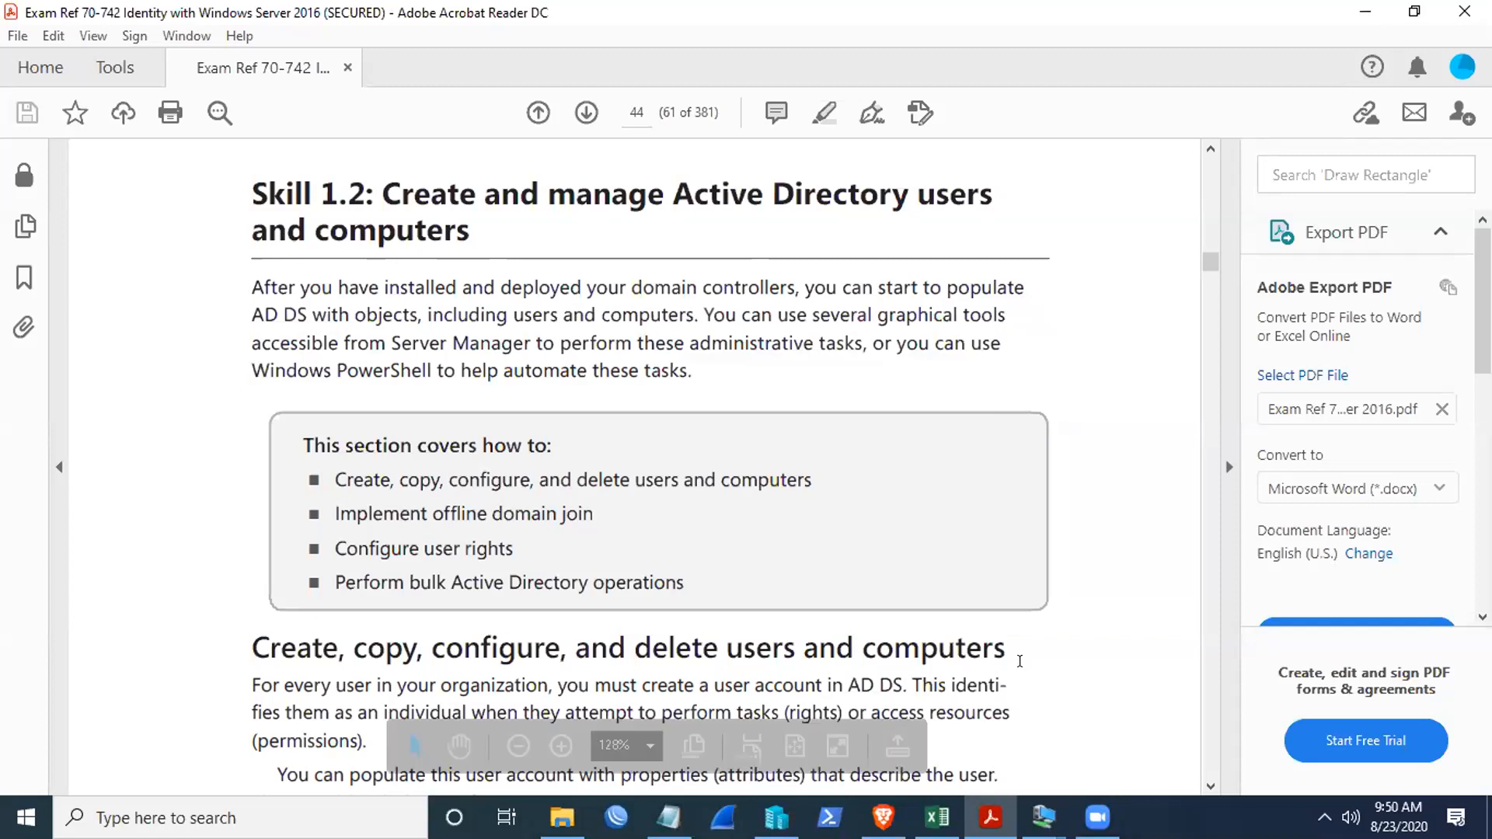
- Scroll the exam guide to page 45's Figure 1-38, then bring the Main-DC server window forward
{"action": "scroll", "coordinate": [704, 502], "scroll_direction": "down", "scroll_amount": 1}
{"action": "scroll", "coordinate": [707, 505], "scroll_direction": "down", "scroll_amount": 4}
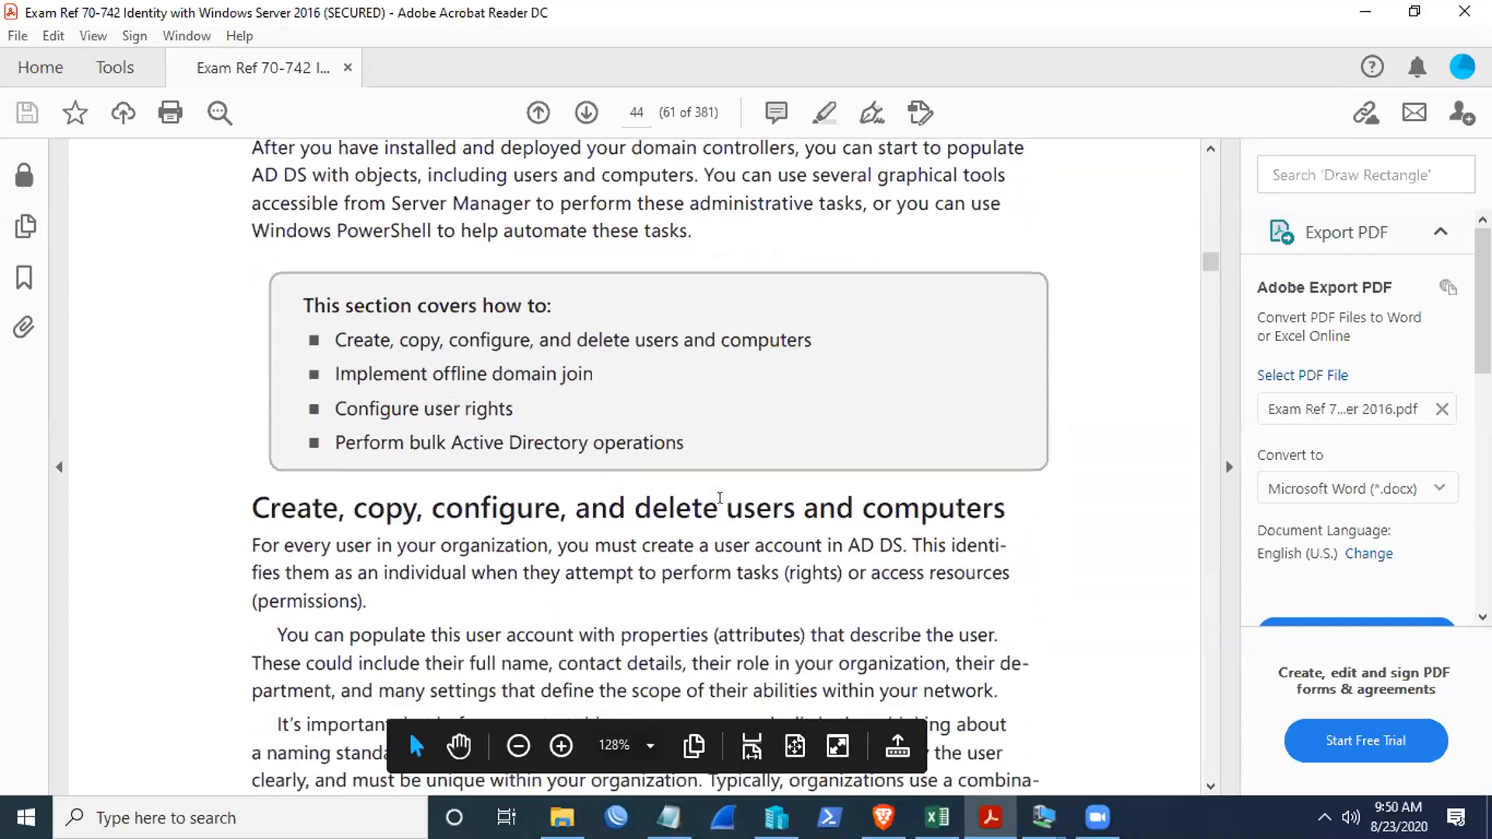
{"action": "scroll", "coordinate": [723, 497], "scroll_direction": "down", "scroll_amount": 4}
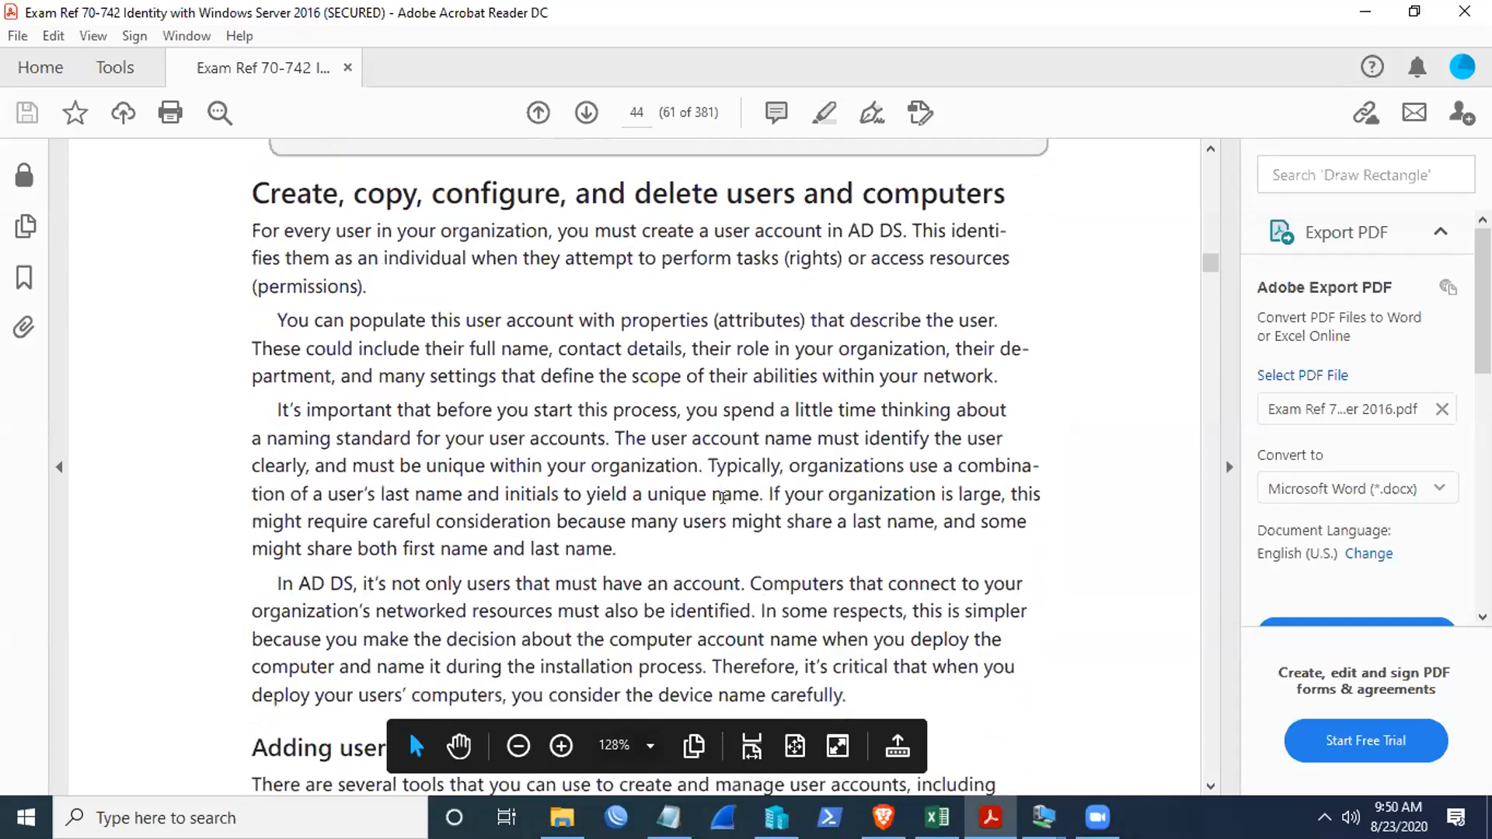
{"action": "scroll", "coordinate": [724, 501], "scroll_direction": "down", "scroll_amount": 2}
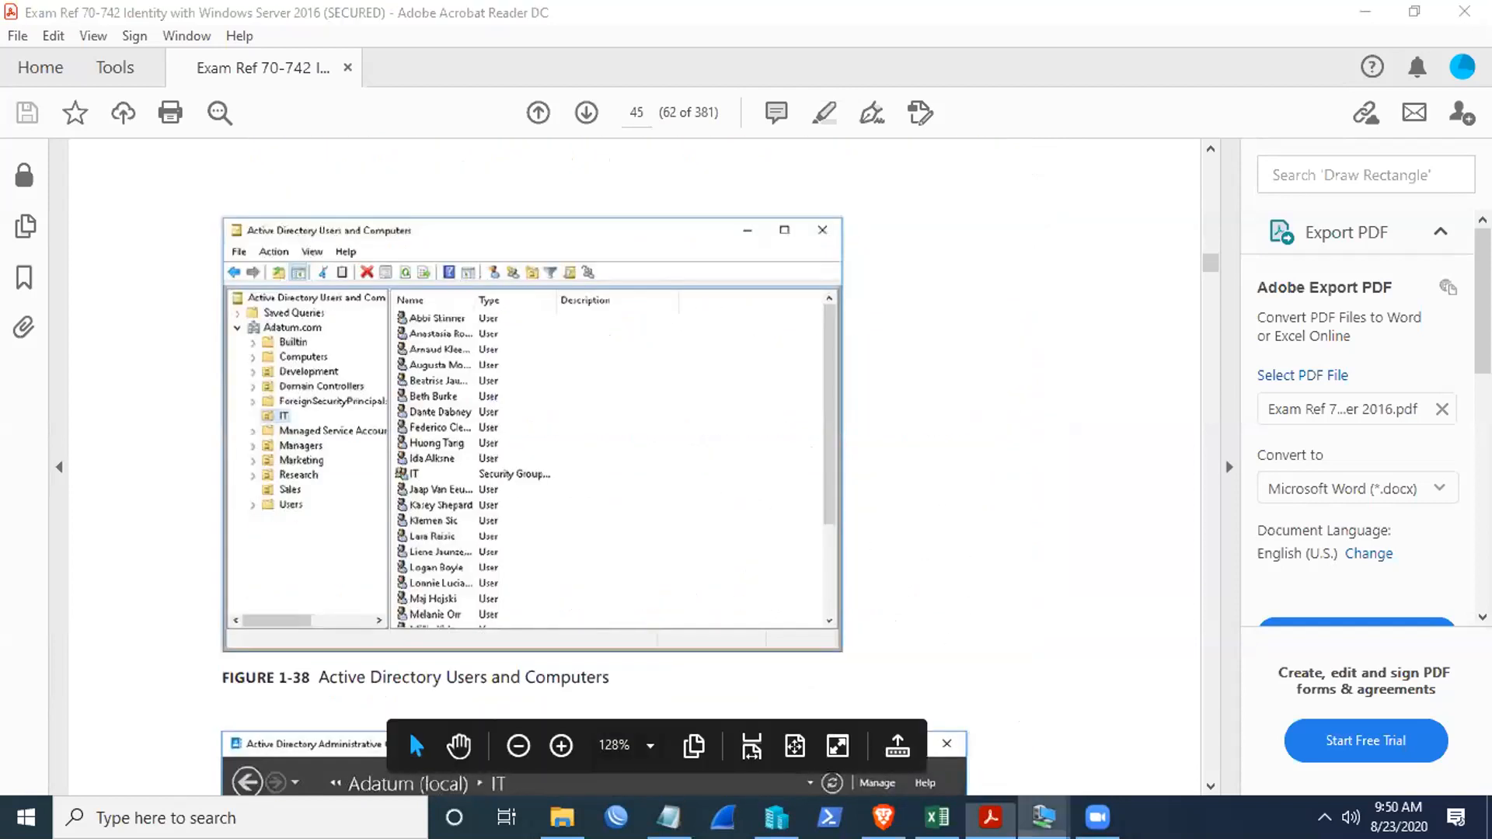
{"action": "mouse_move", "coordinate": [1044, 816]}
{"action": "left_click", "coordinate": [952, 723]}
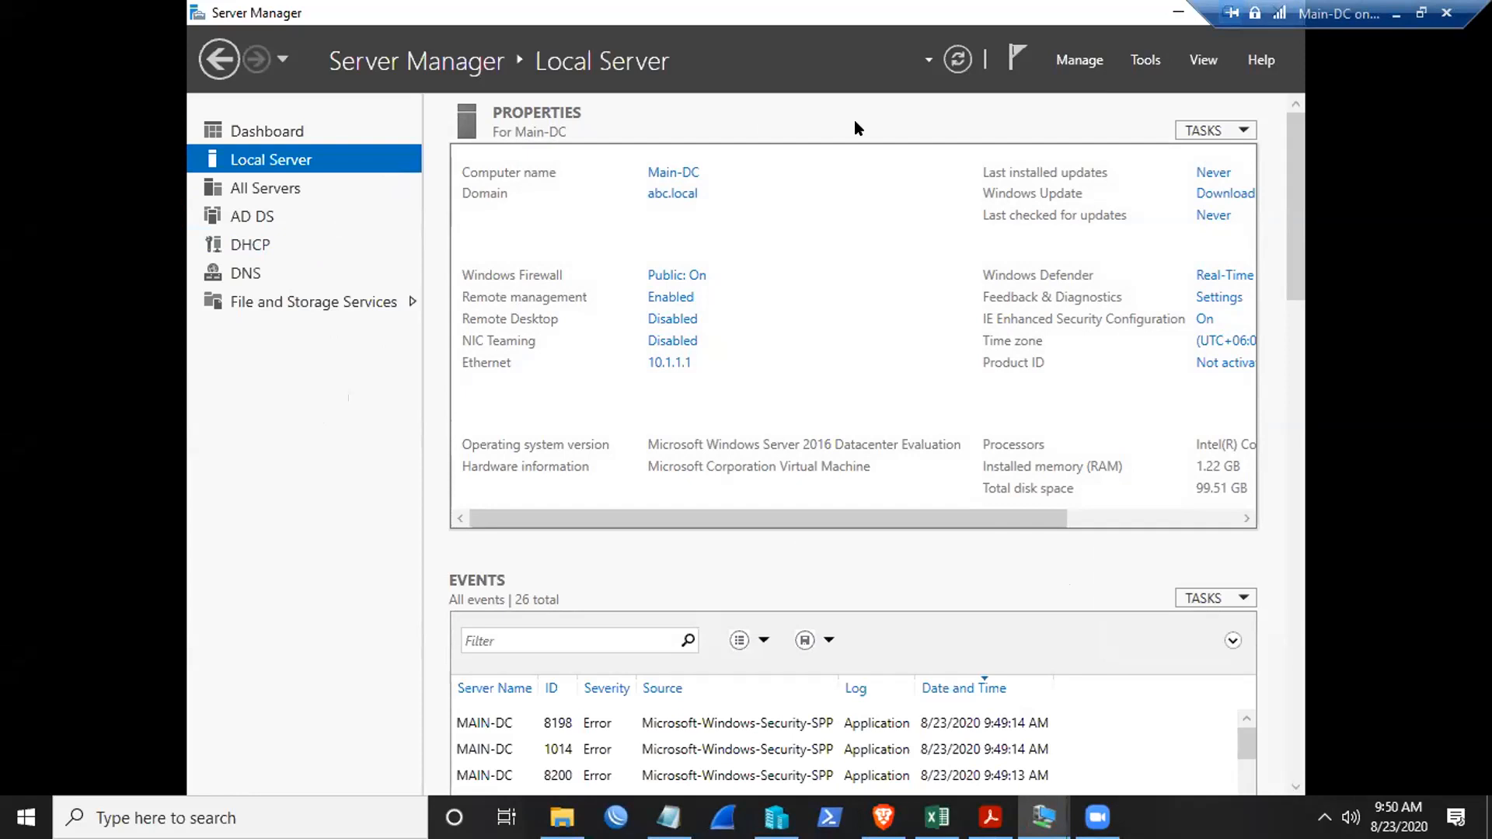
- Open Server Manager's Tools menu of administrative tools
{"action": "left_click", "coordinate": [1141, 62]}
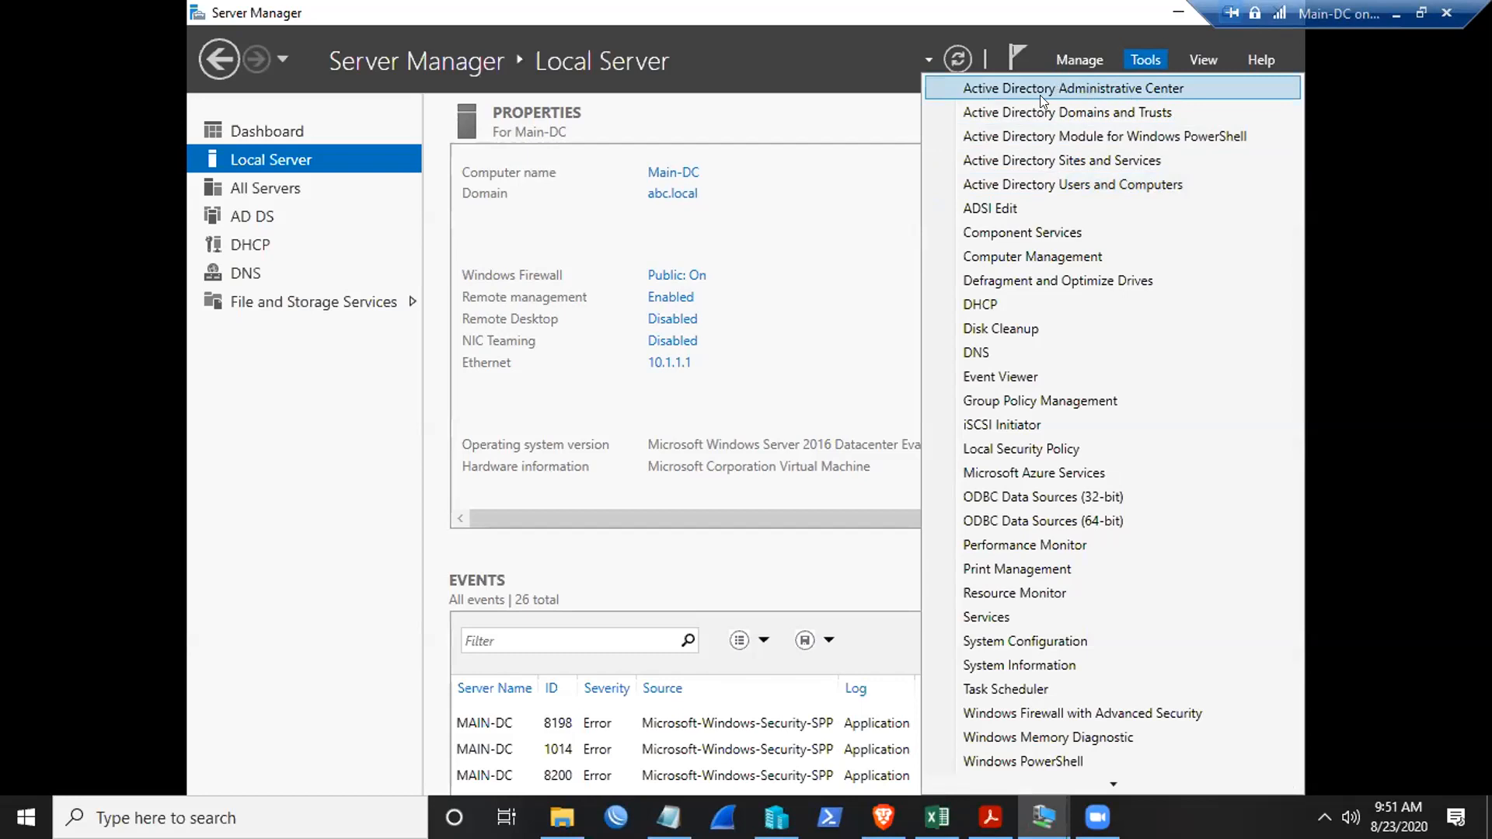
- Launch Active Directory Administrative Center maximized on abc (local) and widen the Type column
{"action": "left_click", "coordinate": [1146, 87]}
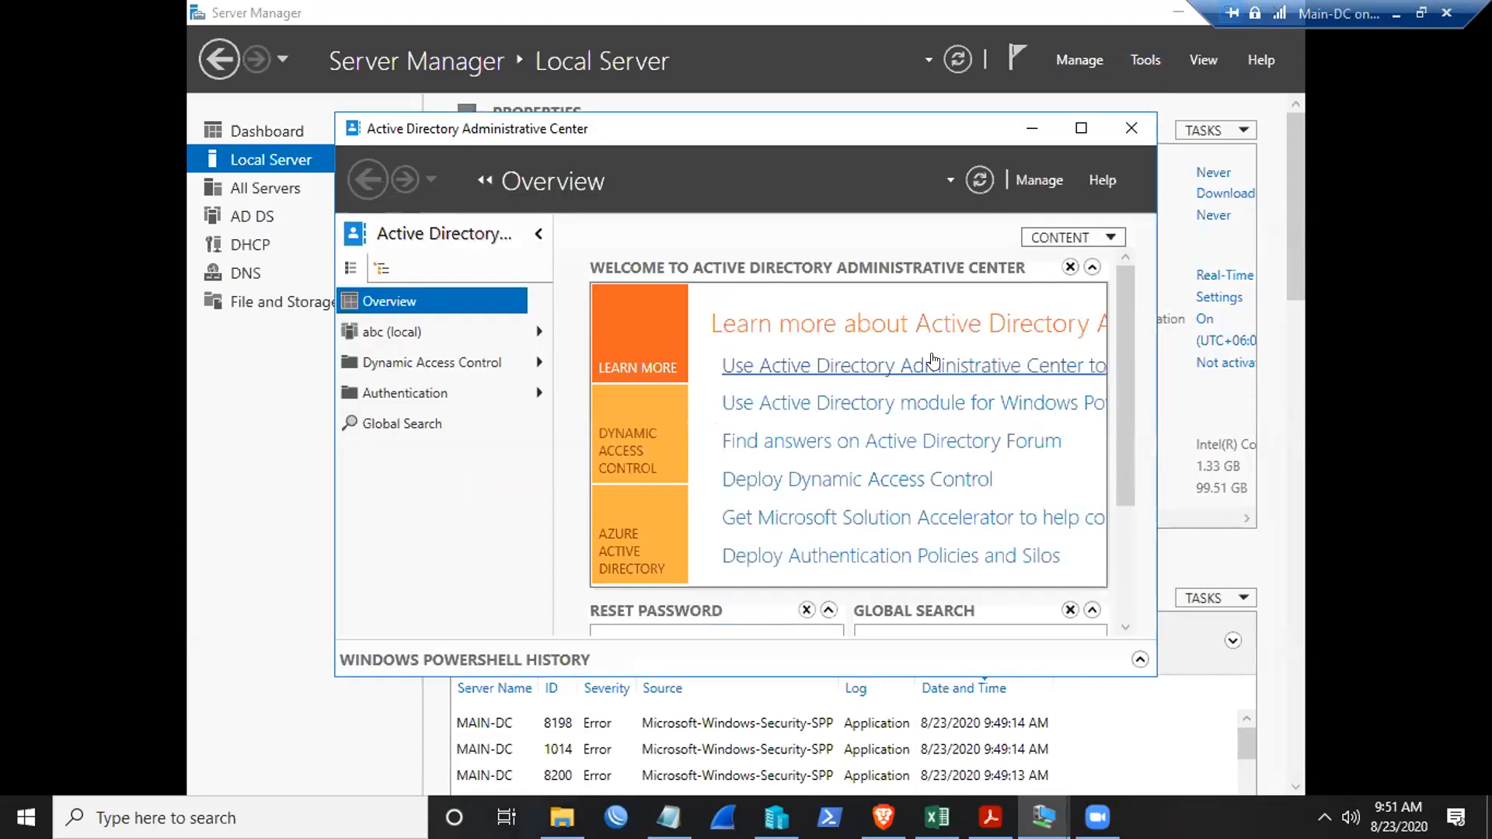
{"action": "left_click", "coordinate": [1078, 129]}
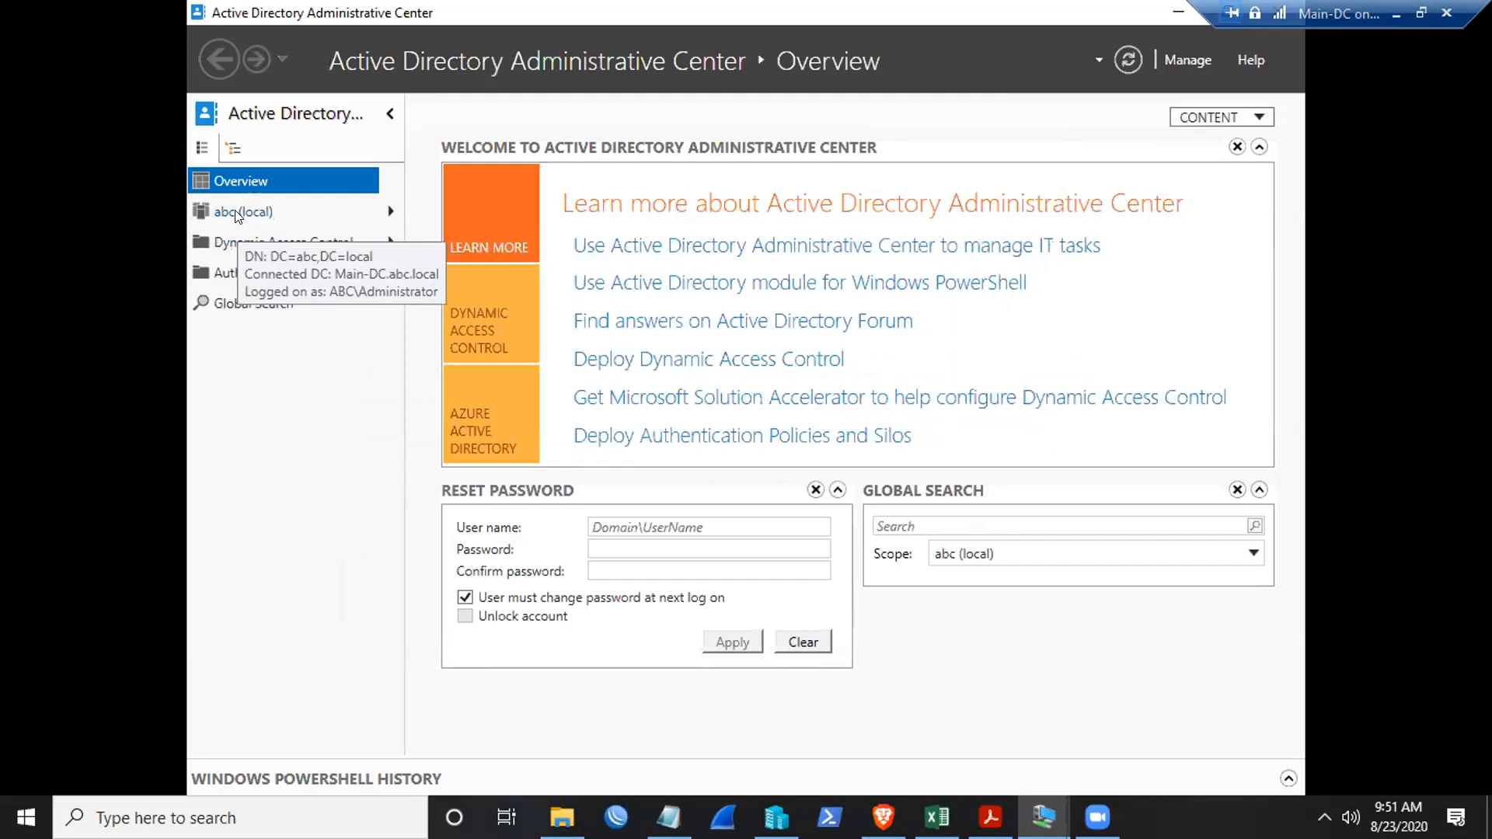
{"action": "left_click", "coordinate": [237, 214]}
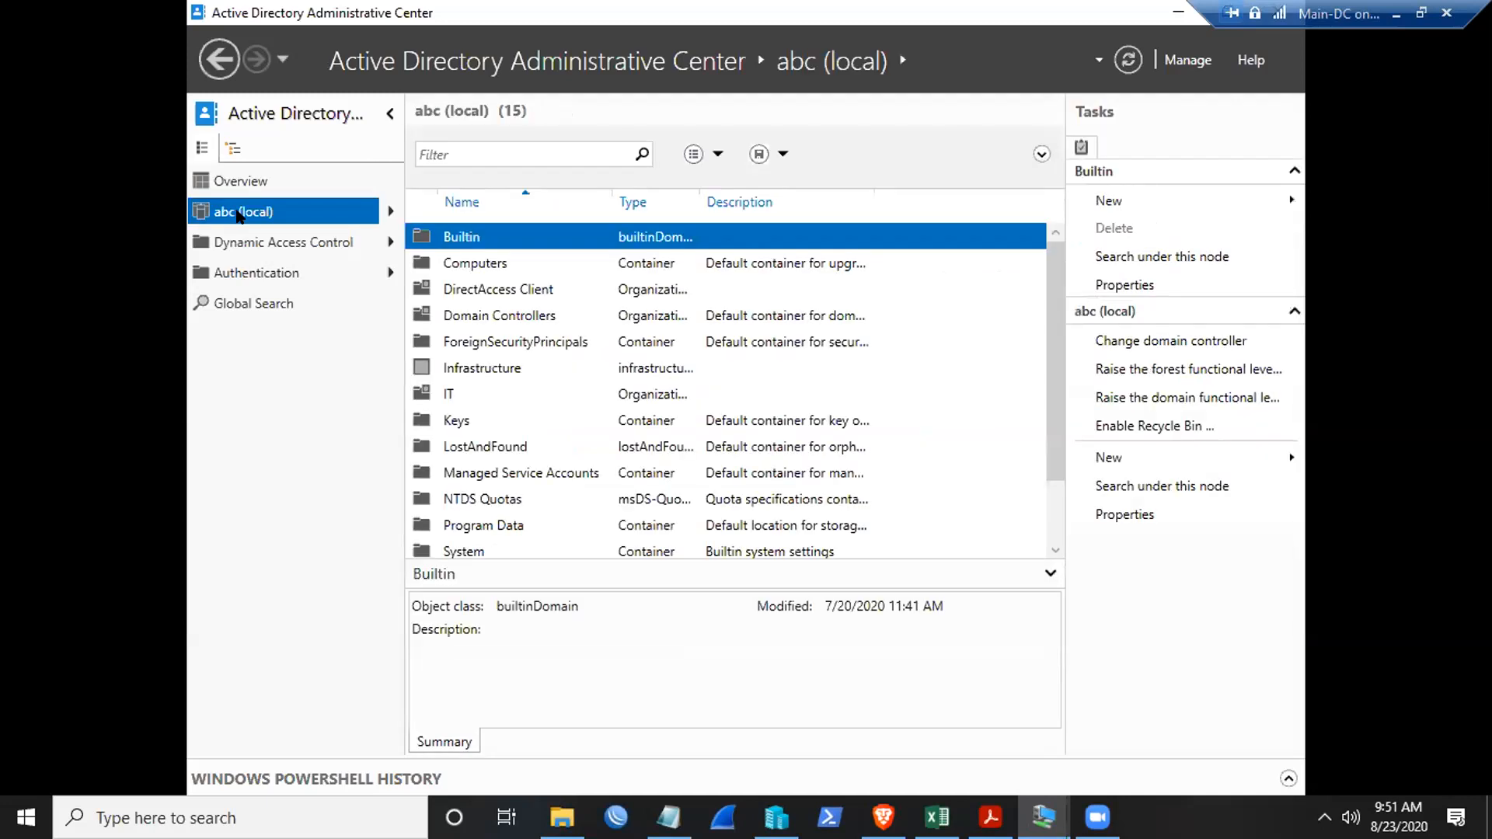
{"action": "scroll", "coordinate": [535, 376], "scroll_direction": "down", "scroll_amount": 1}
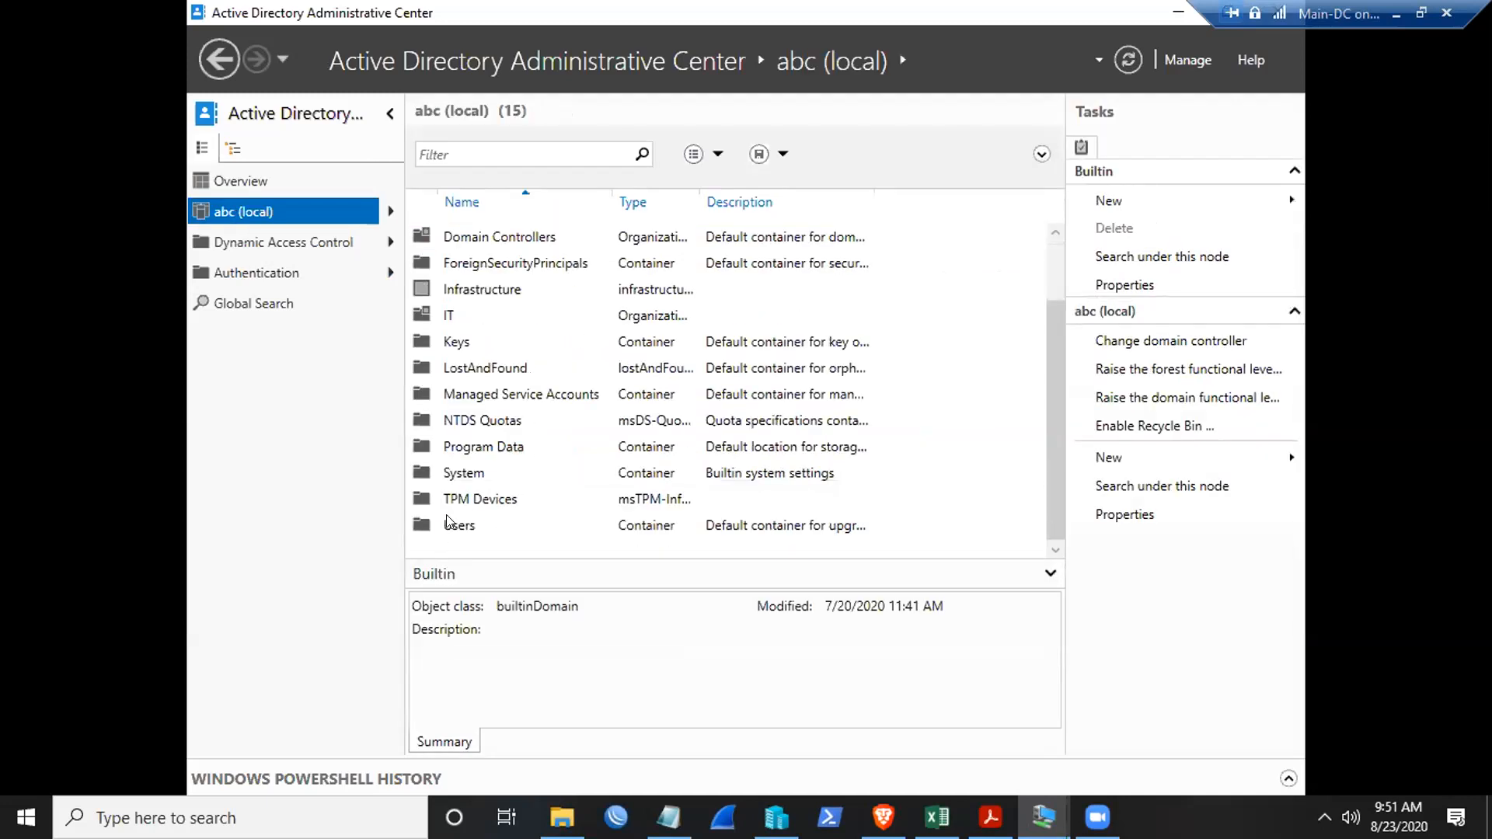
{"action": "scroll", "coordinate": [492, 360], "scroll_direction": "up", "scroll_amount": 1}
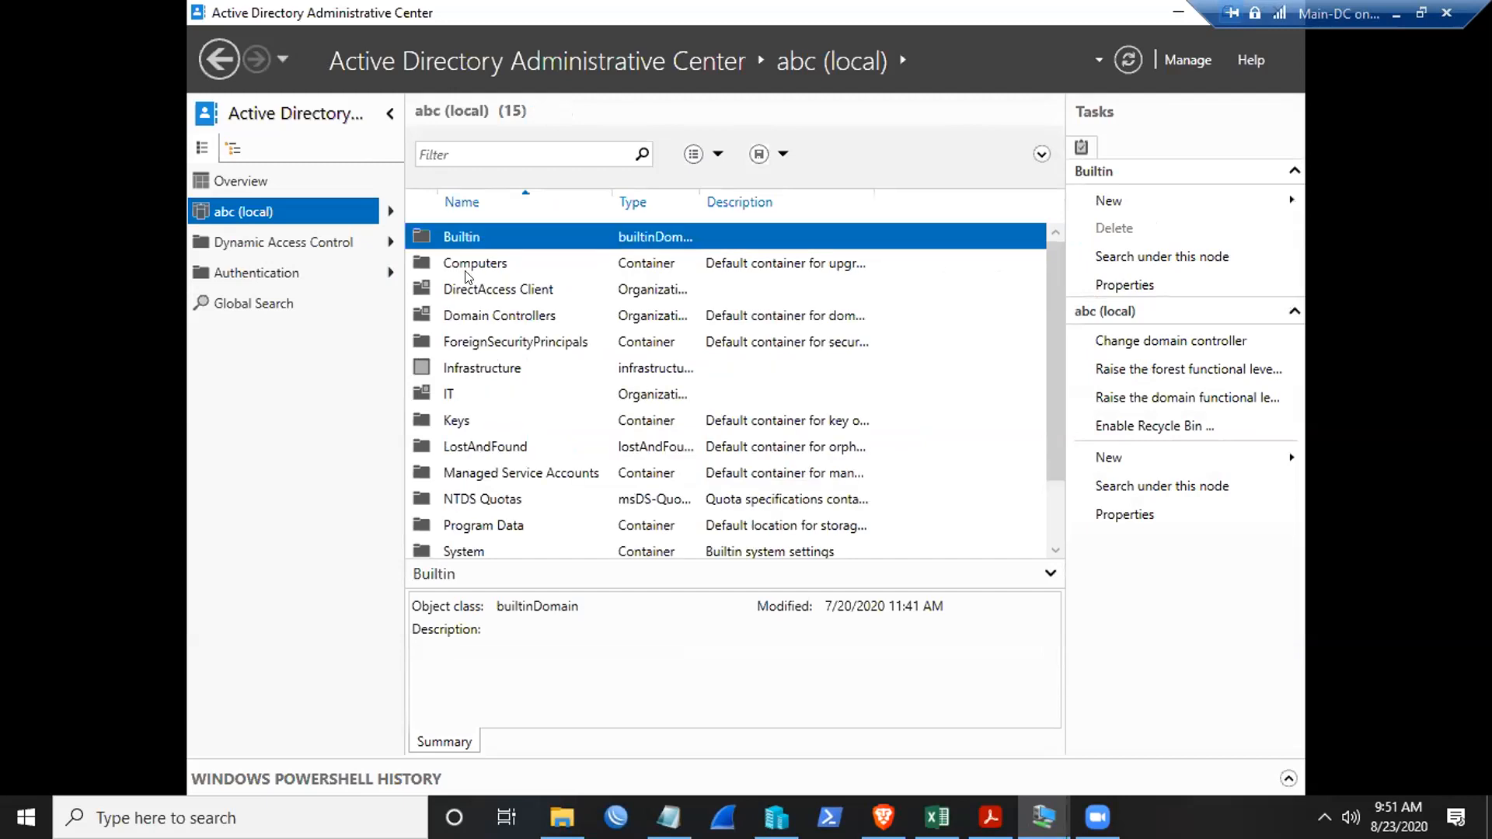
{"action": "scroll", "coordinate": [482, 498], "scroll_direction": "down", "scroll_amount": 1}
{"action": "scroll", "coordinate": [482, 497], "scroll_direction": "up", "scroll_amount": 1}
{"action": "left_click_drag", "start_coordinate": [699, 204], "coordinate": [854, 204]}
- Preview the Computers and DirectAccess Client containers, then open the Users container
{"action": "left_click", "coordinate": [641, 264]}
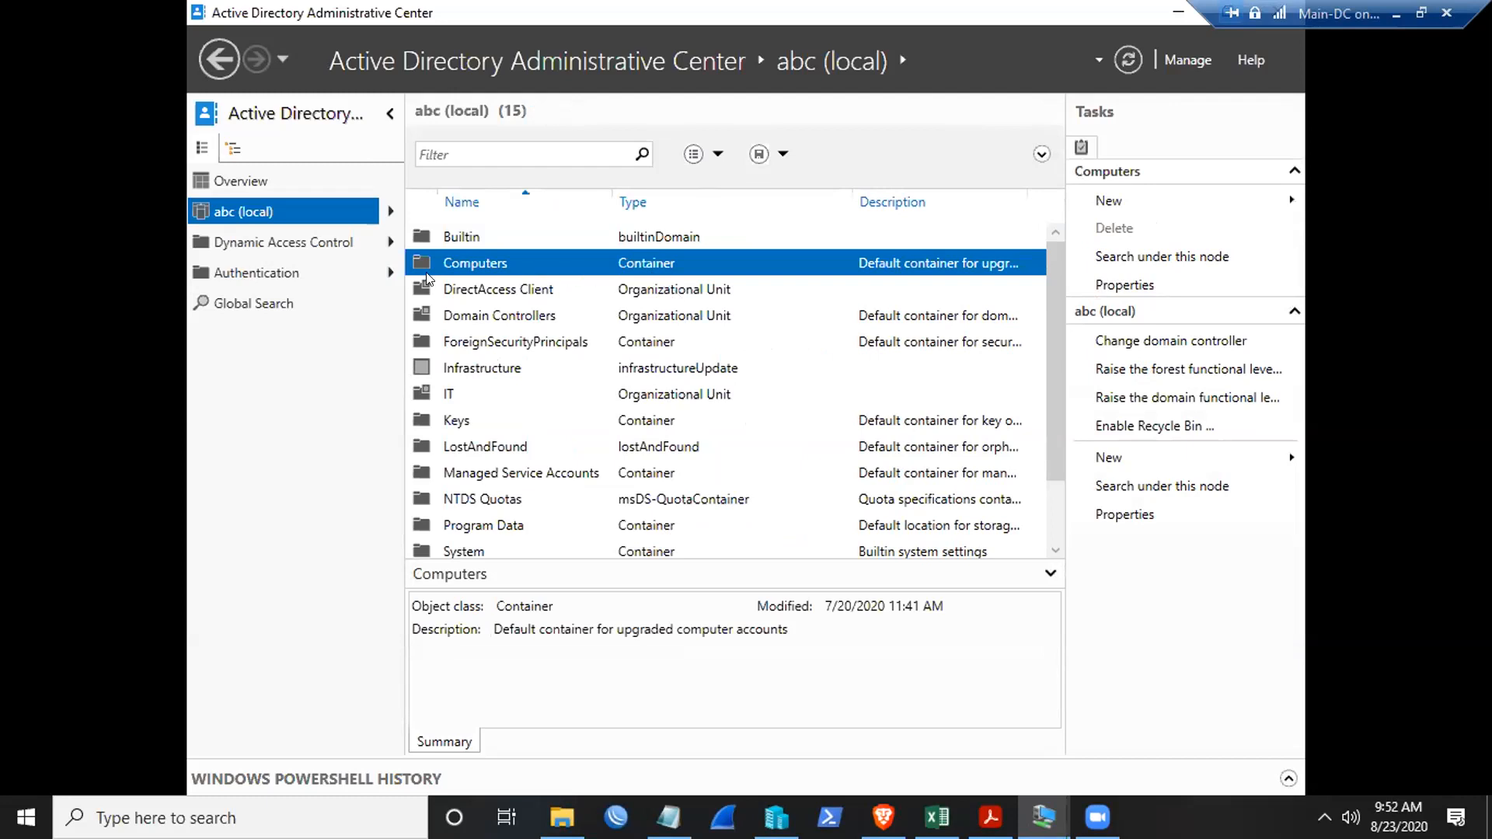
{"action": "left_click", "coordinate": [547, 294]}
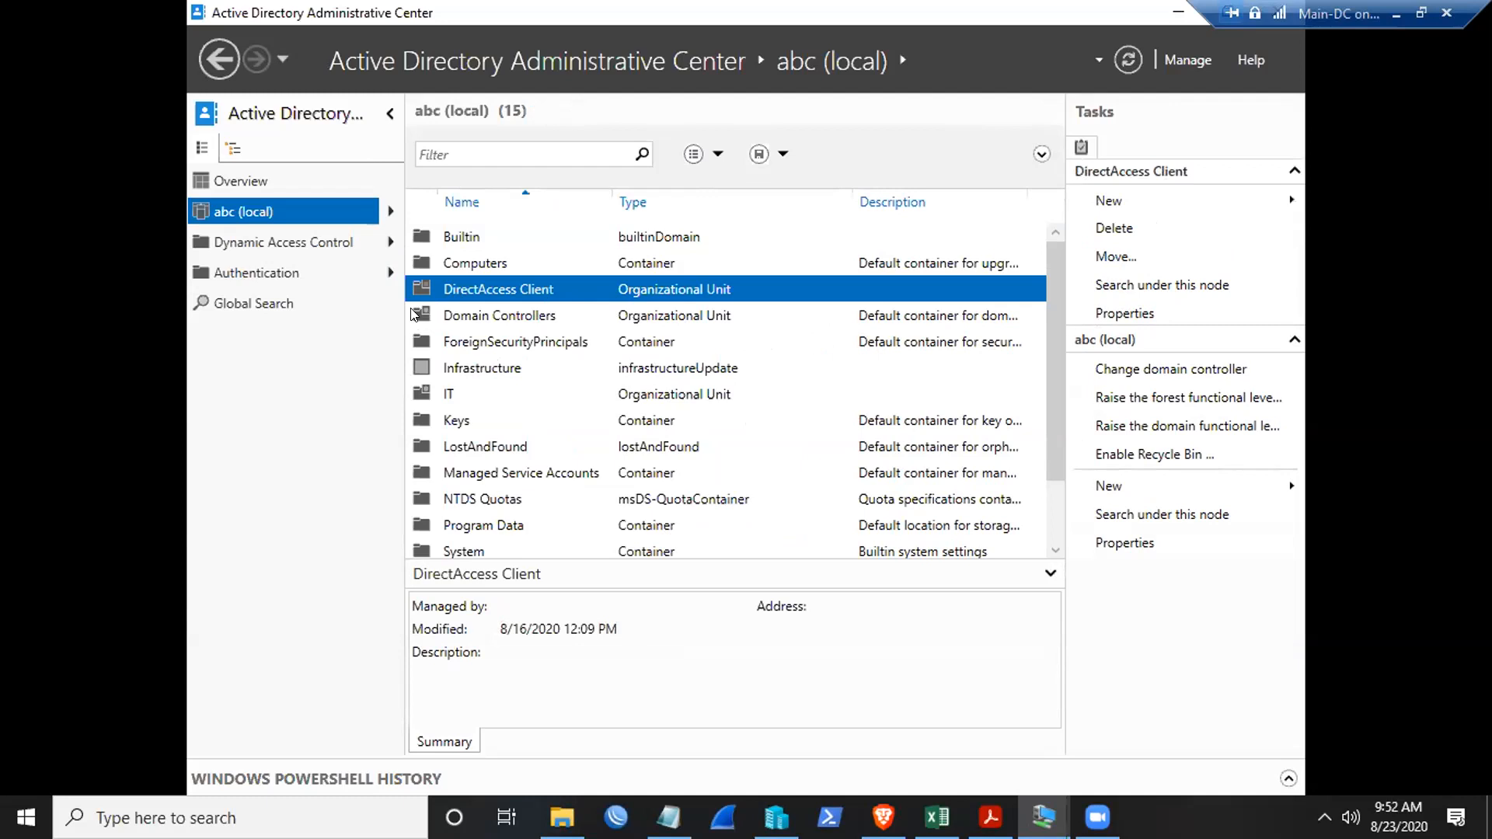
{"action": "left_click", "coordinate": [600, 261]}
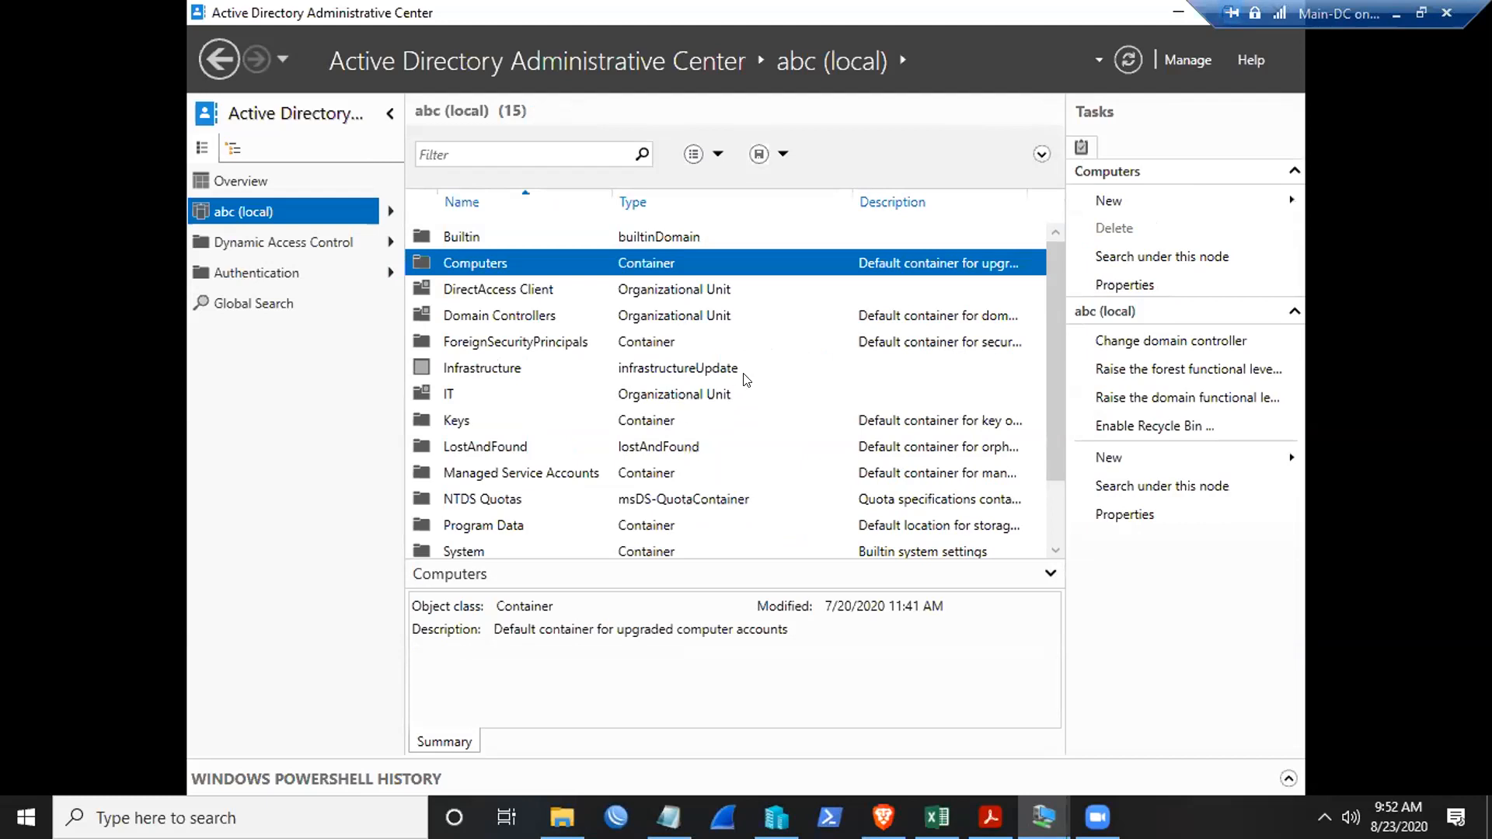
{"action": "scroll", "coordinate": [743, 377], "scroll_direction": "down", "scroll_amount": 1}
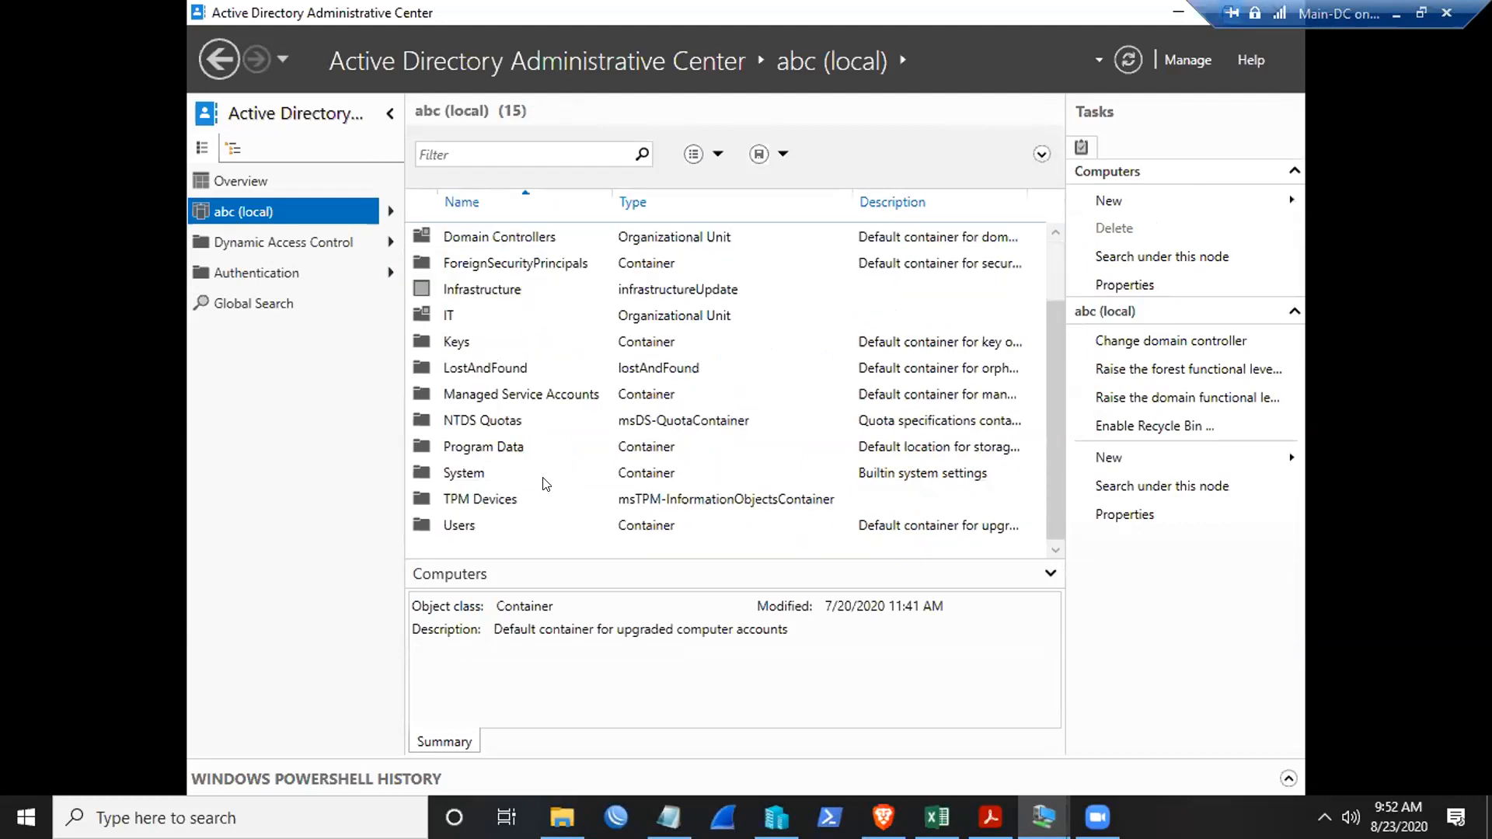
{"action": "scroll", "coordinate": [544, 484], "scroll_direction": "up", "scroll_amount": 1}
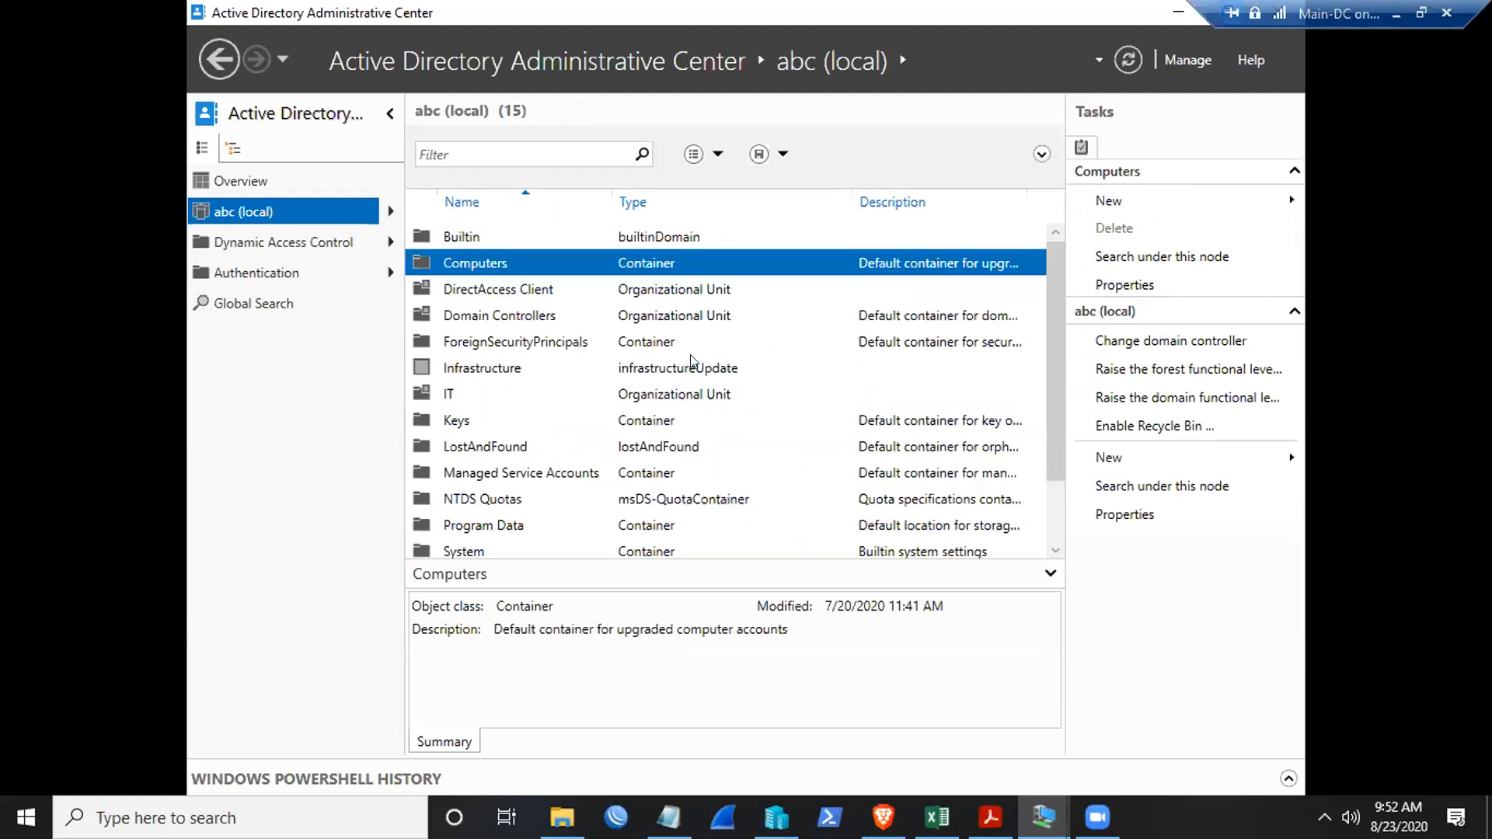
{"action": "scroll", "coordinate": [657, 302], "scroll_direction": "down", "scroll_amount": 1}
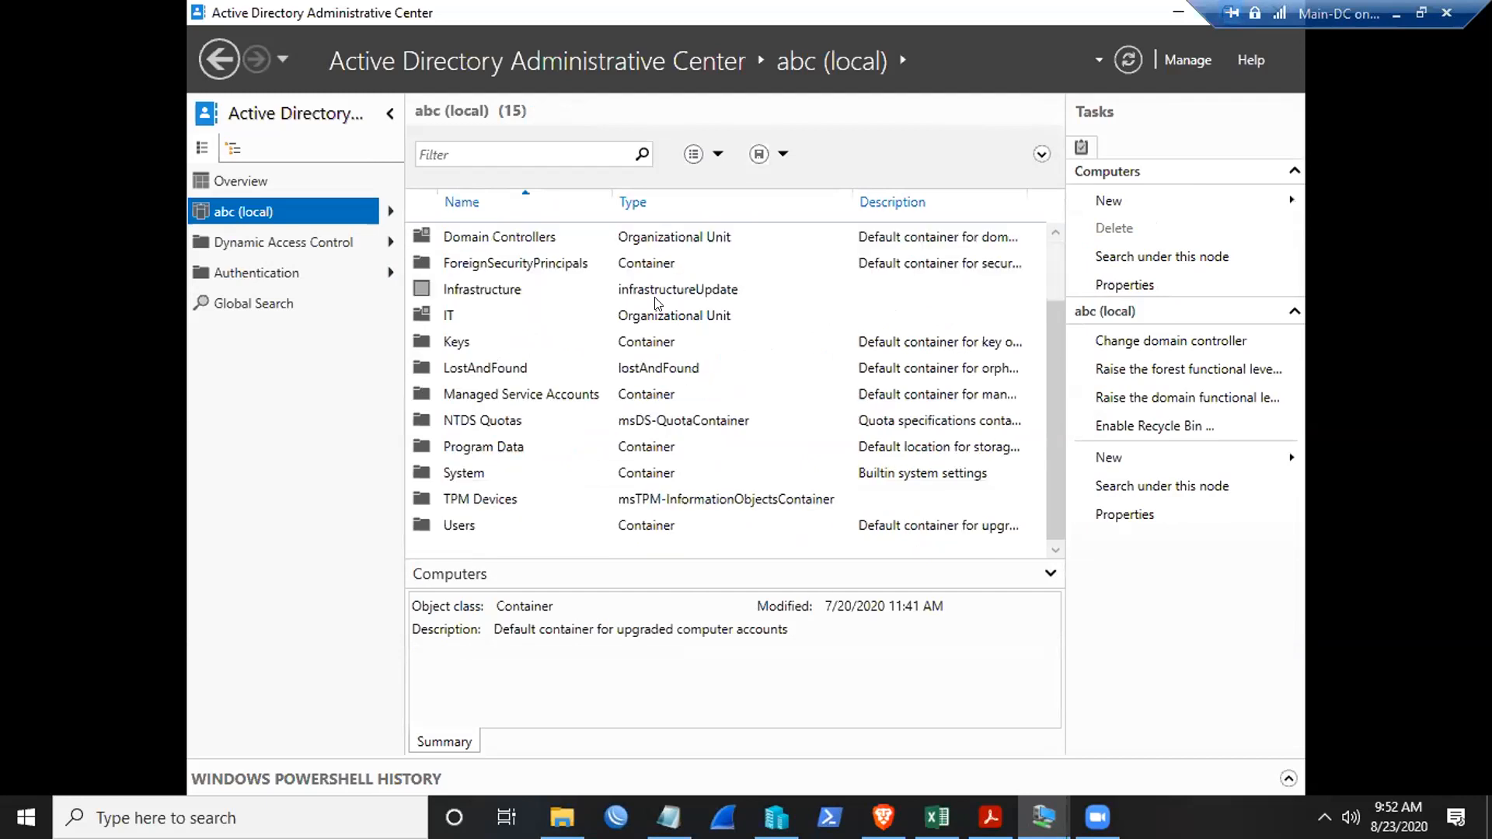
{"action": "double_click", "coordinate": [447, 523]}
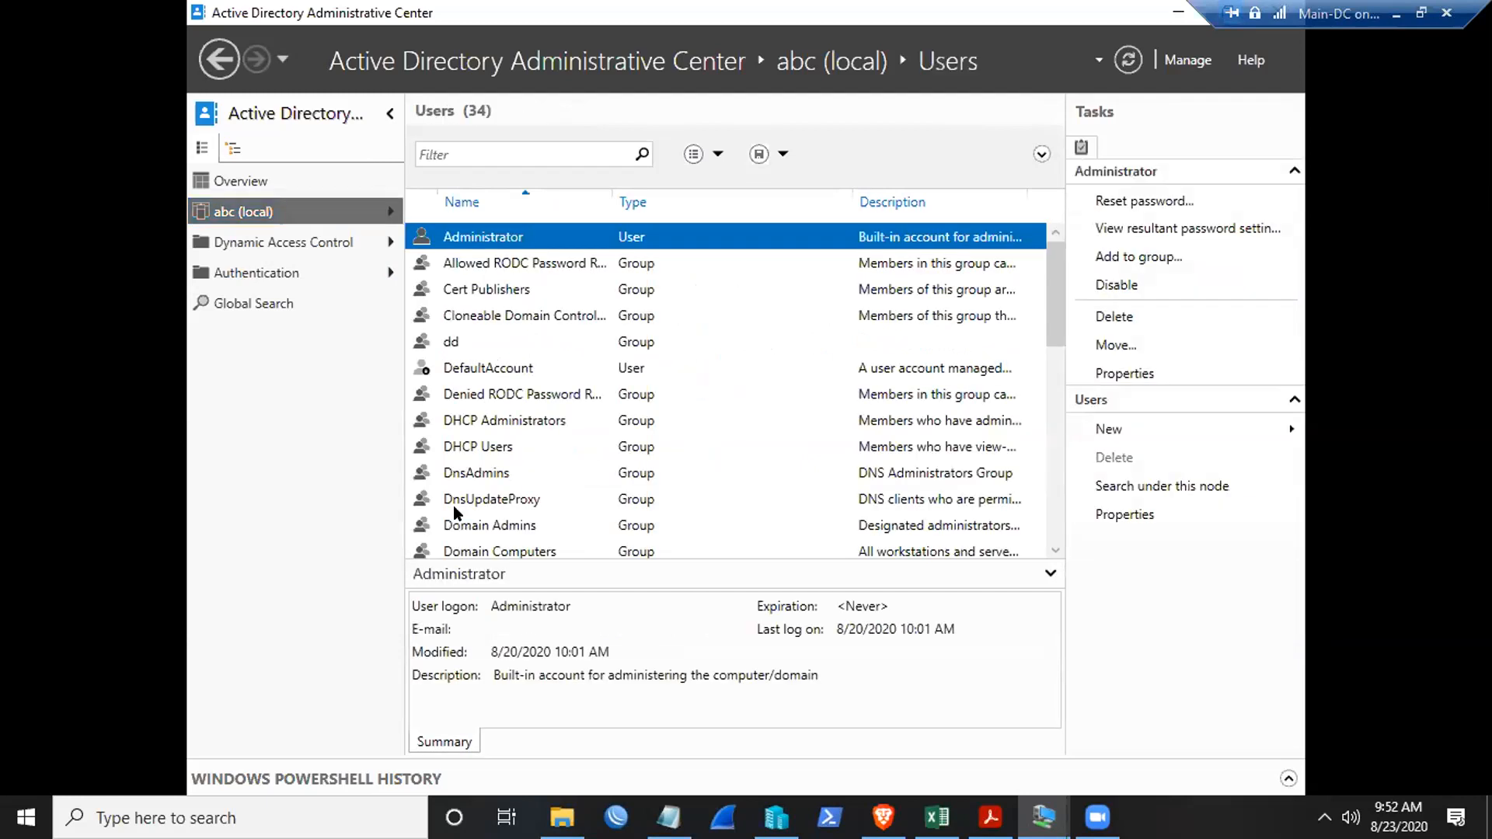
{"action": "scroll", "coordinate": [552, 390], "scroll_direction": "down", "scroll_amount": 7}
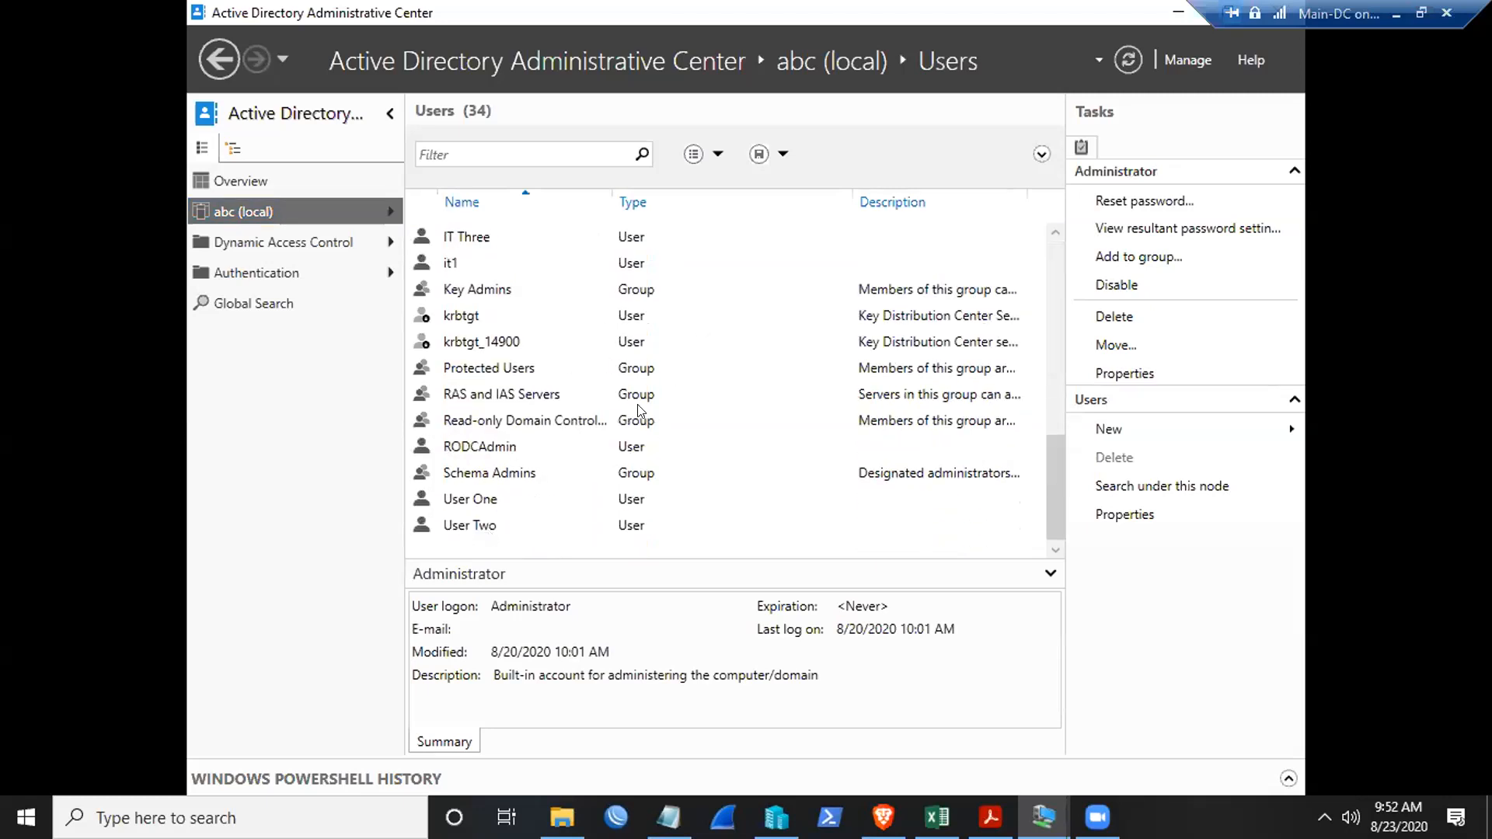
{"action": "right_click", "coordinate": [725, 505]}
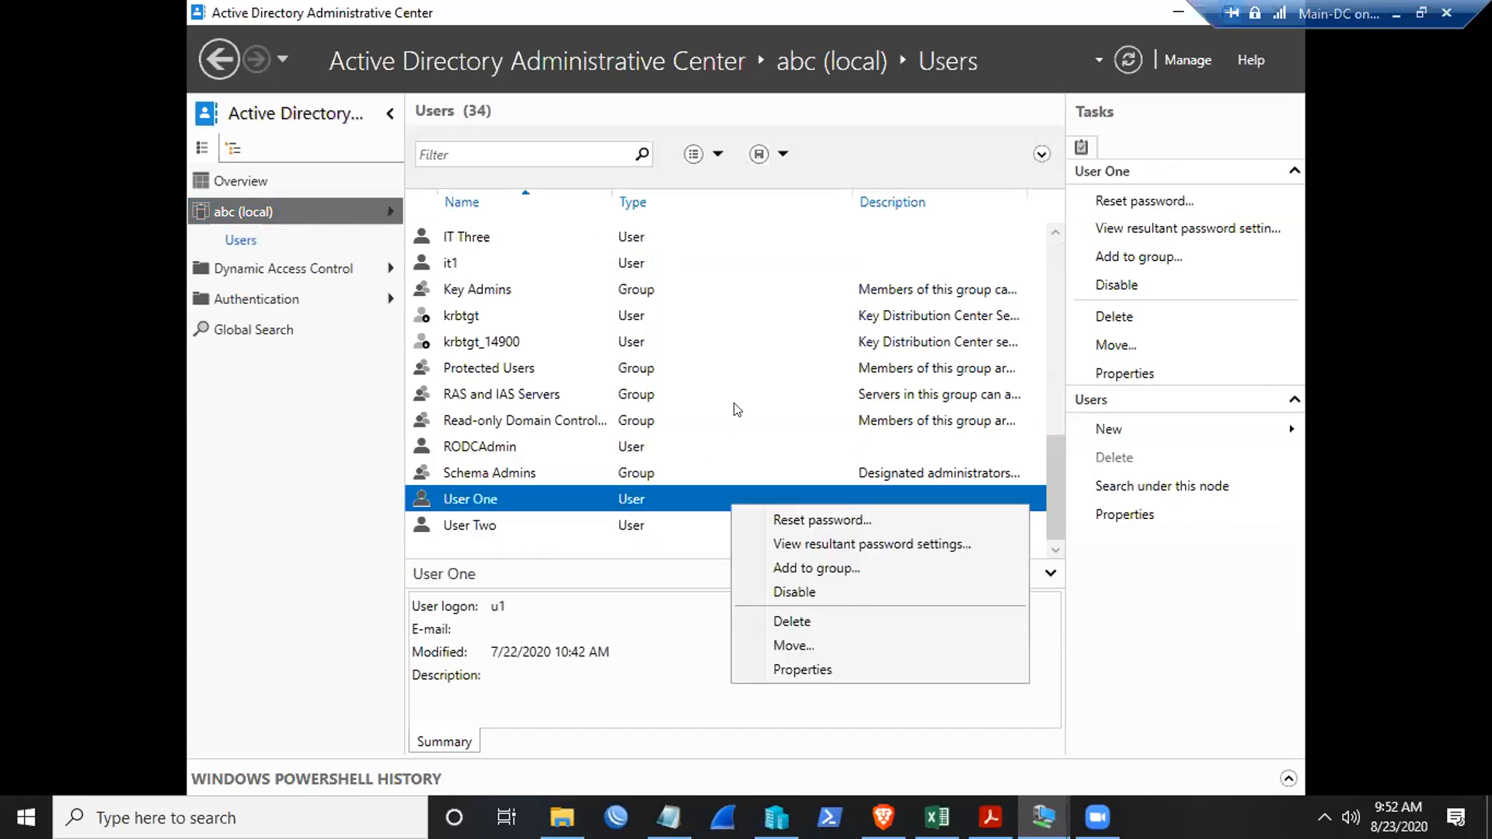
{"action": "left_click", "coordinate": [428, 531]}
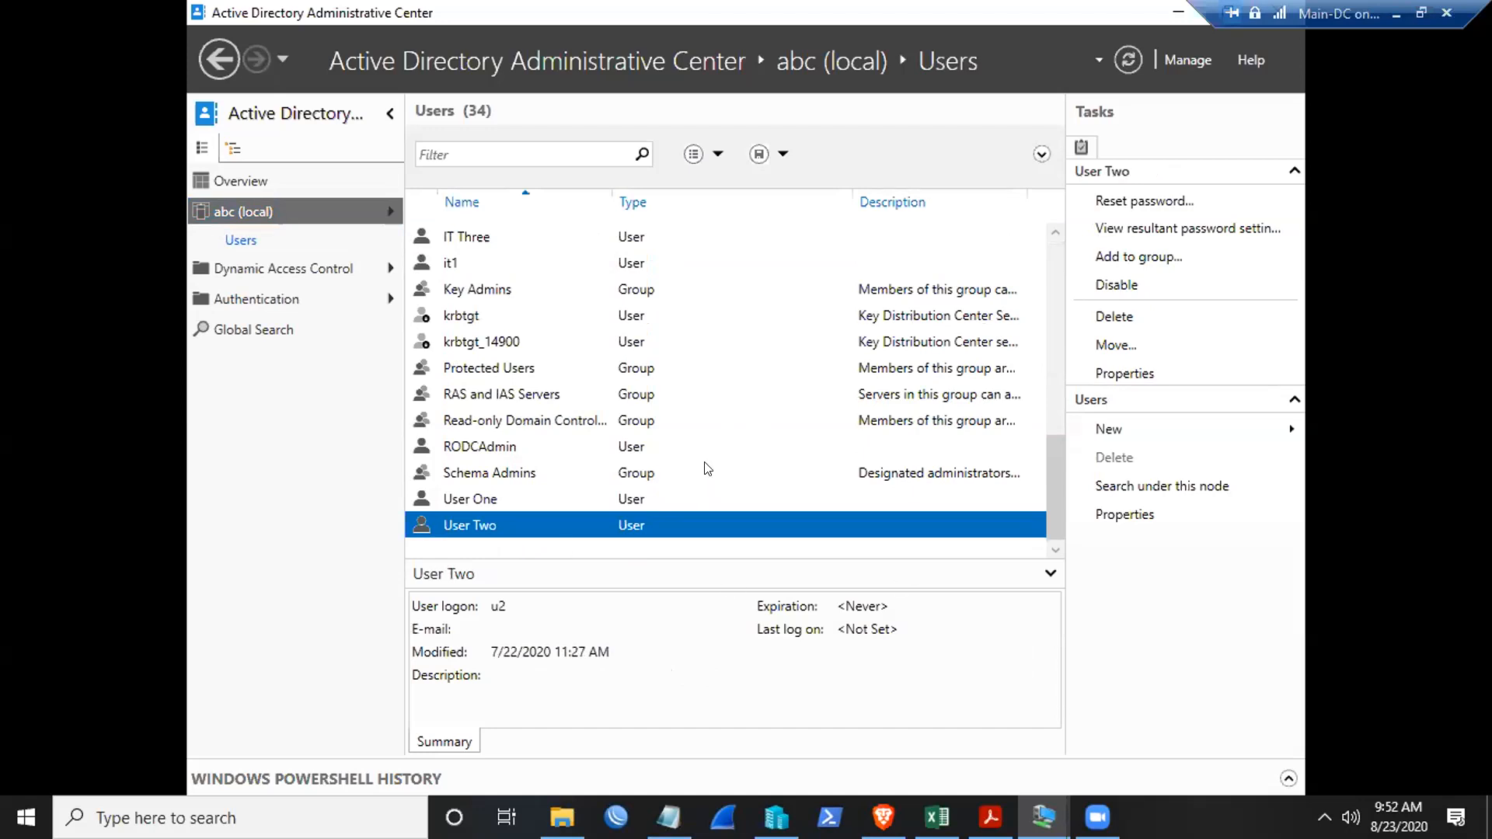
{"action": "right_click", "coordinate": [778, 235]}
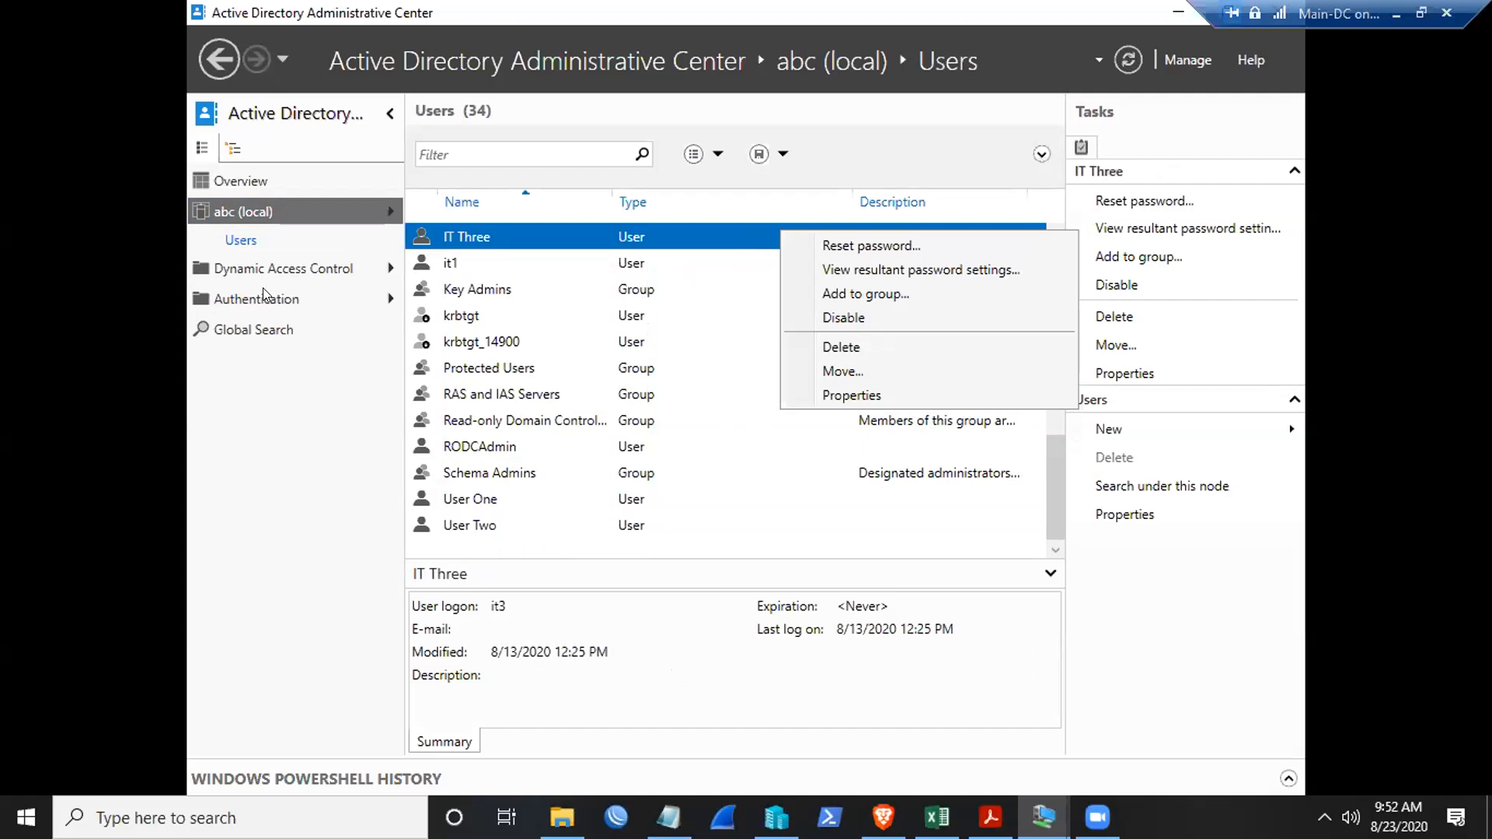
{"action": "left_click", "coordinate": [240, 243]}
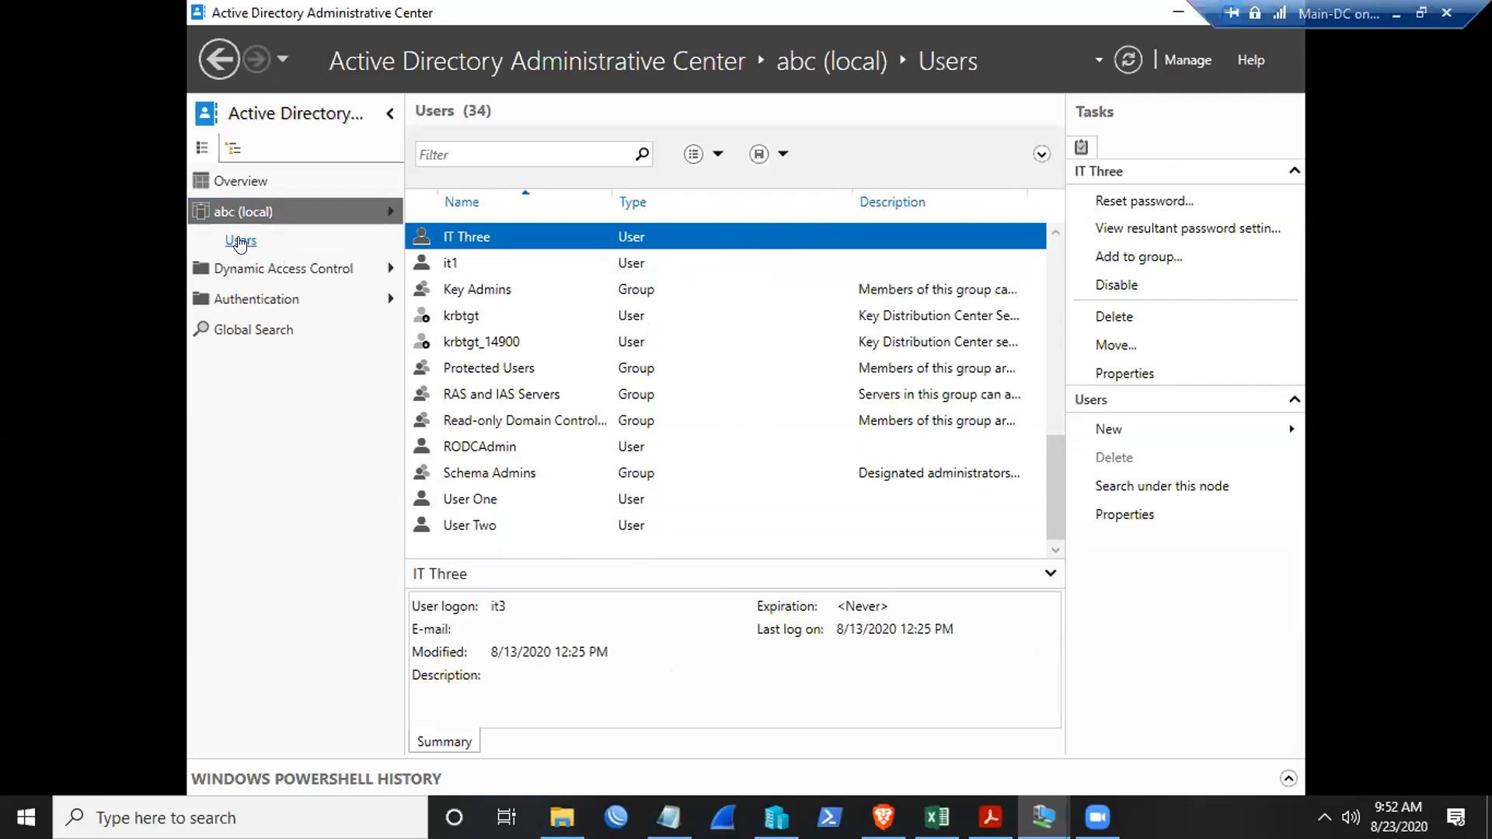
{"action": "right_click", "coordinate": [240, 243]}
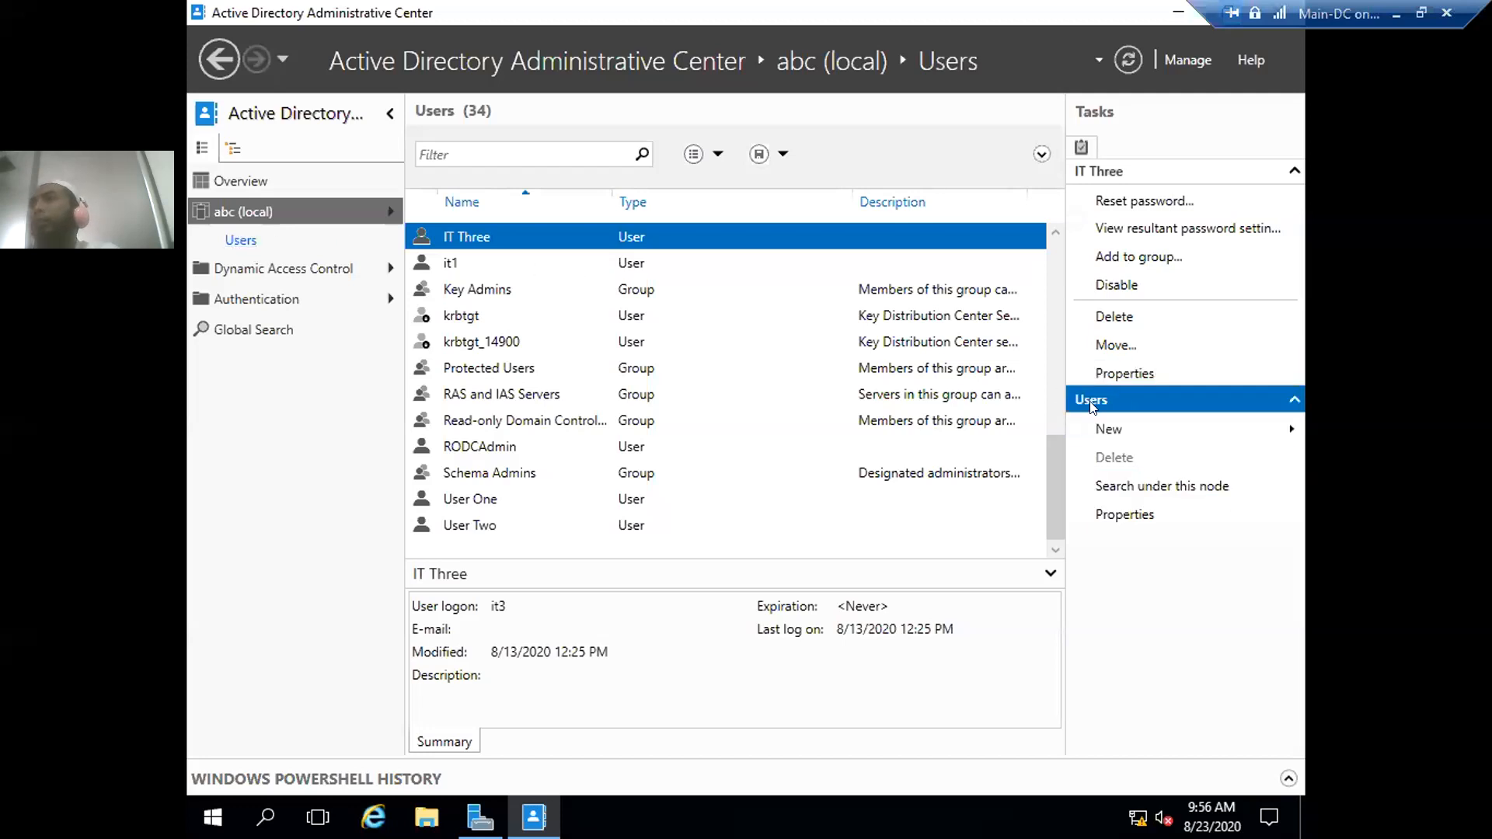
- From the Users Tasks pane, choose New > User
{"action": "left_click", "coordinate": [1121, 433]}
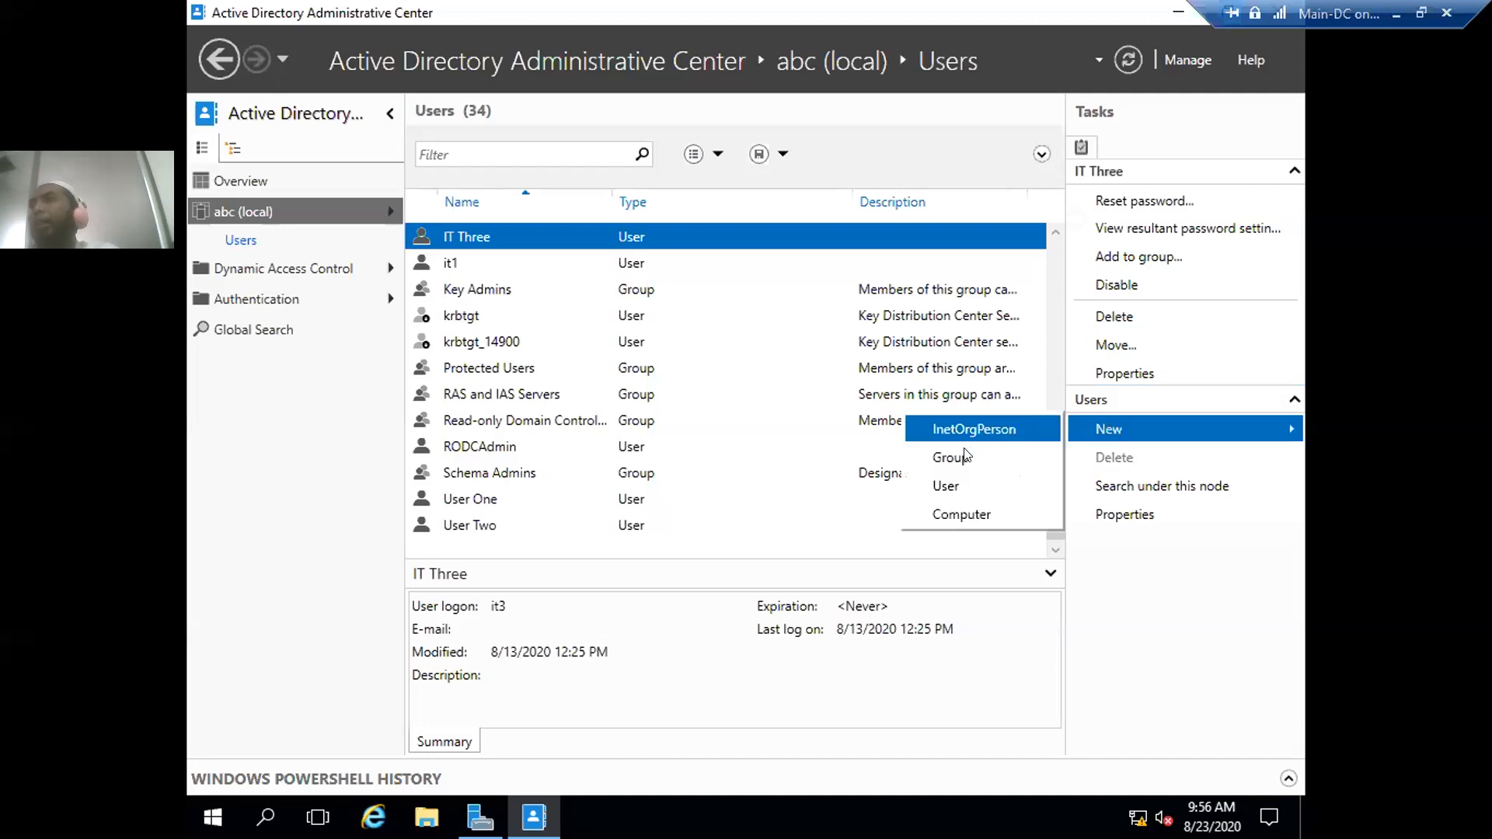
{"action": "left_click", "coordinate": [948, 487]}
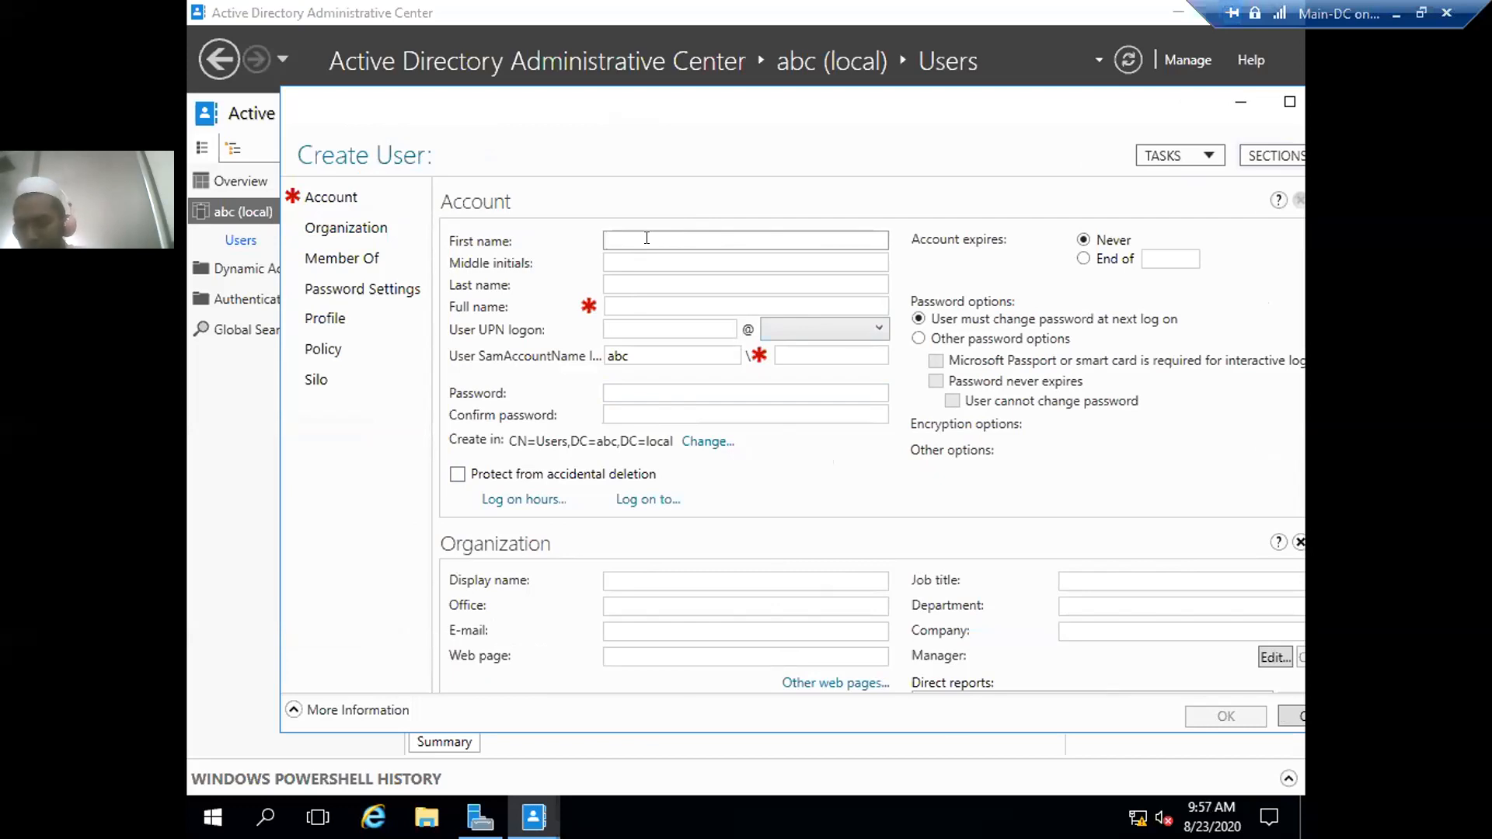
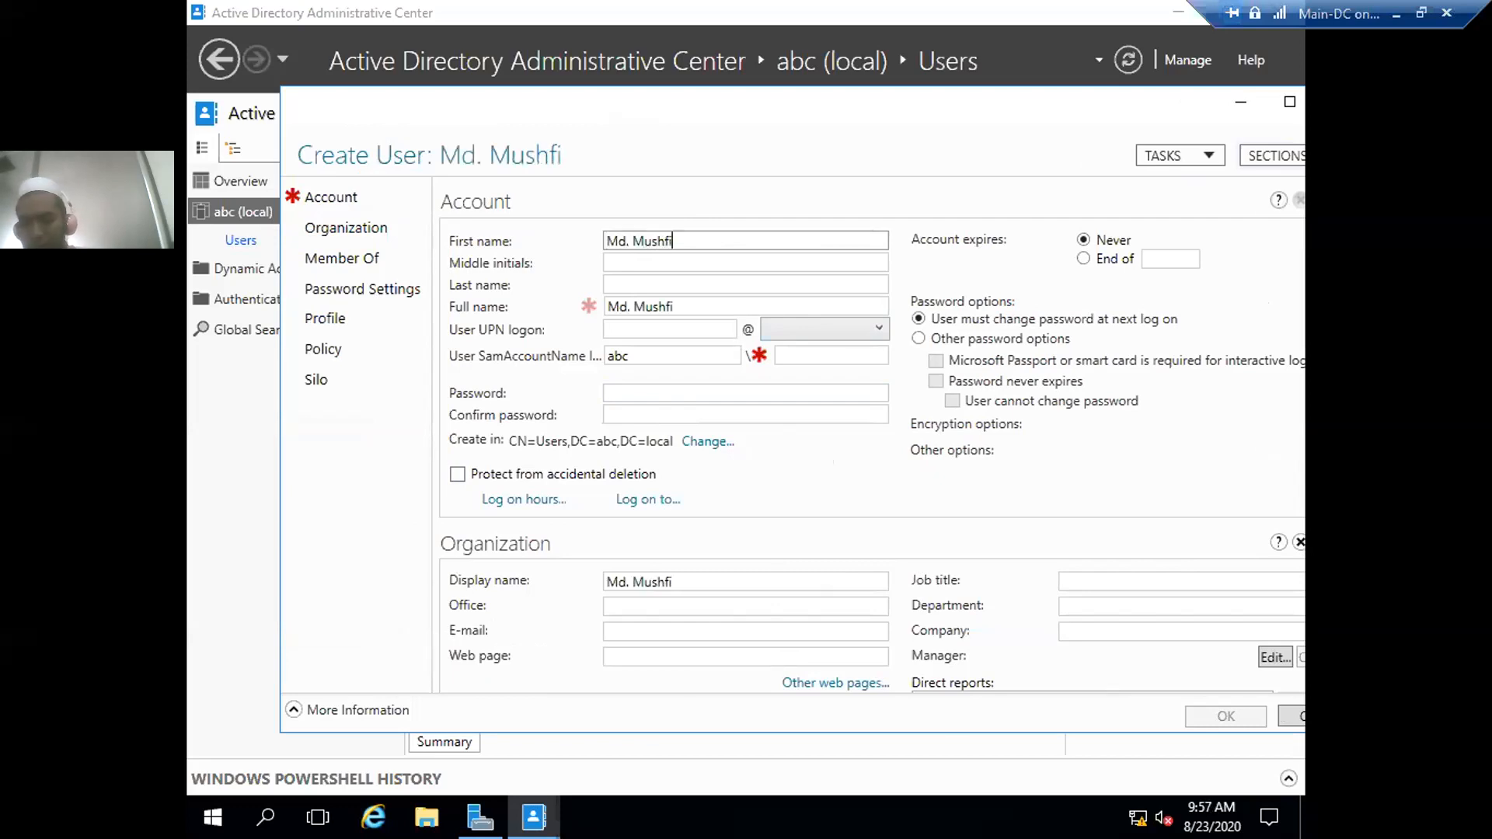
- Enter the user's first name, last name and SAM account logon name
{"action": "key", "text": "Tab"}
{"action": "key", "text": "Tab"}
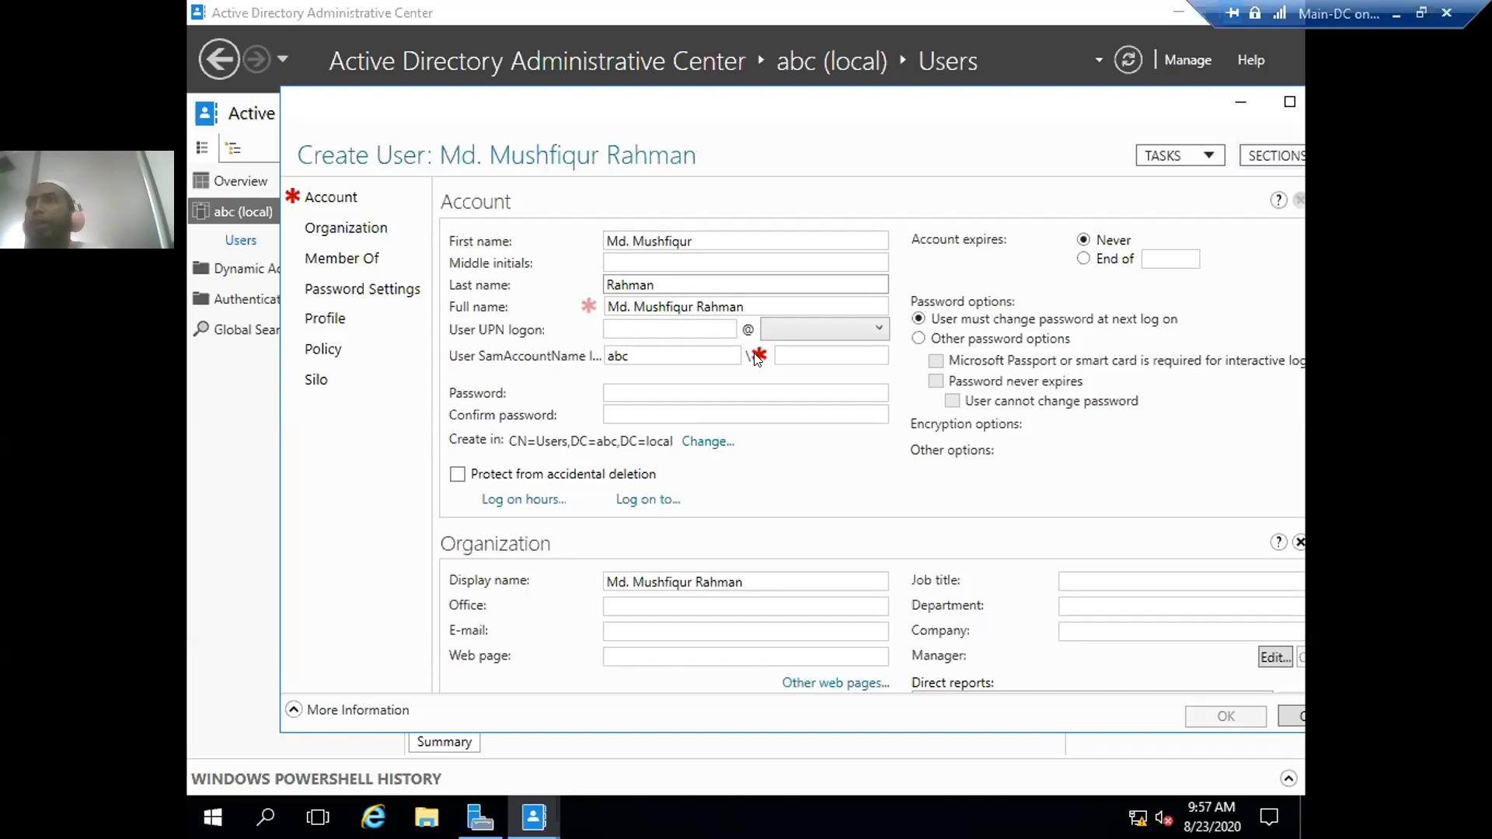
{"action": "left_click", "coordinate": [787, 348]}
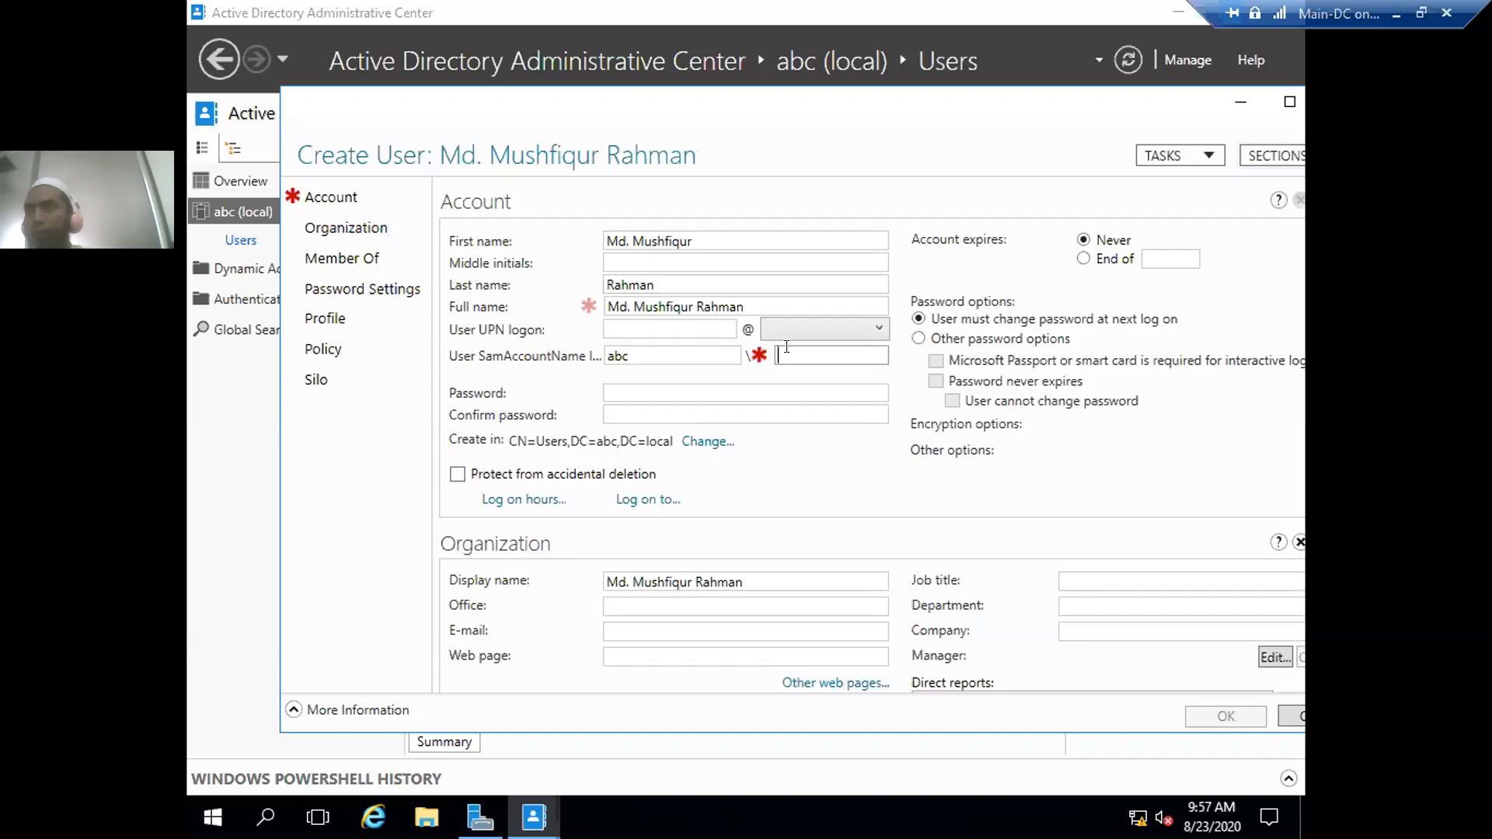
{"action": "type", "text": "mu"}
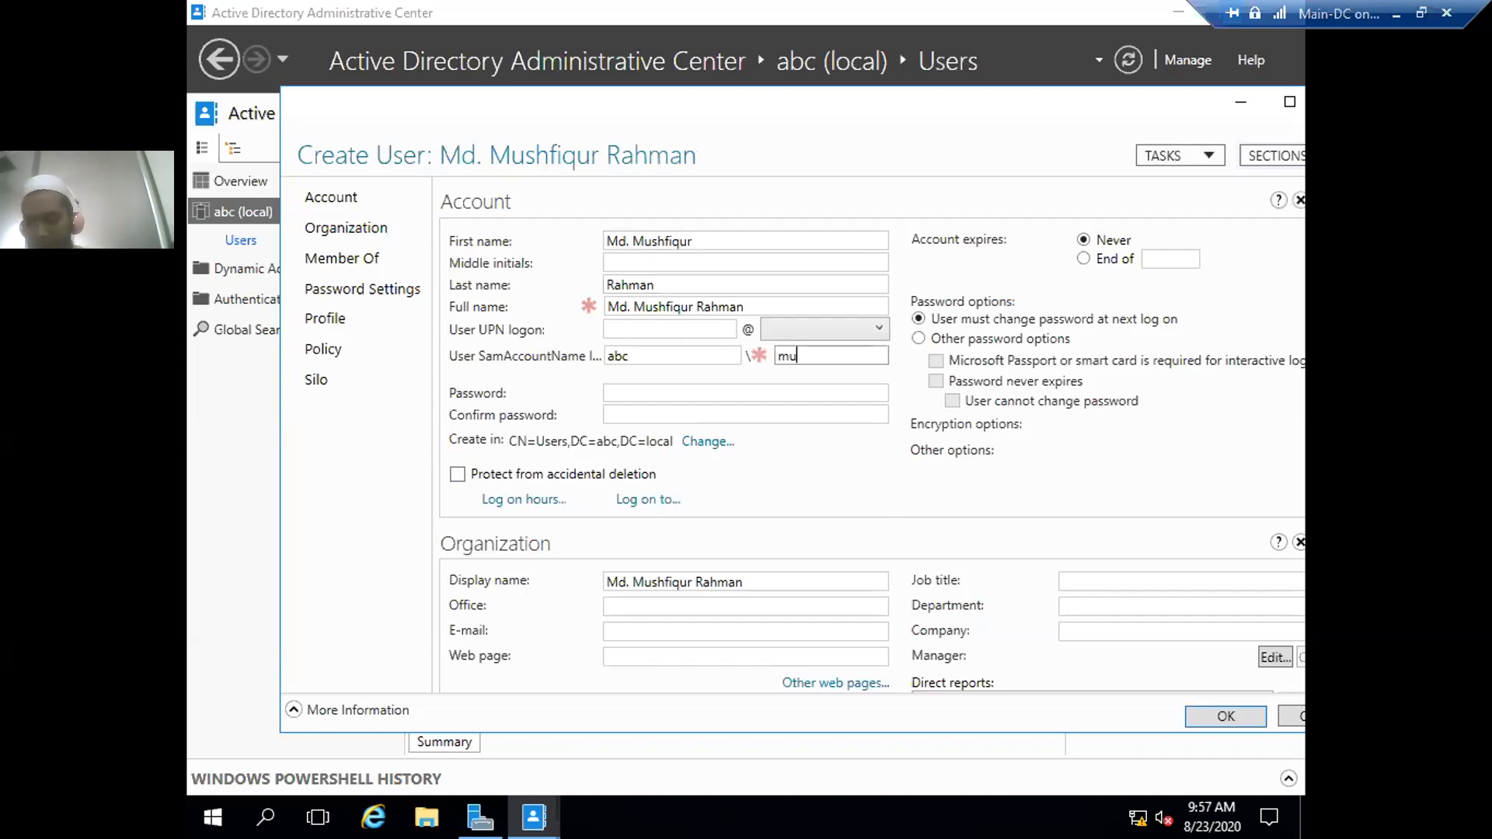
{"action": "type", "text": "shfiq"}
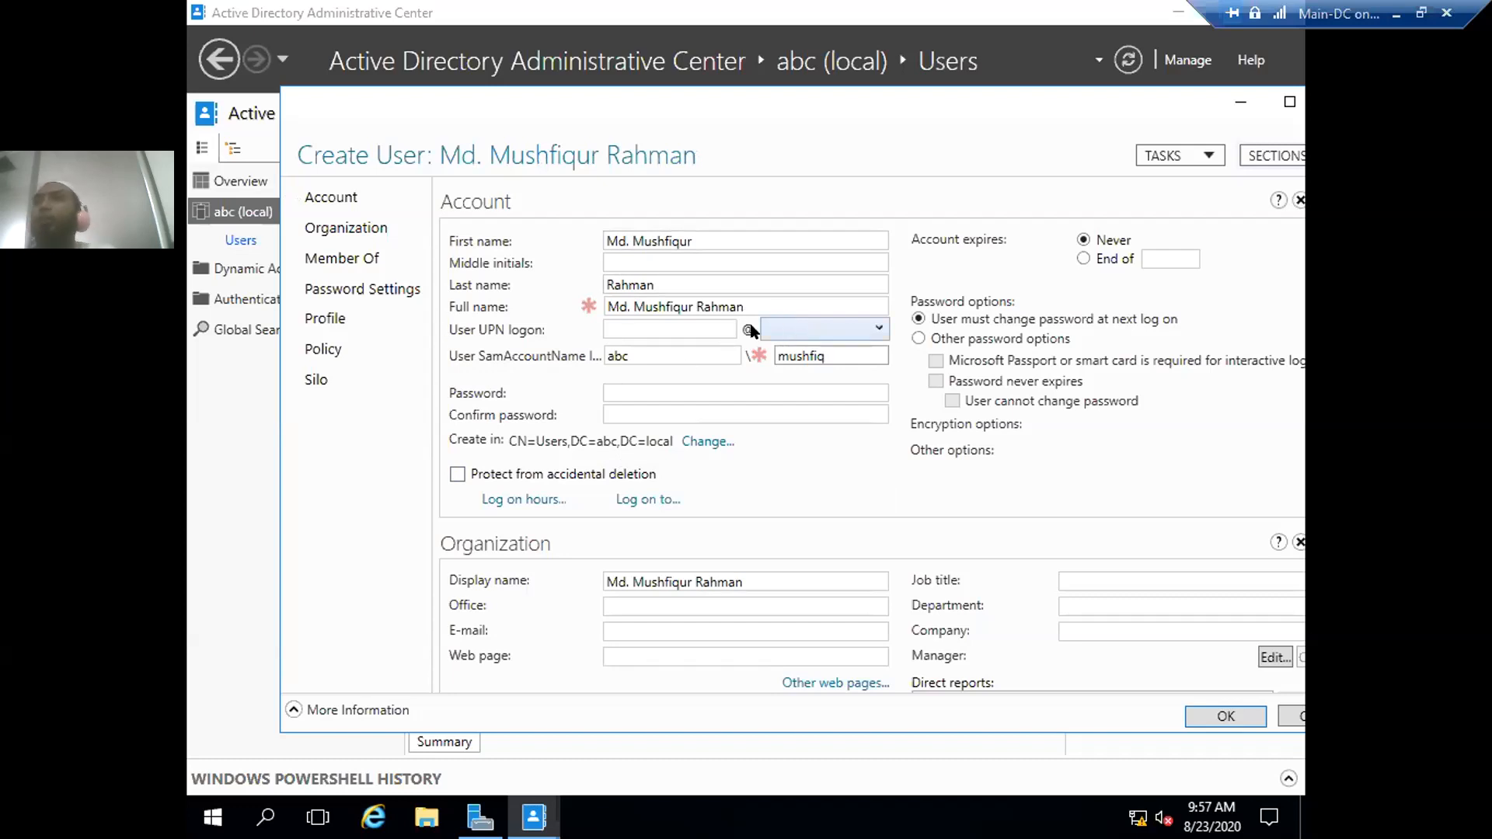
- Enter the UPN logon name with the abc.local suffix
{"action": "left_click", "coordinate": [642, 327]}
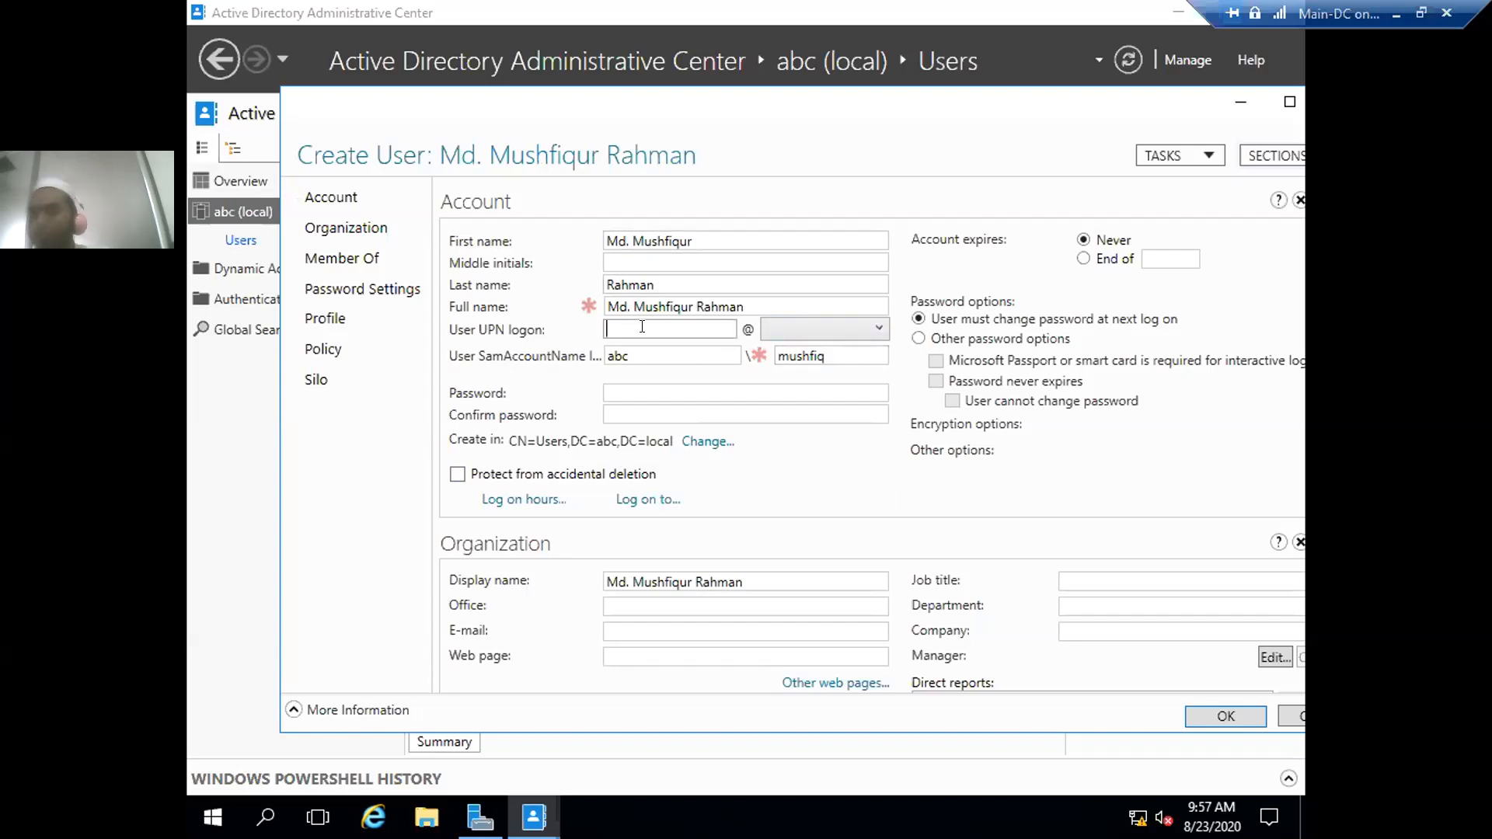
{"action": "type", "text": "mushfiq"}
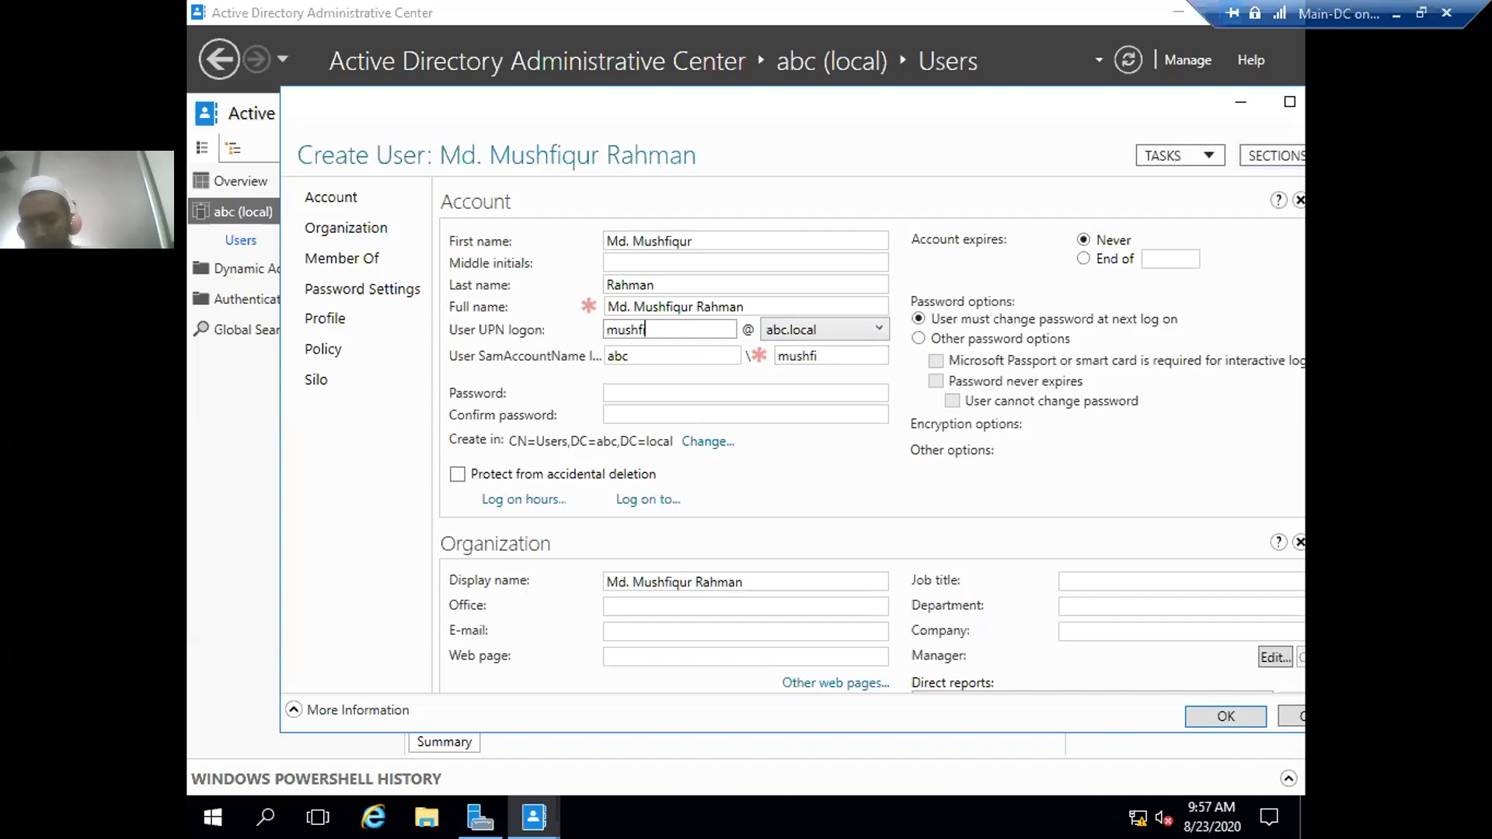
{"action": "left_click", "coordinate": [860, 325]}
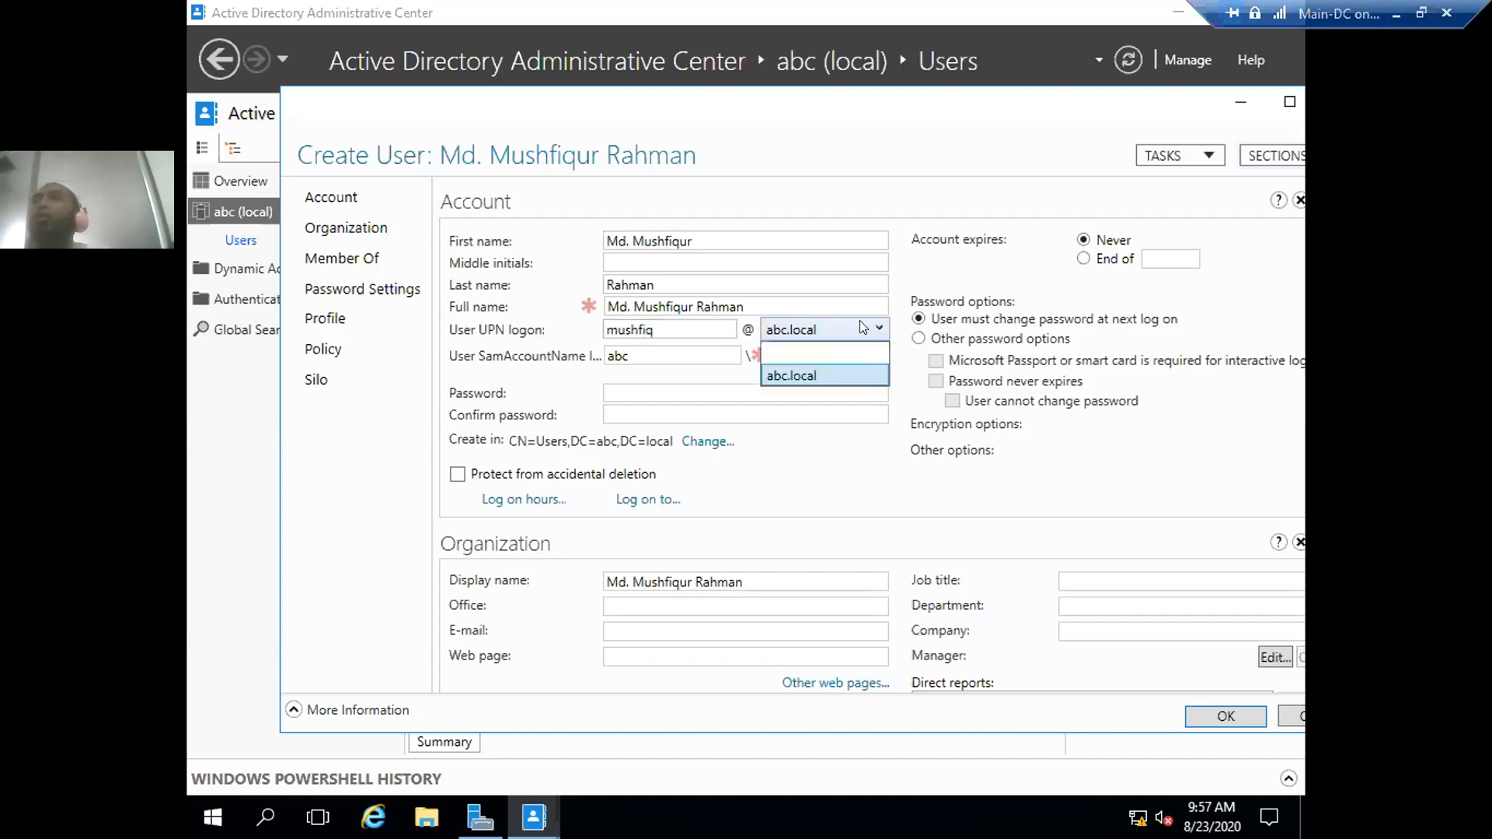
{"action": "left_click", "coordinate": [790, 375]}
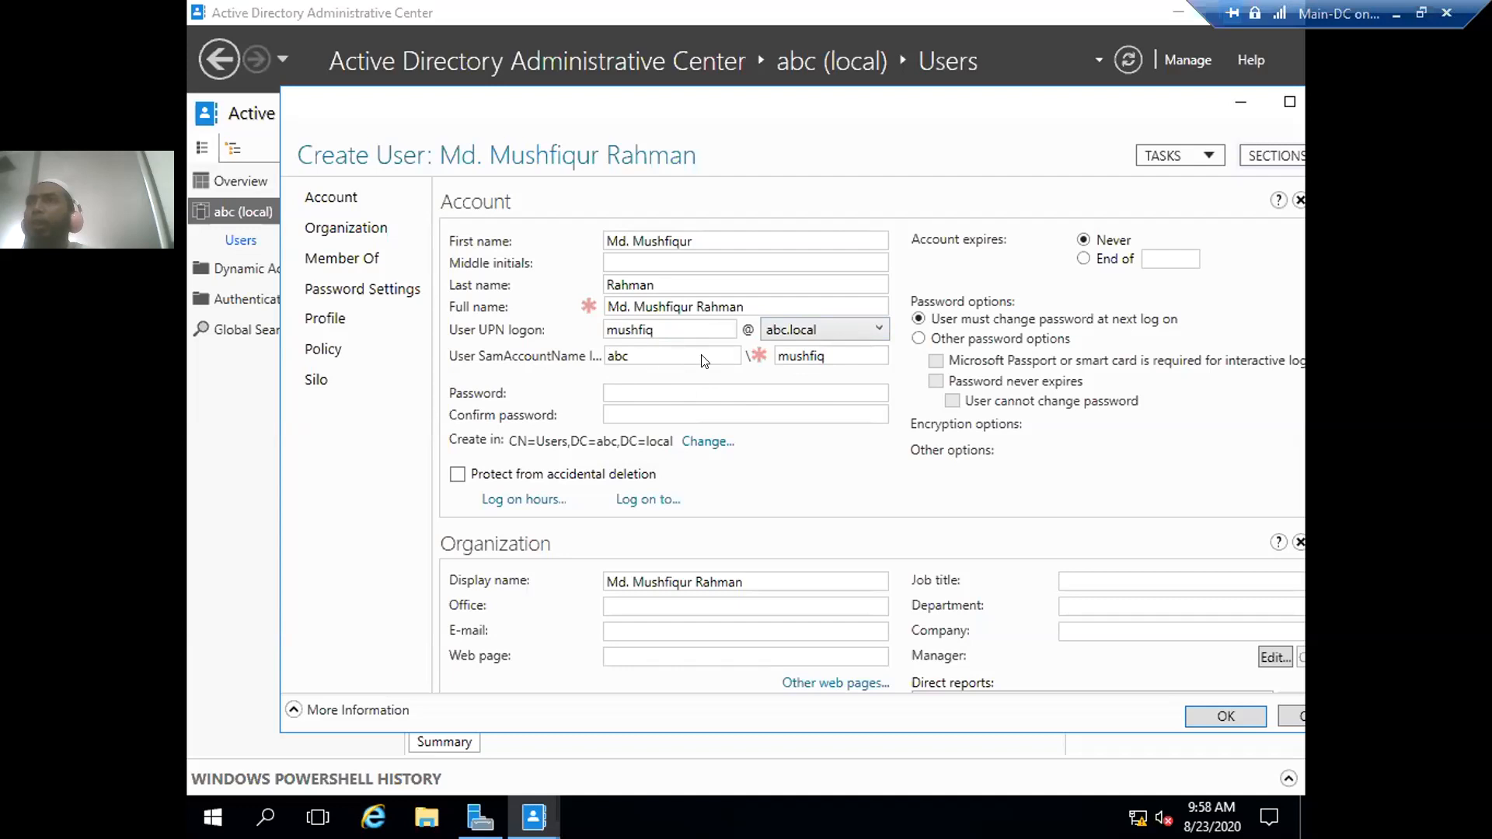
- Enter and confirm the account password and turn on Protect from accidental deletion
{"action": "left_click", "coordinate": [611, 384]}
{"action": "type", "text": "*****"}
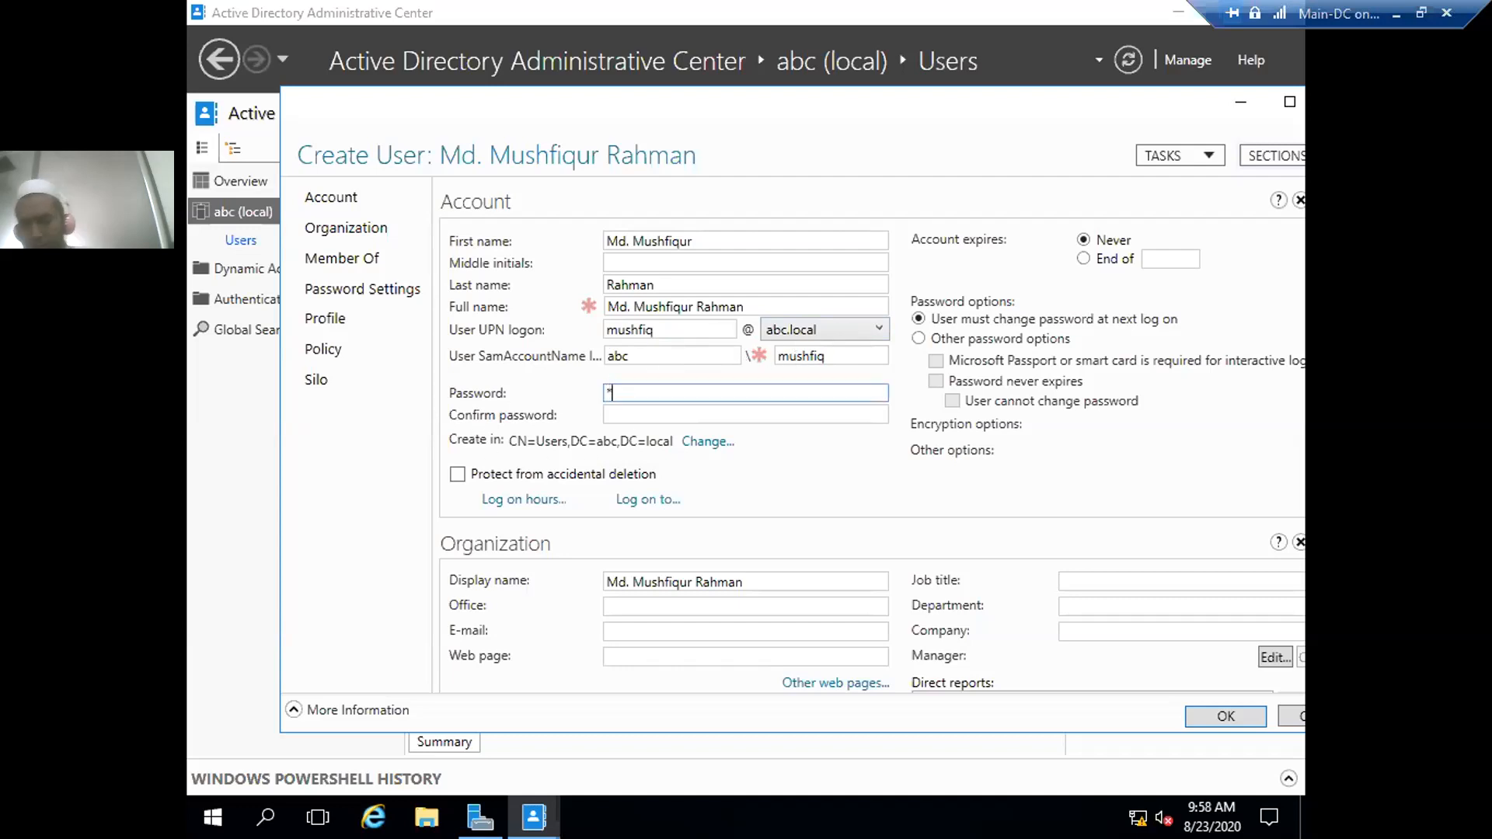
{"action": "type", "text": "****"}
{"action": "key", "text": "Tab"}
{"action": "type", "text": "*****"}
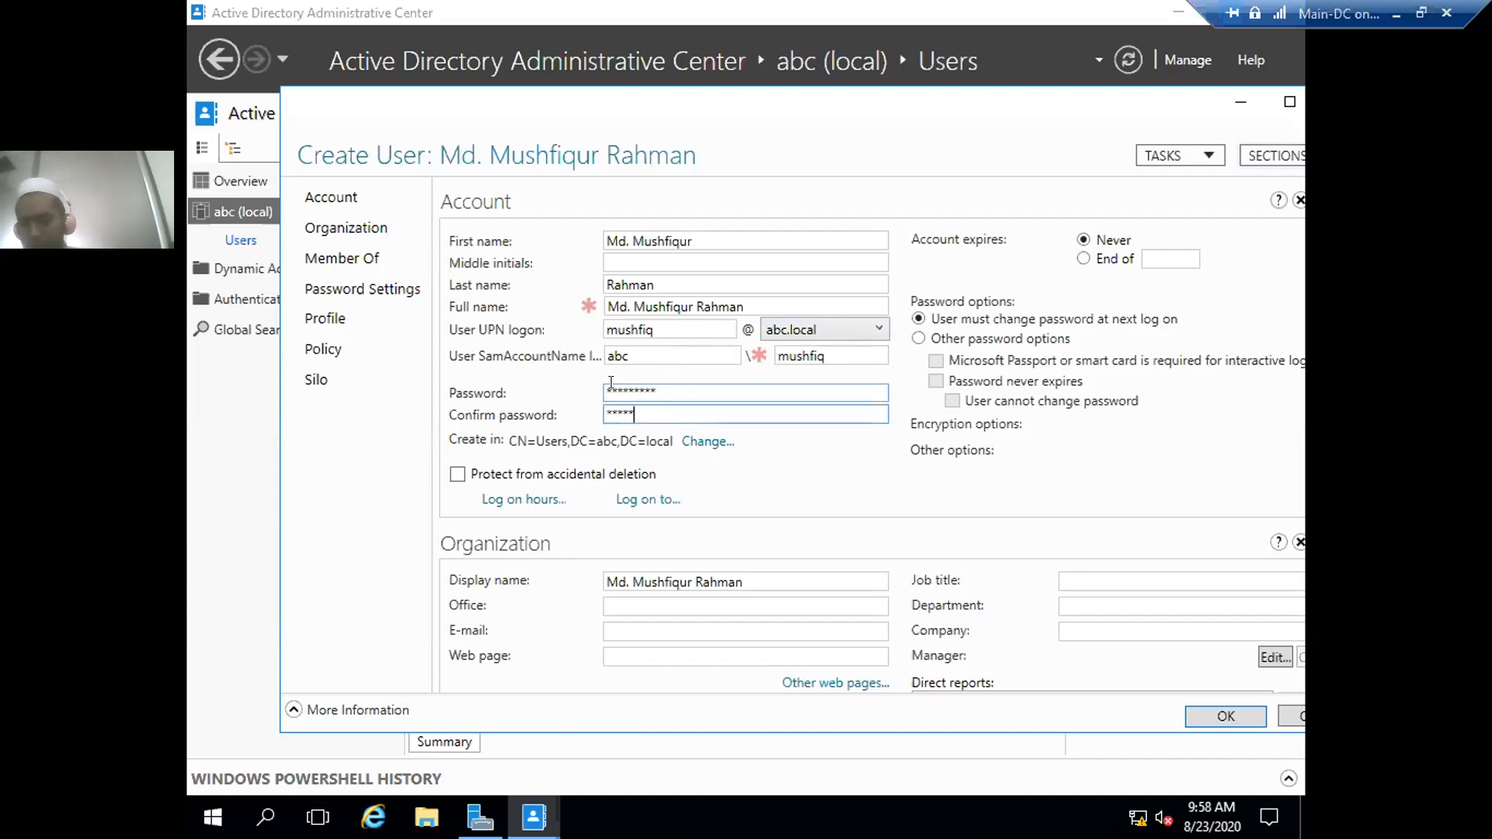
{"action": "type", "text": "****"}
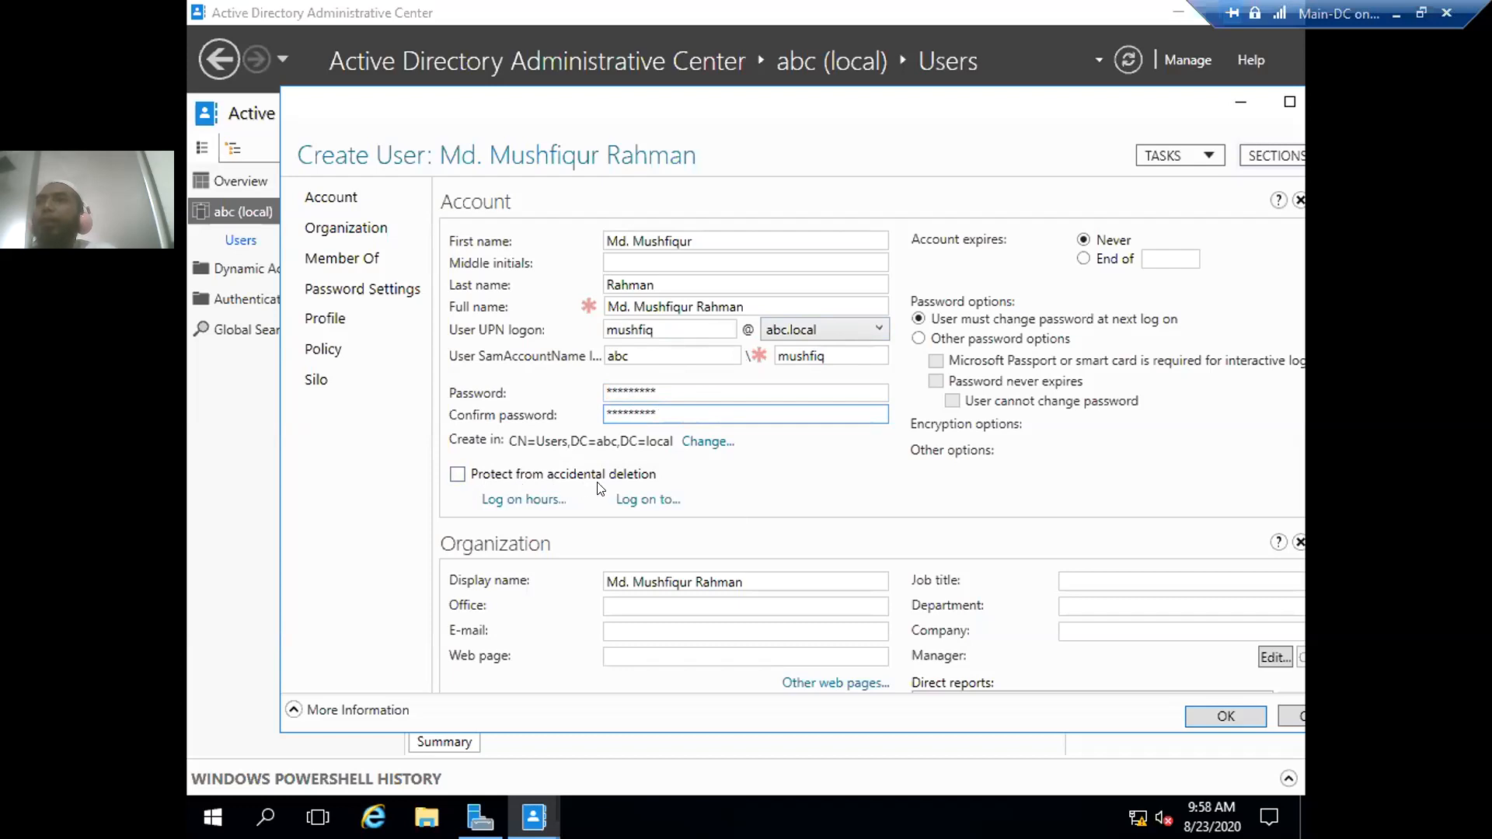
{"action": "left_click", "coordinate": [458, 476]}
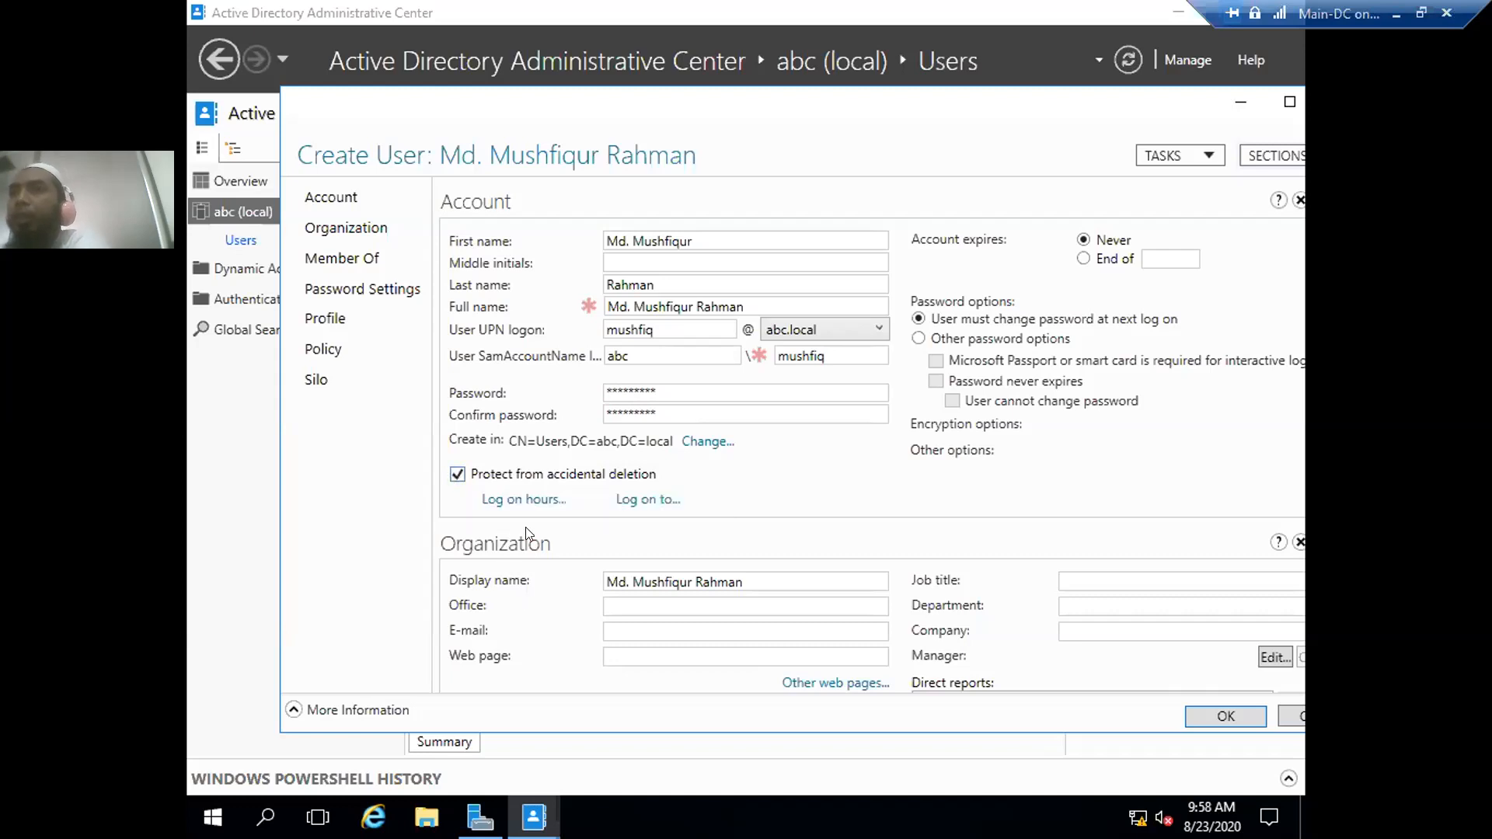
{"action": "left_click", "coordinate": [750, 576]}
{"action": "left_click_drag", "start_coordinate": [698, 569], "coordinate": [529, 568]}
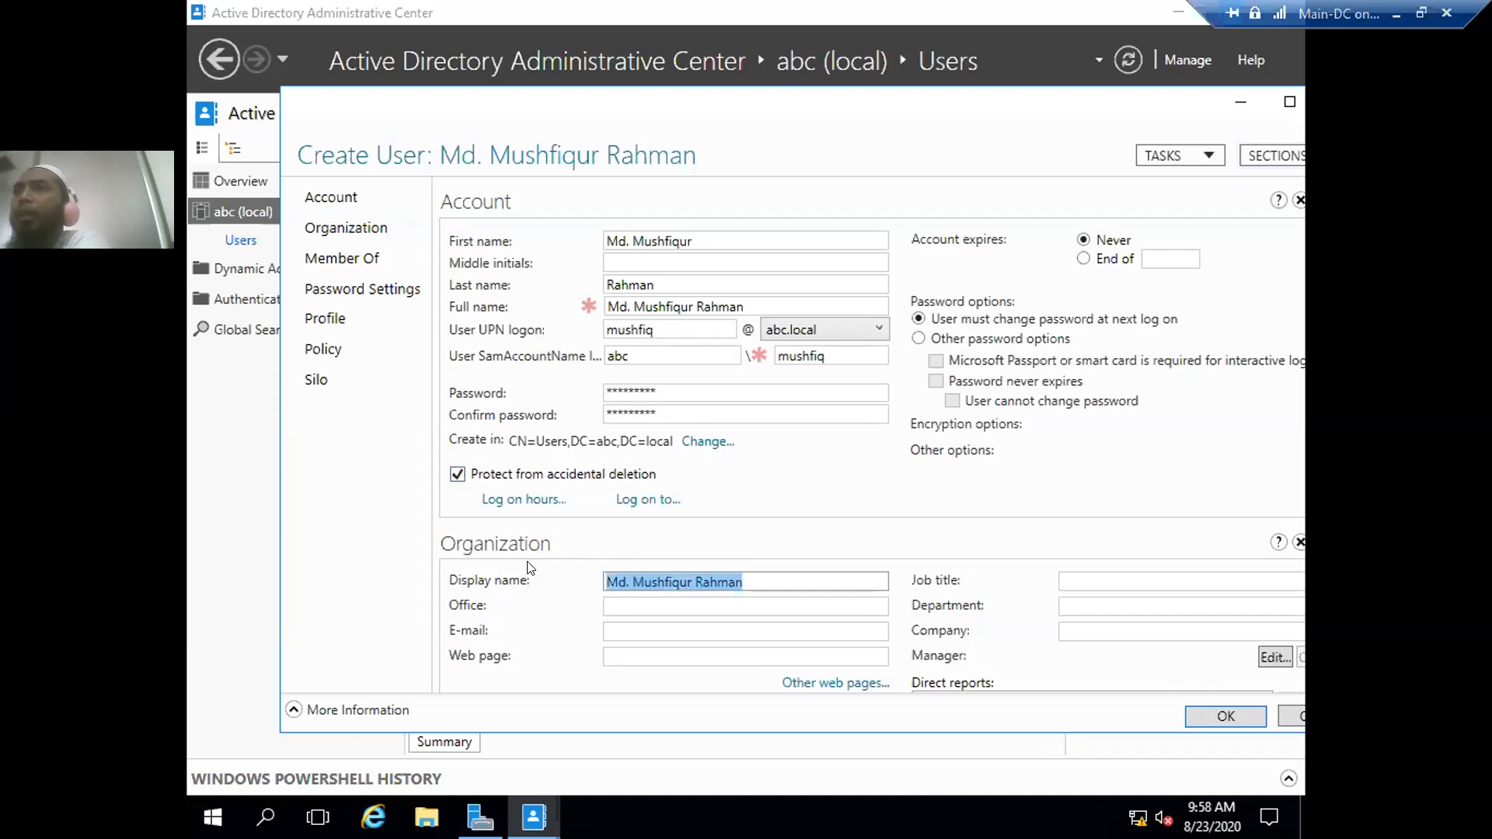
{"action": "left_click_drag", "start_coordinate": [749, 574], "coordinate": [561, 586]}
{"action": "left_click", "coordinate": [750, 579]}
{"action": "left_click_drag", "start_coordinate": [694, 574], "coordinate": [572, 571]}
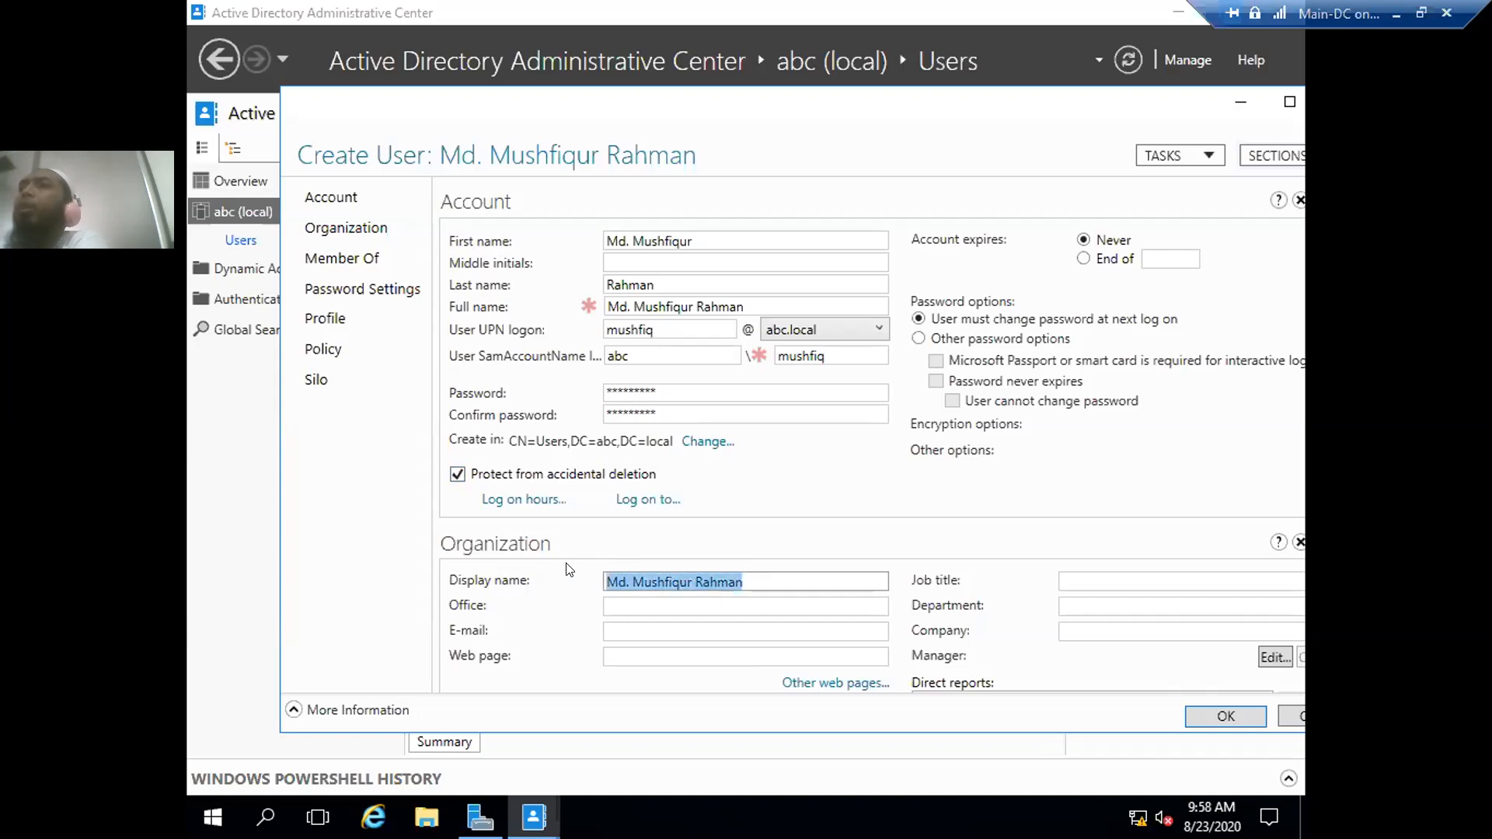
{"action": "left_click", "coordinate": [750, 579]}
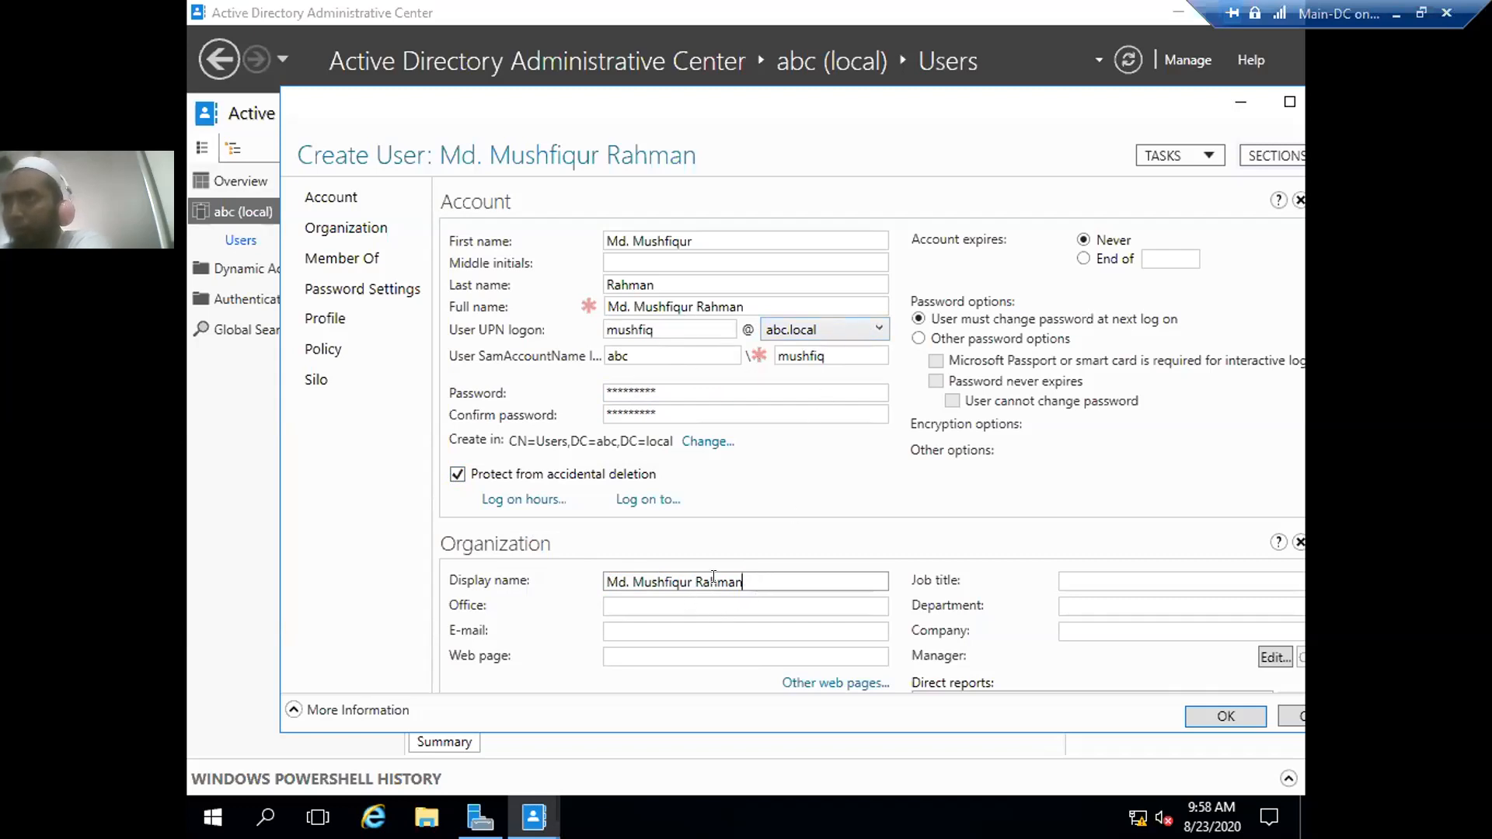
{"action": "left_click_drag", "start_coordinate": [760, 577], "coordinate": [553, 591]}
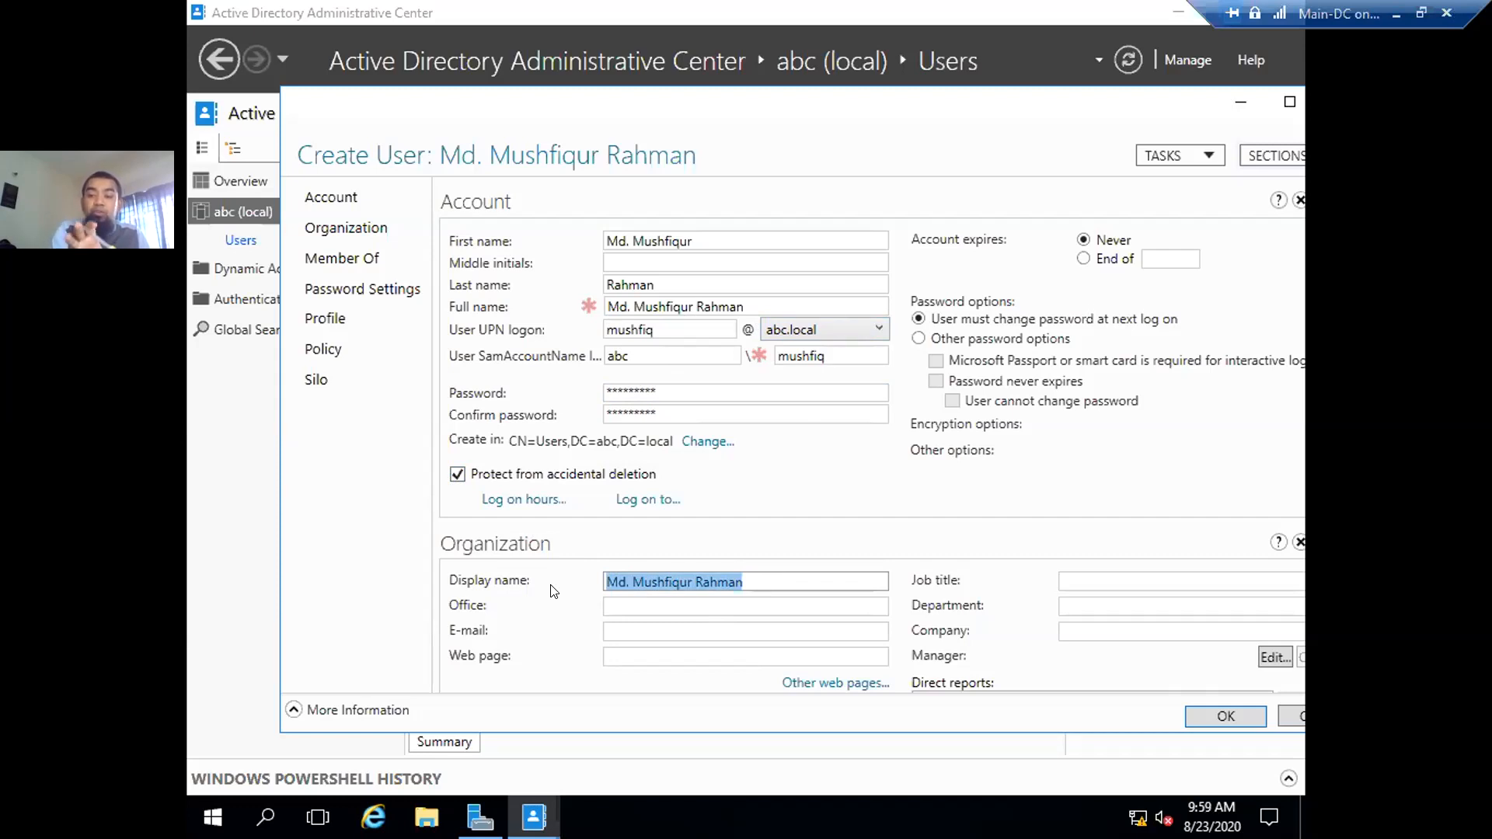
{"action": "left_click", "coordinate": [743, 582]}
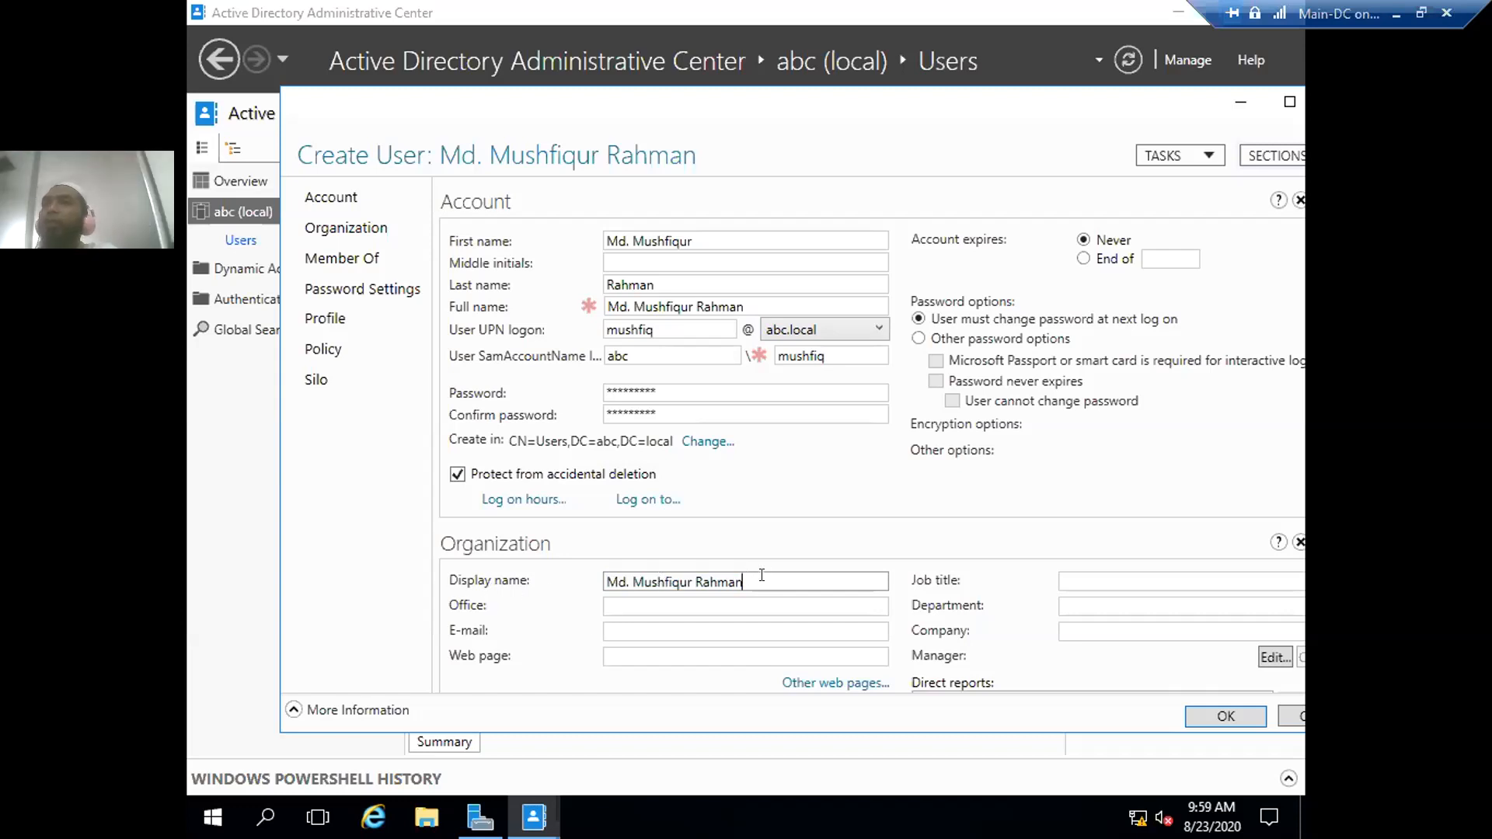
{"action": "left_click", "coordinate": [637, 606]}
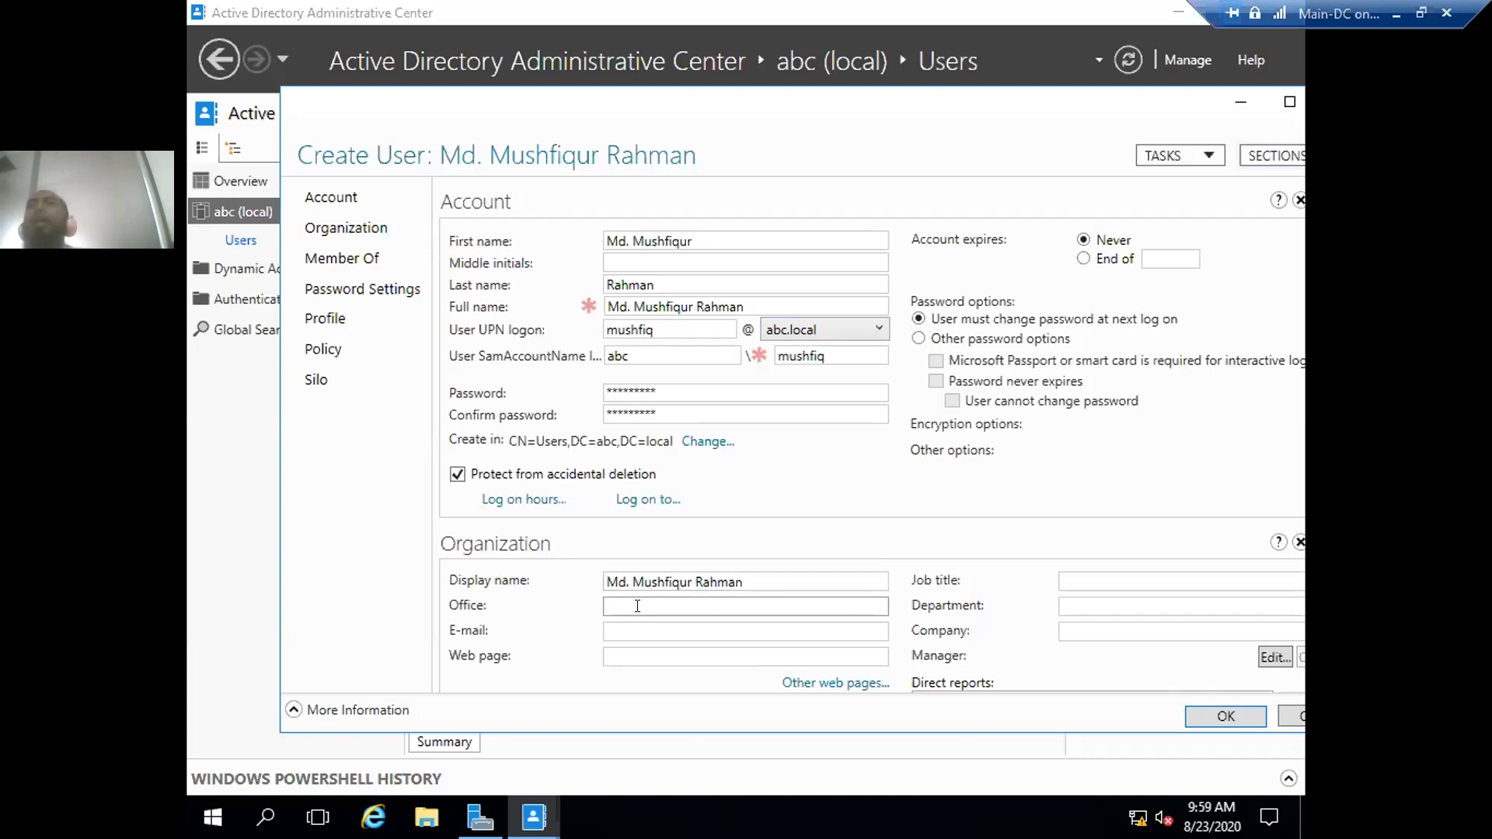
{"action": "left_click", "coordinate": [636, 628]}
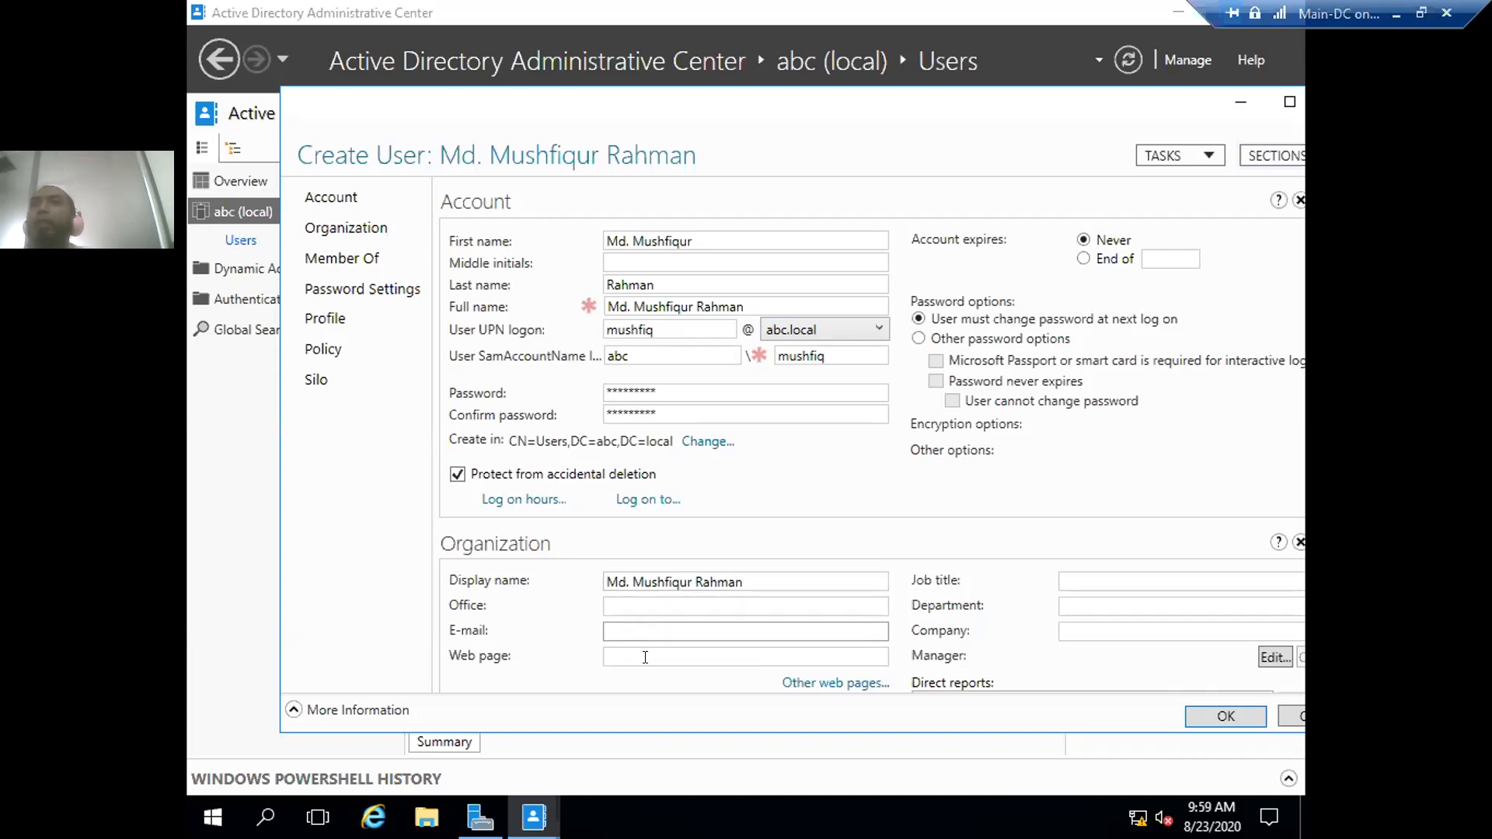
{"action": "left_click", "coordinate": [1065, 577]}
{"action": "left_click", "coordinate": [1074, 605]}
{"action": "left_click", "coordinate": [1074, 636]}
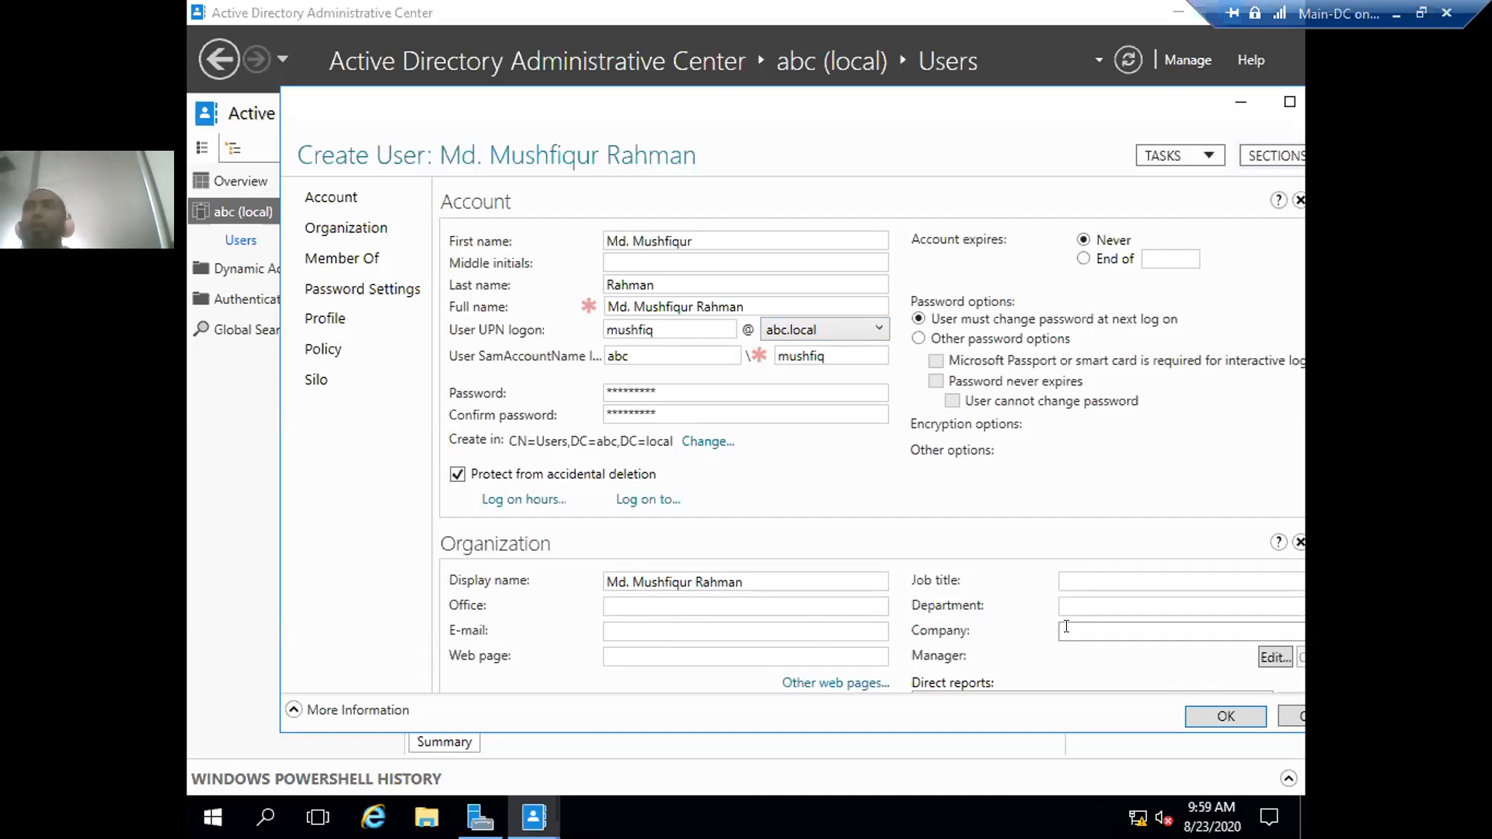
- Scroll the Create User form past Description down to the empty Member Of section
{"action": "scroll", "coordinate": [1057, 556], "scroll_direction": "down", "scroll_amount": 3}
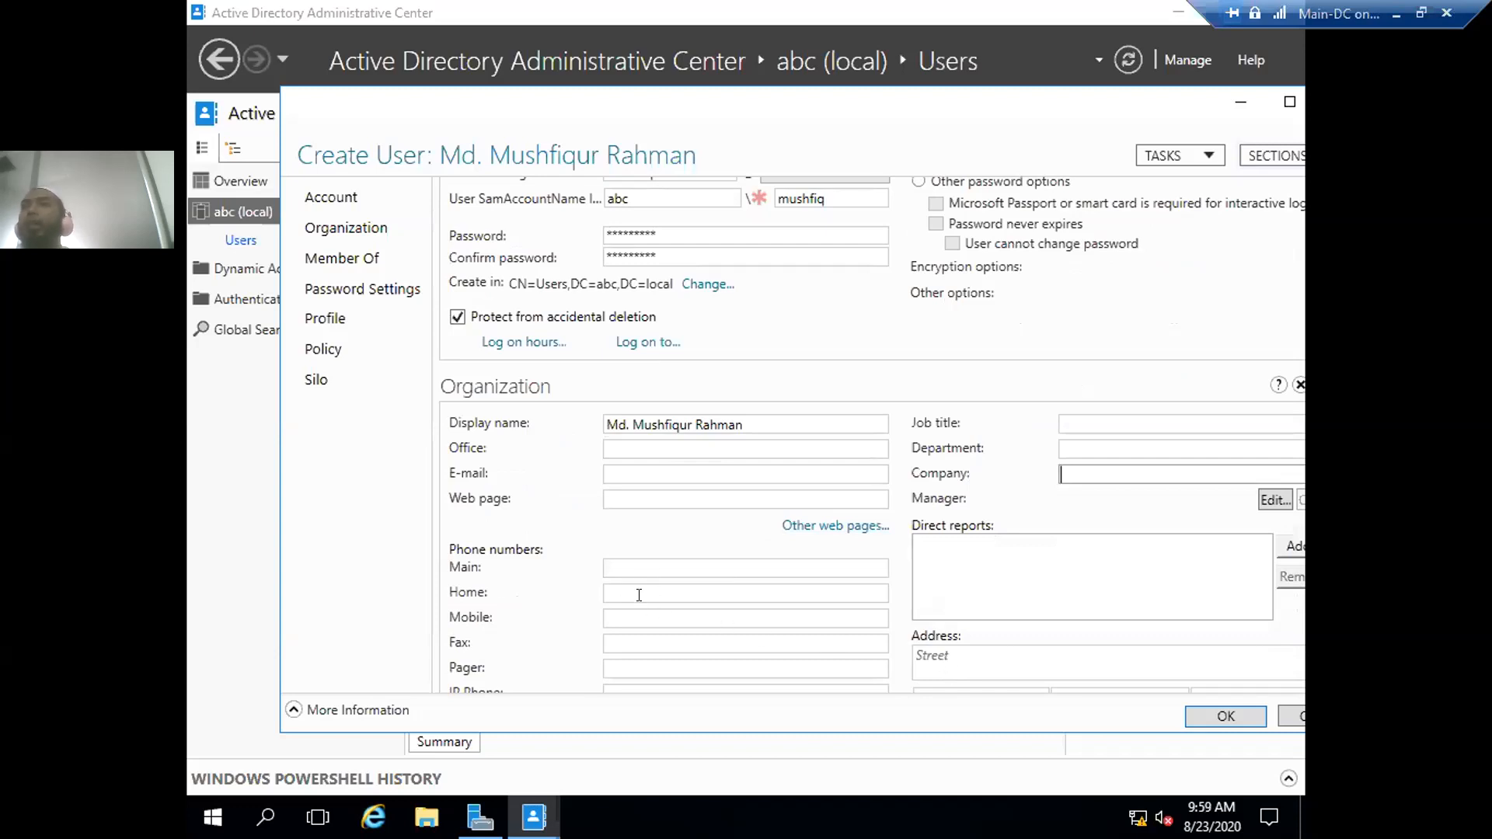
{"action": "scroll", "coordinate": [663, 622], "scroll_direction": "down", "scroll_amount": 3}
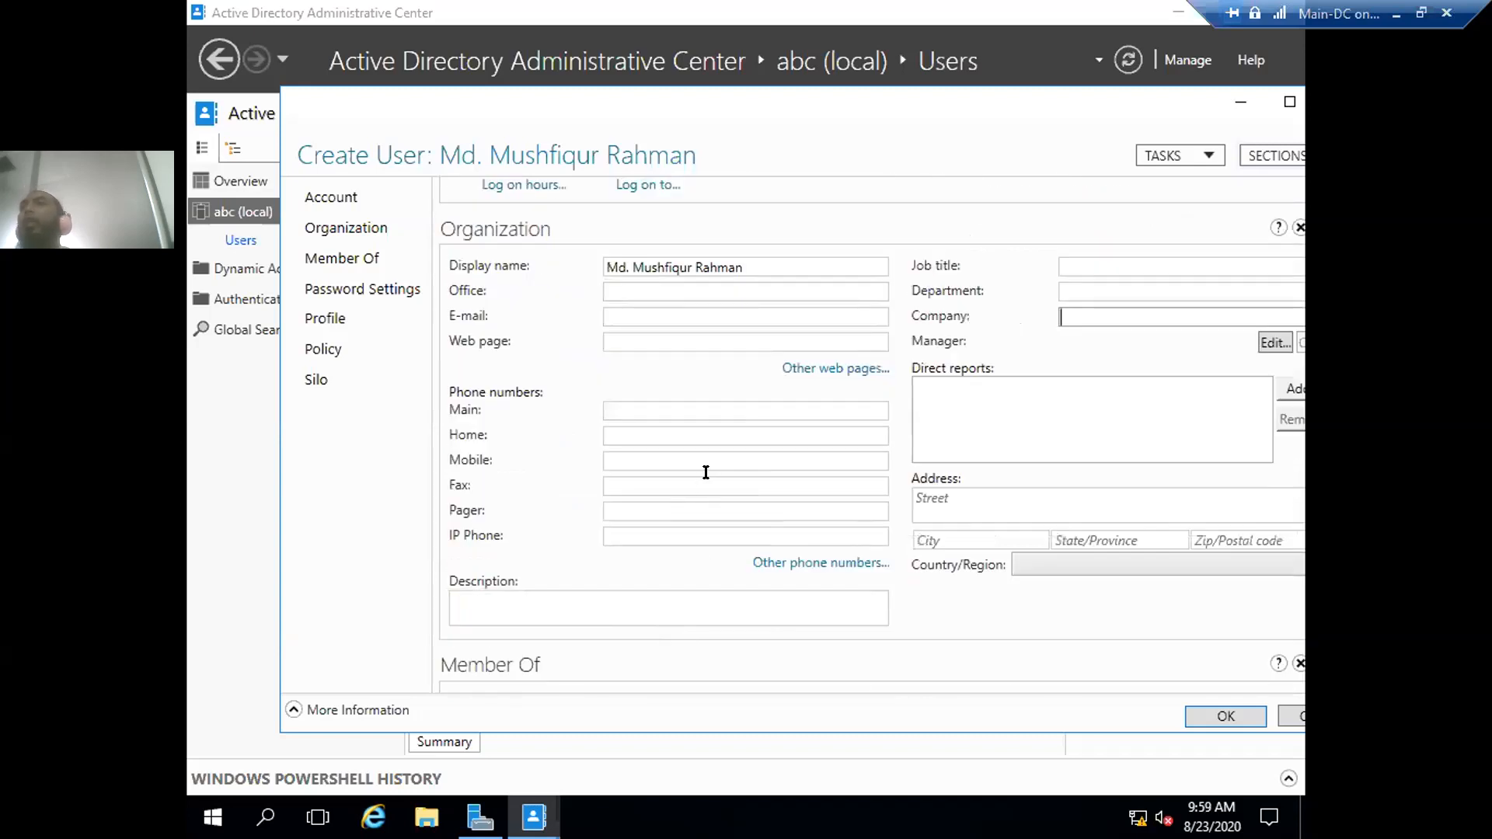
{"action": "left_click", "coordinate": [487, 603]}
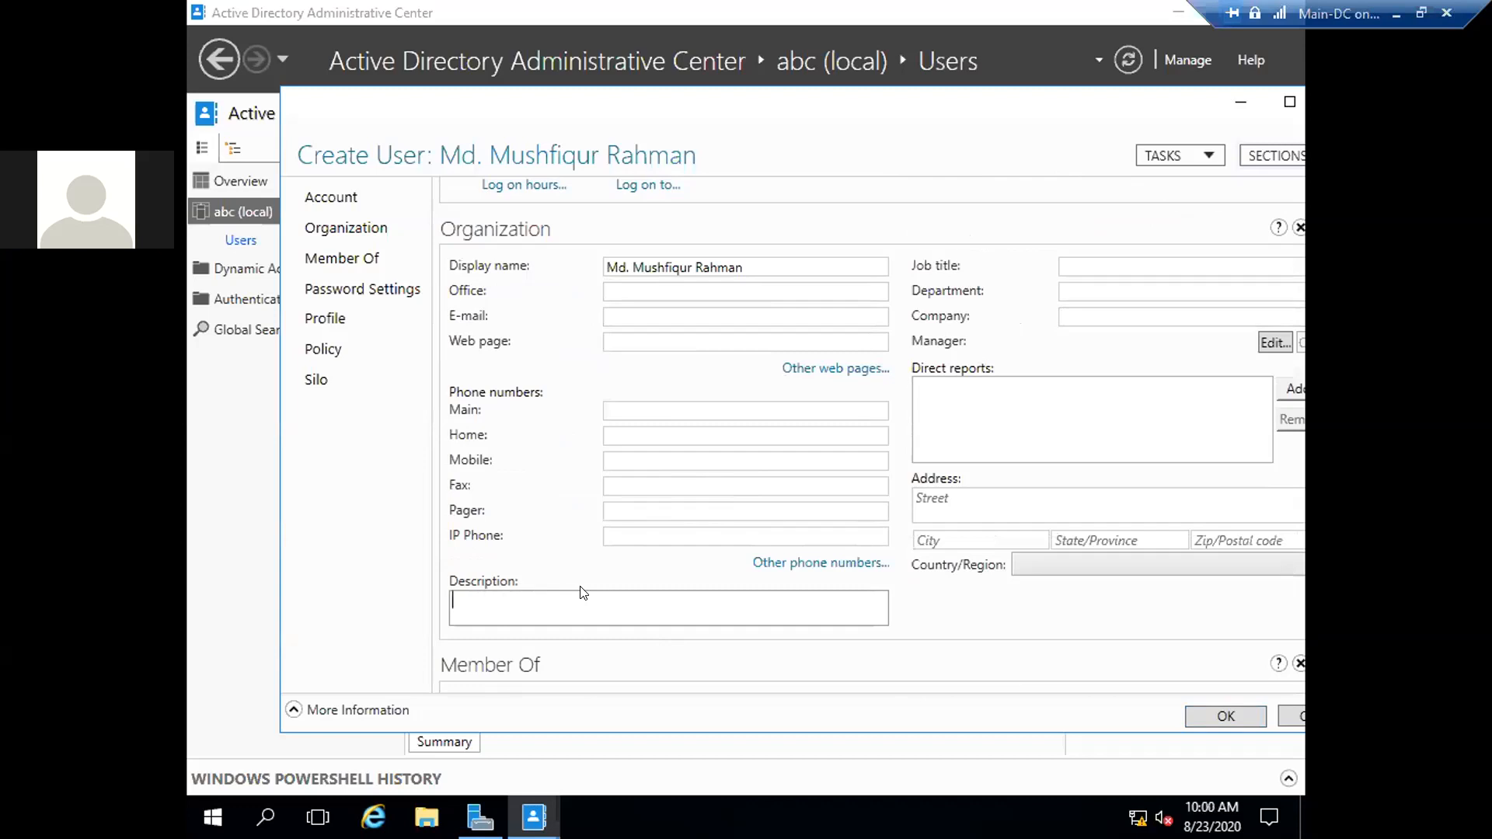
{"action": "scroll", "coordinate": [627, 559], "scroll_direction": "down", "scroll_amount": 2}
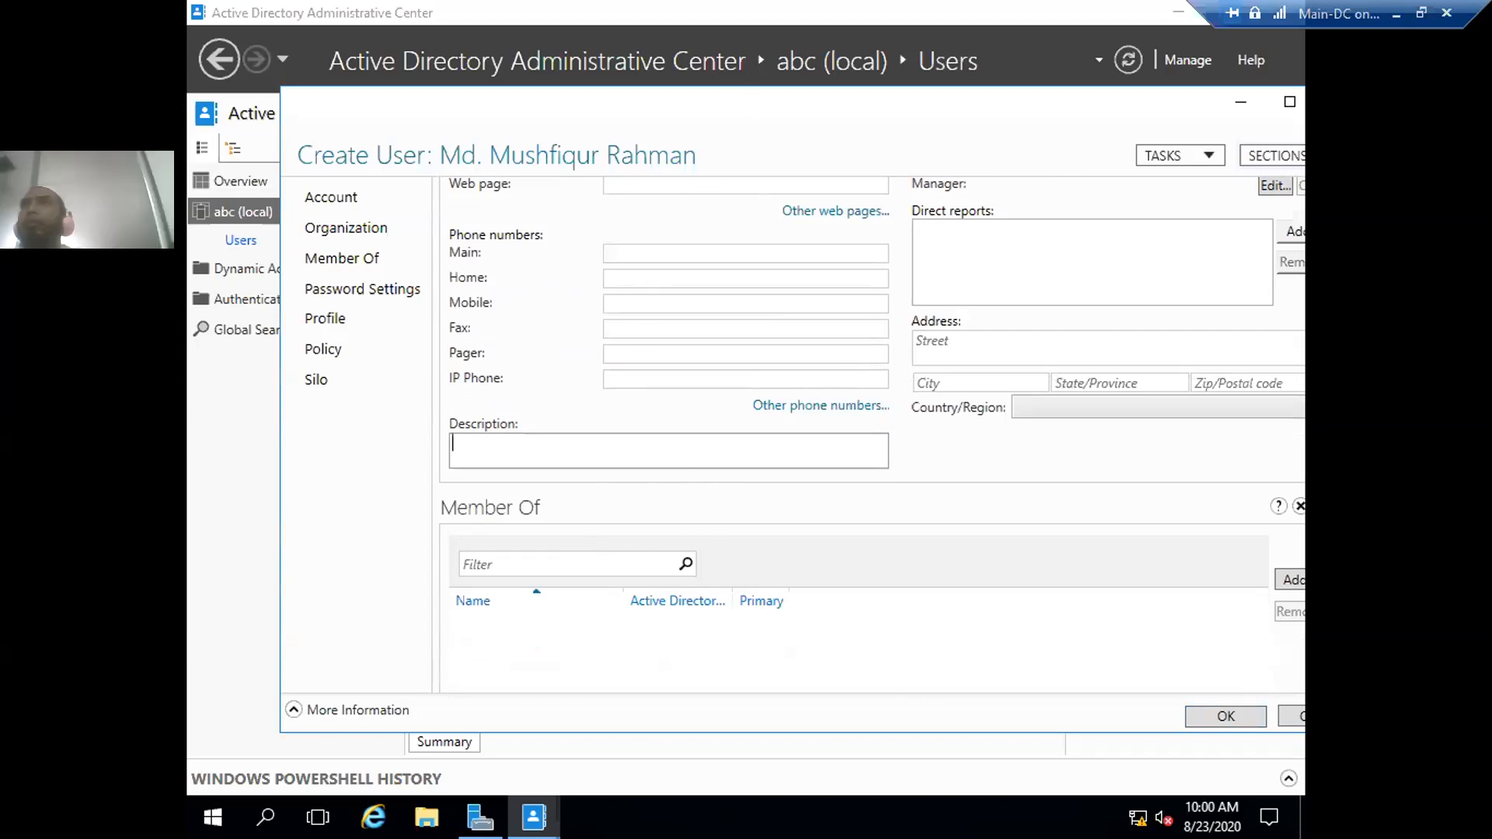
{"action": "left_click_drag", "start_coordinate": [694, 110], "coordinate": [632, 116]}
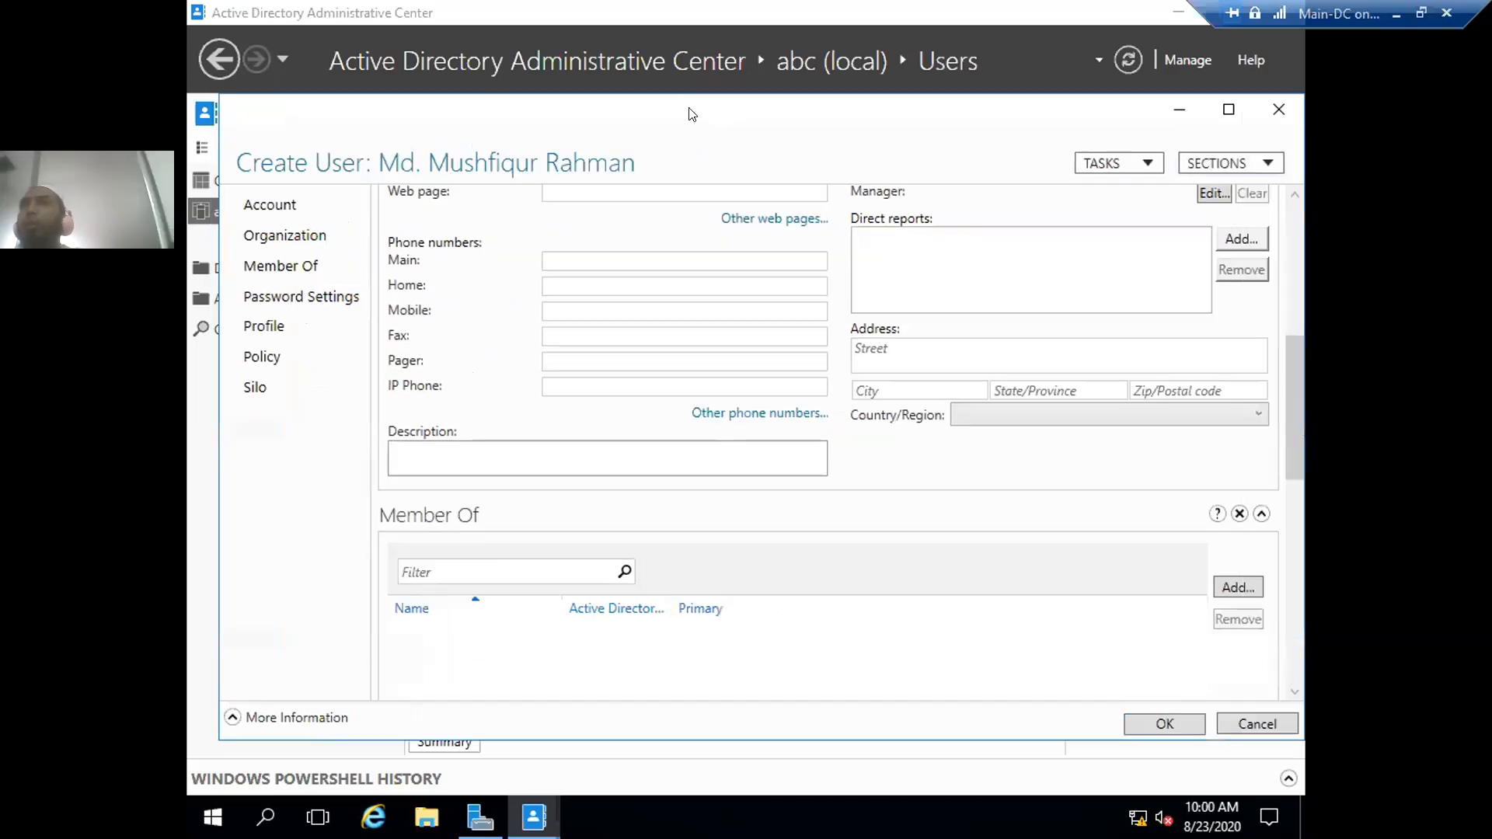
- Open the group picker for Member Of and limit the object types to Groups only
{"action": "left_click", "coordinate": [1234, 589]}
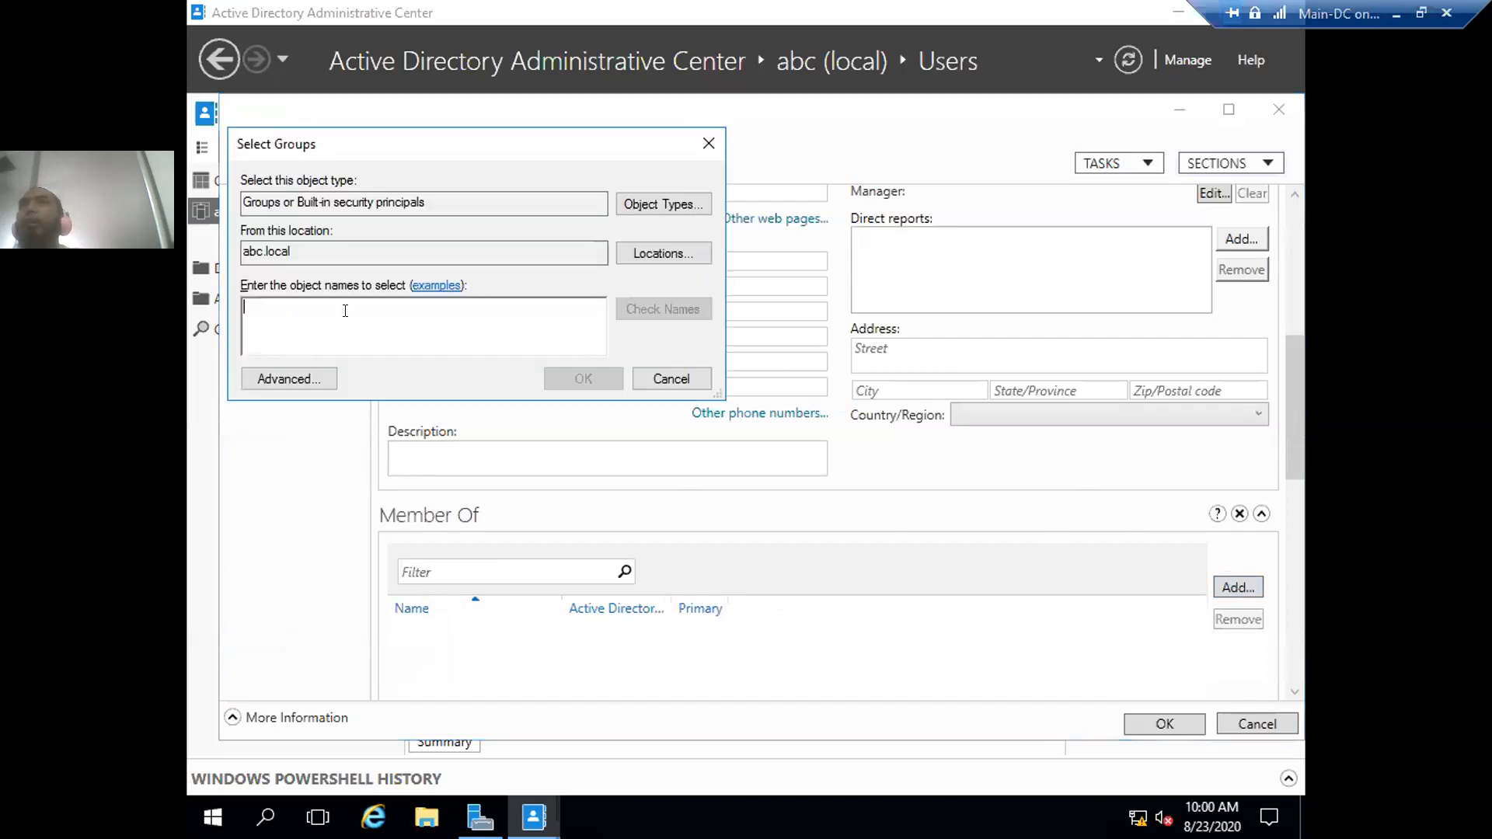
{"action": "left_click", "coordinate": [651, 203]}
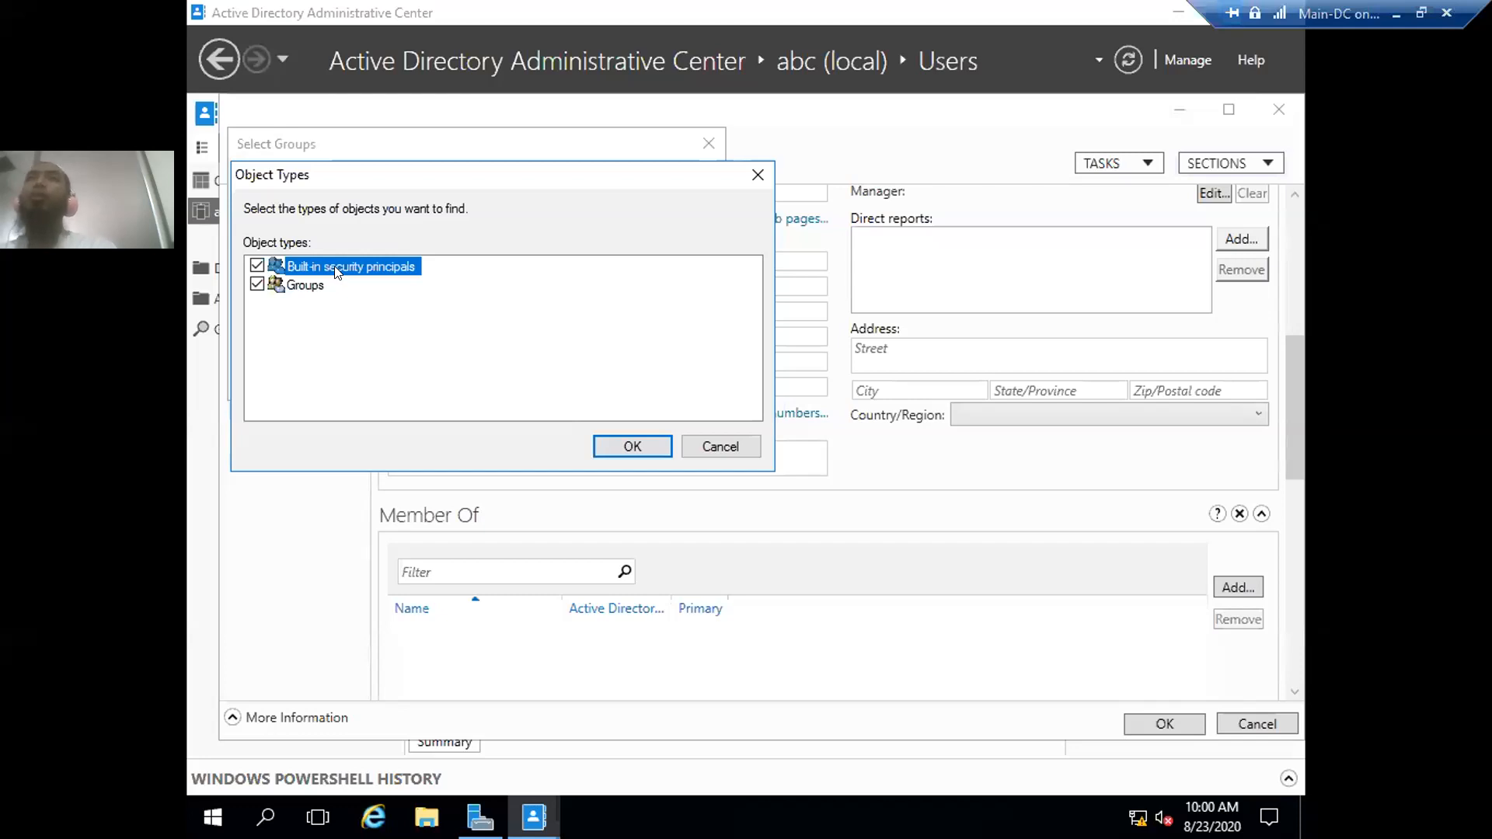
{"action": "left_click", "coordinate": [256, 266]}
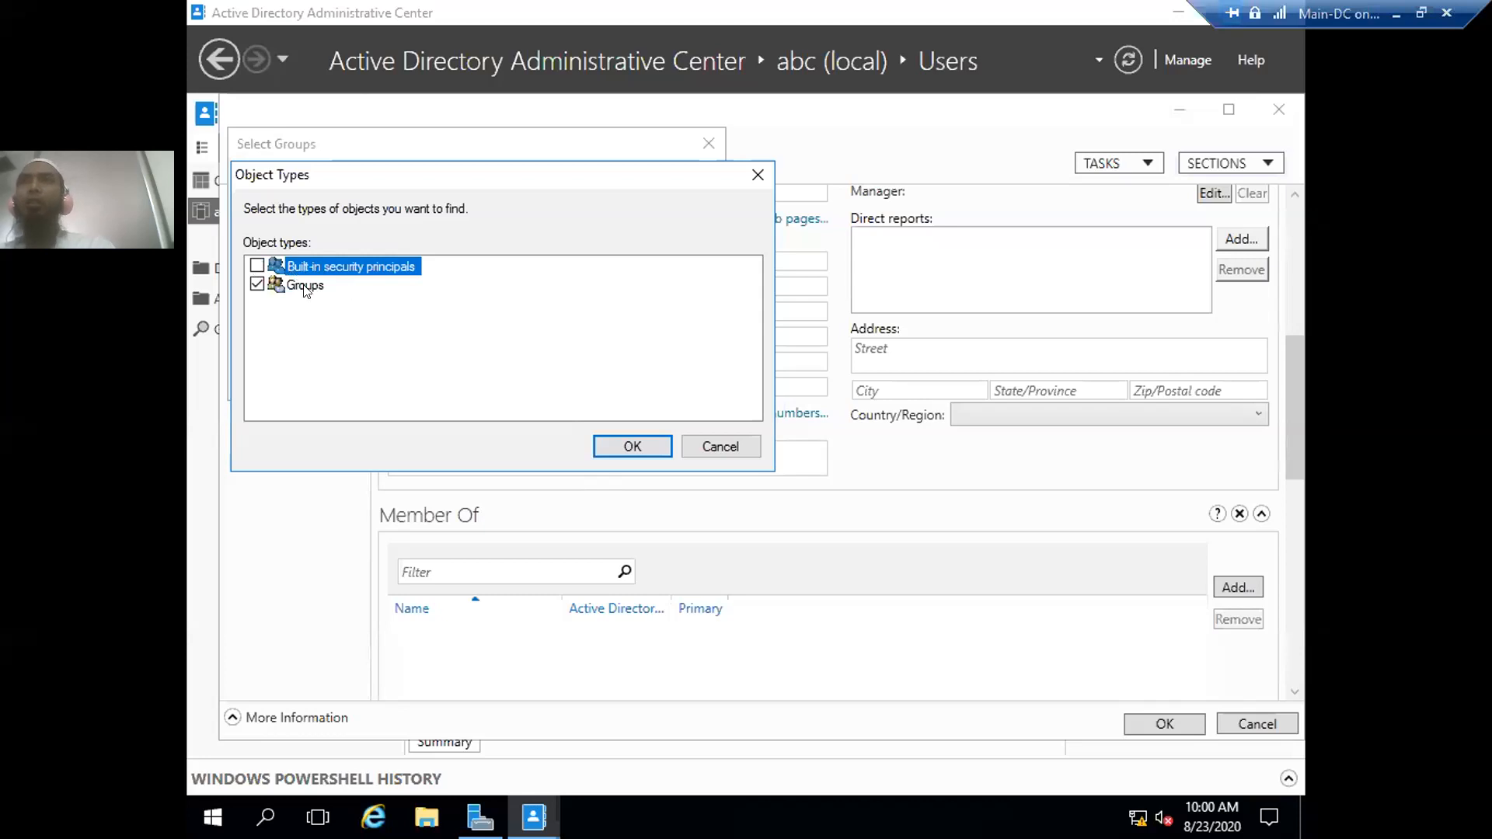
{"action": "left_click", "coordinate": [618, 443]}
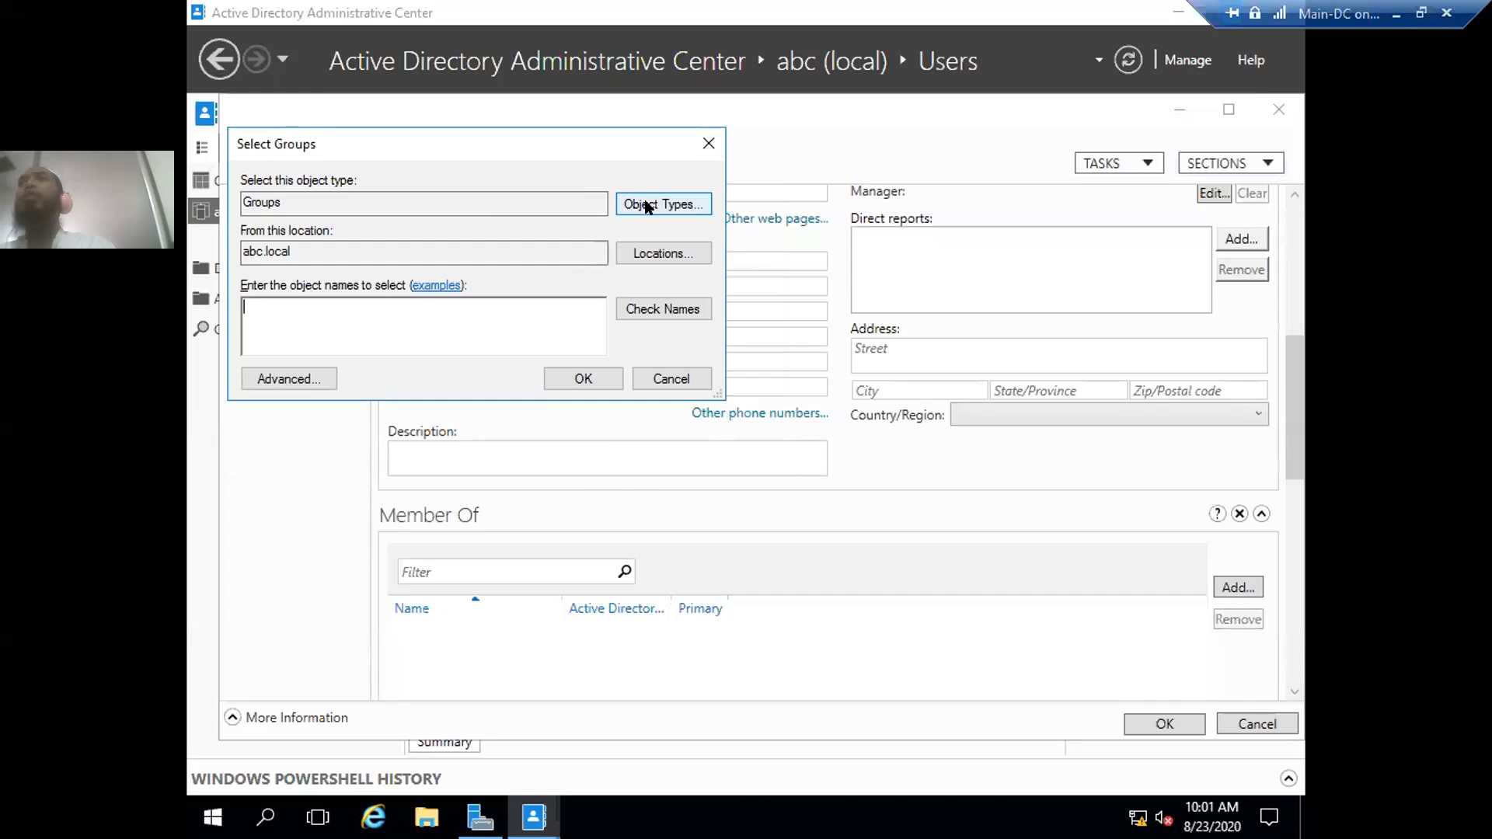
- Set the group search location to abc.local
{"action": "left_click", "coordinate": [638, 255]}
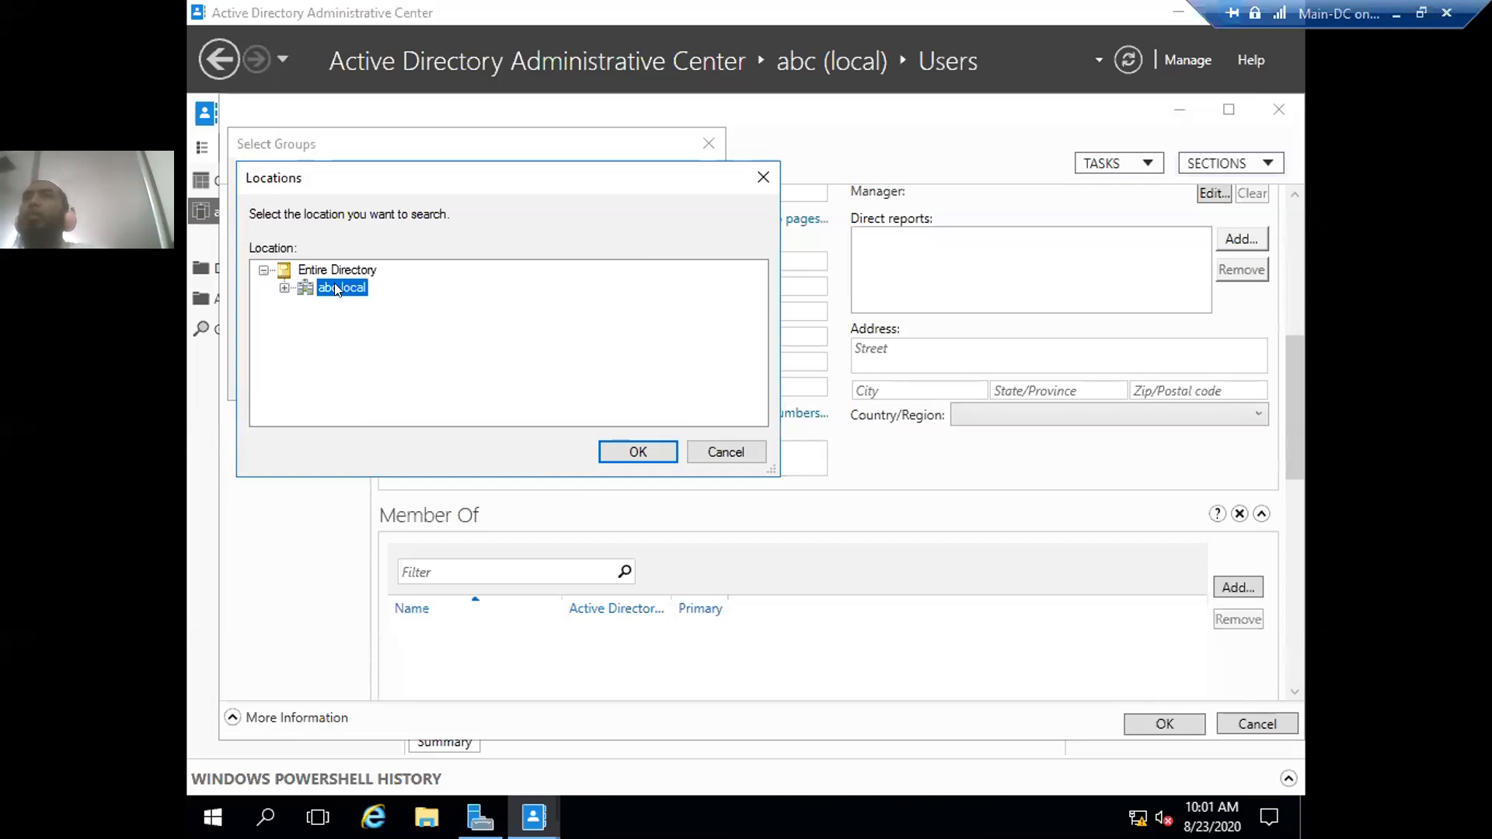
{"action": "left_click", "coordinate": [284, 288]}
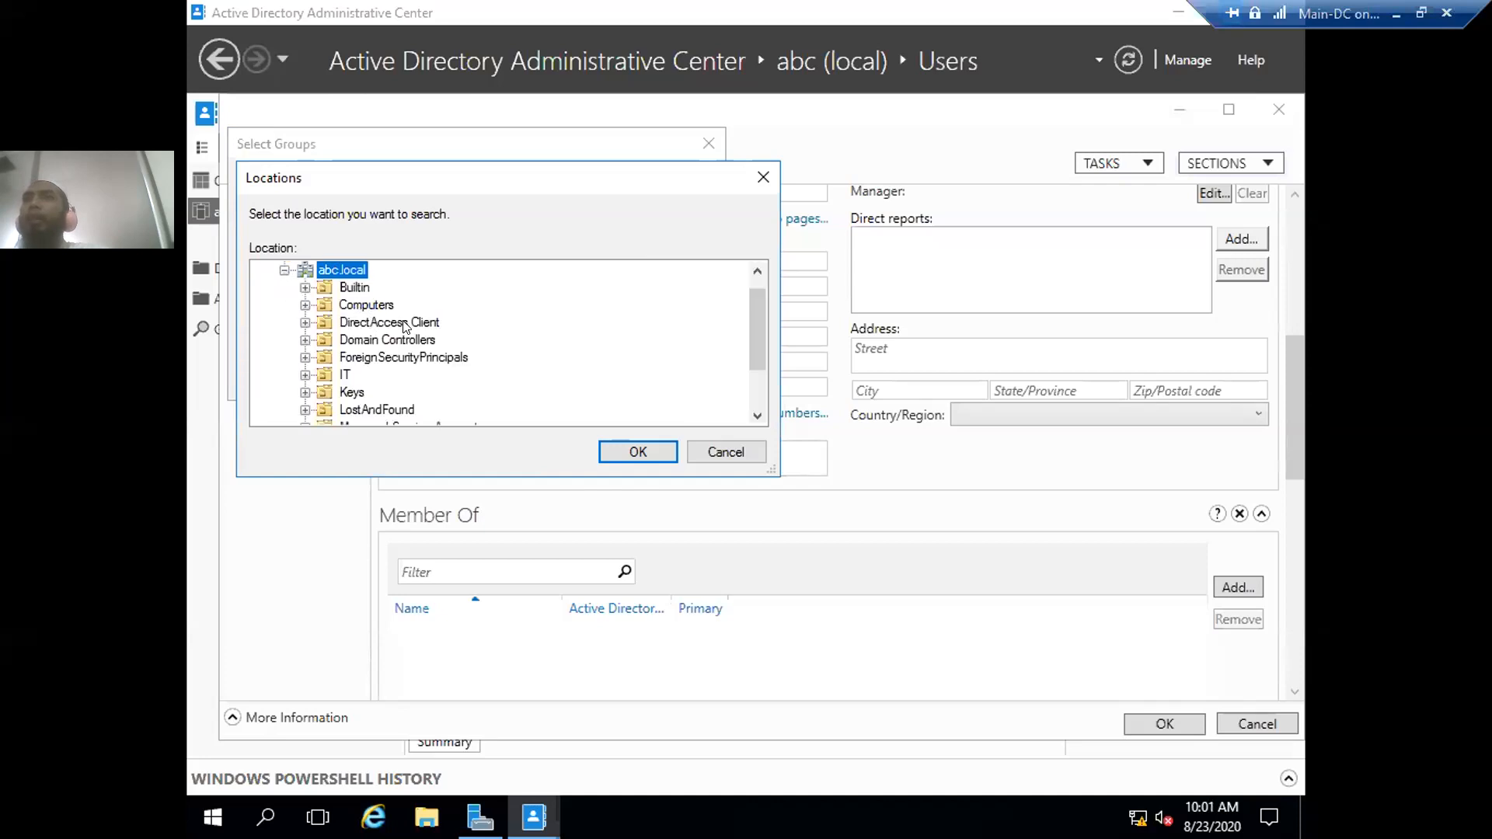
{"action": "left_click", "coordinate": [371, 307]}
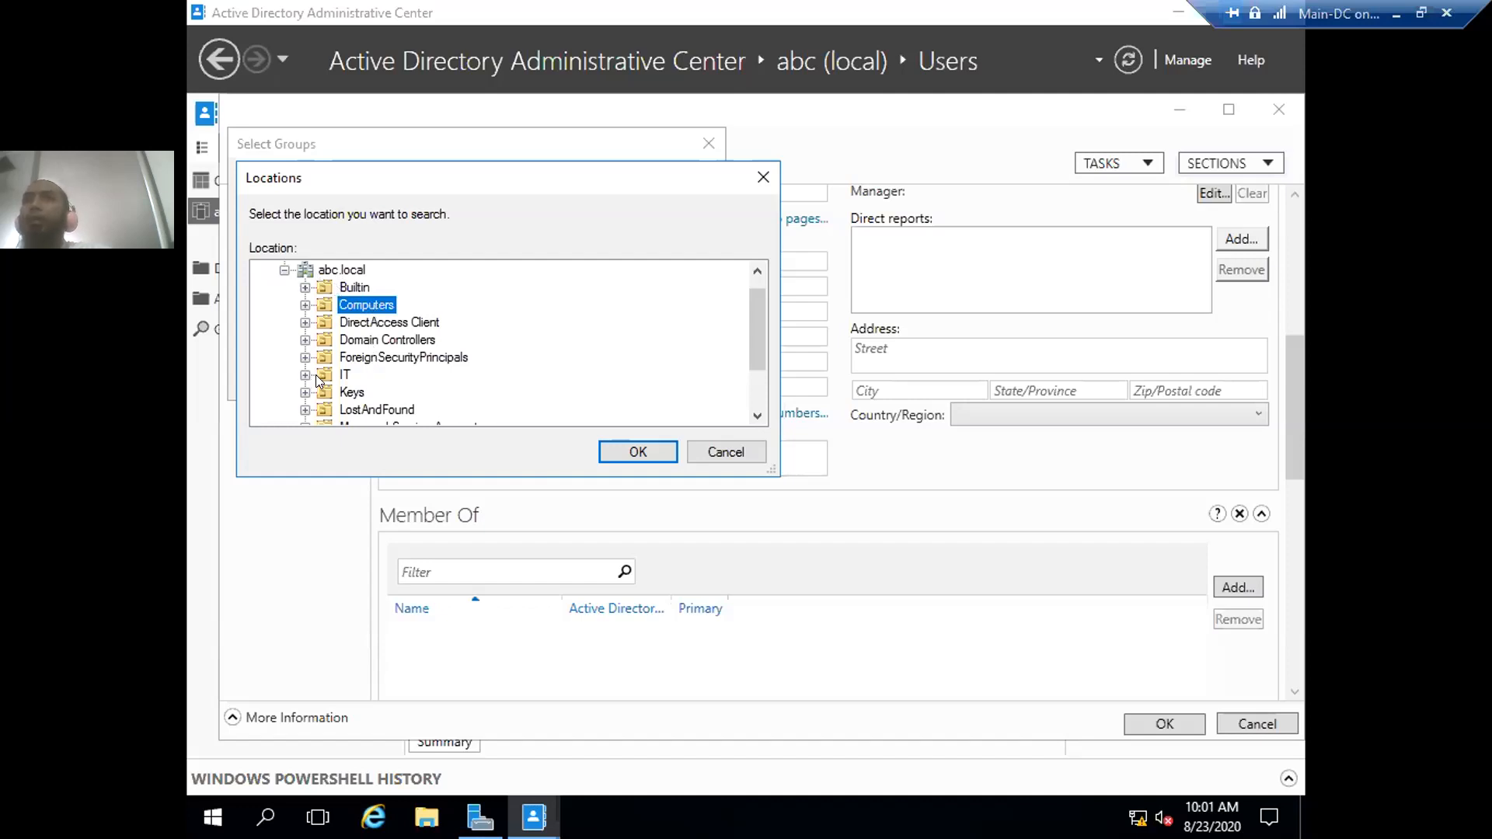
{"action": "left_click", "coordinate": [285, 271]}
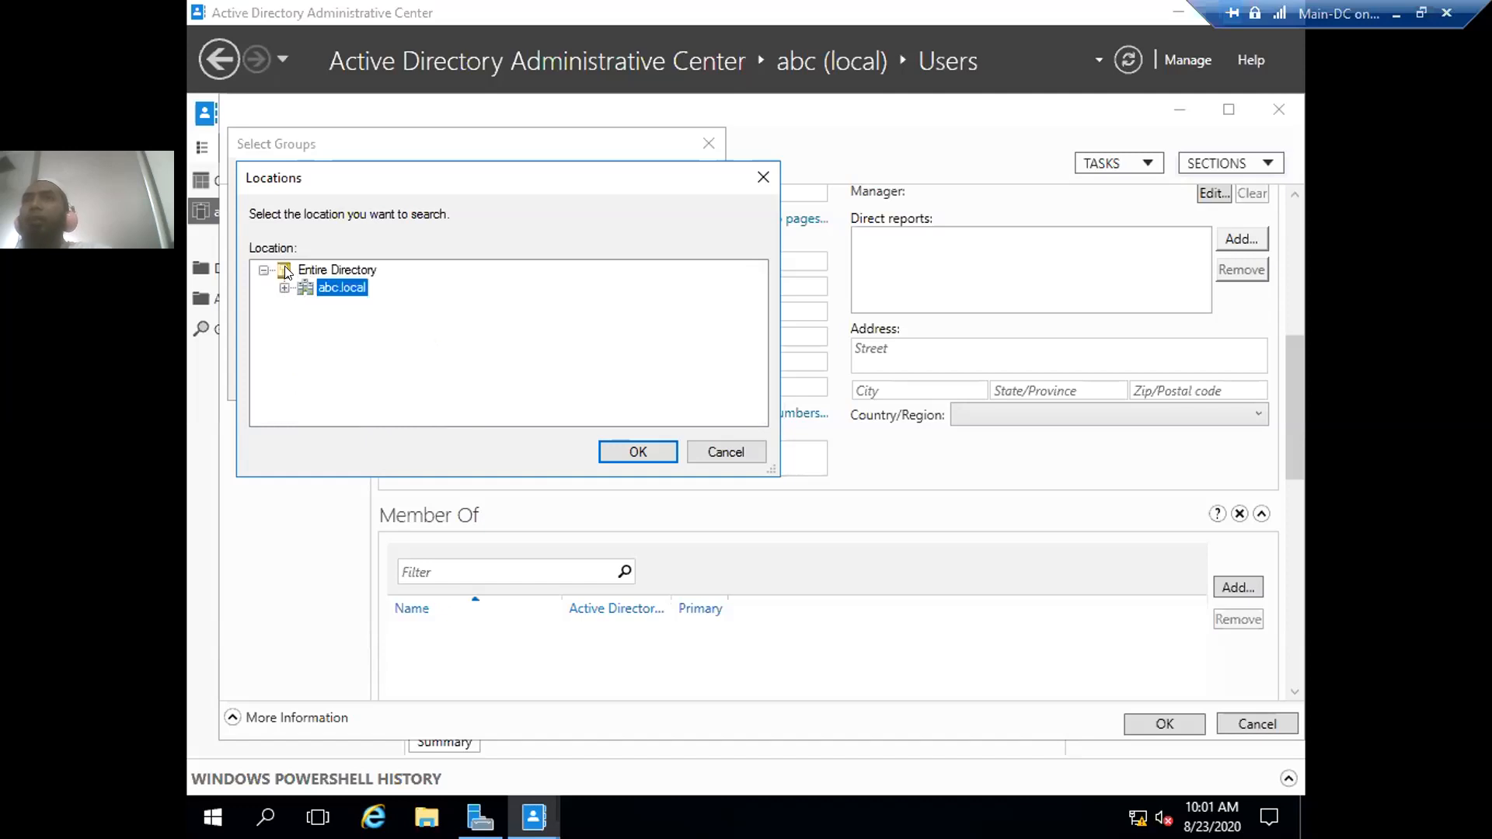
{"action": "left_click", "coordinate": [614, 450]}
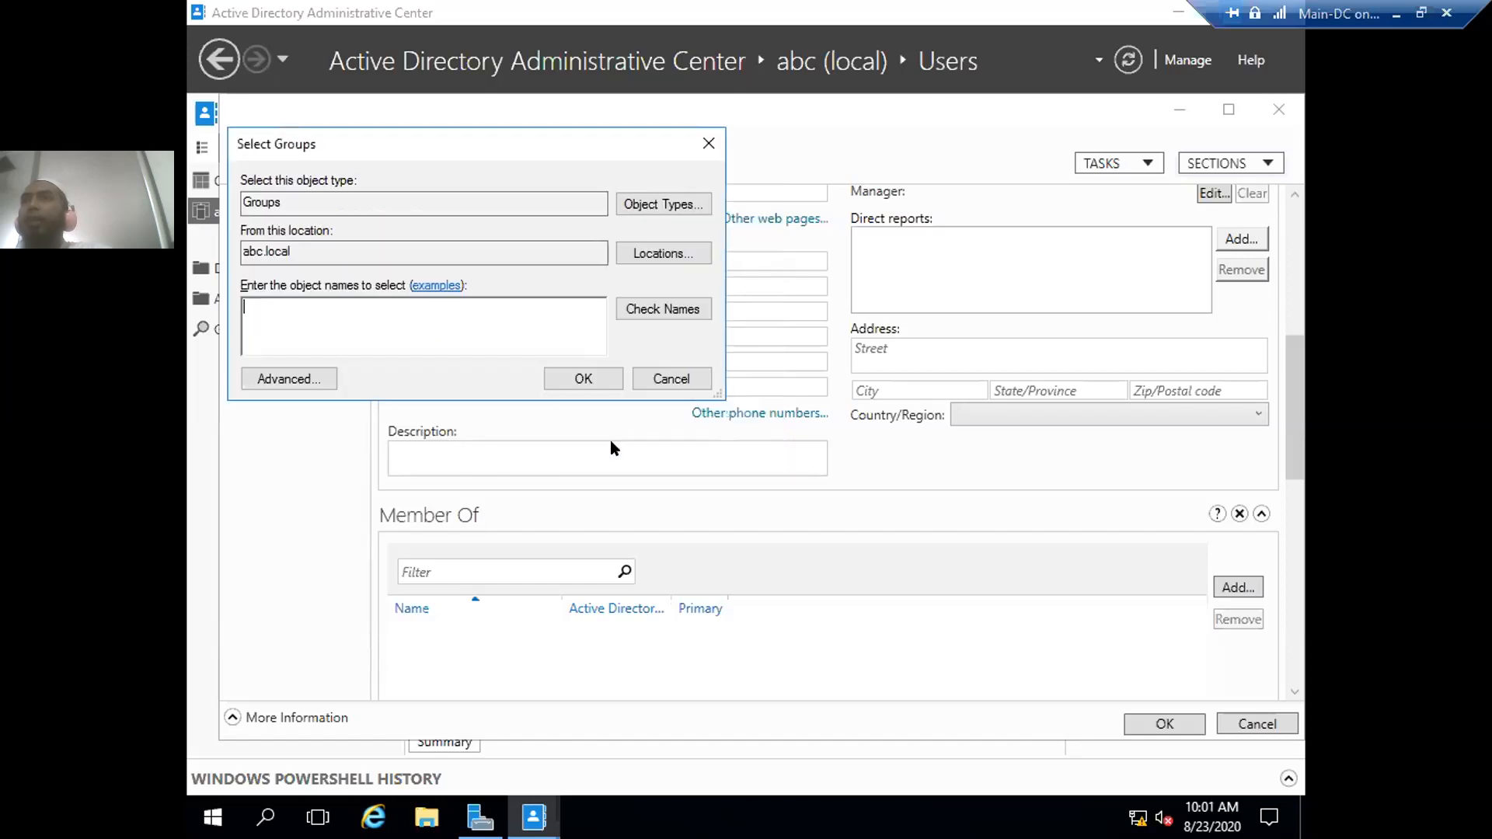
- In Advanced search, list all domain groups and select the Test1 group
{"action": "left_click", "coordinate": [289, 378]}
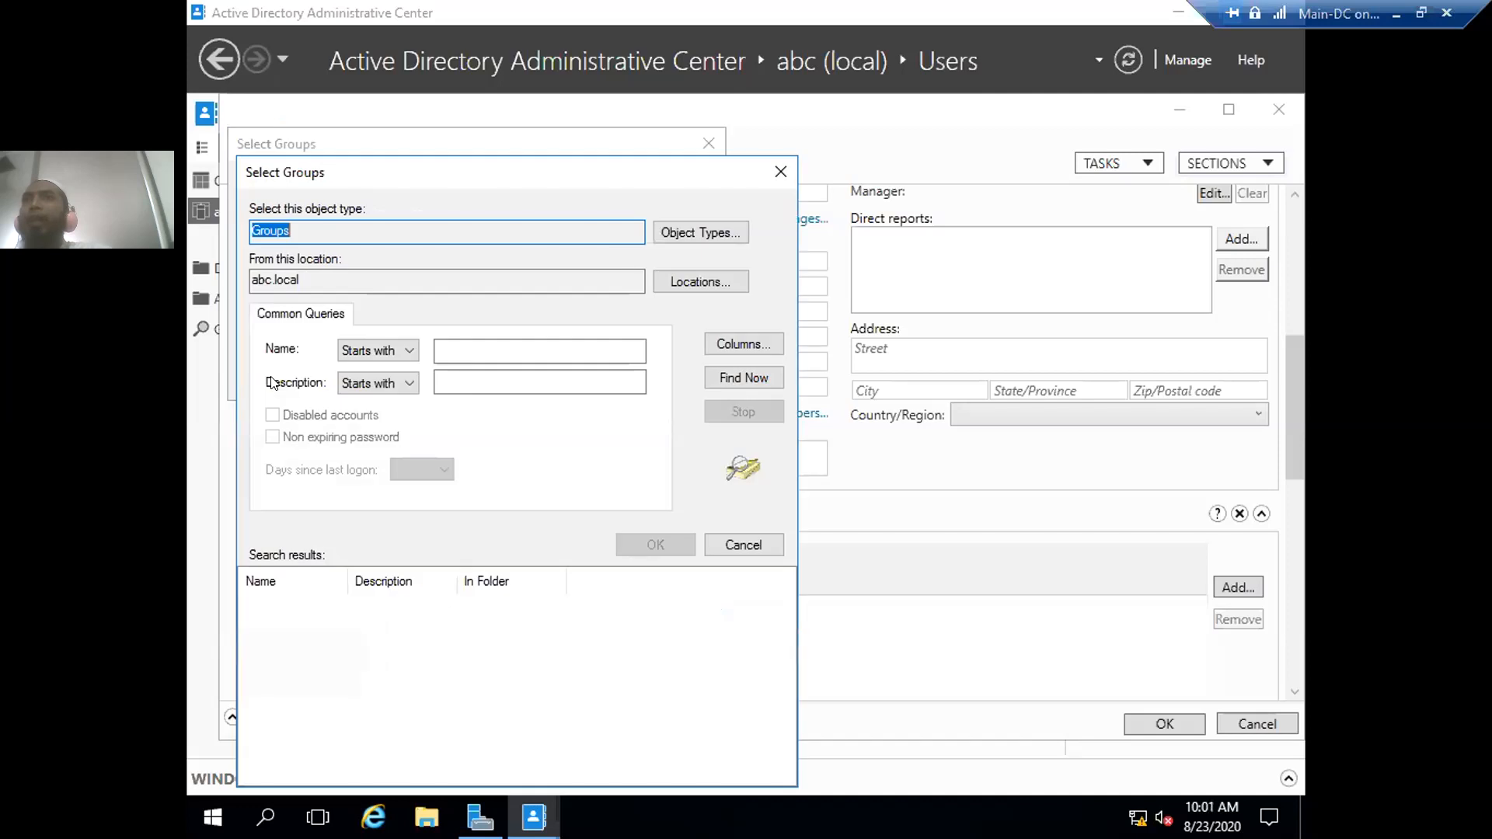
{"action": "left_click", "coordinate": [743, 376]}
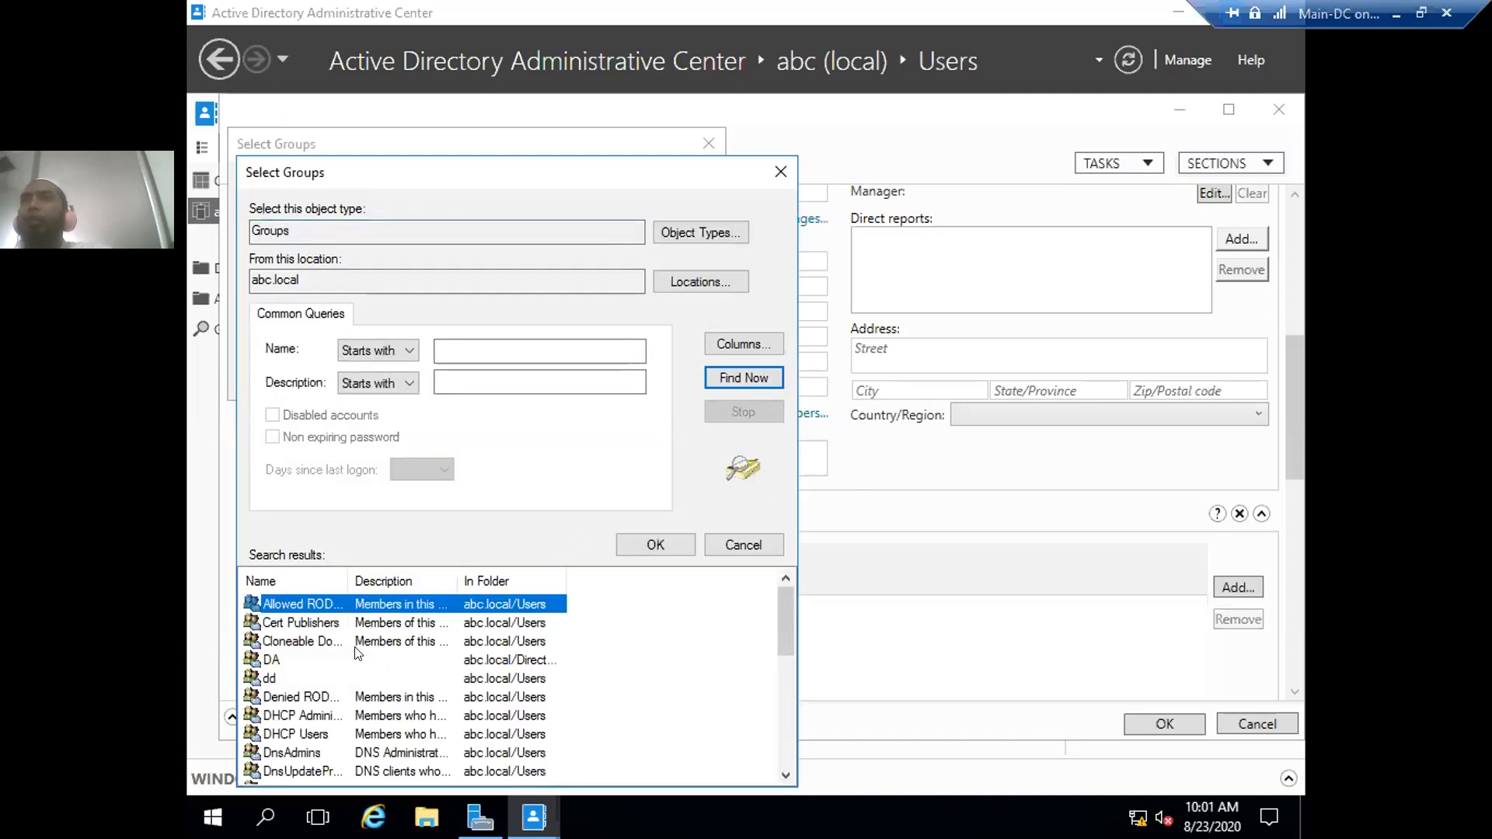
{"action": "scroll", "coordinate": [357, 660], "scroll_direction": "down", "scroll_amount": 5}
{"action": "scroll", "coordinate": [358, 661], "scroll_direction": "down", "scroll_amount": 1}
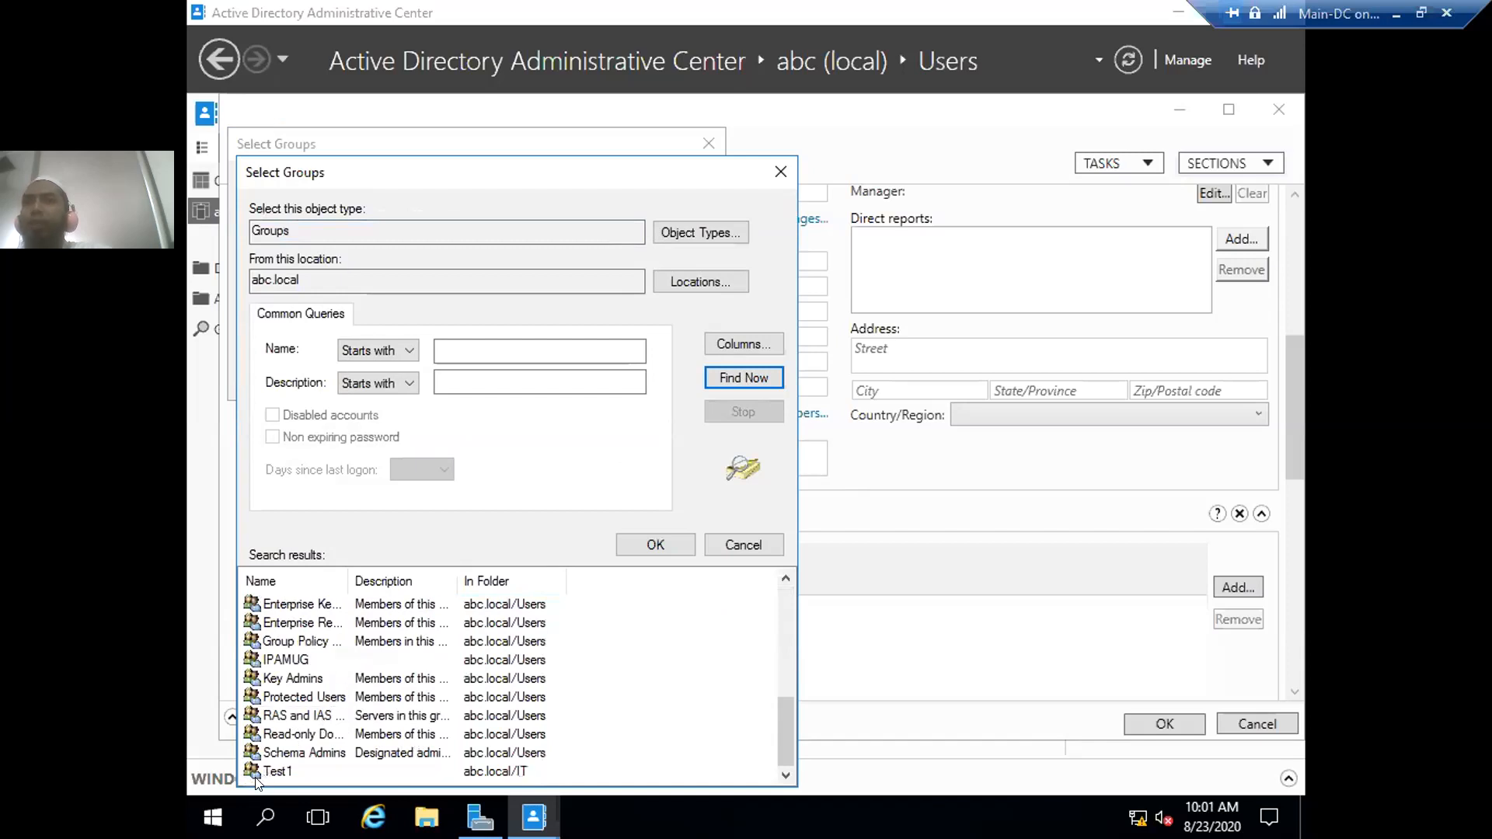
{"action": "left_click_drag", "start_coordinate": [254, 770], "coordinate": [256, 606]}
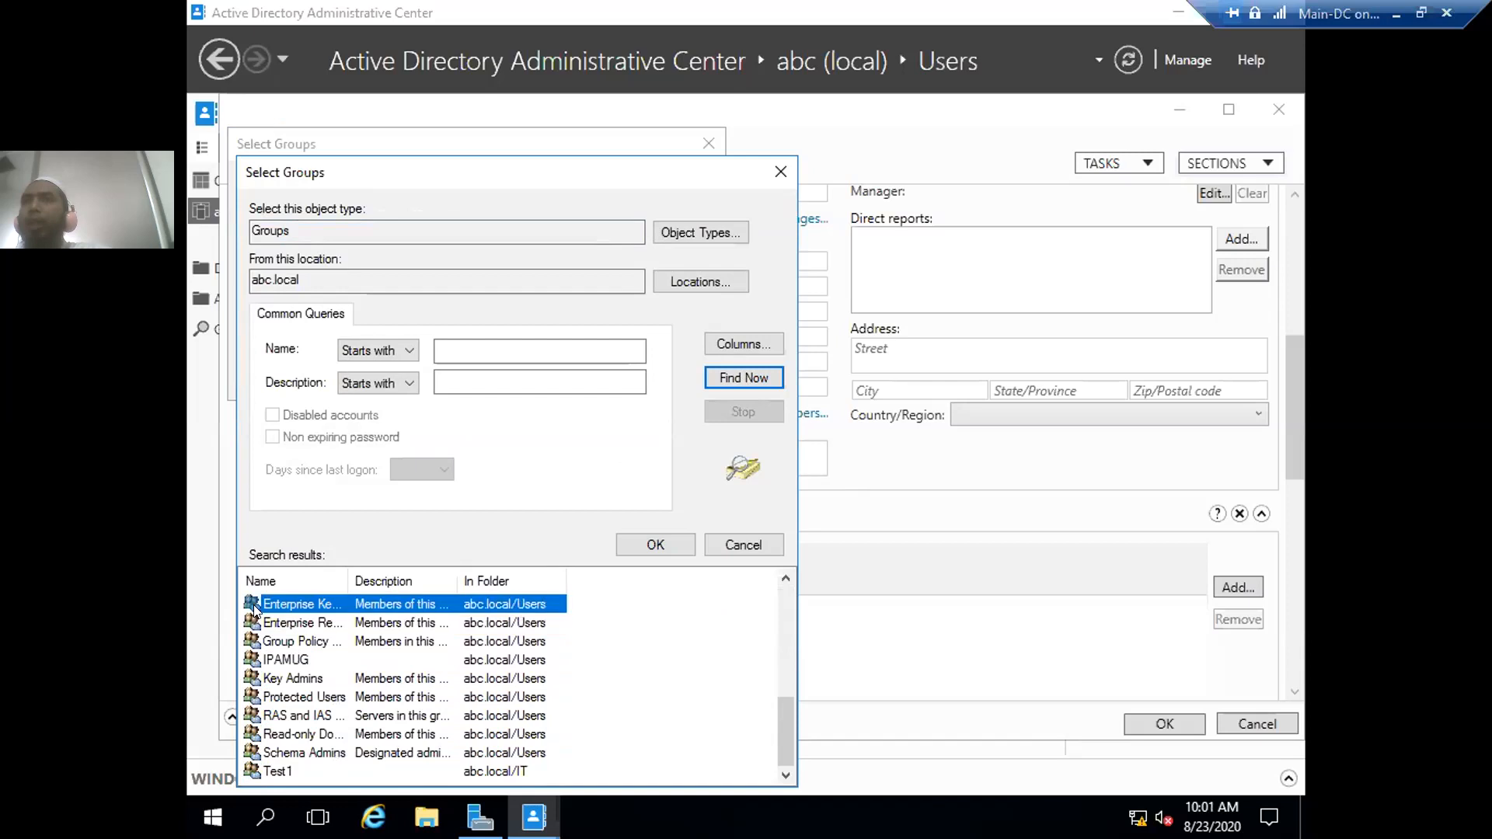
{"action": "scroll", "coordinate": [268, 657], "scroll_direction": "up", "scroll_amount": 4}
{"action": "scroll", "coordinate": [269, 657], "scroll_direction": "up", "scroll_amount": 2}
{"action": "scroll", "coordinate": [270, 658], "scroll_direction": "down", "scroll_amount": 5}
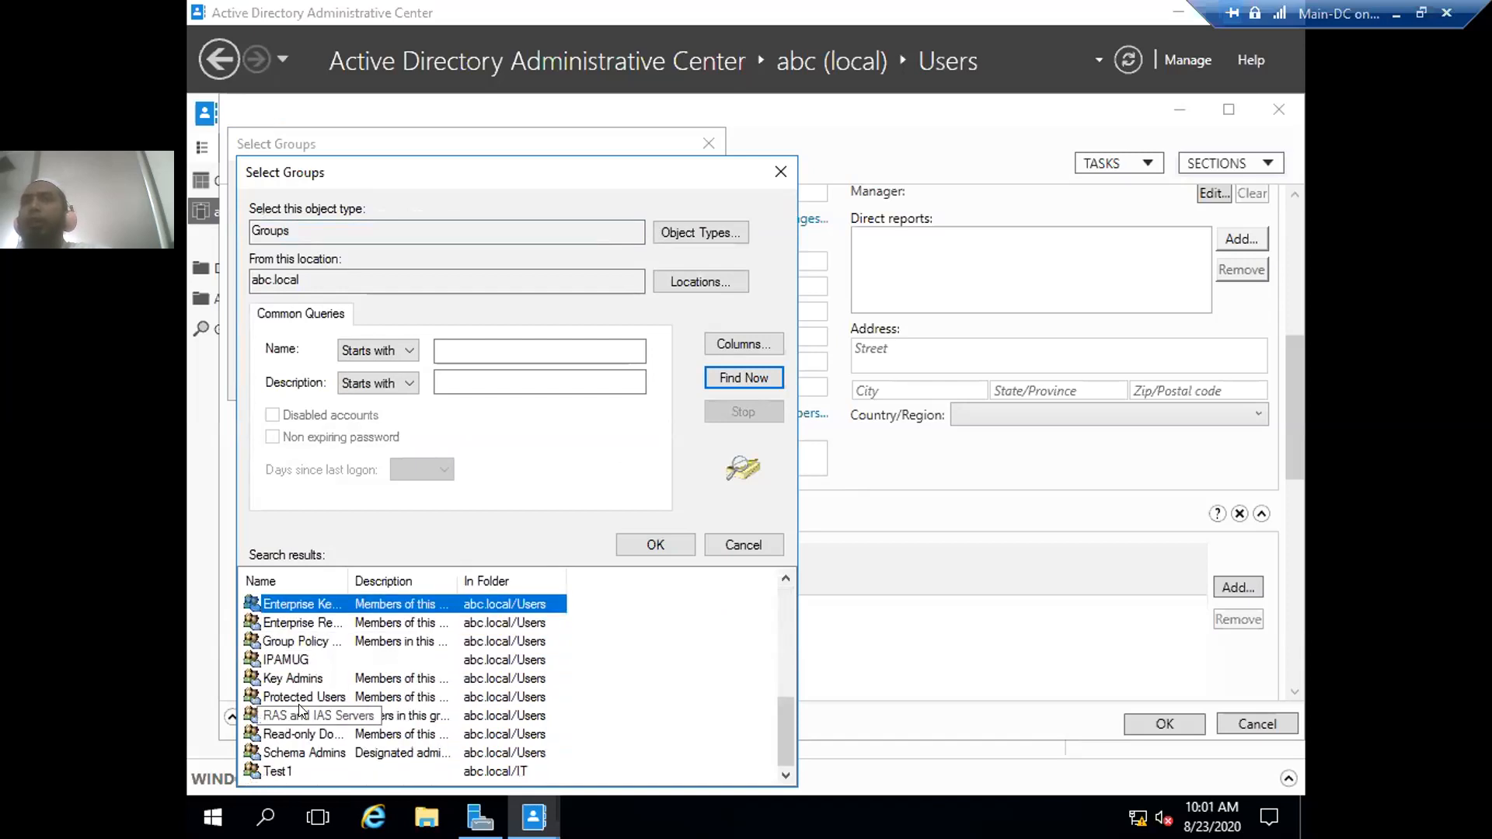
{"action": "left_click", "coordinate": [269, 771]}
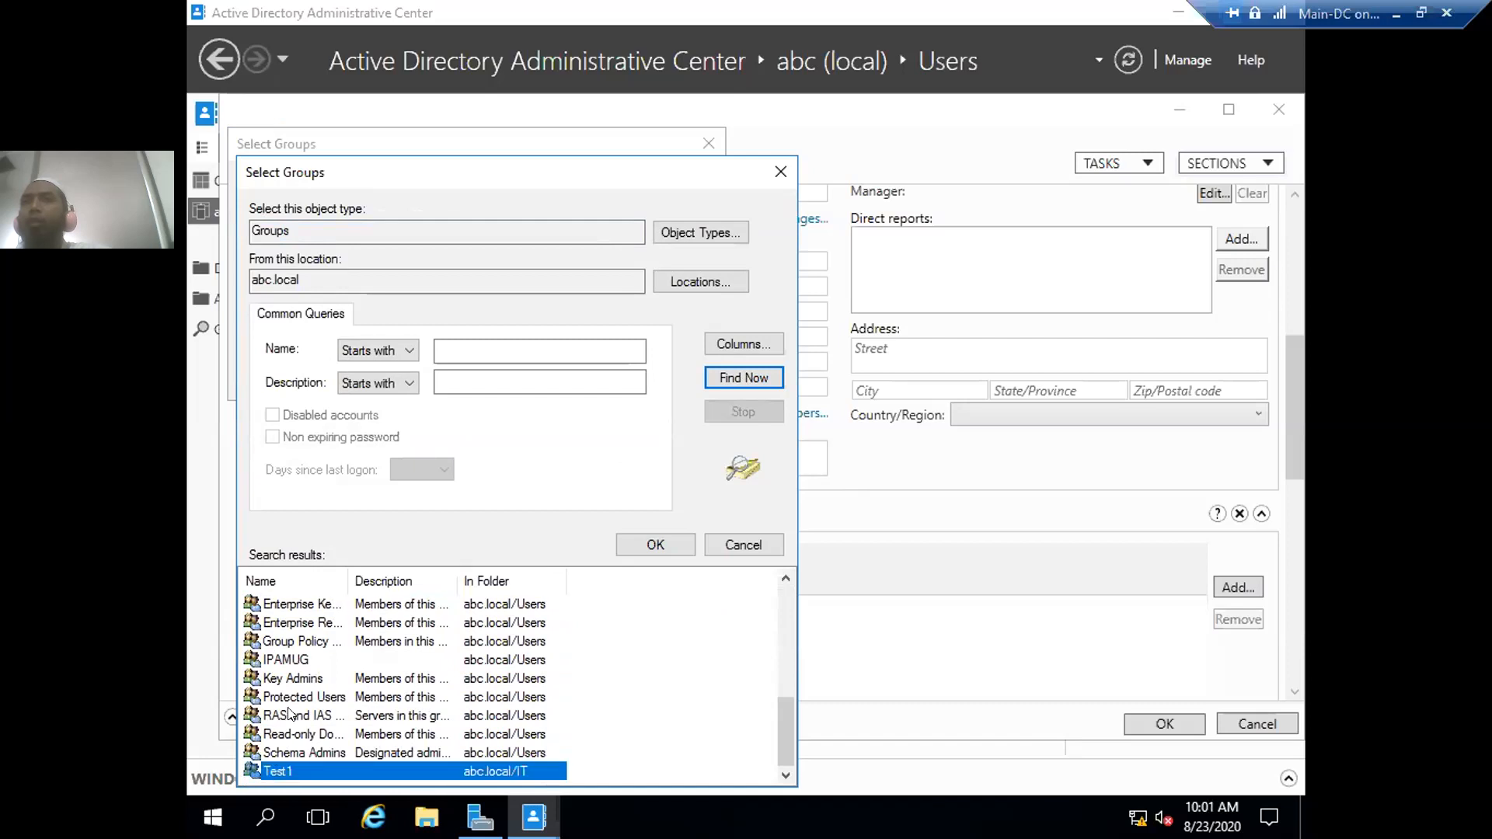
{"action": "scroll", "coordinate": [289, 708], "scroll_direction": "up", "scroll_amount": 5}
{"action": "scroll", "coordinate": [288, 709], "scroll_direction": "down", "scroll_amount": 5}
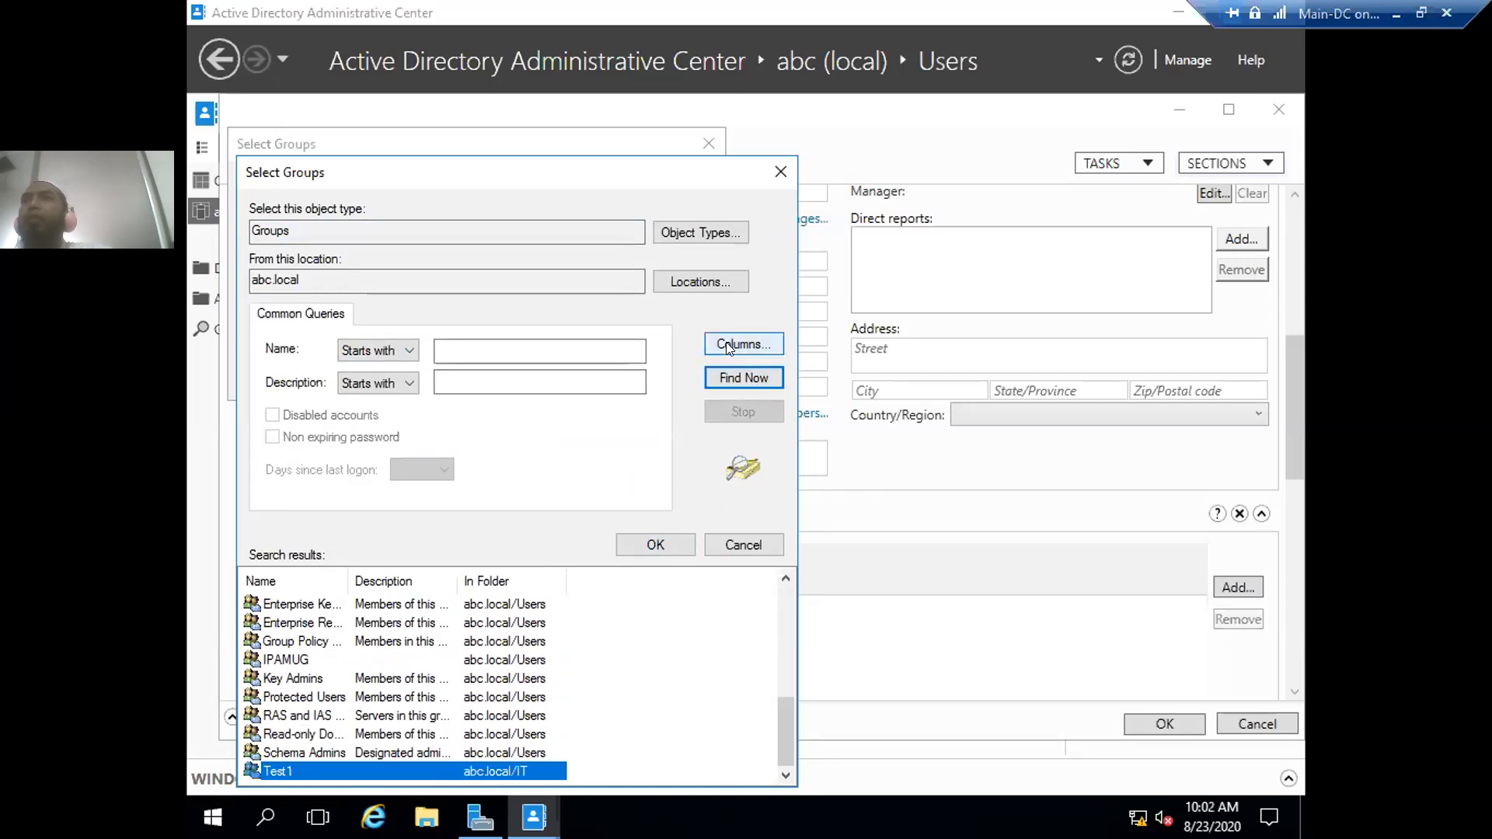
- Search groups whose name starts with 'test', then cancel without adding any group
{"action": "left_click", "coordinate": [449, 344]}
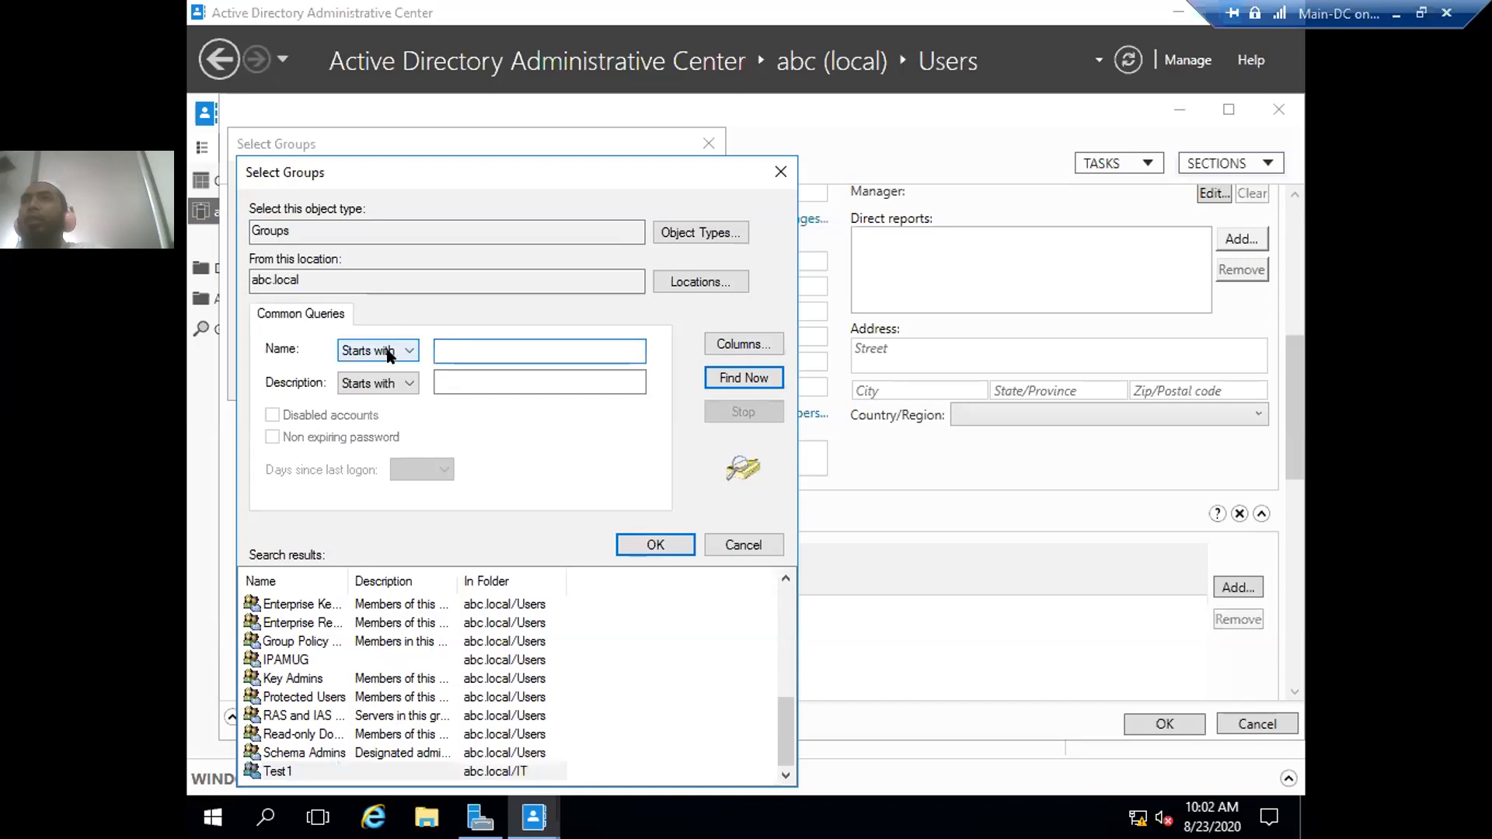
{"action": "type", "text": "test"}
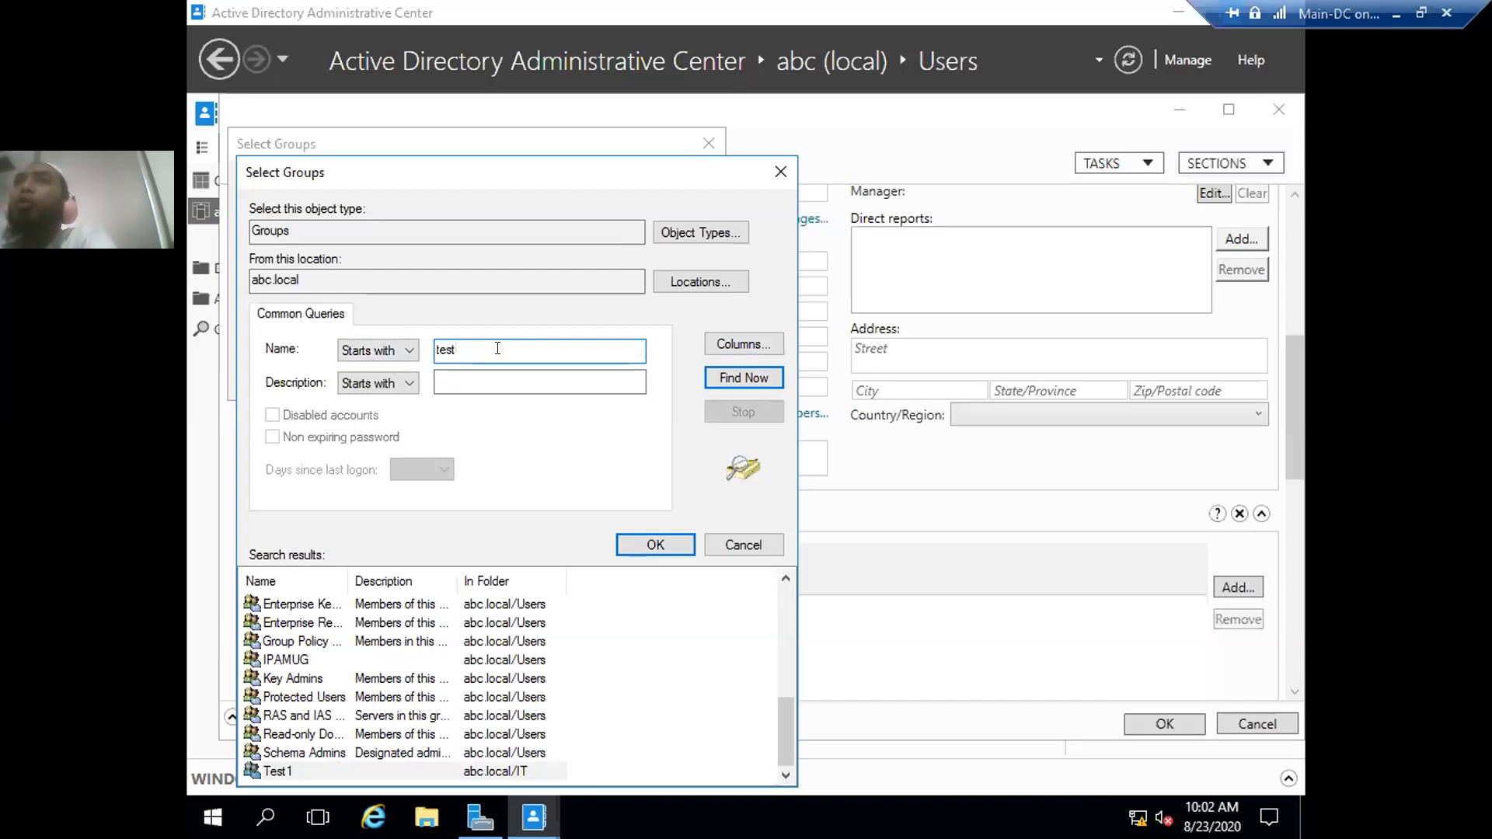
{"action": "left_click", "coordinate": [731, 378]}
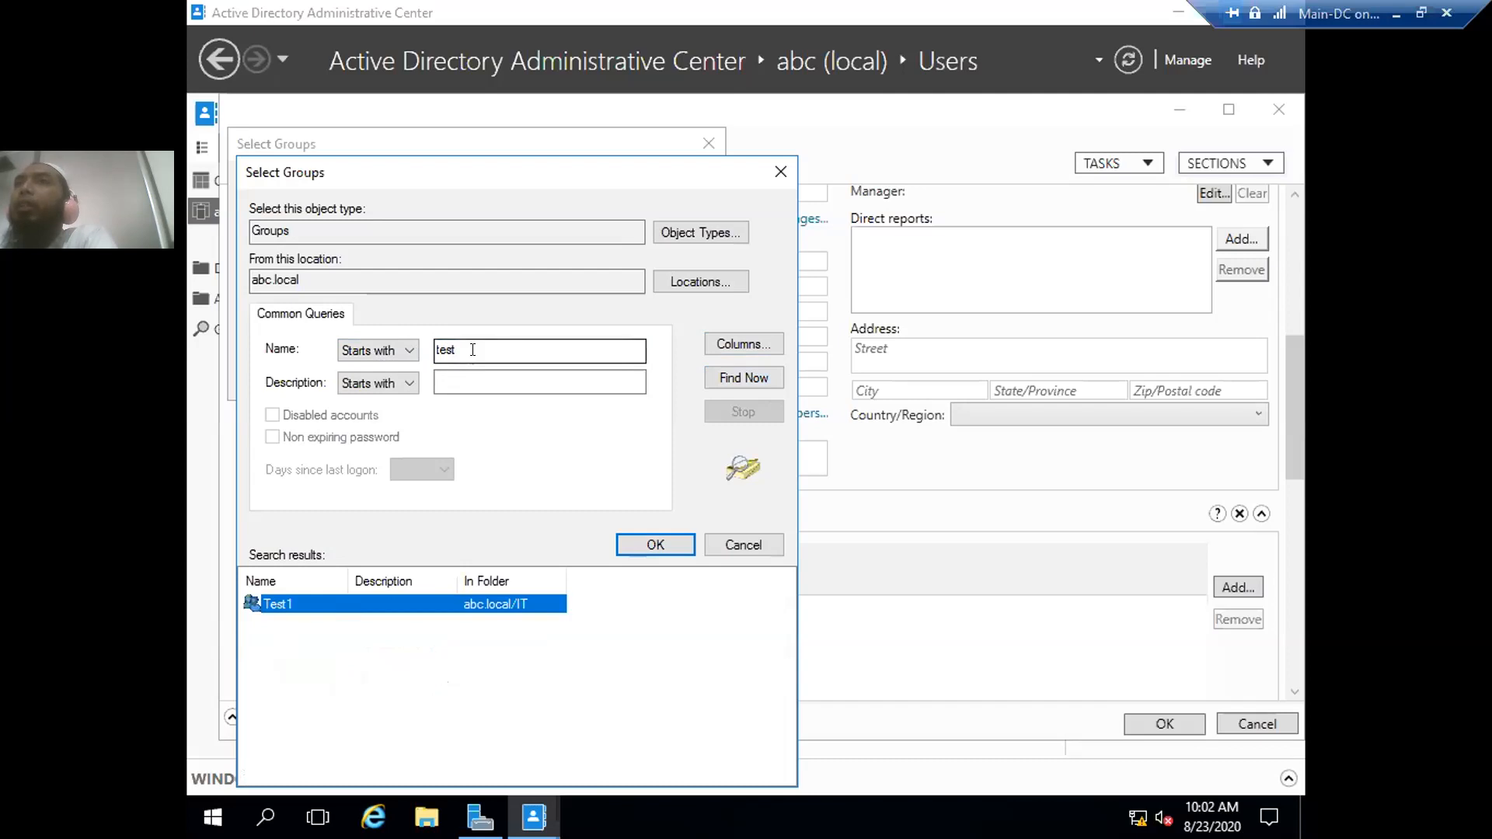
{"action": "left_click", "coordinate": [471, 346]}
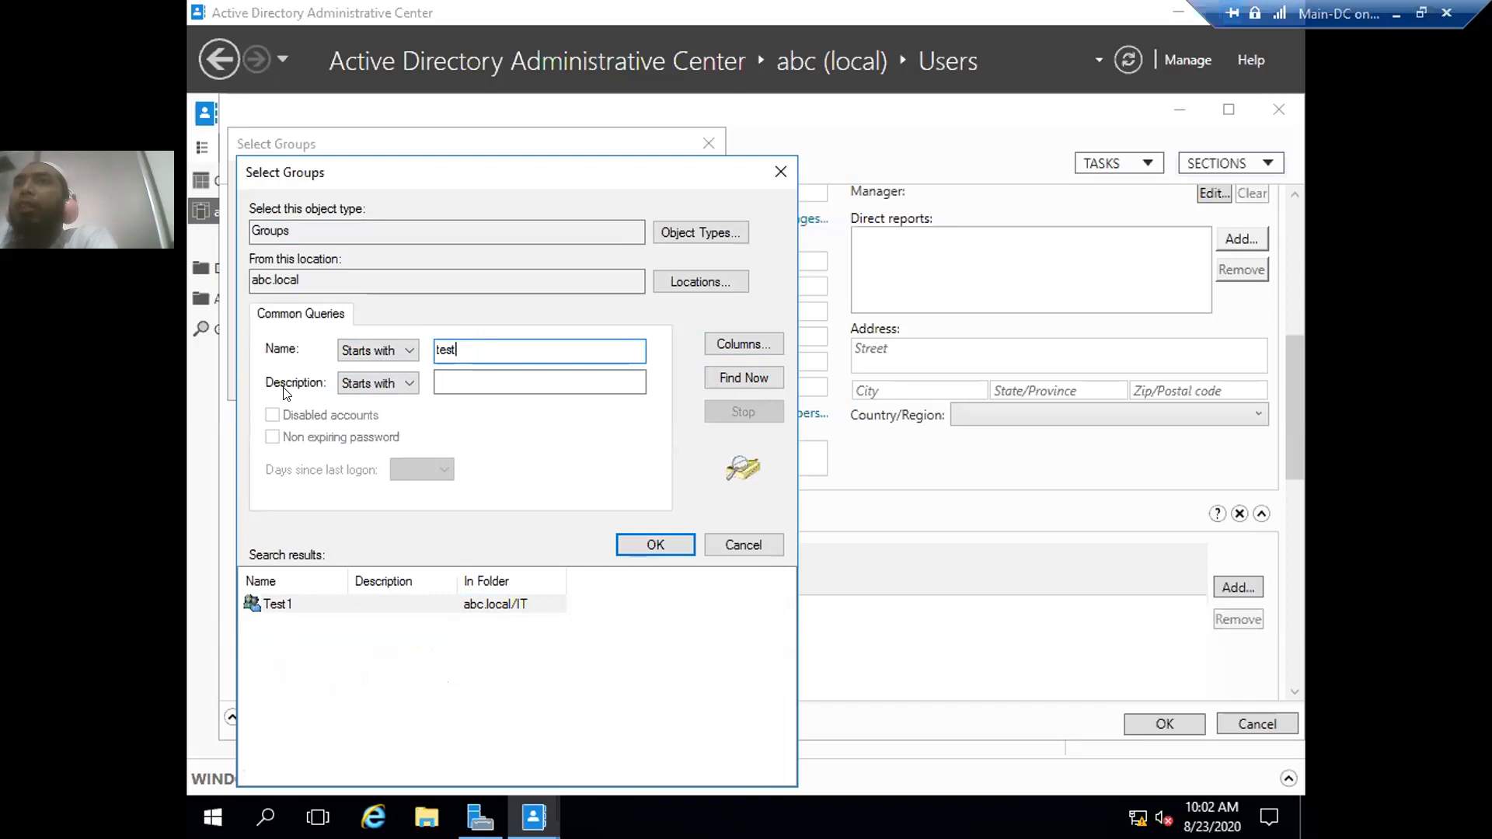
{"action": "left_click", "coordinate": [436, 378]}
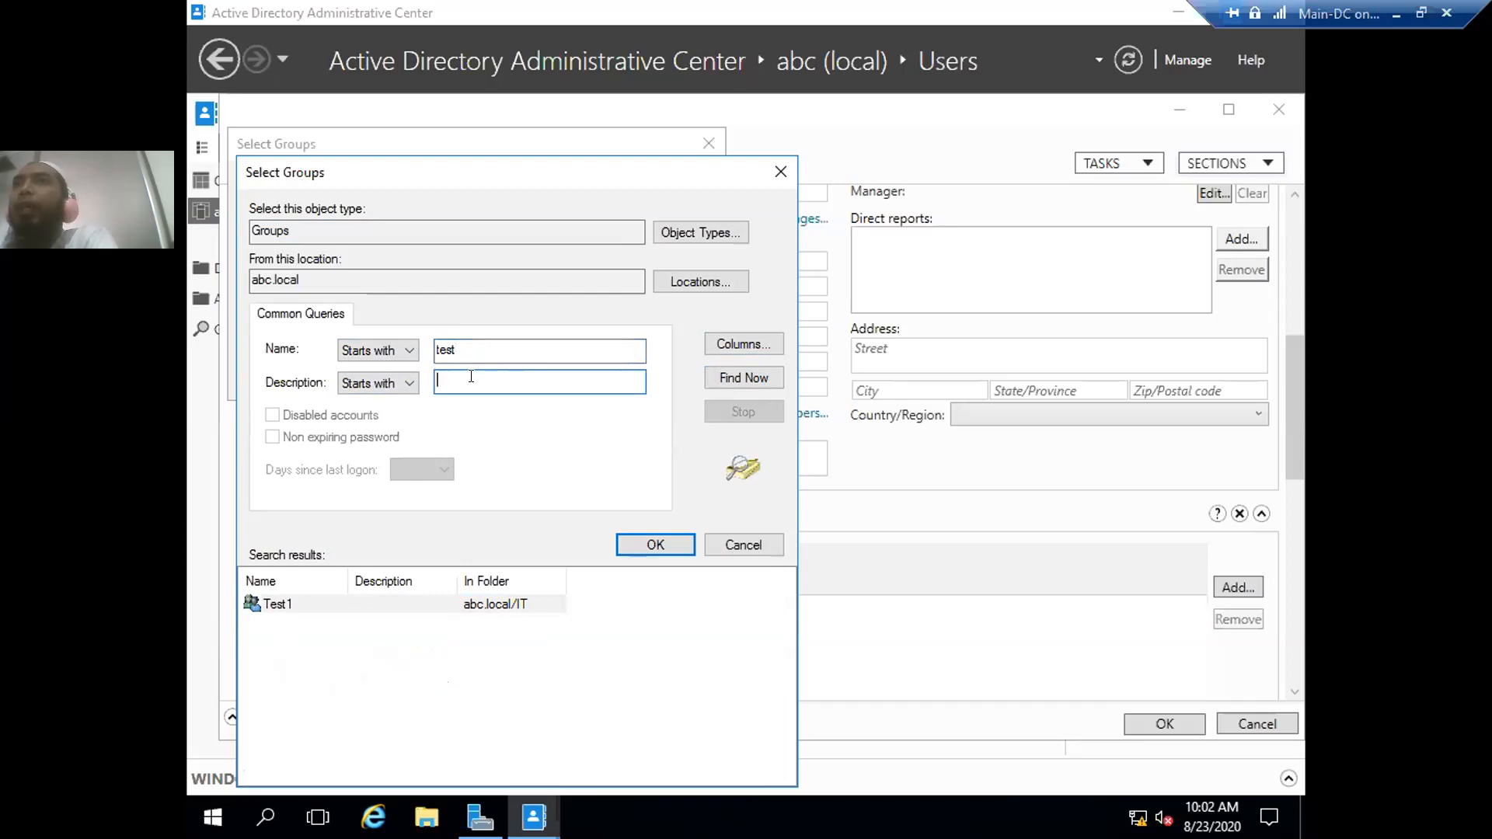
{"action": "left_click", "coordinate": [743, 546]}
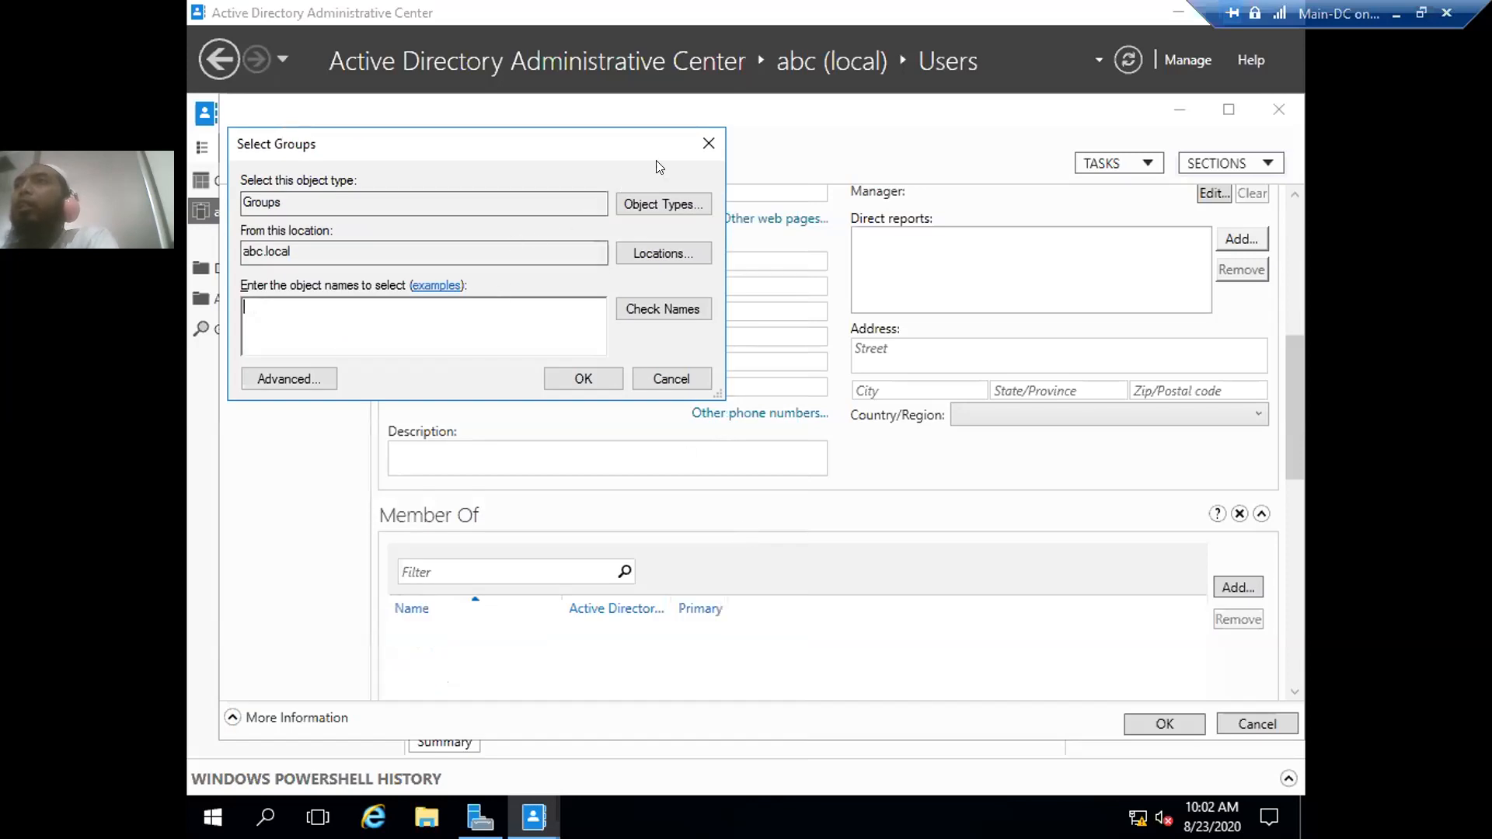
{"action": "left_click", "coordinate": [707, 143]}
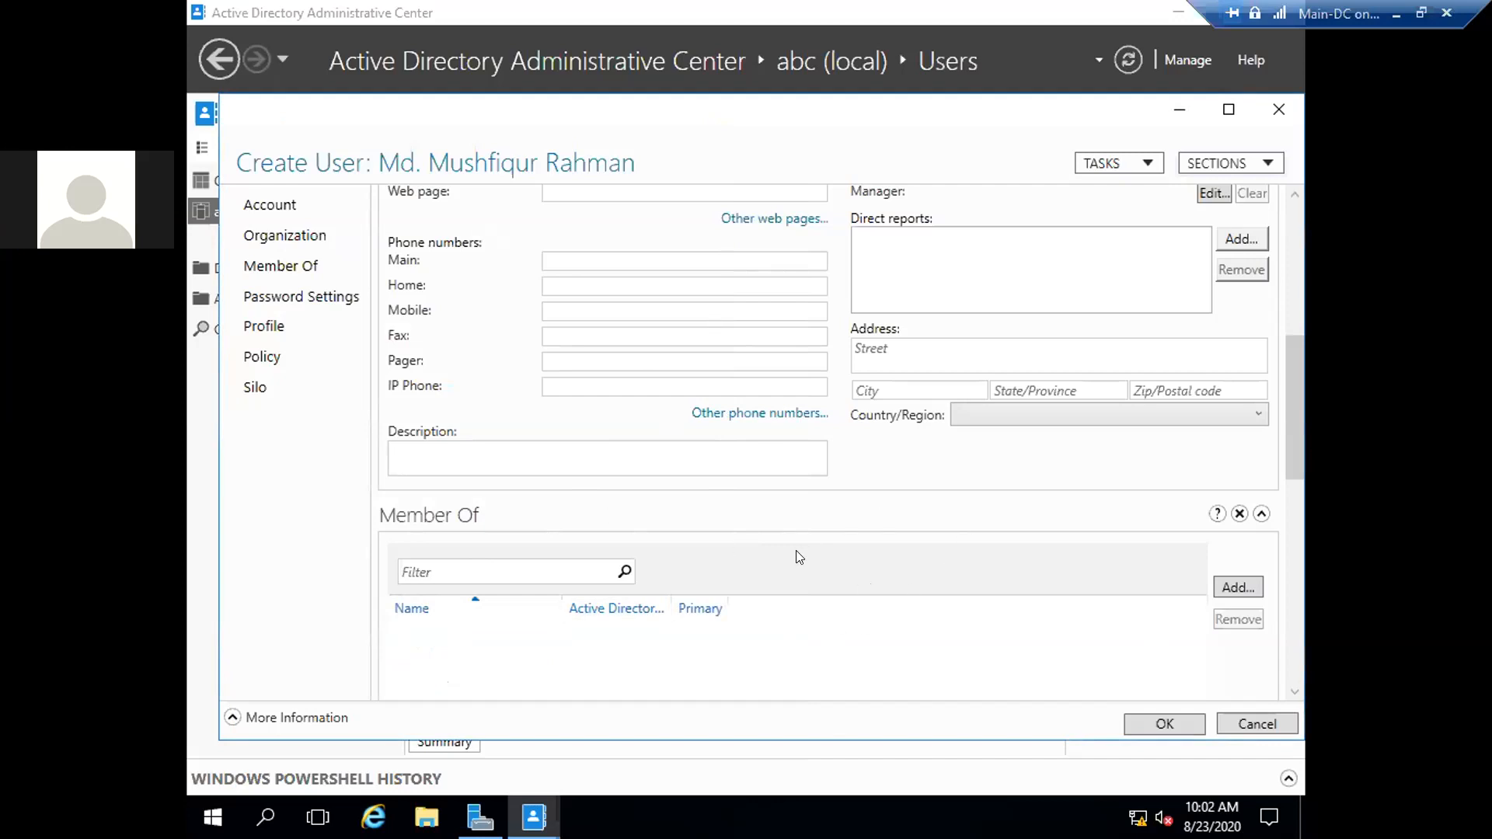
{"action": "scroll", "coordinate": [794, 546], "scroll_direction": "up", "scroll_amount": 5}
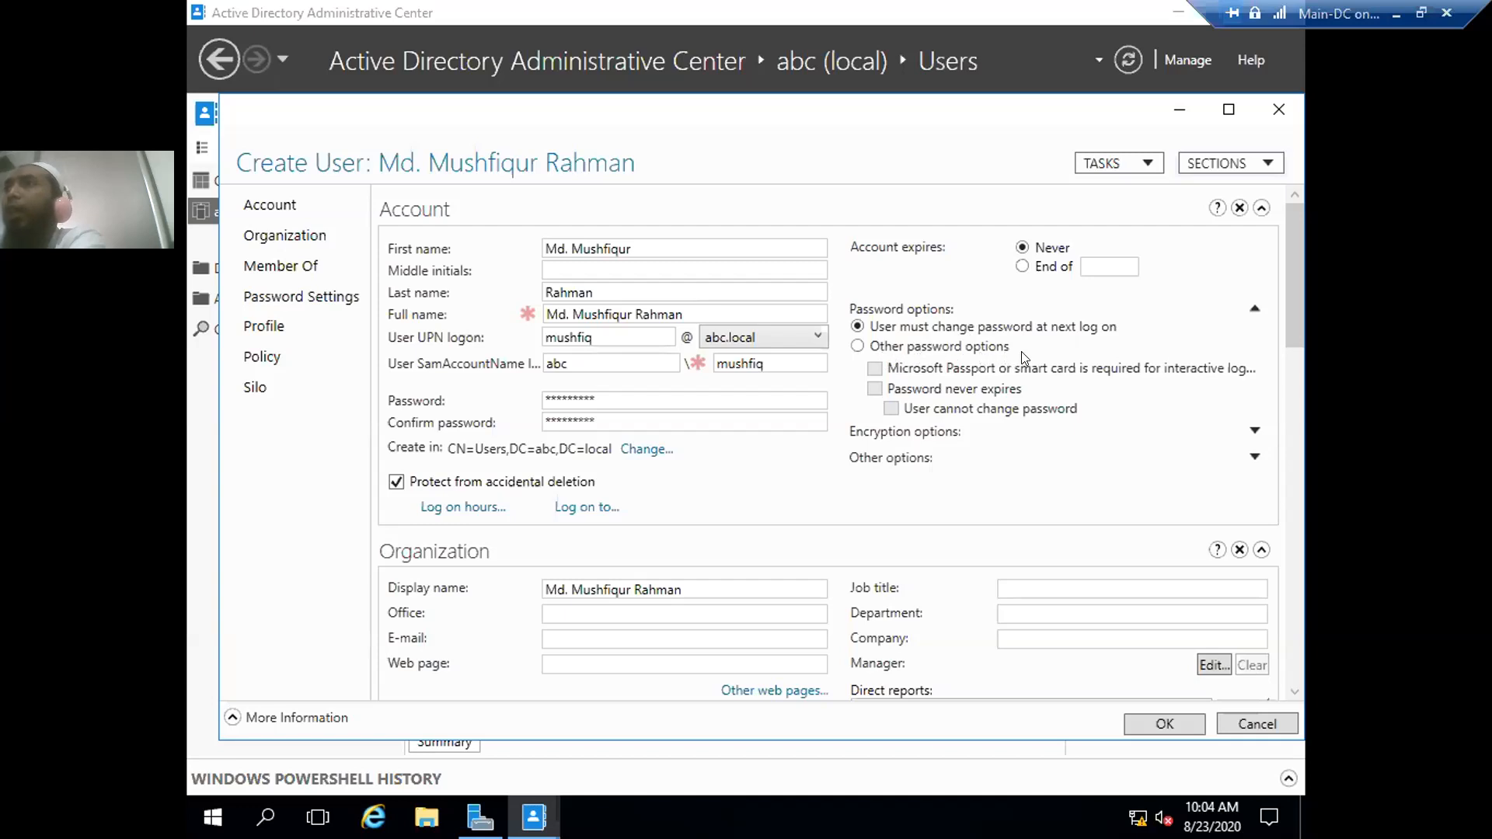
{"action": "left_click", "coordinate": [857, 345]}
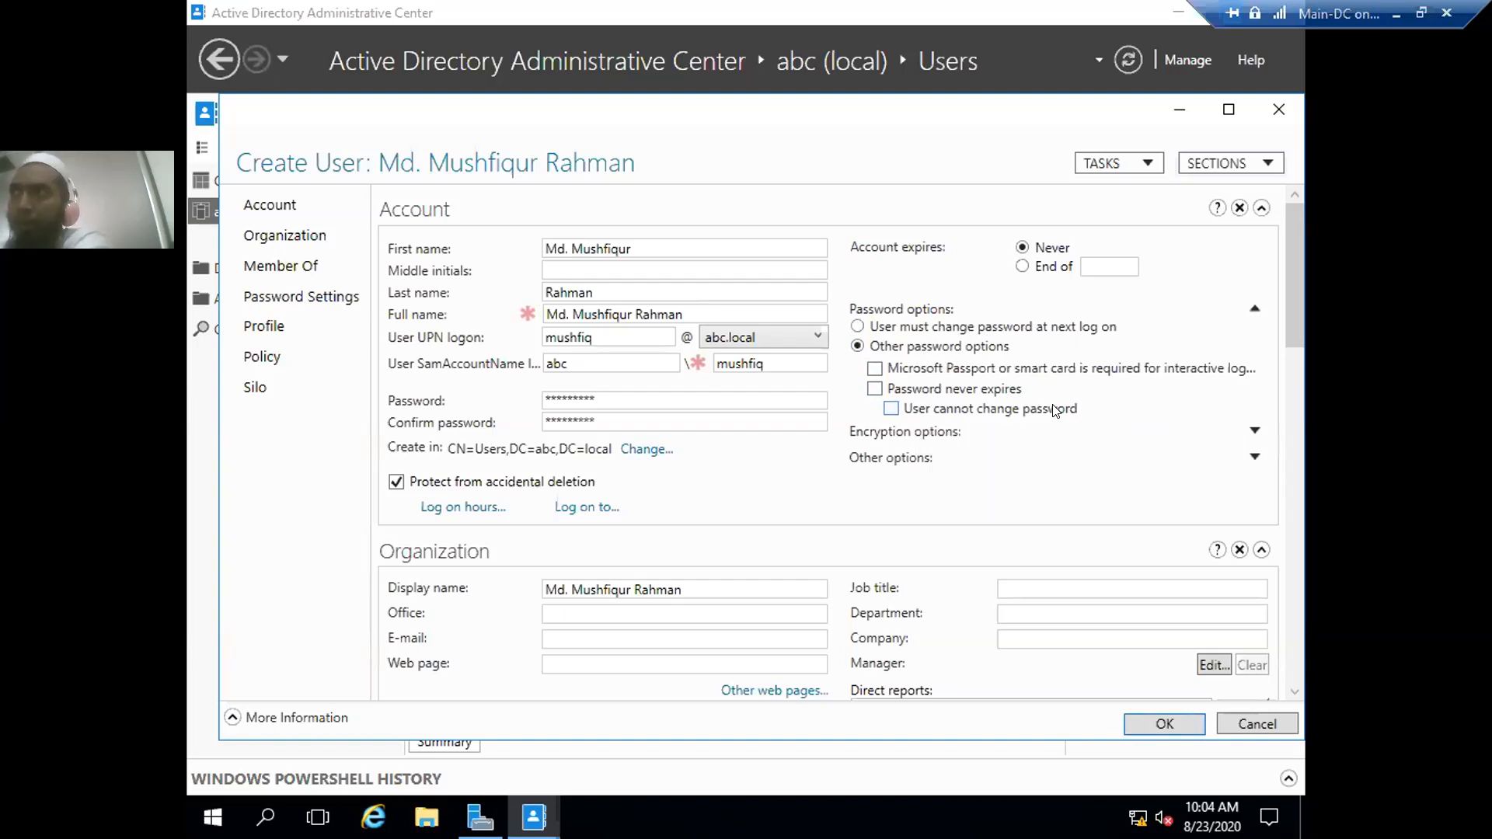
{"action": "left_click", "coordinate": [891, 409]}
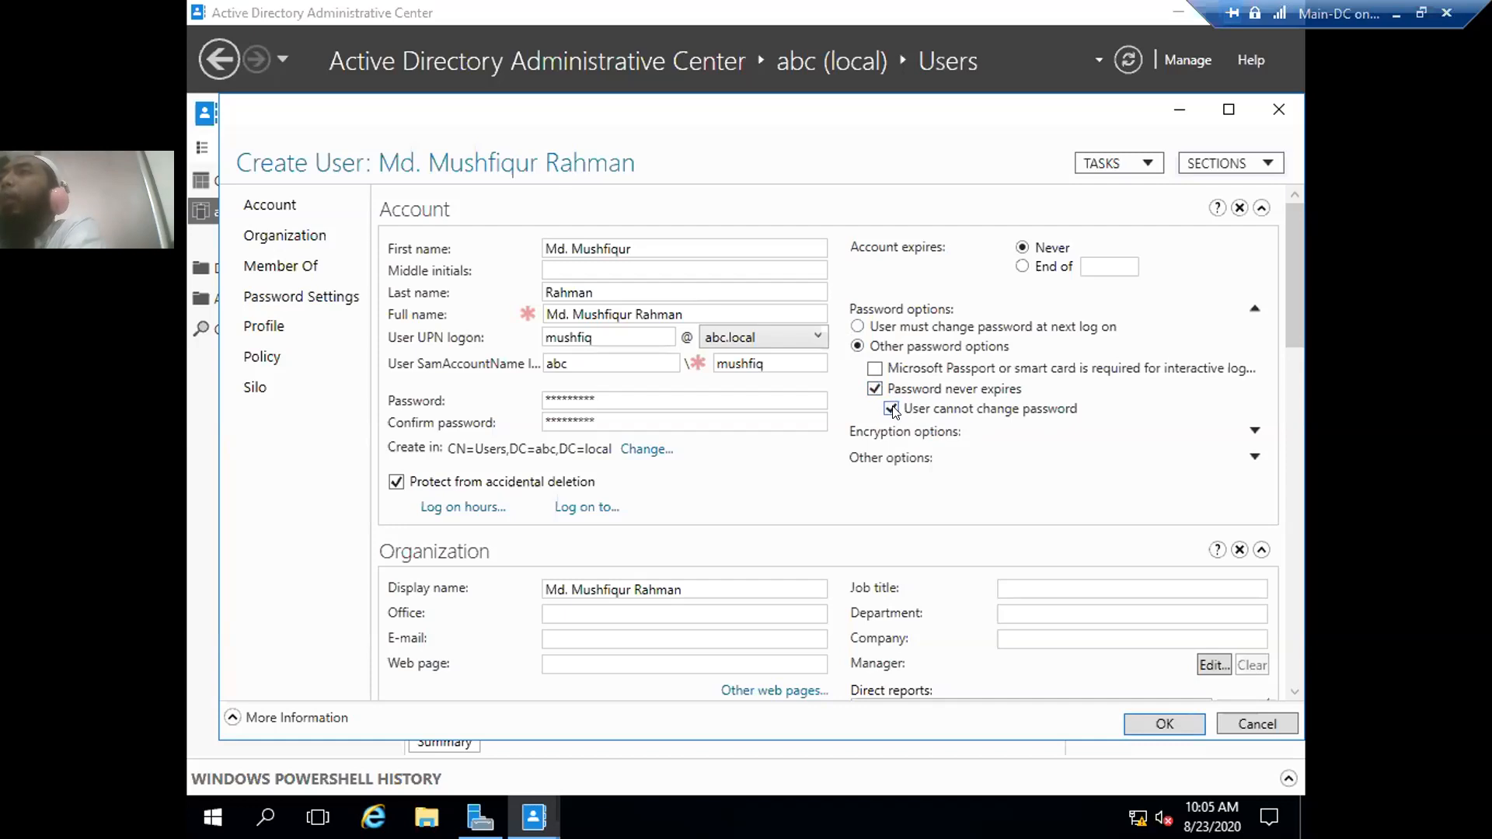
{"action": "left_click", "coordinate": [858, 327]}
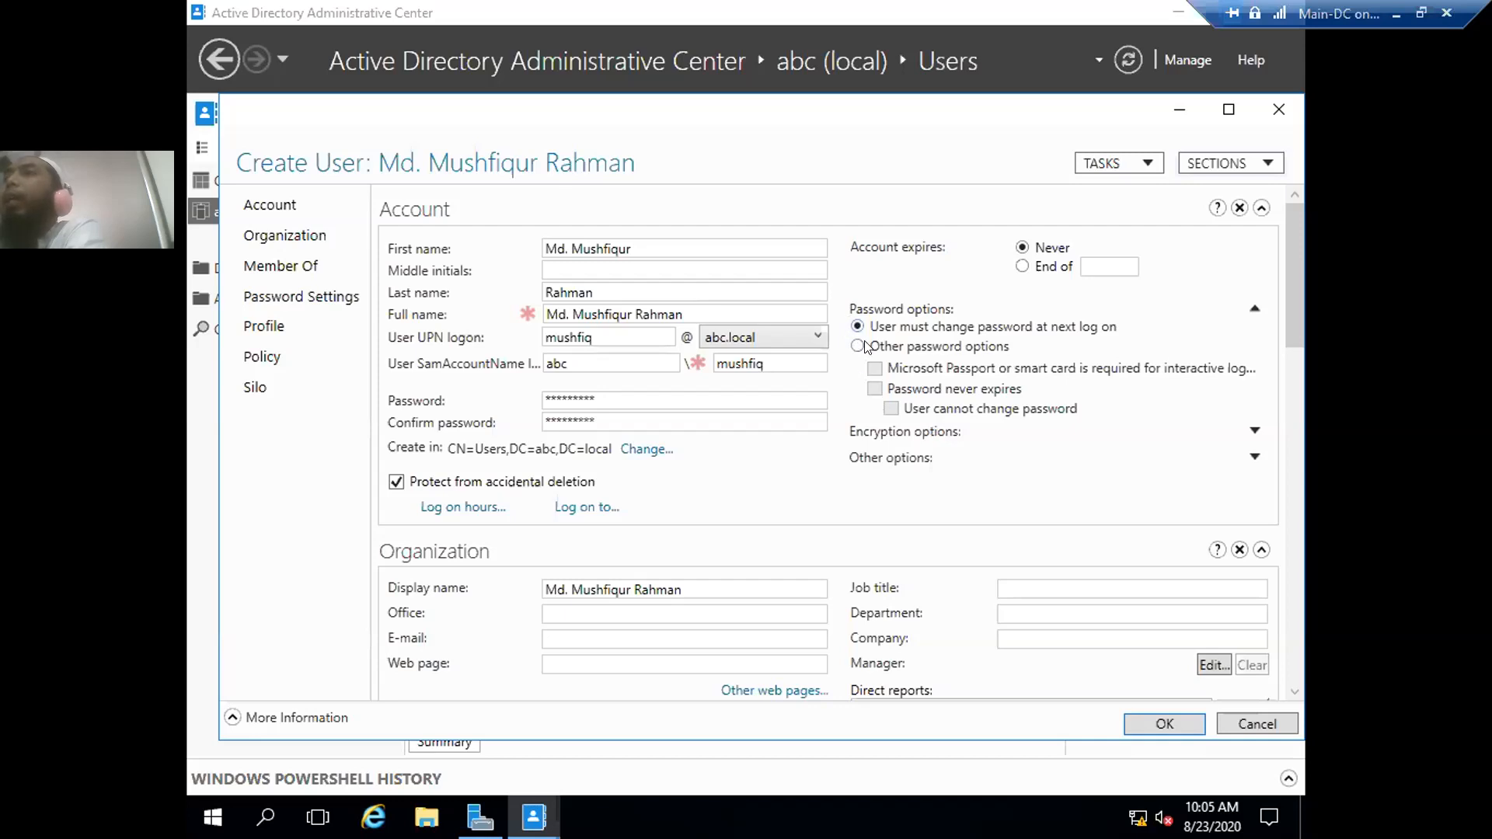
- Try Password never expires and smart card options, revert to must-change-password, and expand Encryption options
{"action": "left_click", "coordinate": [882, 351]}
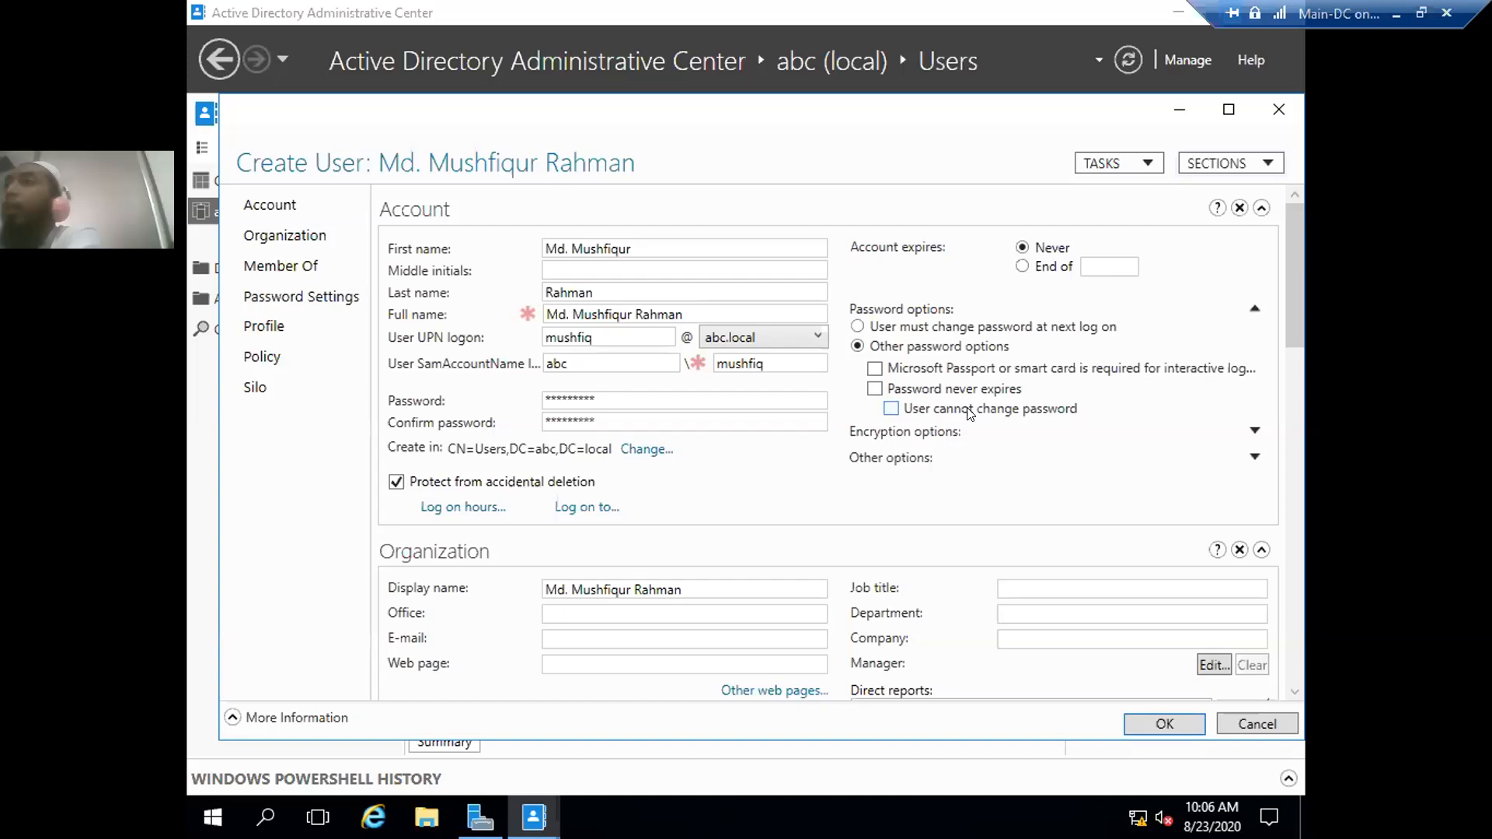
{"action": "left_click", "coordinate": [875, 391]}
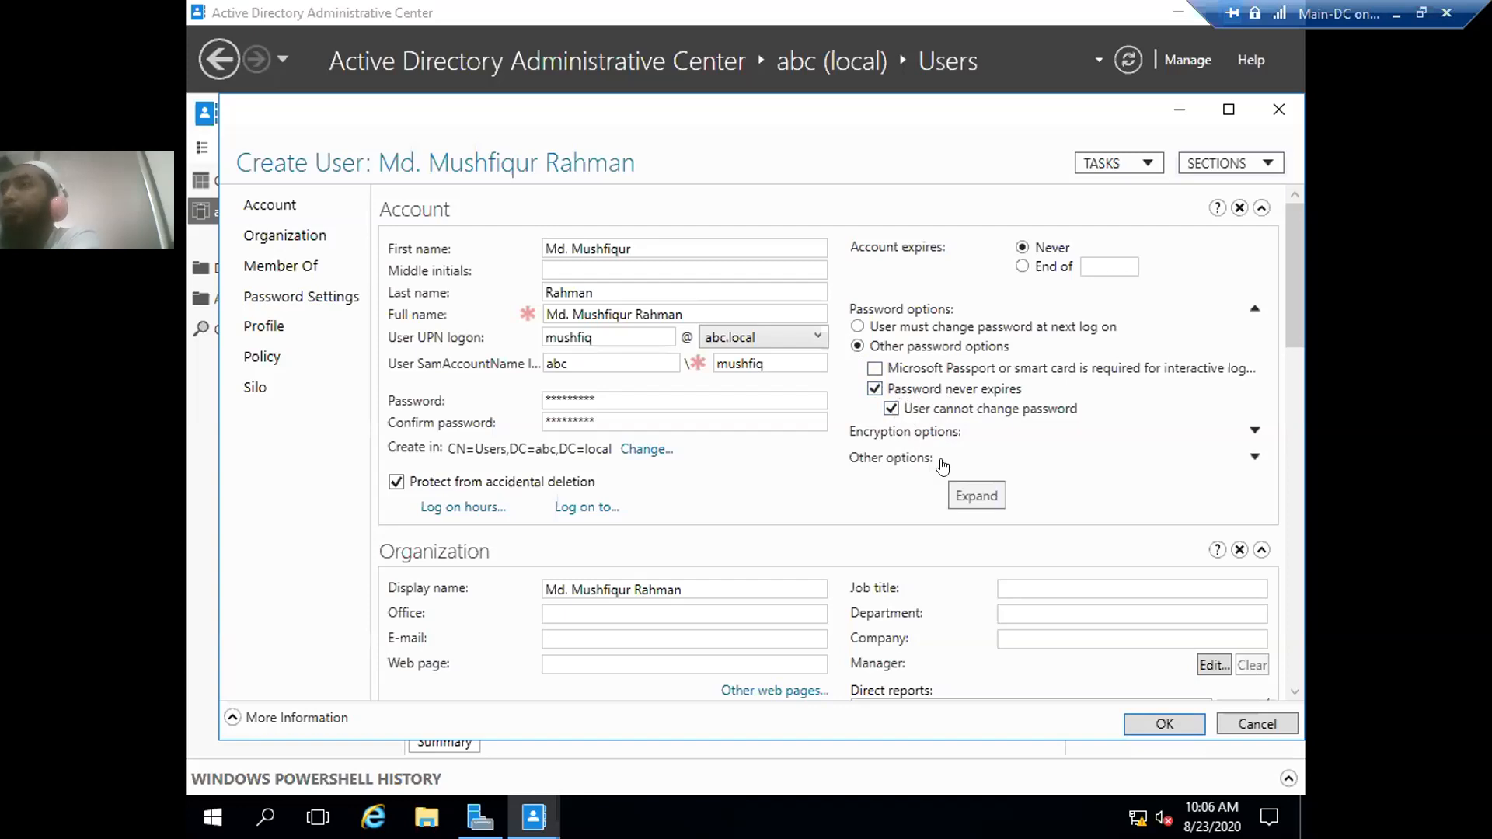
{"action": "left_click", "coordinate": [875, 369]}
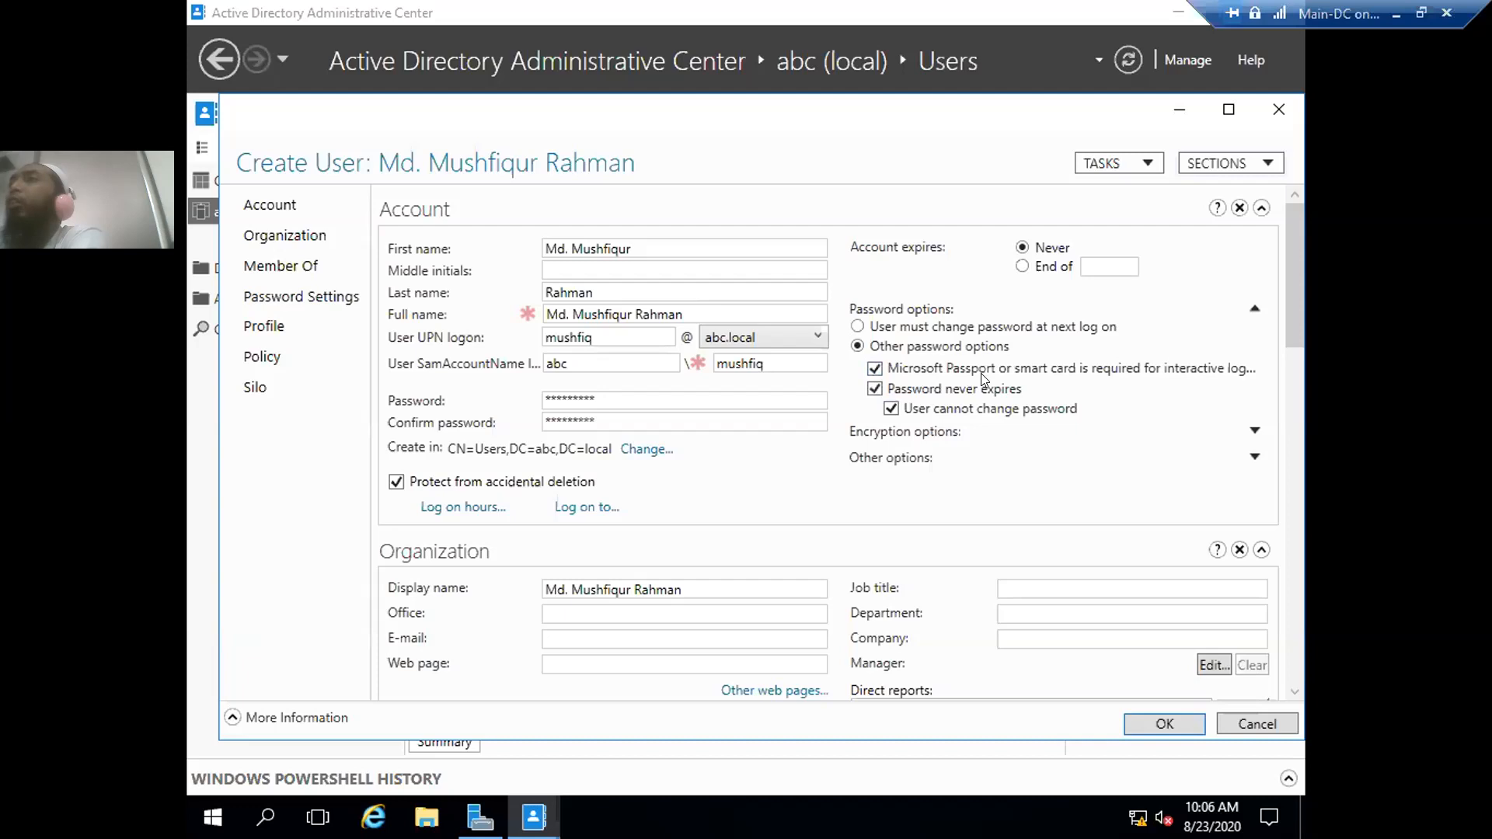
{"action": "left_click", "coordinate": [858, 326]}
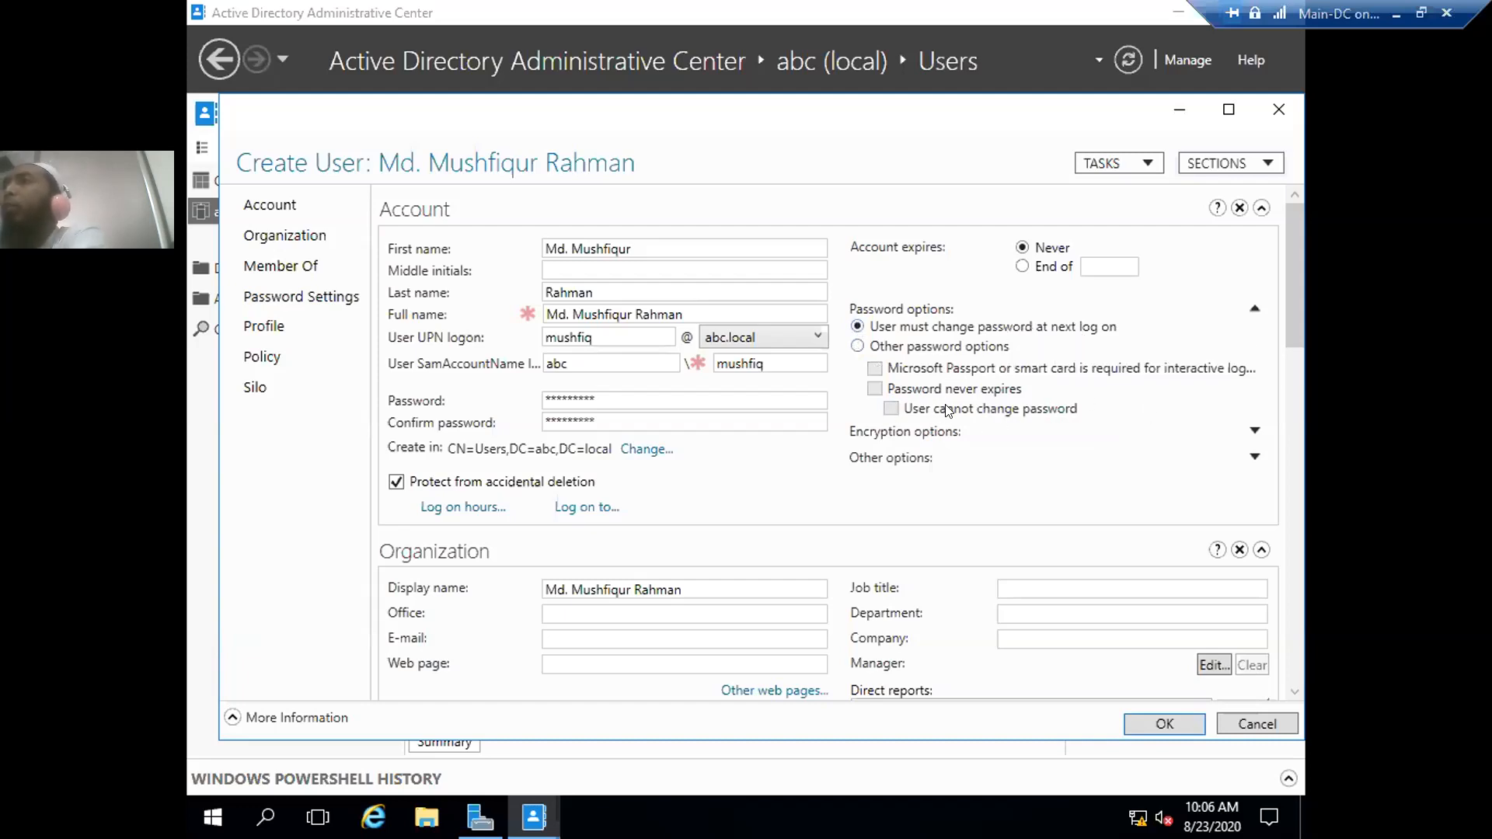
{"action": "left_click", "coordinate": [1255, 434]}
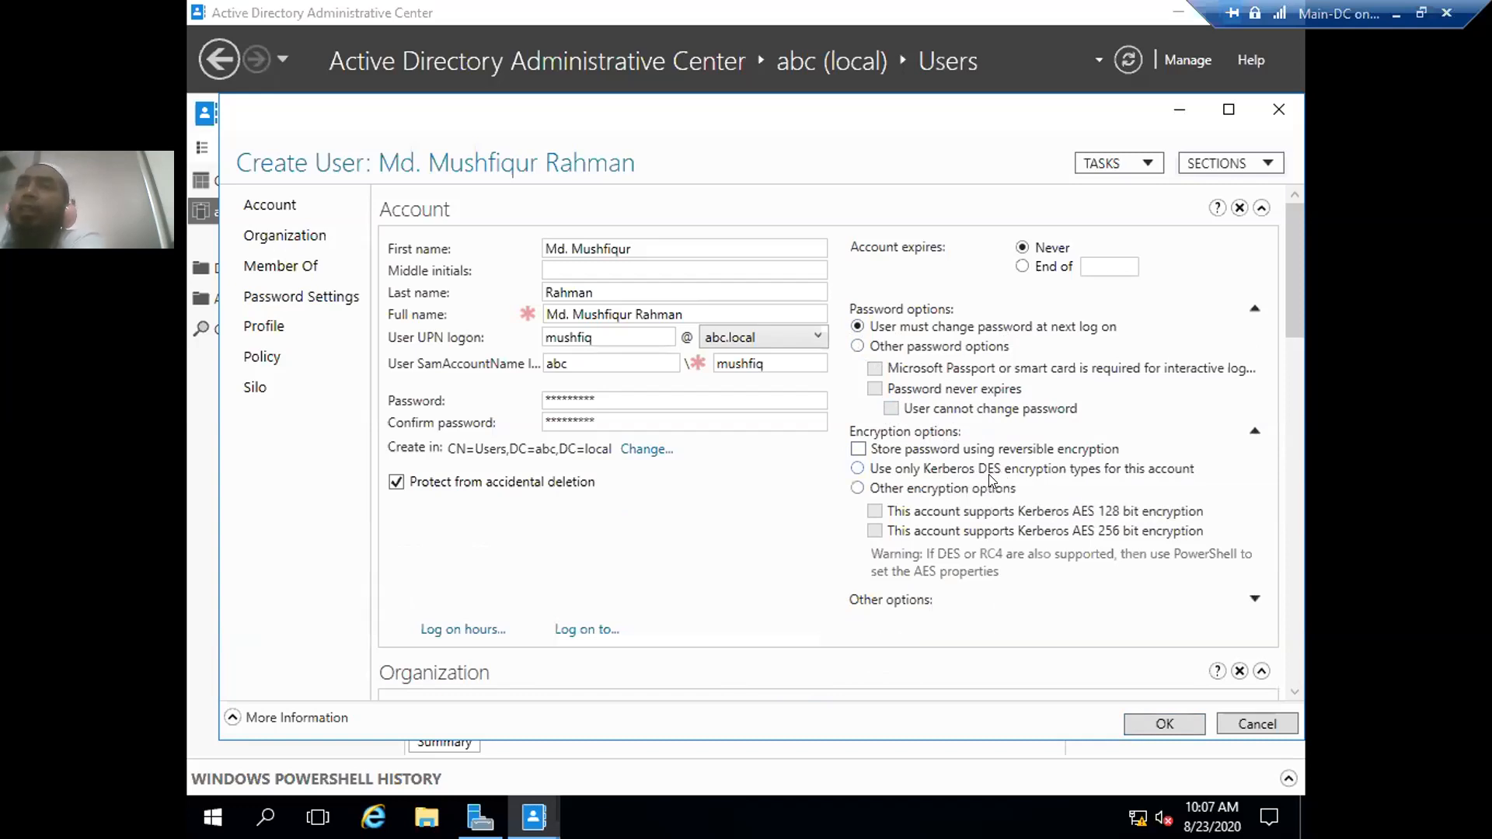
- Enable Kerberos AES 256 bit encryption under Other encryption options, leaving reversible encryption unchecked
{"action": "left_click", "coordinate": [858, 449]}
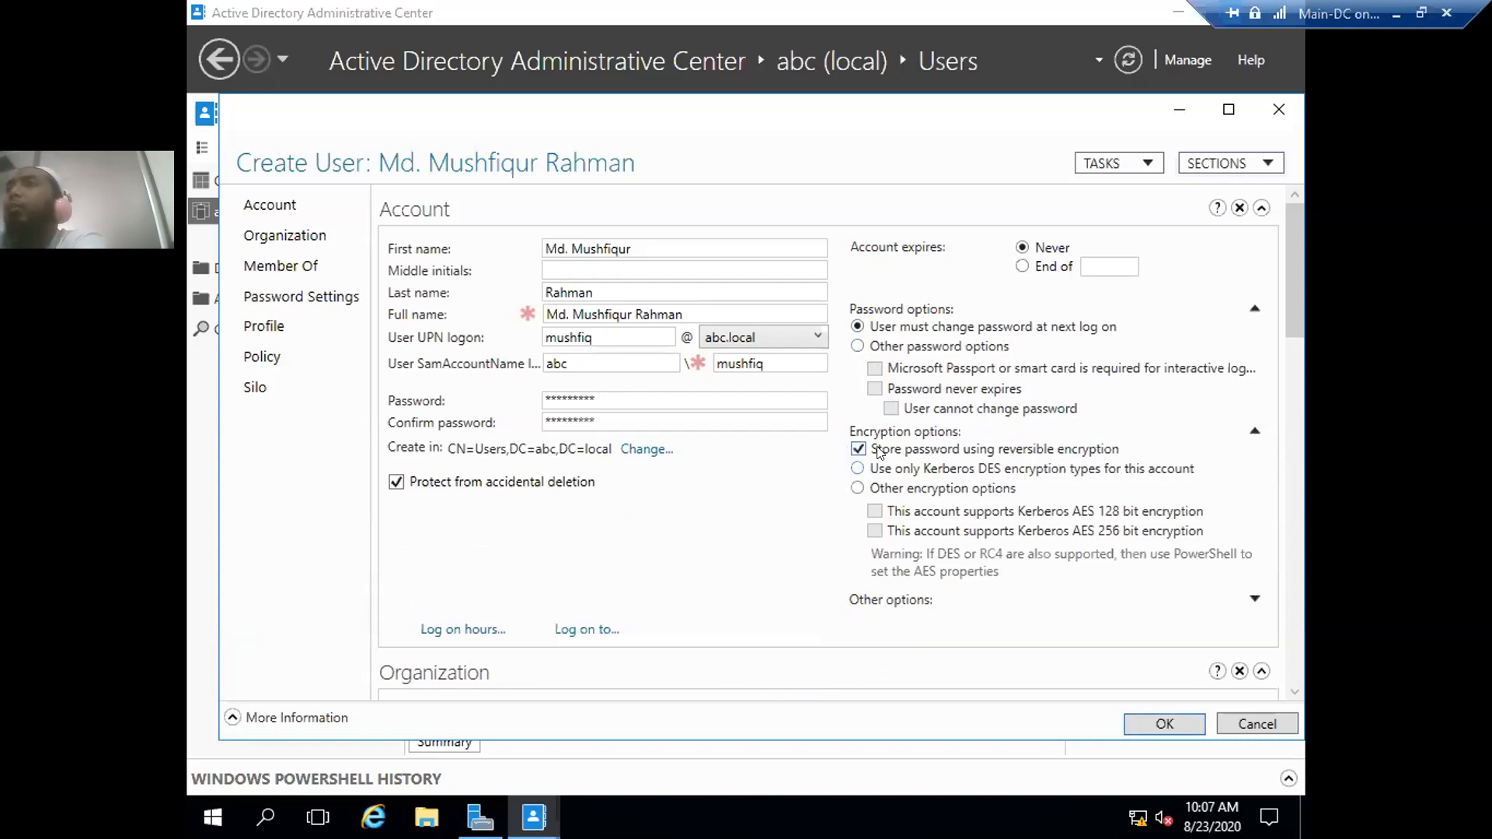
{"action": "left_click", "coordinate": [858, 489]}
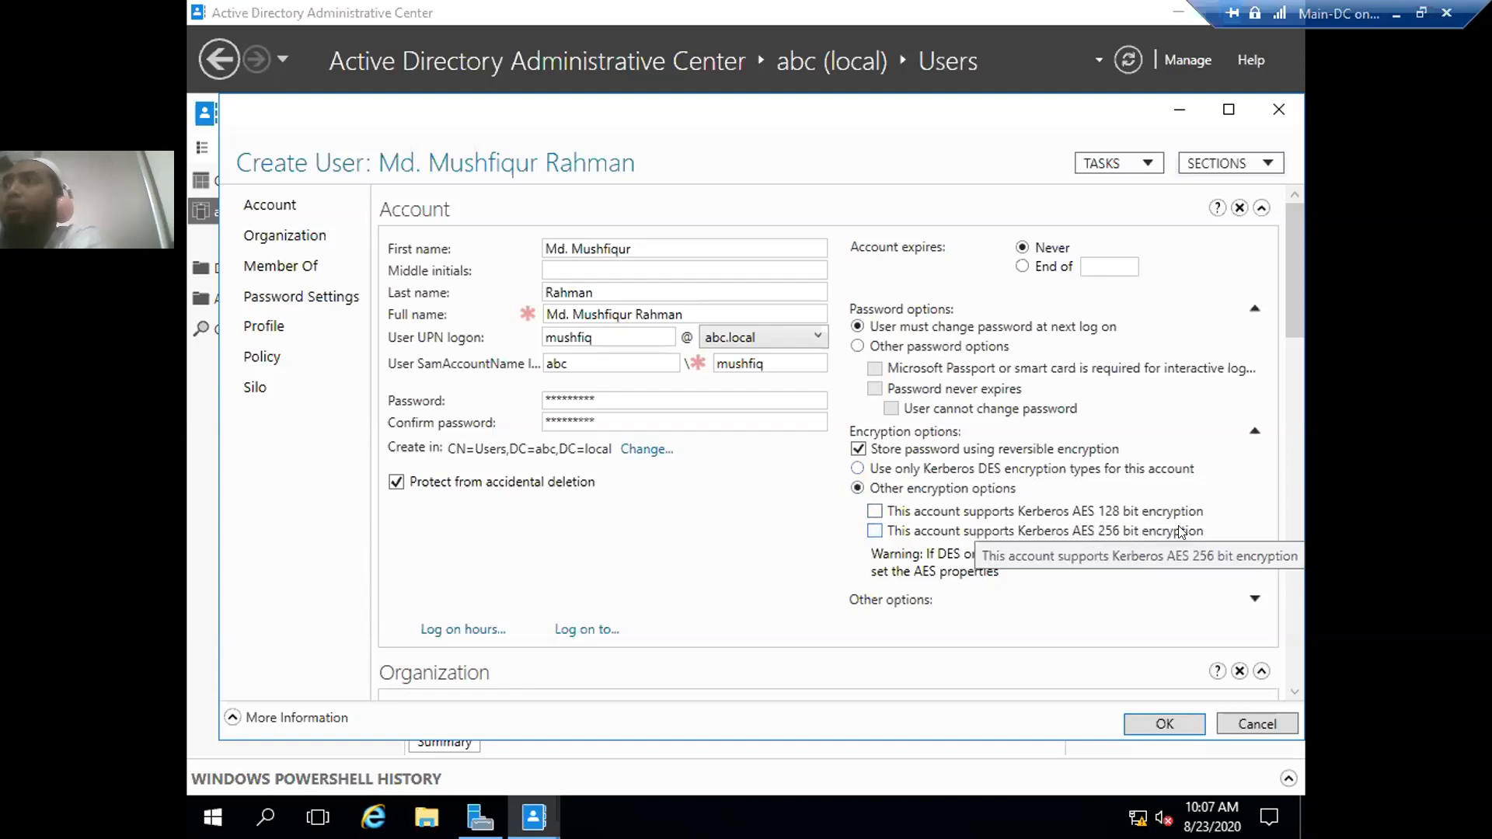
{"action": "left_click", "coordinate": [875, 531]}
{"action": "left_click", "coordinate": [858, 449]}
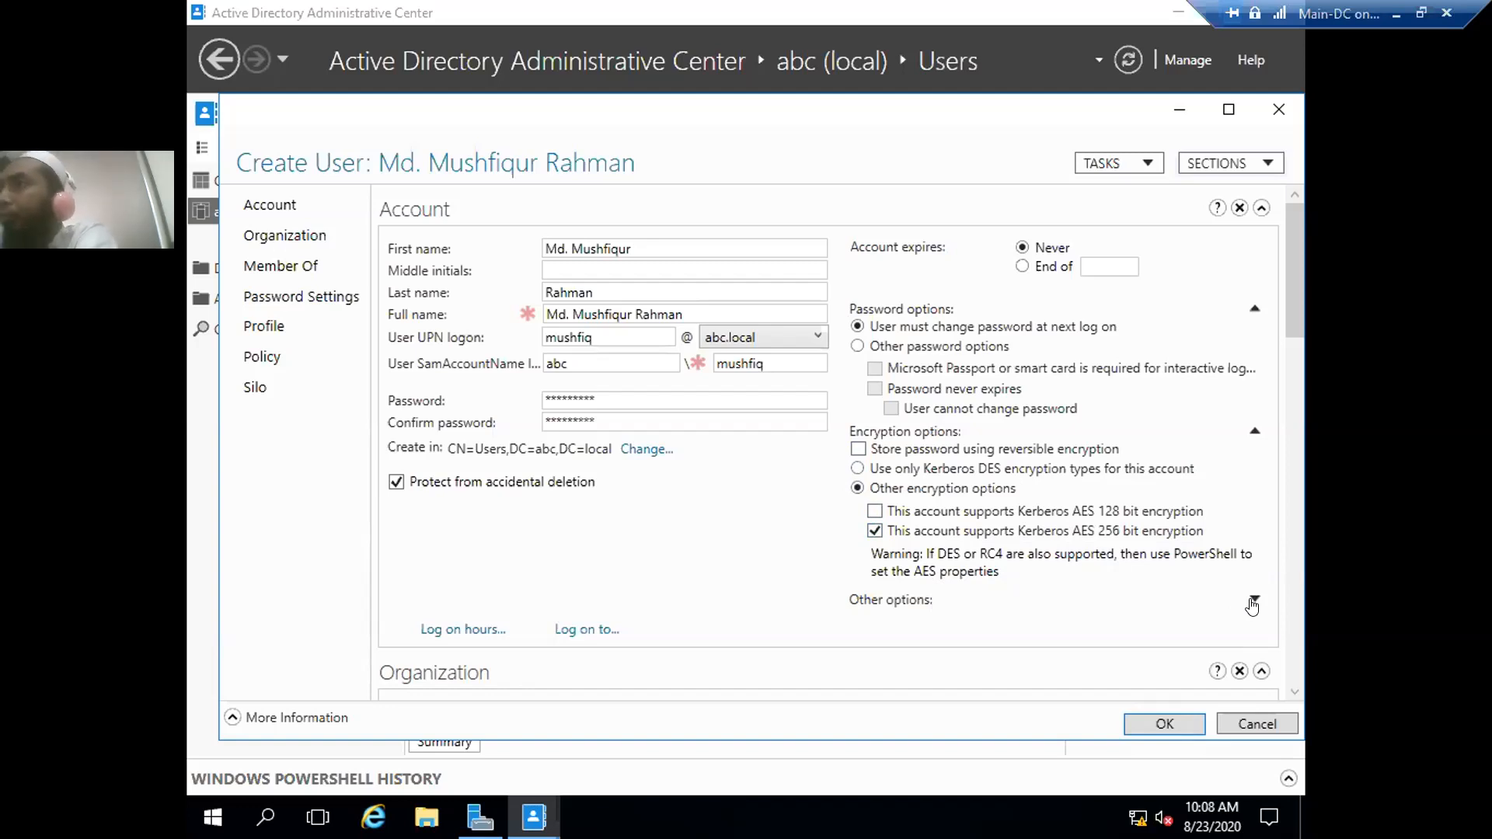
- Expand Other options and confirm delegation sensitivity and Kerberos pre-authentication exemption stay off
{"action": "left_click", "coordinate": [1253, 600]}
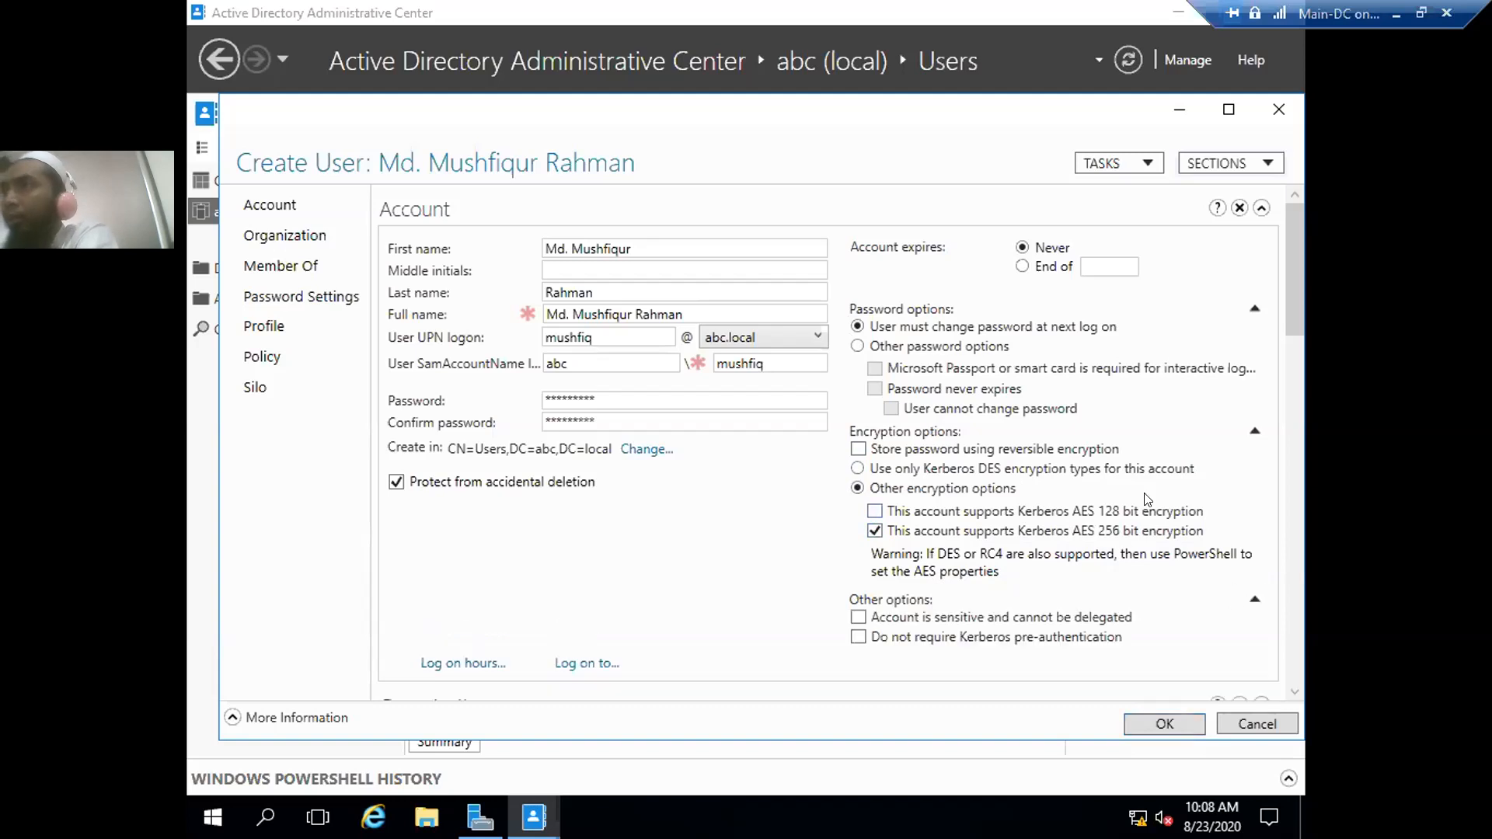
{"action": "scroll", "coordinate": [1159, 497], "scroll_direction": "down", "scroll_amount": 1}
{"action": "scroll", "coordinate": [1160, 498], "scroll_direction": "down", "scroll_amount": 1}
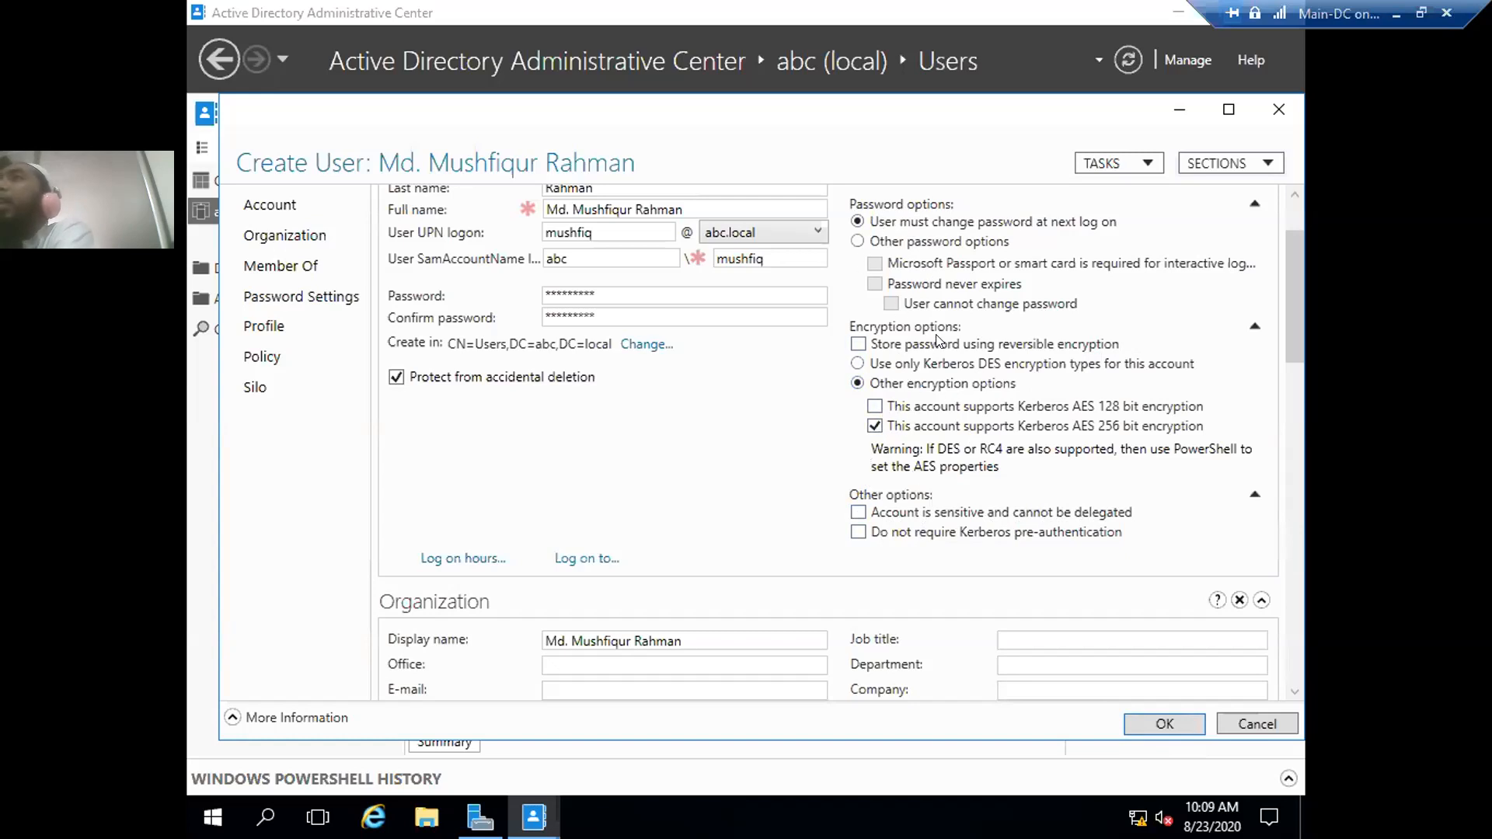
{"action": "scroll", "coordinate": [1016, 292], "scroll_direction": "up", "scroll_amount": 2}
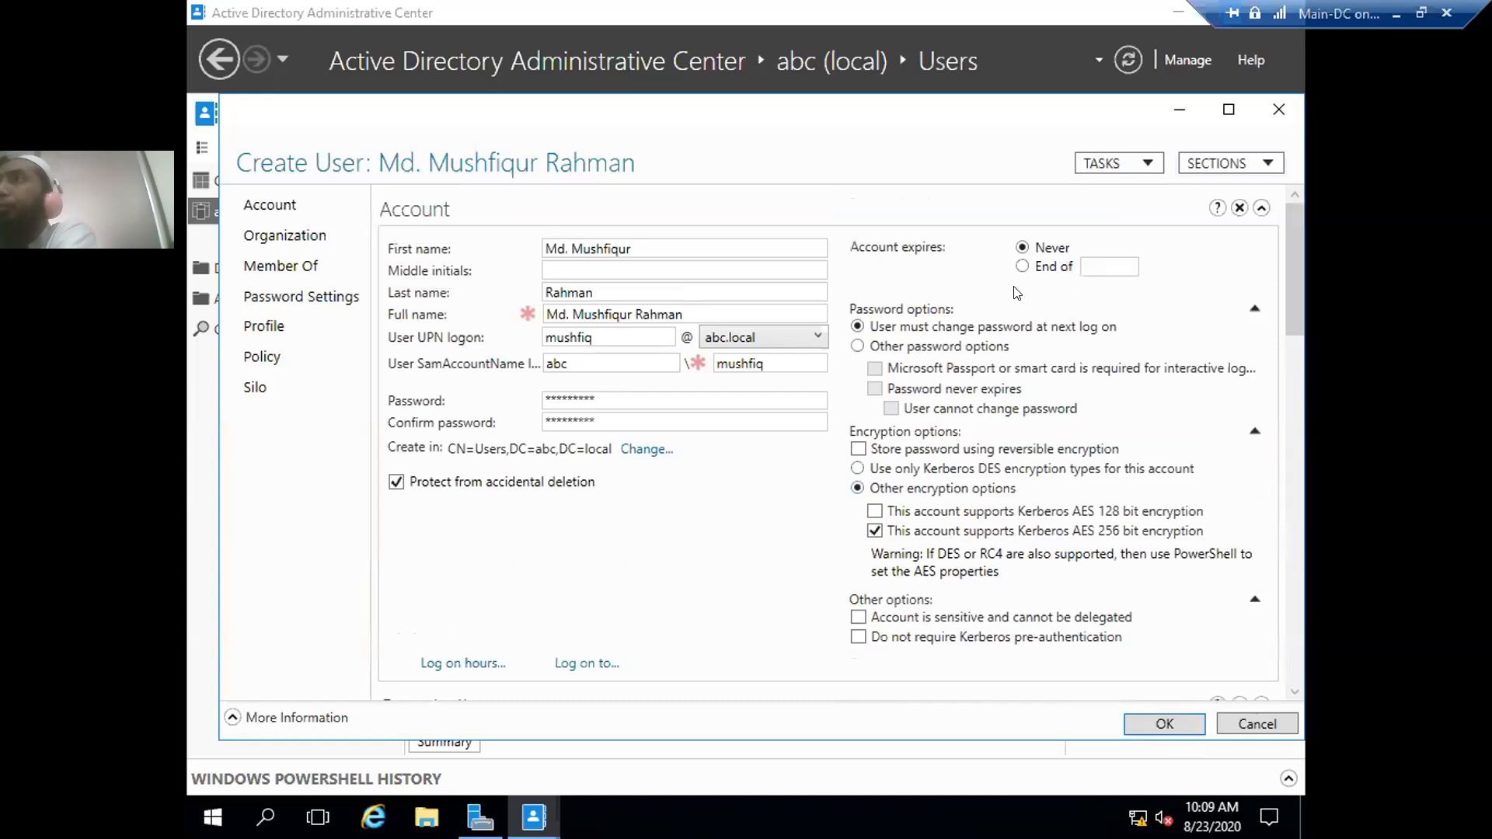
{"action": "scroll", "coordinate": [1016, 292], "scroll_direction": "down", "scroll_amount": 10}
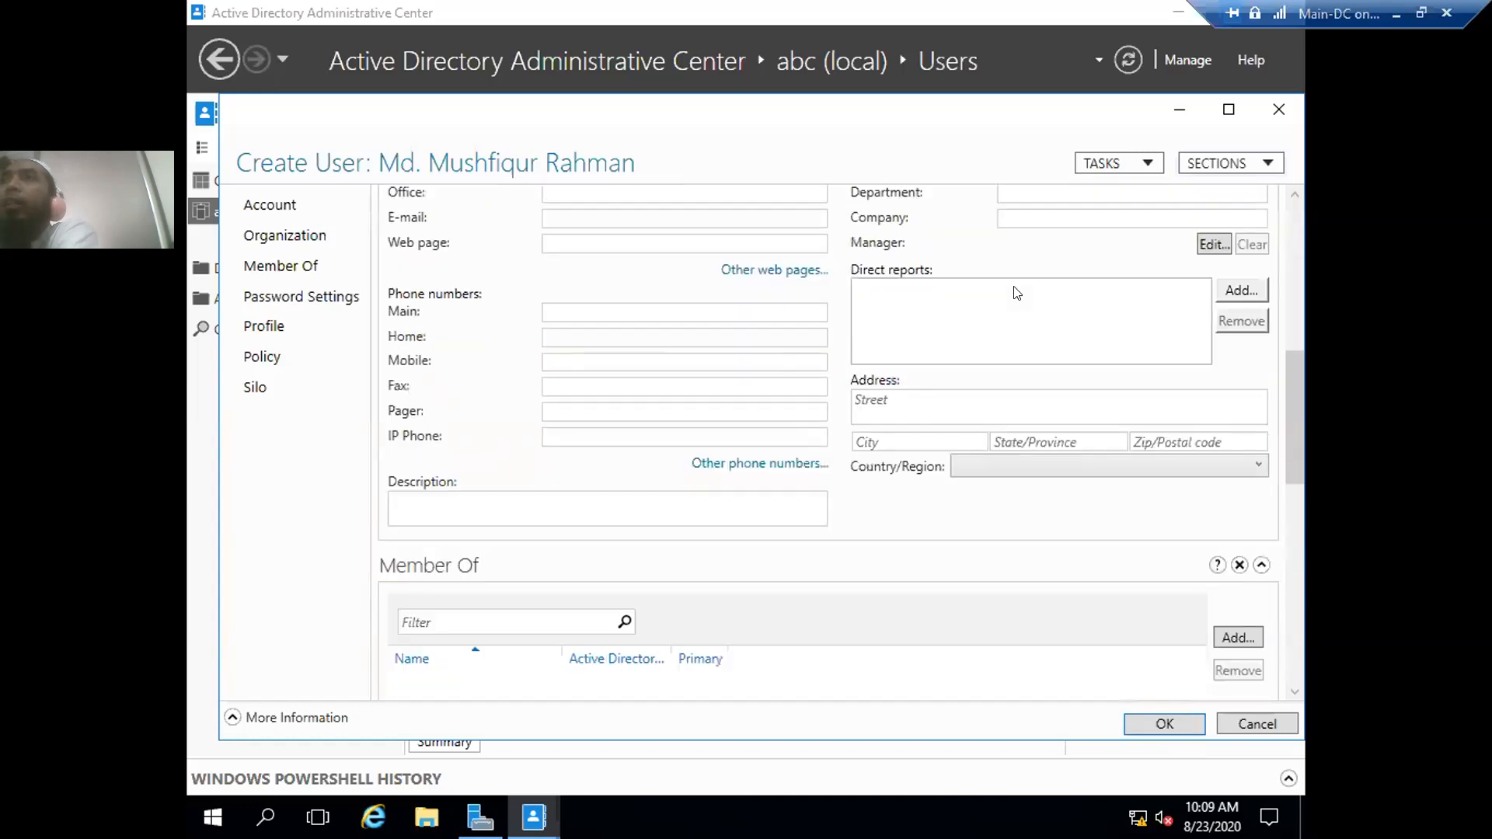
{"action": "scroll", "coordinate": [956, 410], "scroll_direction": "up", "scroll_amount": 1}
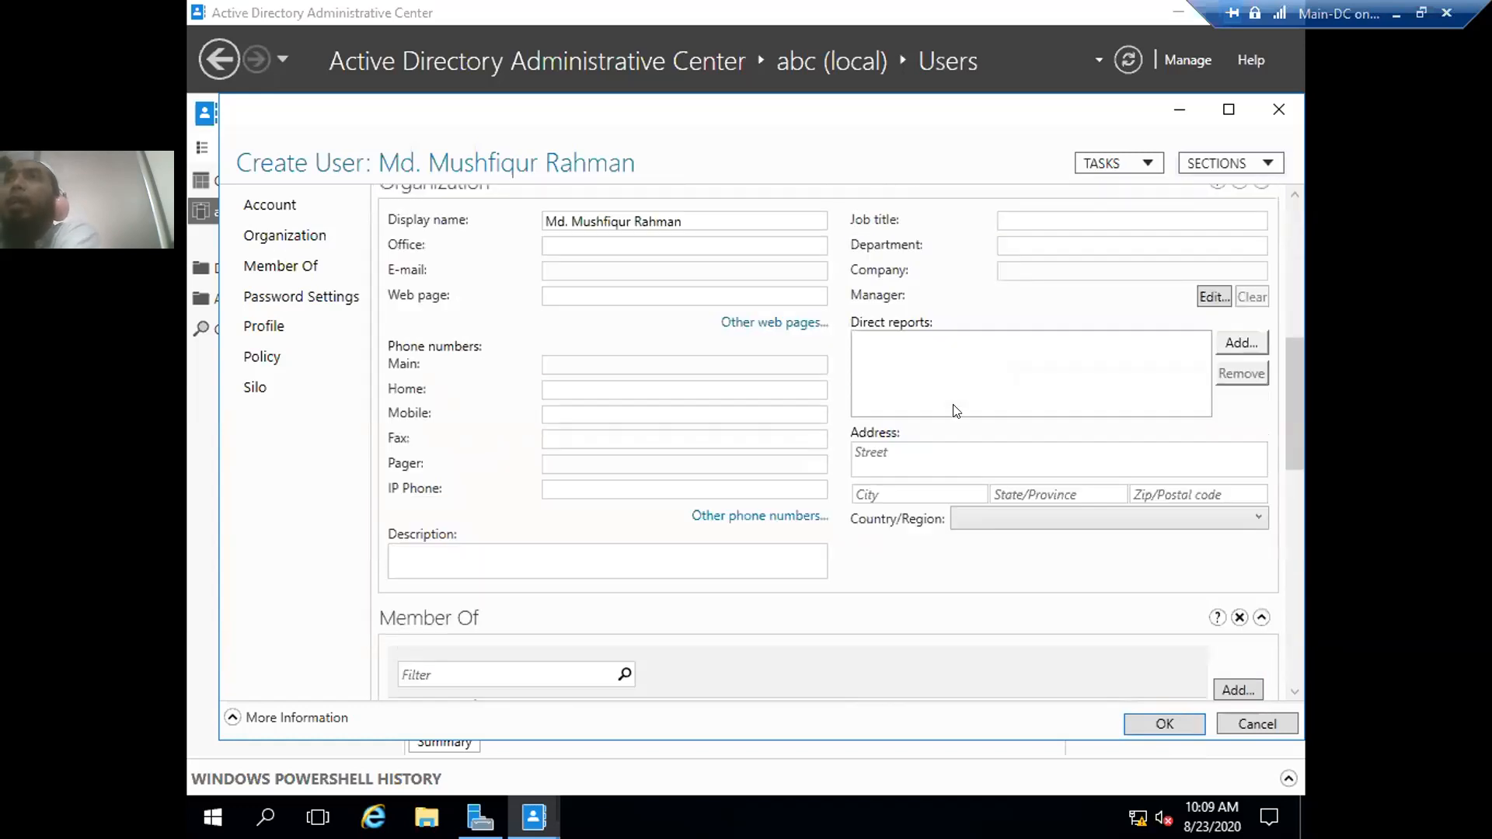
{"action": "left_click_drag", "start_coordinate": [1283, 399], "coordinate": [1282, 227]}
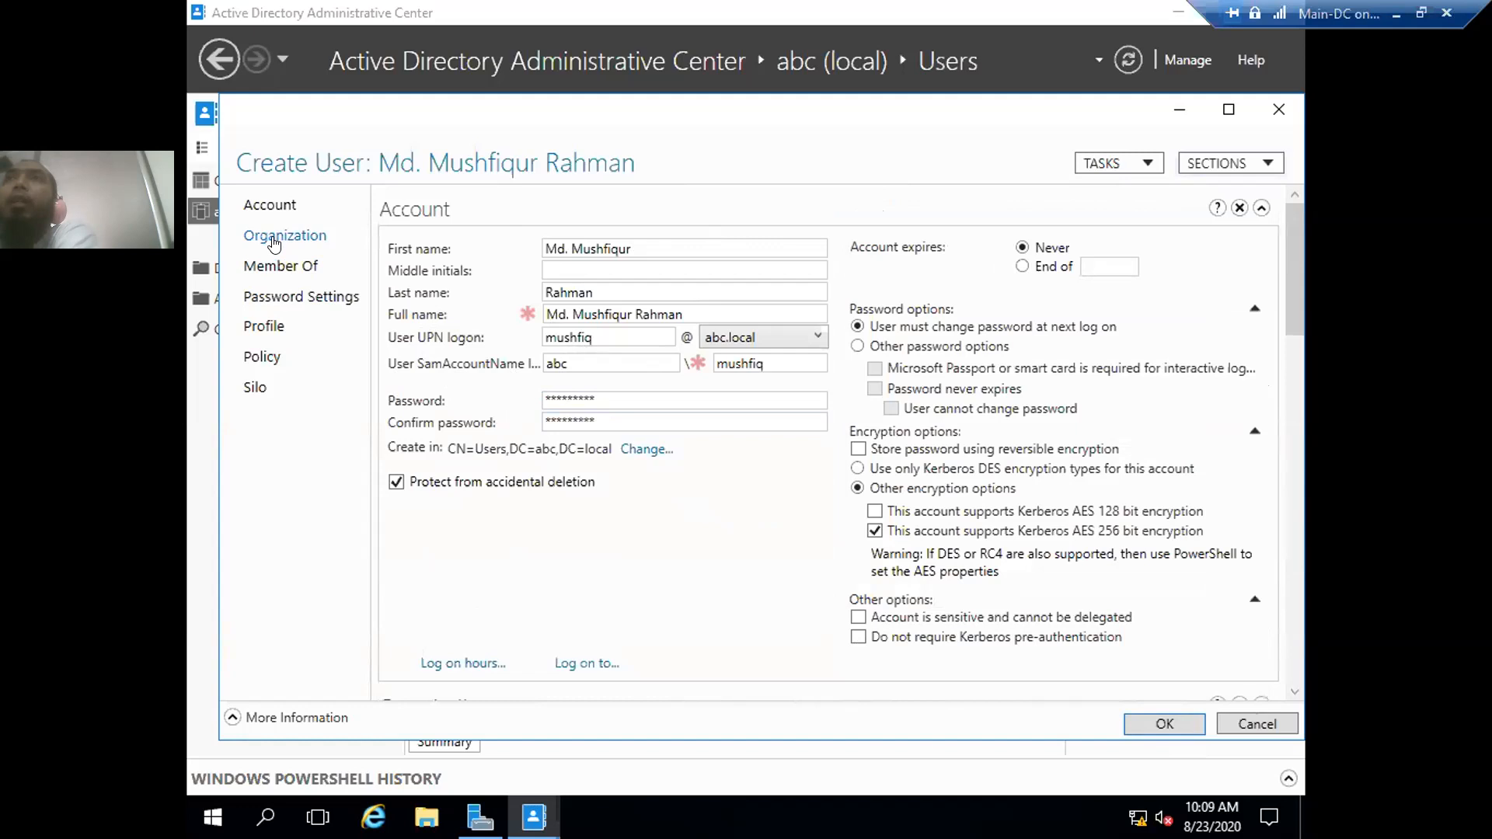
{"action": "left_click", "coordinate": [244, 236]}
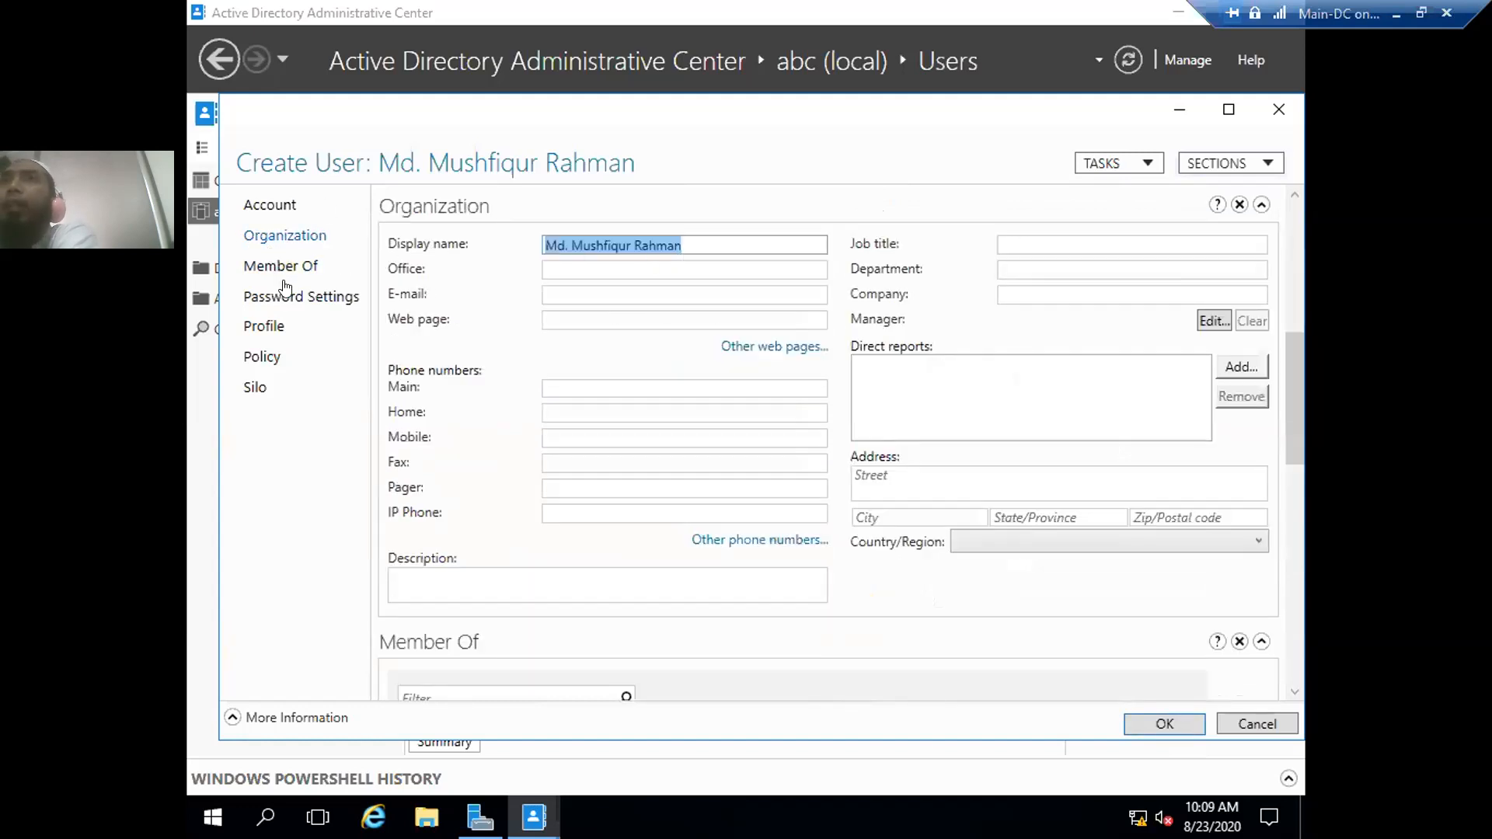
{"action": "left_click", "coordinate": [268, 206]}
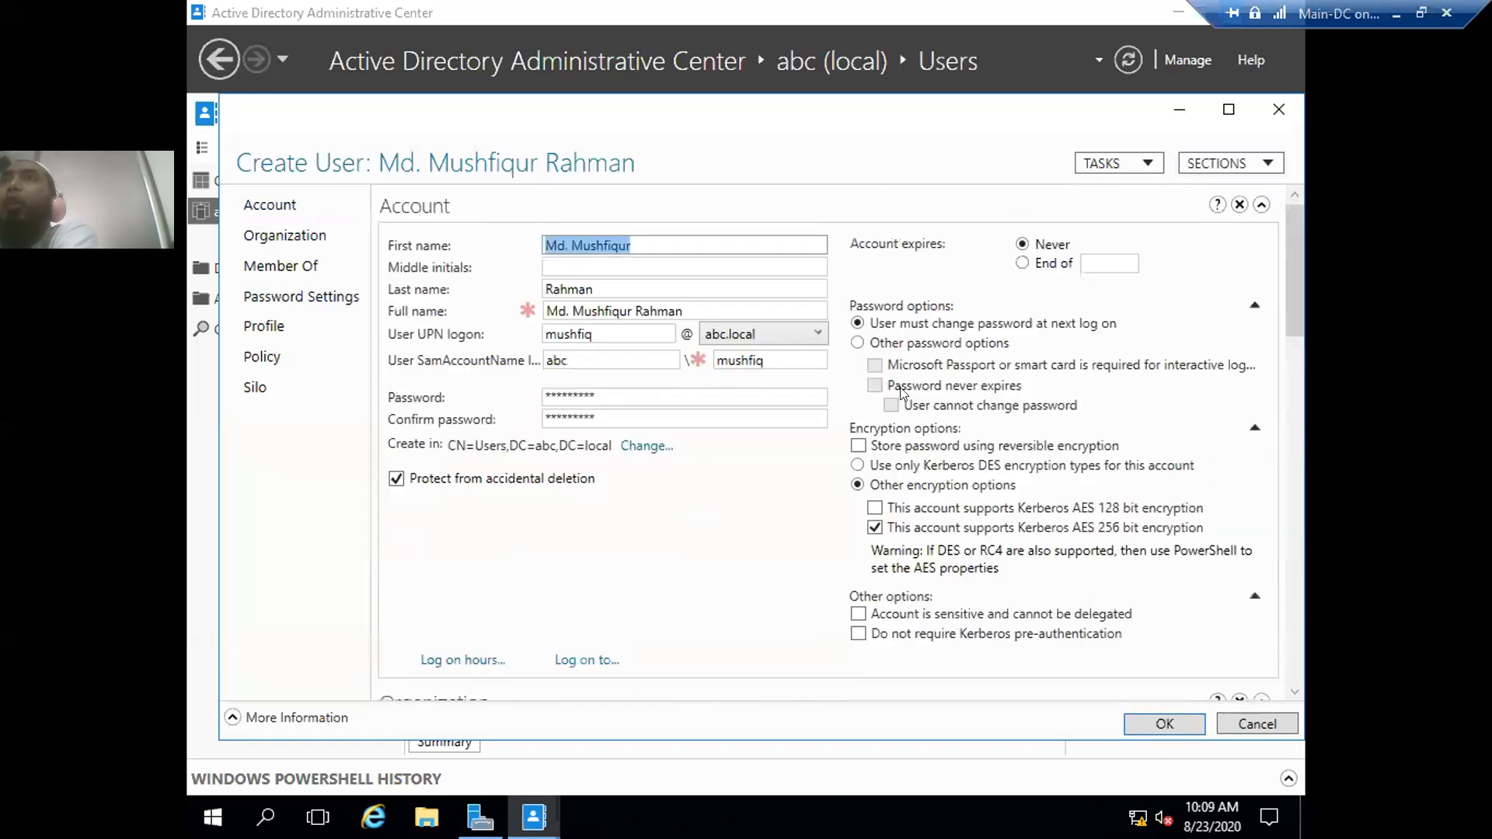
{"action": "scroll", "coordinate": [781, 374], "scroll_direction": "down", "scroll_amount": 5}
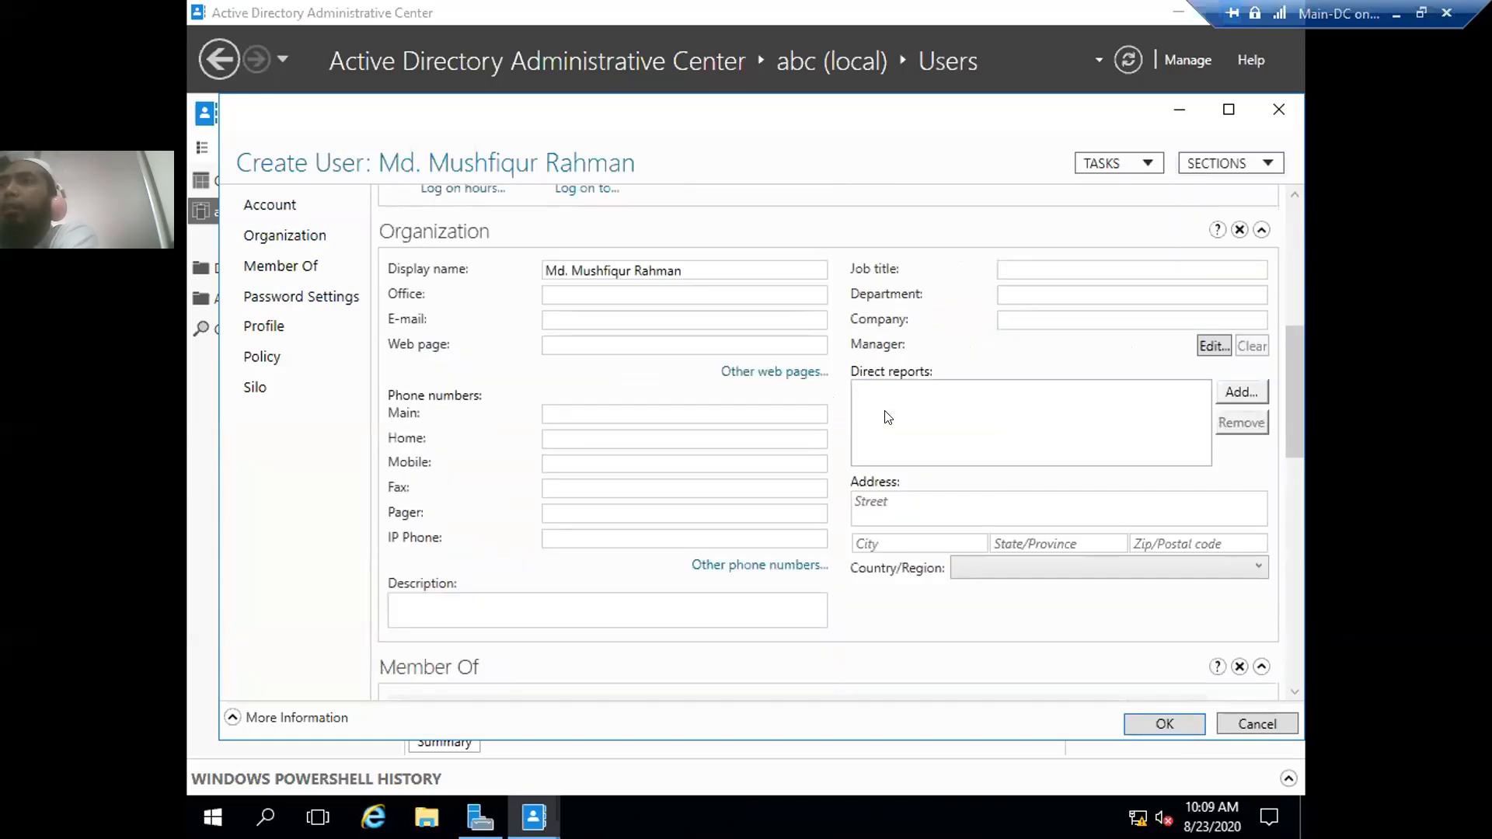
{"action": "left_click_drag", "start_coordinate": [1295, 378], "coordinate": [1299, 681]}
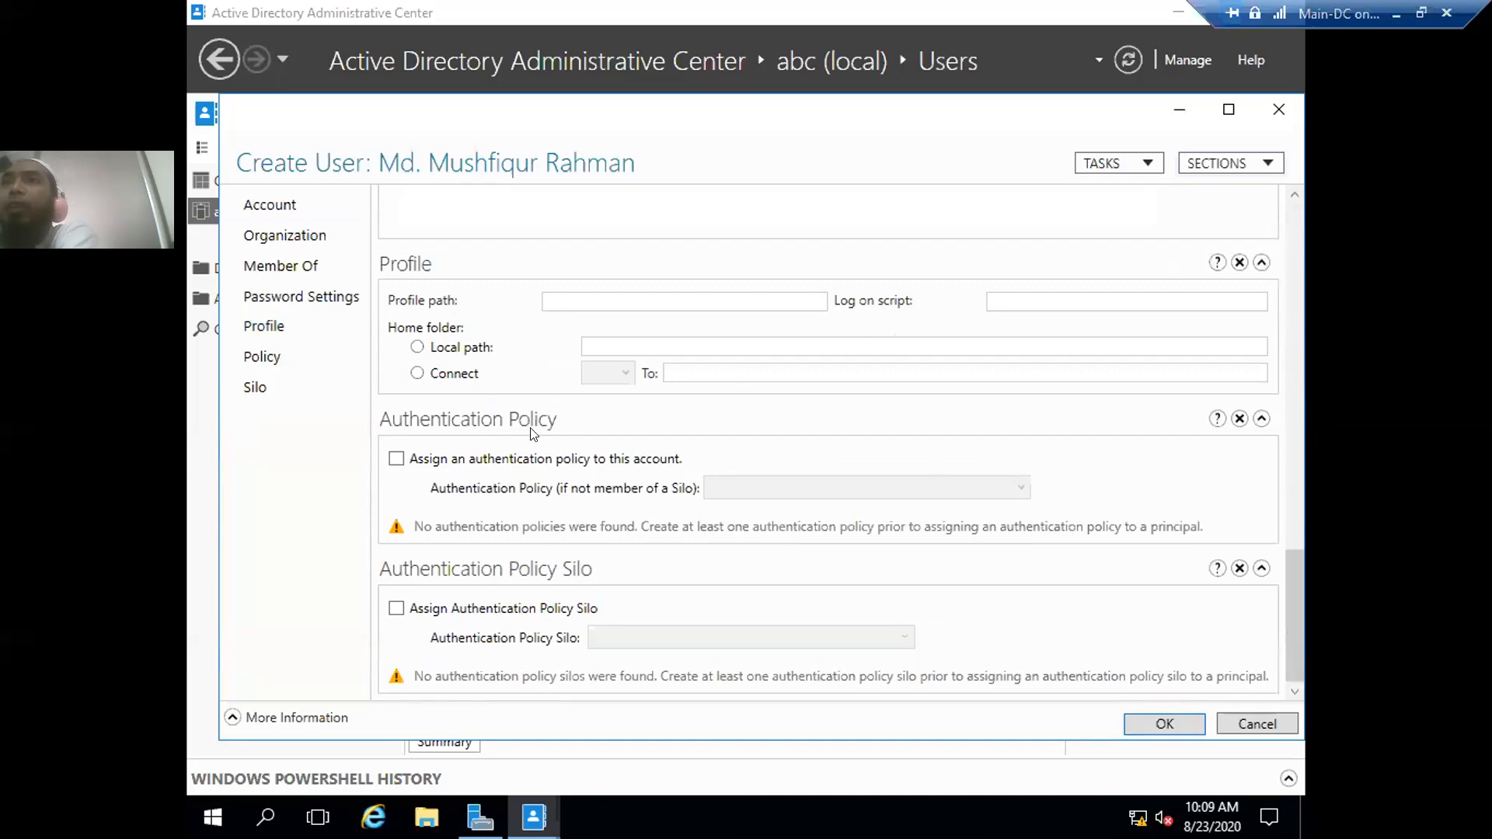
{"action": "left_click_drag", "start_coordinate": [1286, 597], "coordinate": [1301, 653]}
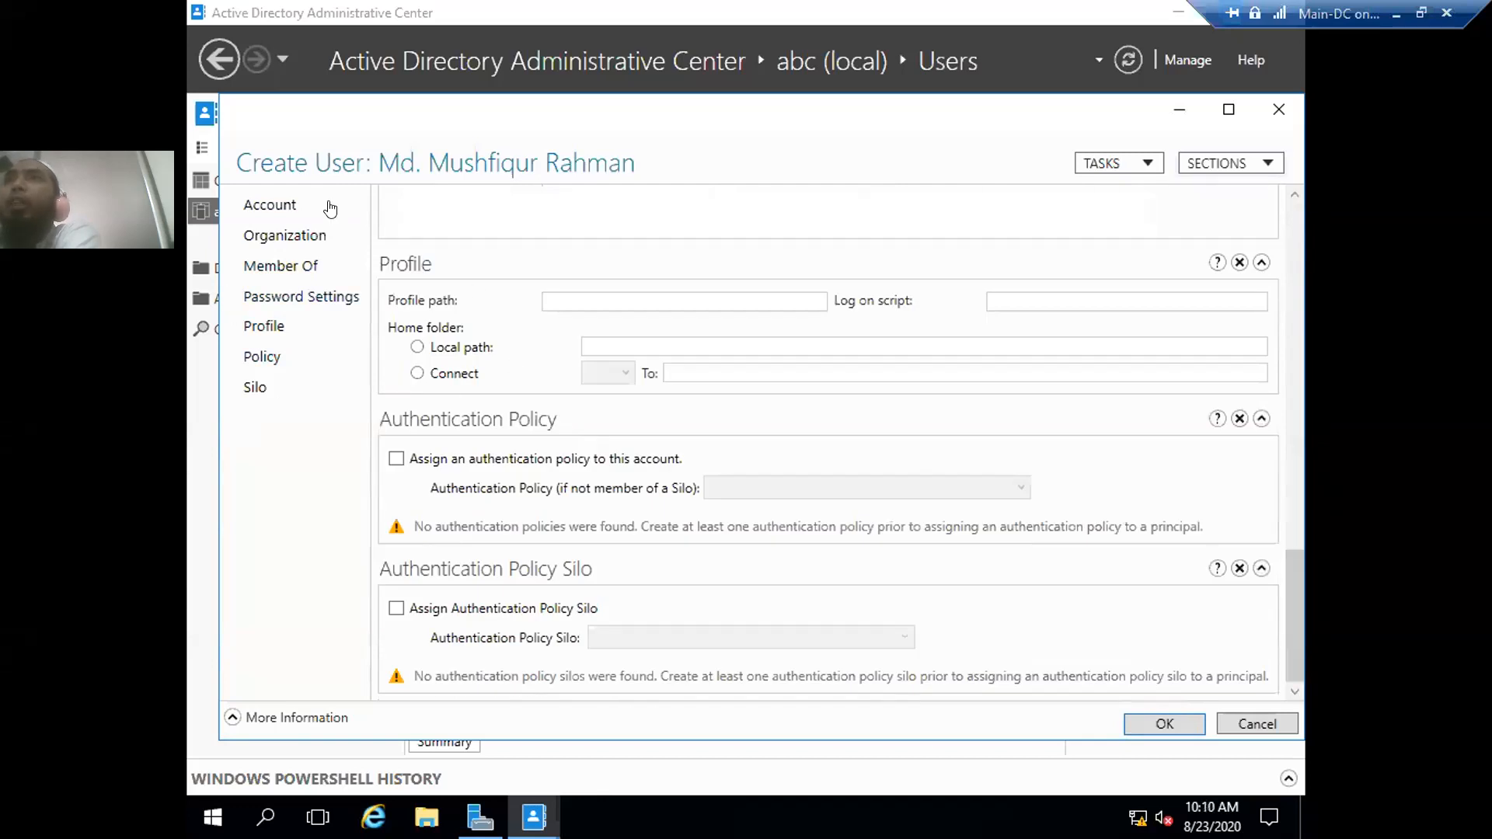
{"action": "left_click", "coordinate": [269, 206]}
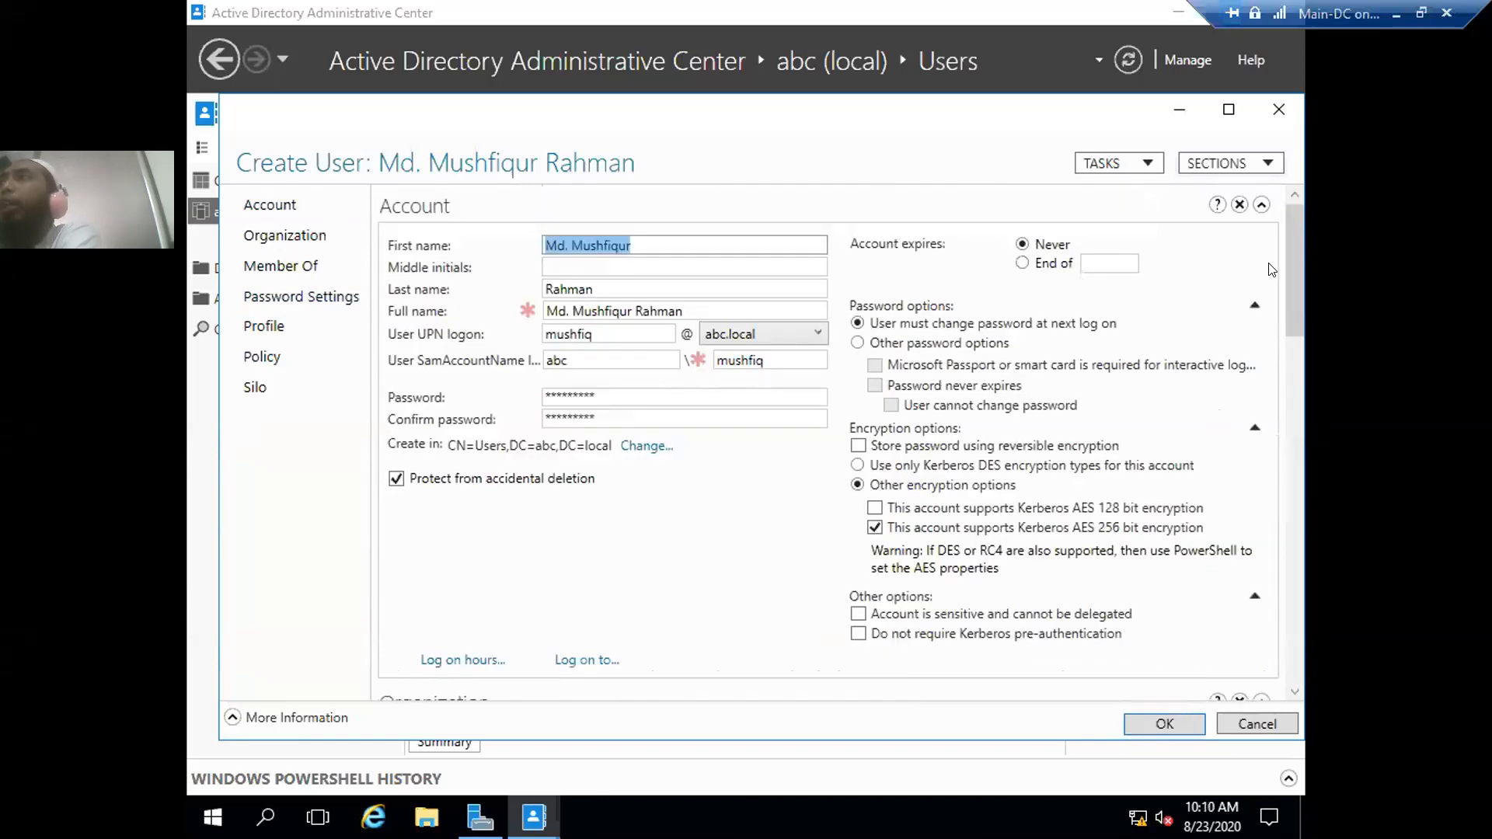
{"action": "mouse_move", "coordinate": [1296, 259]}
{"action": "left_mouse_down"}
{"action": "mouse_move", "coordinate": [1320, 662]}
{"action": "mouse_move", "coordinate": [1313, 264]}
{"action": "left_mouse_up"}
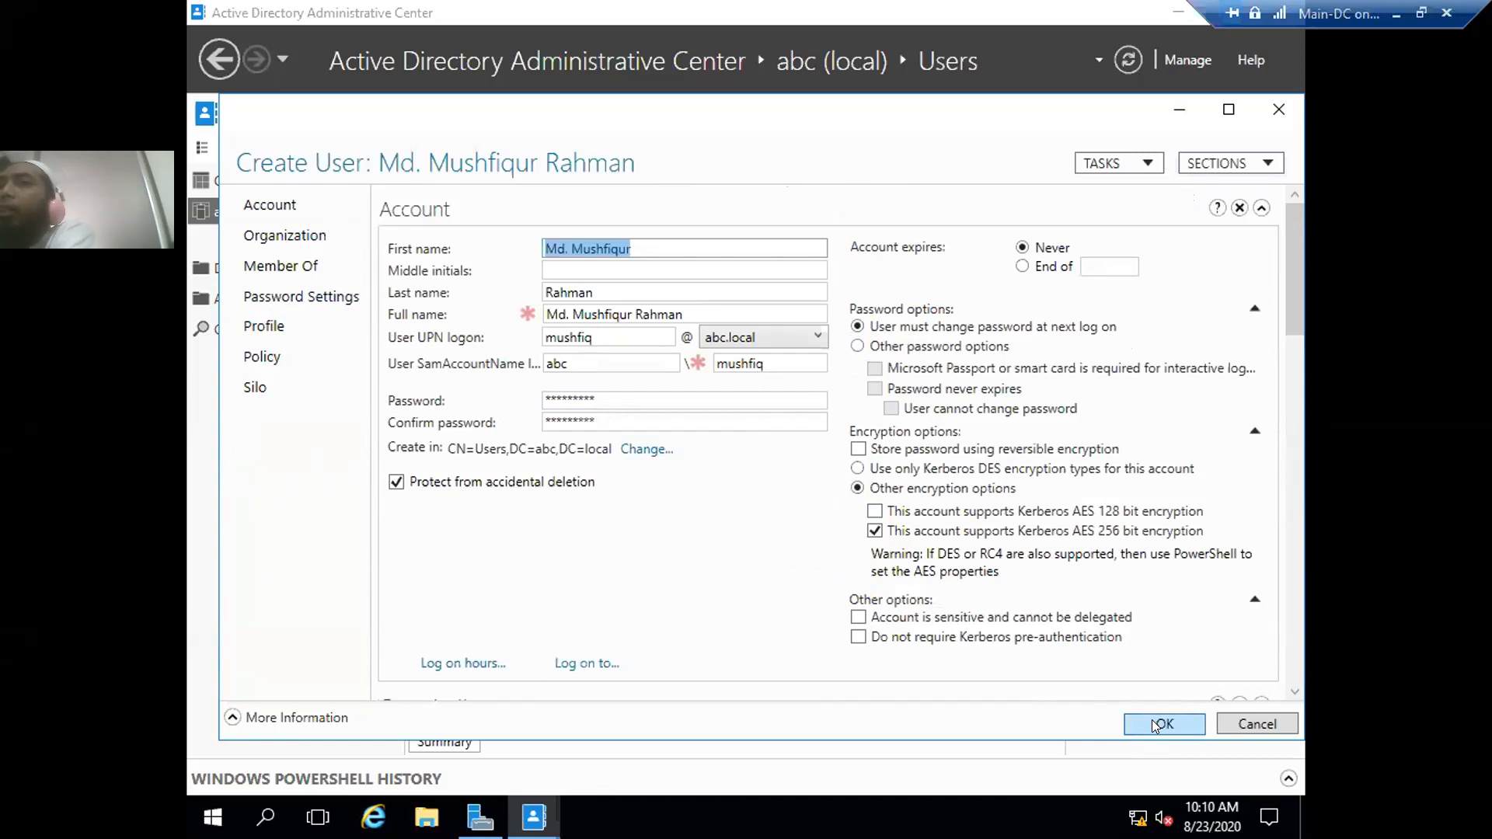
- Save the new user account and select it in the 35-entry Users list
{"action": "left_click", "coordinate": [1152, 720]}
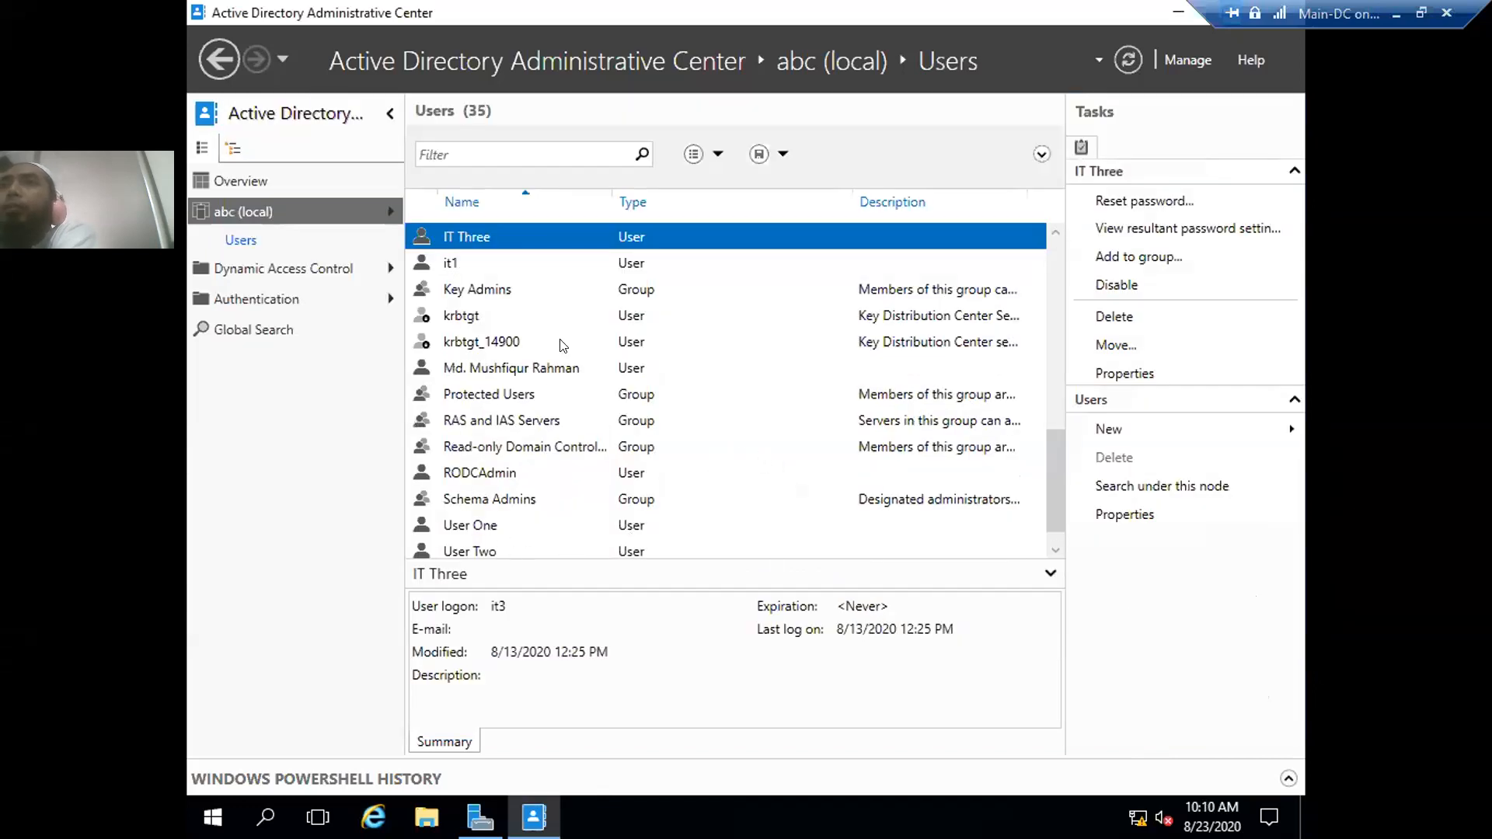
{"action": "left_click", "coordinate": [518, 372]}
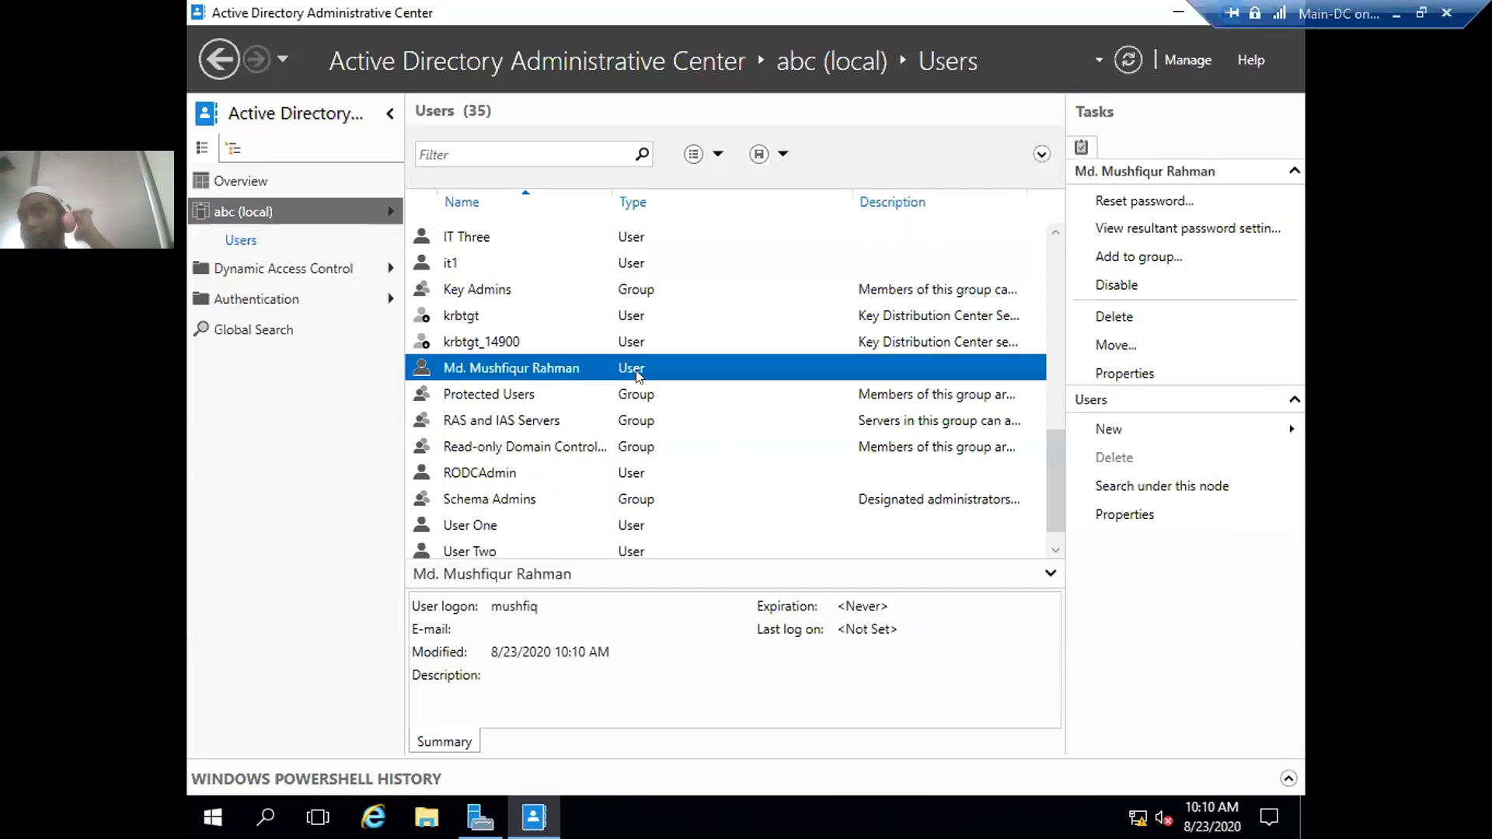
- Start a new group and enlarge the Create Group form
{"action": "left_click", "coordinate": [1088, 429]}
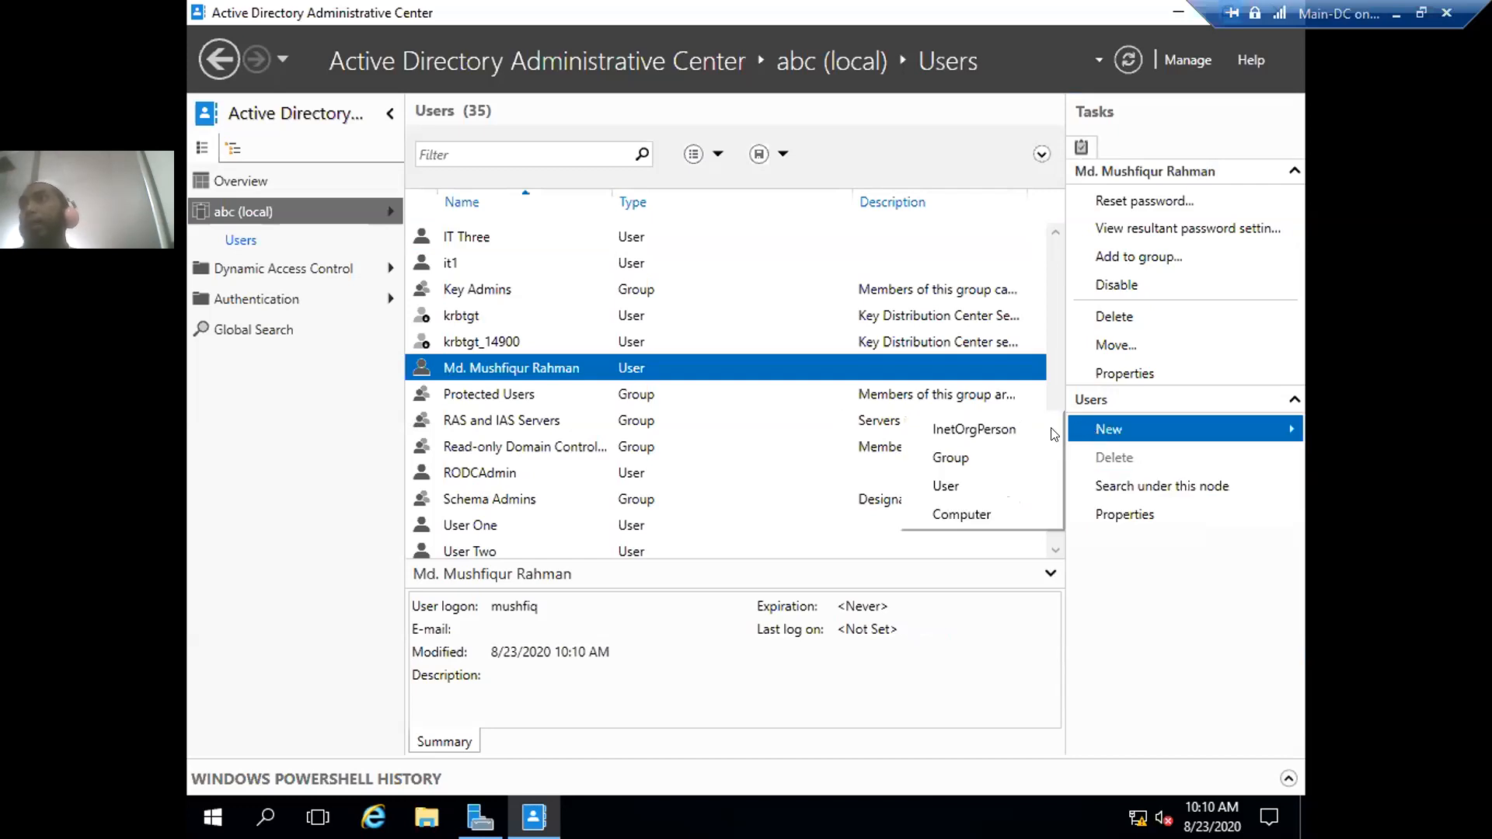
{"action": "left_click", "coordinate": [932, 459]}
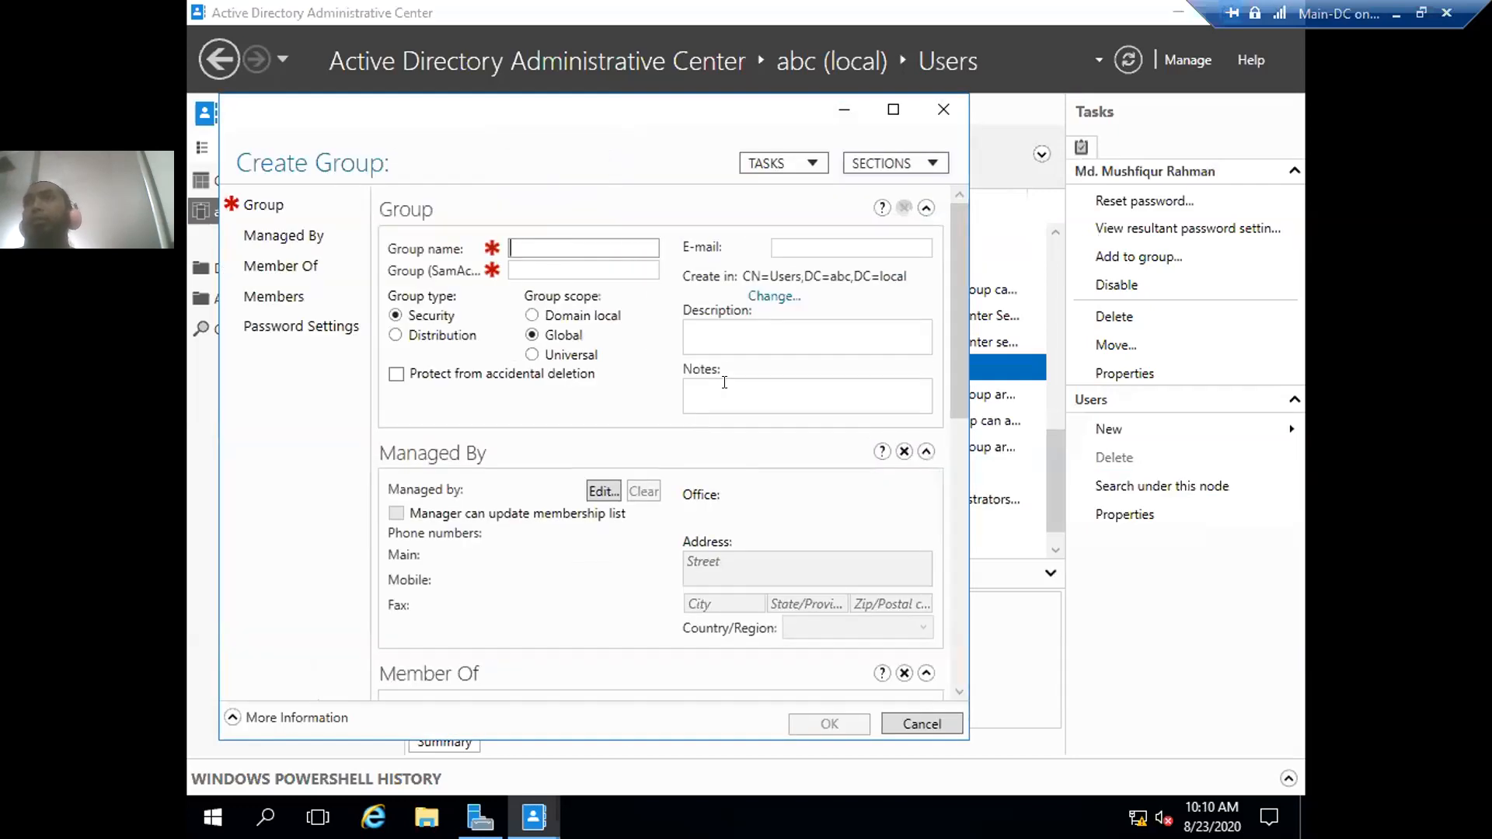
{"action": "left_click_drag", "start_coordinate": [969, 340], "coordinate": [1243, 383]}
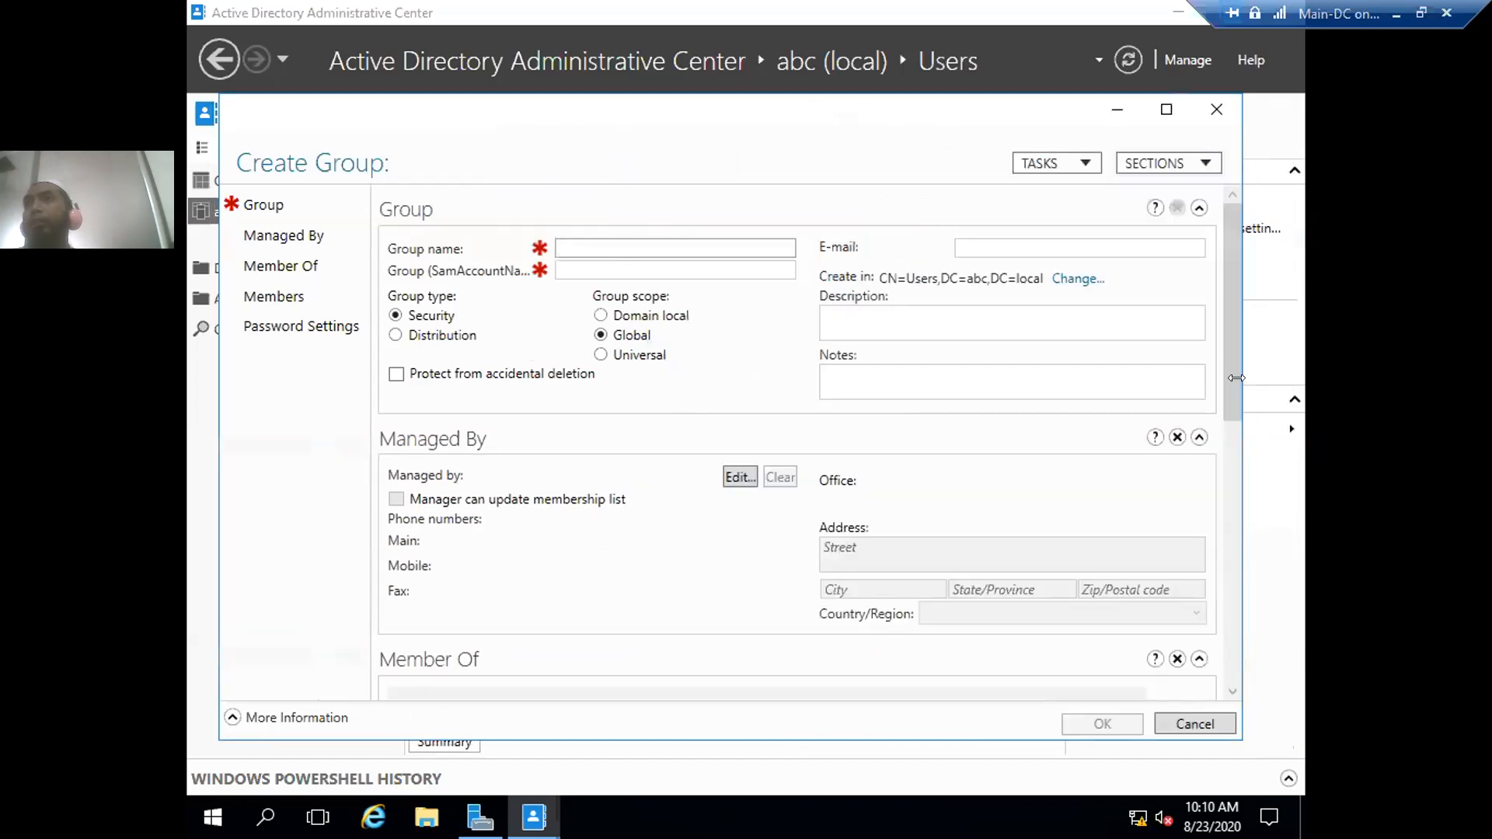
{"action": "left_click_drag", "start_coordinate": [1230, 331], "coordinate": [612, 247]}
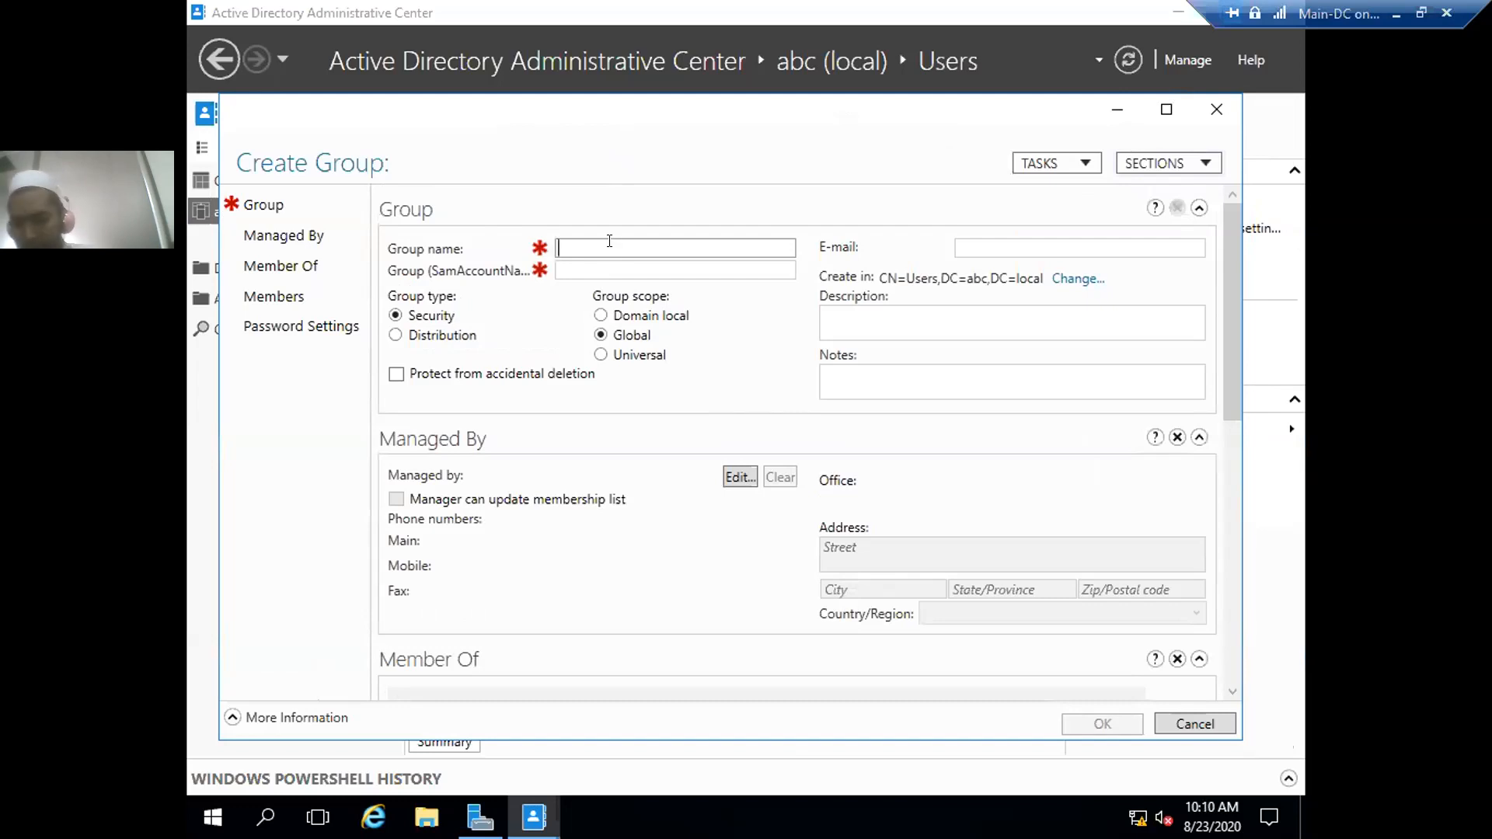
- Enter IT-Group as the group name, correcting the typing mistakes
{"action": "type", "text": "Ne"}
{"action": "key", "text": "BackSpace"}
{"action": "key", "text": "BackSpace"}
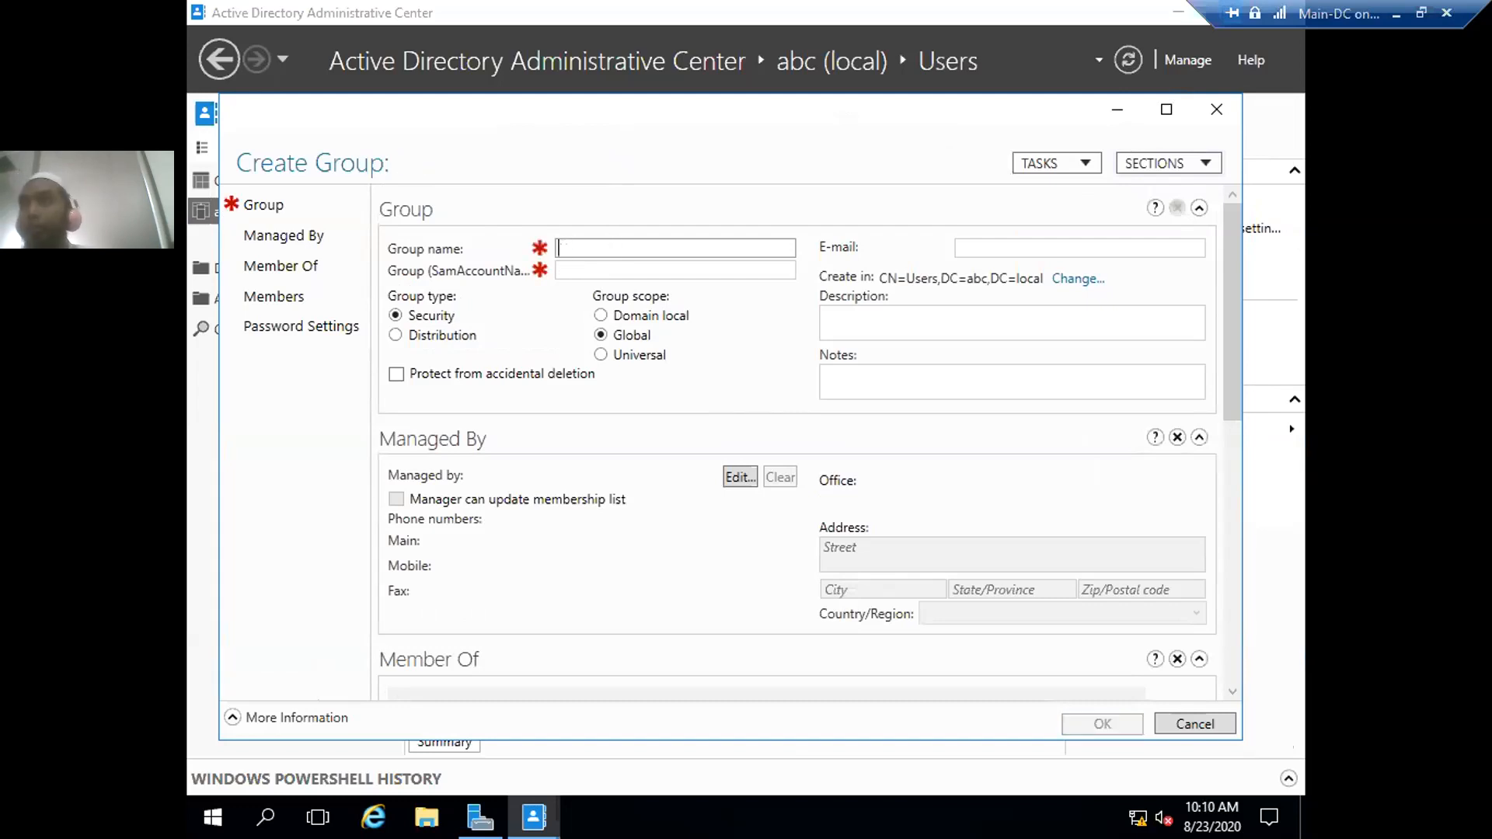
{"action": "type", "text": "IT-Group["}
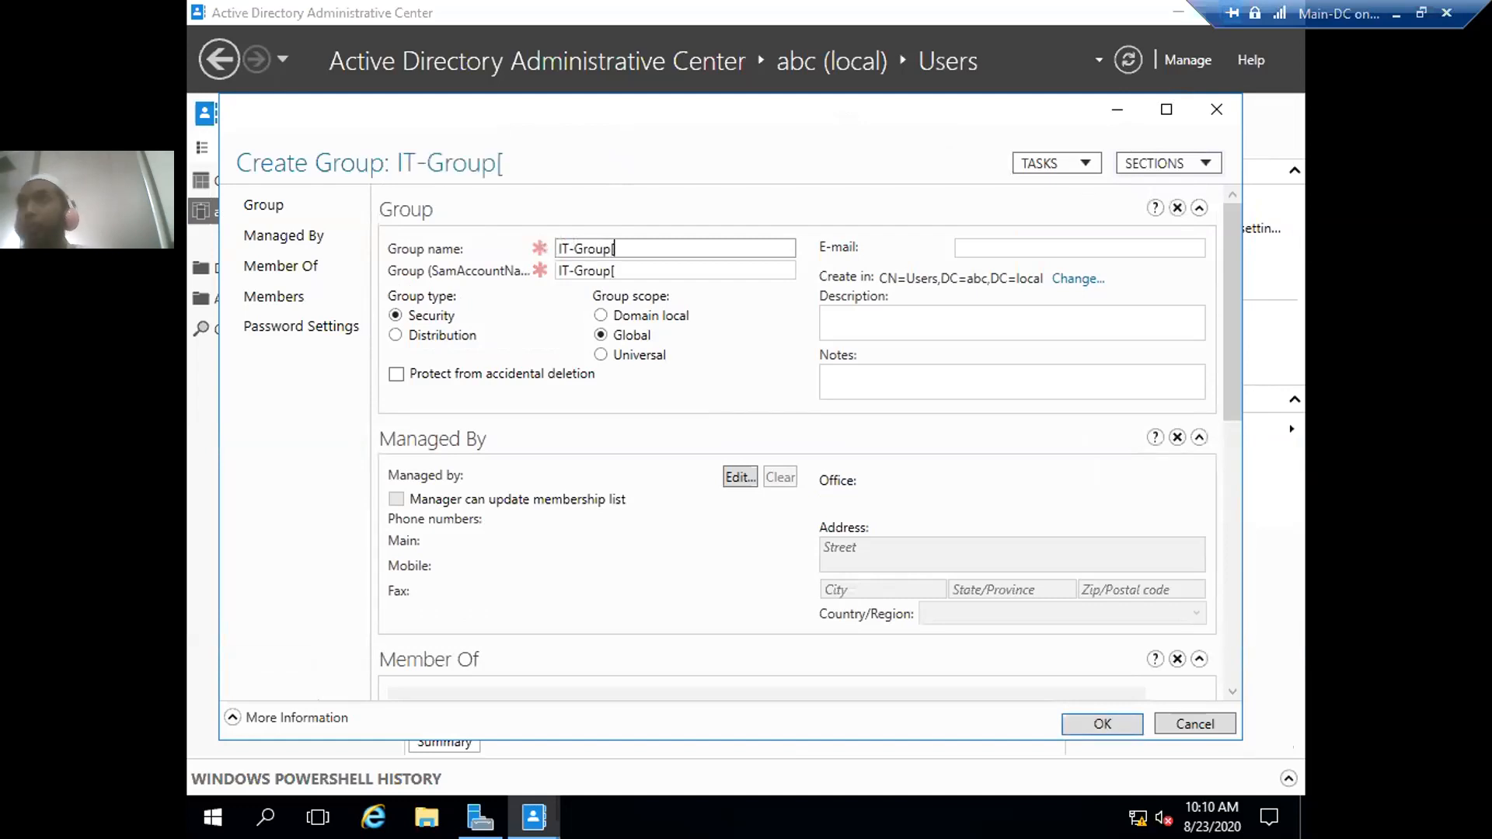
{"action": "key", "text": "BackSpace"}
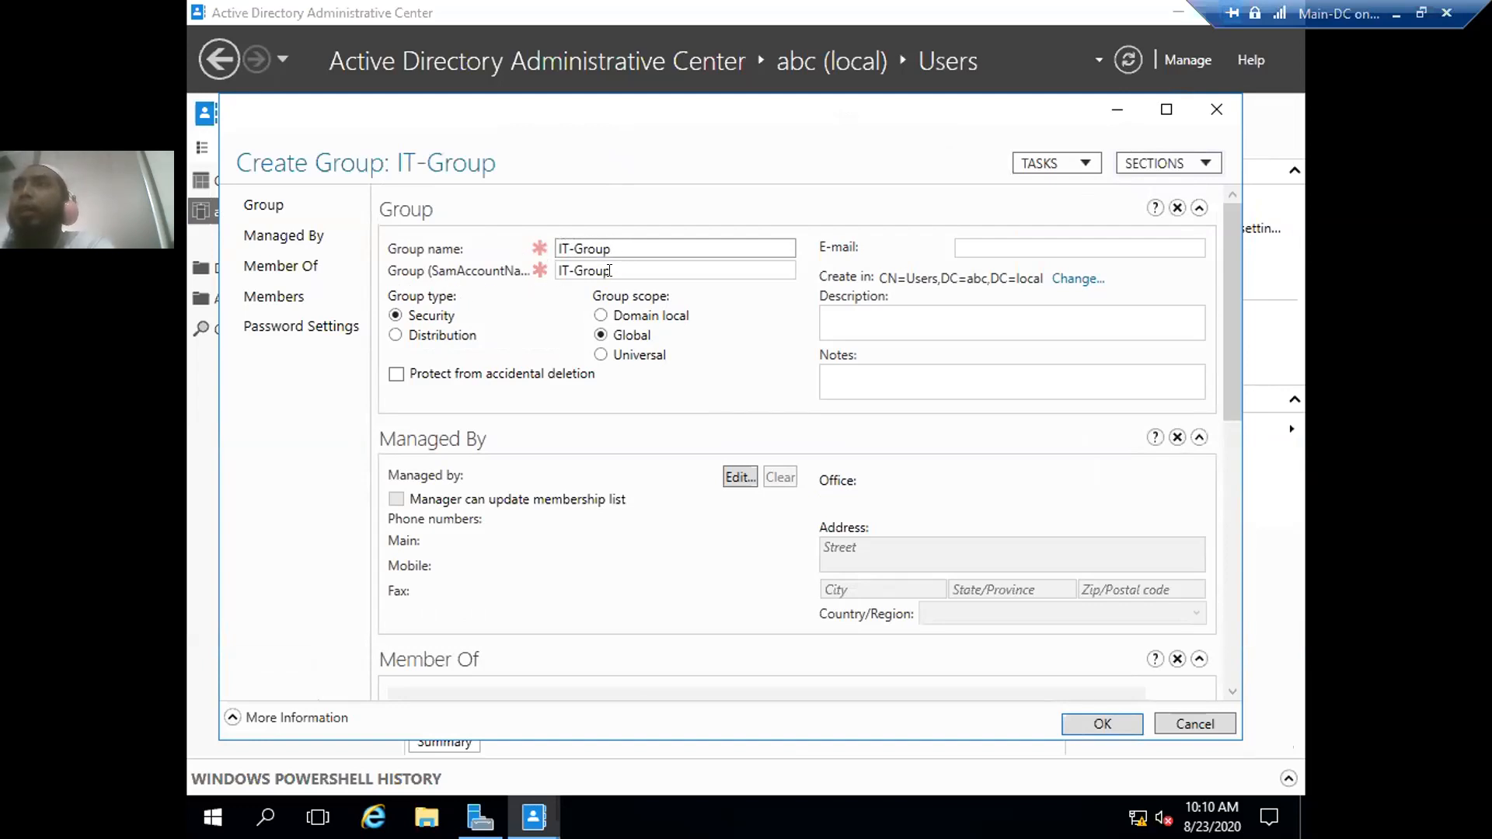
{"action": "left_click", "coordinate": [968, 244]}
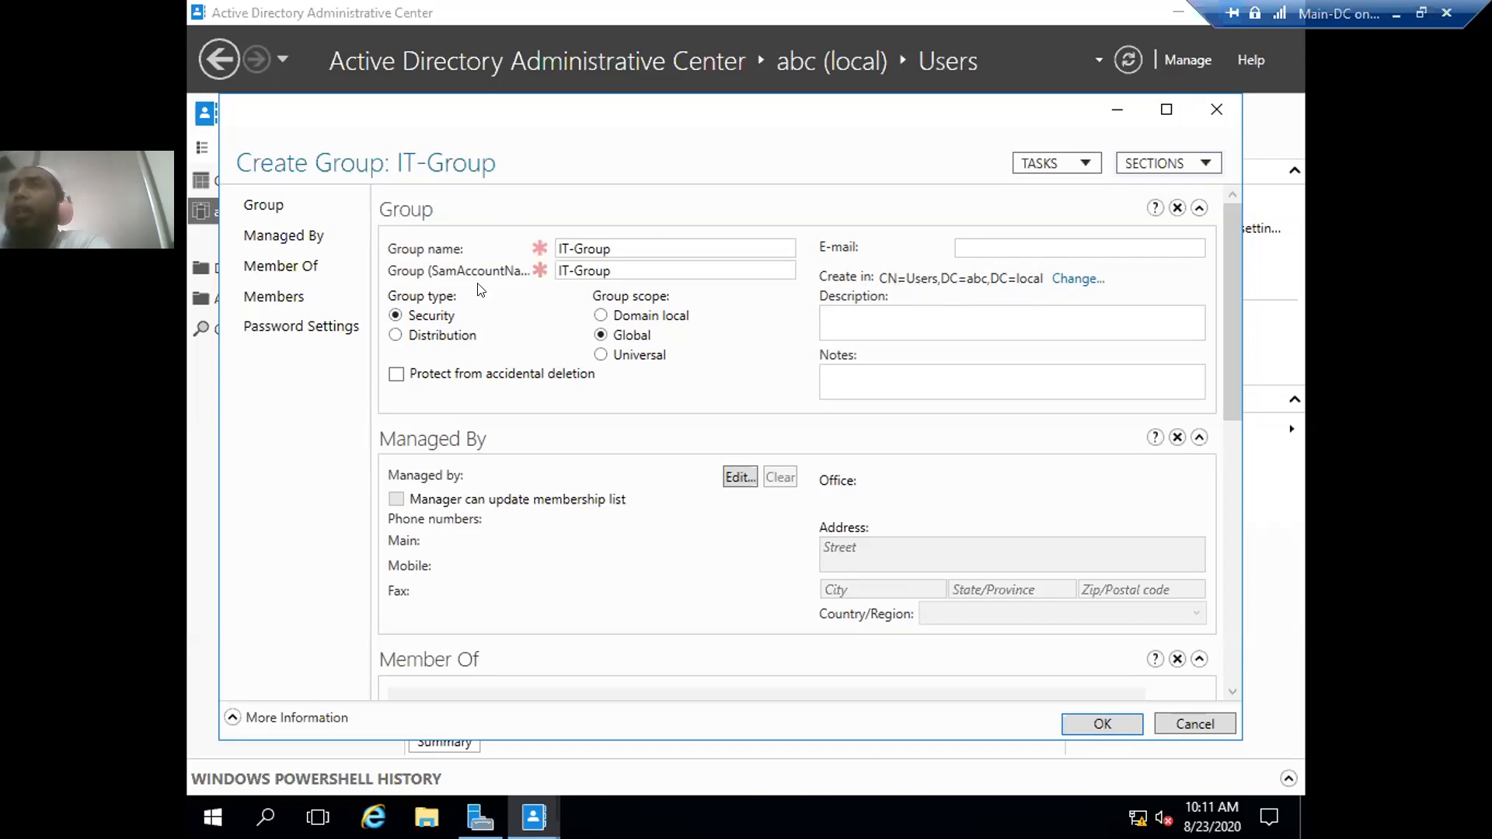
- Launch Active Directory Users and Computers from Server Manager, then return to the IT-Group form
{"action": "left_click", "coordinate": [481, 816]}
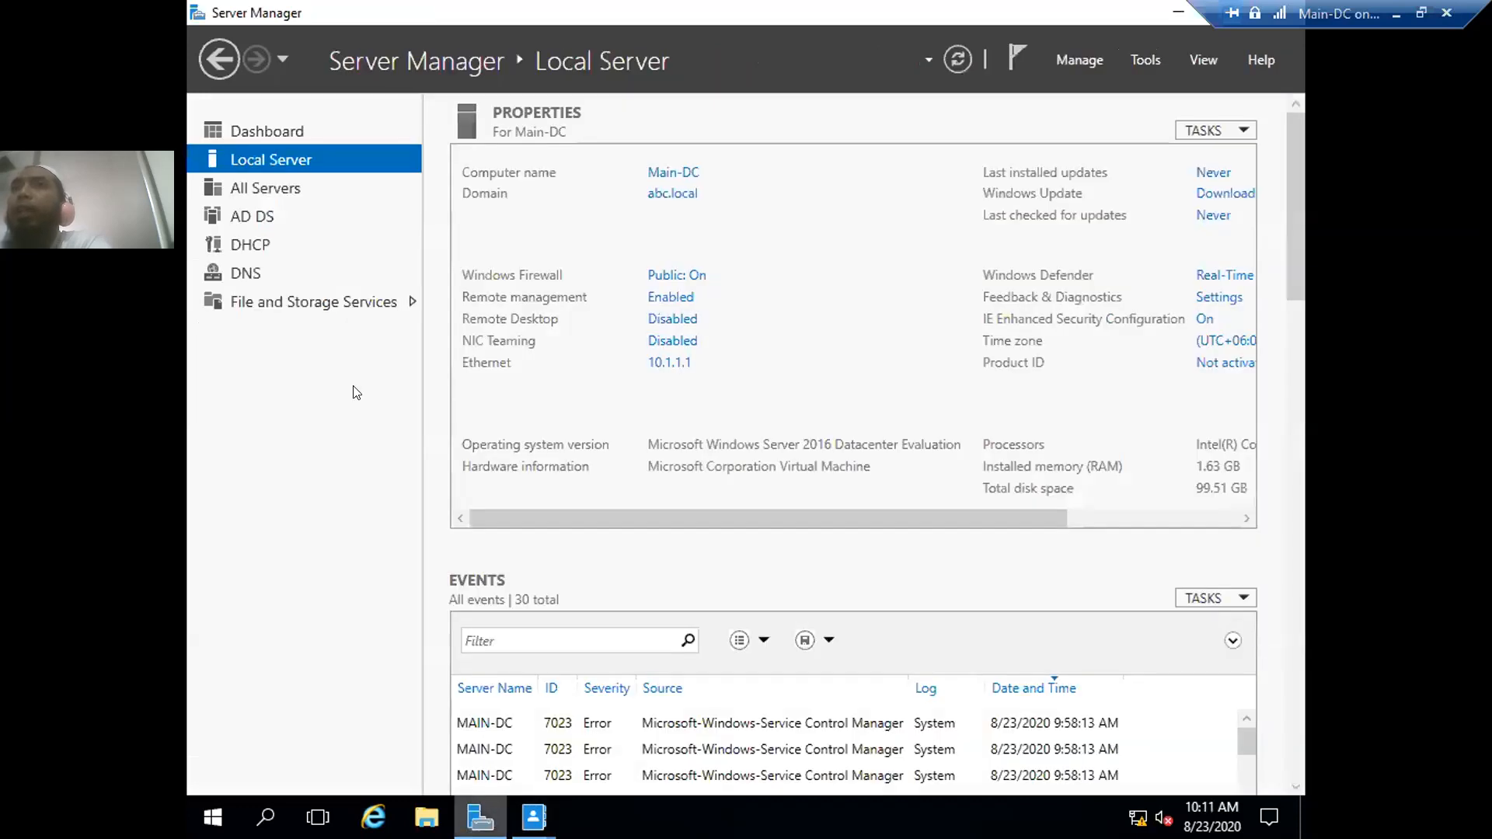
{"action": "left_click", "coordinate": [1141, 58]}
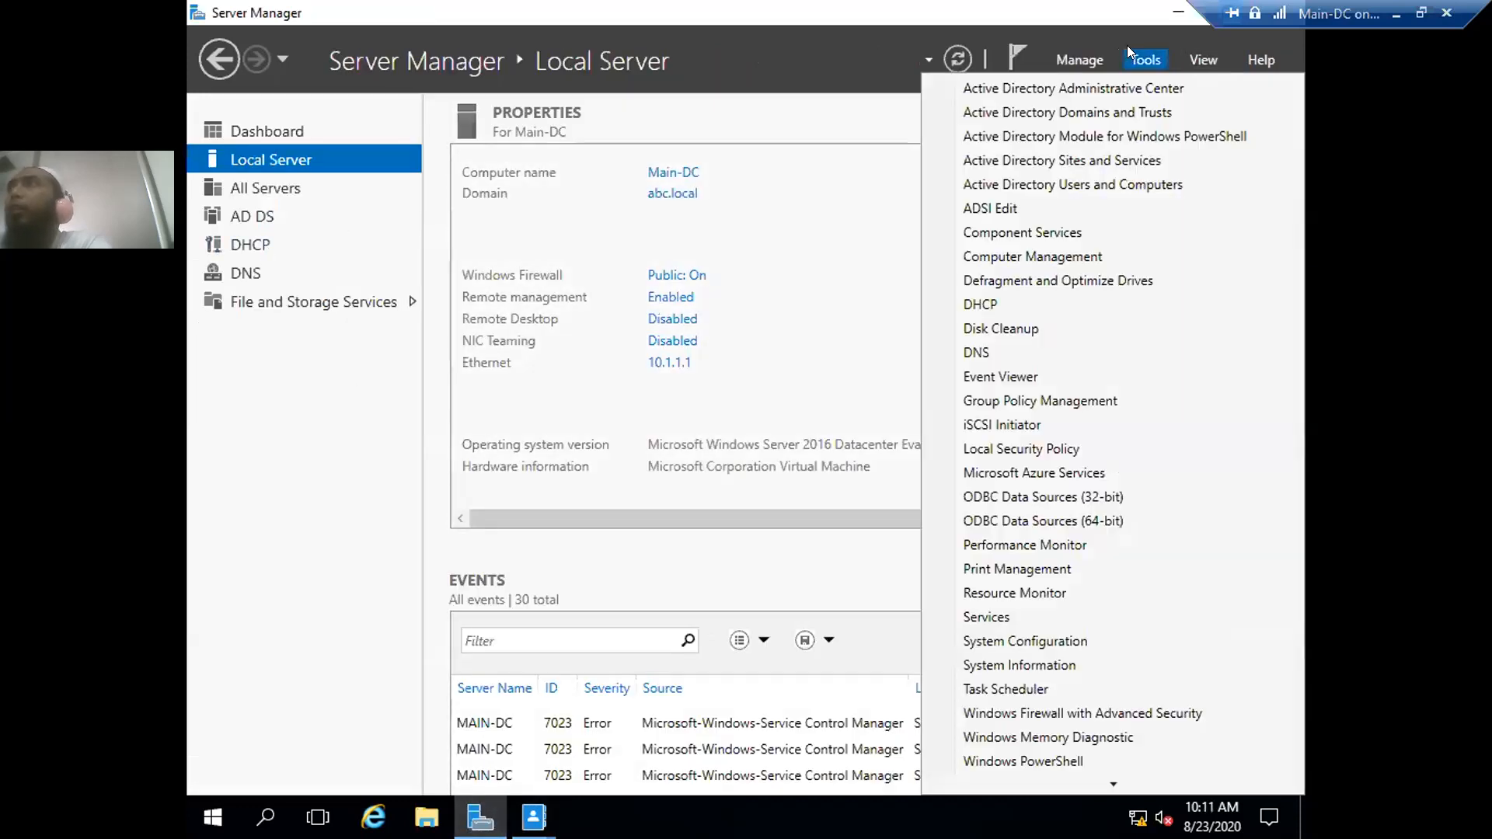
{"action": "left_click", "coordinate": [1041, 182]}
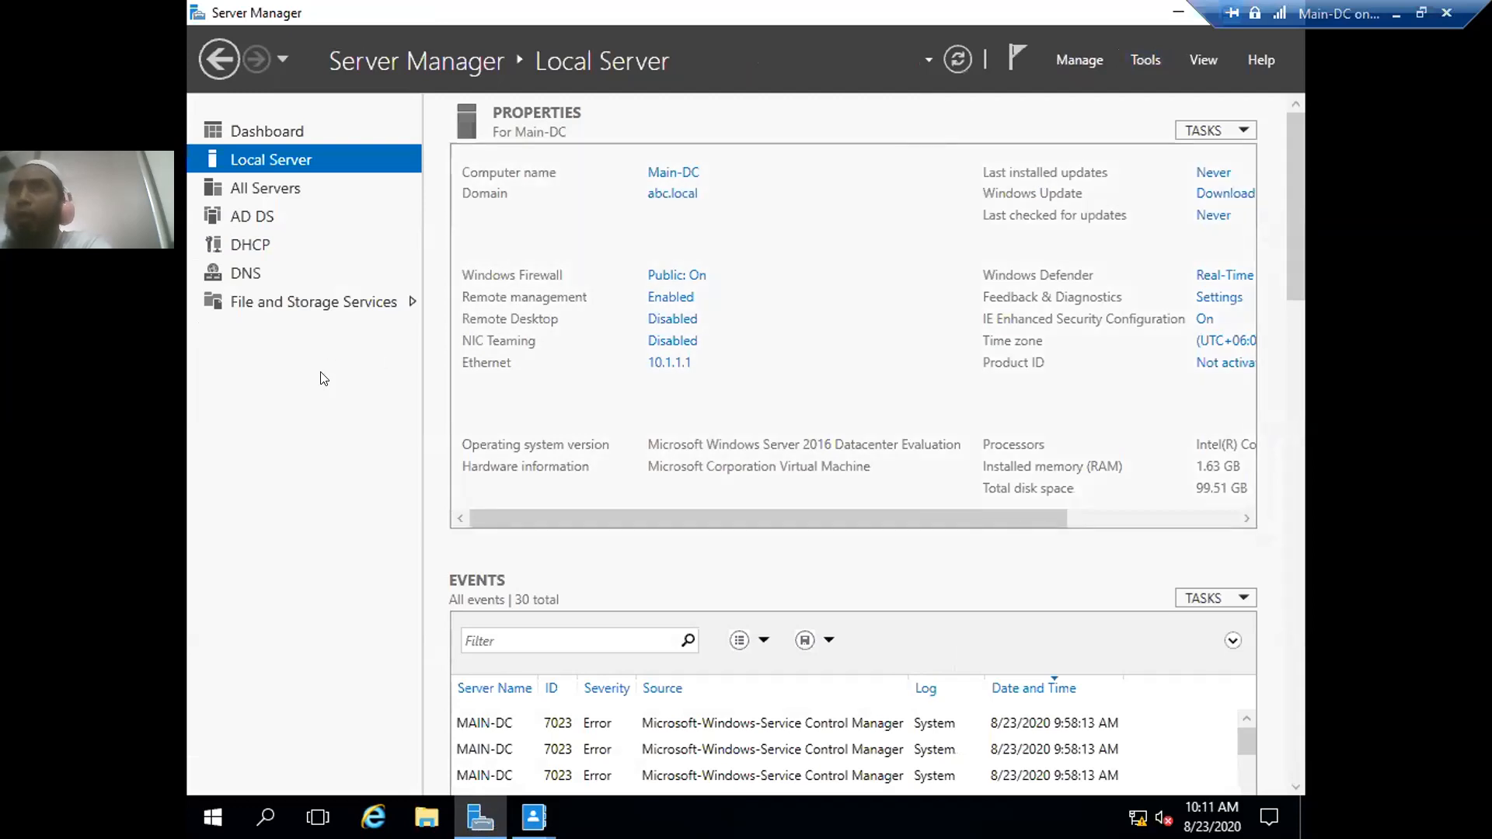
{"action": "left_click", "coordinate": [534, 816]}
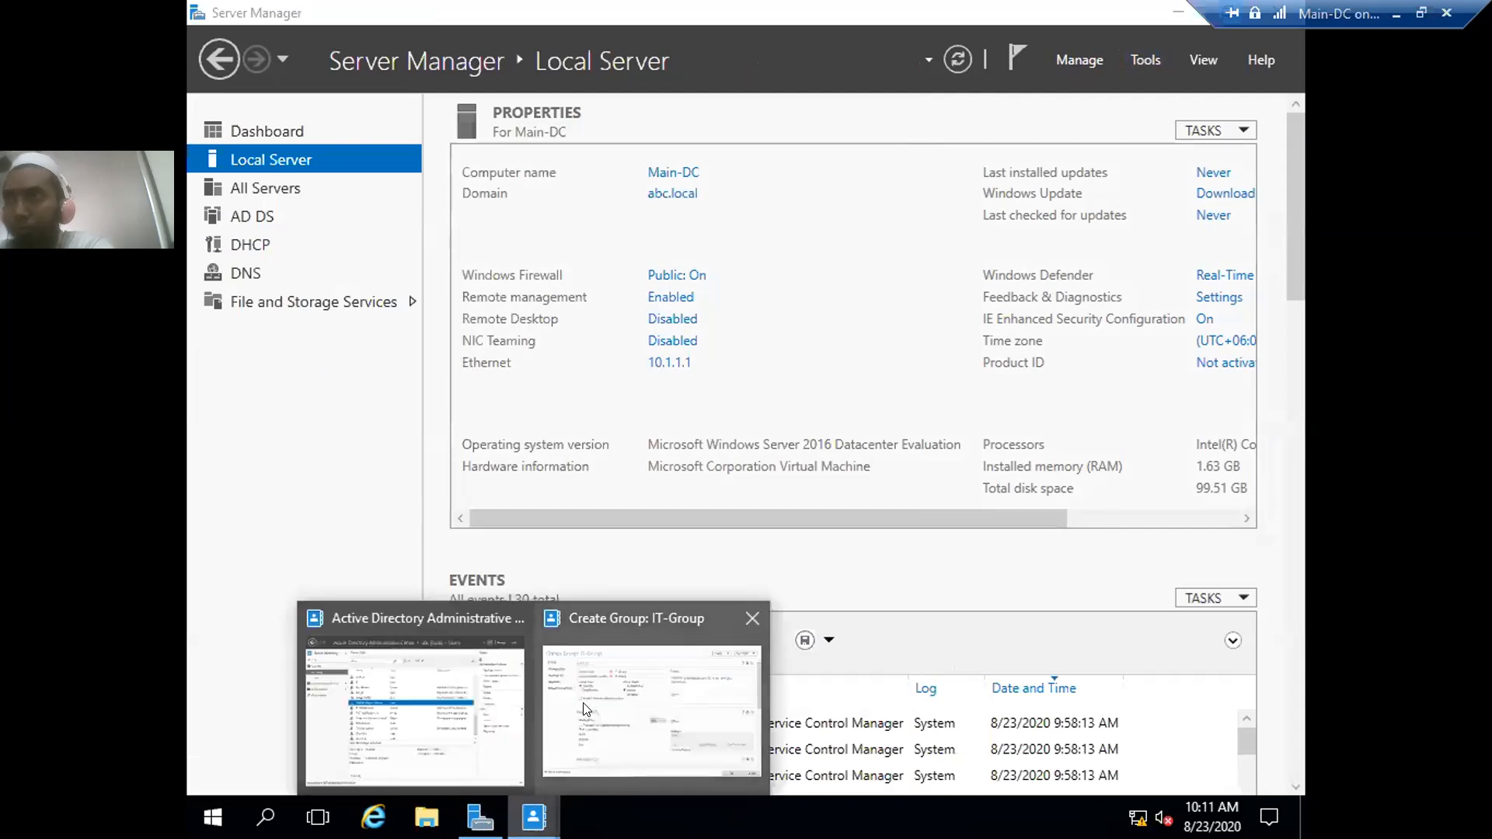
{"action": "left_click", "coordinate": [617, 689]}
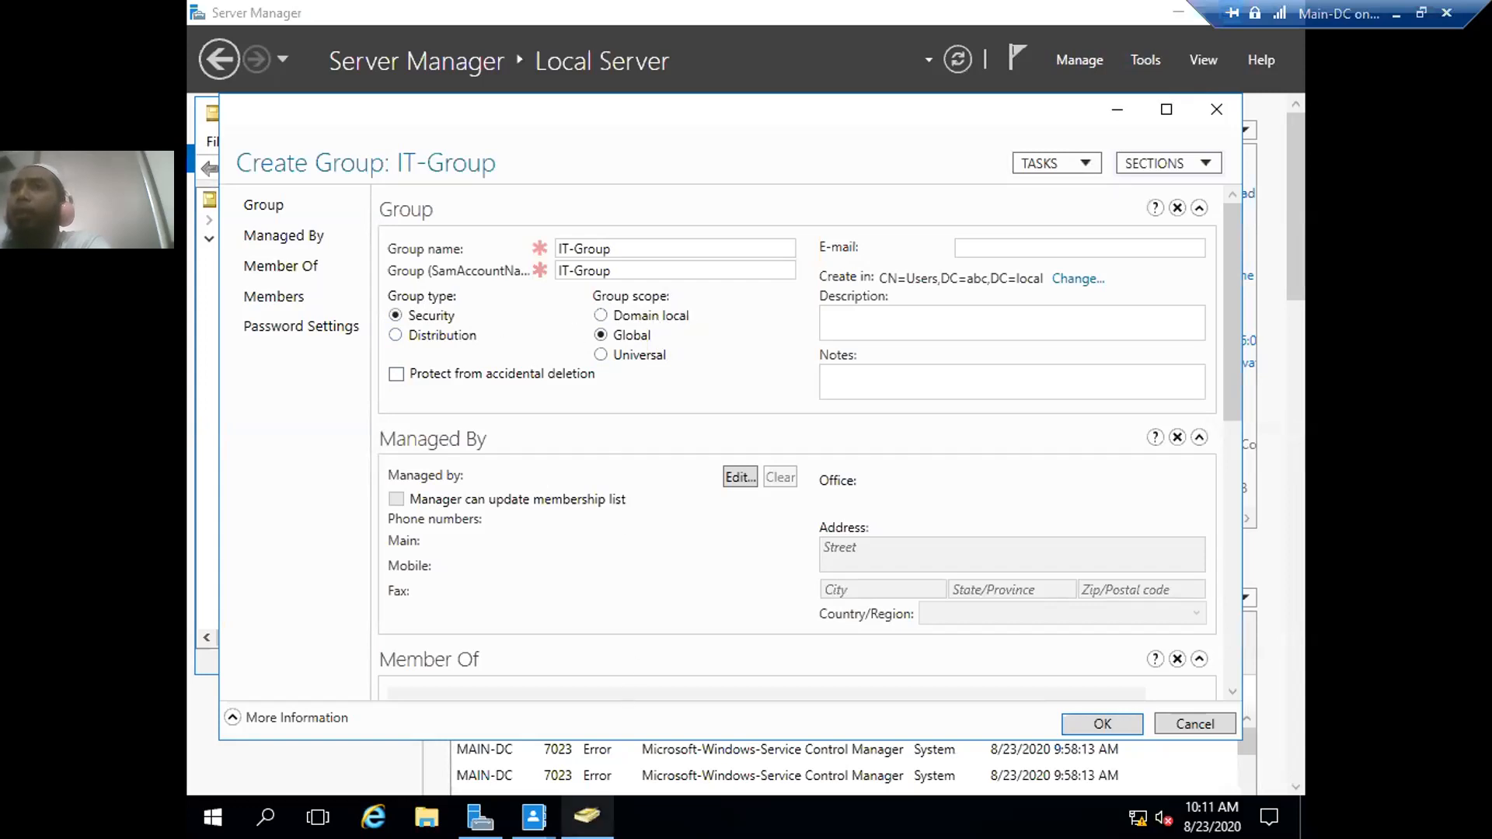
{"action": "left_click", "coordinate": [587, 816]}
{"action": "left_click", "coordinate": [251, 398]}
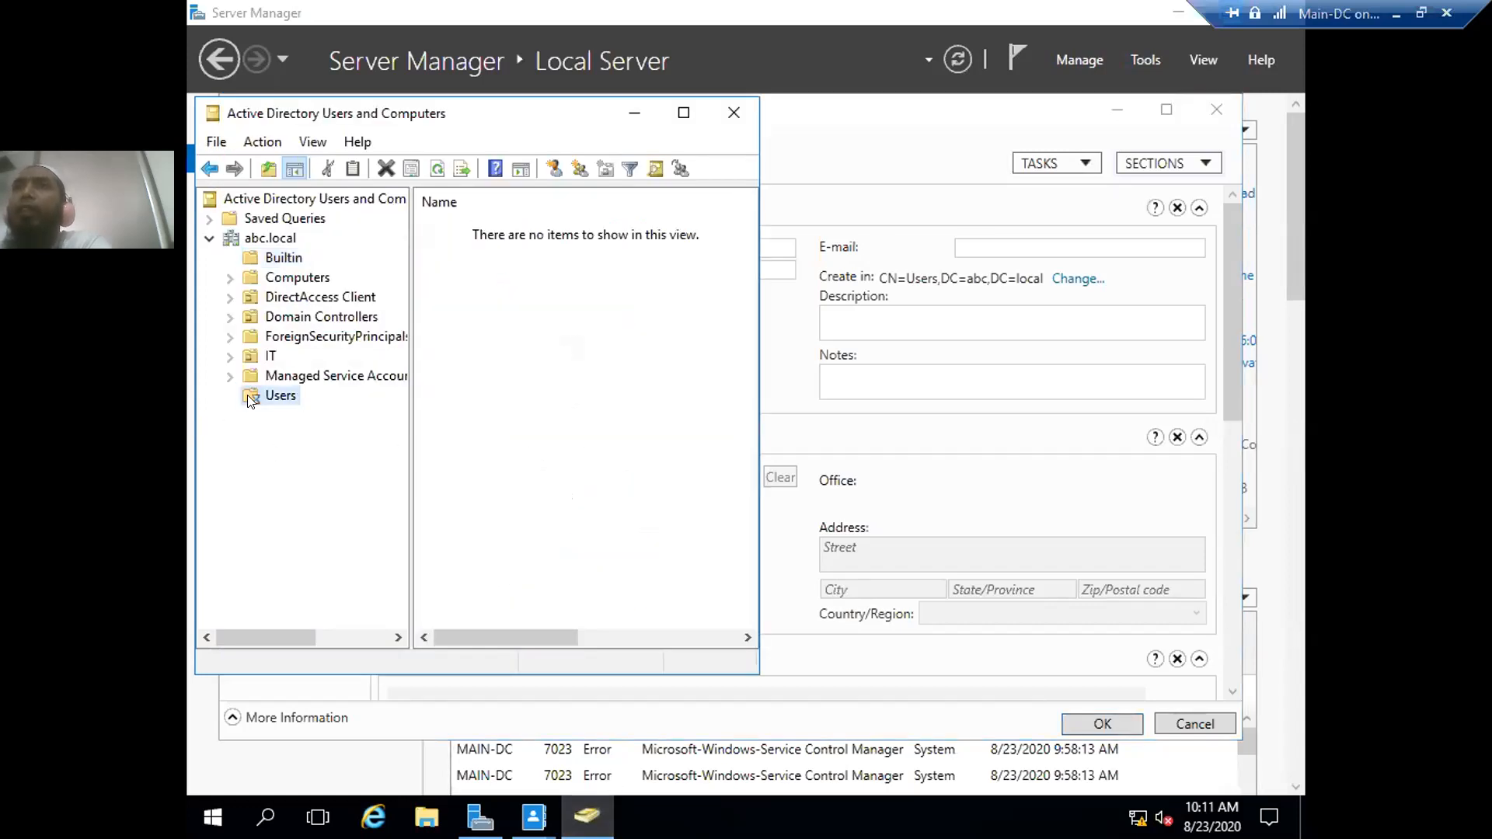
{"action": "scroll", "coordinate": [604, 332], "scroll_direction": "down", "scroll_amount": 4}
{"action": "scroll", "coordinate": [605, 332], "scroll_direction": "up", "scroll_amount": 4}
{"action": "scroll", "coordinate": [591, 373], "scroll_direction": "down", "scroll_amount": 4}
{"action": "scroll", "coordinate": [581, 402], "scroll_direction": "down", "scroll_amount": 1}
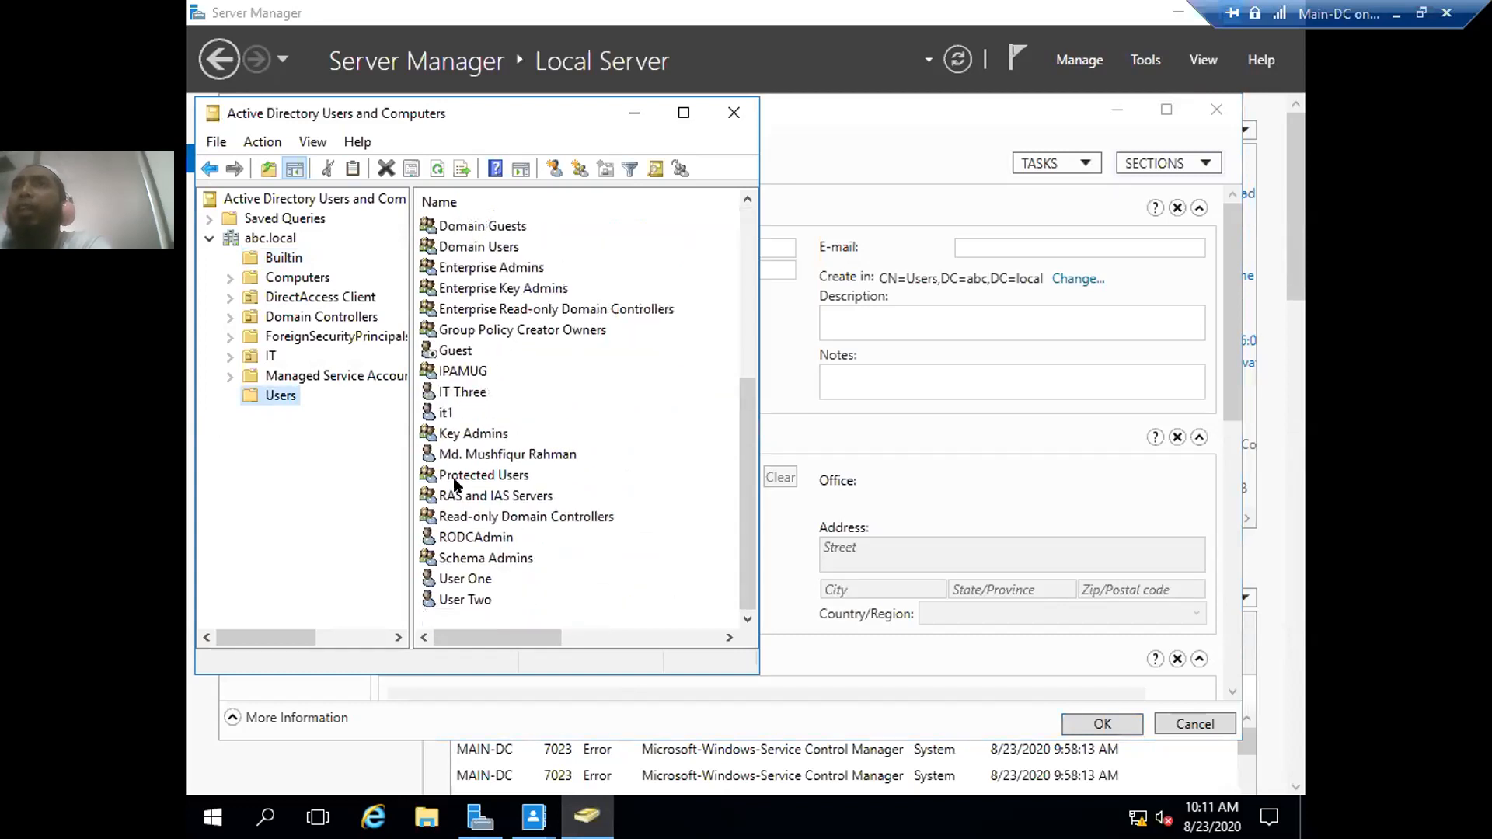
{"action": "left_click", "coordinate": [426, 376]}
{"action": "left_click", "coordinate": [429, 339]}
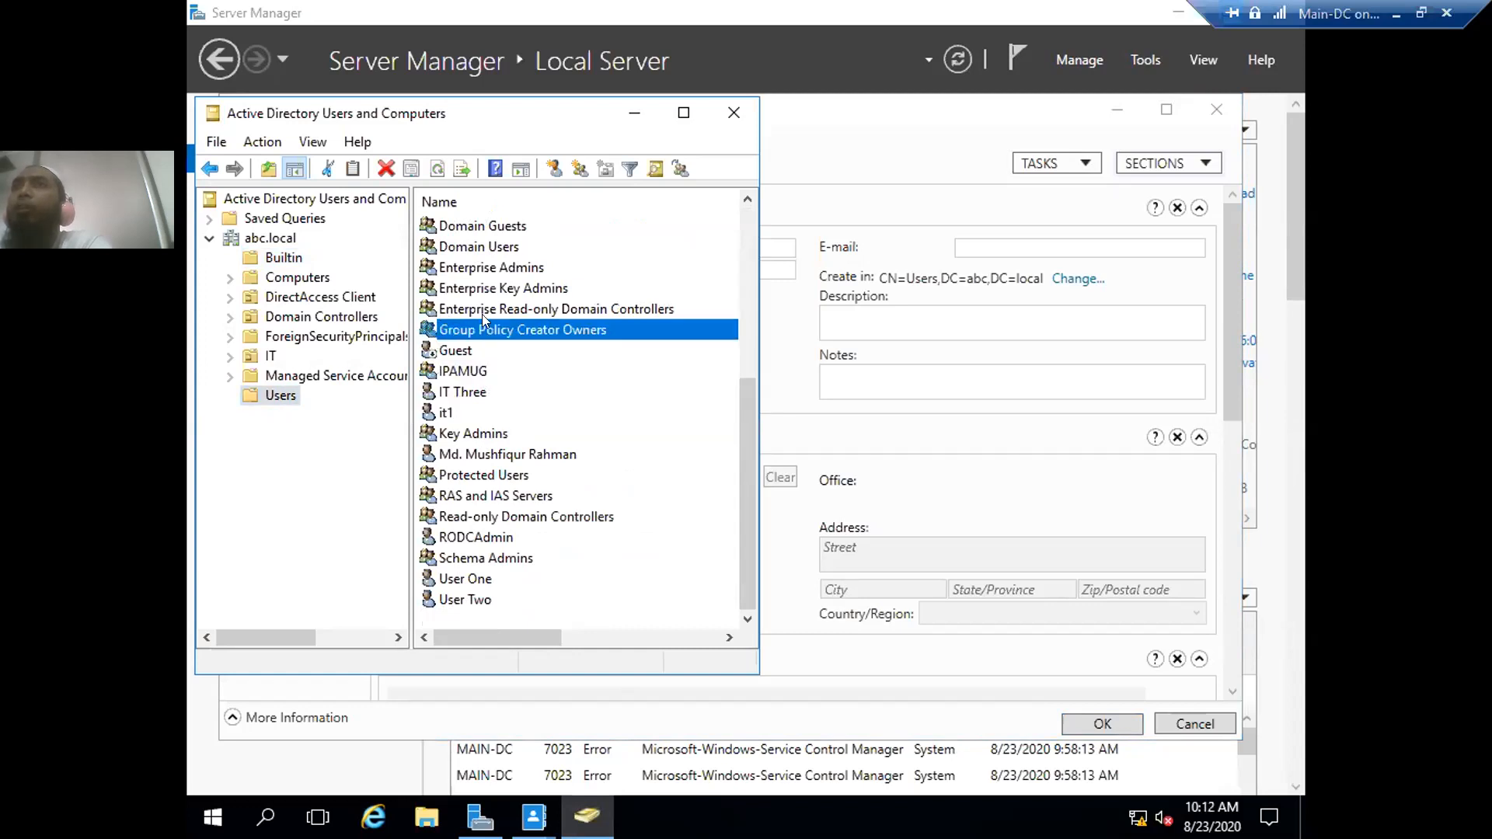
{"action": "left_click", "coordinate": [634, 113]}
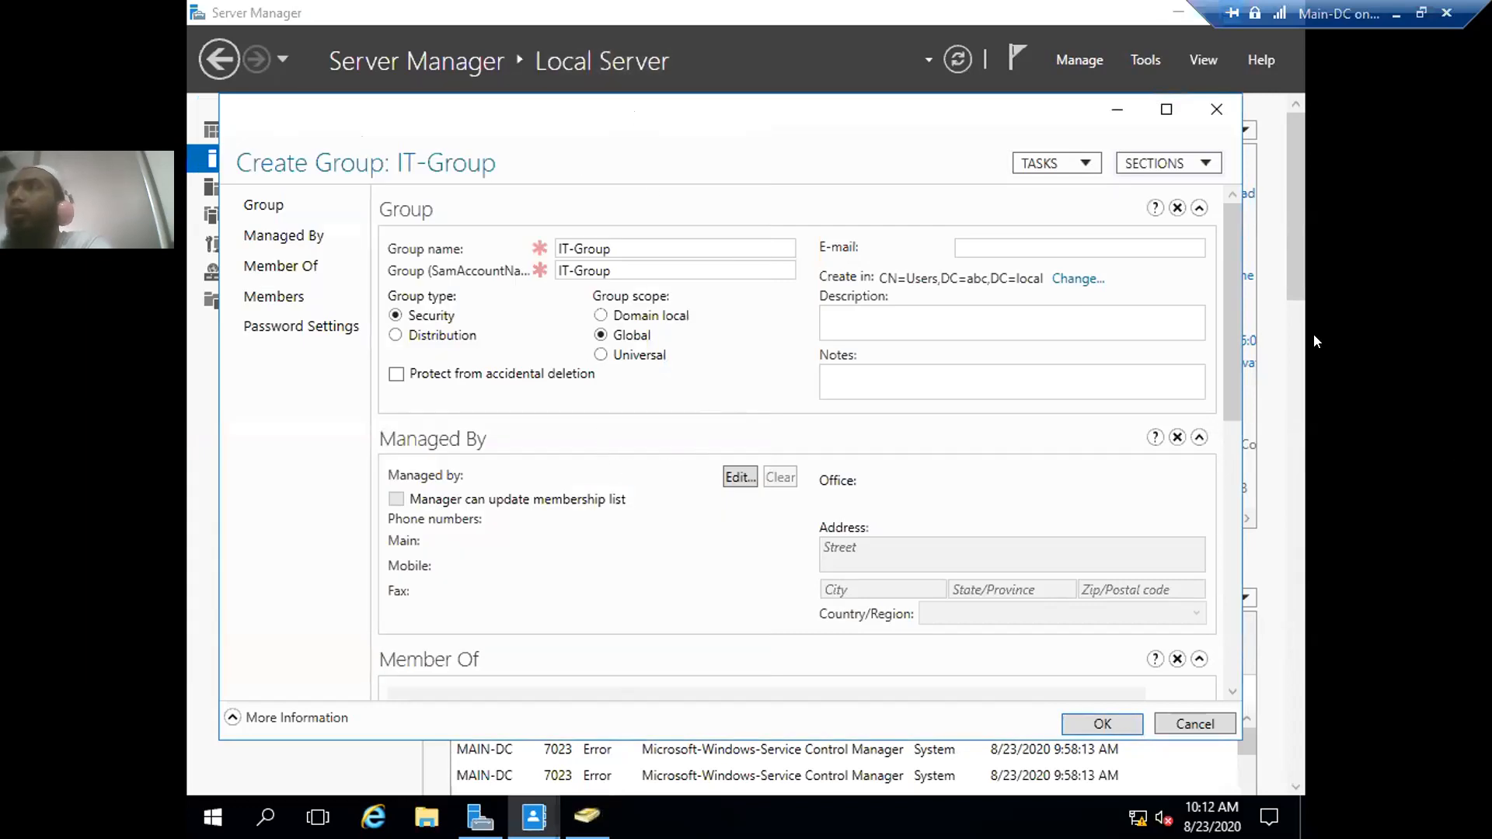
- Review the IT-Group form's Managed By, Member Of, Members and Password Settings sections, all left empty
{"action": "left_click_drag", "start_coordinate": [1227, 302], "coordinate": [1231, 268]}
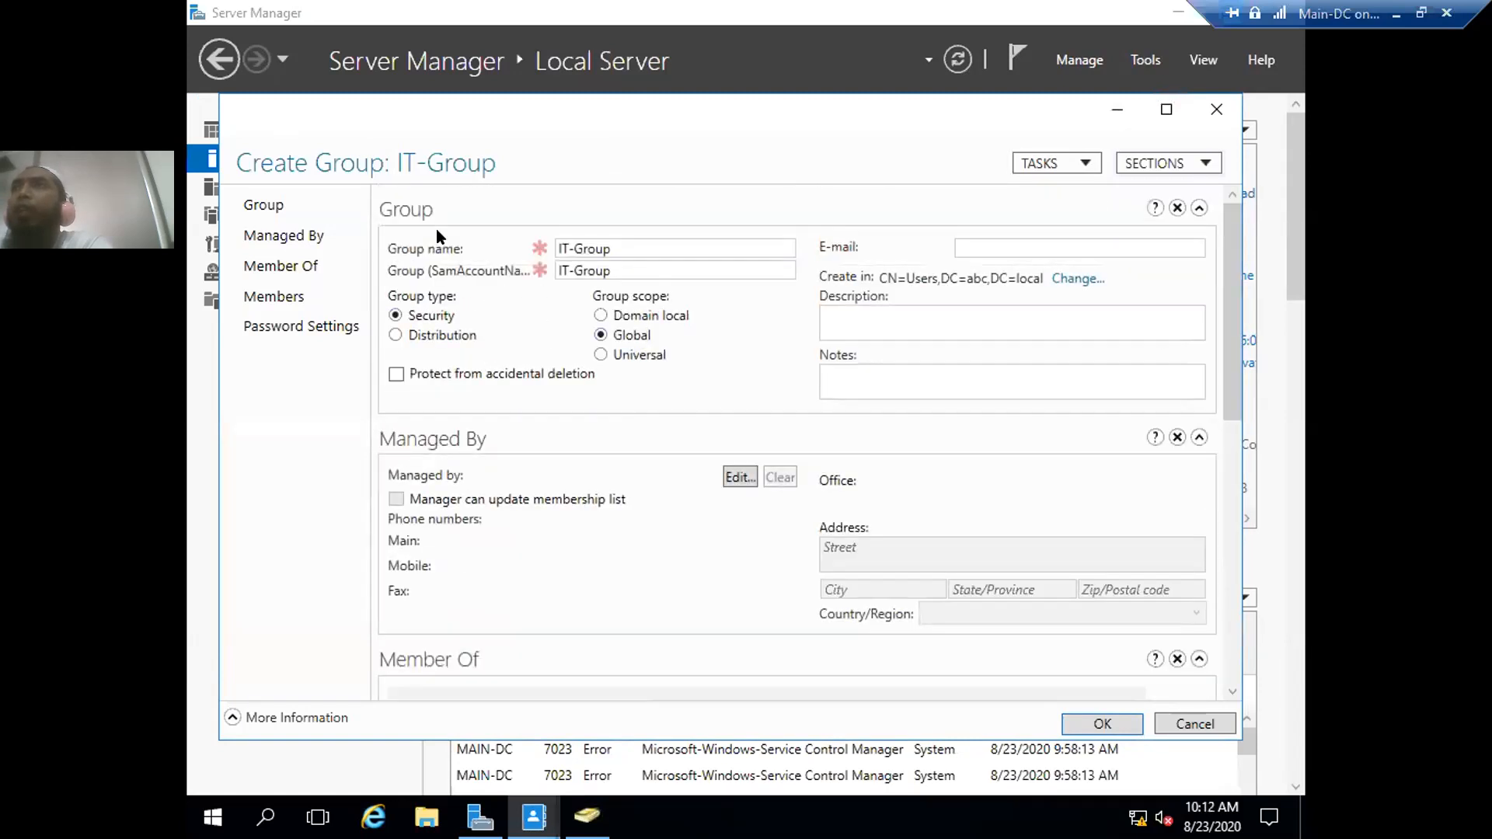
{"action": "left_click_drag", "start_coordinate": [1227, 356], "coordinate": [1239, 498]}
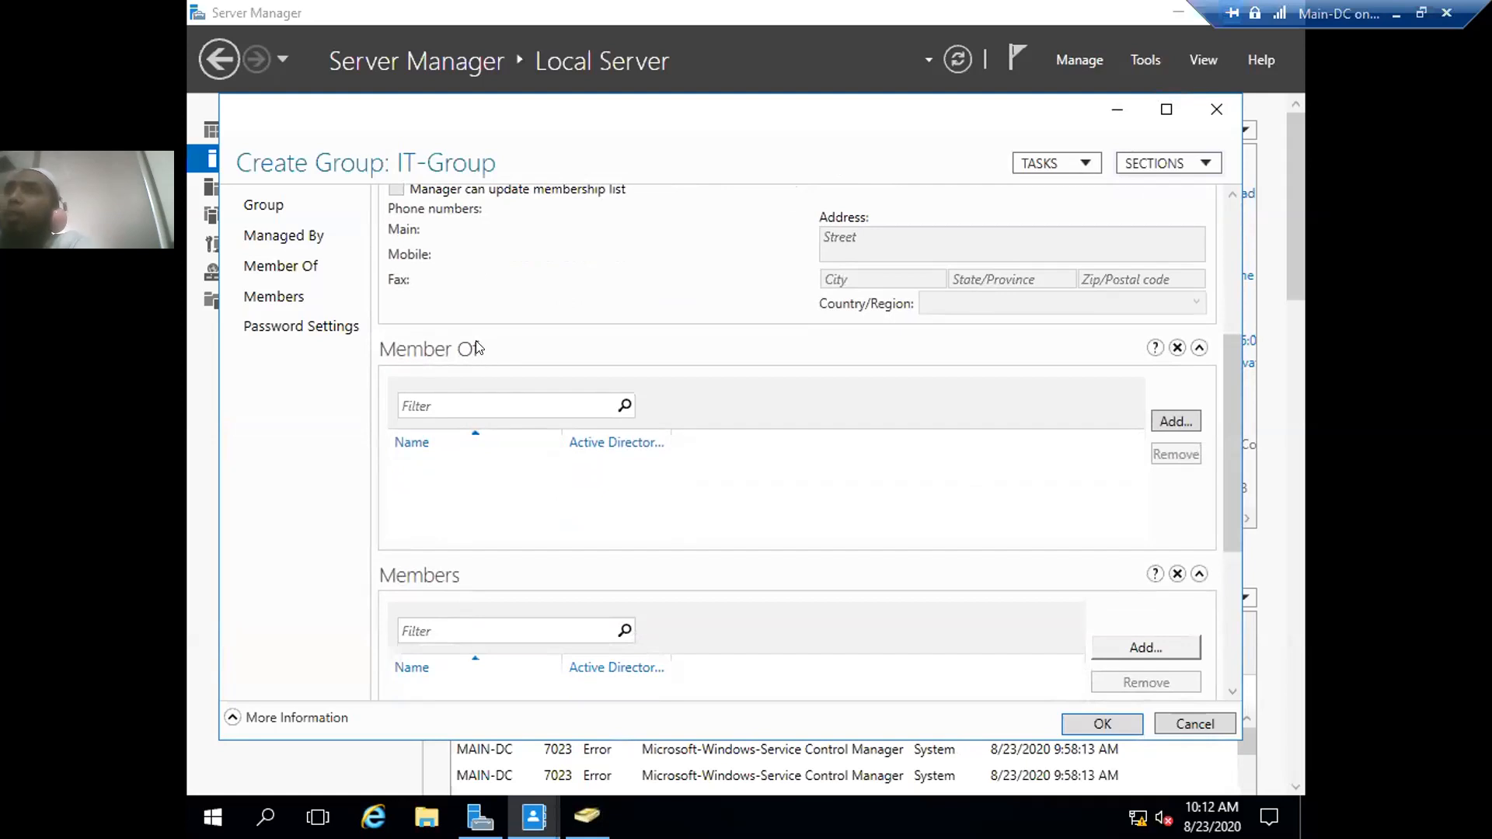
{"action": "scroll", "coordinate": [574, 268], "scroll_direction": "up", "scroll_amount": 5}
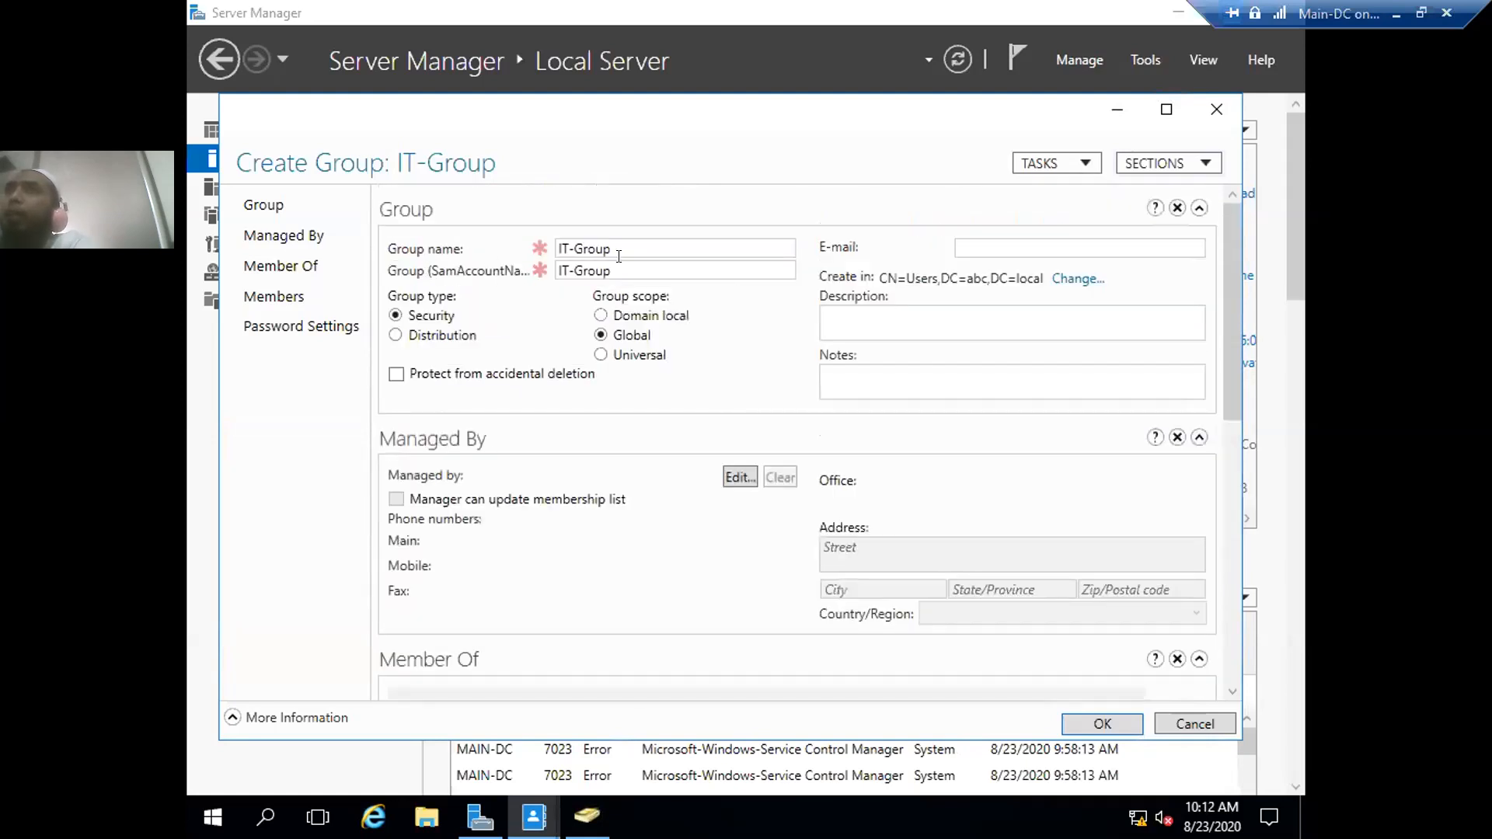
{"action": "scroll", "coordinate": [597, 513], "scroll_direction": "down", "scroll_amount": 3}
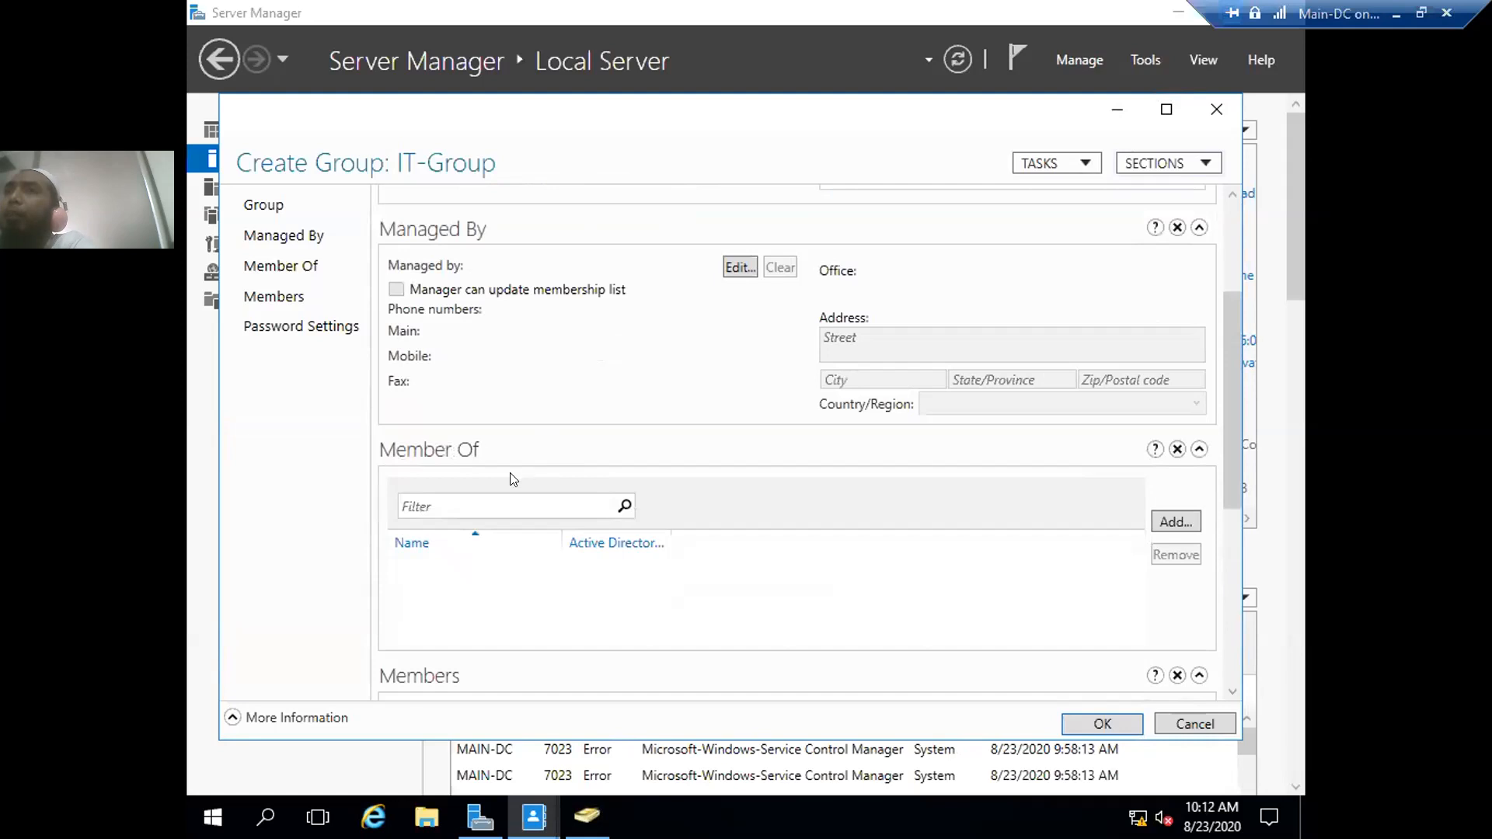
{"action": "scroll", "coordinate": [469, 506], "scroll_direction": "down", "scroll_amount": 1}
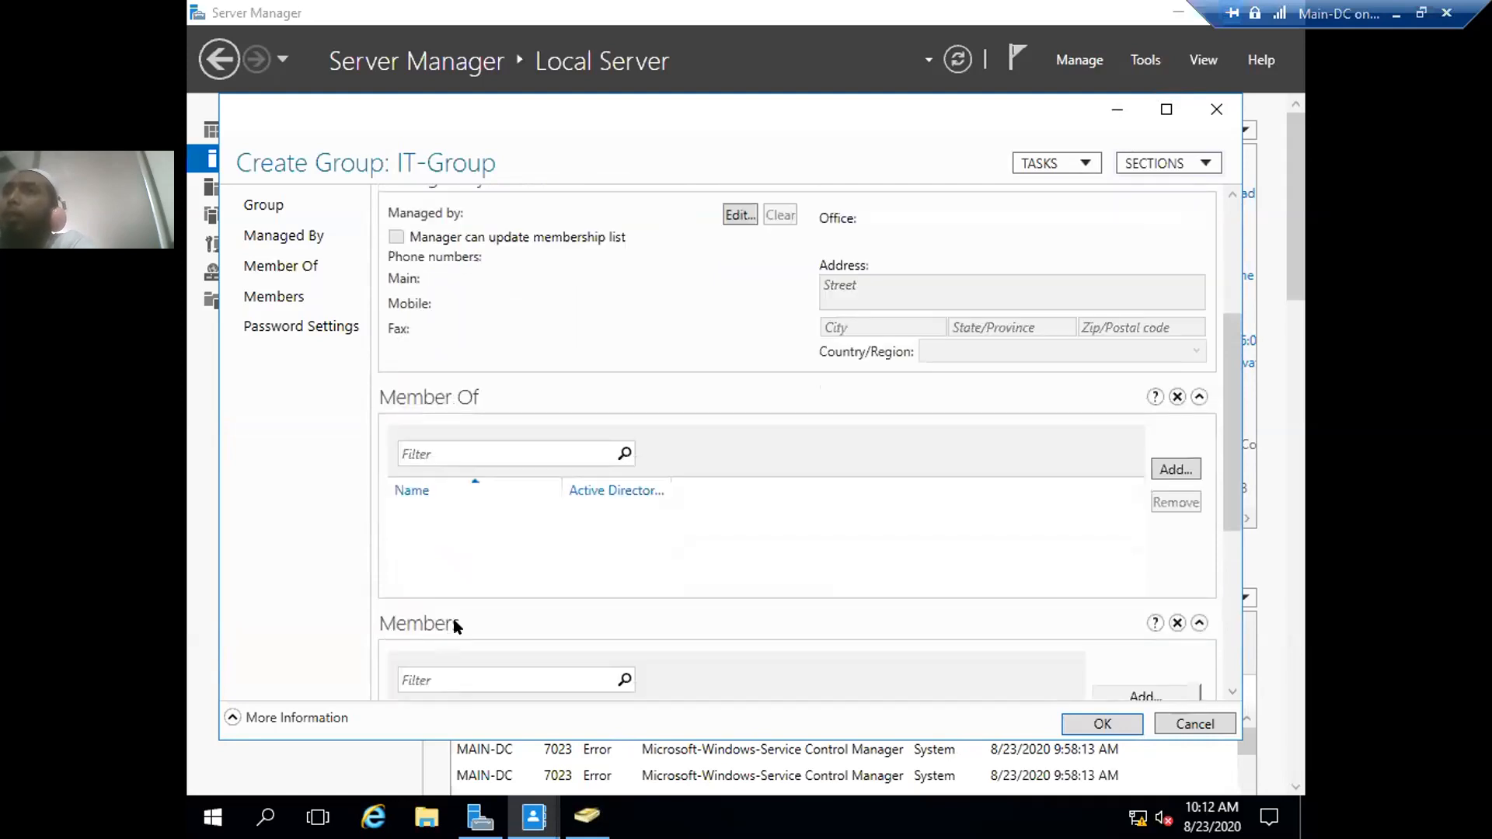
{"action": "scroll", "coordinate": [638, 400], "scroll_direction": "up", "scroll_amount": 3}
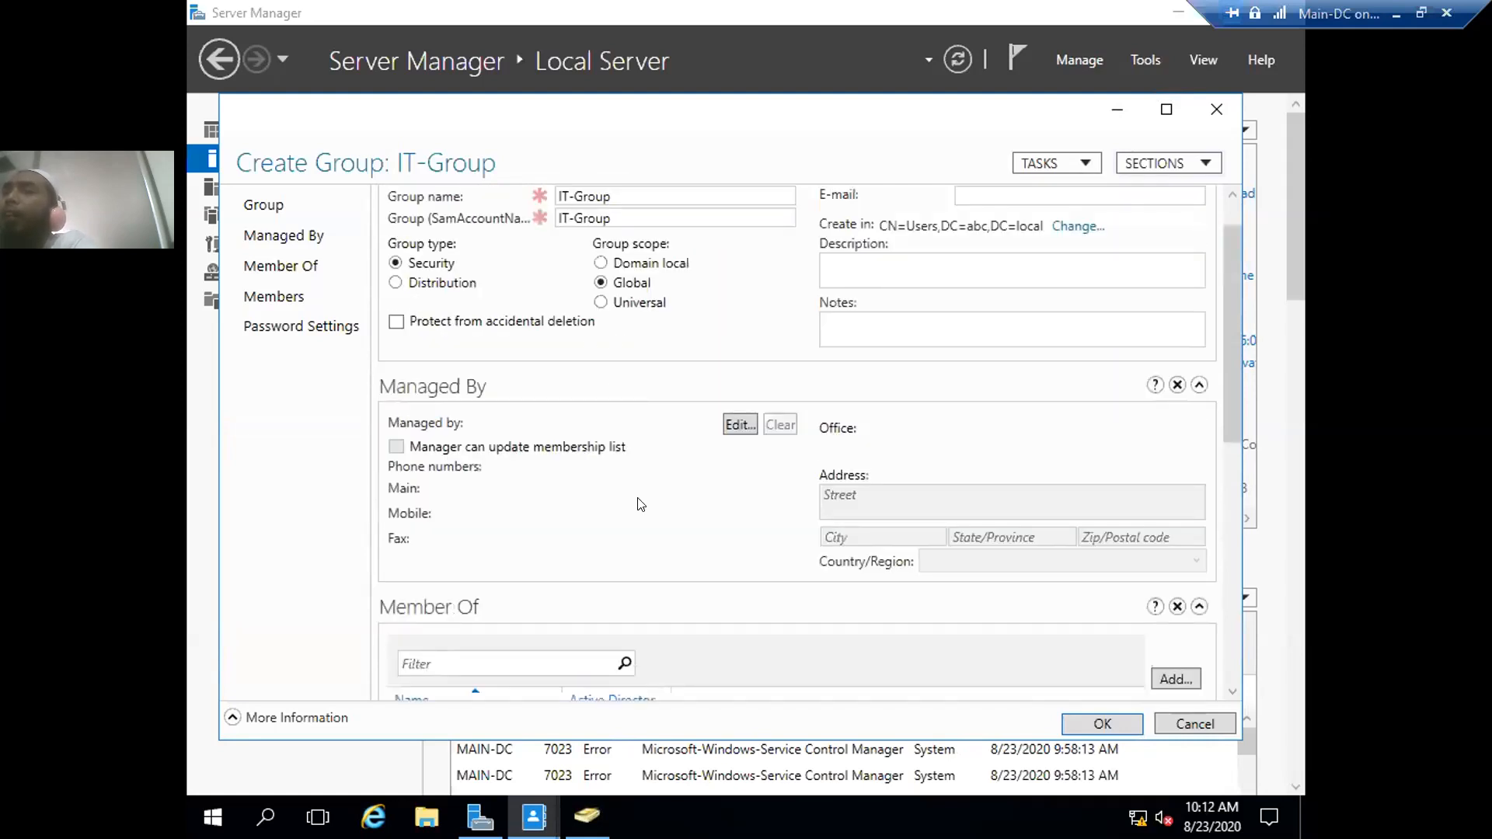
{"action": "scroll", "coordinate": [640, 513], "scroll_direction": "down", "scroll_amount": 2}
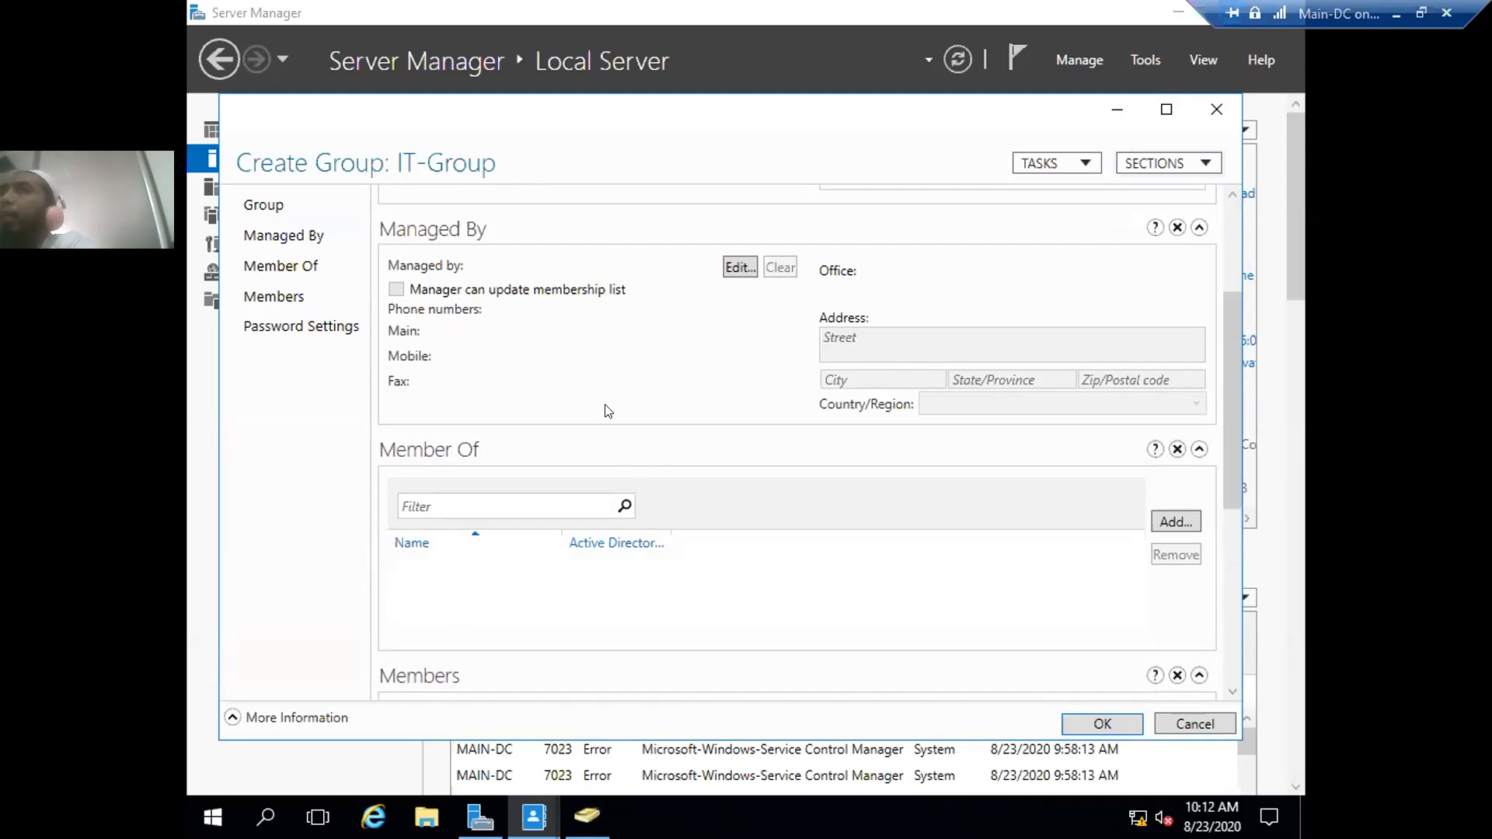
{"action": "scroll", "coordinate": [607, 411], "scroll_direction": "up", "scroll_amount": 1}
{"action": "scroll", "coordinate": [607, 411], "scroll_direction": "down", "scroll_amount": 2}
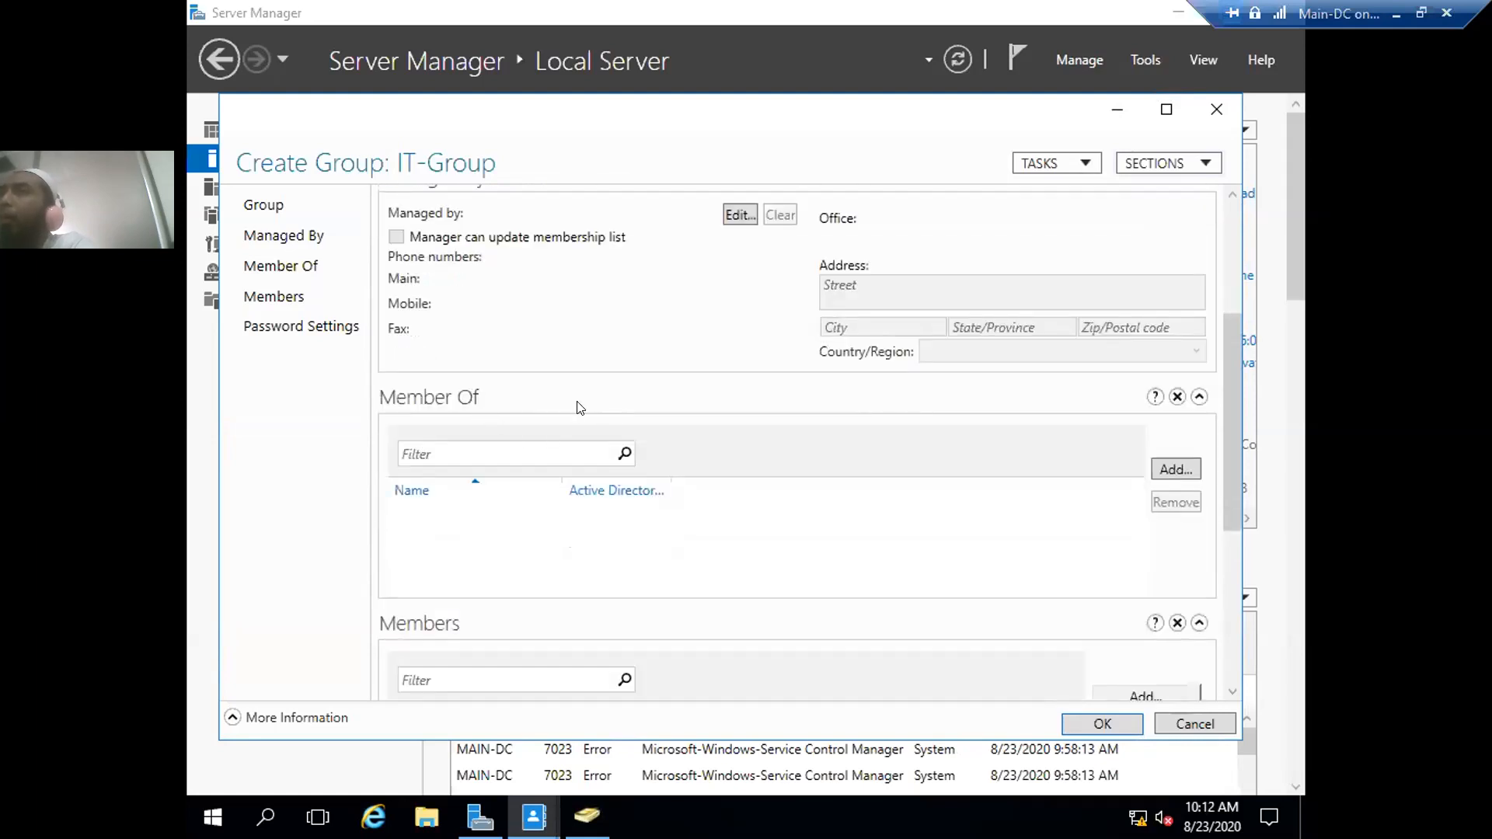
{"action": "scroll", "coordinate": [579, 407], "scroll_direction": "down", "scroll_amount": 1}
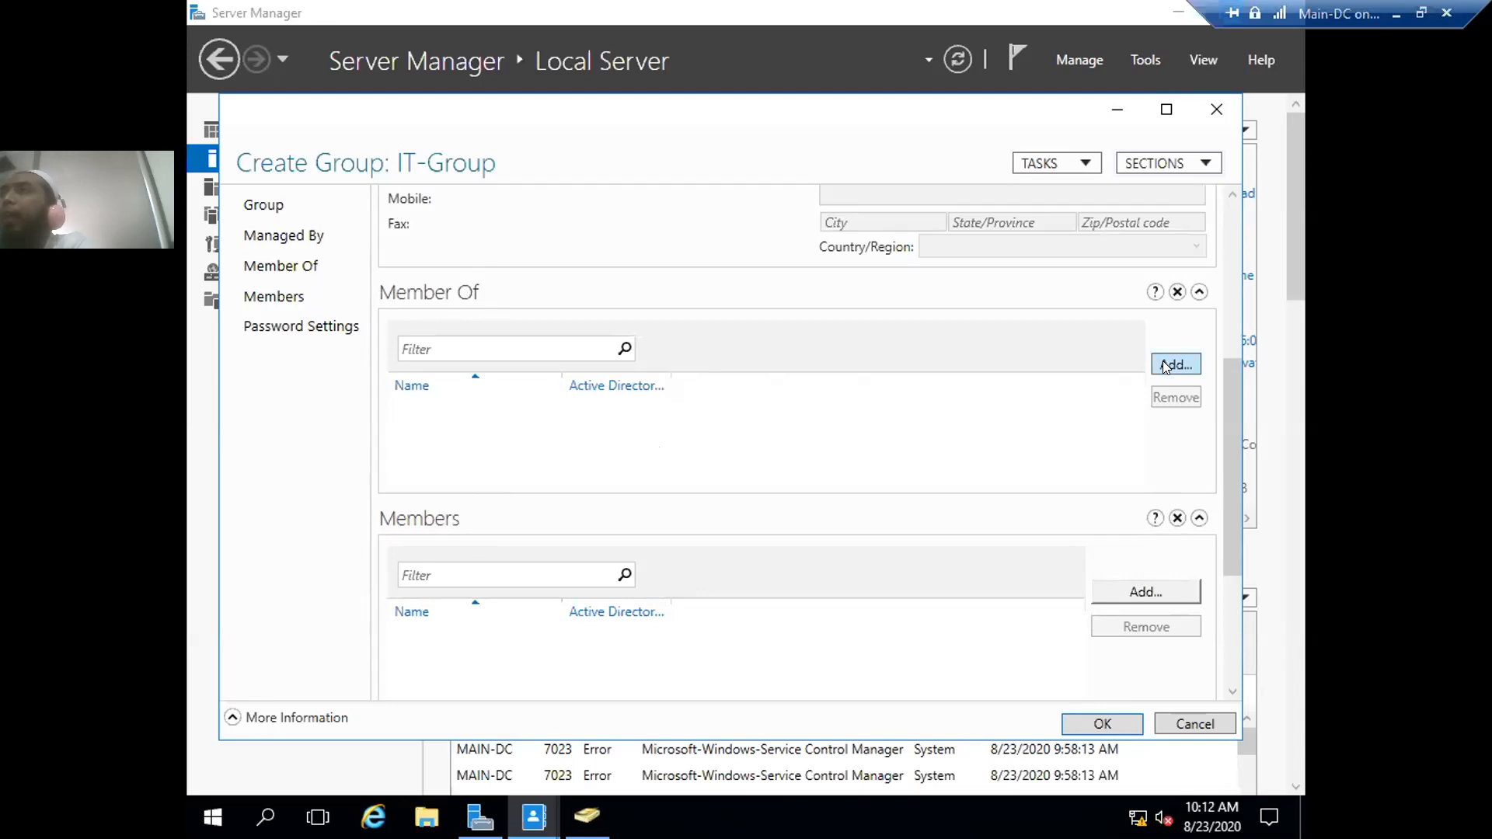
{"action": "left_click_drag", "start_coordinate": [1231, 388], "coordinate": [1225, 529]}
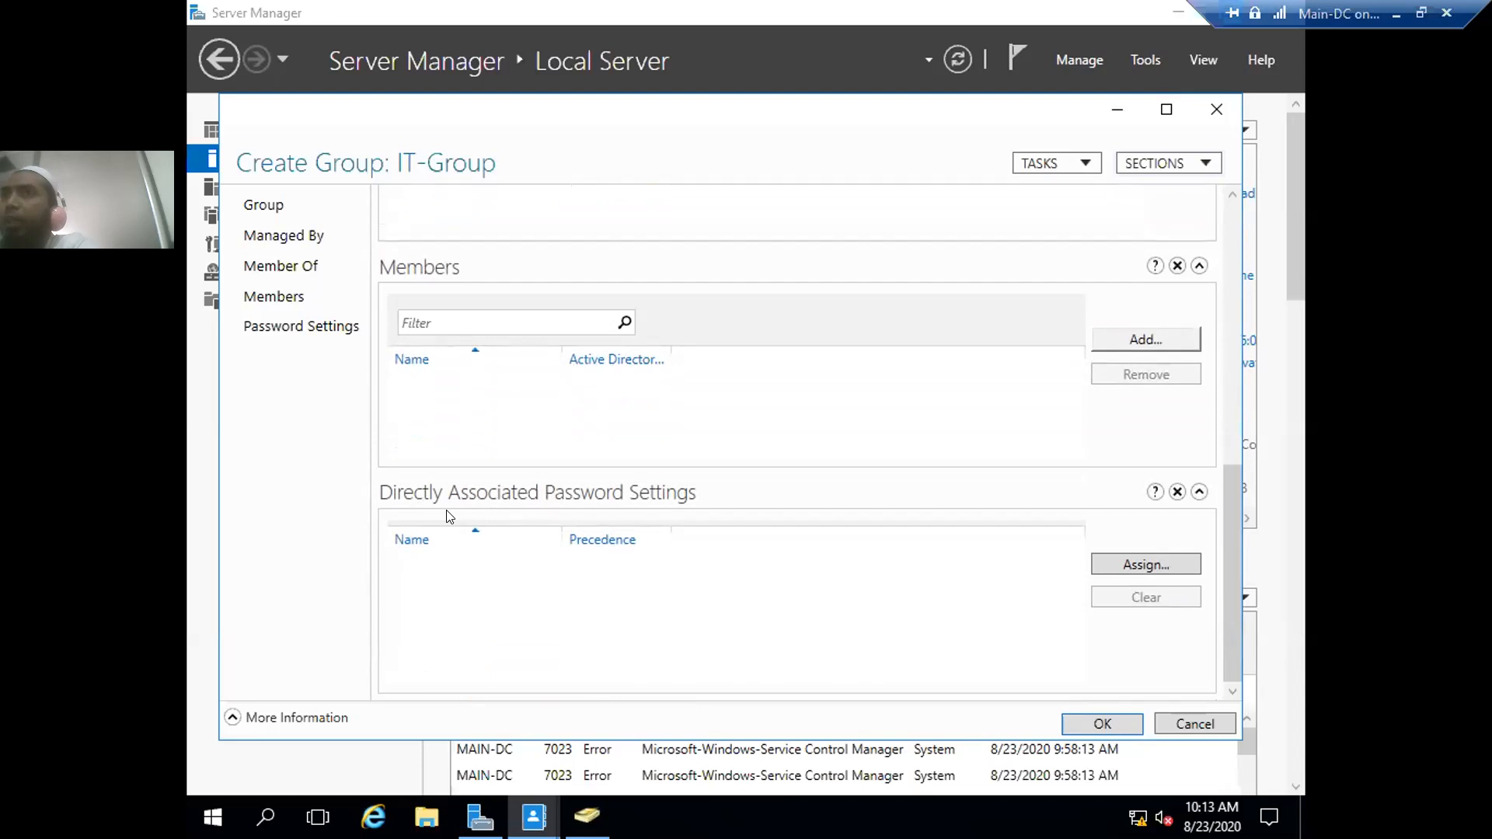
- Cancel the password settings picker without assigning one and save IT-Group
{"action": "left_click", "coordinate": [1111, 560]}
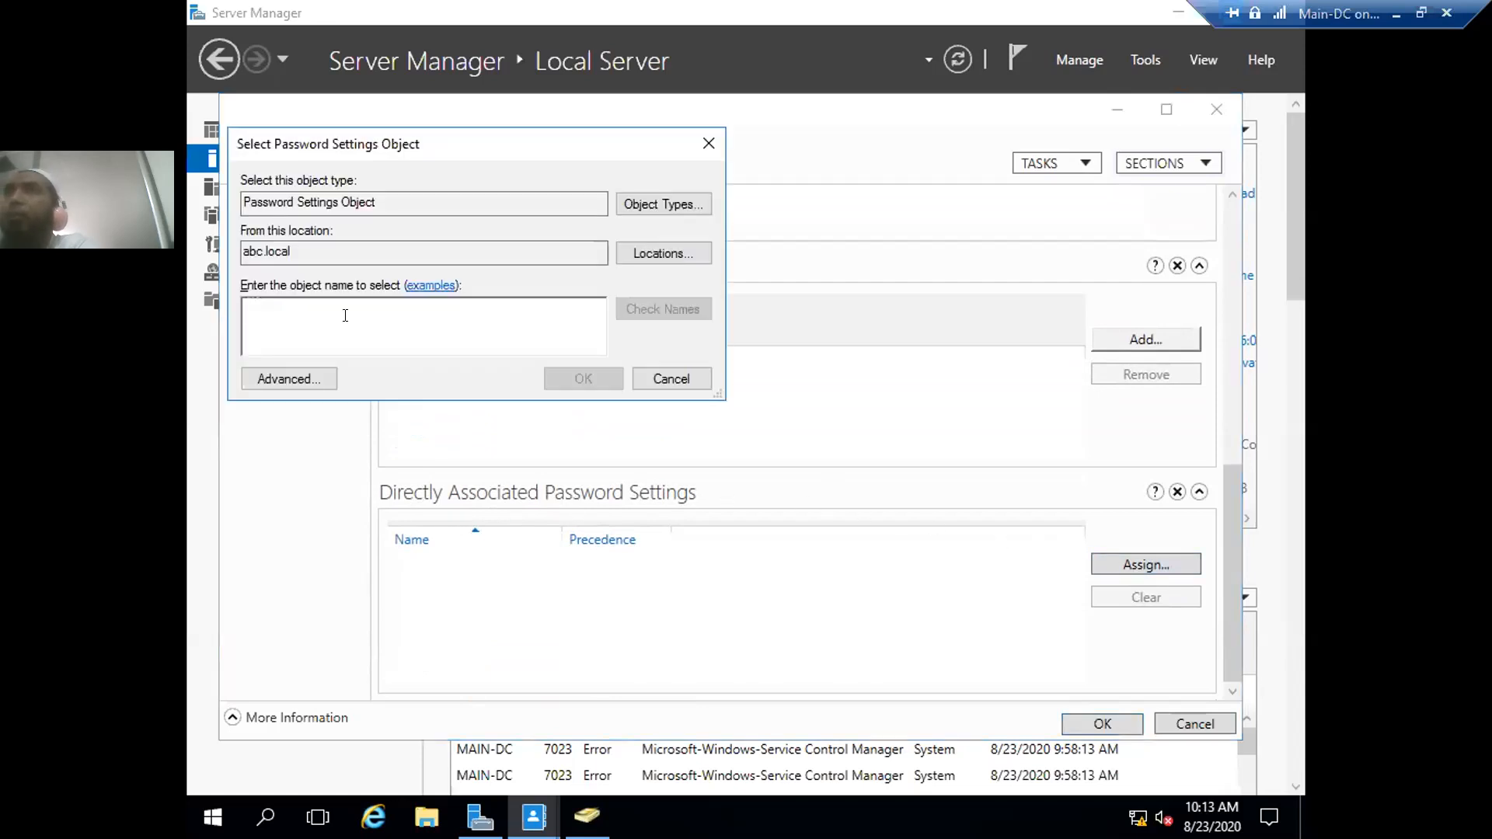
{"action": "key", "text": "Escape"}
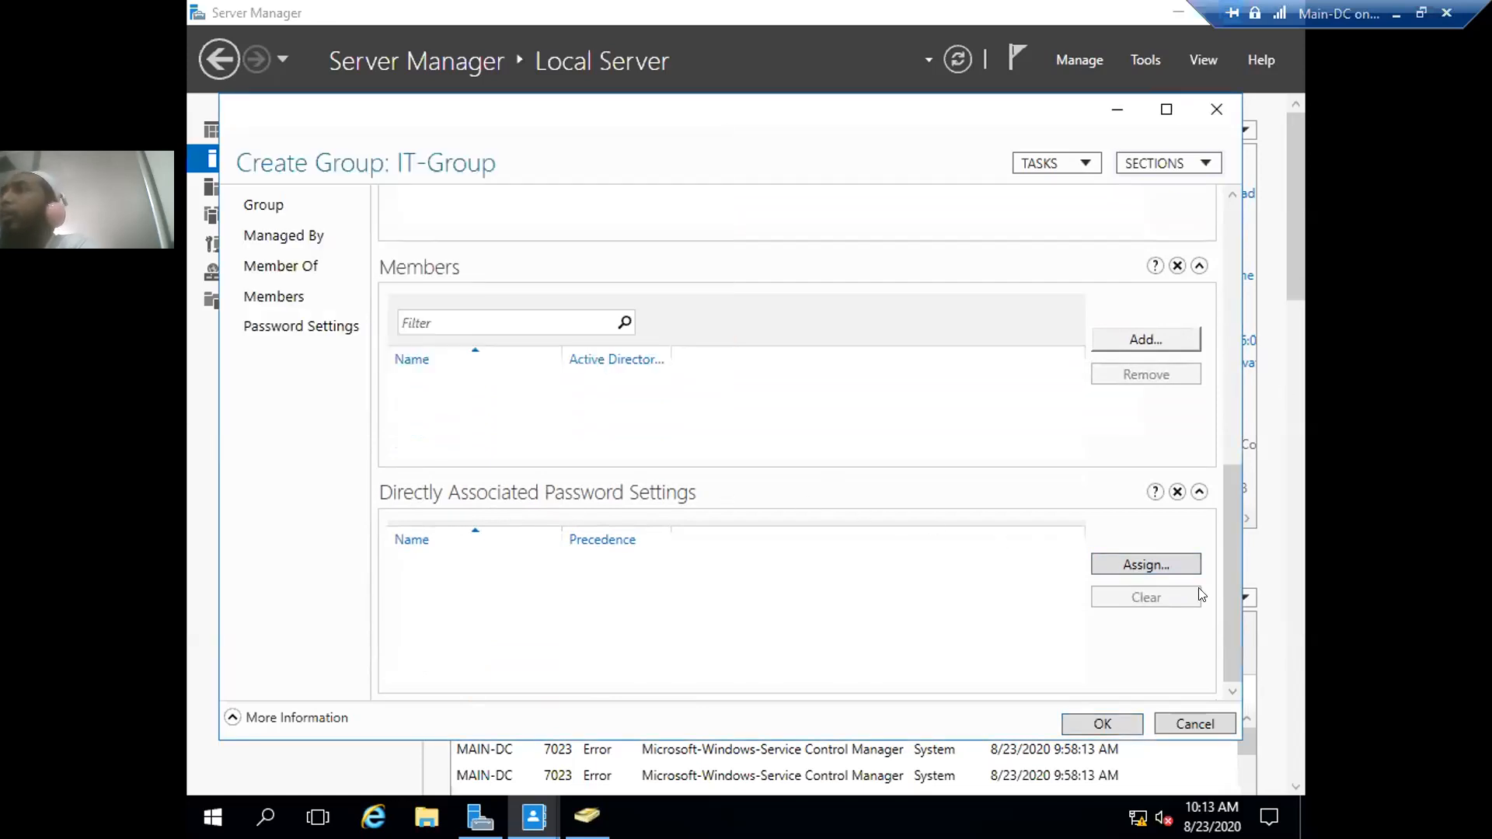
{"action": "left_click", "coordinate": [1107, 724]}
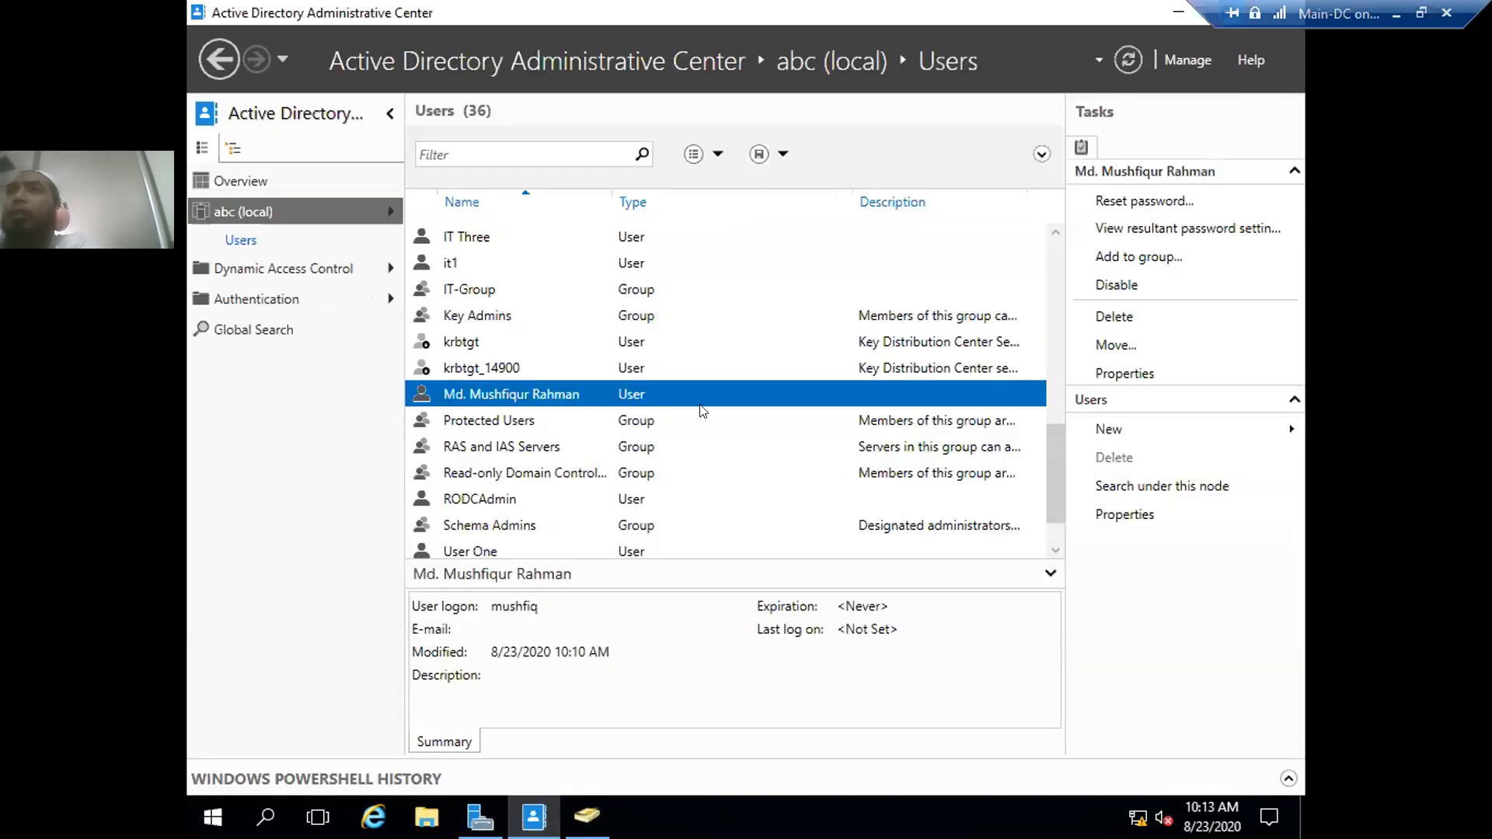
{"action": "left_click", "coordinate": [462, 290]}
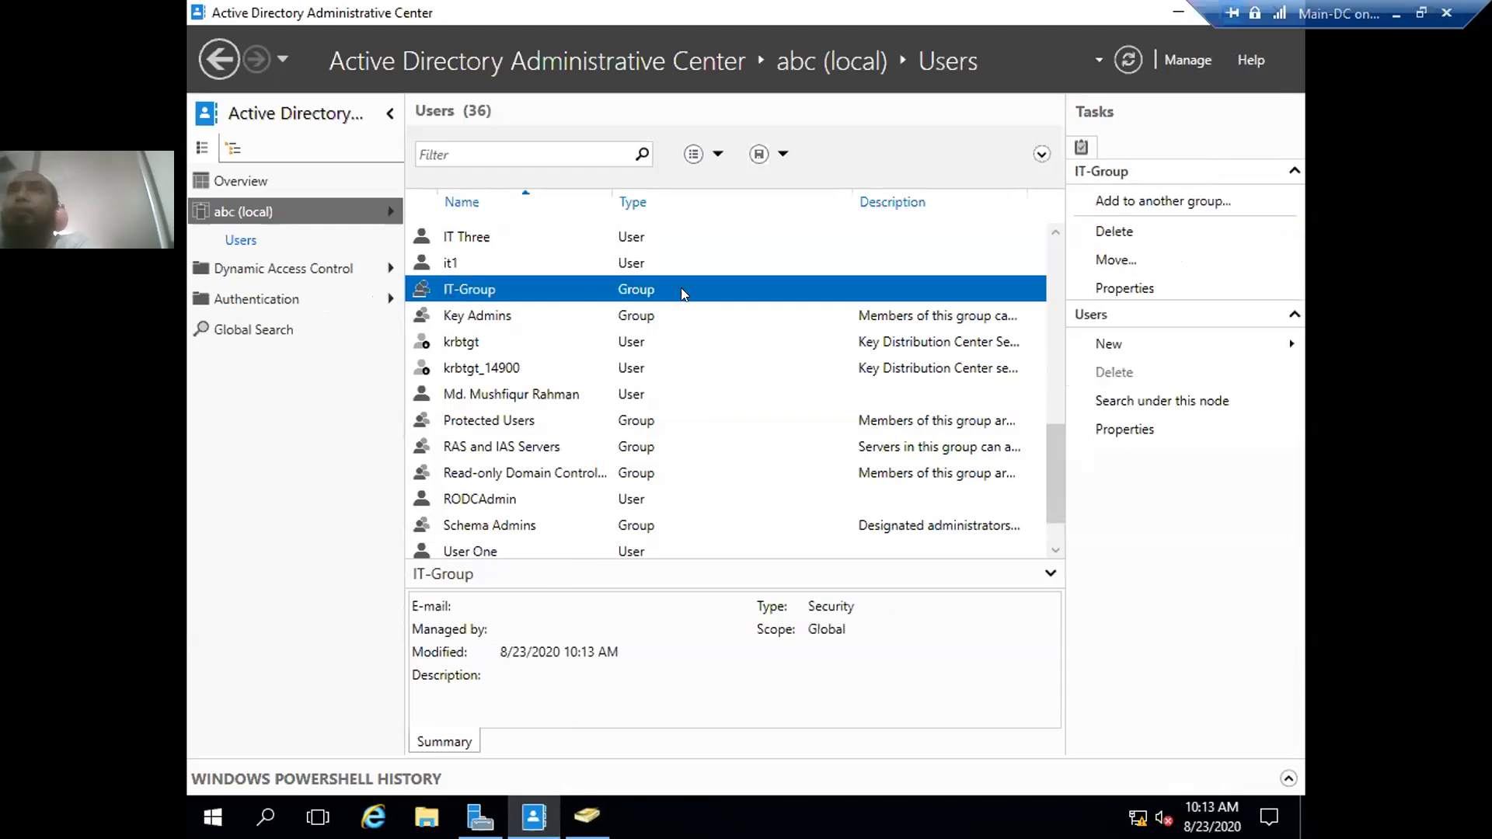
{"action": "left_click", "coordinate": [1106, 342]}
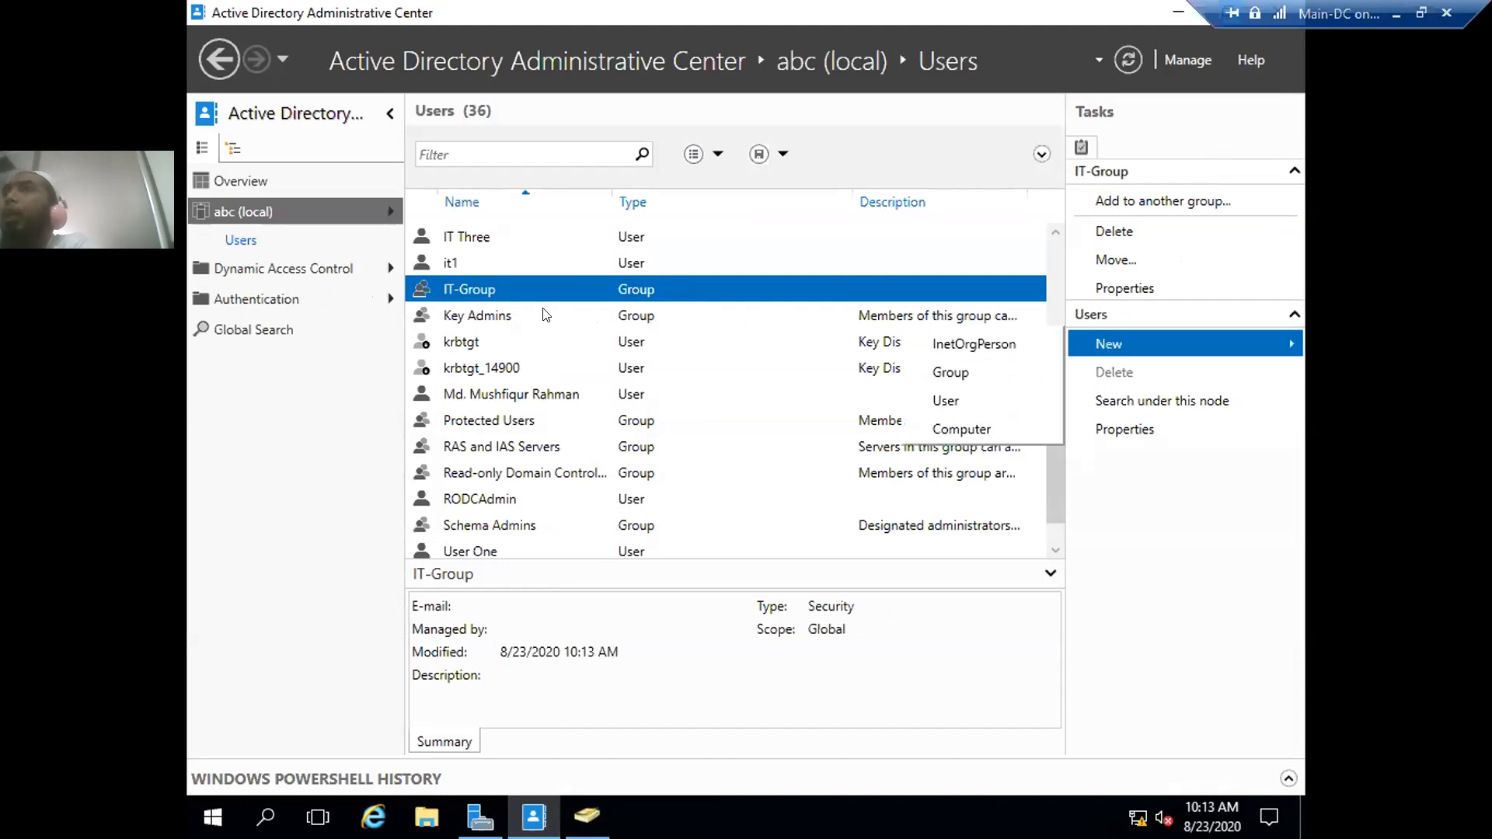
{"action": "left_click", "coordinate": [519, 292]}
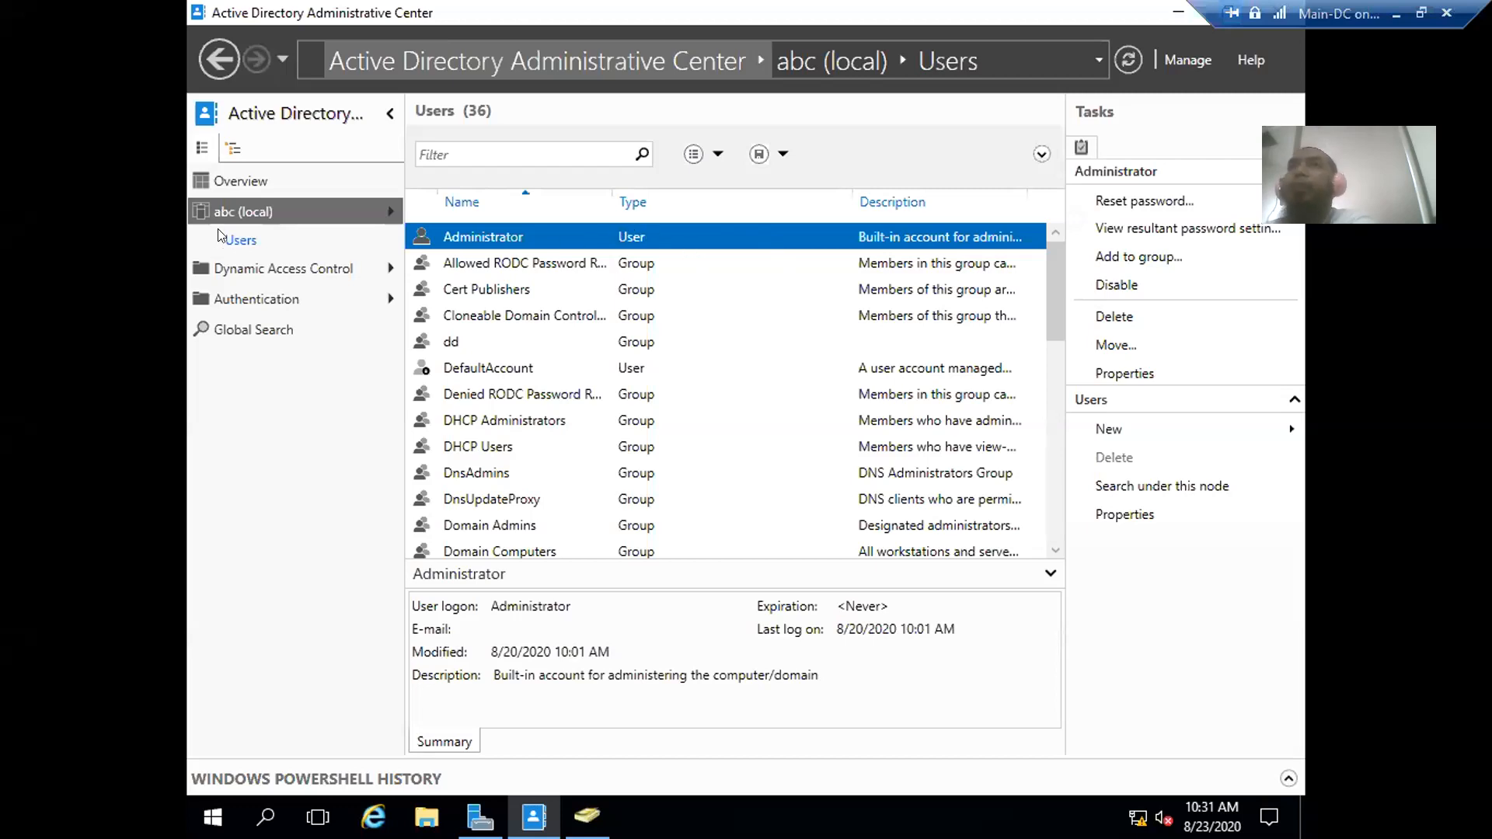
{"action": "left_click", "coordinate": [638, 316]}
{"action": "scroll", "coordinate": [632, 327], "scroll_direction": "down", "scroll_amount": 8}
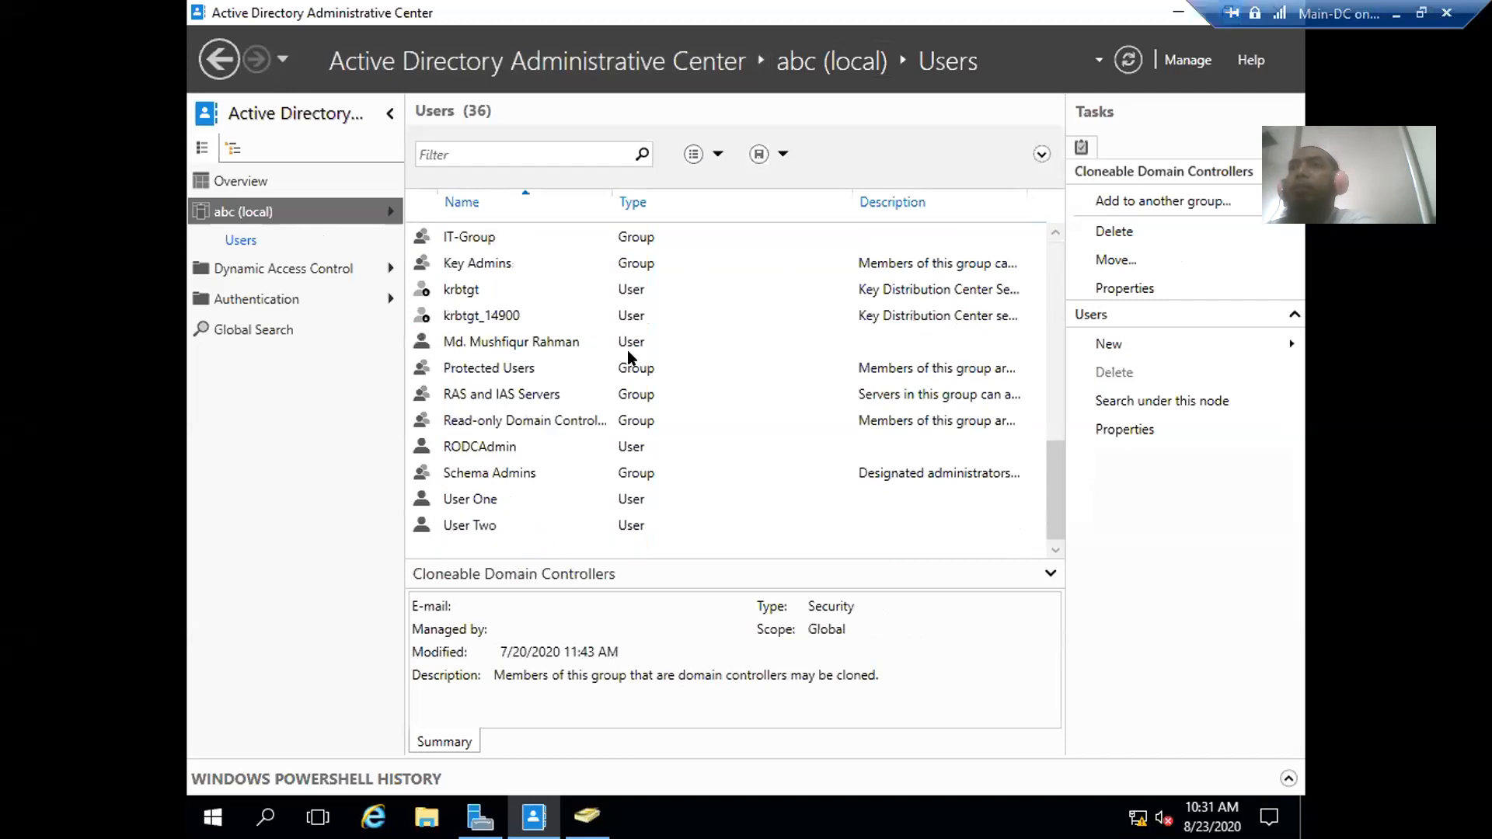
{"action": "scroll", "coordinate": [631, 362], "scroll_direction": "up", "scroll_amount": 2}
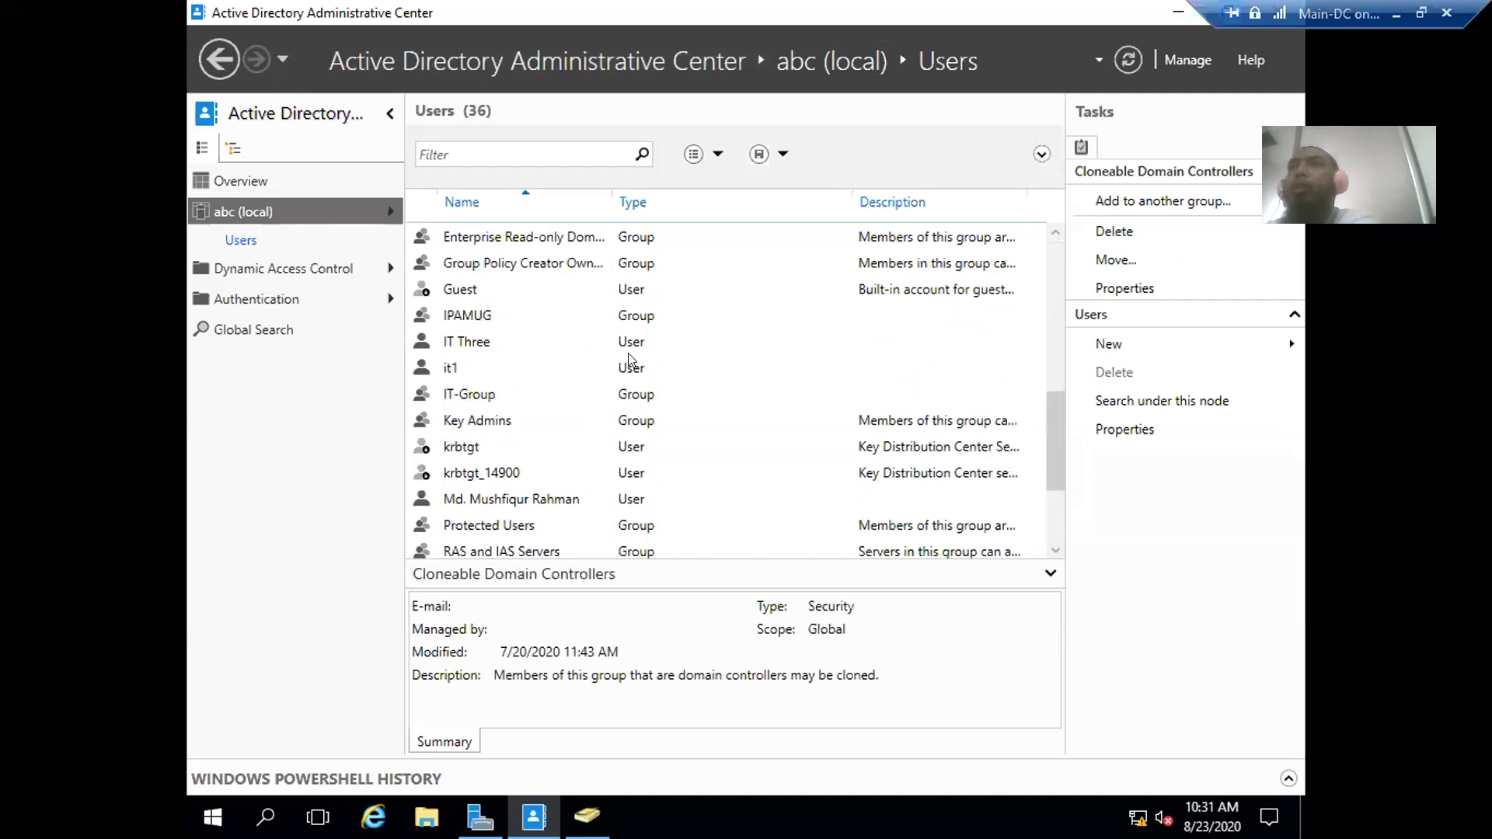
{"action": "scroll", "coordinate": [656, 368], "scroll_direction": "up", "scroll_amount": 6}
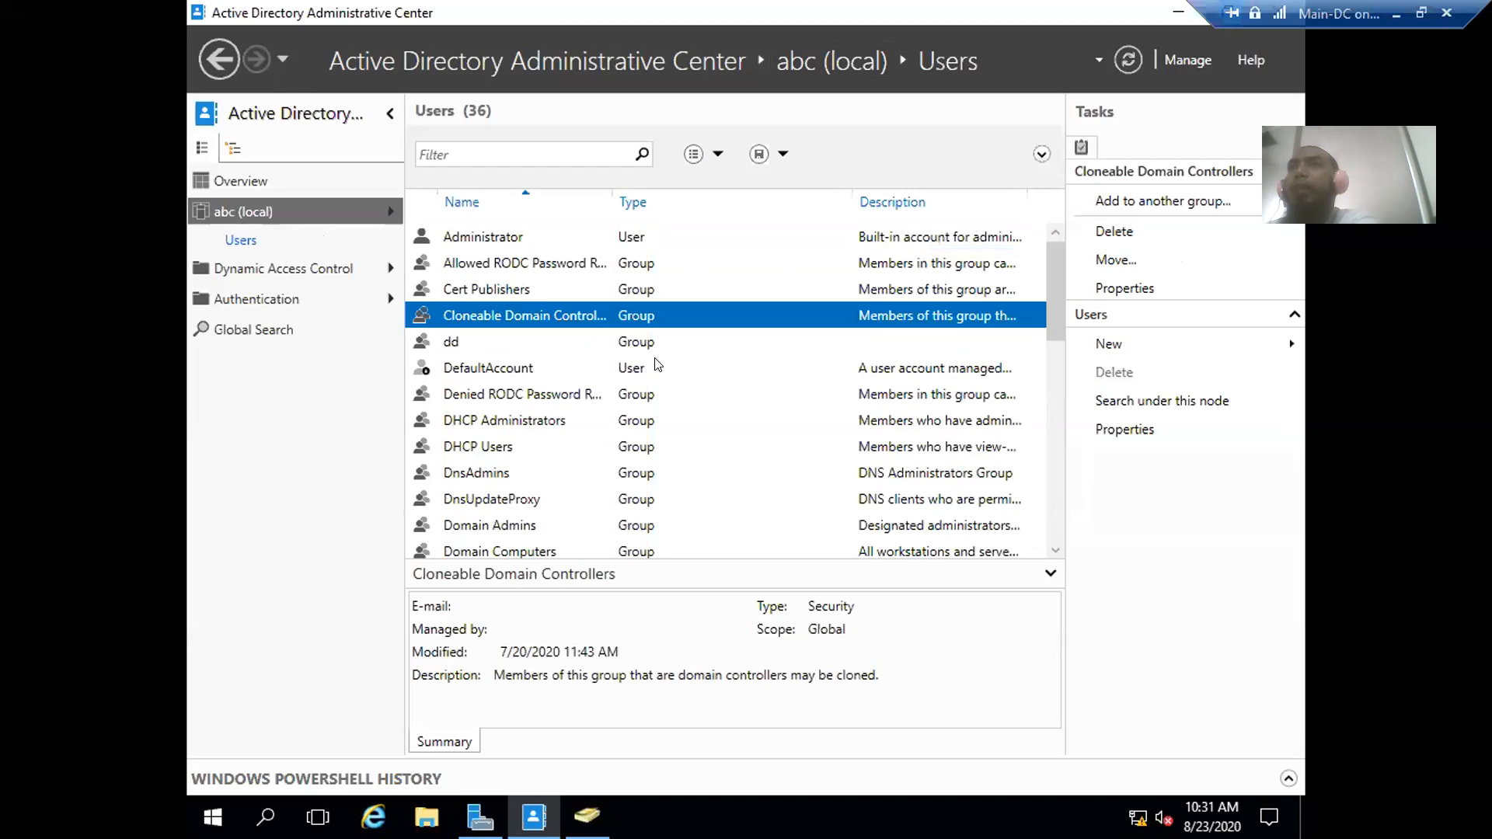
{"action": "scroll", "coordinate": [656, 365], "scroll_direction": "down", "scroll_amount": 4}
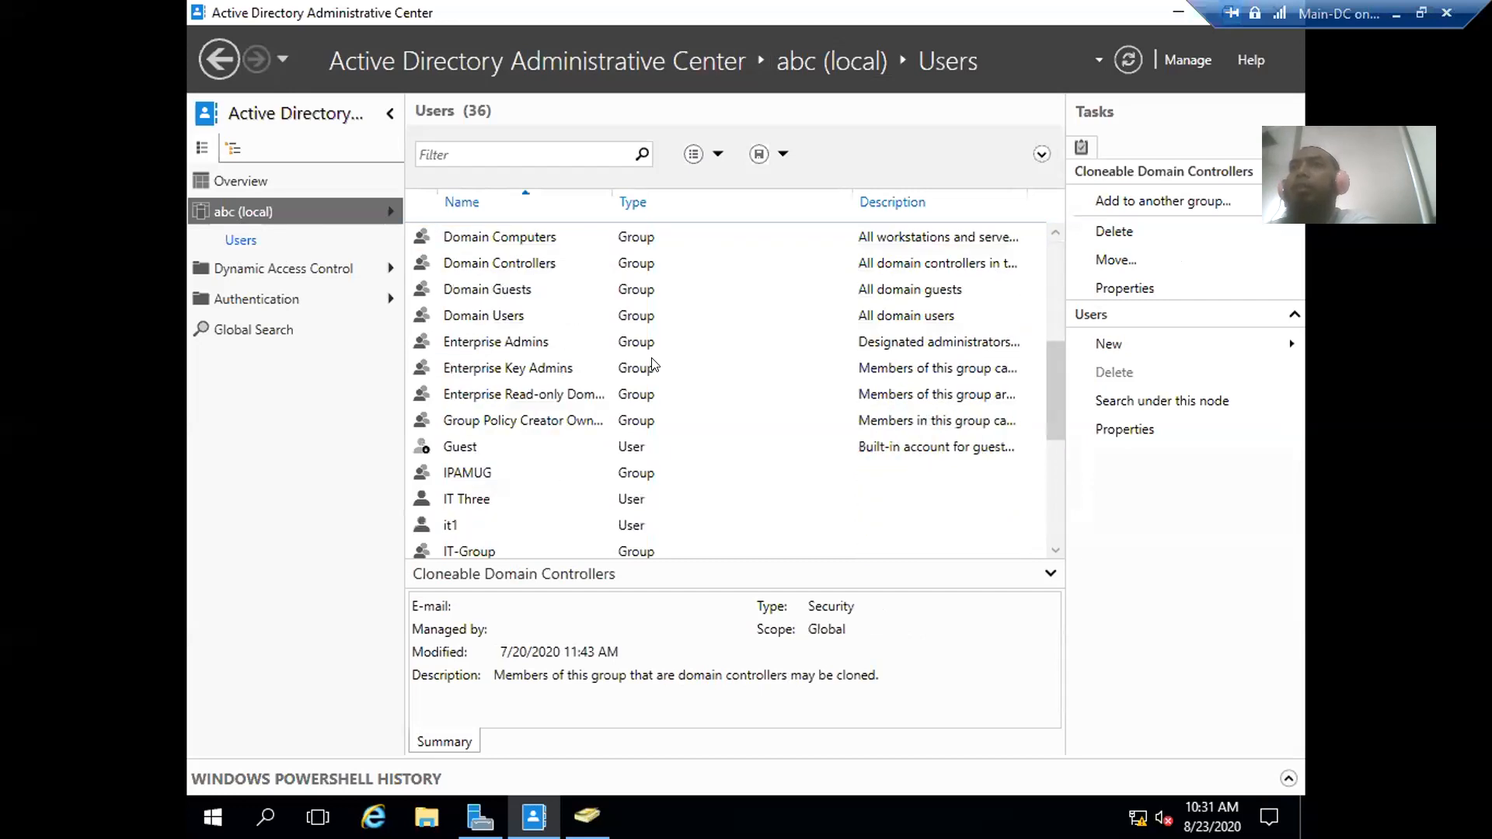
{"action": "scroll", "coordinate": [655, 365], "scroll_direction": "down", "scroll_amount": 2}
{"action": "scroll", "coordinate": [654, 365], "scroll_direction": "down", "scroll_amount": 1}
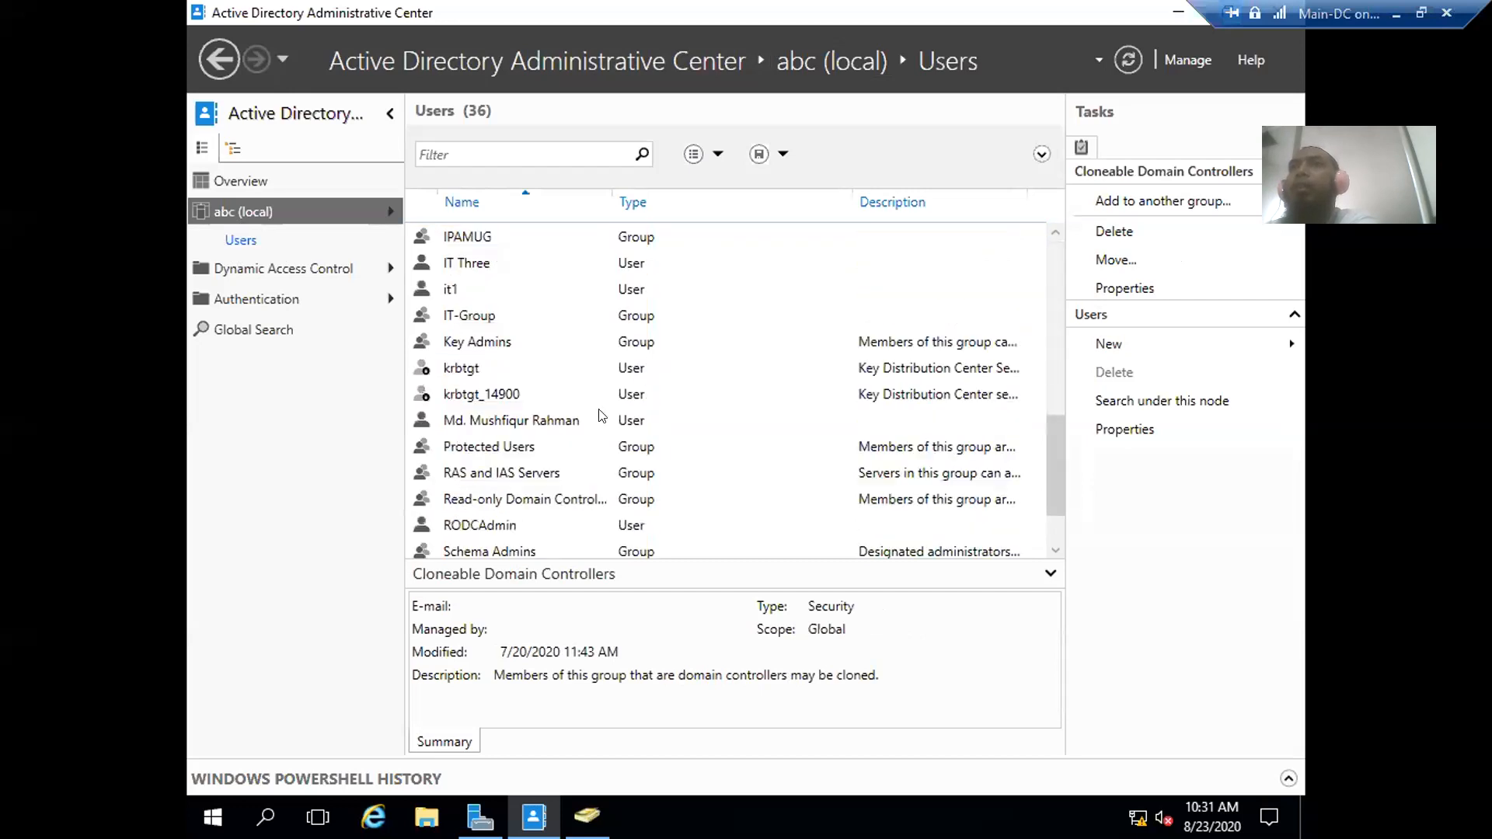
{"action": "left_click", "coordinate": [517, 424]}
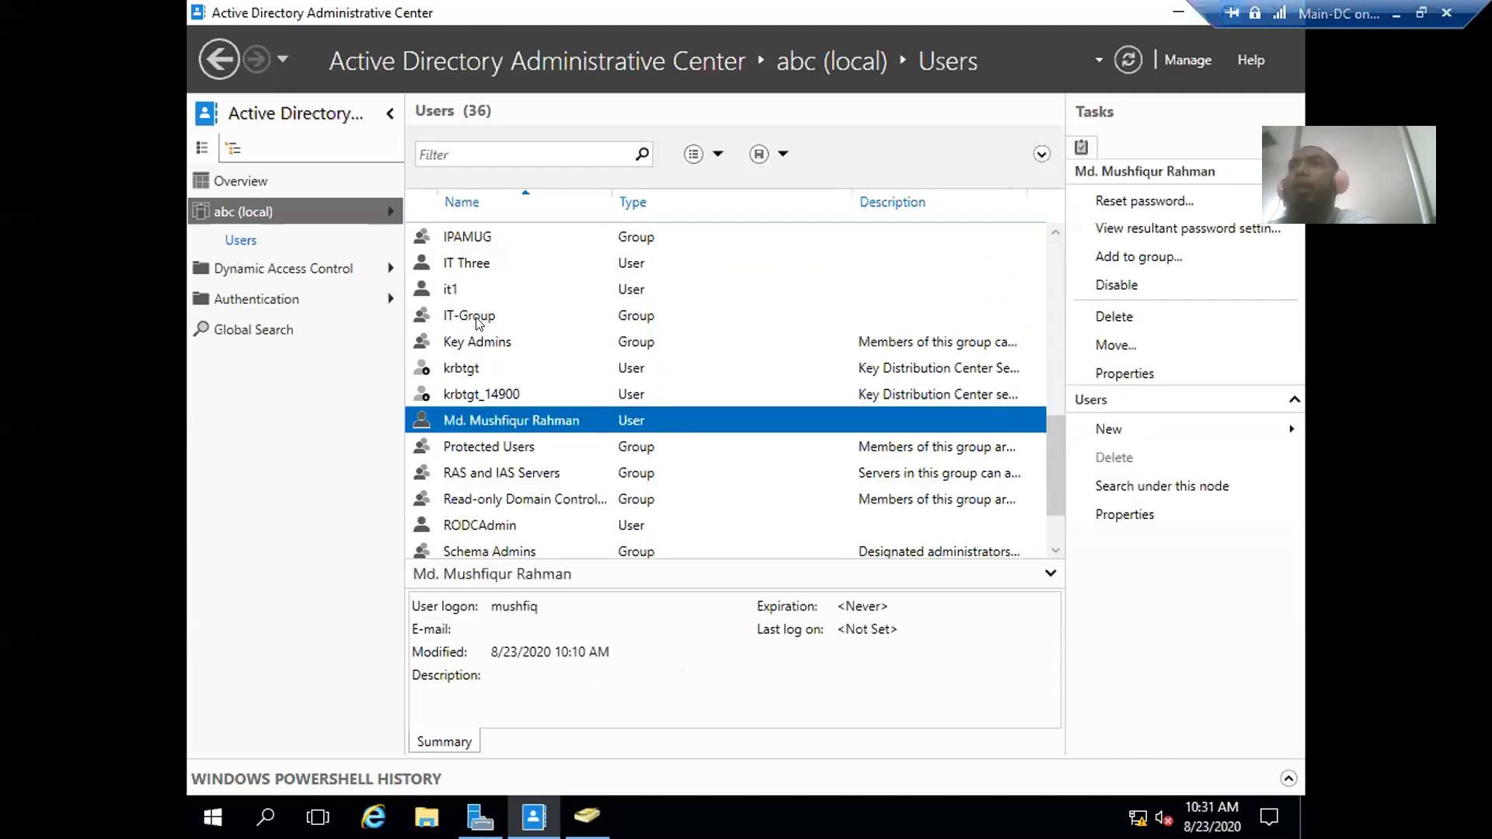
{"action": "scroll", "coordinate": [565, 340], "scroll_direction": "up", "scroll_amount": 3}
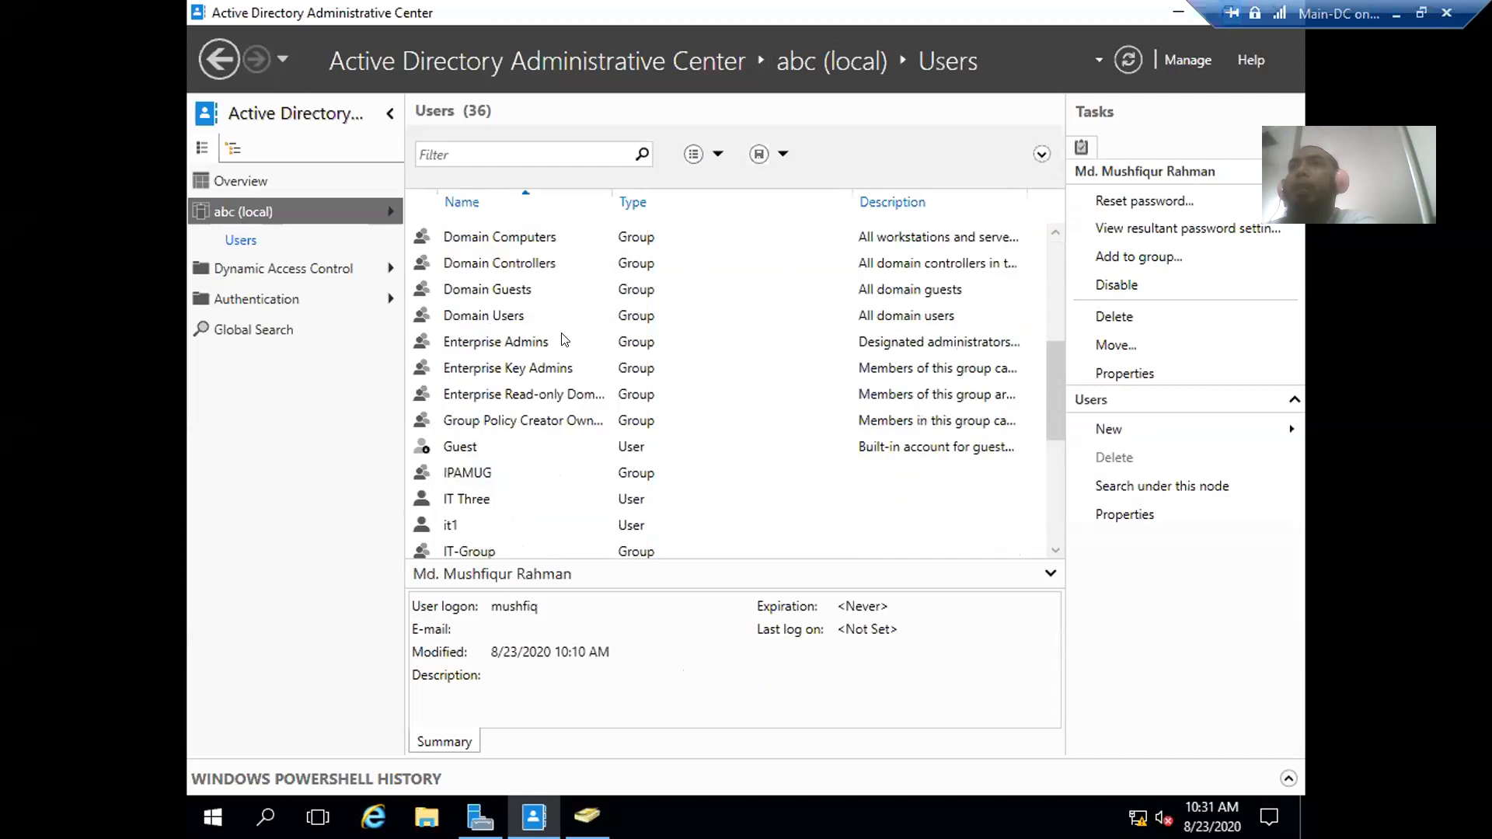
{"action": "scroll", "coordinate": [566, 340], "scroll_direction": "down", "scroll_amount": 2}
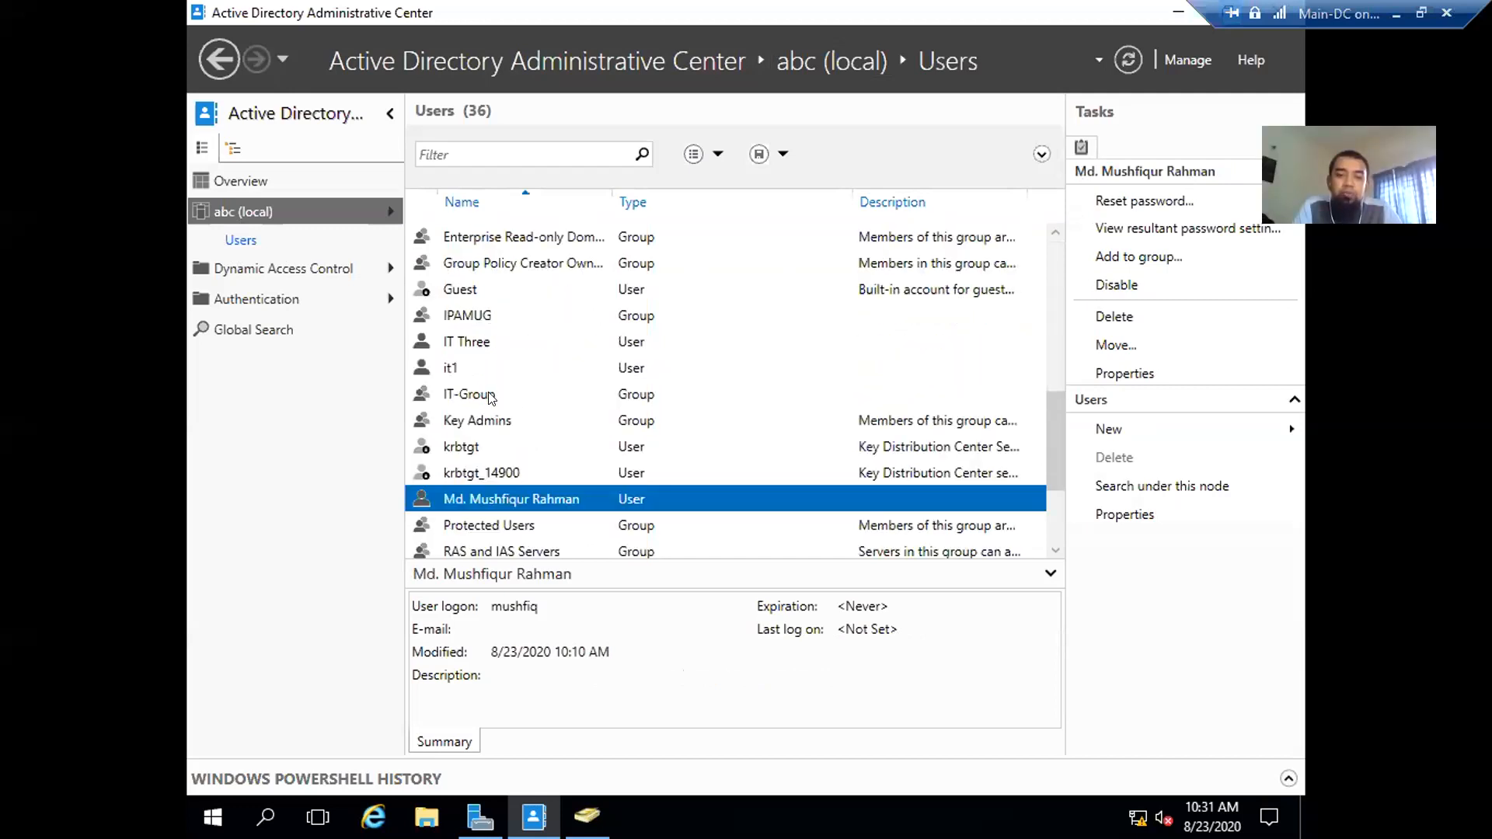
{"action": "left_click", "coordinate": [493, 396]}
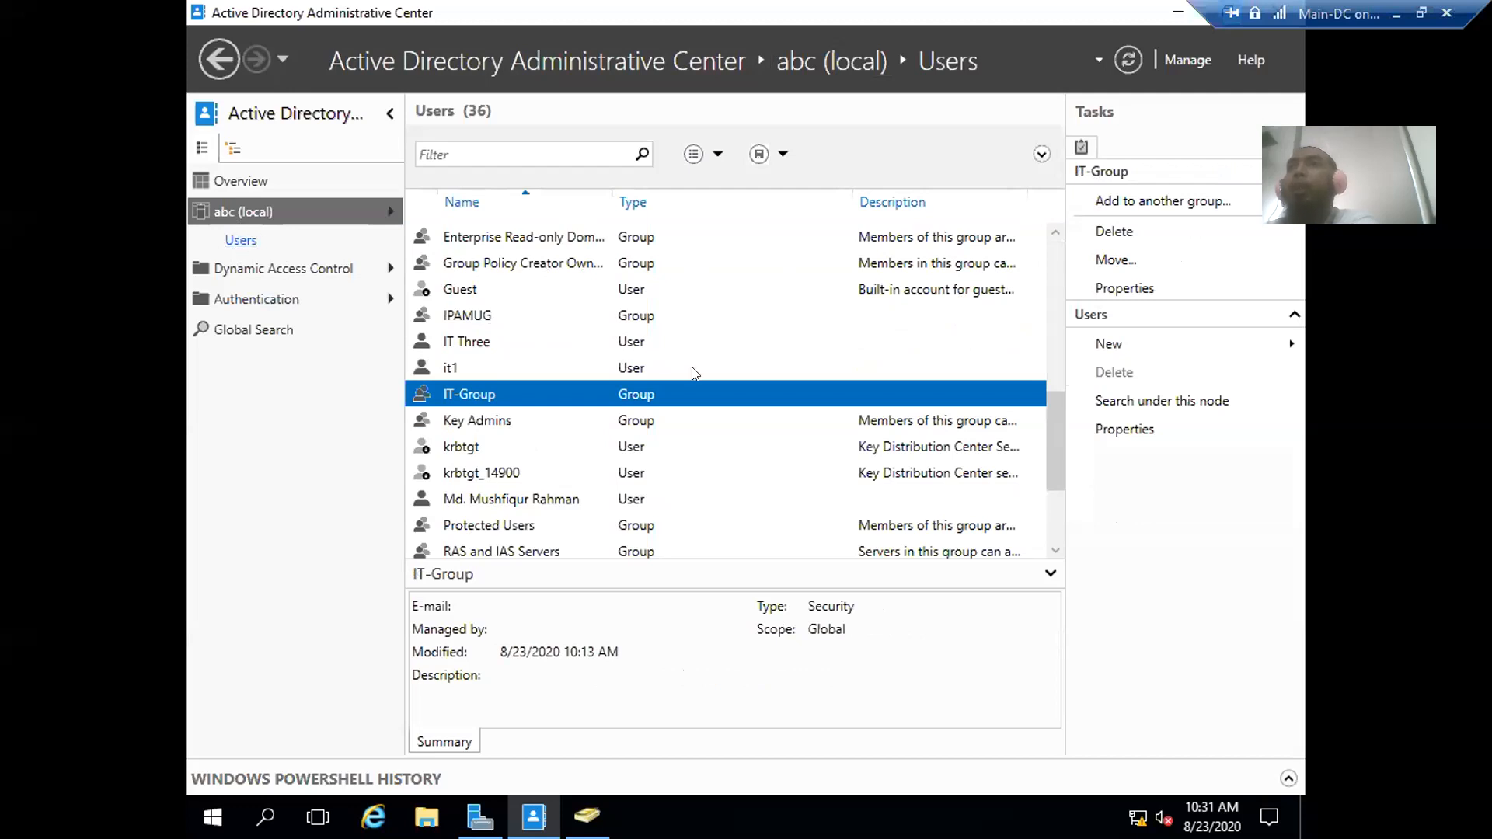
{"action": "left_click", "coordinate": [1098, 347]}
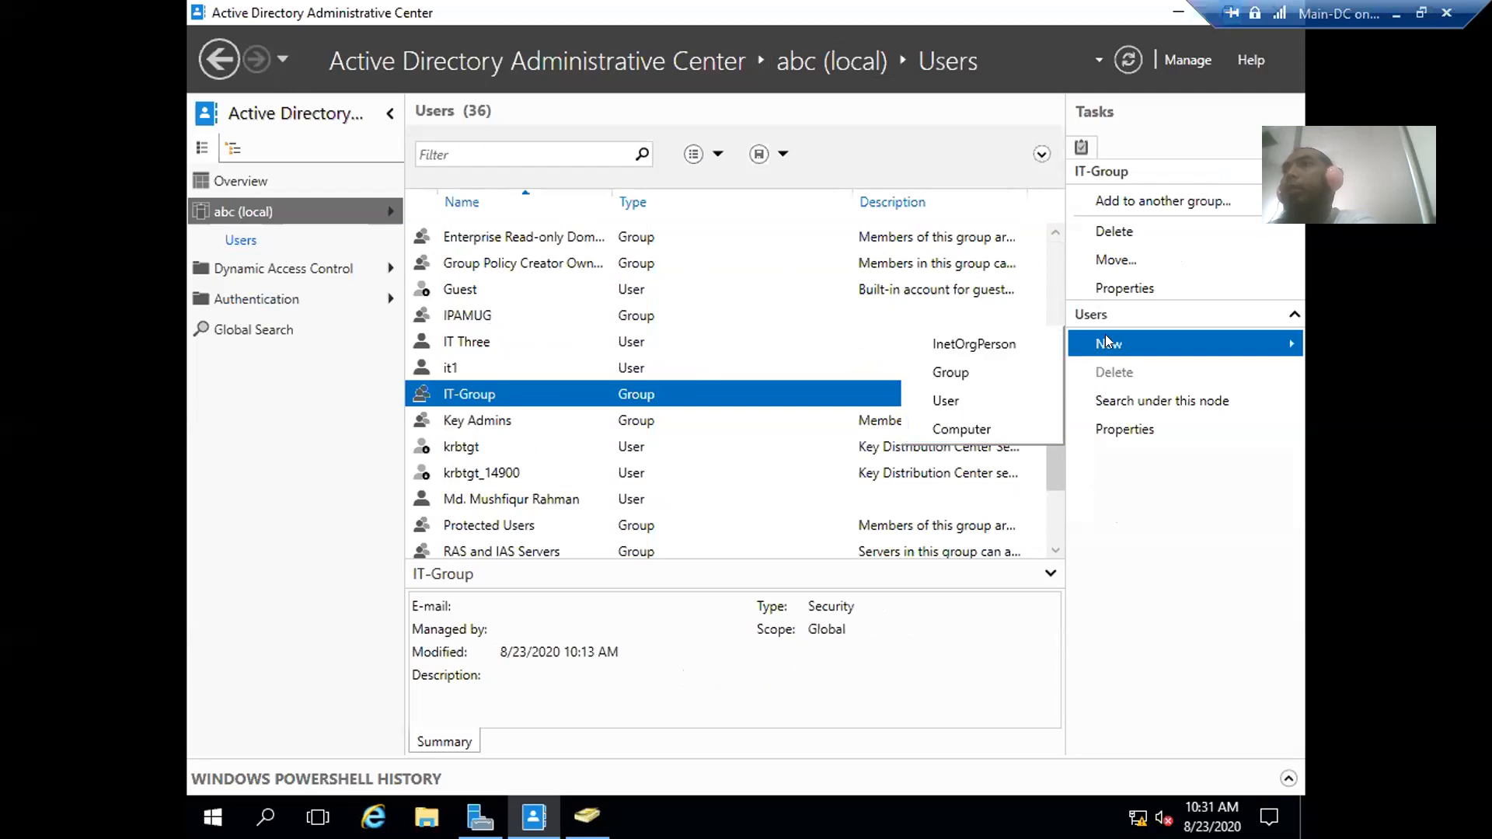
- Start a new Organizational Unit in abc (local) from its context menu
{"action": "right_click", "coordinate": [263, 208]}
{"action": "left_click", "coordinate": [230, 212]}
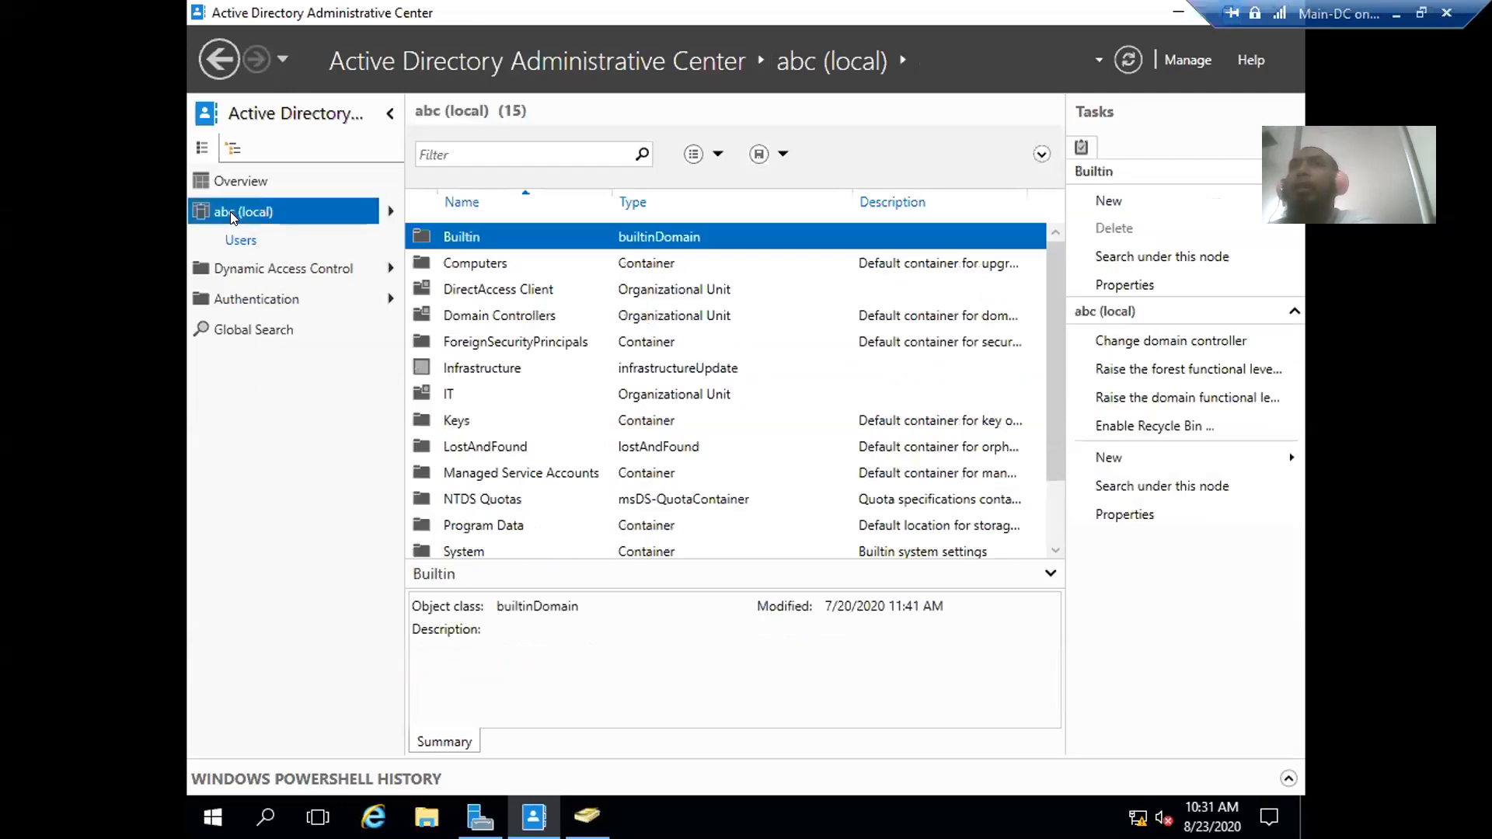
{"action": "right_click", "coordinate": [252, 212]}
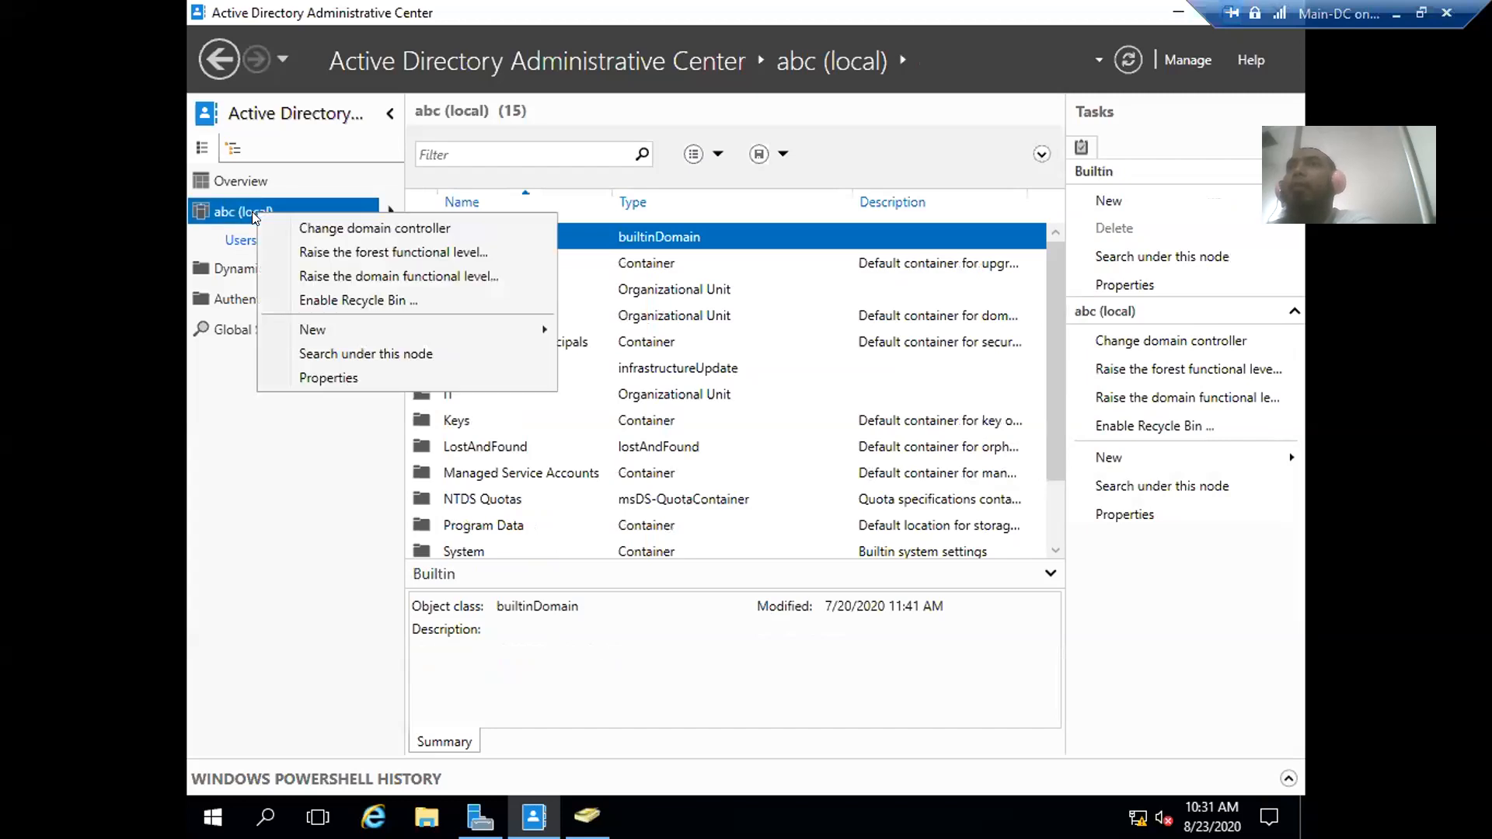
{"action": "mouse_move", "coordinate": [315, 329]}
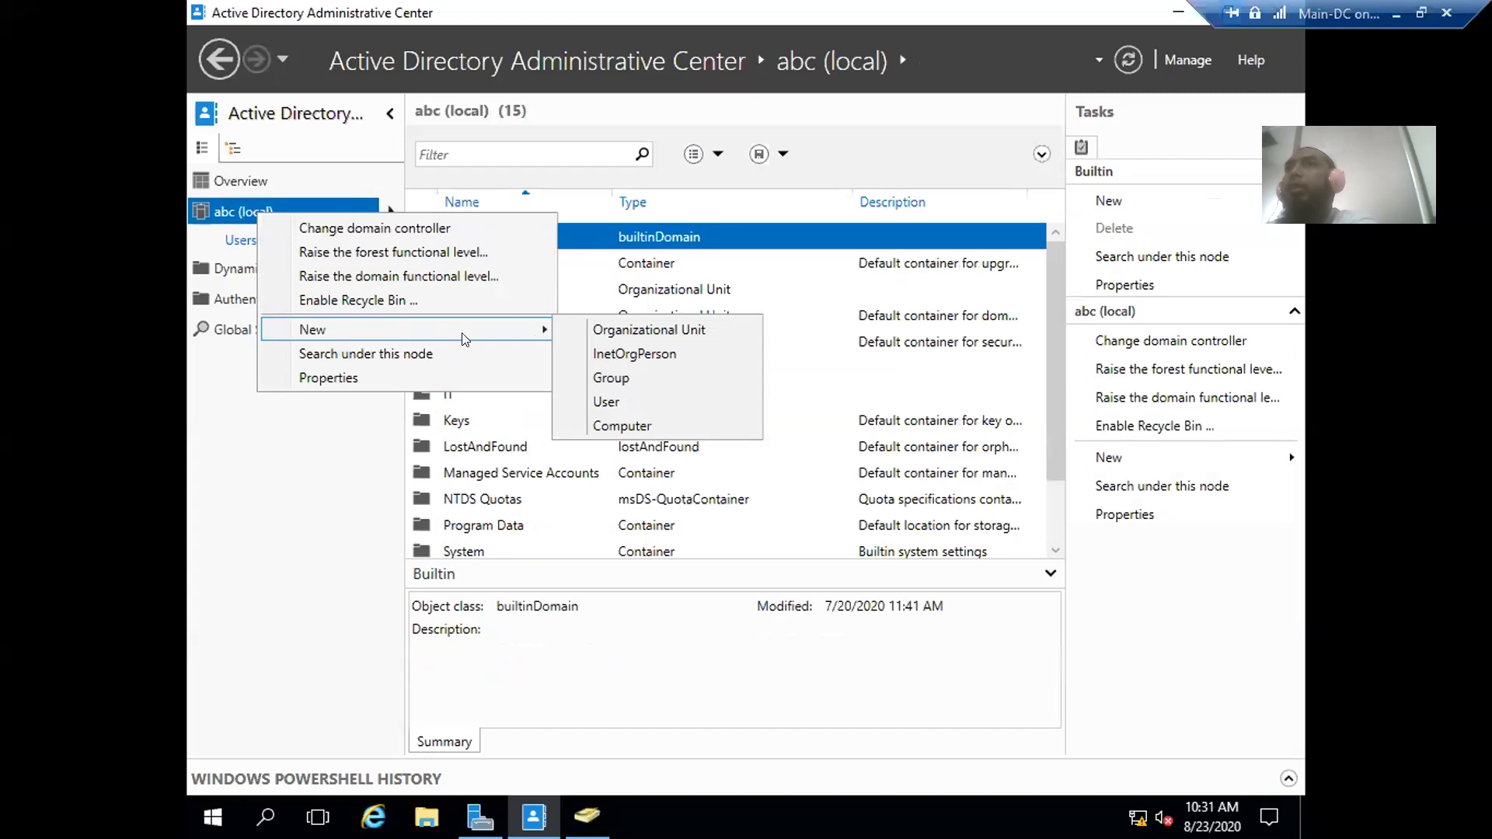
{"action": "left_click", "coordinate": [685, 325]}
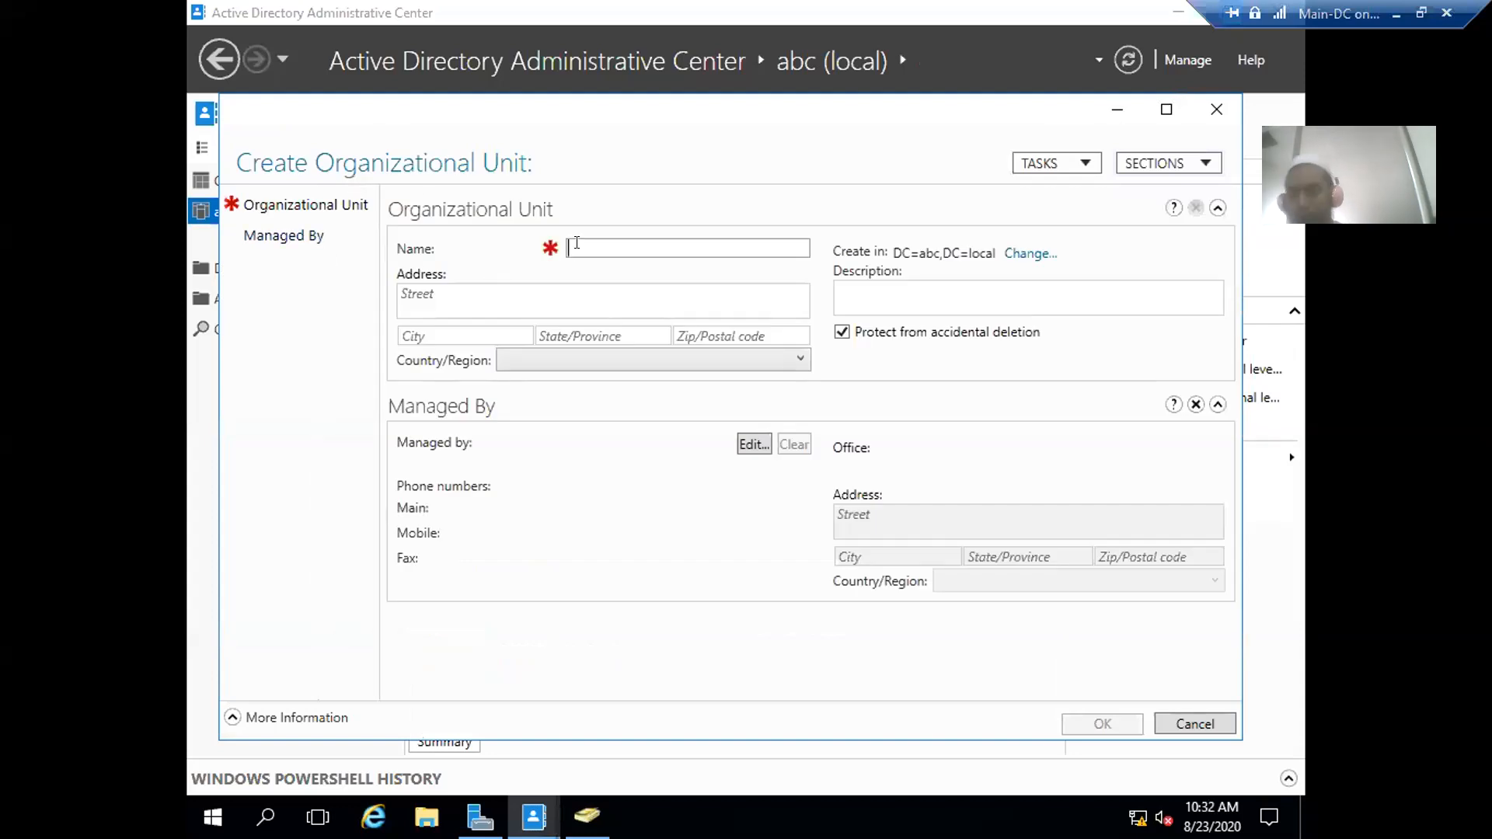
- Name the new organizational unit Networking, leaving Country/Region unselected
{"action": "type", "text": "Networking"}
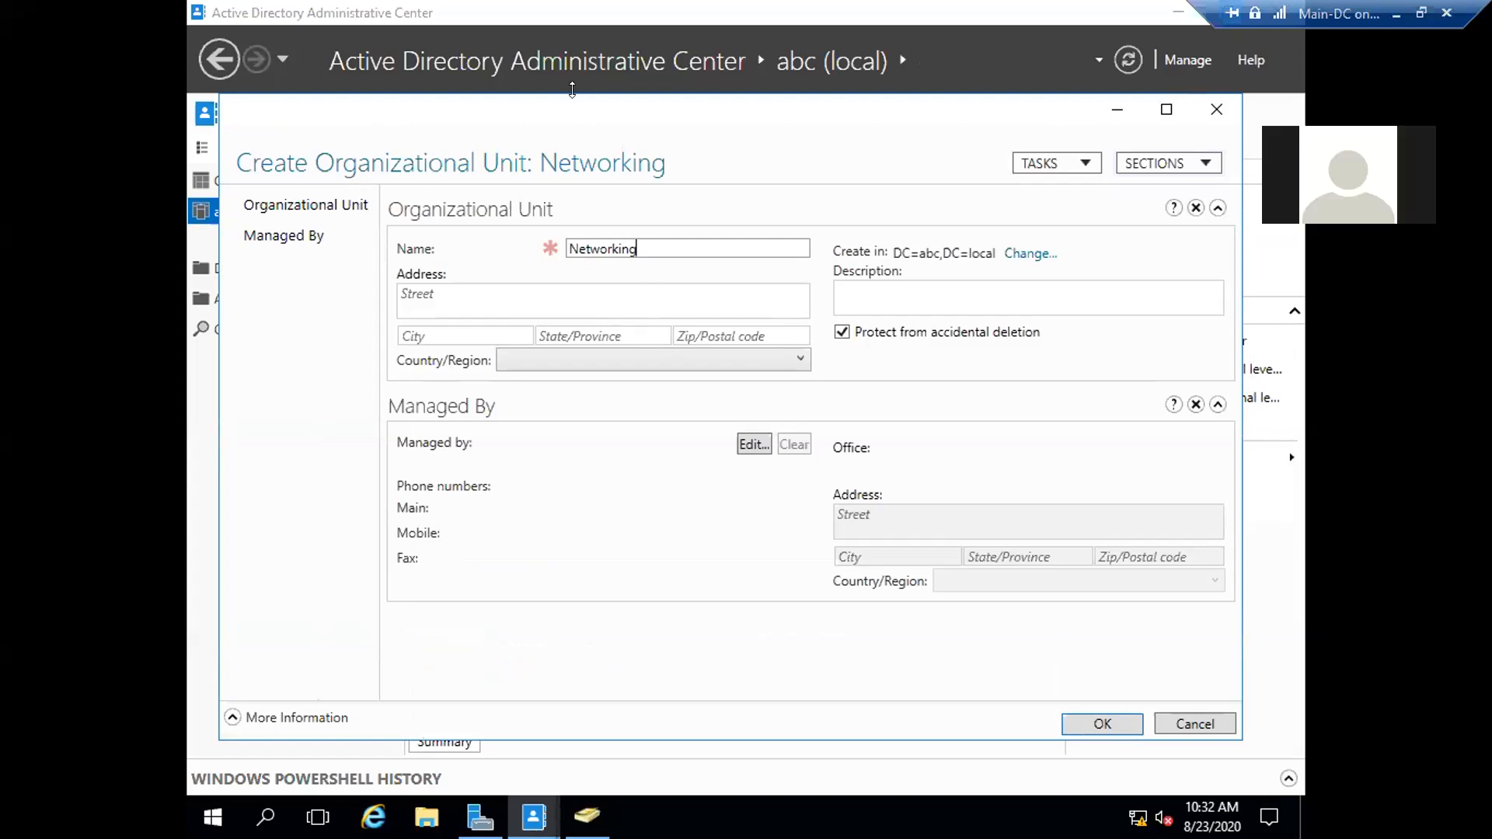
{"action": "left_click_drag", "start_coordinate": [583, 112], "coordinate": [736, 132]}
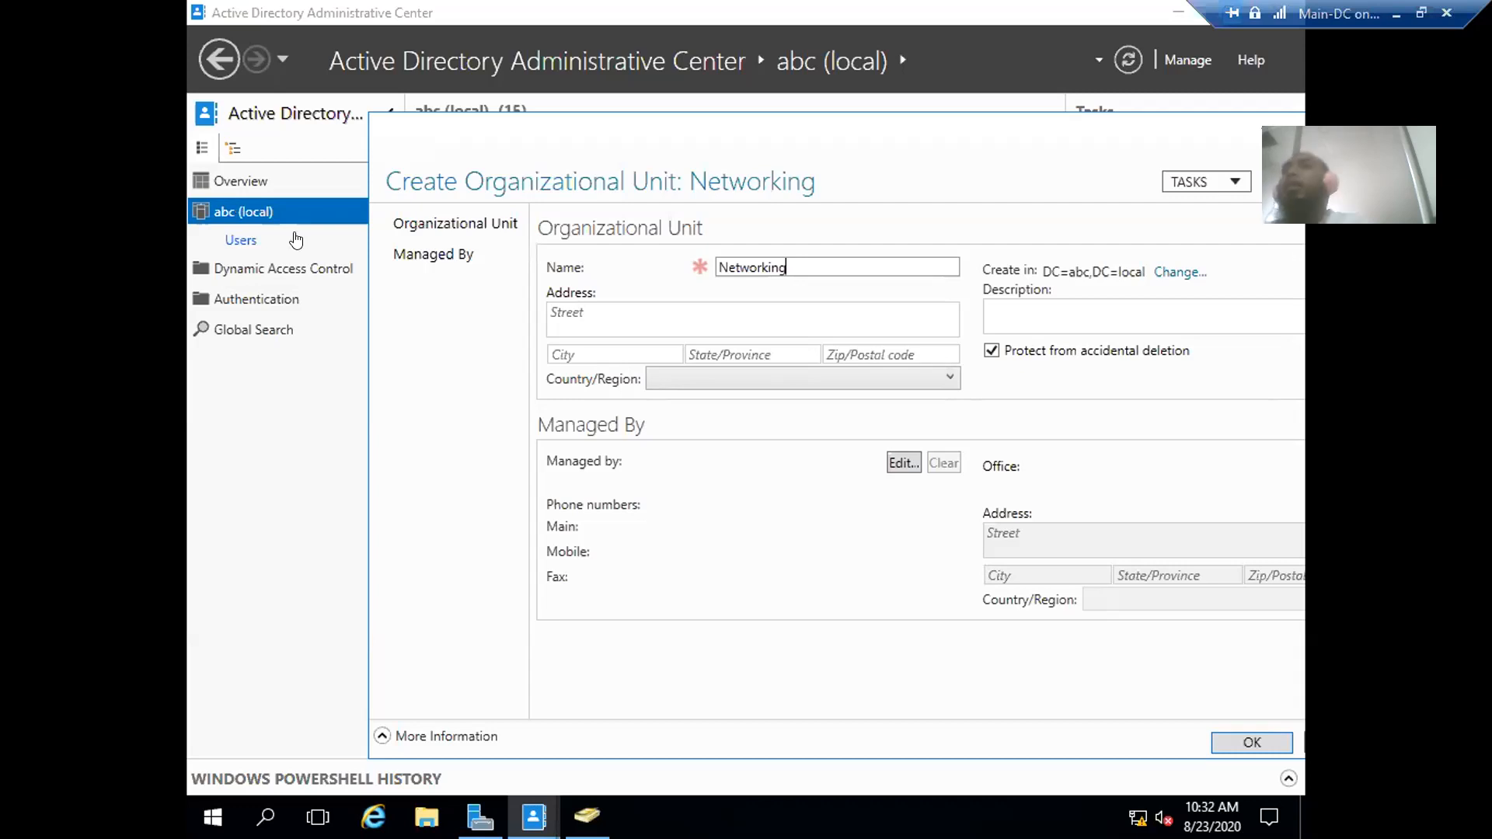
{"action": "left_click", "coordinate": [709, 377]}
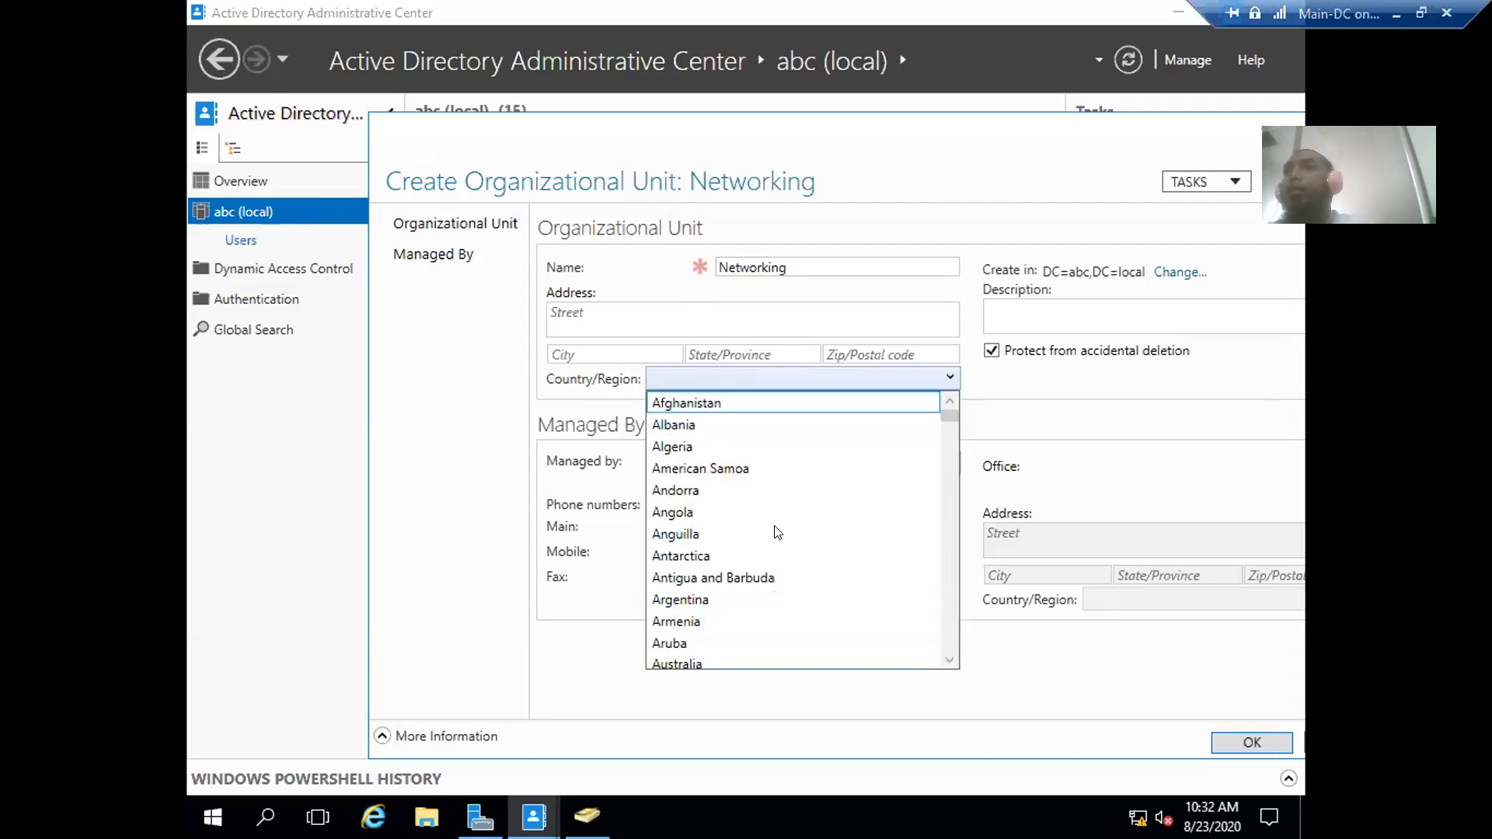
{"action": "left_click", "coordinate": [823, 378]}
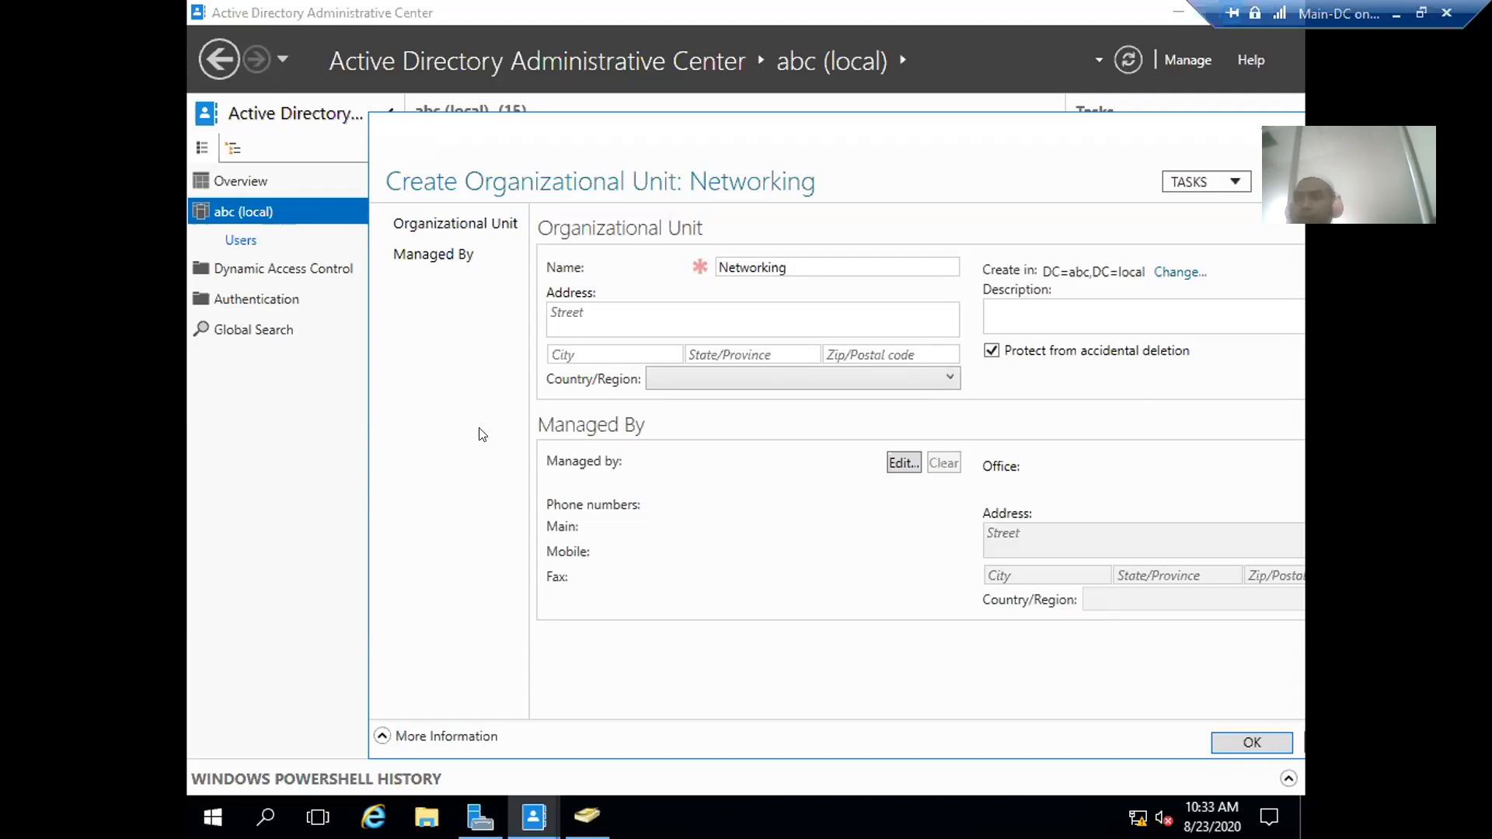
- Leave Managed By unassigned after browsing the picker, and save the Networking OU
{"action": "left_click", "coordinate": [902, 464]}
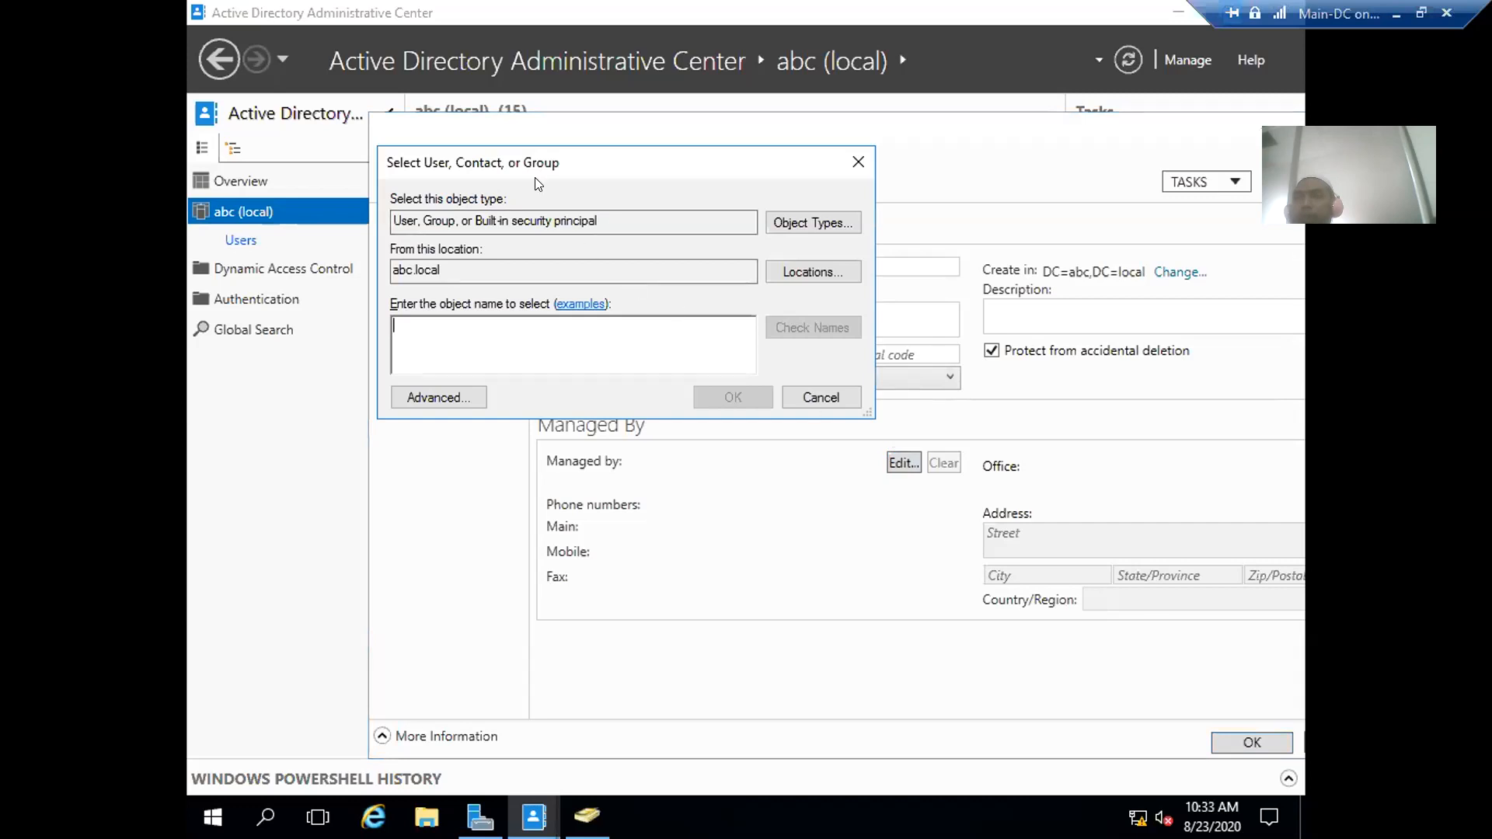
{"action": "left_click", "coordinate": [836, 221]}
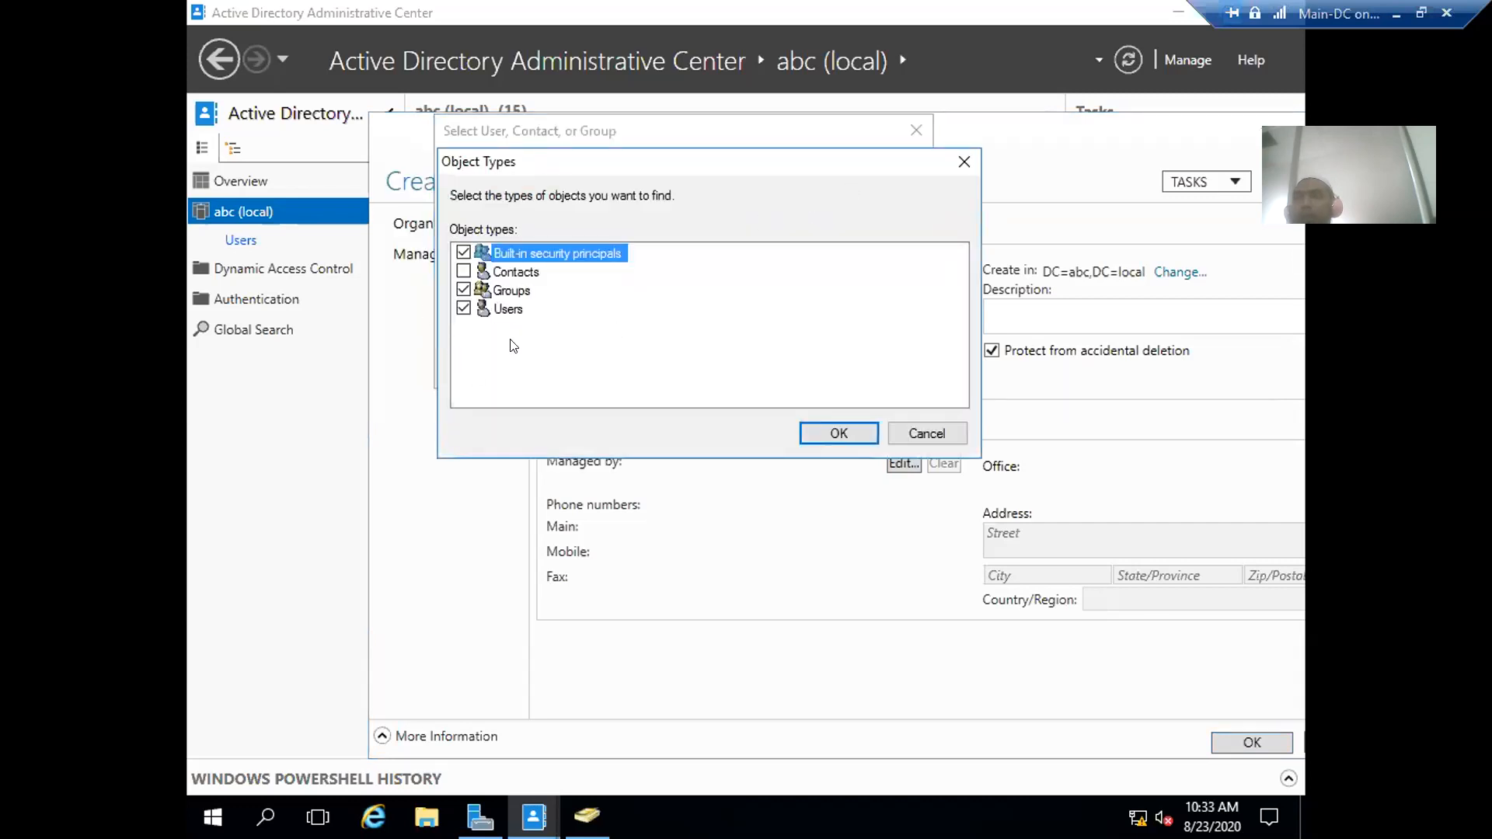
{"action": "left_click", "coordinate": [964, 163]}
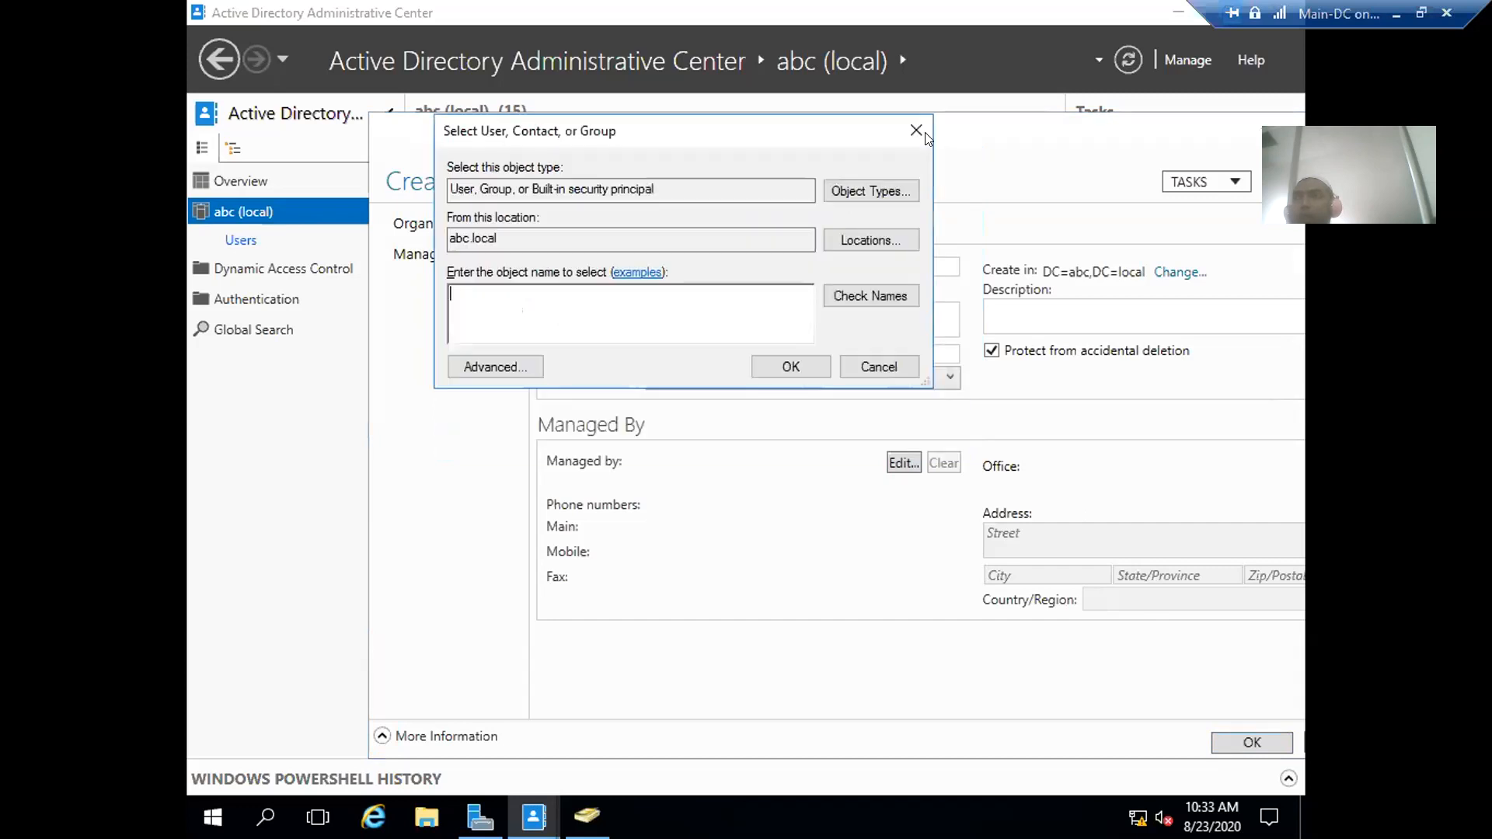
{"action": "left_click", "coordinate": [918, 132]}
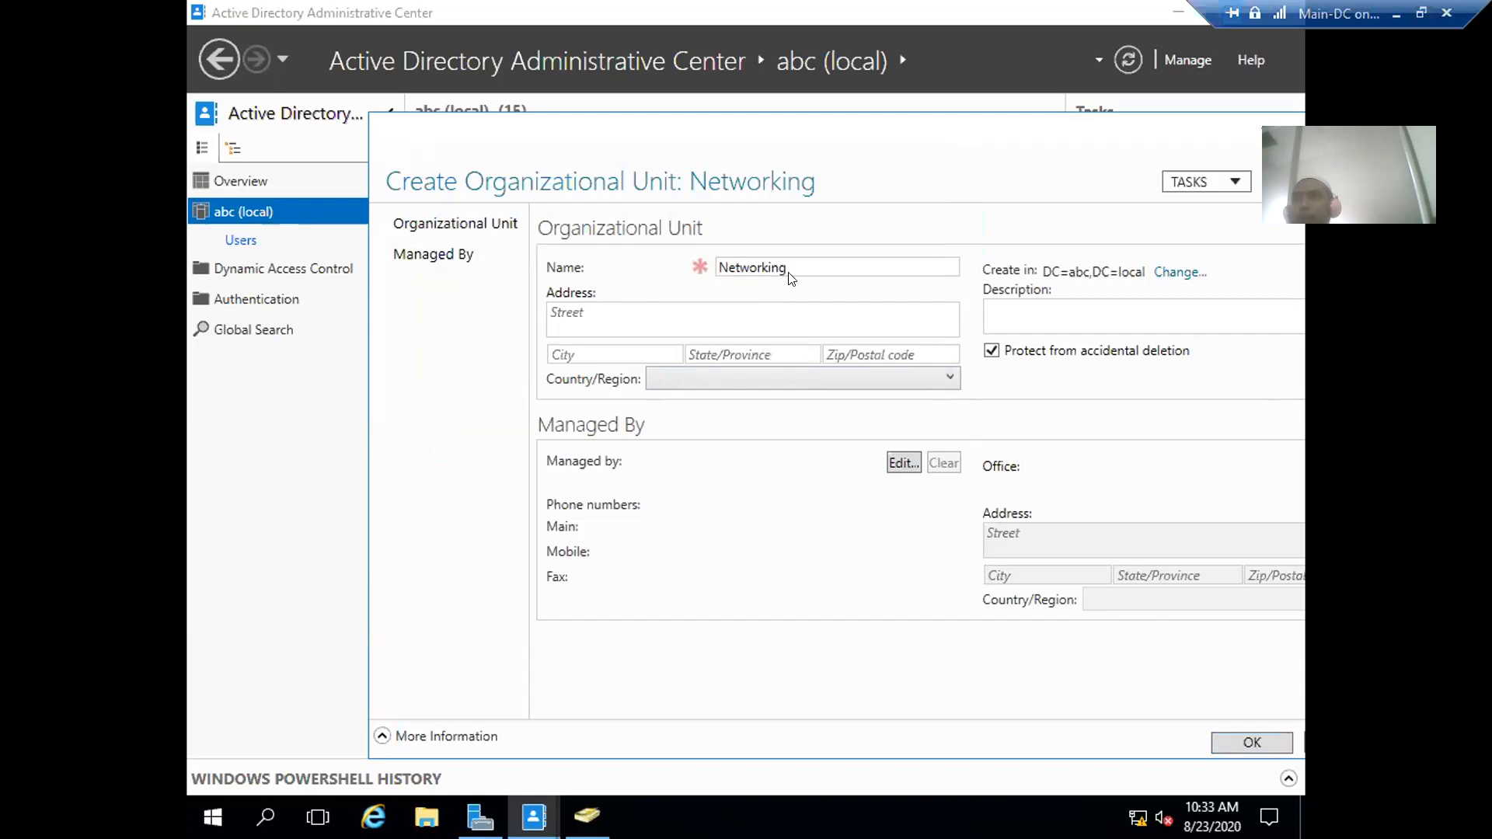
{"action": "left_click", "coordinate": [1242, 742]}
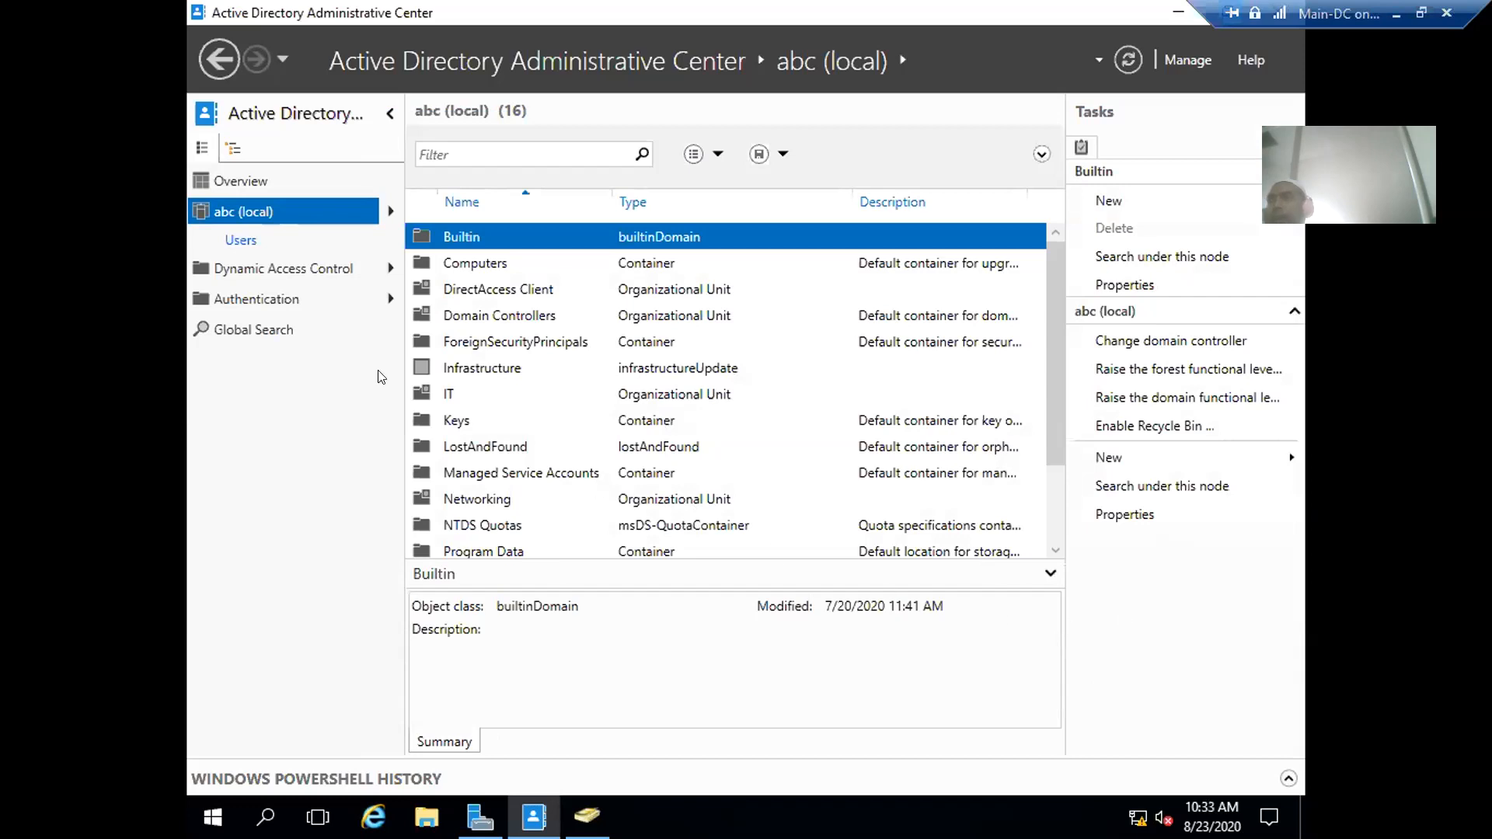
{"action": "left_click", "coordinate": [238, 241]}
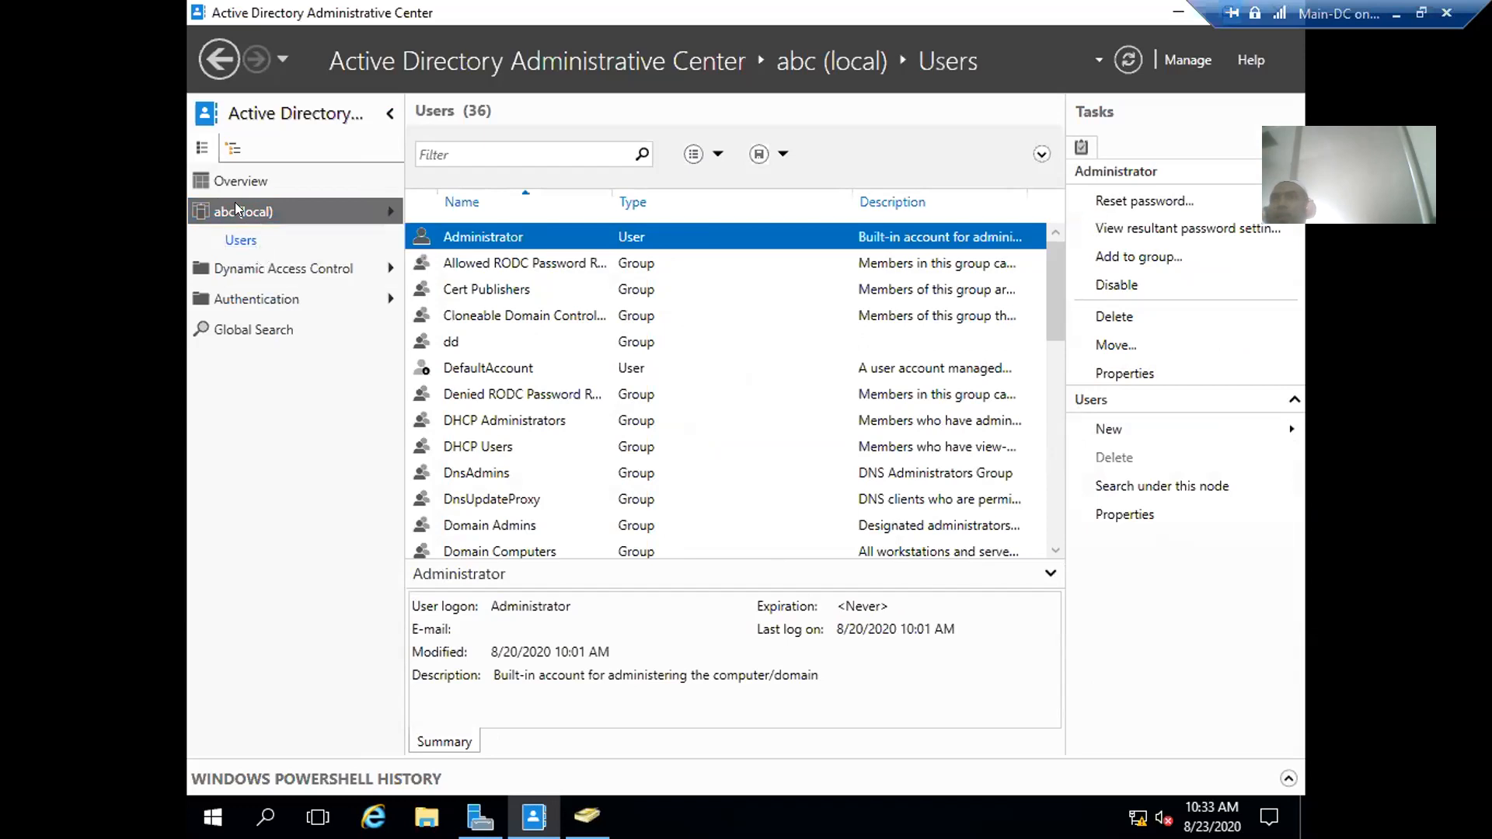
{"action": "left_click", "coordinate": [237, 210]}
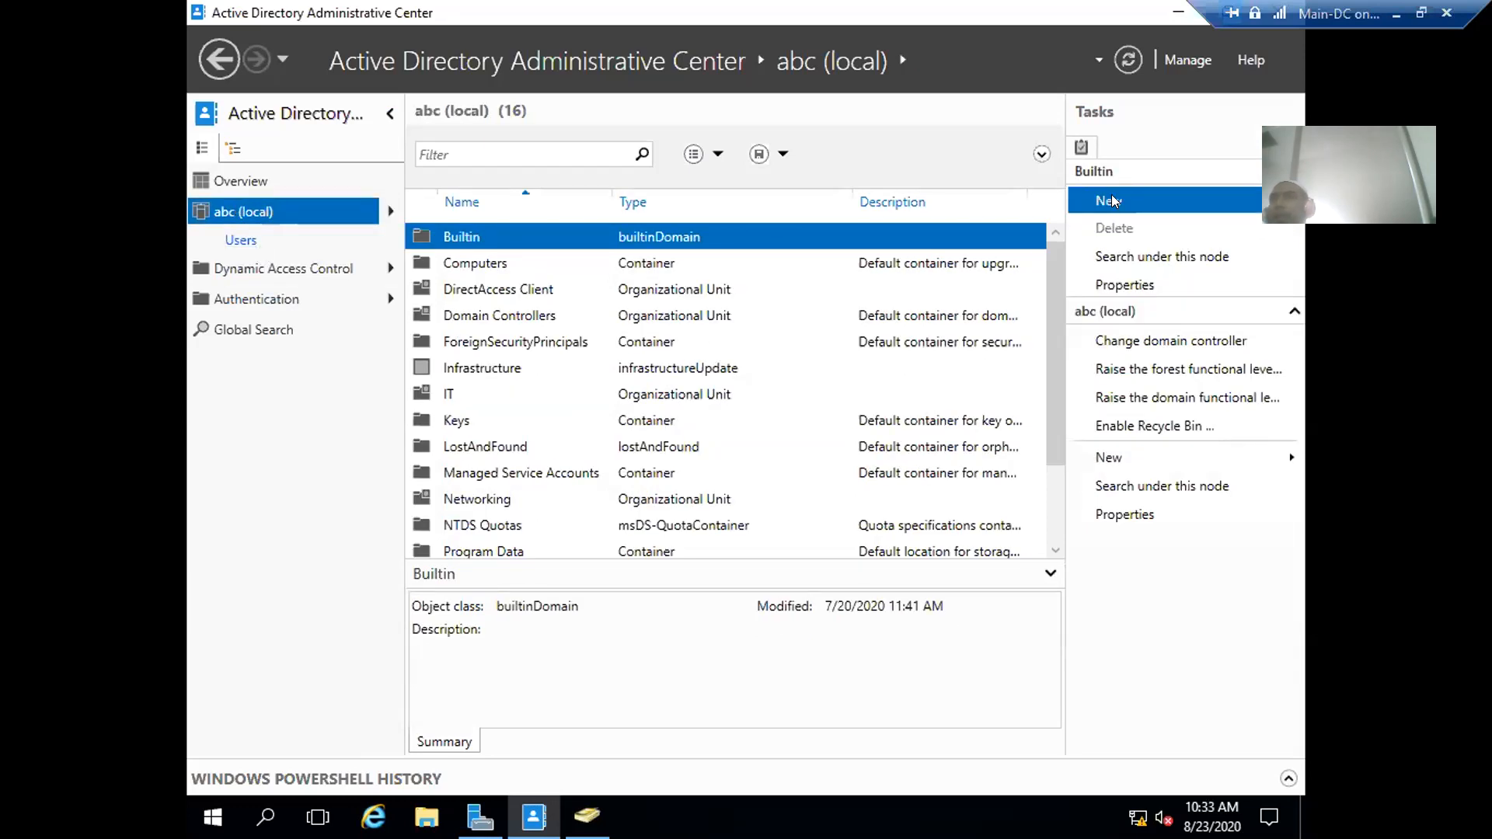
{"action": "mouse_move", "coordinate": [1111, 201]}
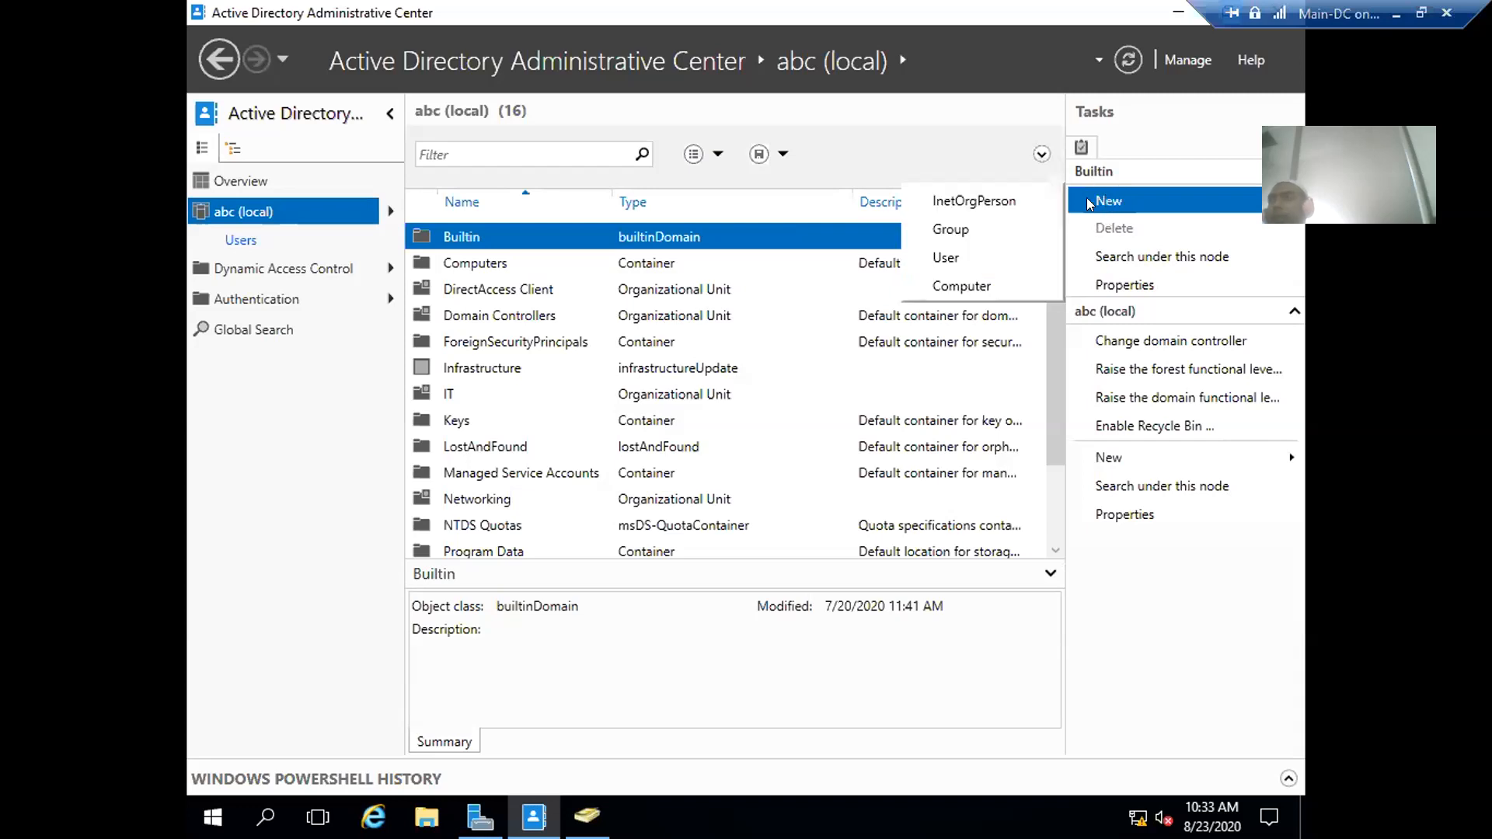
{"action": "left_click", "coordinate": [1104, 310]}
{"action": "left_click", "coordinate": [1233, 317]}
{"action": "left_click", "coordinate": [1288, 312]}
{"action": "left_click", "coordinate": [1288, 311]}
{"action": "left_click", "coordinate": [1288, 312]}
{"action": "left_click", "coordinate": [1288, 312]}
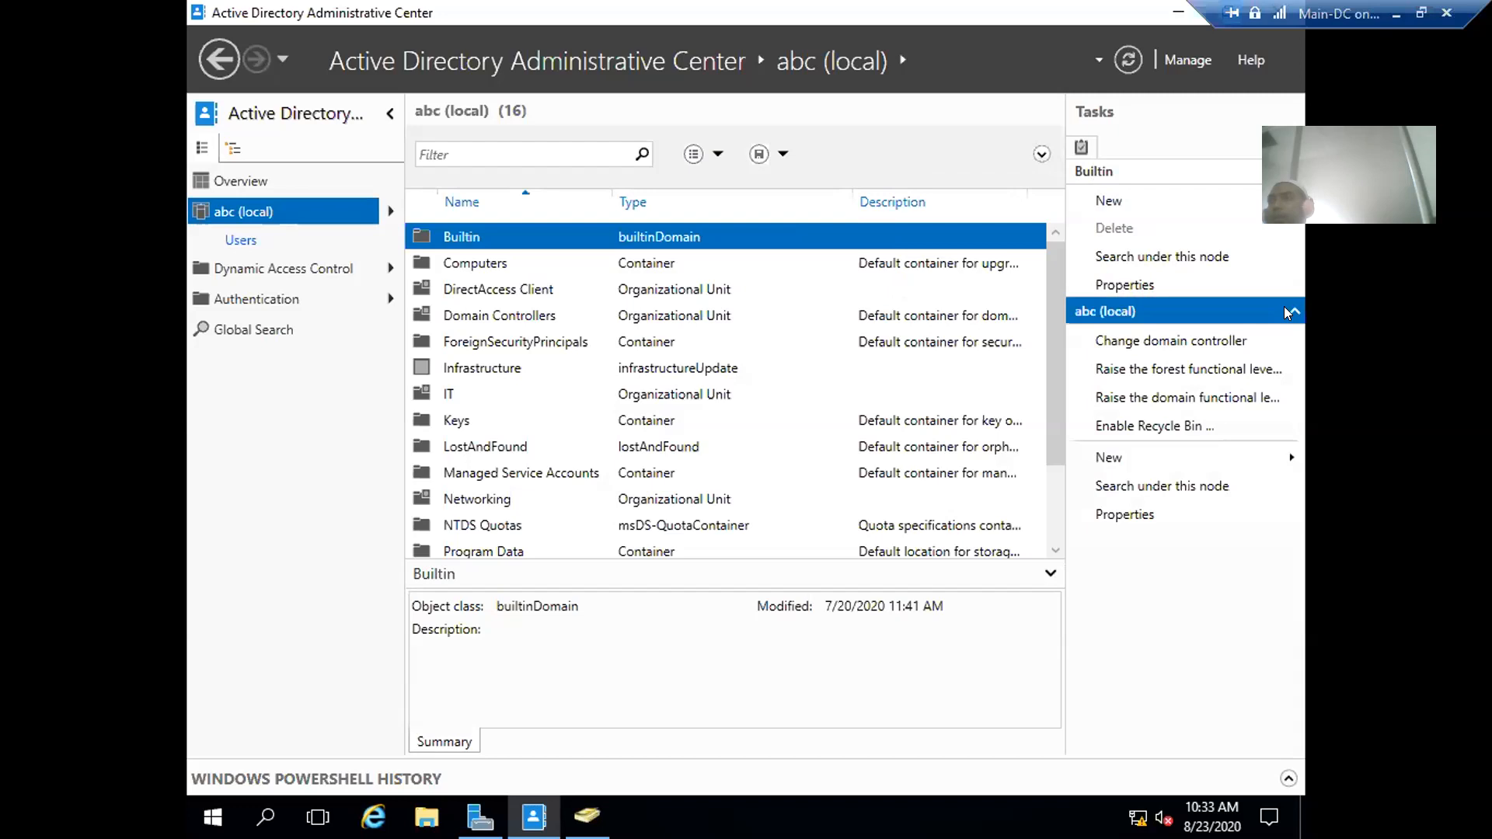
{"action": "left_click", "coordinate": [1287, 311]}
{"action": "left_click", "coordinate": [1288, 312]}
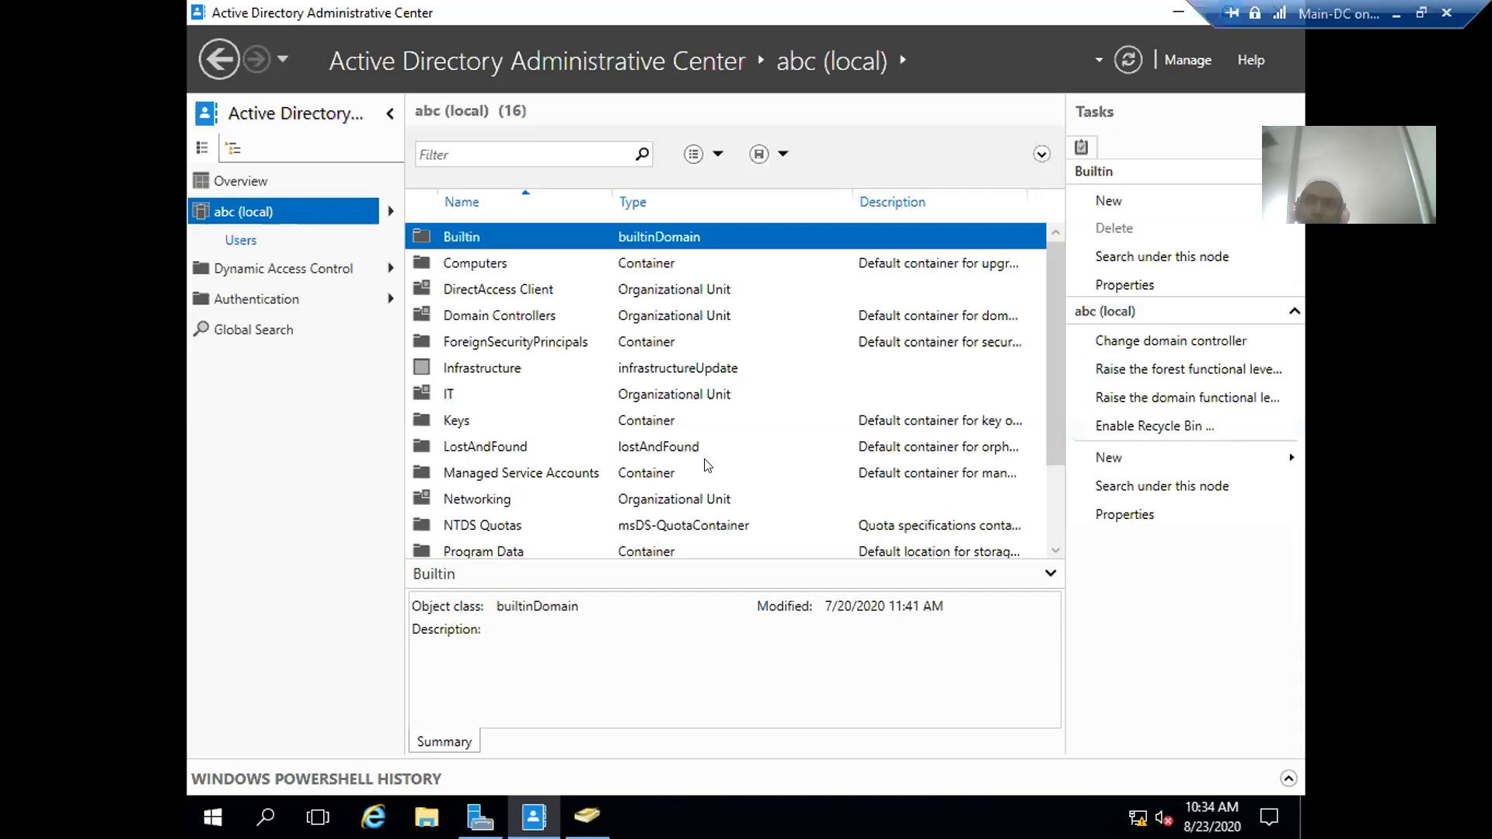
- Open the Users container and delete the User Two account, confirming with Yes
{"action": "left_click", "coordinate": [659, 471]}
{"action": "scroll", "coordinate": [600, 443], "scroll_direction": "down", "scroll_amount": 2}
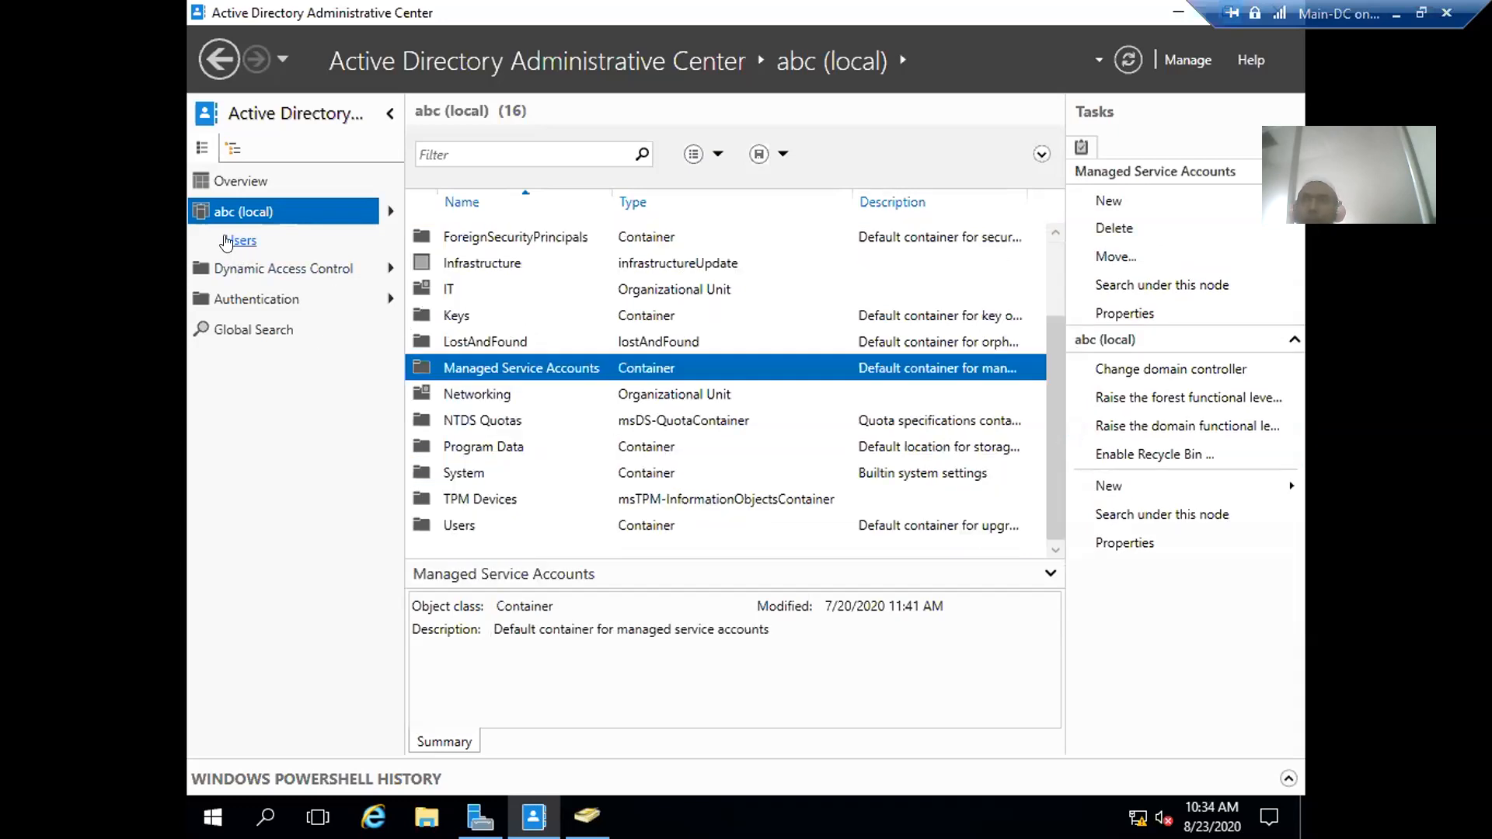
{"action": "double_click", "coordinate": [451, 527]}
{"action": "scroll", "coordinate": [588, 454], "scroll_direction": "down", "scroll_amount": 4}
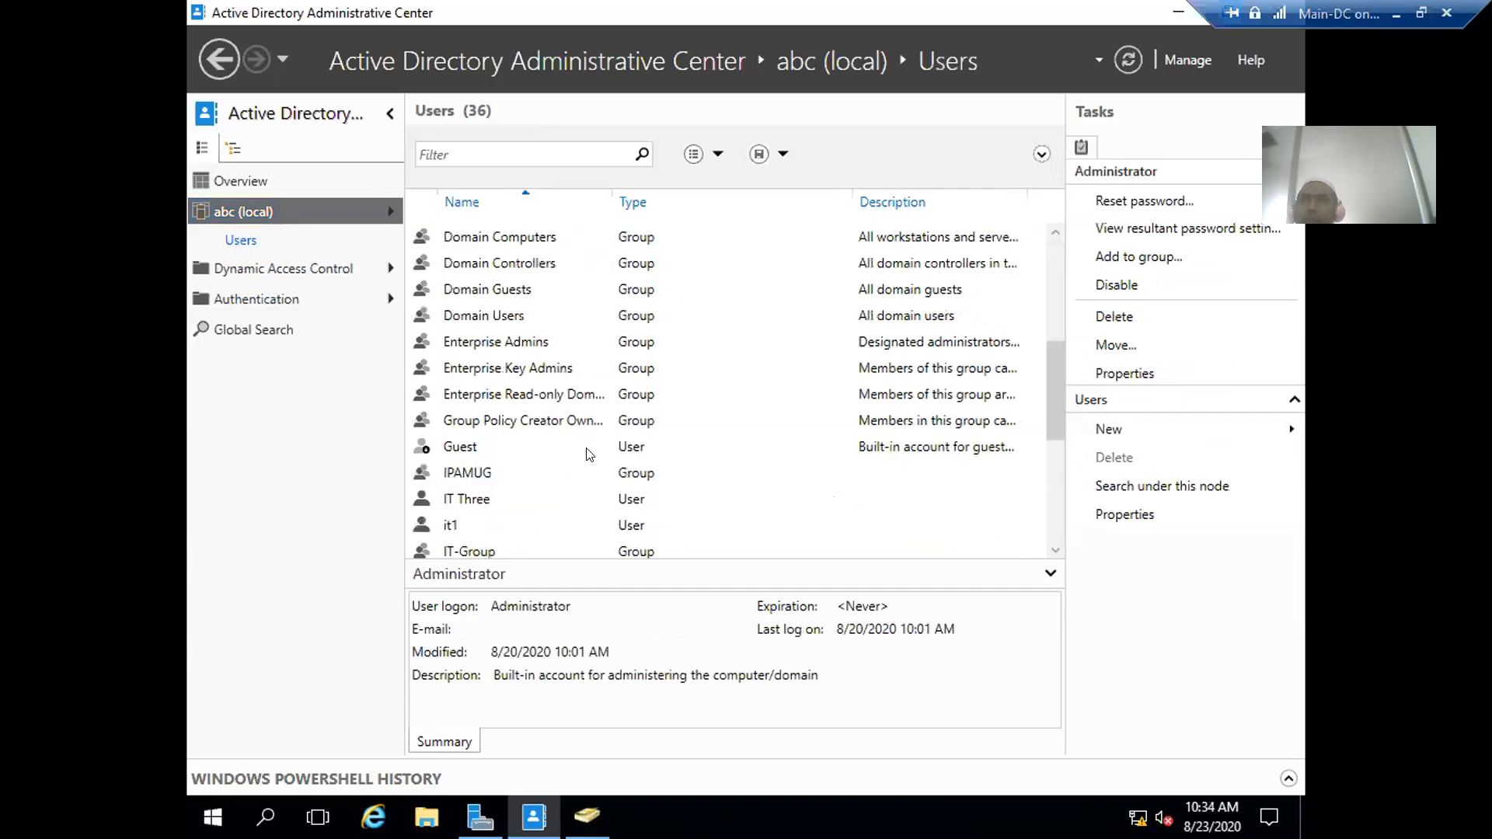
{"action": "scroll", "coordinate": [588, 454], "scroll_direction": "down", "scroll_amount": 4}
{"action": "left_click", "coordinate": [460, 529]}
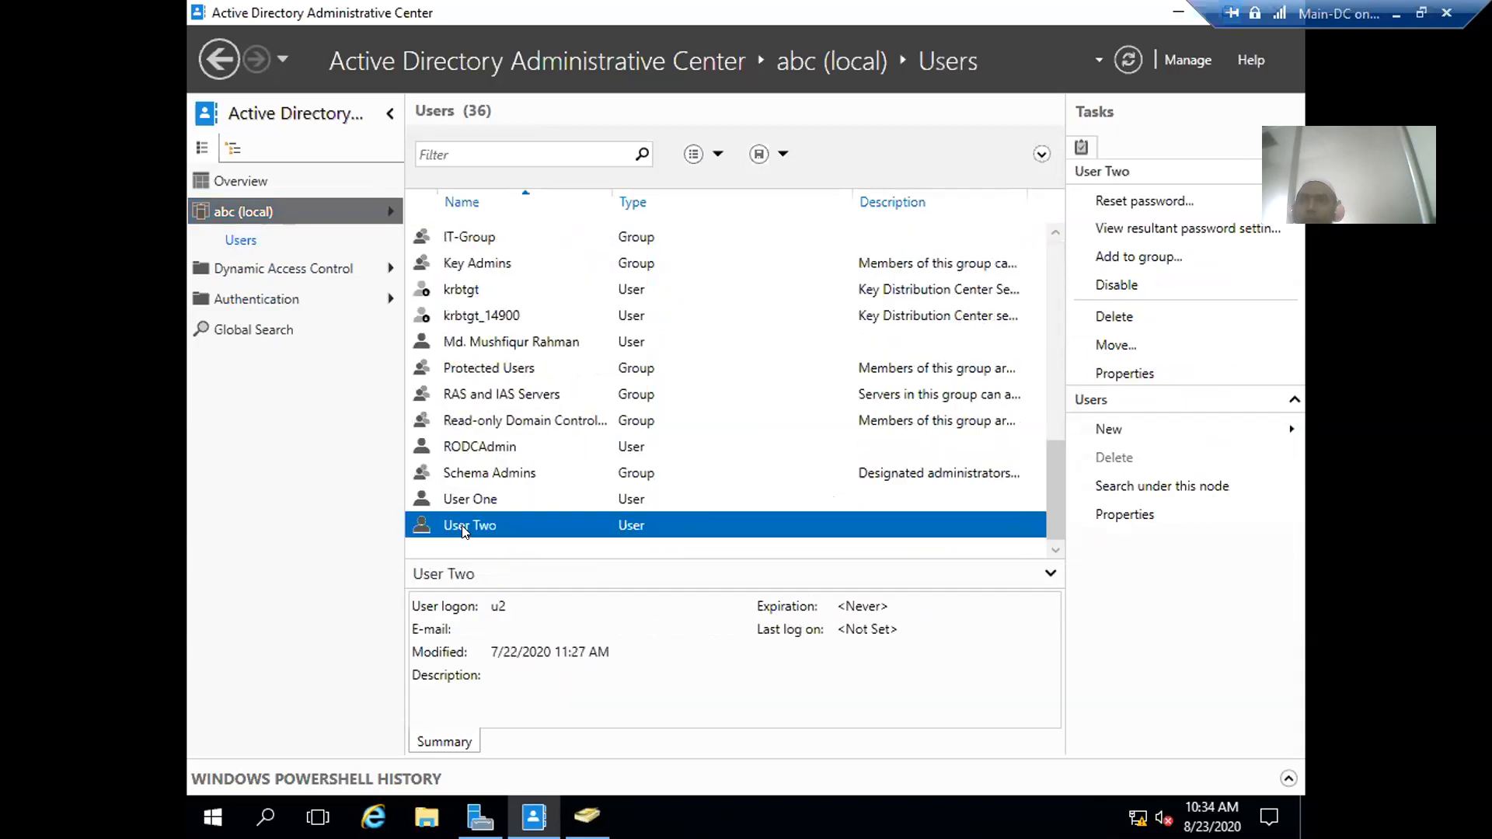
{"action": "right_click", "coordinate": [463, 531]}
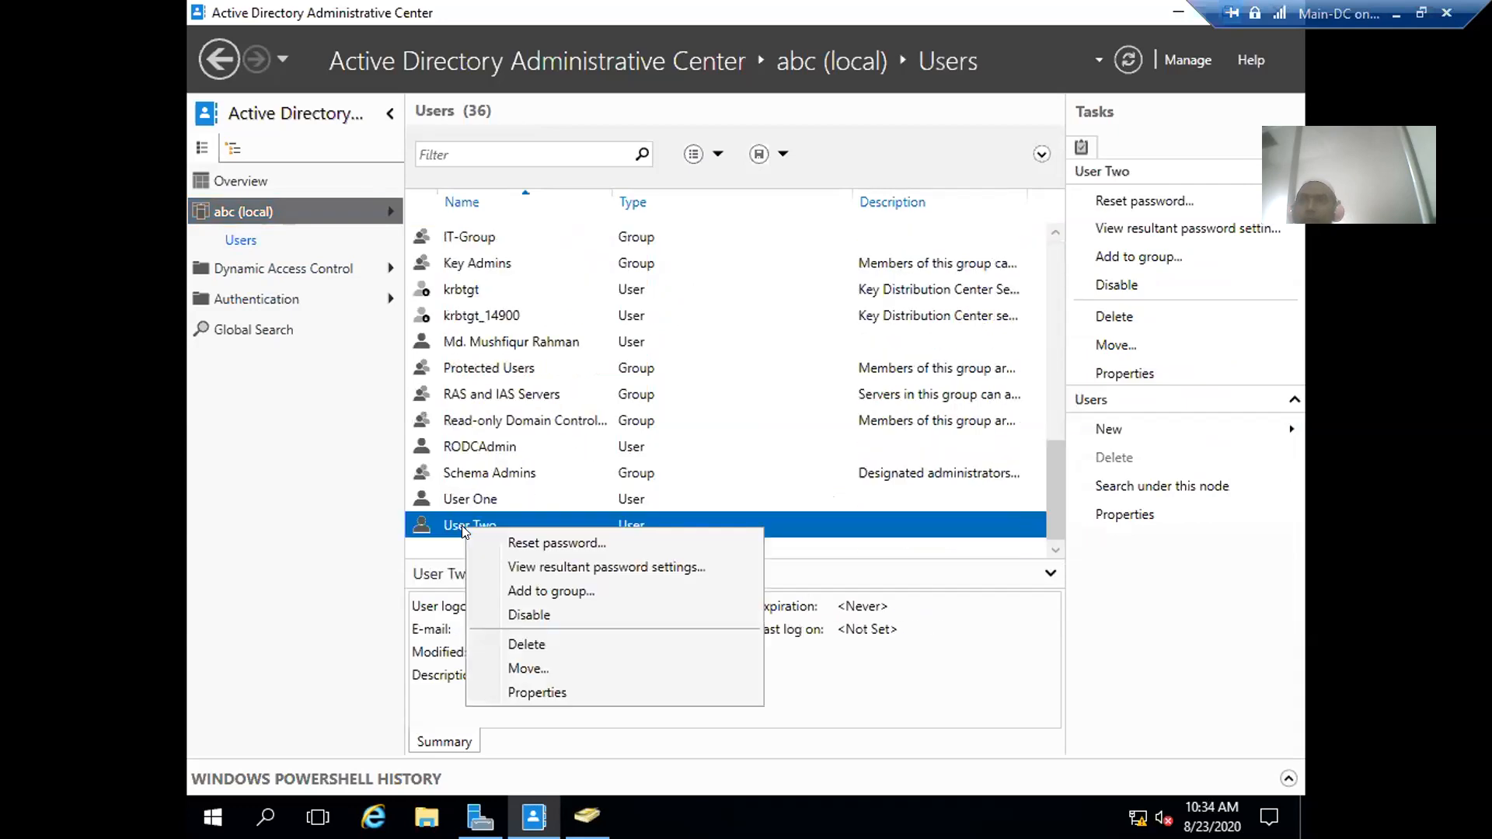
{"action": "left_click", "coordinate": [533, 645]}
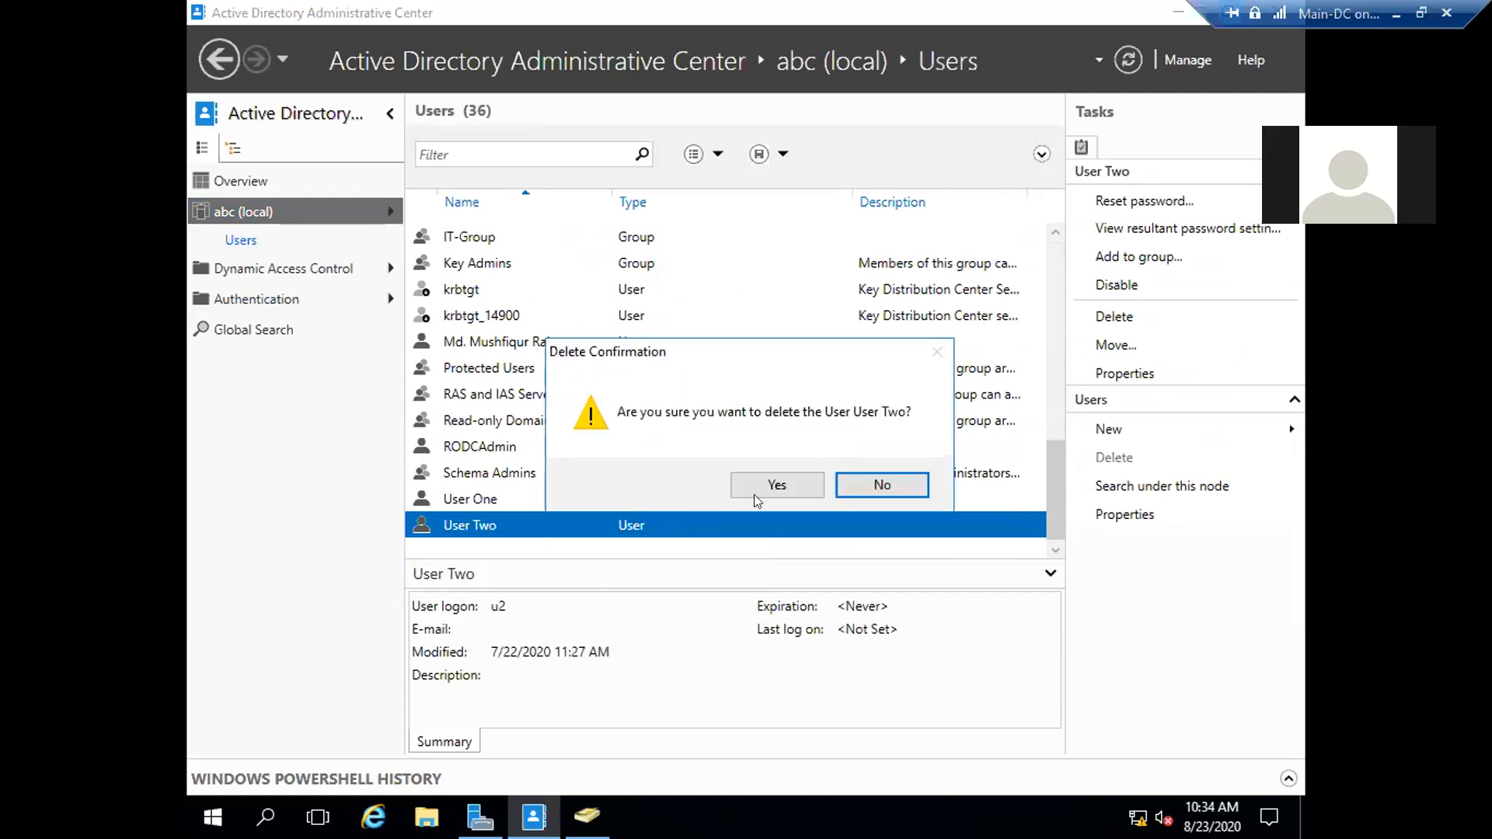
{"action": "left_click", "coordinate": [762, 480]}
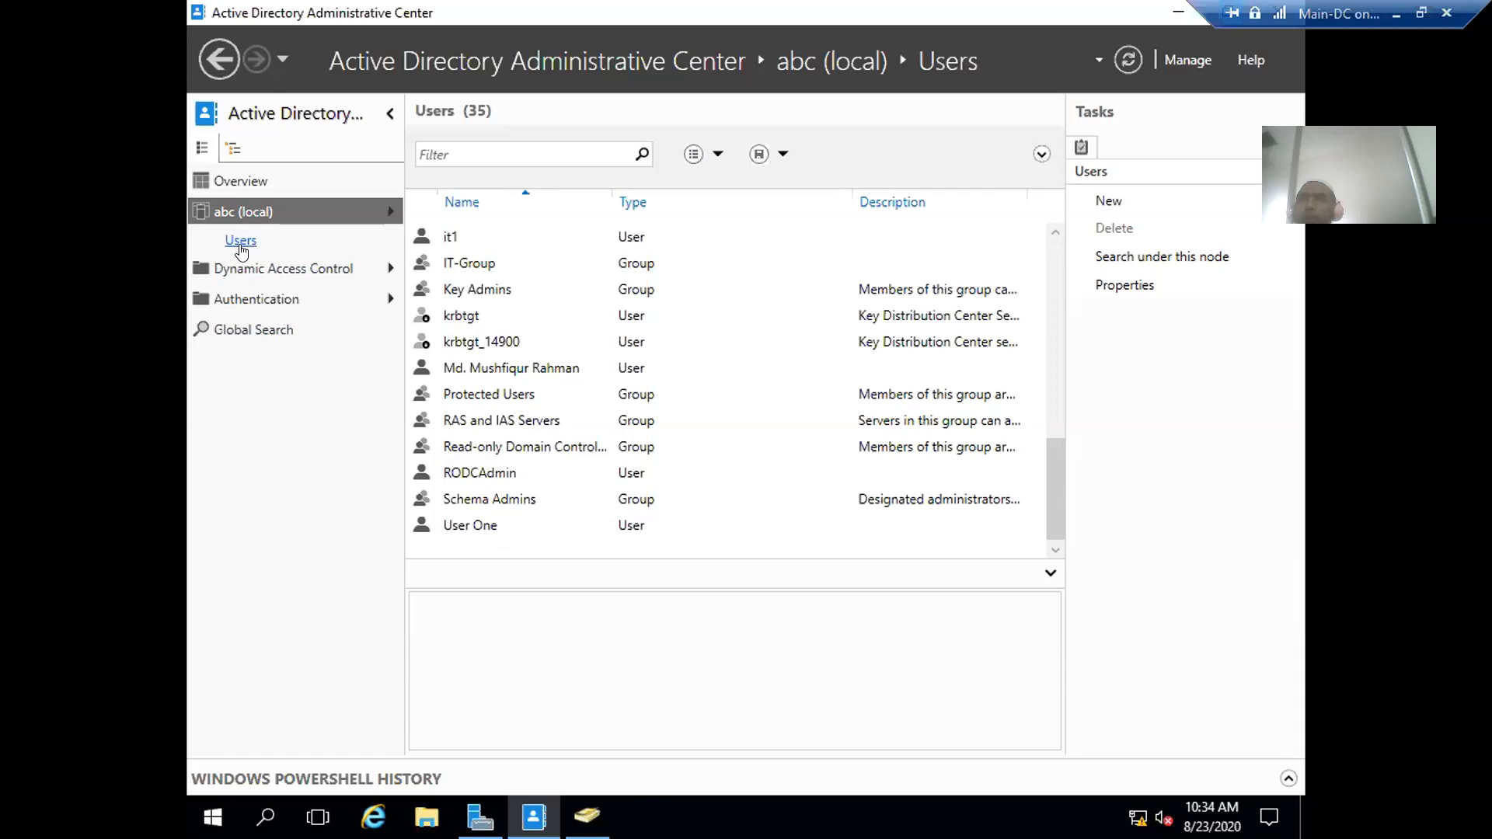
- Reopen Users to verify User Two is gone, then return to abc (local)
{"action": "left_click", "coordinate": [247, 211]}
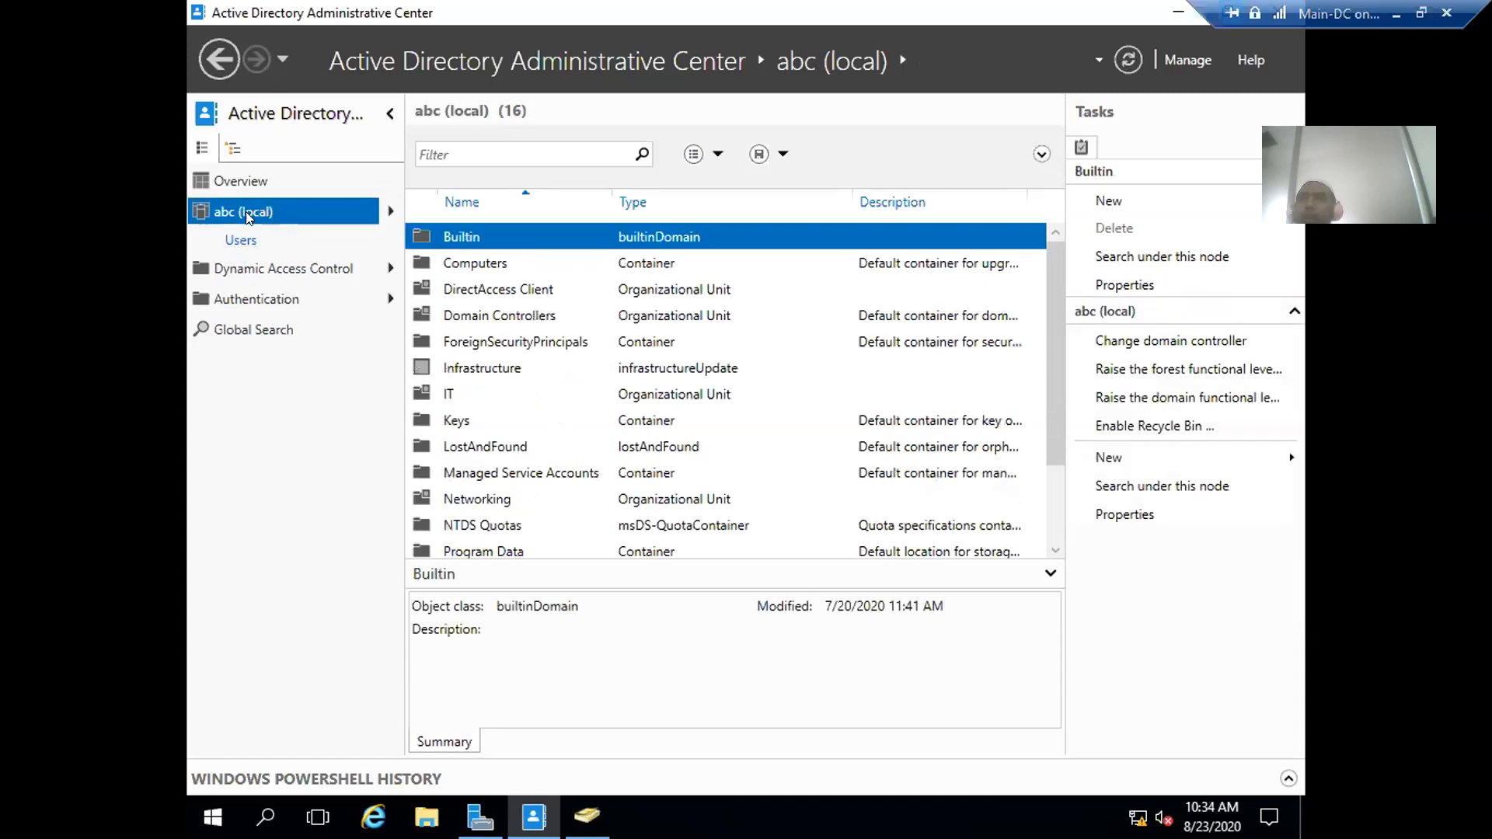
{"action": "scroll", "coordinate": [793, 489], "scroll_direction": "down", "scroll_amount": 2}
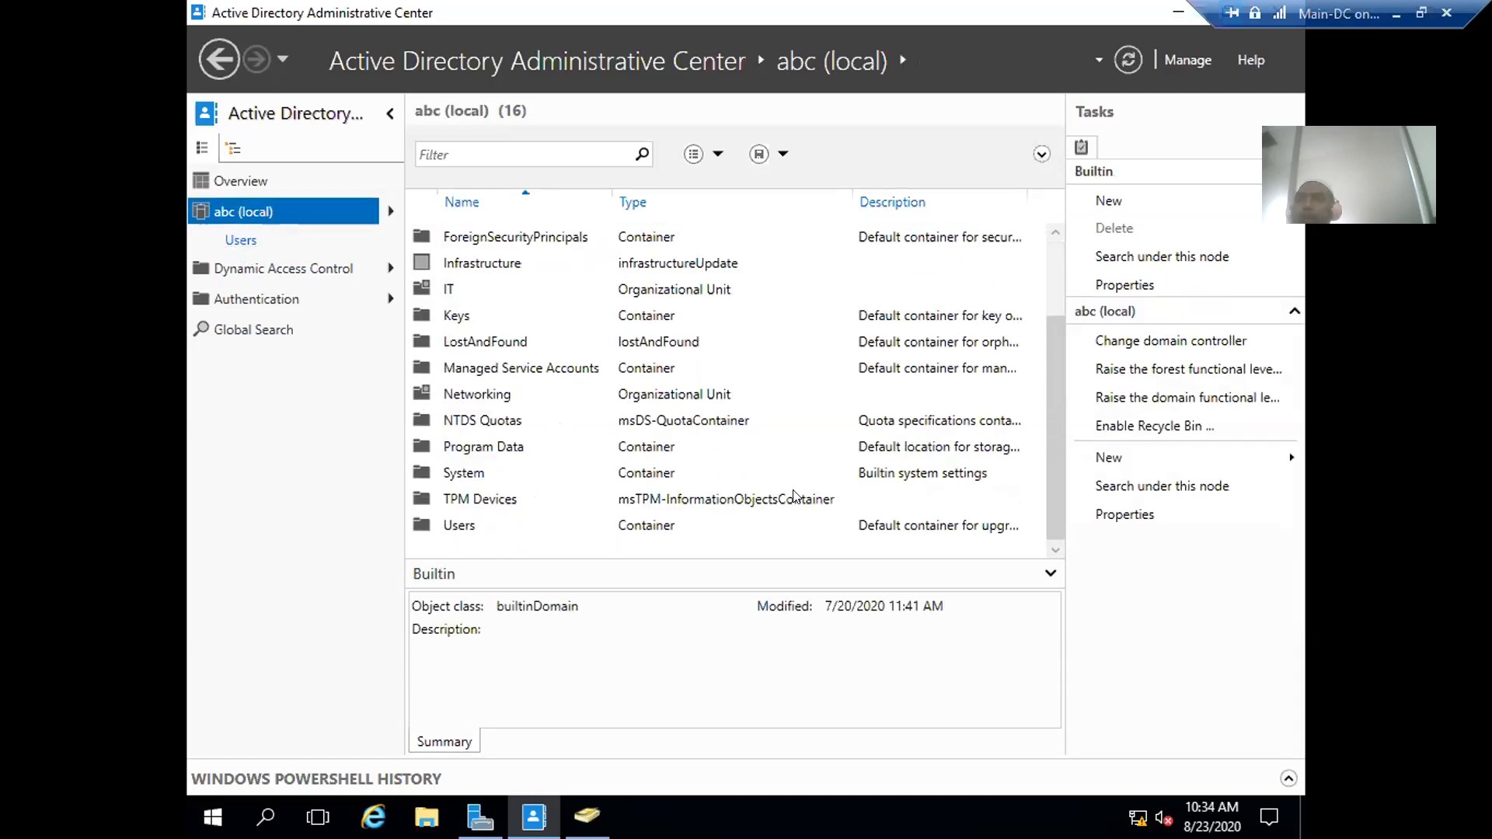
{"action": "double_click", "coordinate": [449, 525]}
{"action": "scroll", "coordinate": [692, 464], "scroll_direction": "down", "scroll_amount": 7}
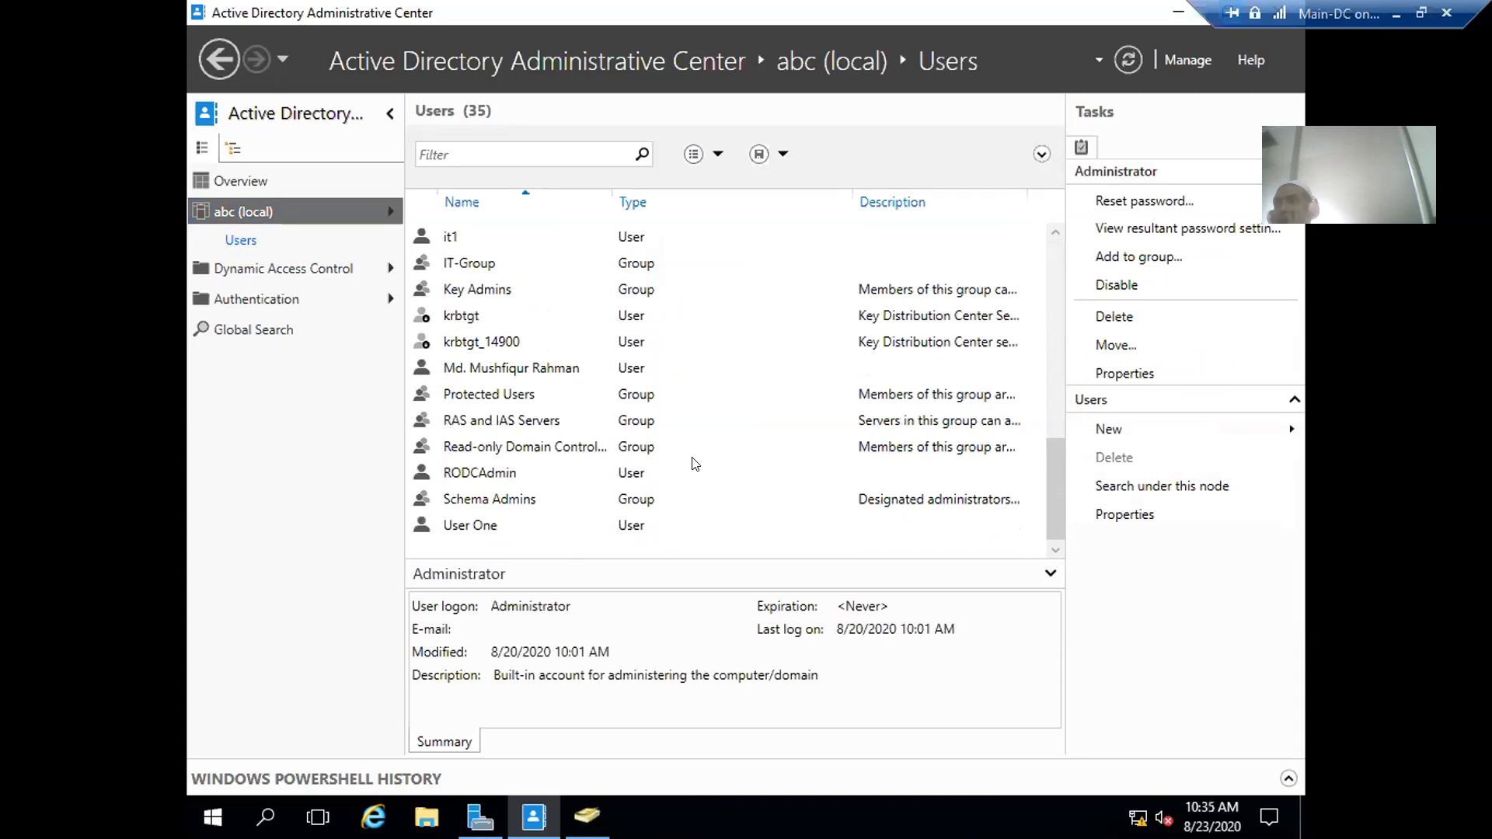
{"action": "scroll", "coordinate": [695, 464], "scroll_direction": "up", "scroll_amount": 4}
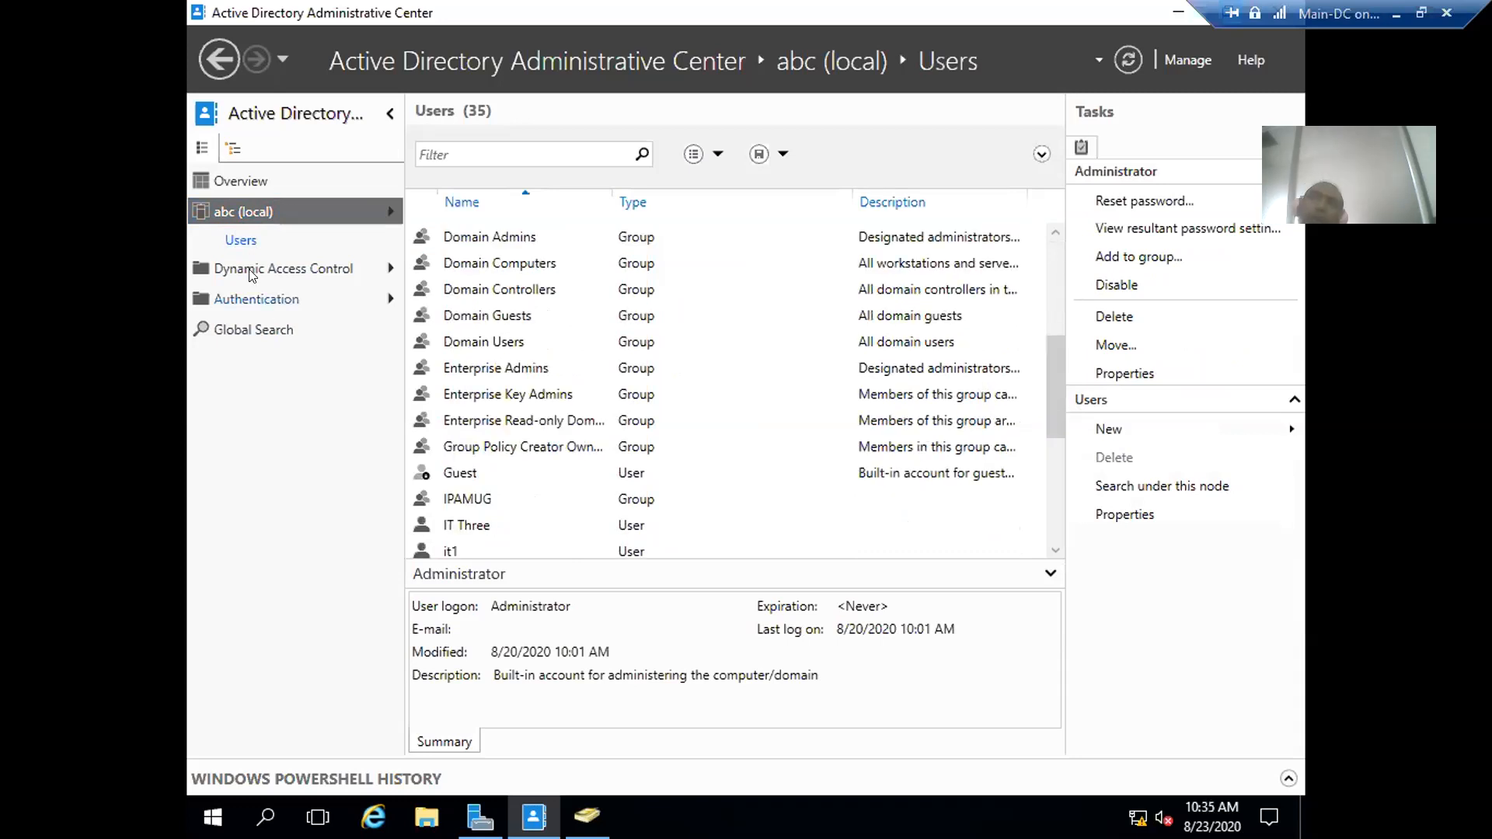
{"action": "left_click", "coordinate": [235, 218]}
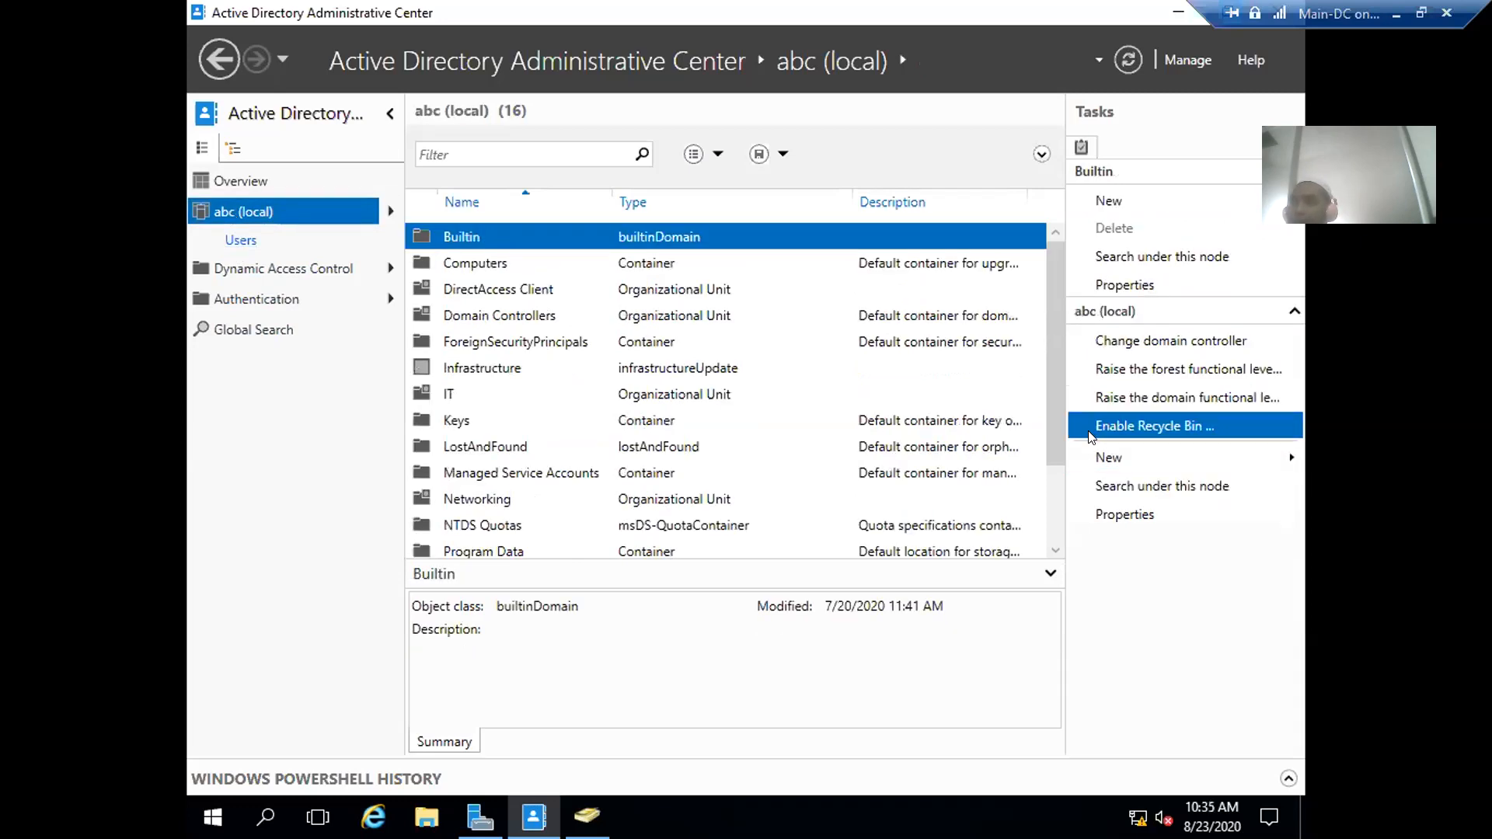
- Enable the Recycle Bin for abc.local, confirm both notices, and refresh to reveal Deleted Objects
{"action": "left_click", "coordinate": [1180, 431]}
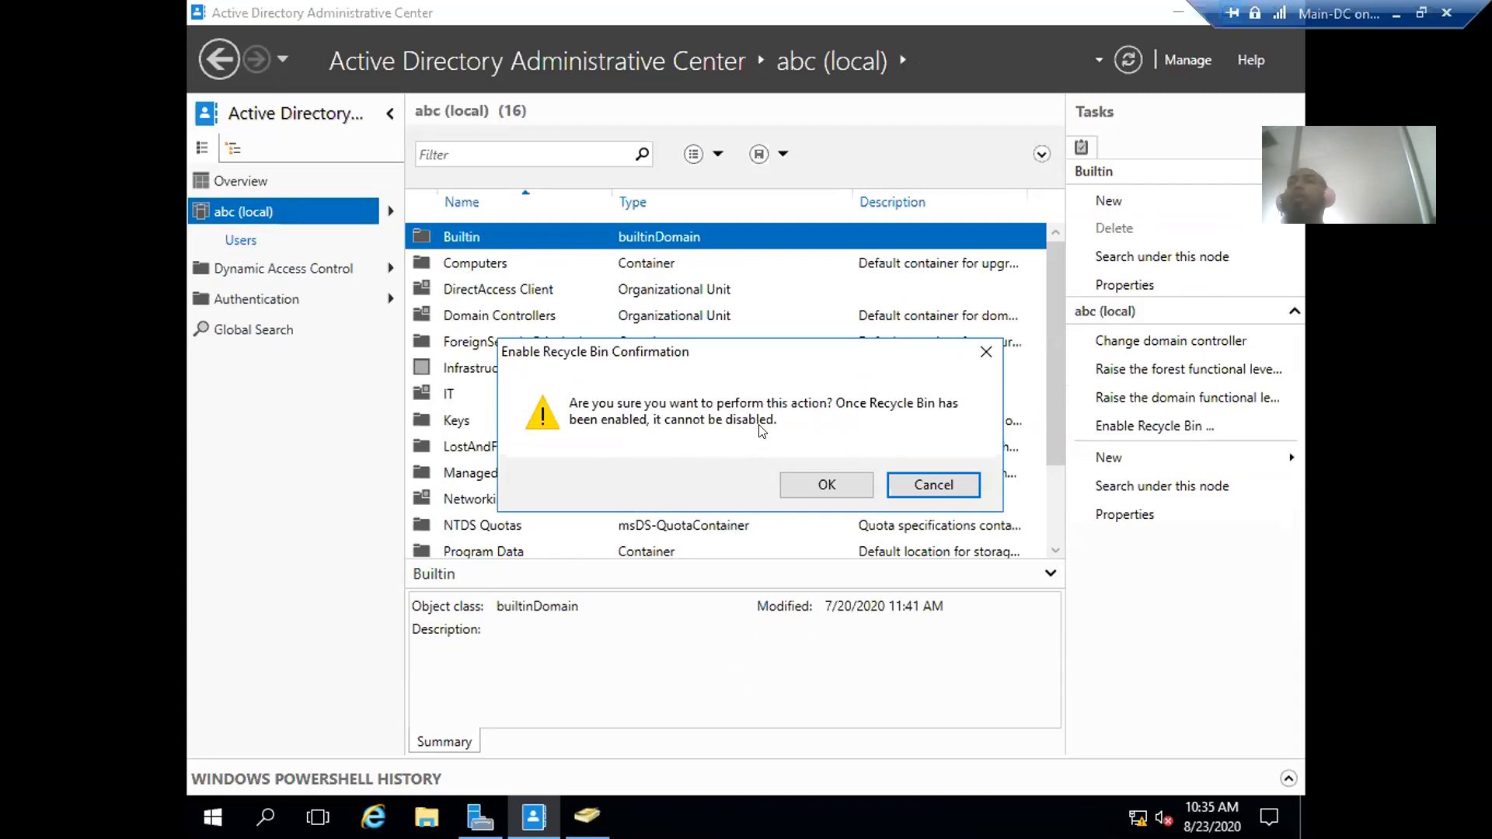
{"action": "left_click", "coordinate": [825, 486]}
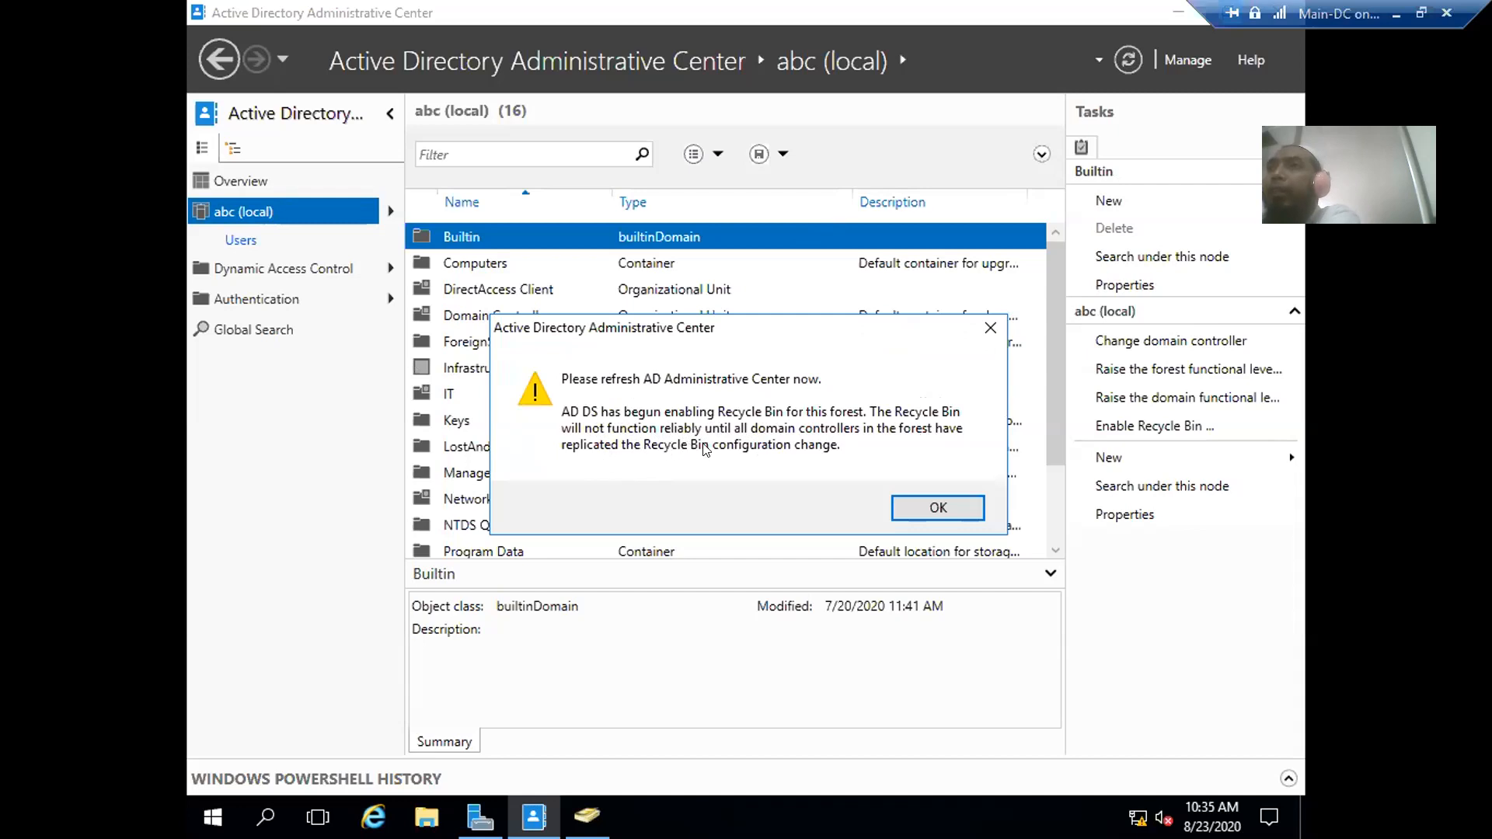
{"action": "left_click", "coordinate": [913, 514]}
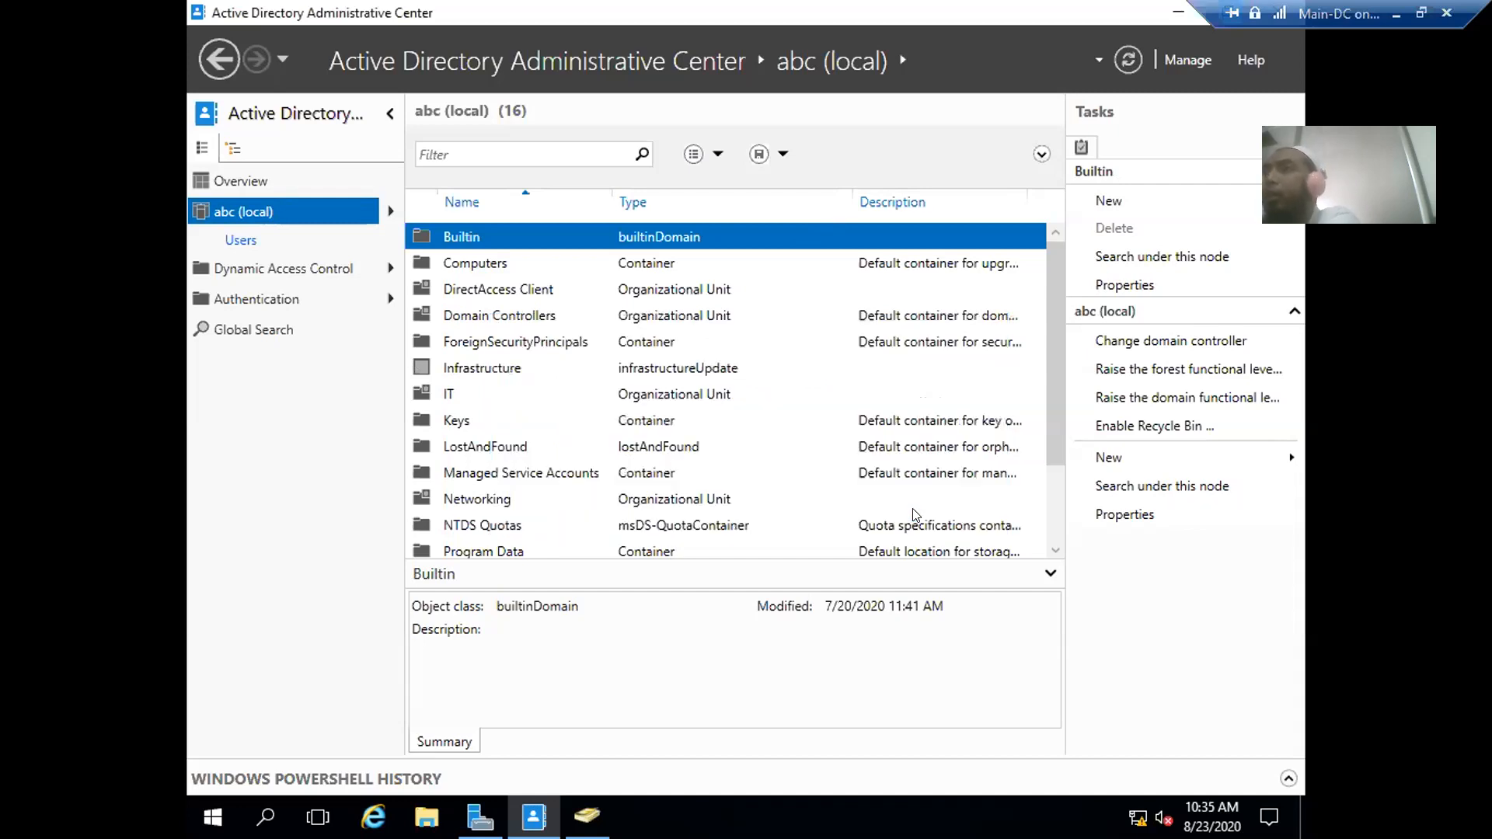
{"action": "left_click", "coordinate": [1128, 60]}
{"action": "left_click", "coordinate": [1124, 61]}
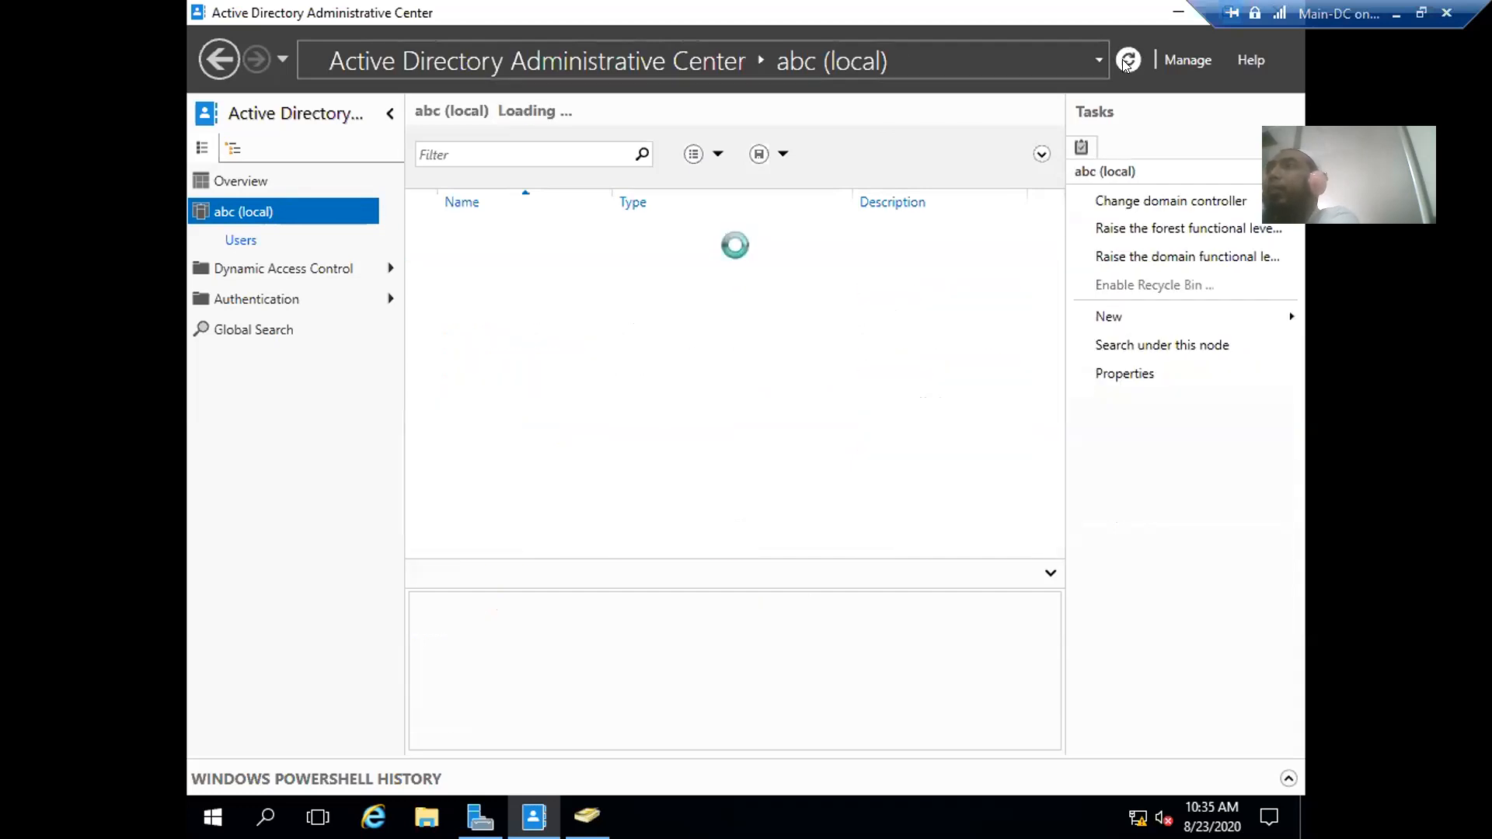
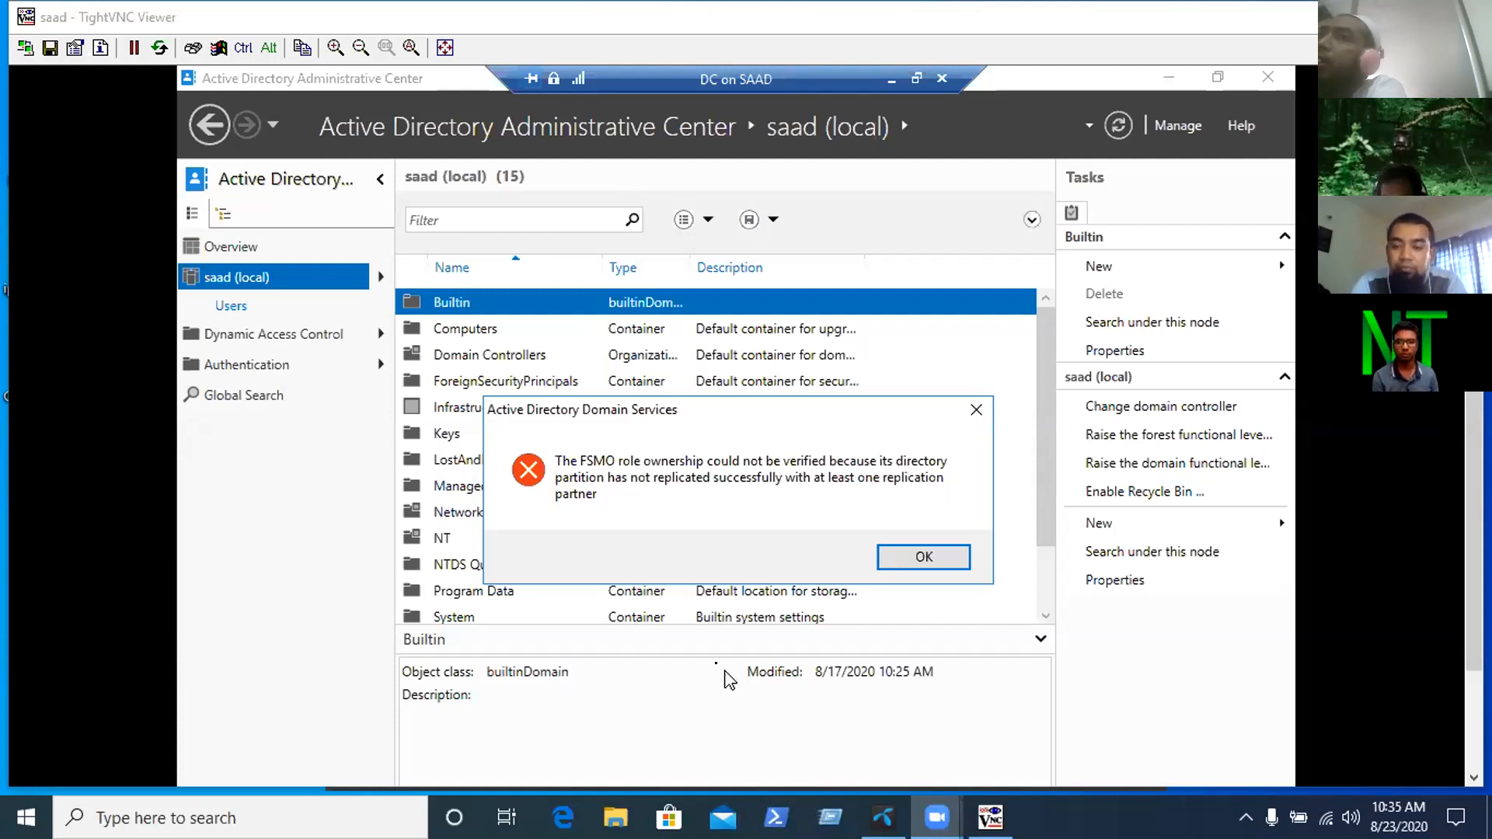
- Dismiss the FSMO error, retry enabling the Recycle Bin, and dismiss the repeated FSMO error
{"action": "left_click", "coordinate": [907, 555]}
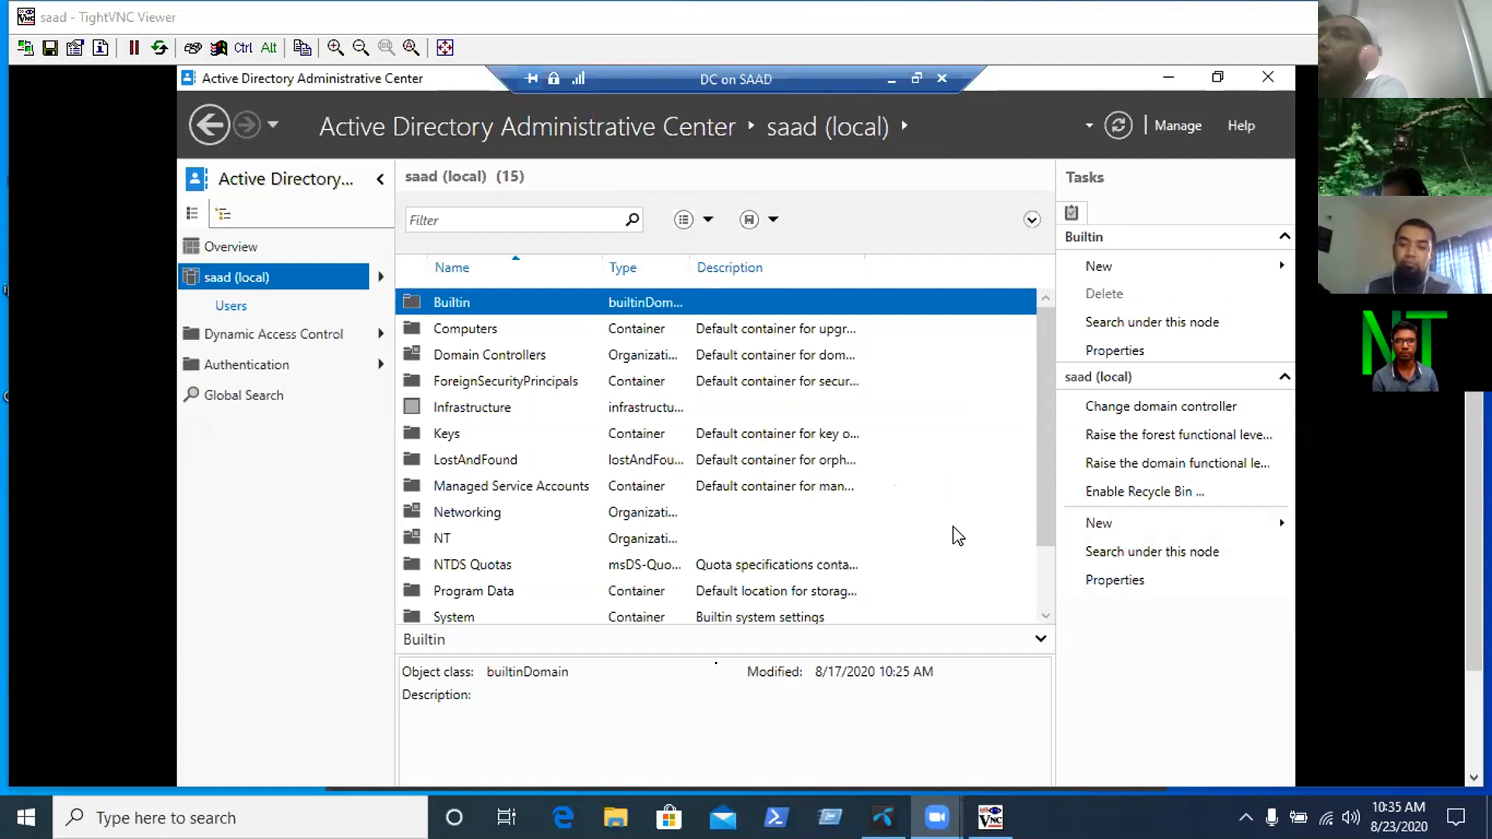
{"action": "left_click", "coordinate": [1196, 492]}
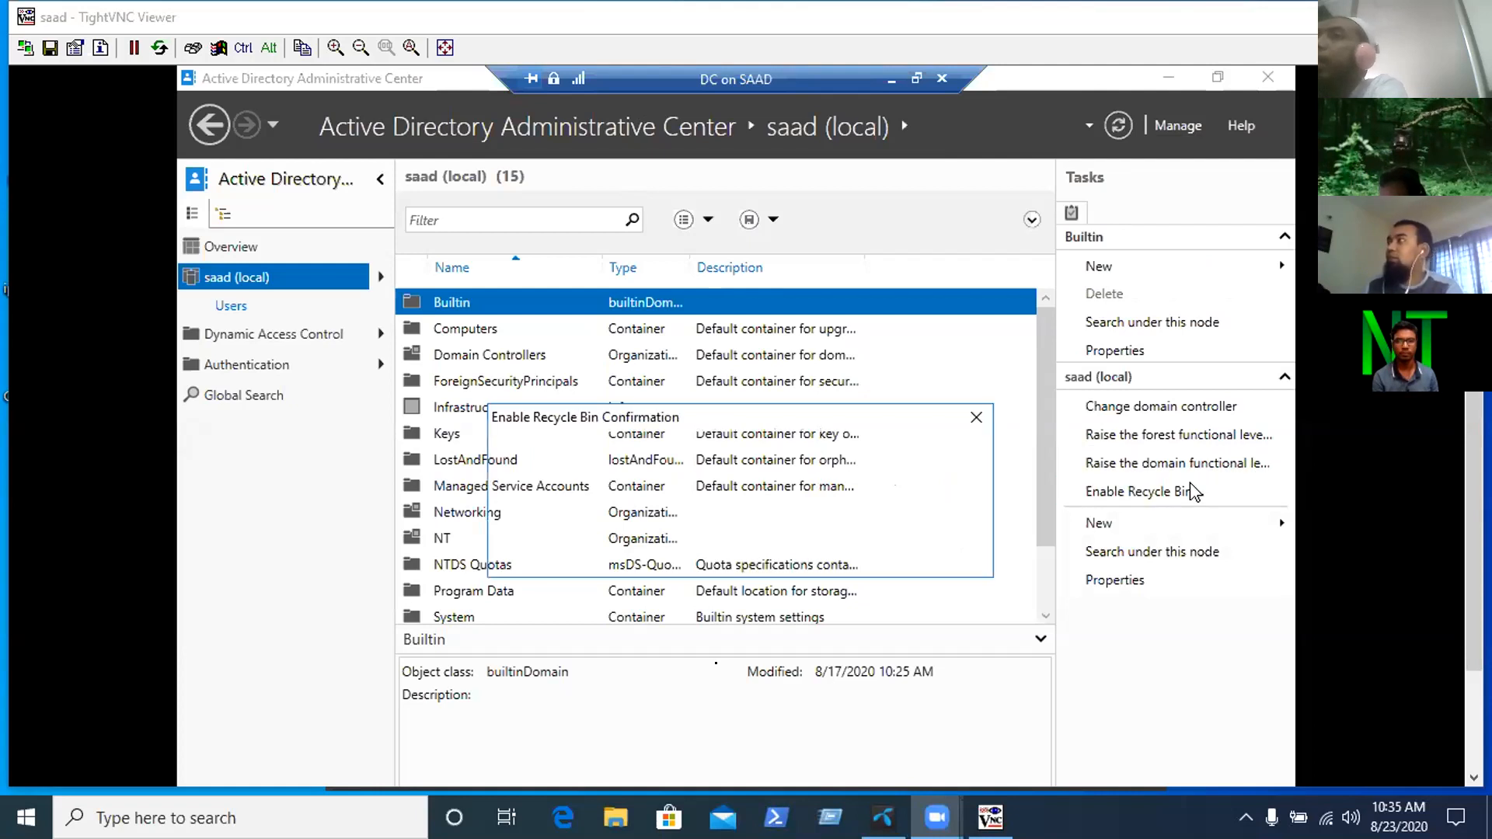
{"action": "left_click", "coordinate": [813, 553]}
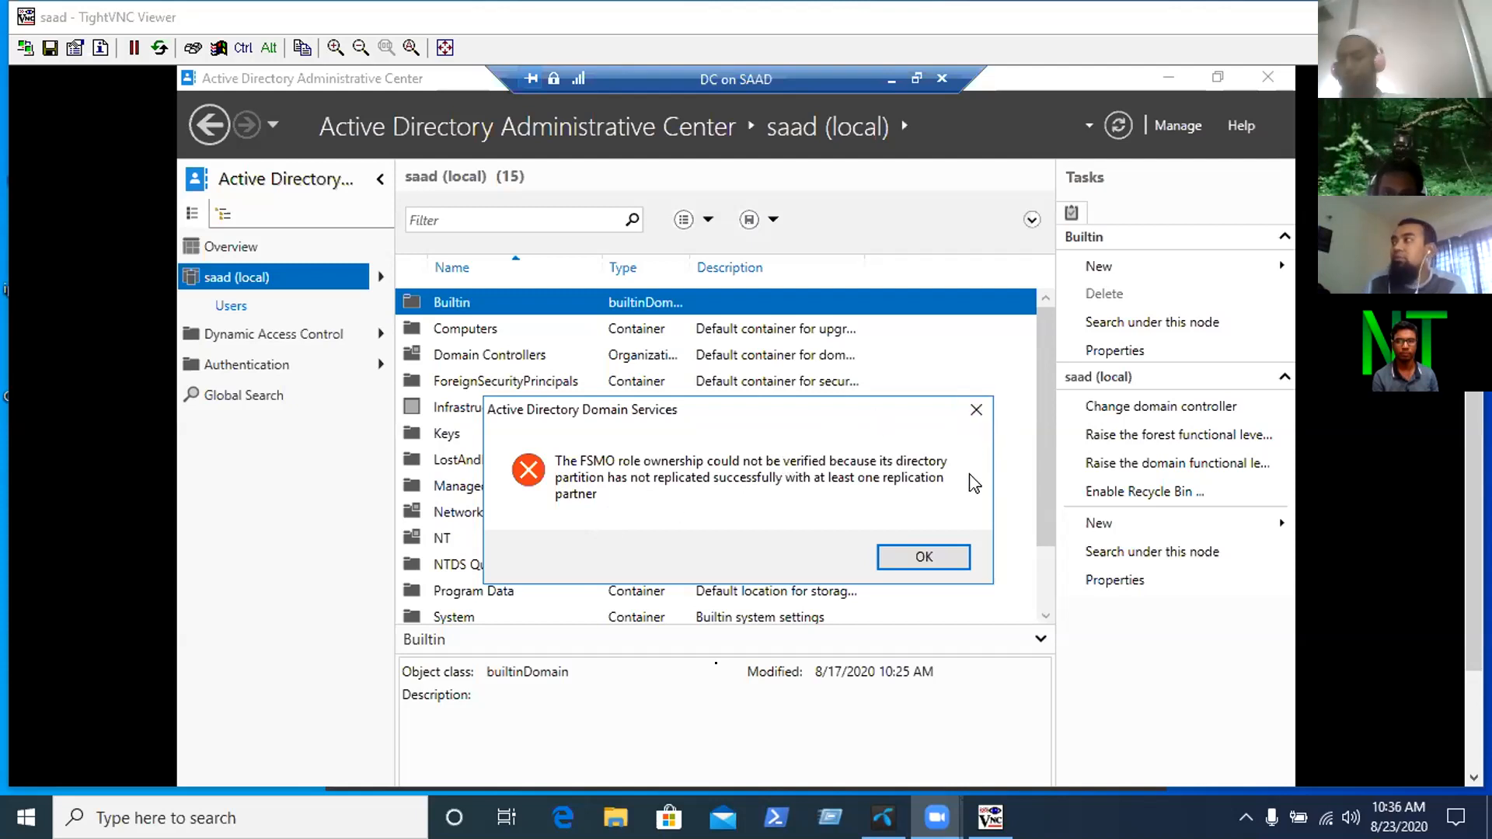
{"action": "left_click", "coordinate": [937, 559]}
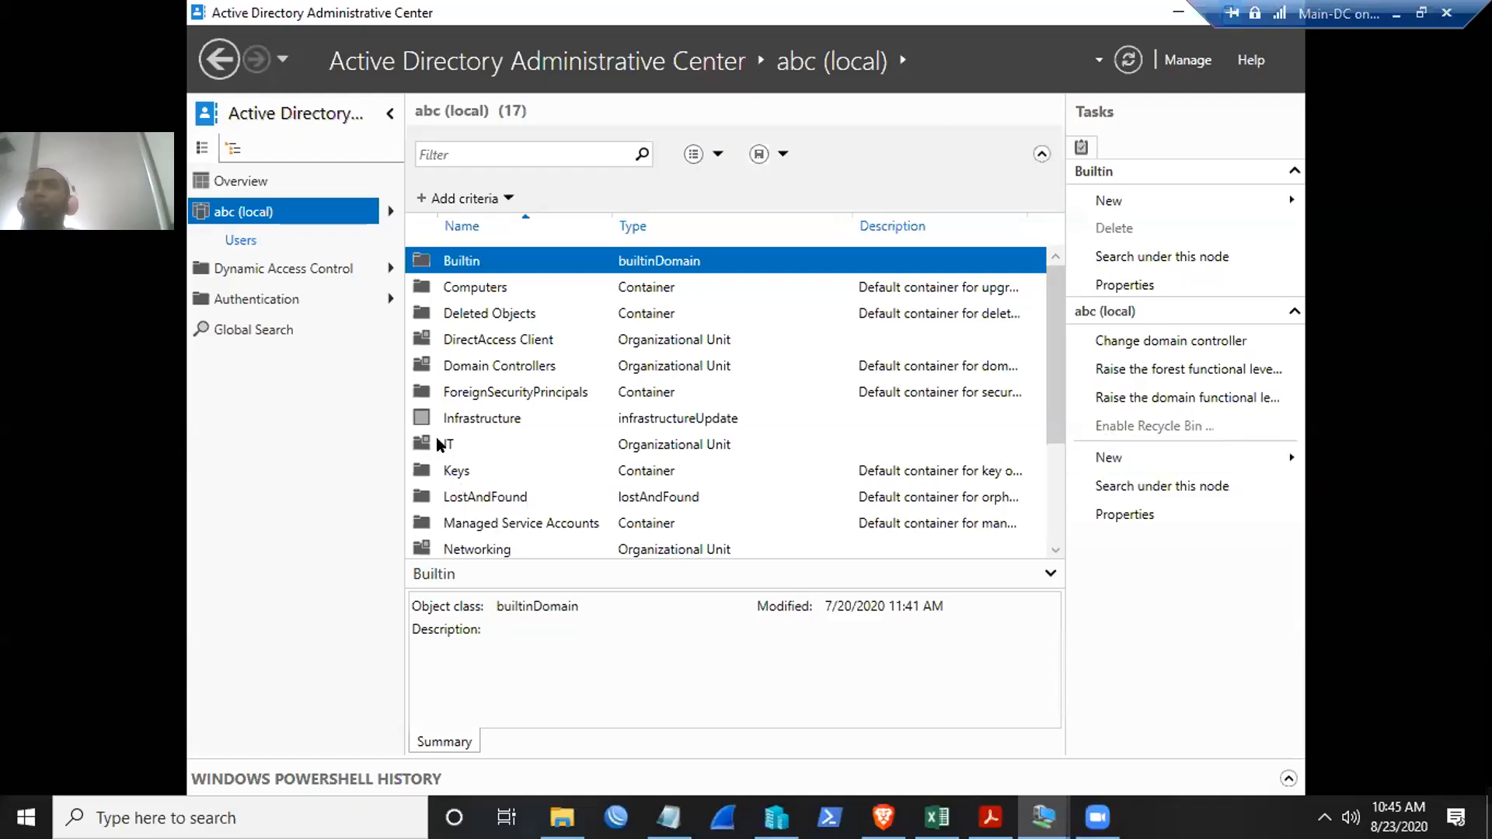
- Open the Users container and delete the user it1, confirming with Yes
{"action": "scroll", "coordinate": [495, 435], "scroll_direction": "down", "scroll_amount": 2}
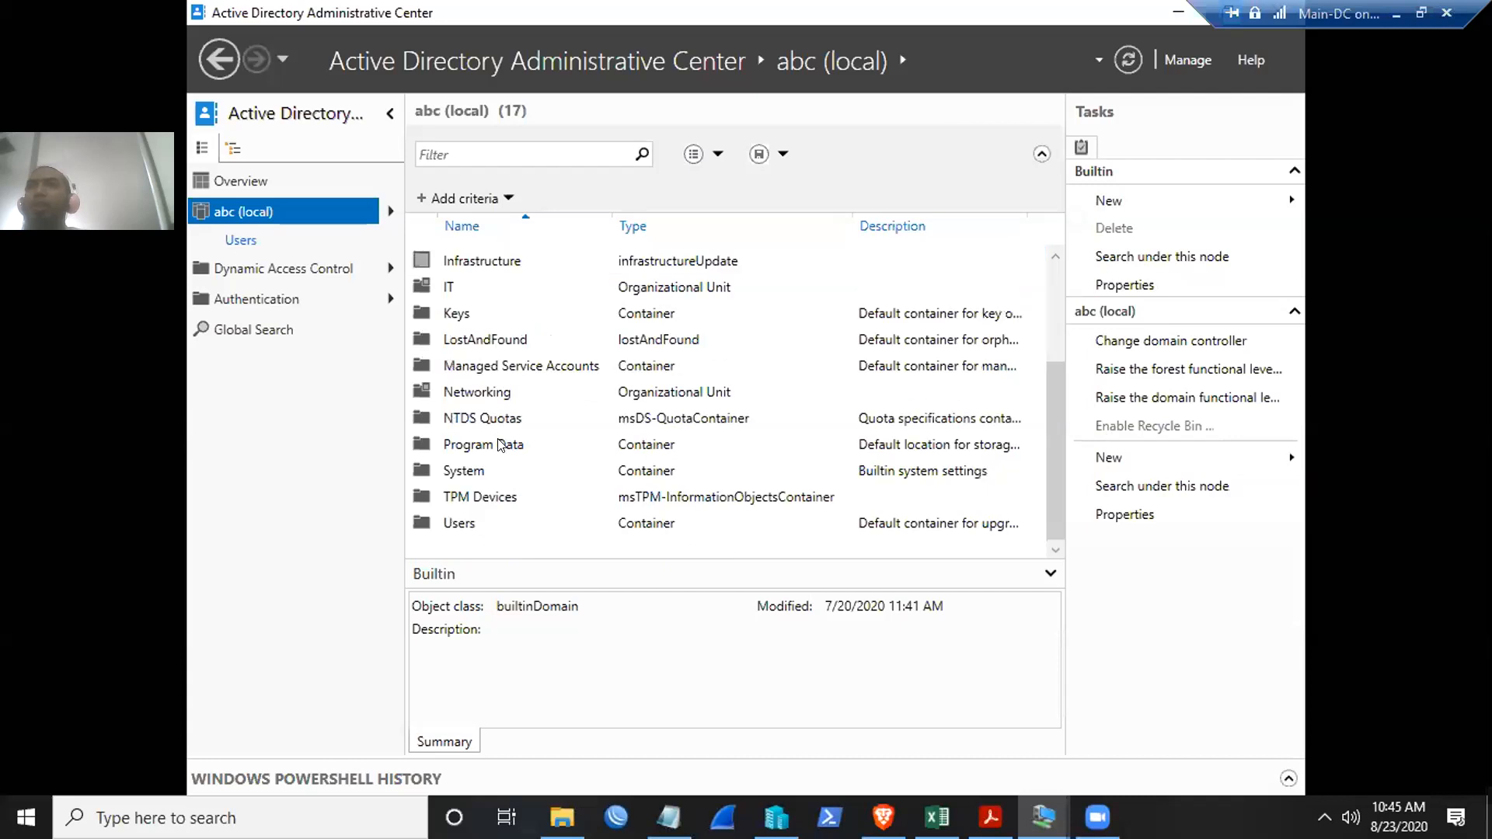
{"action": "scroll", "coordinate": [500, 445], "scroll_direction": "up", "scroll_amount": 2}
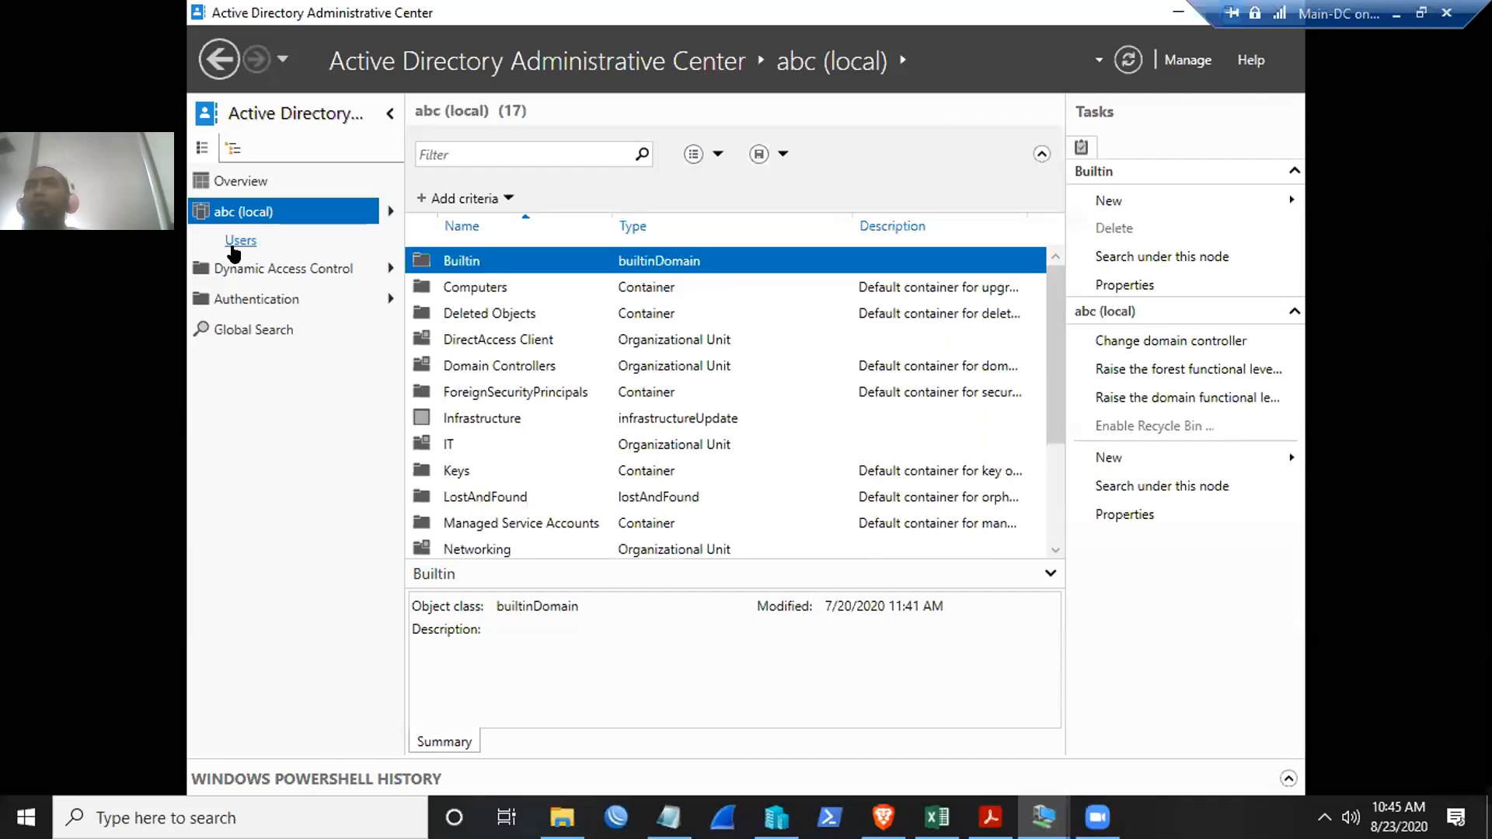
{"action": "left_click", "coordinate": [238, 241]}
{"action": "scroll", "coordinate": [688, 474], "scroll_direction": "down", "scroll_amount": 4}
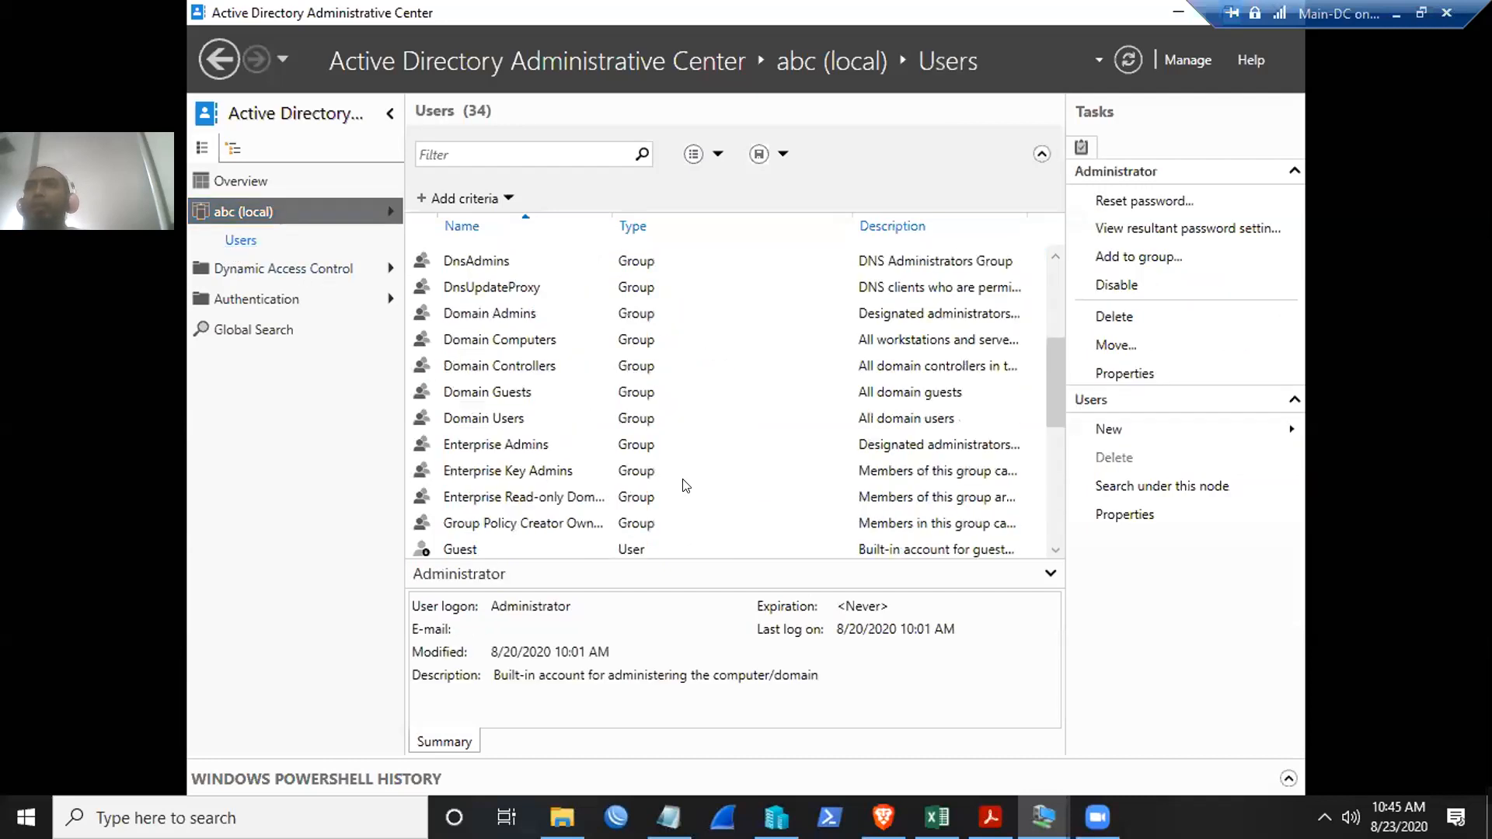
{"action": "scroll", "coordinate": [686, 485], "scroll_direction": "down", "scroll_amount": 3}
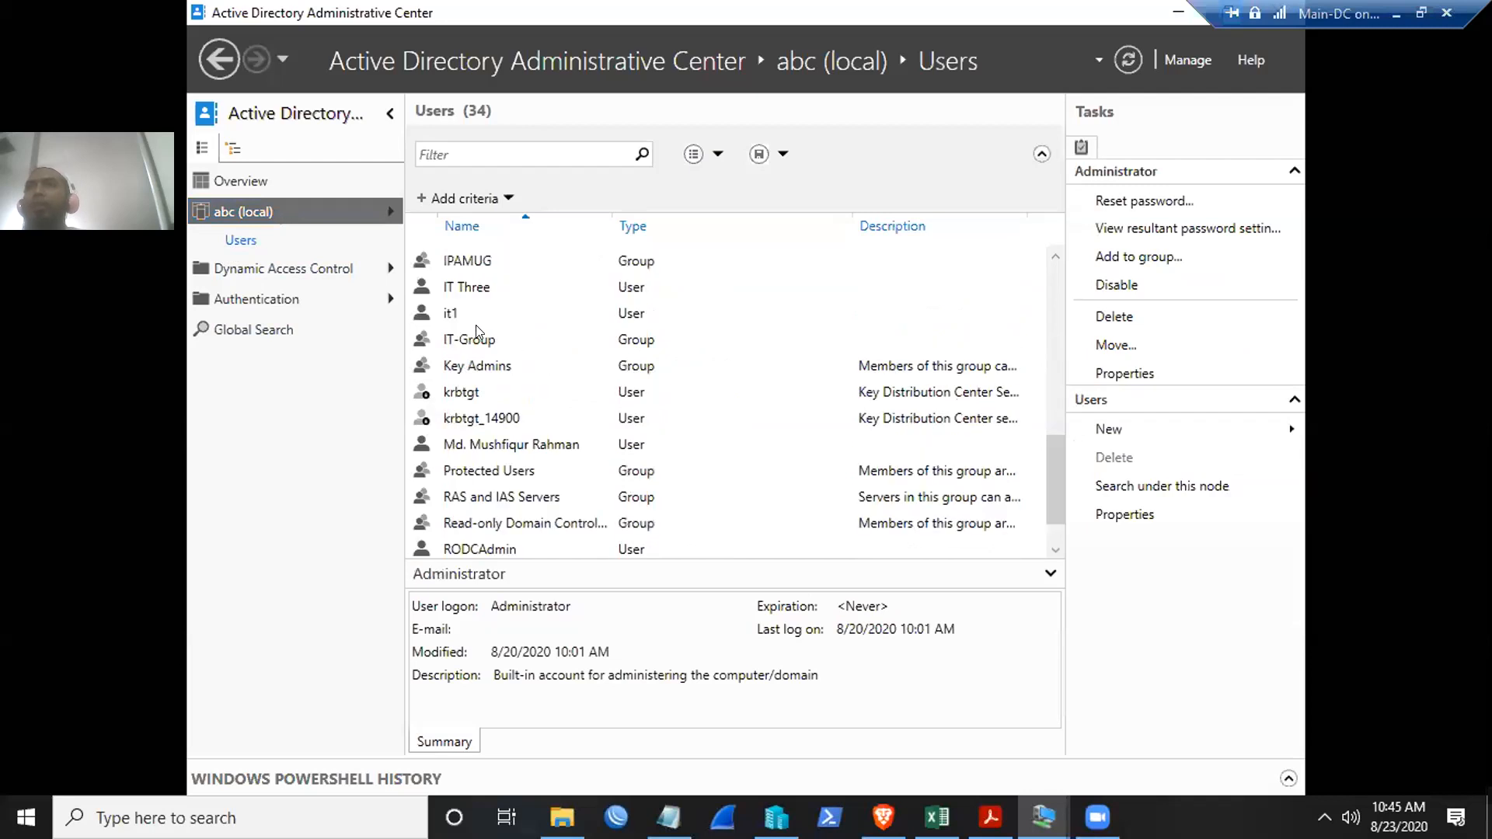
{"action": "left_click", "coordinate": [445, 313]}
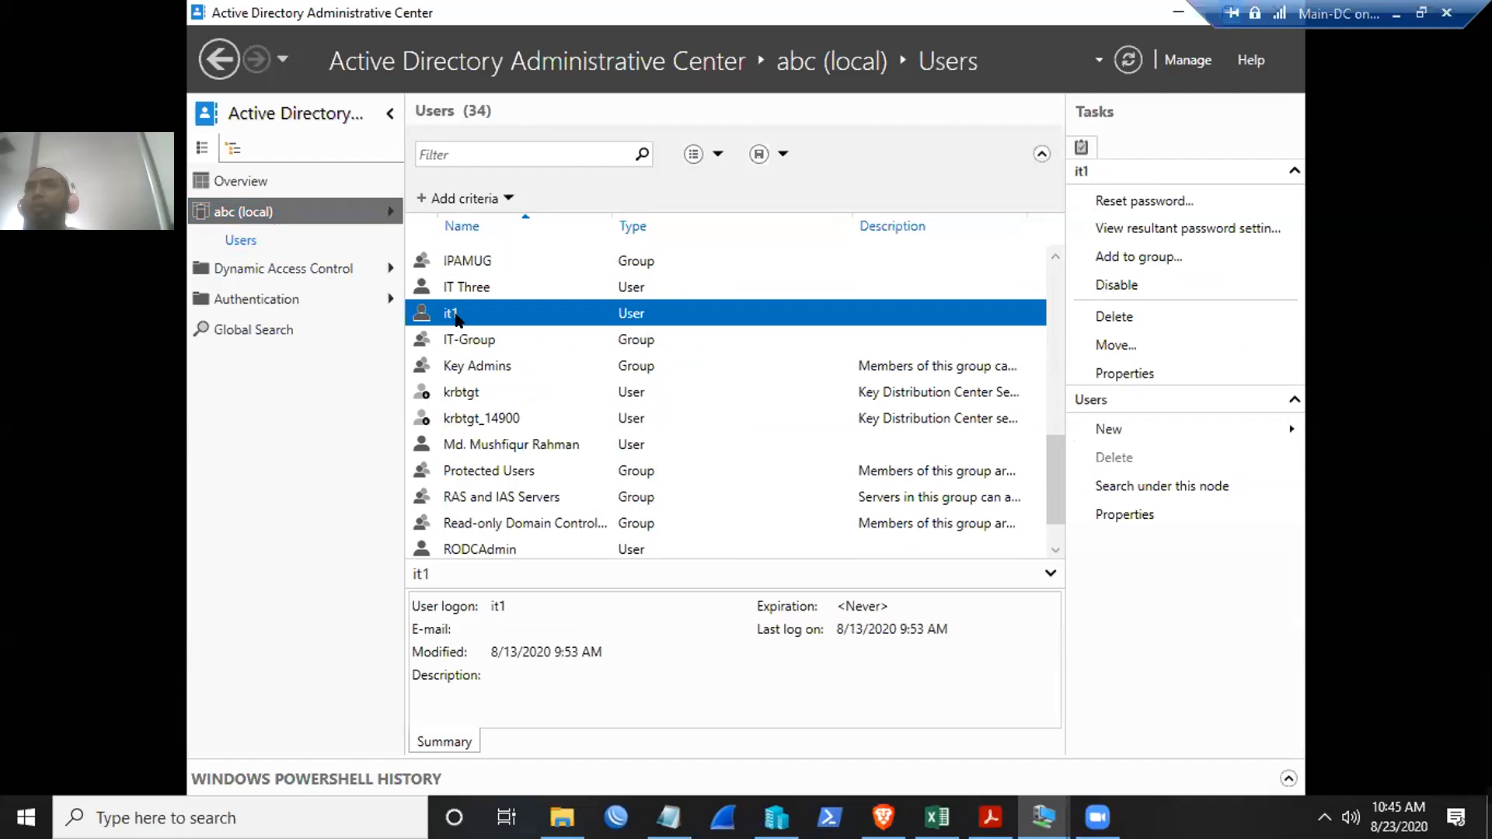
{"action": "right_click", "coordinate": [454, 314]}
{"action": "left_click", "coordinate": [509, 432]}
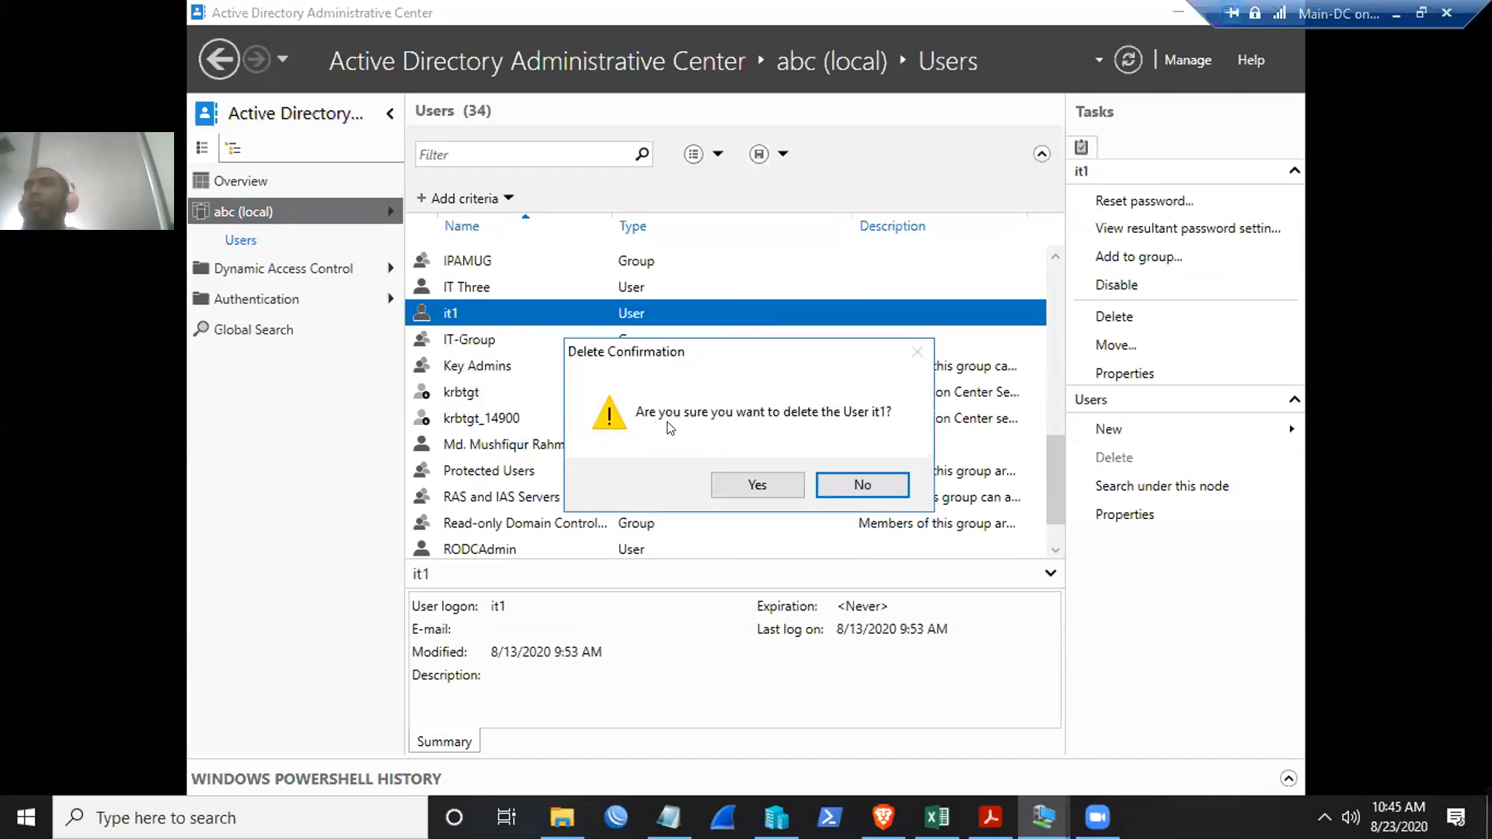
{"action": "left_click", "coordinate": [758, 485]}
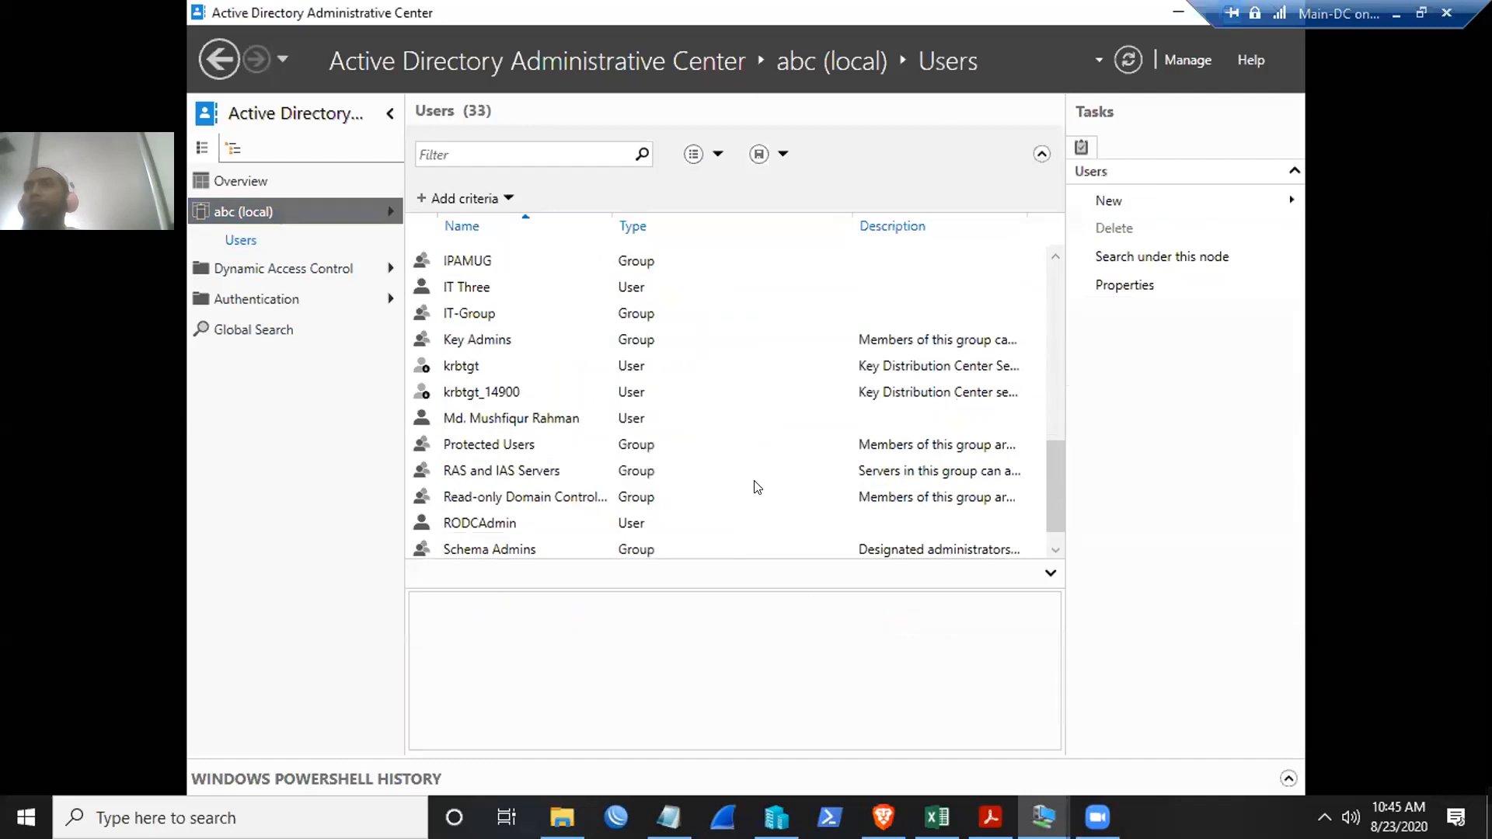
- Delete the IT-Group group, confirming with Yes
{"action": "scroll", "coordinate": [567, 436], "scroll_direction": "up", "scroll_amount": 3}
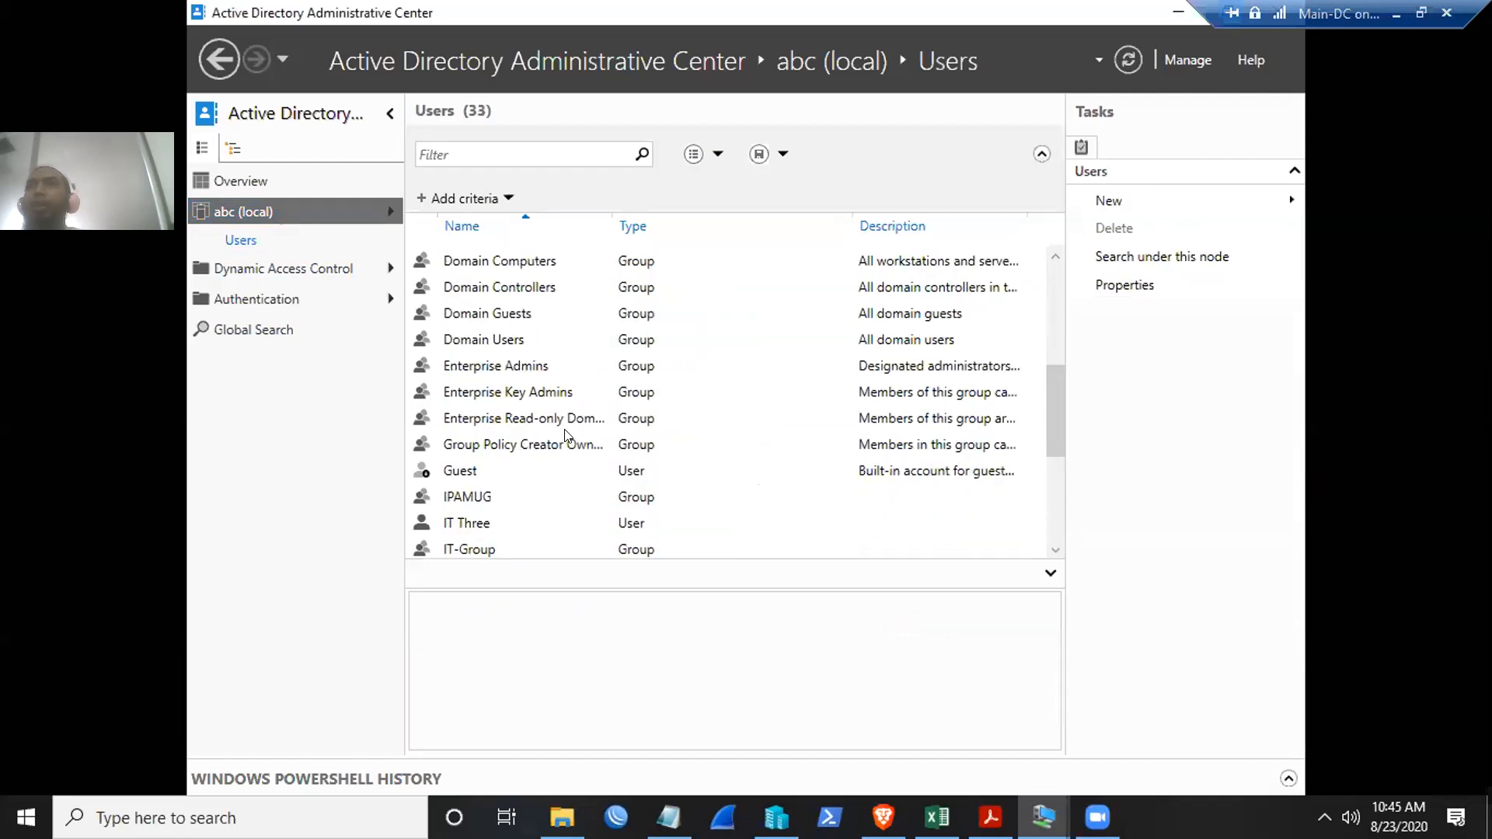
{"action": "scroll", "coordinate": [568, 436], "scroll_direction": "down", "scroll_amount": 1}
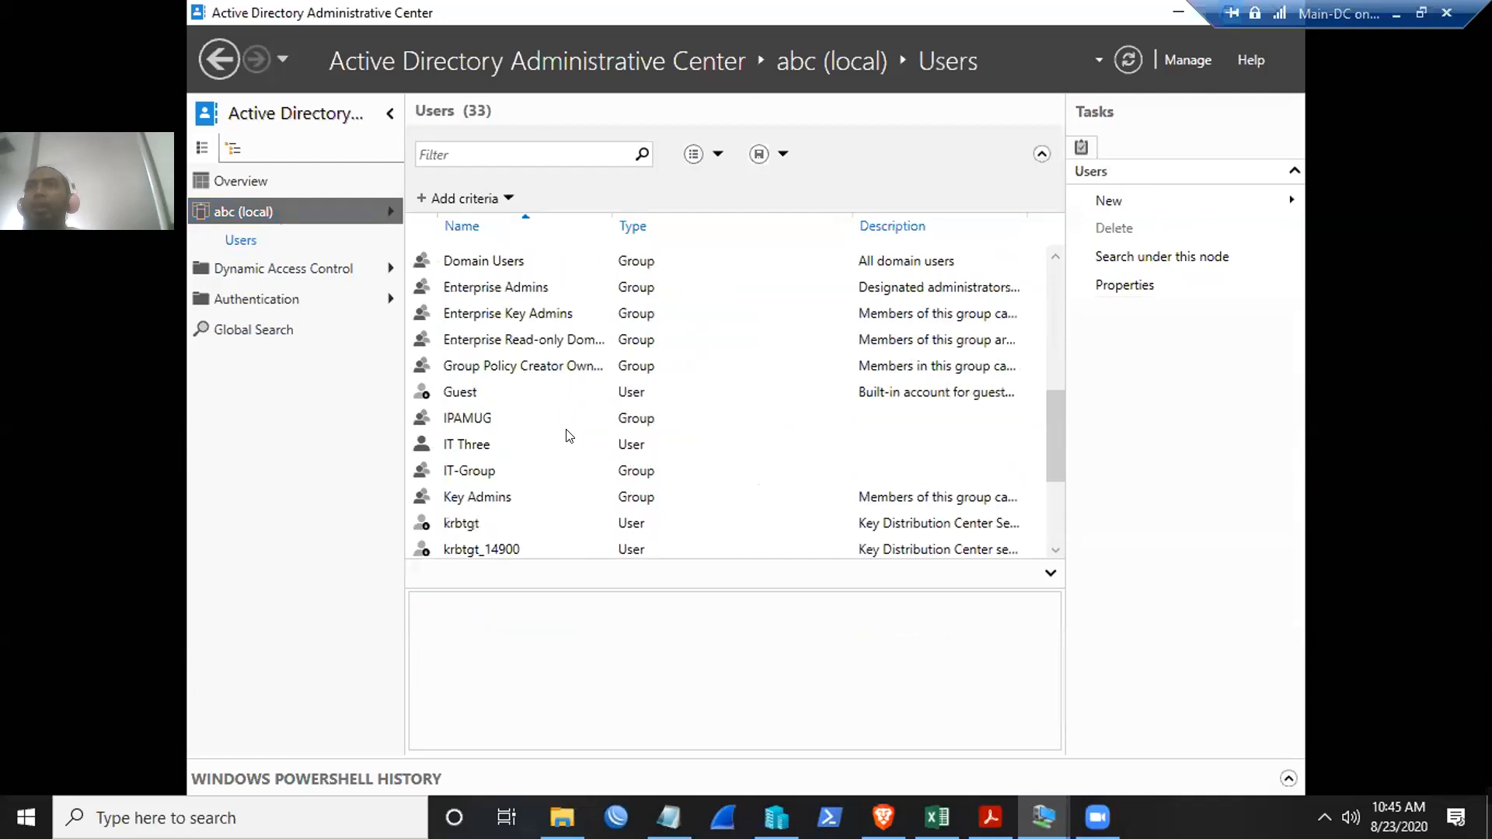
{"action": "left_click", "coordinate": [464, 474]}
{"action": "right_click", "coordinate": [470, 473]}
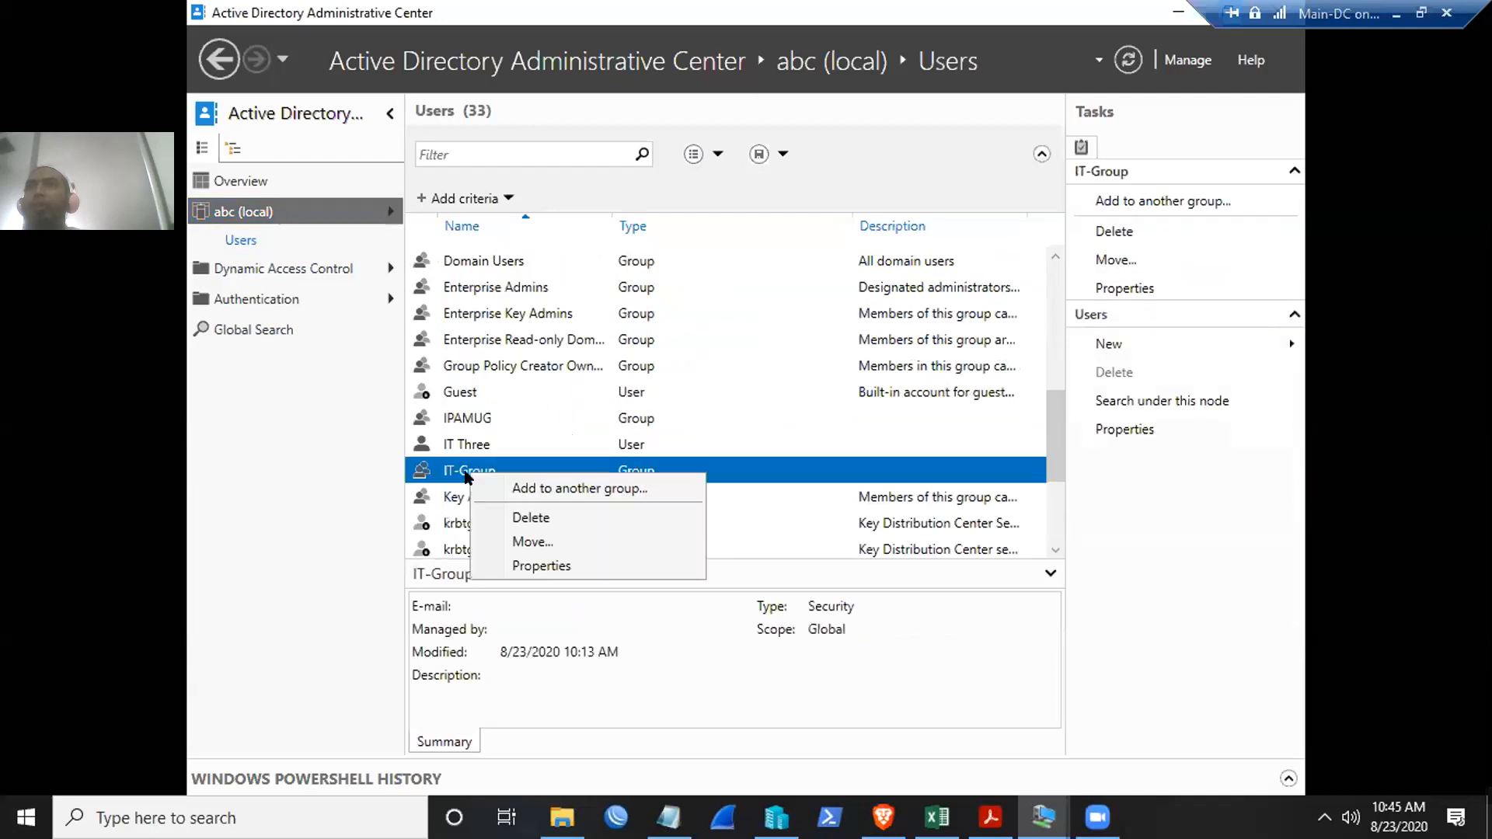
{"action": "left_click", "coordinate": [533, 517]}
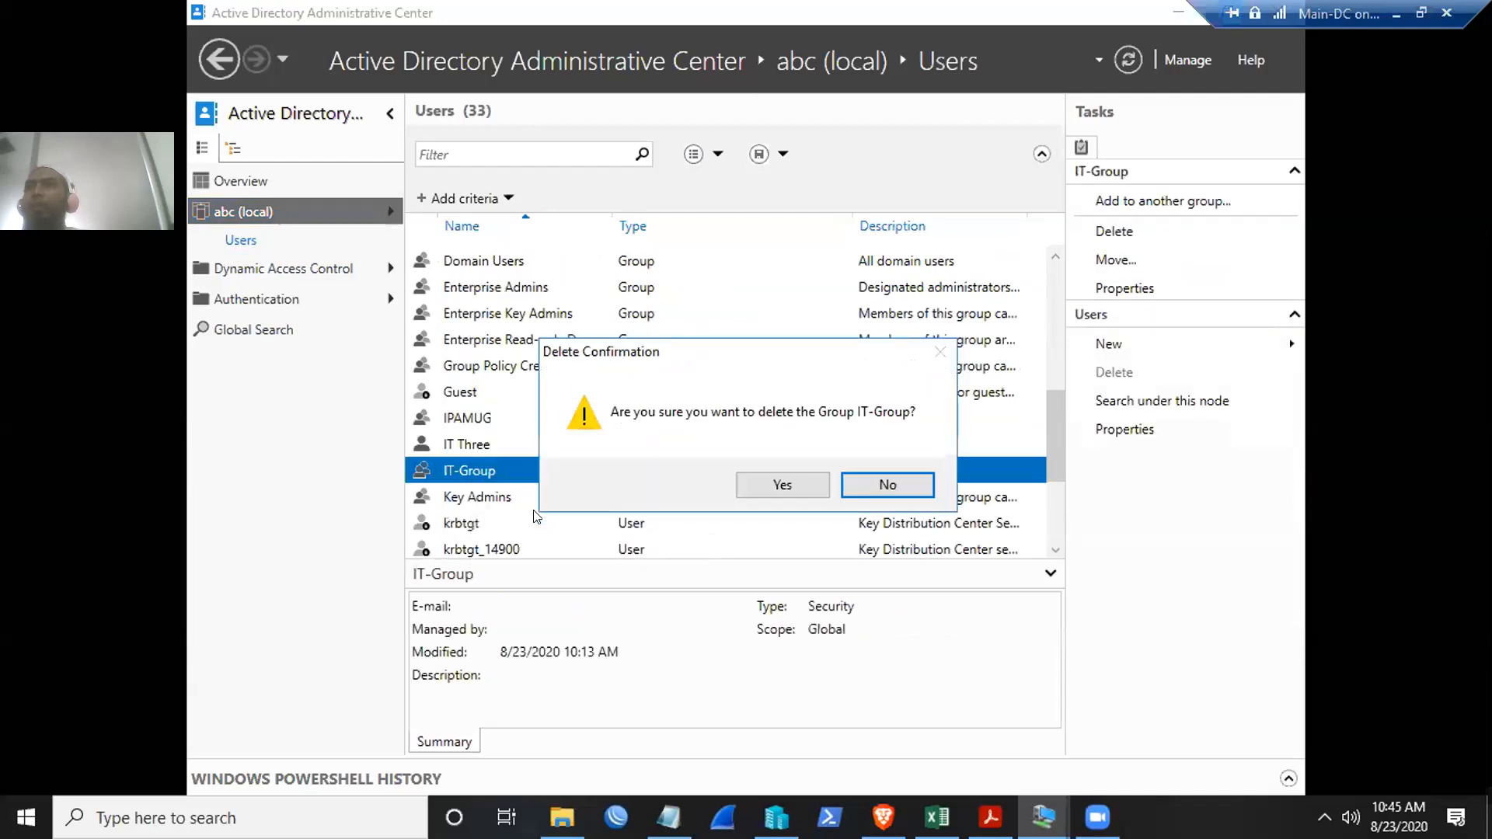
{"action": "left_click", "coordinate": [791, 495]}
{"action": "scroll", "coordinate": [774, 450], "scroll_direction": "up", "scroll_amount": 5}
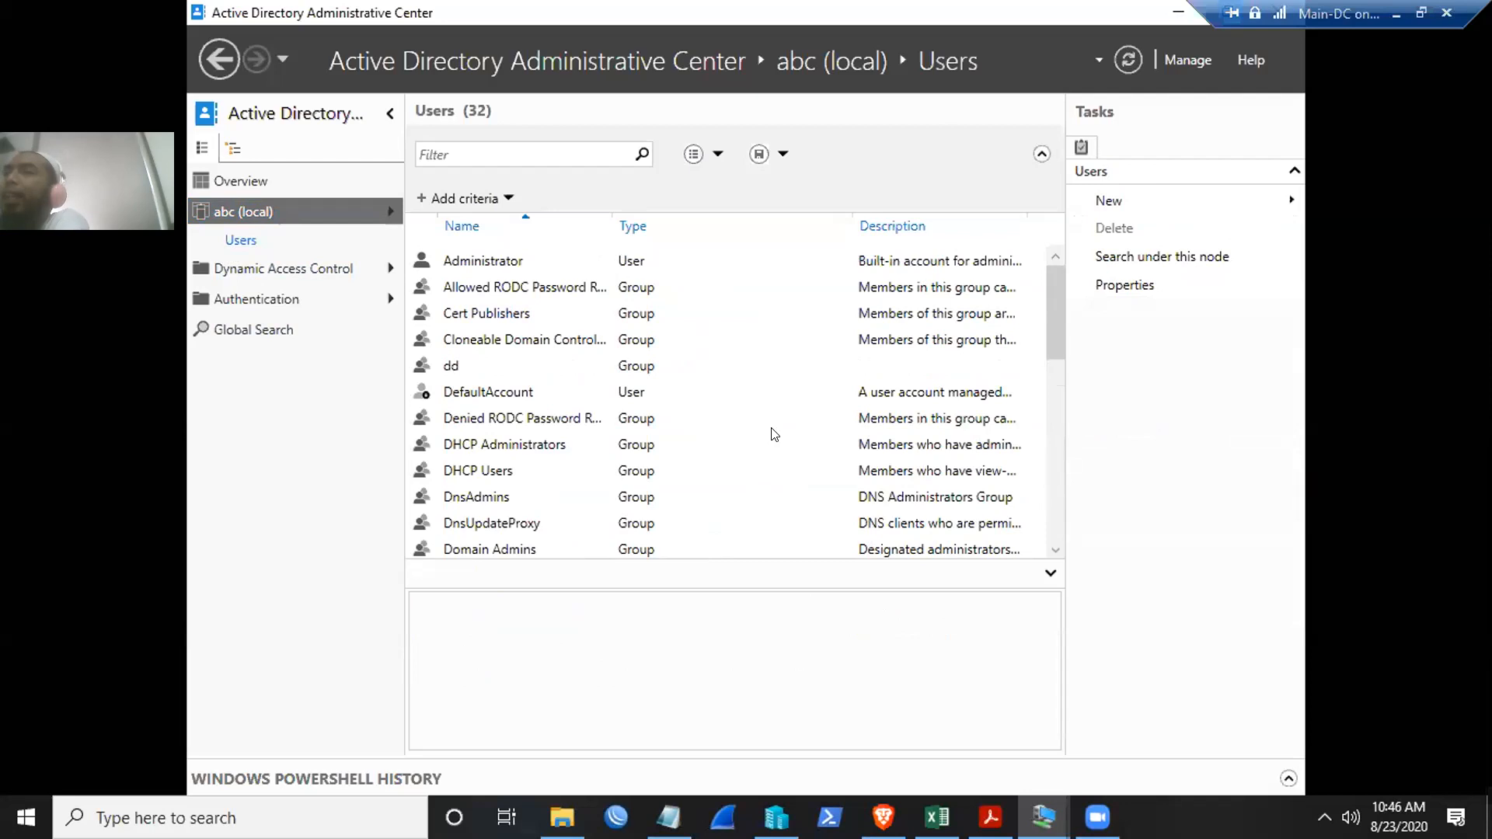
- Return to abc (local) and open the Deleted Objects container
{"action": "left_click", "coordinate": [250, 212]}
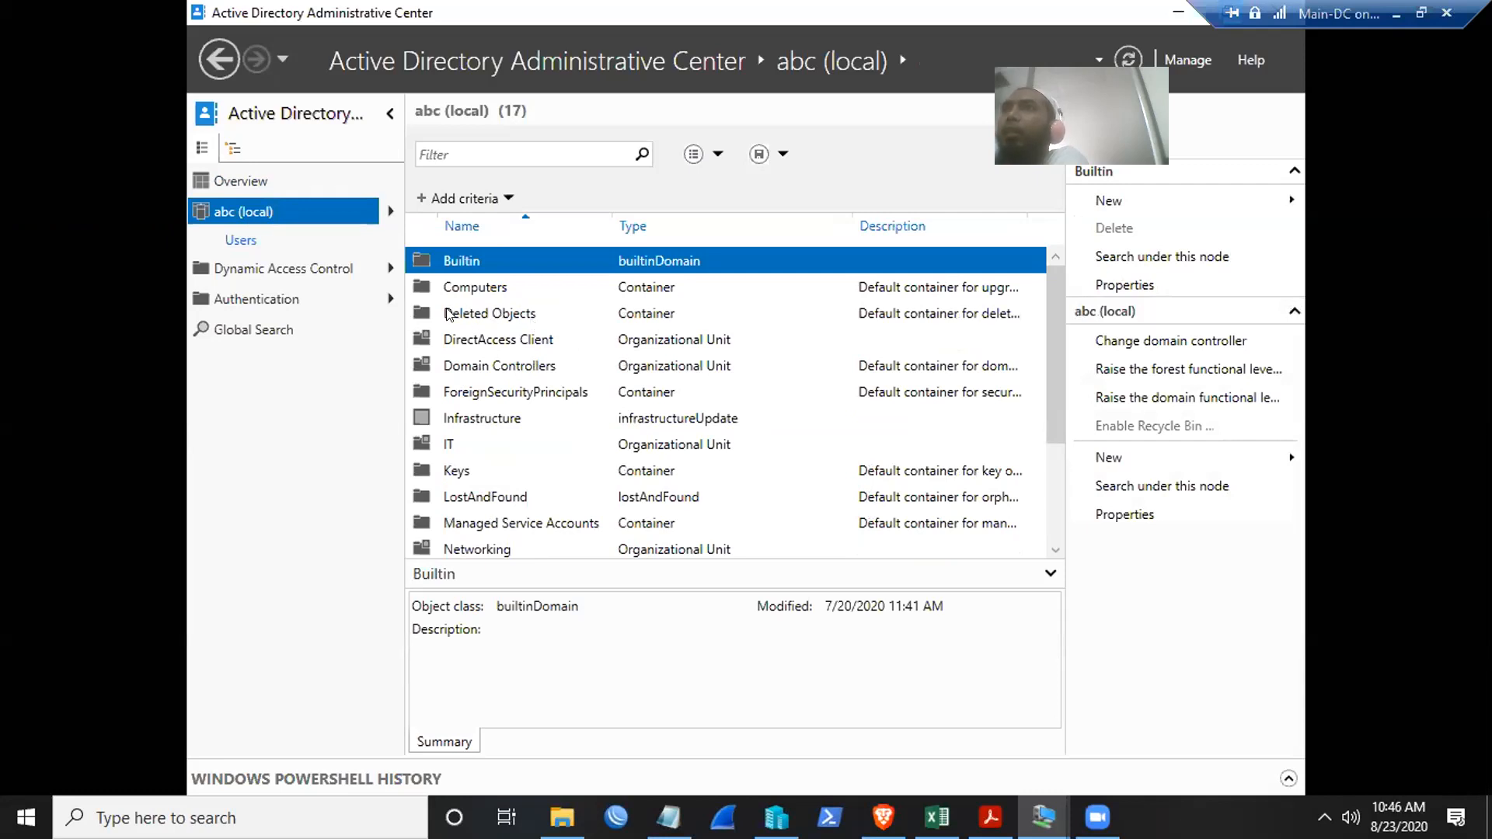
{"action": "left_click", "coordinate": [512, 319]}
{"action": "double_click", "coordinate": [511, 319]}
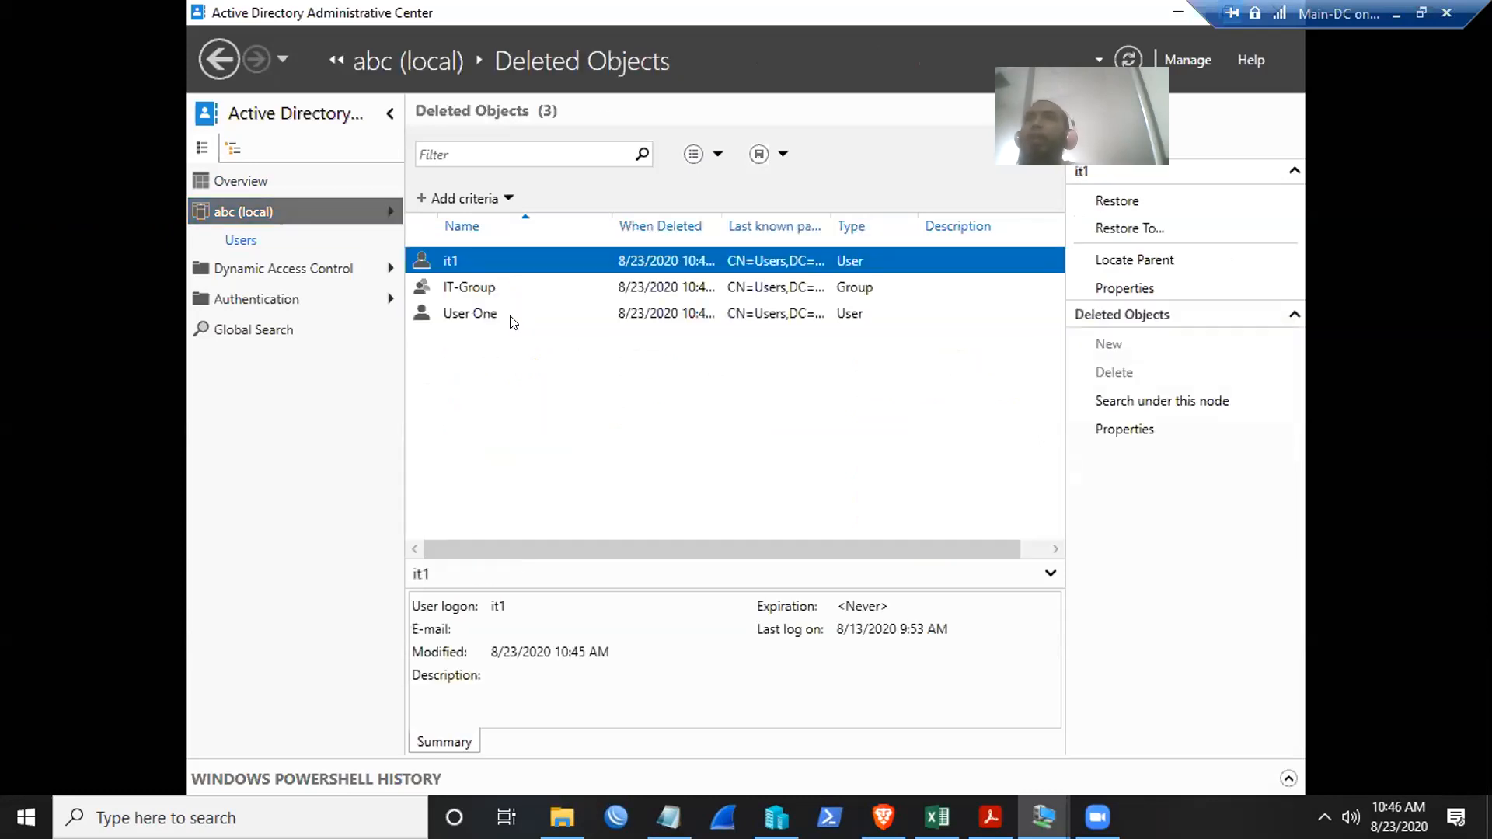
- Review the deleted User One, it1 and IT-Group, then bring up it1's restore options
{"action": "left_click", "coordinate": [464, 314]}
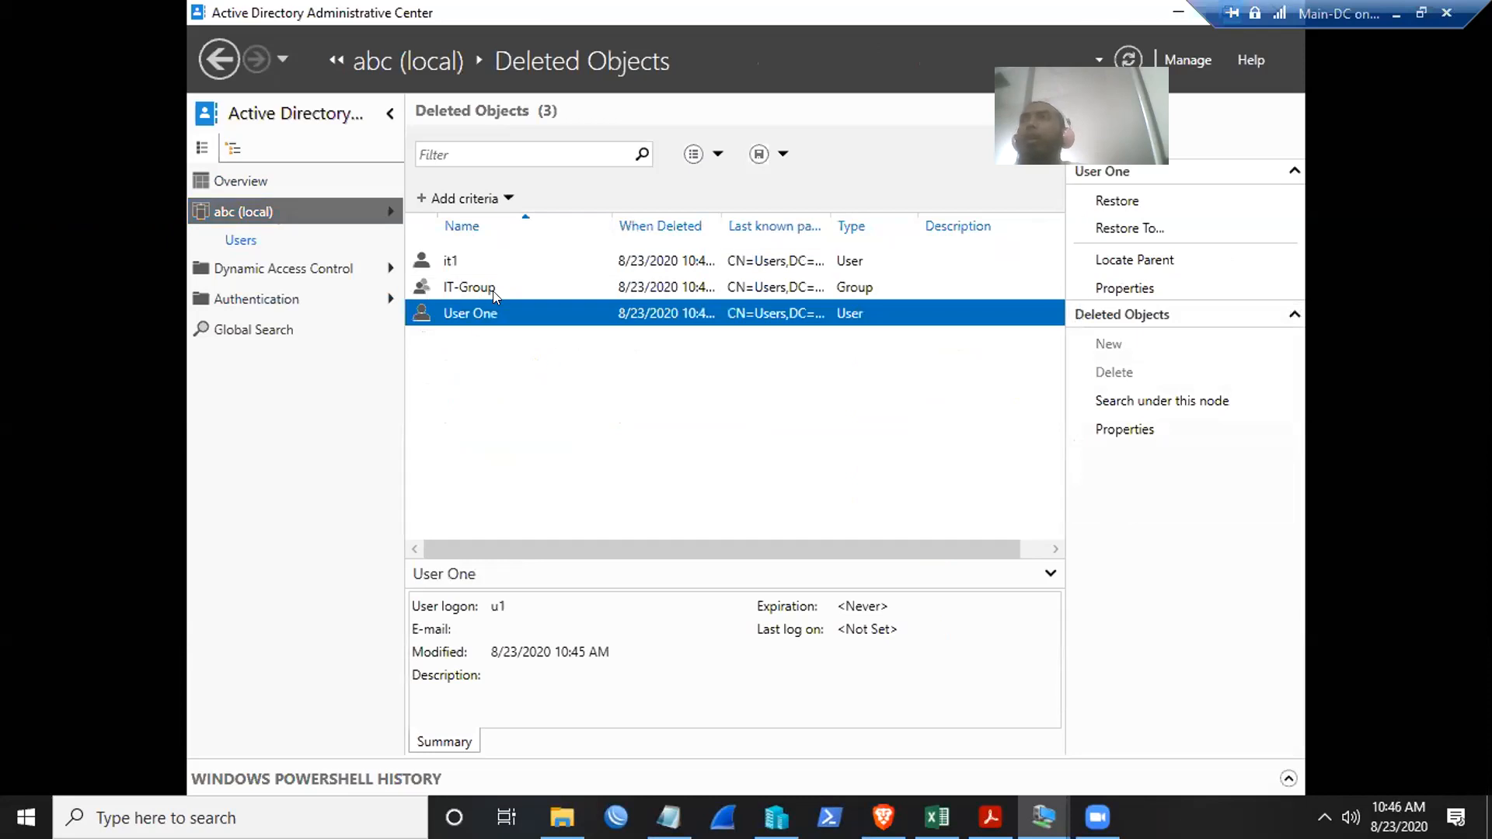
{"action": "left_click", "coordinate": [444, 266]}
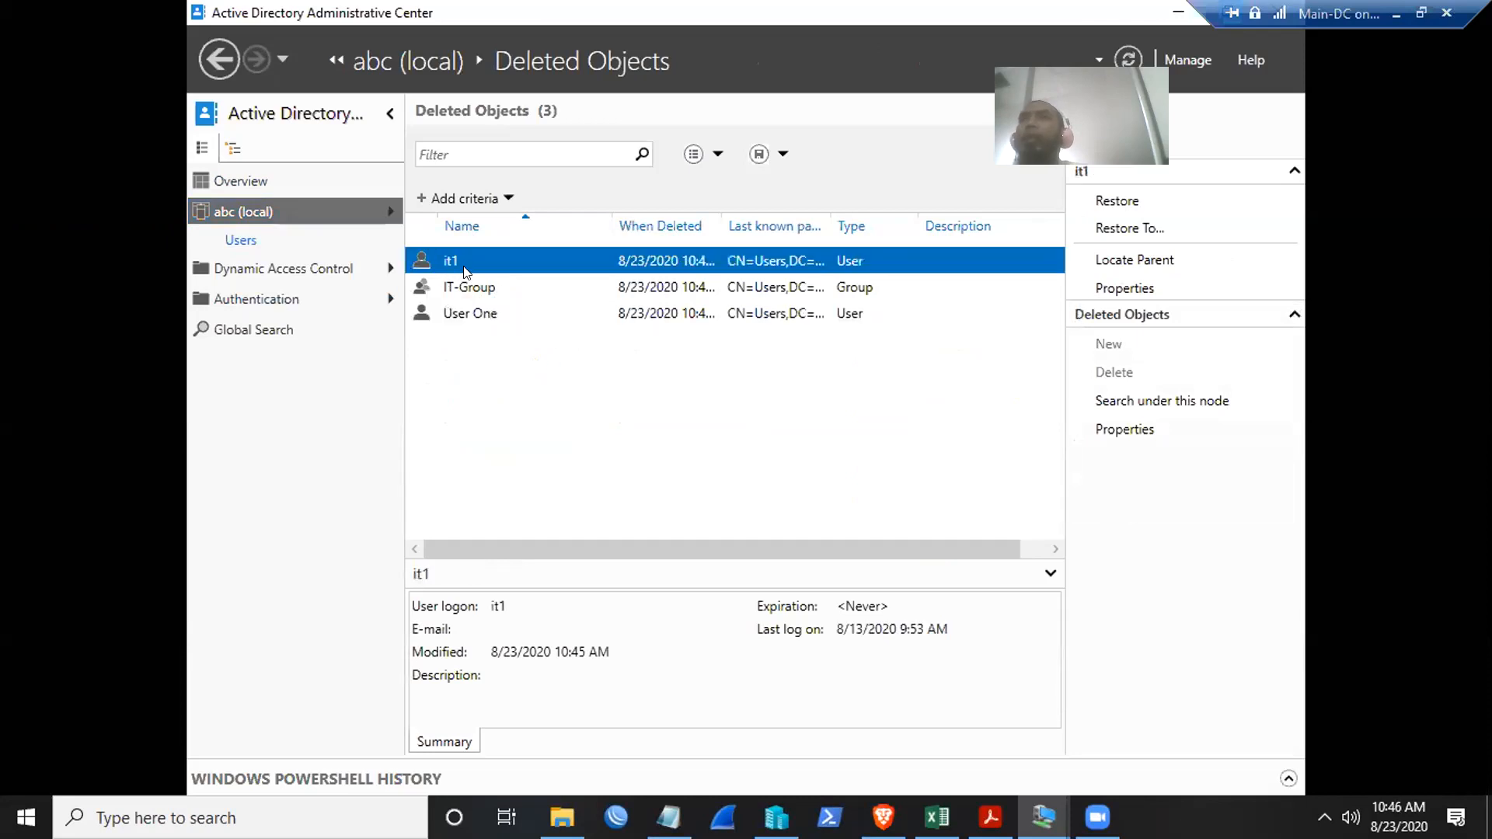
{"action": "left_click", "coordinate": [465, 286]}
{"action": "key", "text": "Up"}
{"action": "key", "text": "Down"}
{"action": "key", "text": "Up"}
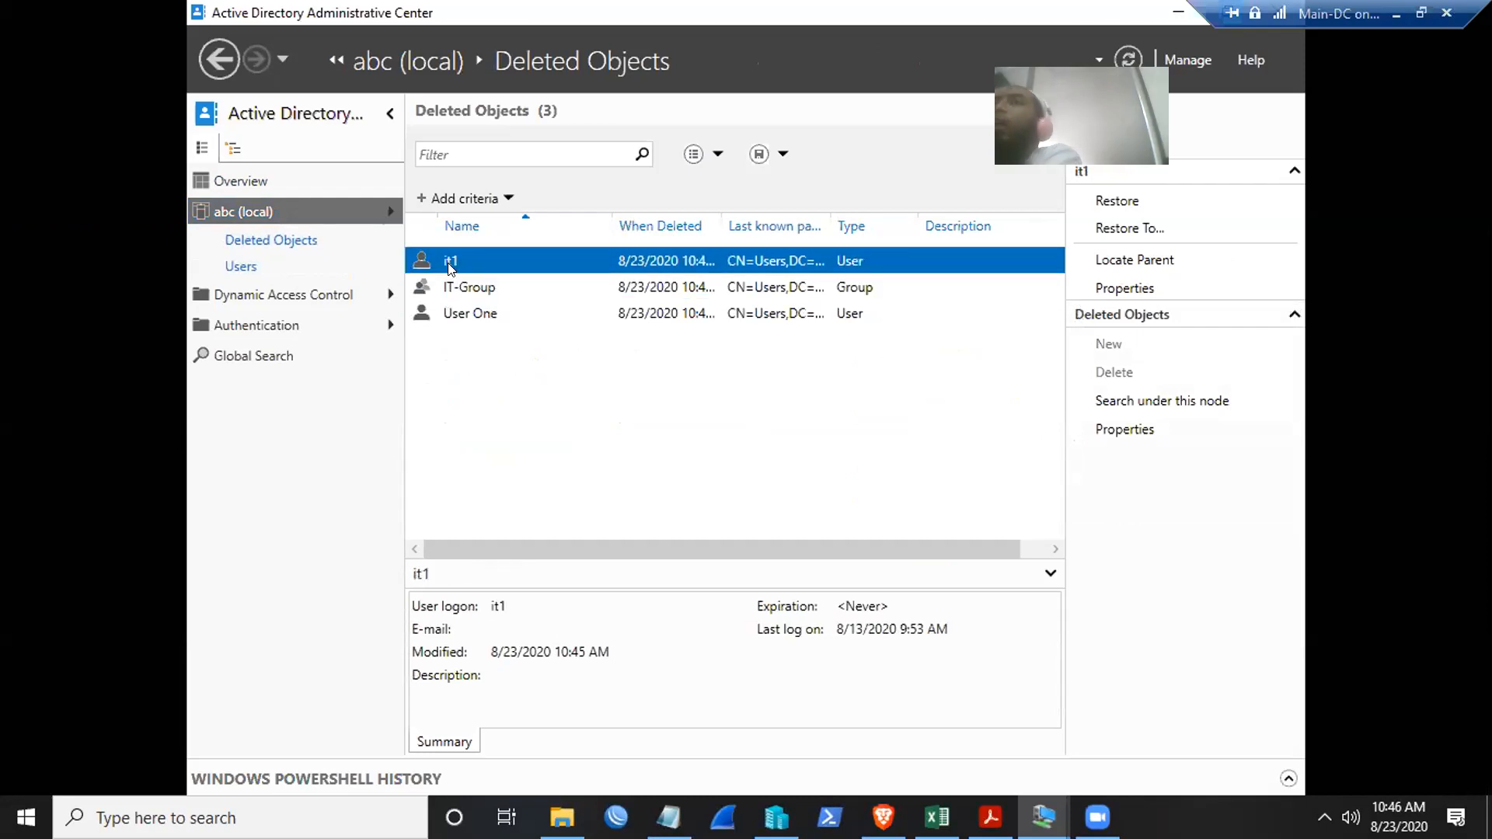
{"action": "right_click", "coordinate": [450, 267]}
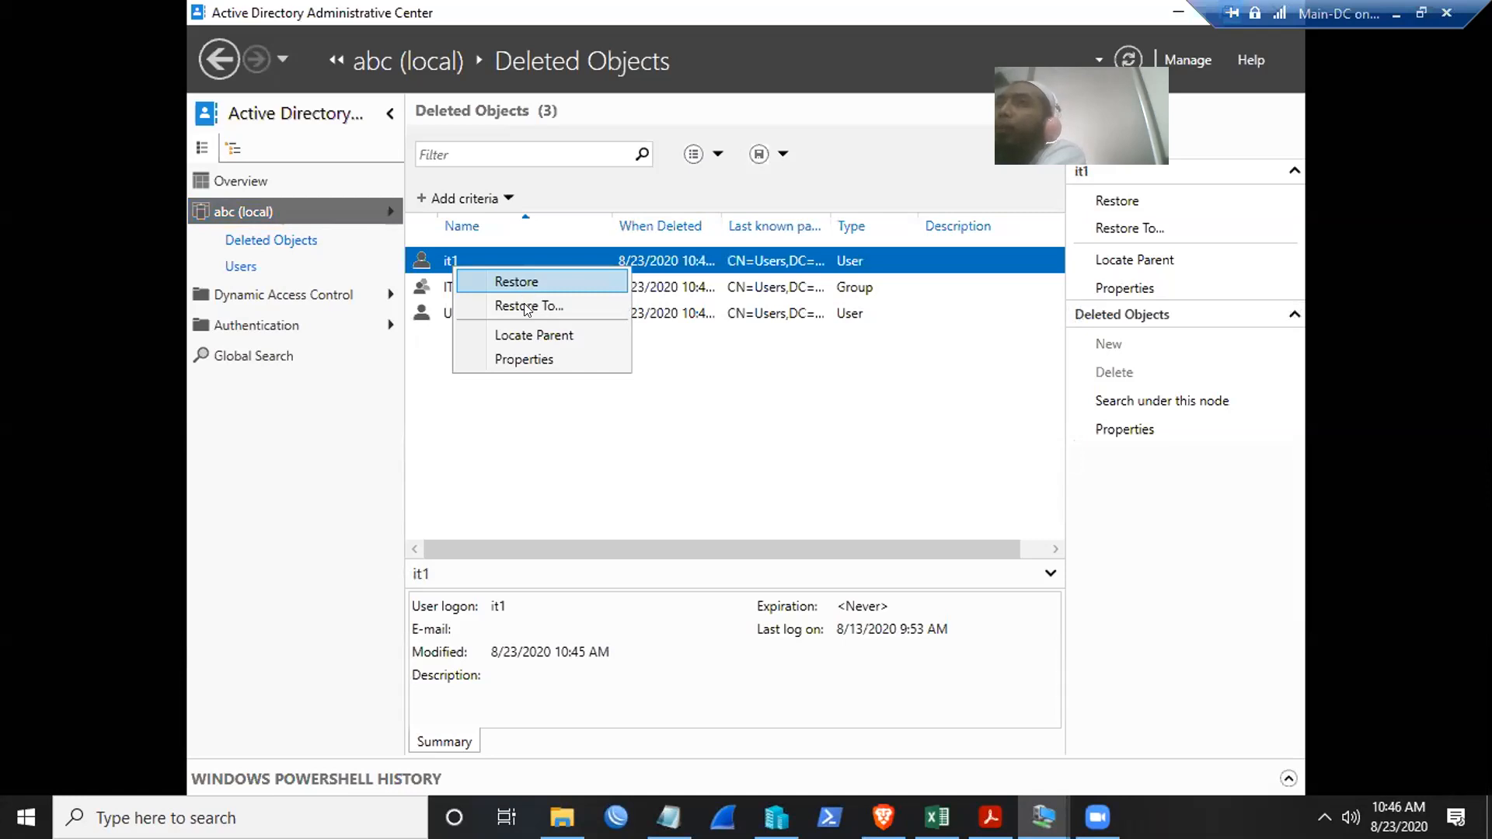
{"action": "left_click", "coordinate": [524, 305]}
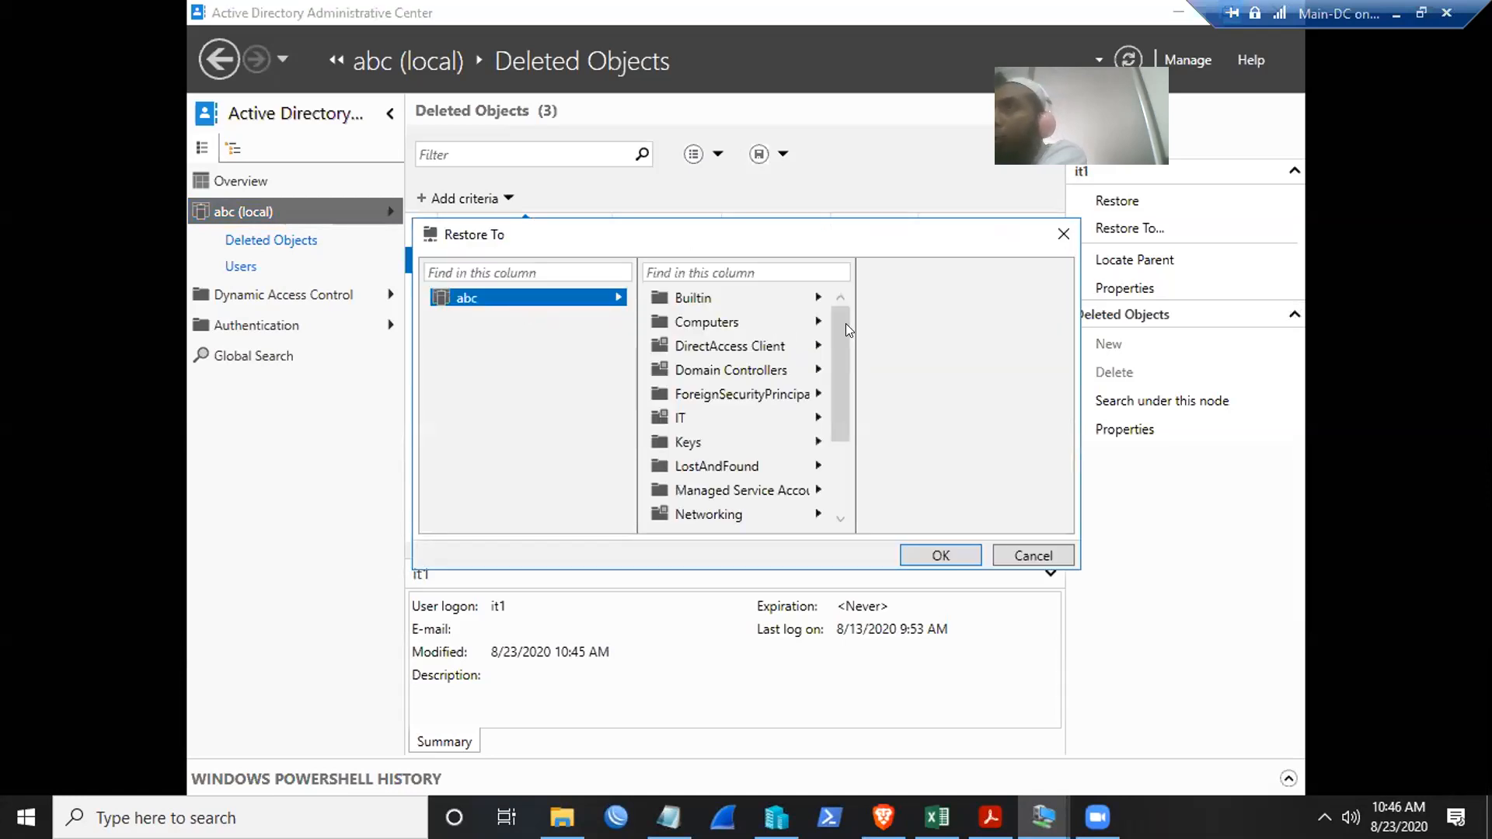
{"action": "scroll", "coordinate": [827, 365], "scroll_direction": "down", "scroll_amount": 2}
{"action": "scroll", "coordinate": [845, 363], "scroll_direction": "up", "scroll_amount": 2}
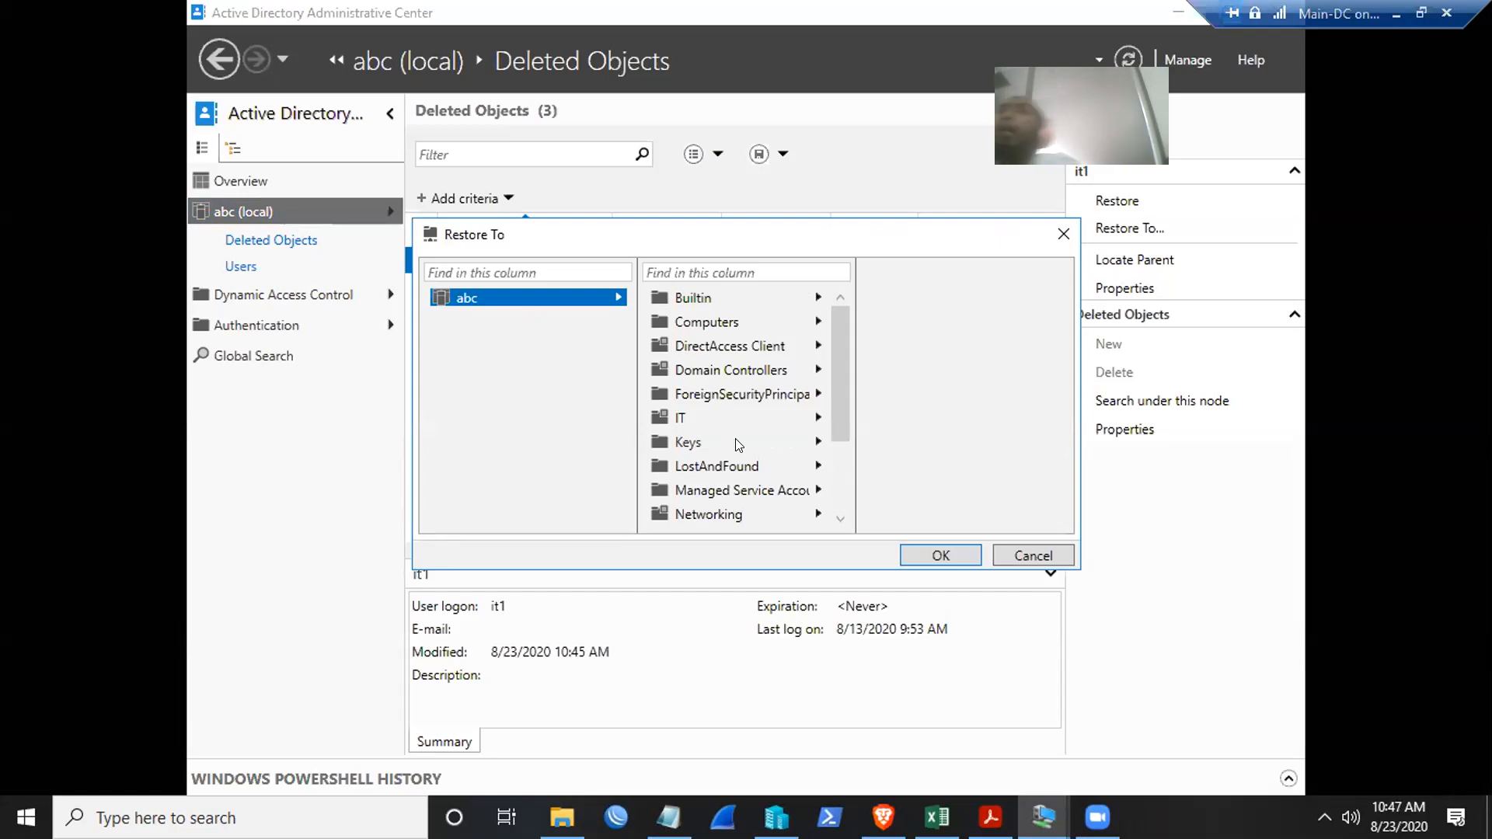
{"action": "left_click", "coordinate": [1063, 234]}
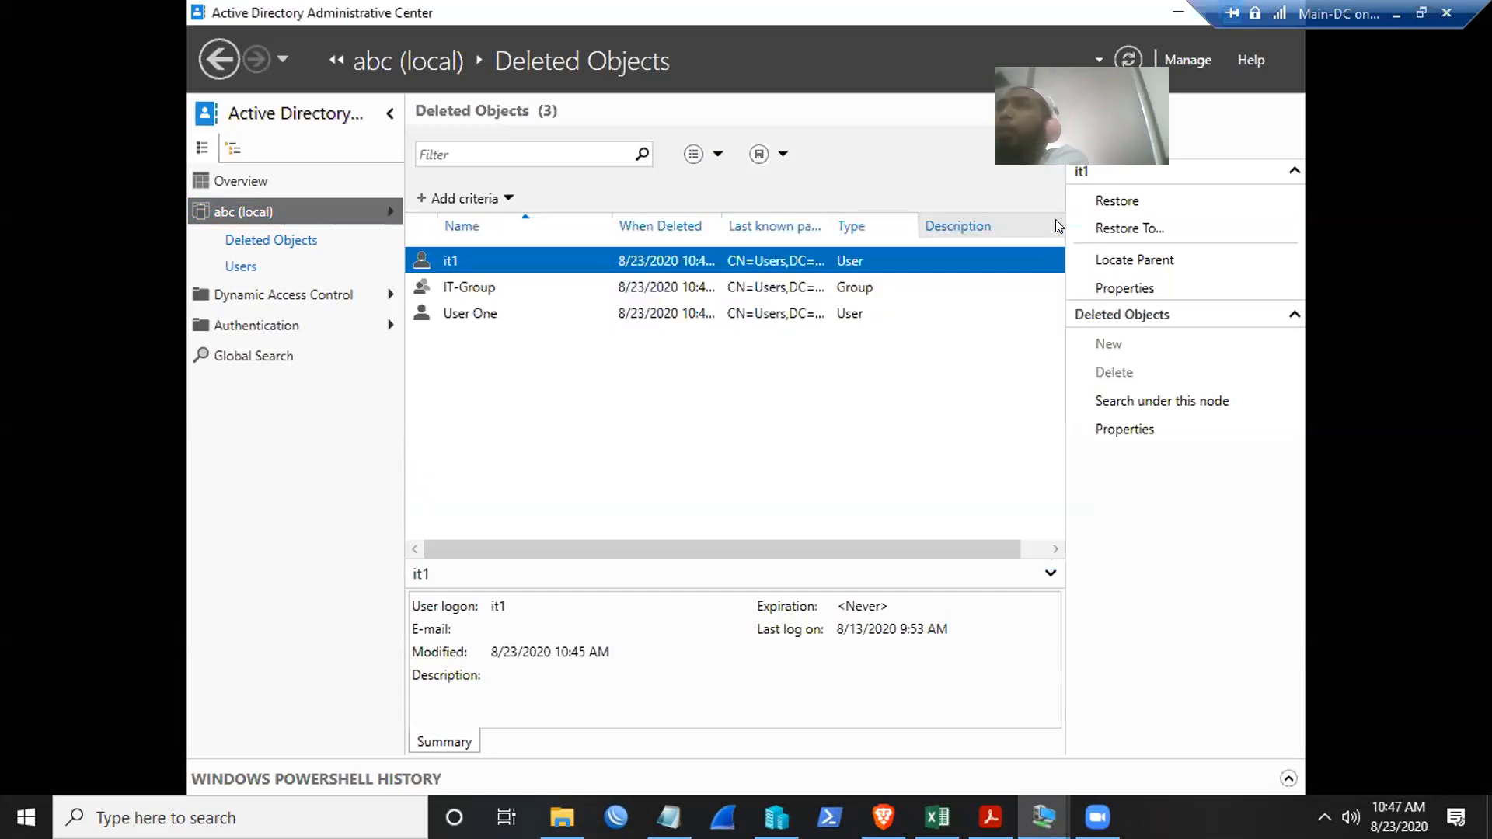
{"action": "right_click", "coordinate": [449, 260]}
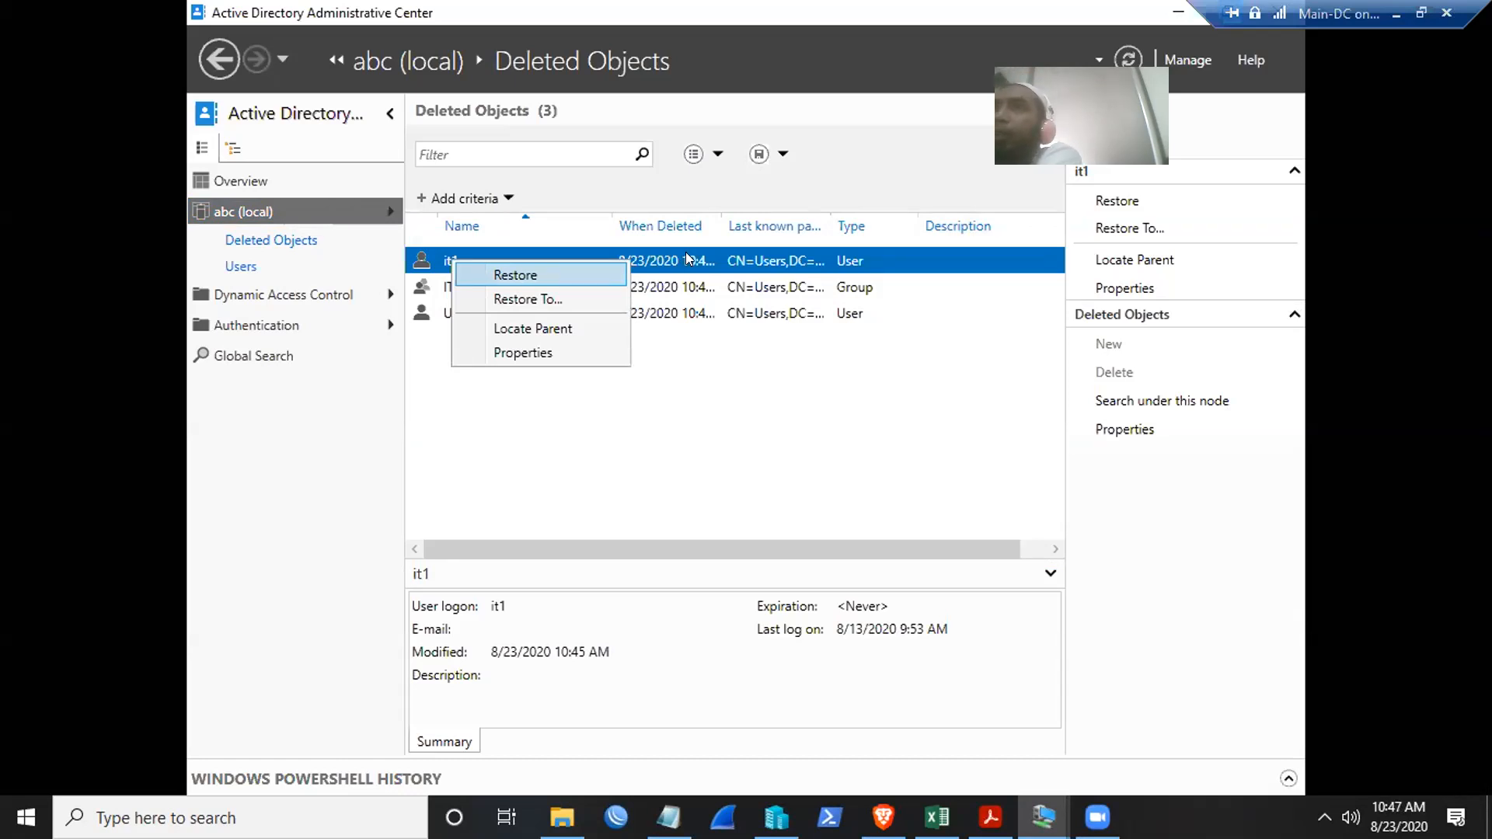
{"action": "left_click", "coordinate": [547, 325]}
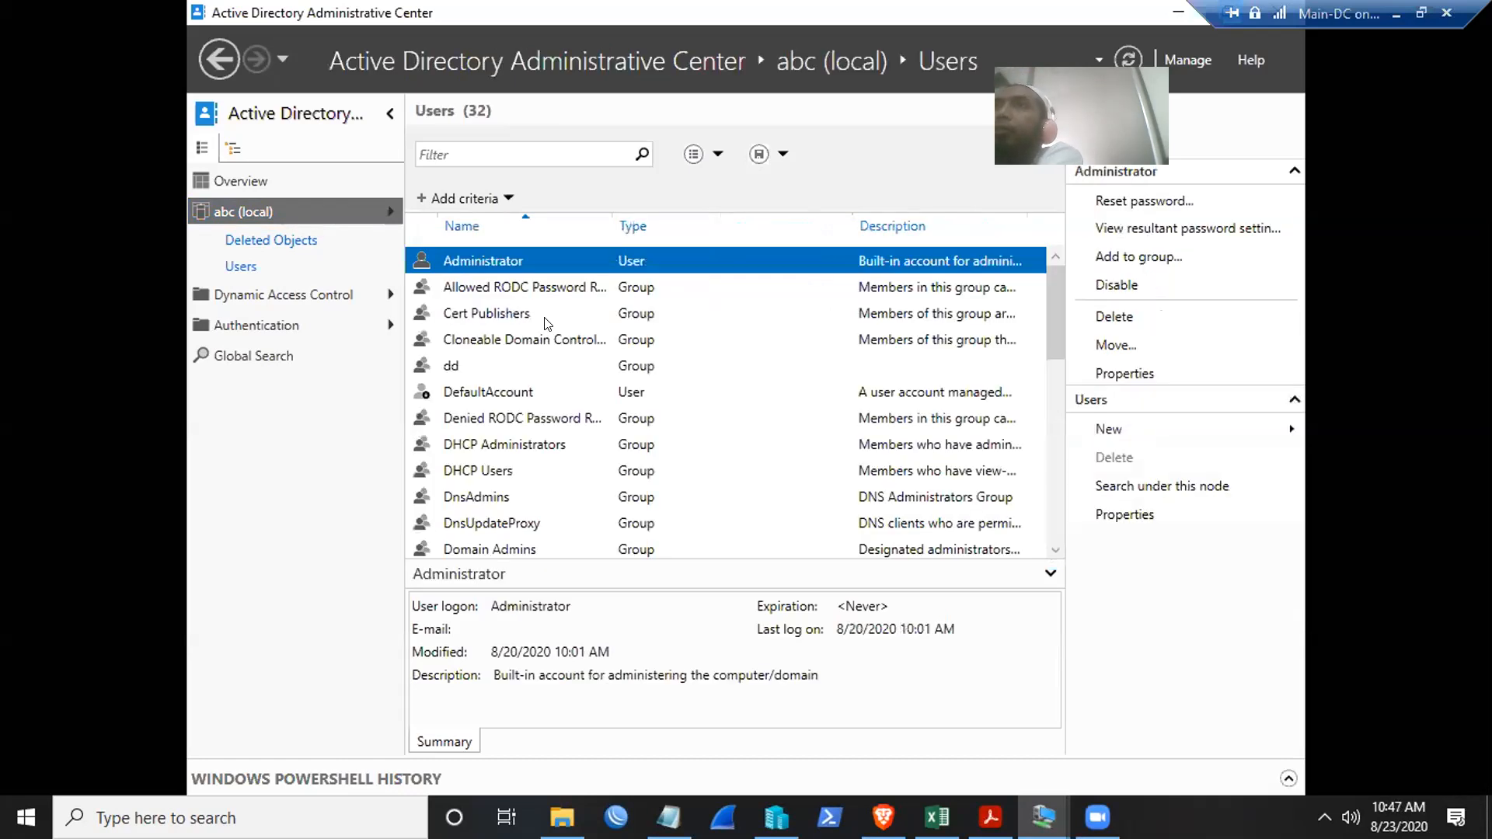
{"action": "scroll", "coordinate": [691, 366], "scroll_direction": "down", "scroll_amount": 6}
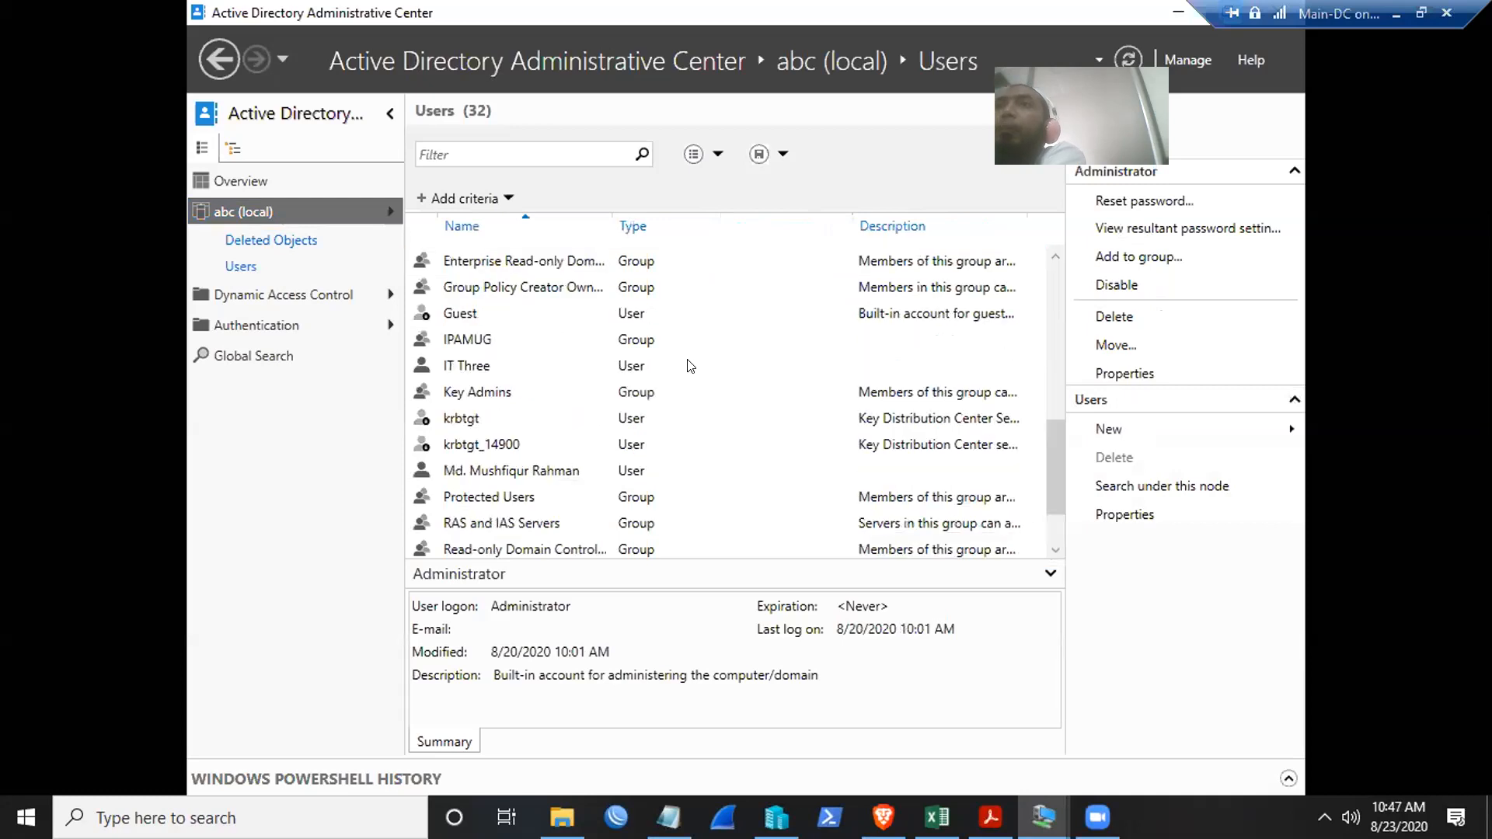
{"action": "scroll", "coordinate": [691, 365], "scroll_direction": "down", "scroll_amount": 1}
{"action": "scroll", "coordinate": [691, 365], "scroll_direction": "up", "scroll_amount": 7}
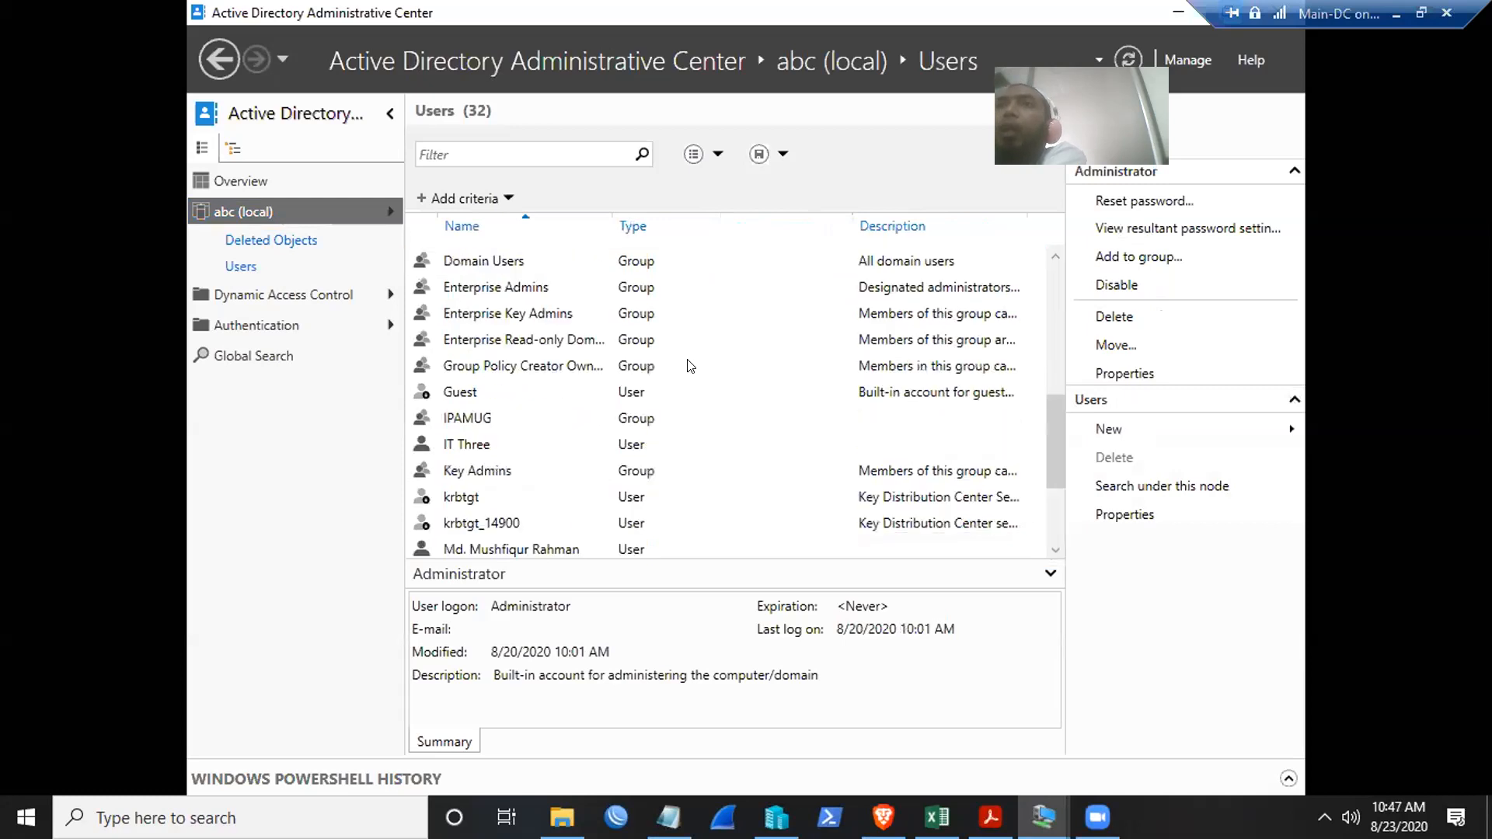
{"action": "left_click", "coordinate": [272, 240]}
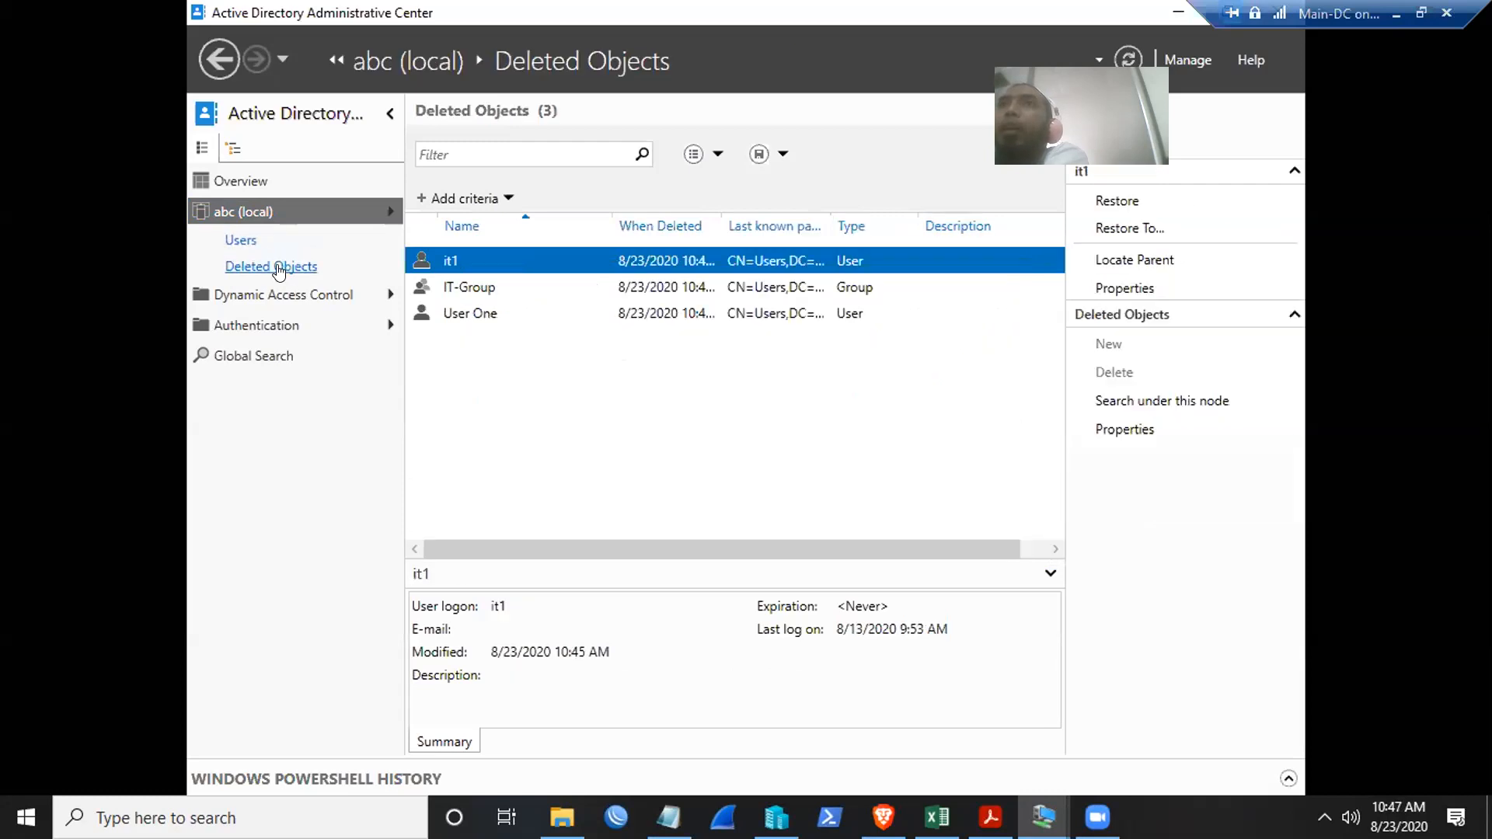
{"action": "right_click", "coordinate": [461, 255]}
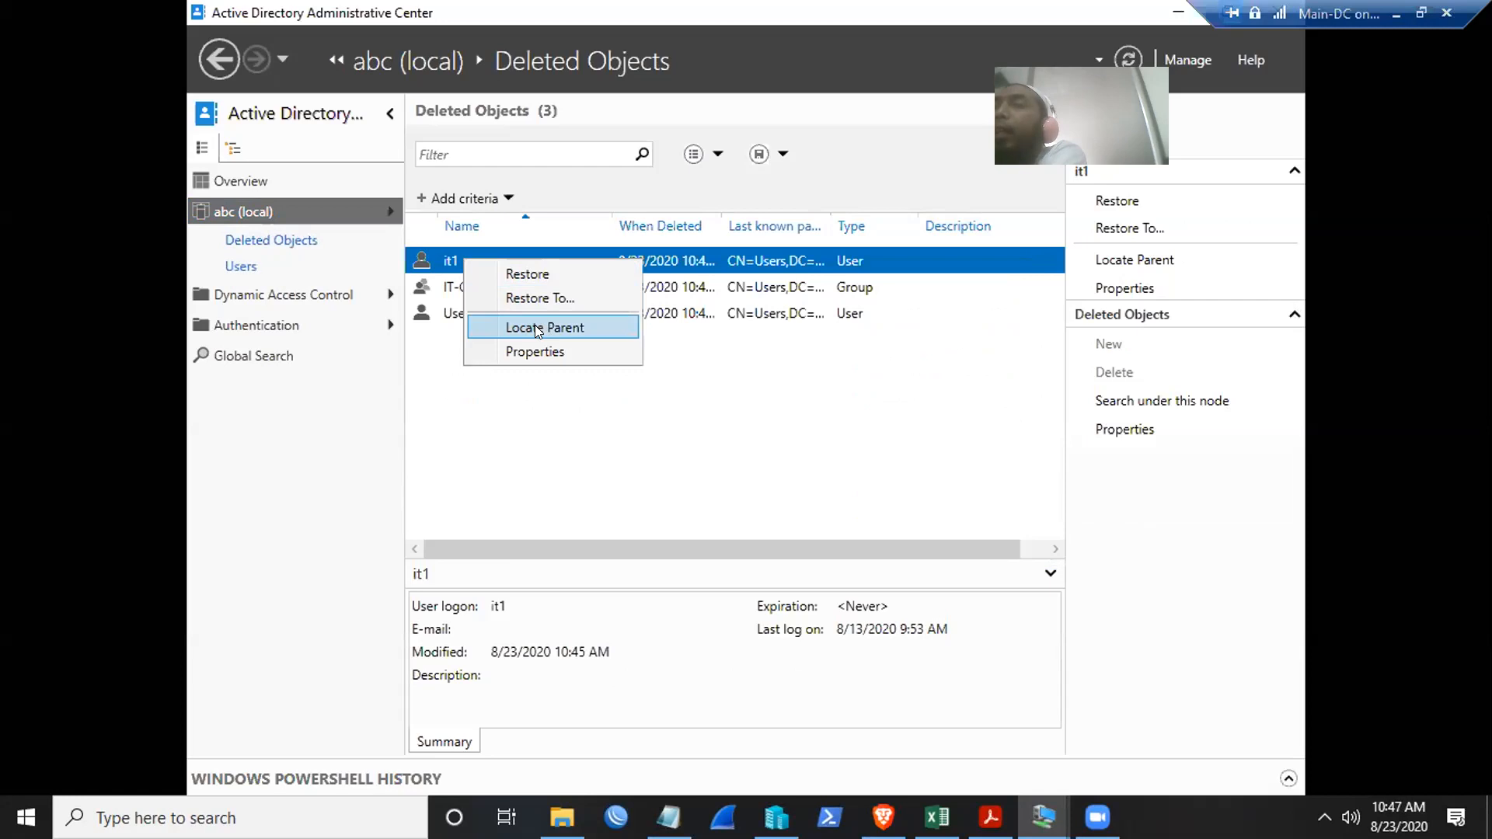
{"action": "left_click", "coordinate": [535, 328]}
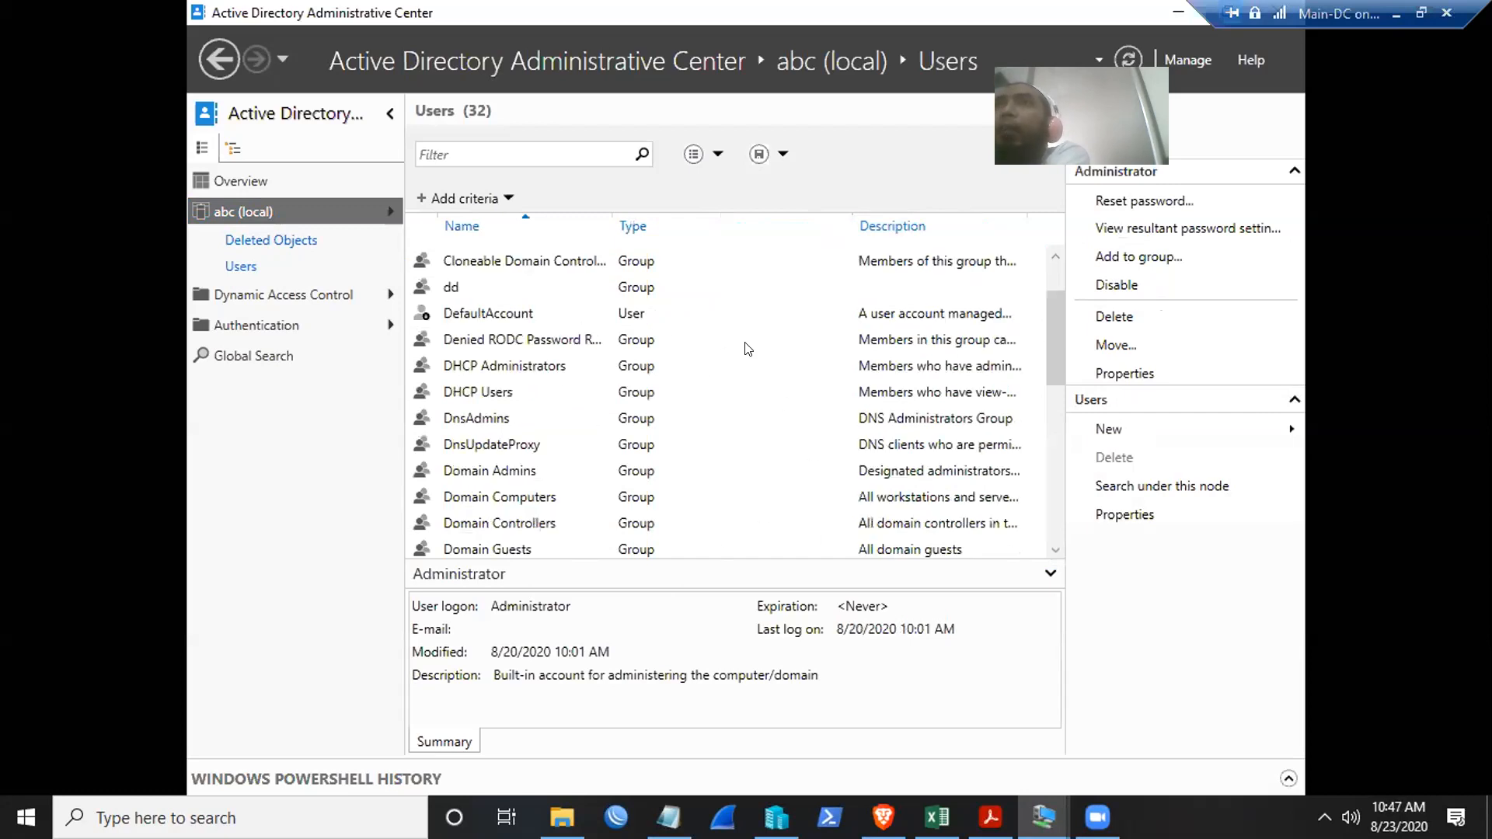
{"action": "scroll", "coordinate": [746, 354], "scroll_direction": "down", "scroll_amount": 7}
{"action": "scroll", "coordinate": [746, 355], "scroll_direction": "up", "scroll_amount": 1}
{"action": "scroll", "coordinate": [744, 357], "scroll_direction": "down", "scroll_amount": 1}
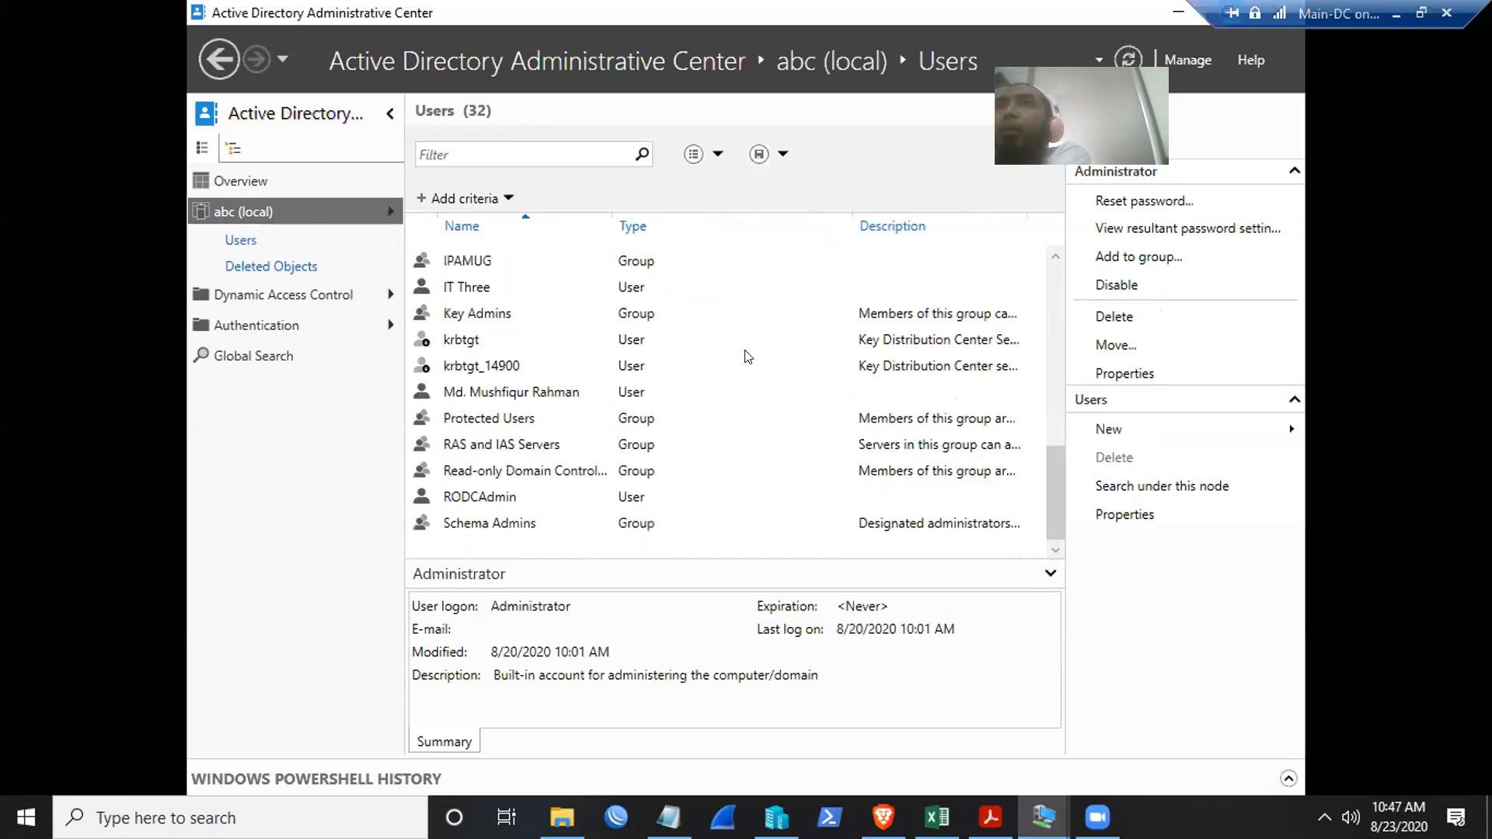
{"action": "scroll", "coordinate": [774, 426], "scroll_direction": "up", "scroll_amount": 7}
{"action": "scroll", "coordinate": [773, 412], "scroll_direction": "down", "scroll_amount": 6}
{"action": "scroll", "coordinate": [775, 412], "scroll_direction": "up", "scroll_amount": 6}
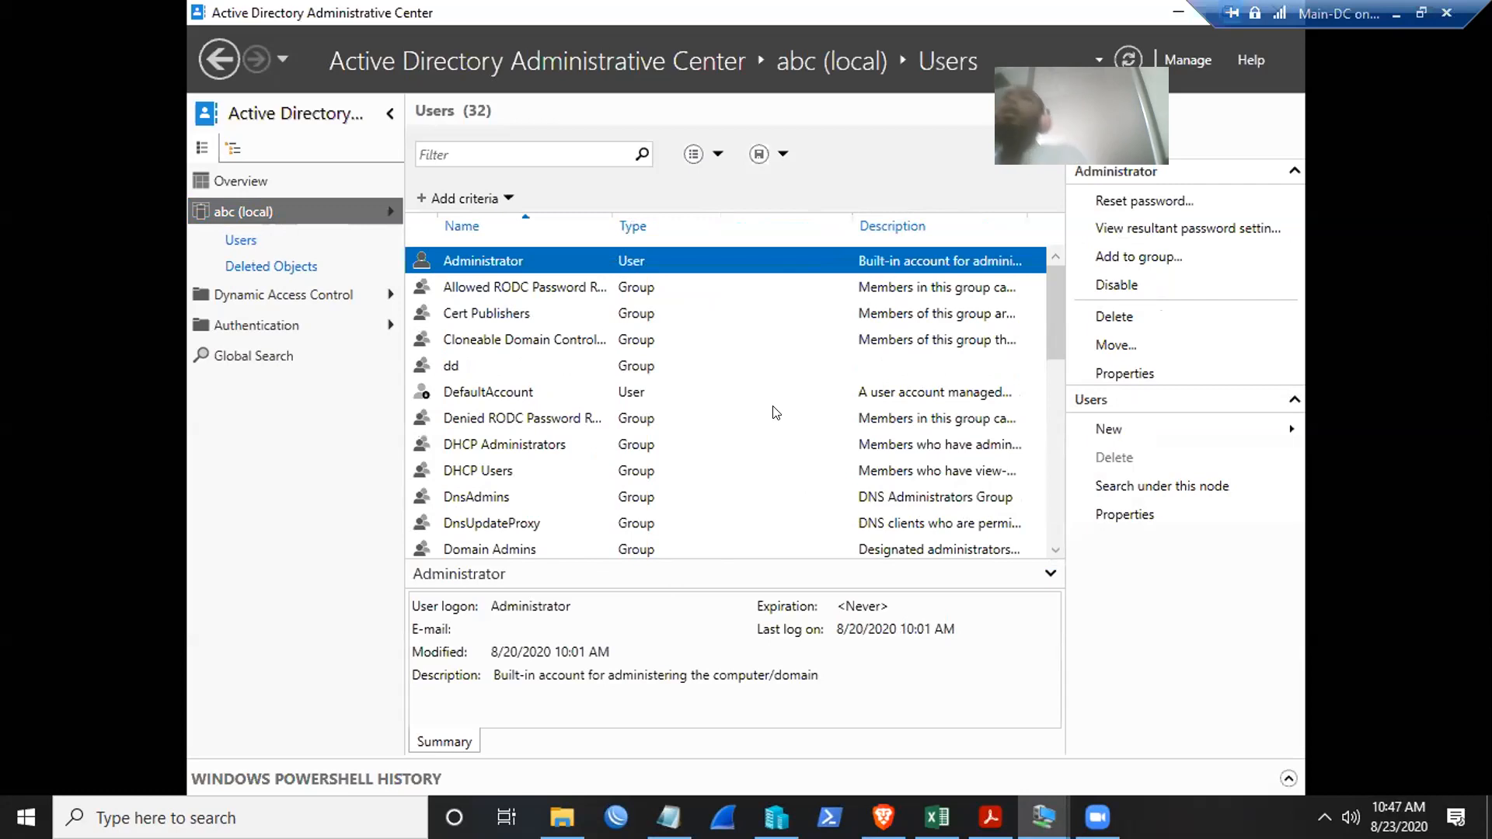
{"action": "left_click", "coordinate": [250, 267]}
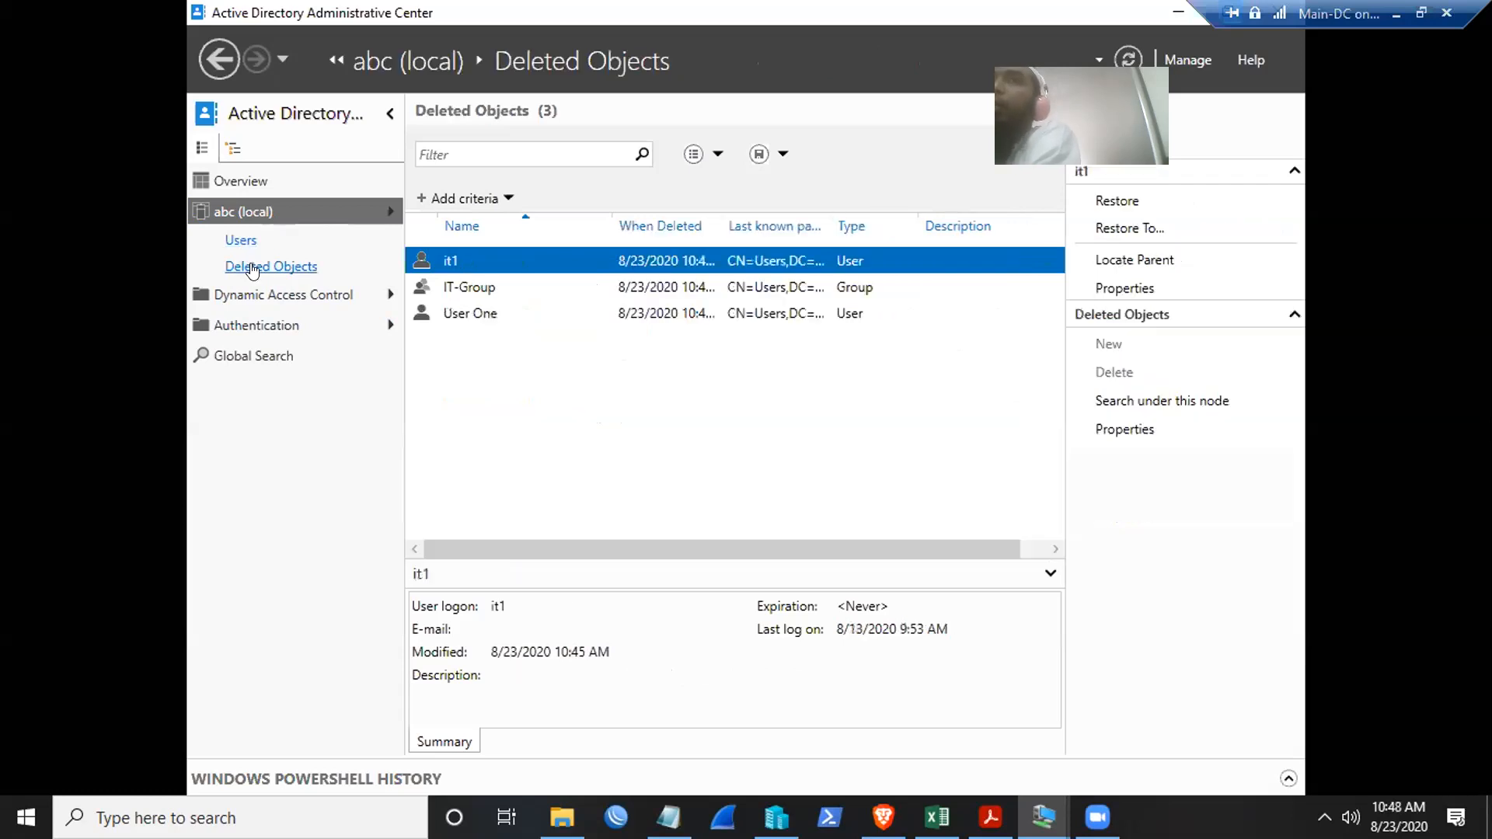
- Restore it1 from Deleted Objects, then locate IT-Group's parent Users container
{"action": "right_click", "coordinate": [475, 253]}
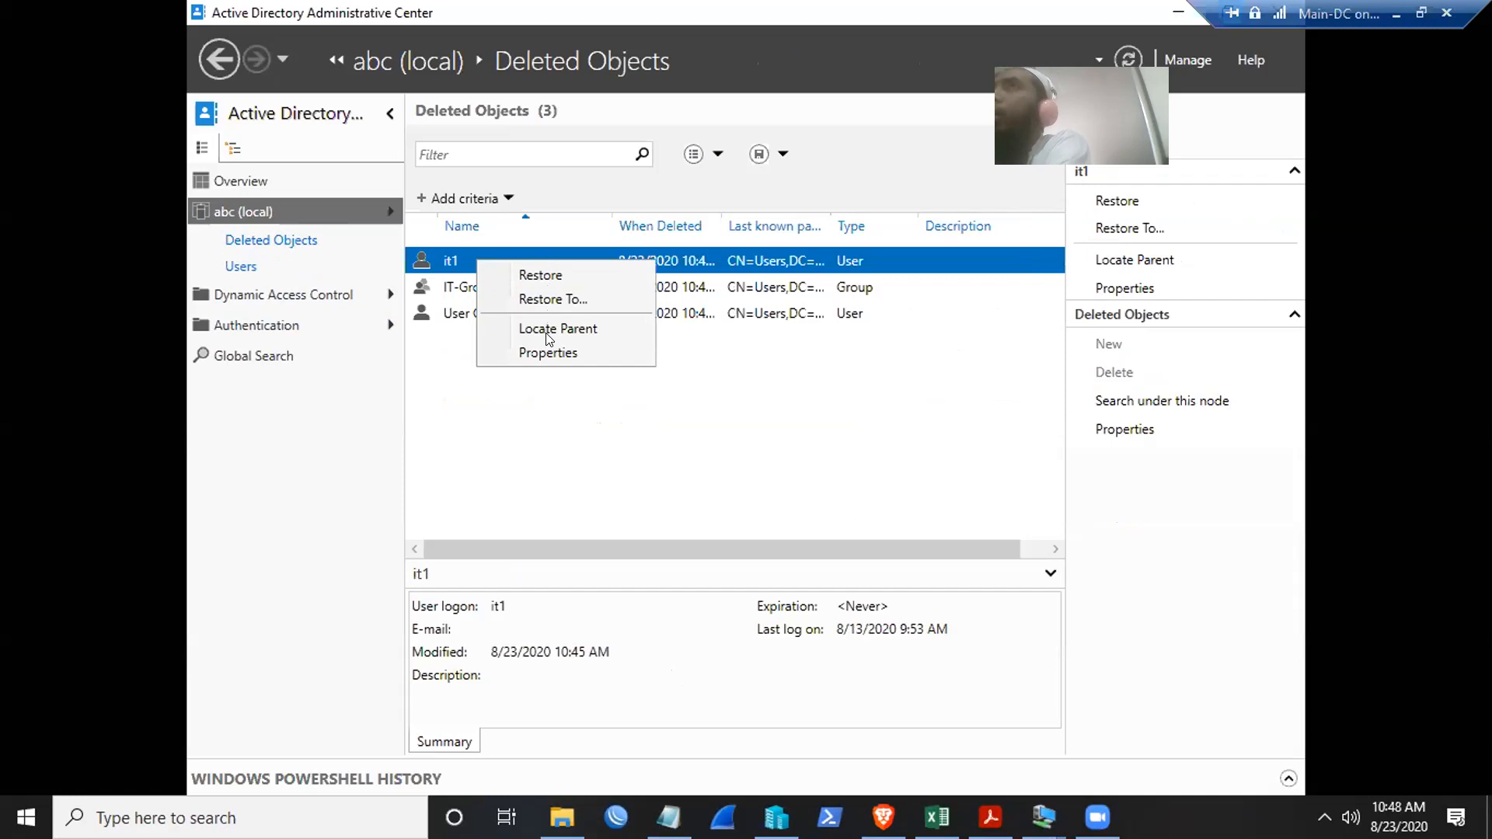
{"action": "left_click", "coordinate": [535, 276]}
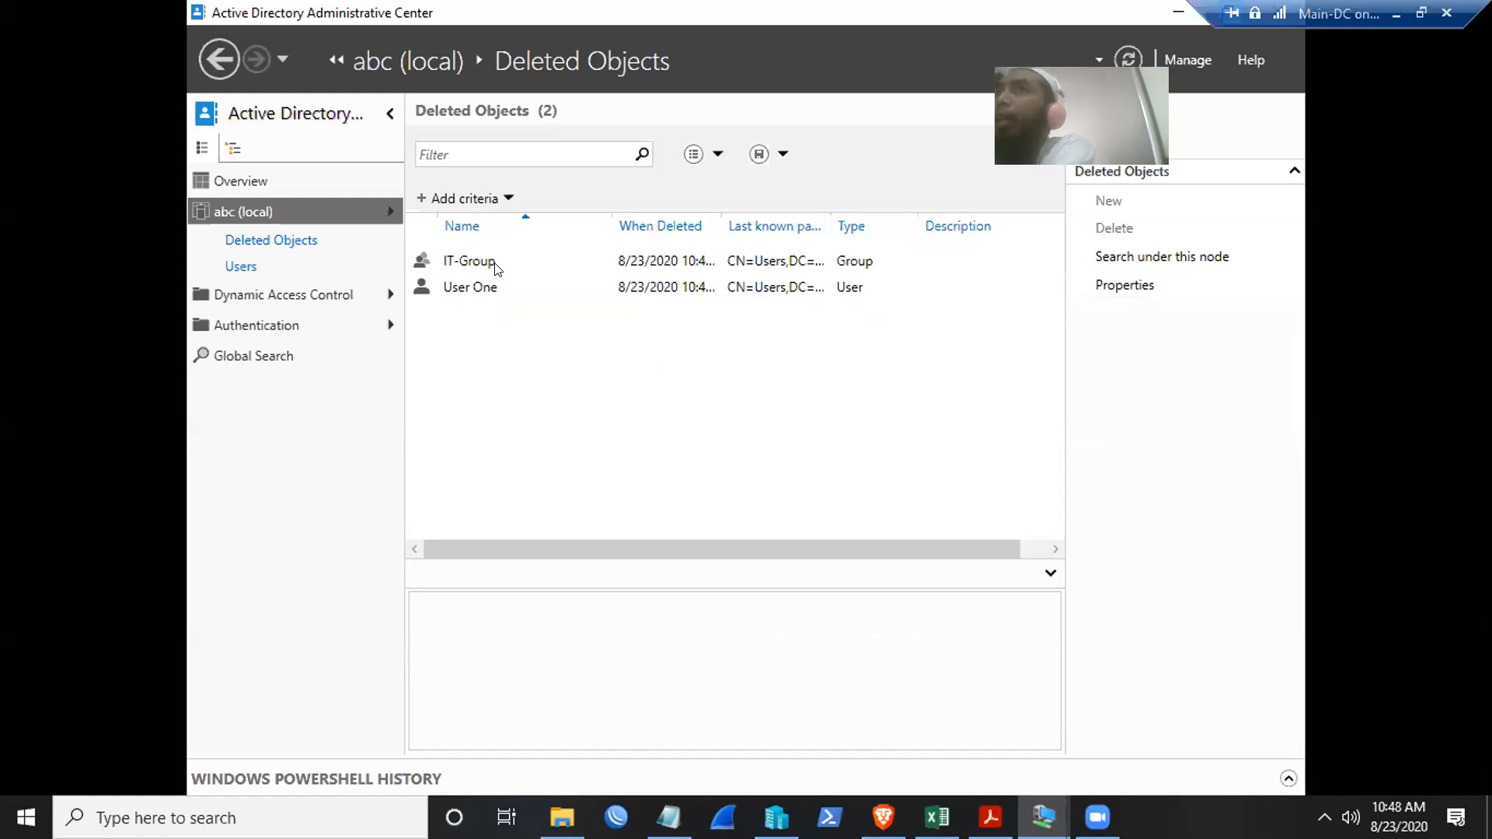
{"action": "right_click", "coordinate": [472, 259]}
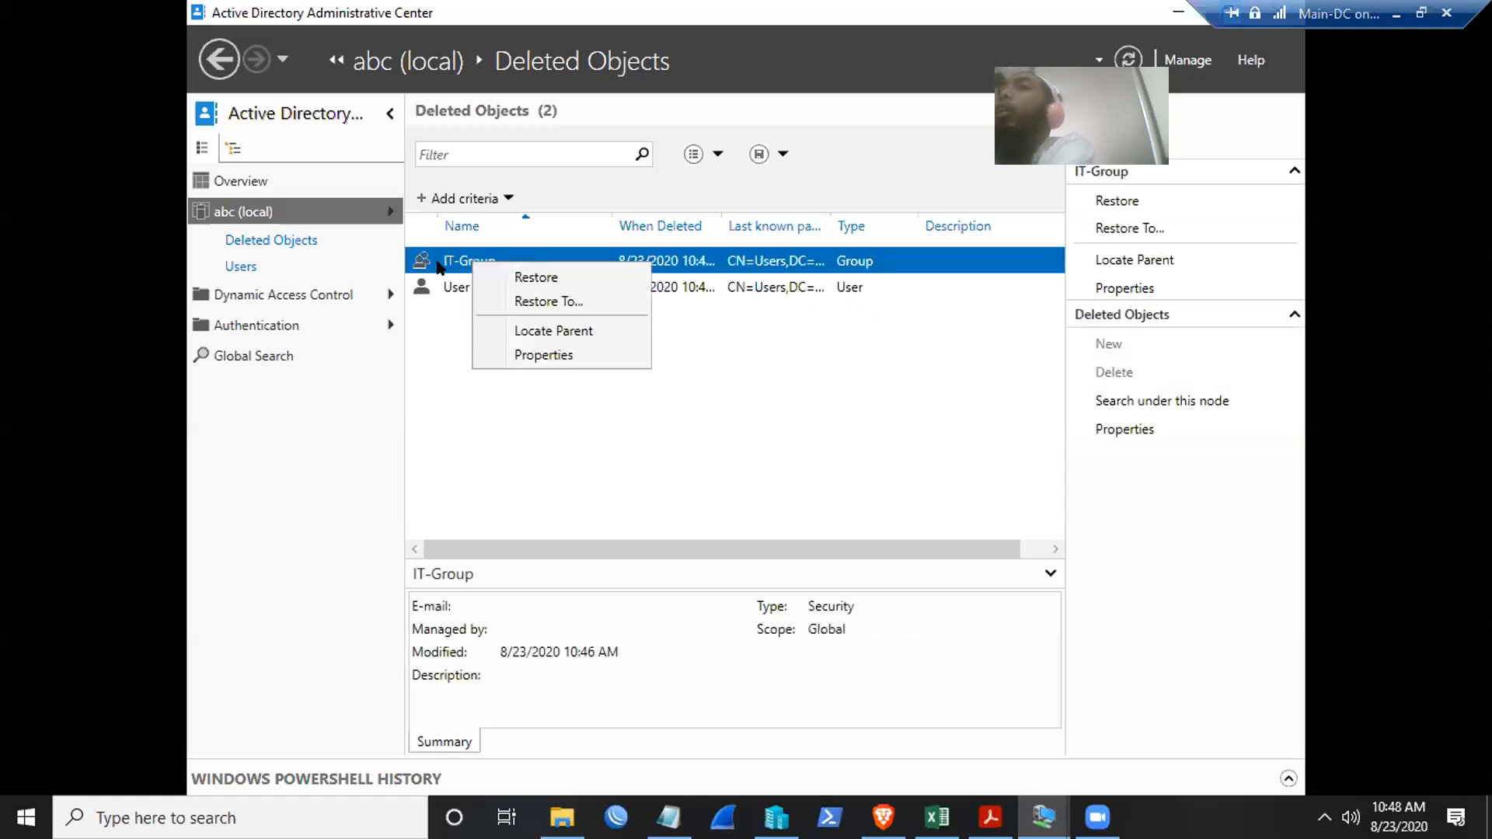
{"action": "left_click", "coordinate": [516, 330]}
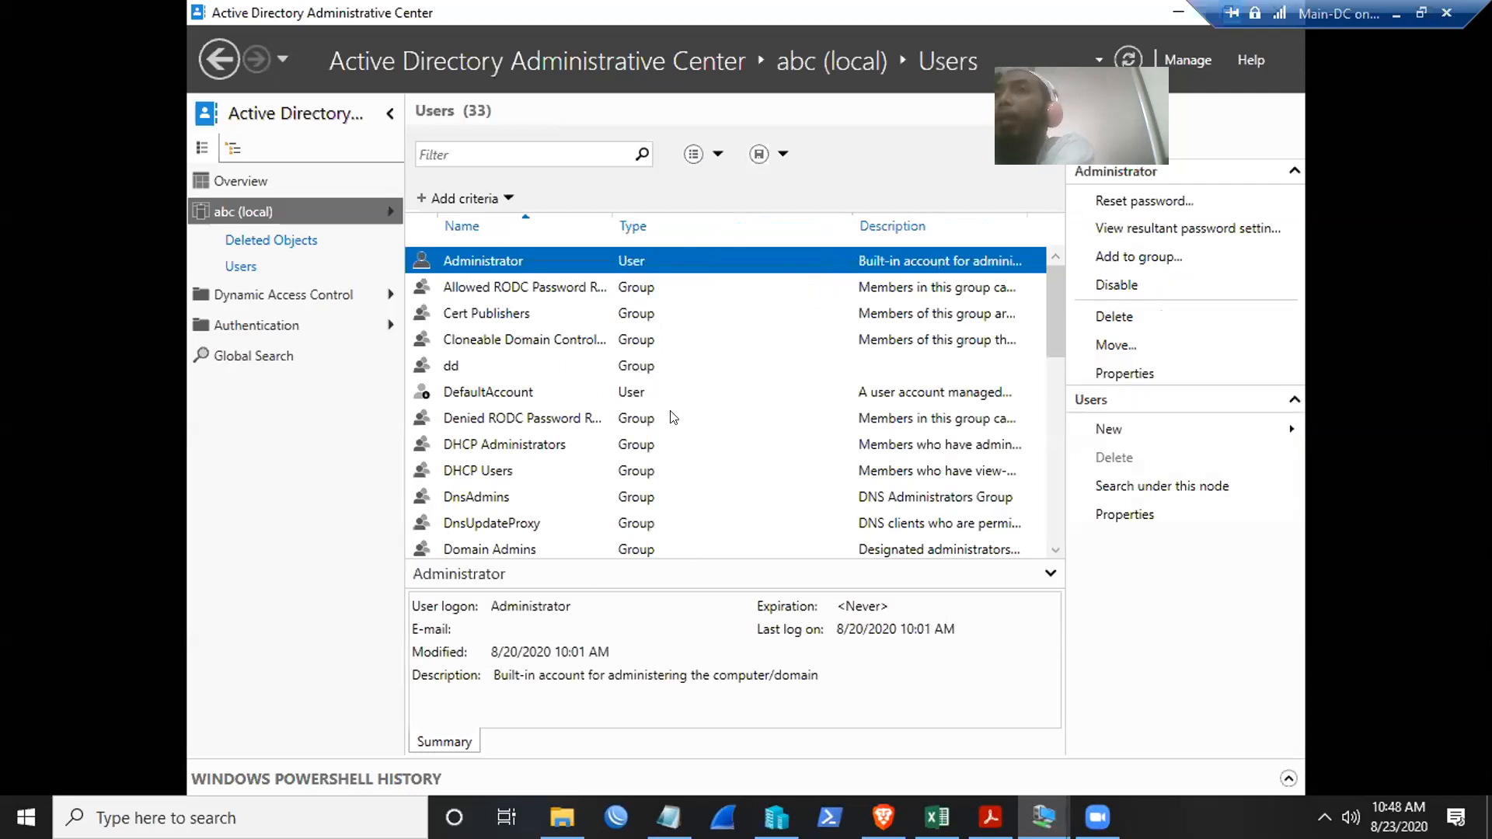
- Go back to Deleted Objects, inspect User One without restoring it, and widen the When Deleted column
{"action": "scroll", "coordinate": [769, 395], "scroll_direction": "down", "scroll_amount": 7}
{"action": "scroll", "coordinate": [774, 395], "scroll_direction": "up", "scroll_amount": 7}
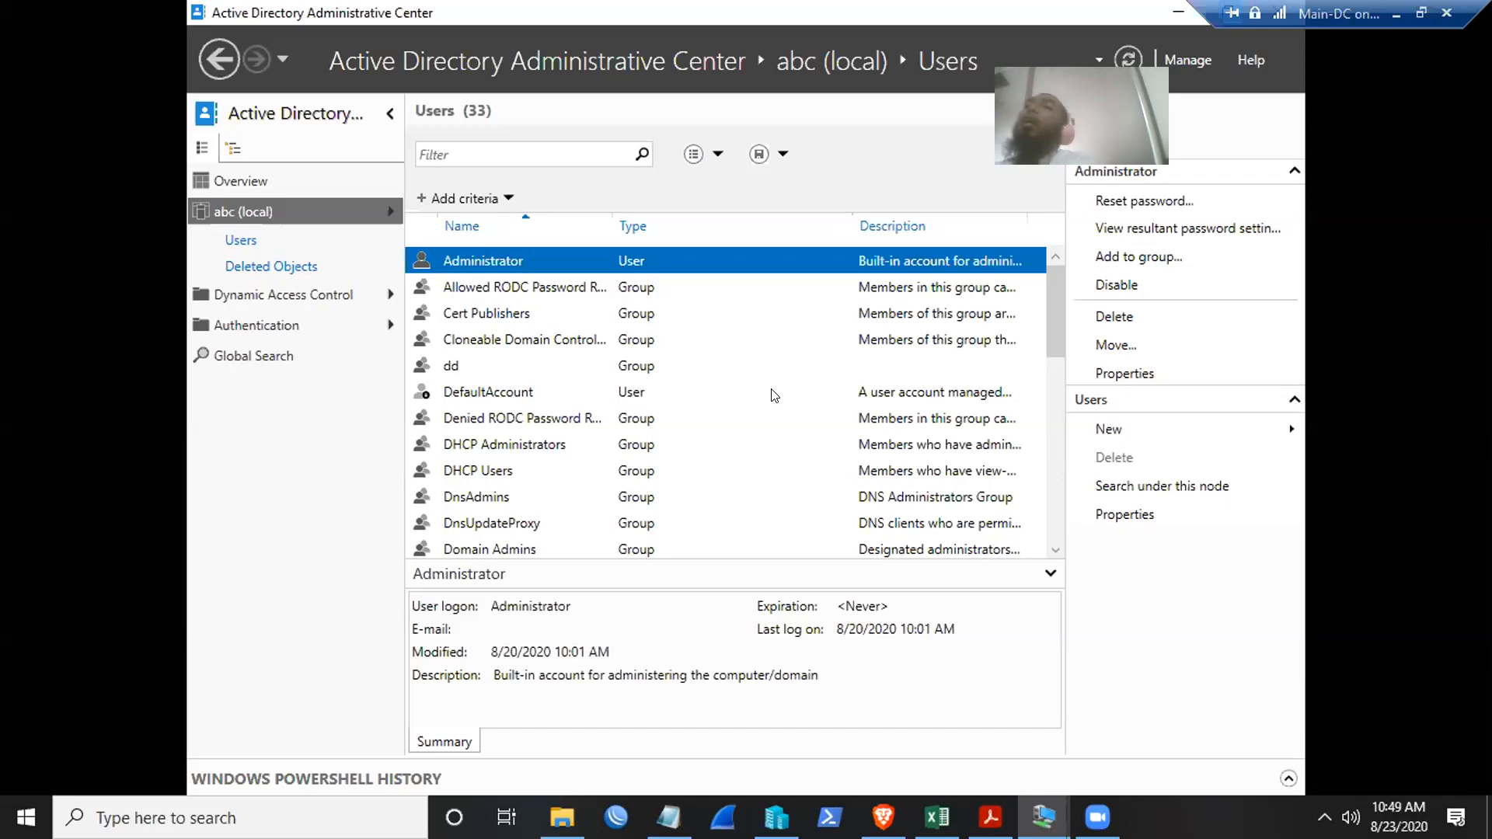
{"action": "left_click", "coordinate": [243, 269]}
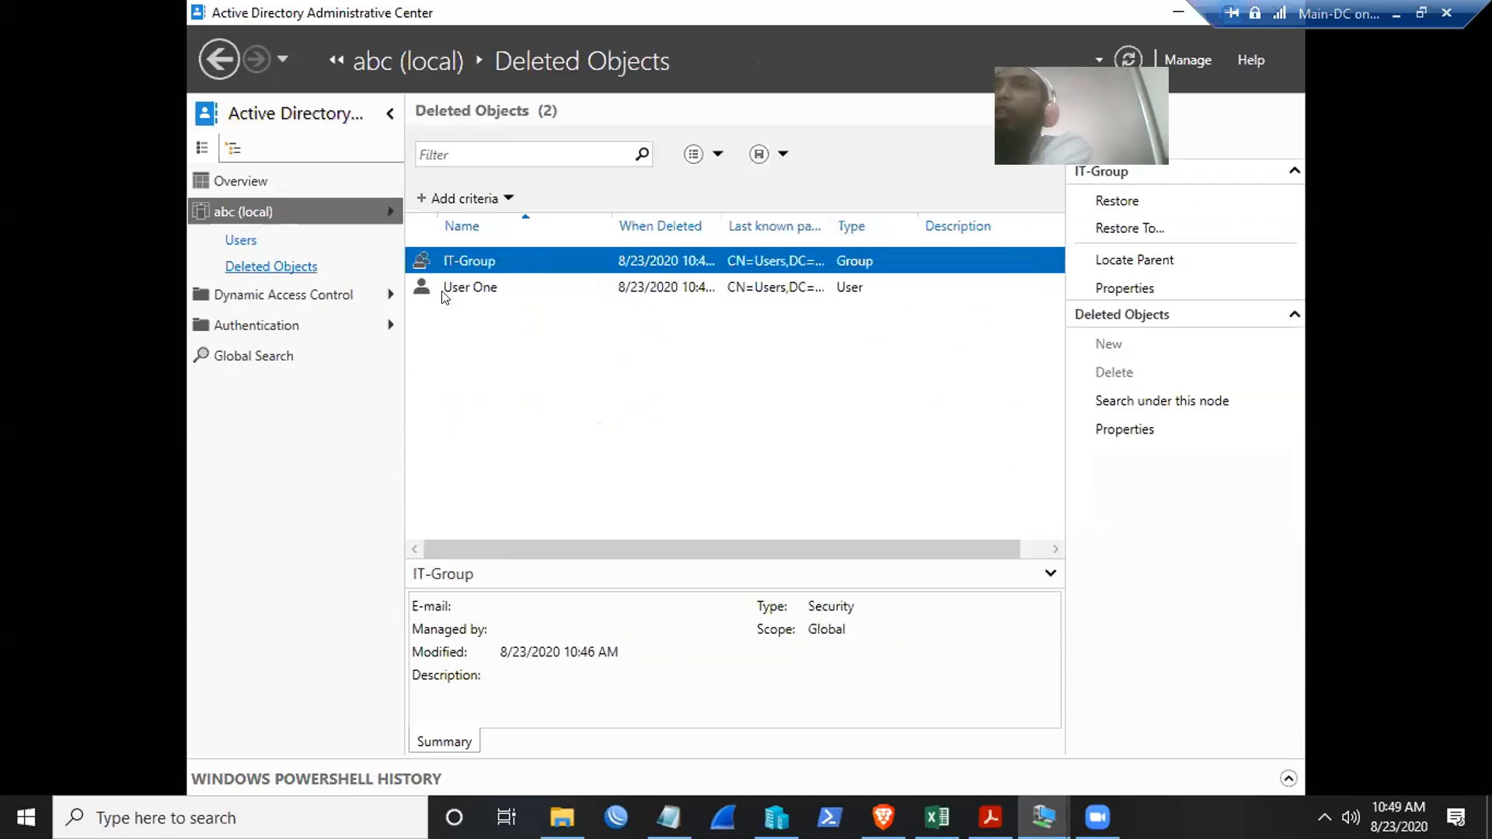
{"action": "left_click", "coordinate": [475, 287]}
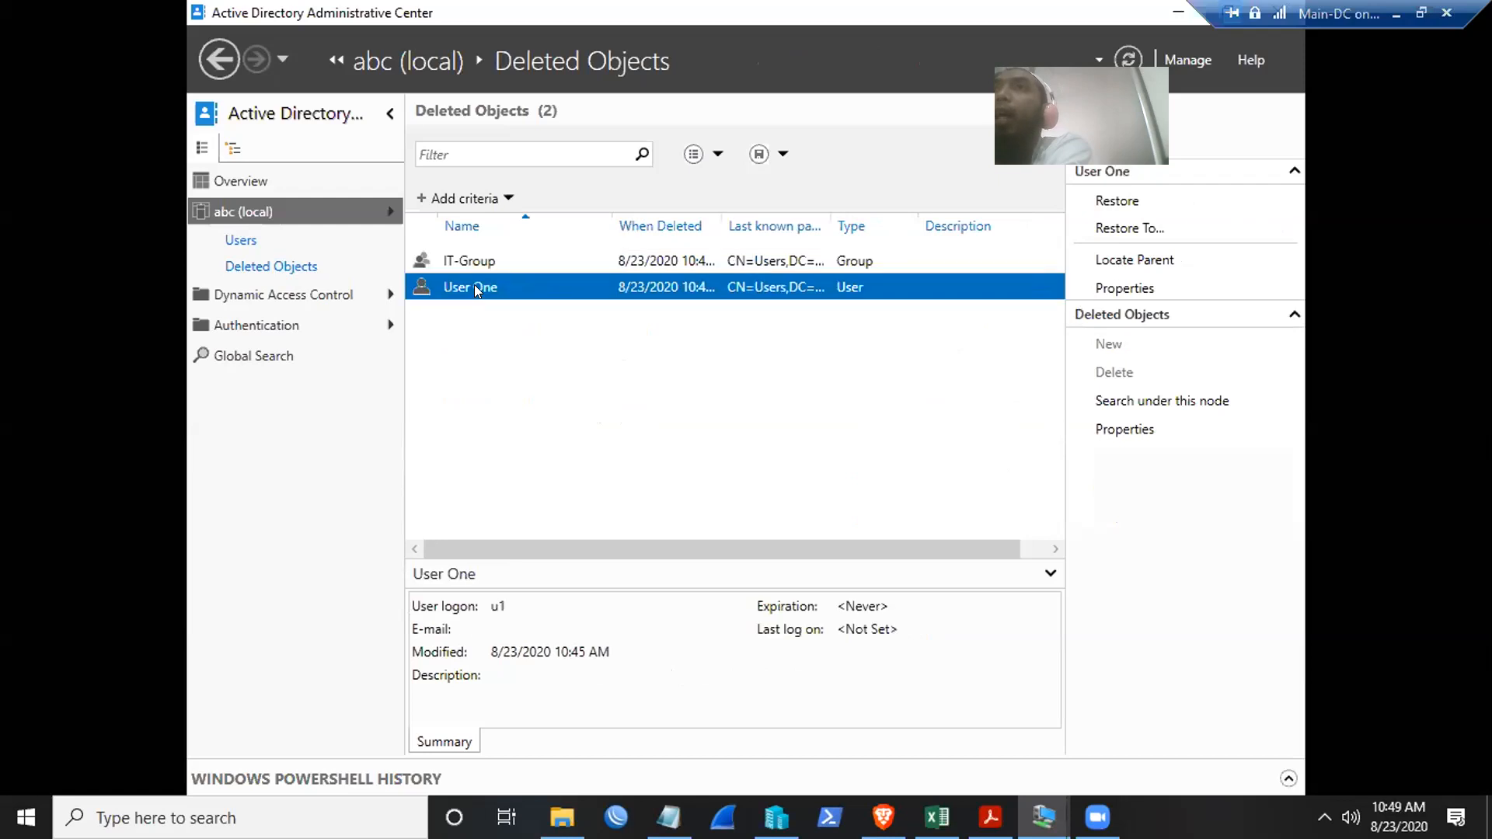
{"action": "right_click", "coordinate": [475, 287]}
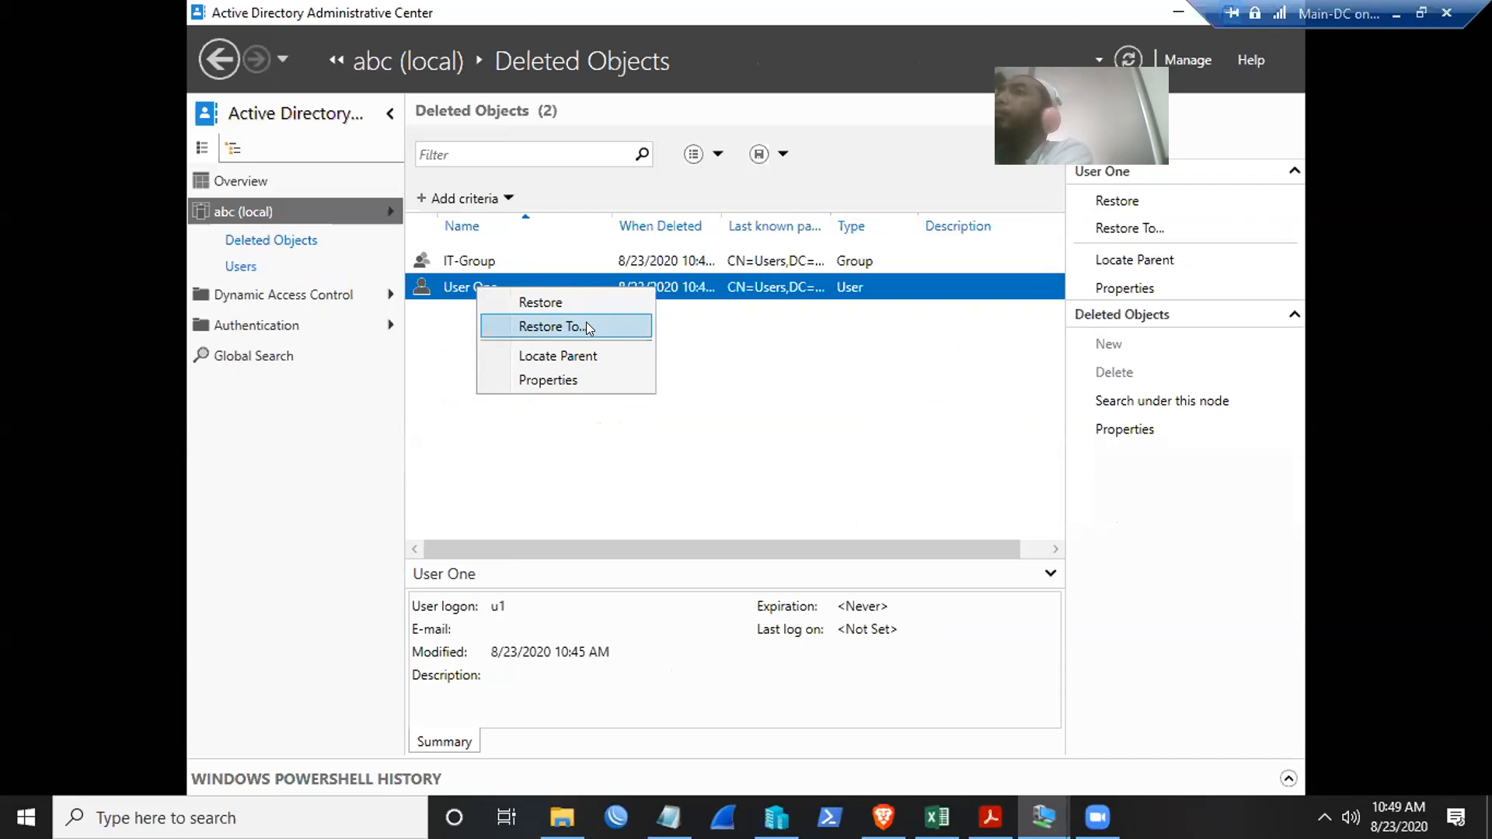
{"action": "left_click", "coordinate": [705, 272]}
{"action": "left_click_drag", "start_coordinate": [713, 225], "coordinate": [797, 225]}
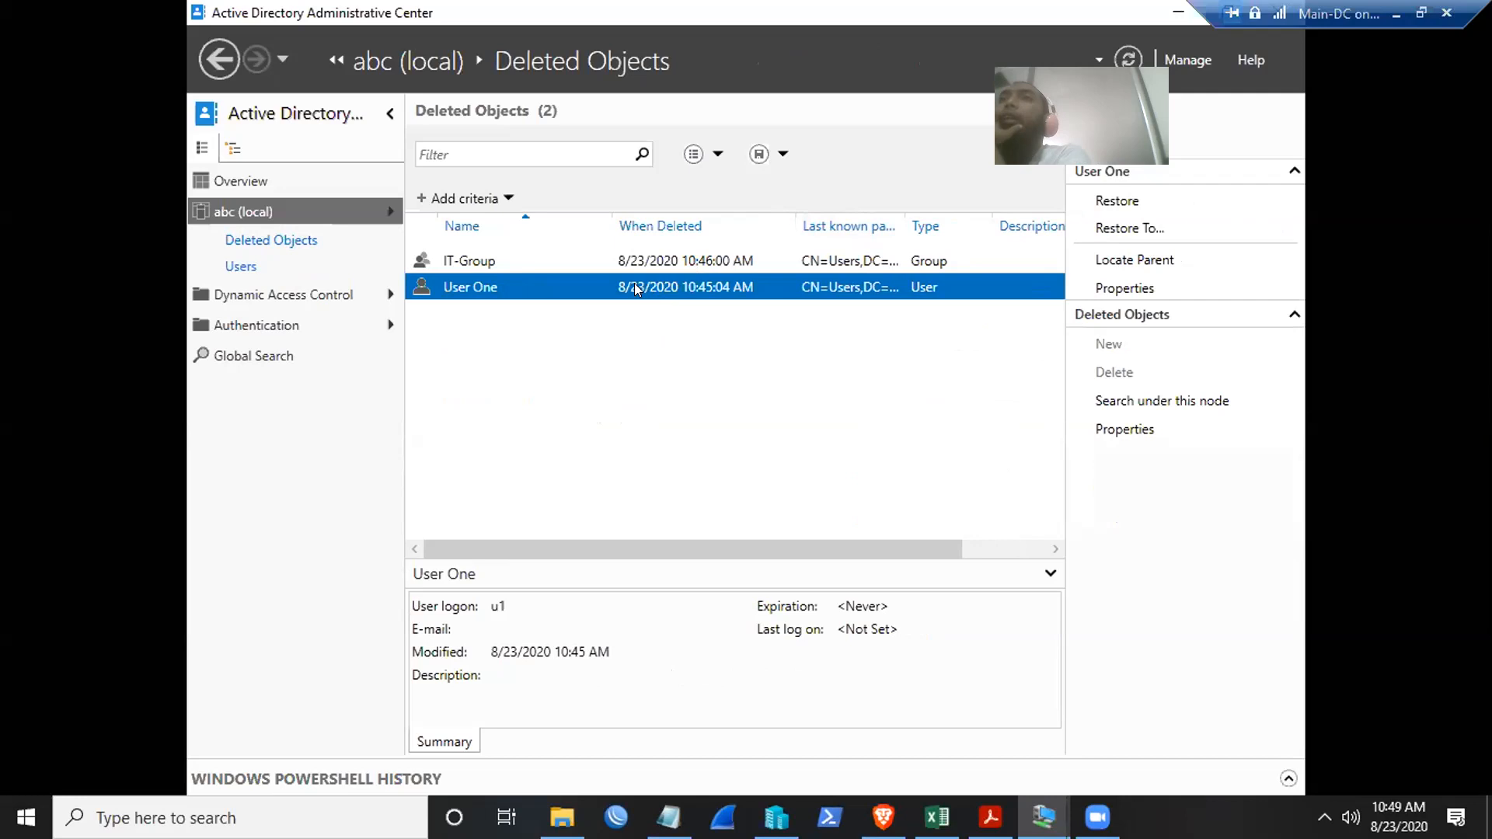
{"action": "right_click", "coordinate": [488, 284]}
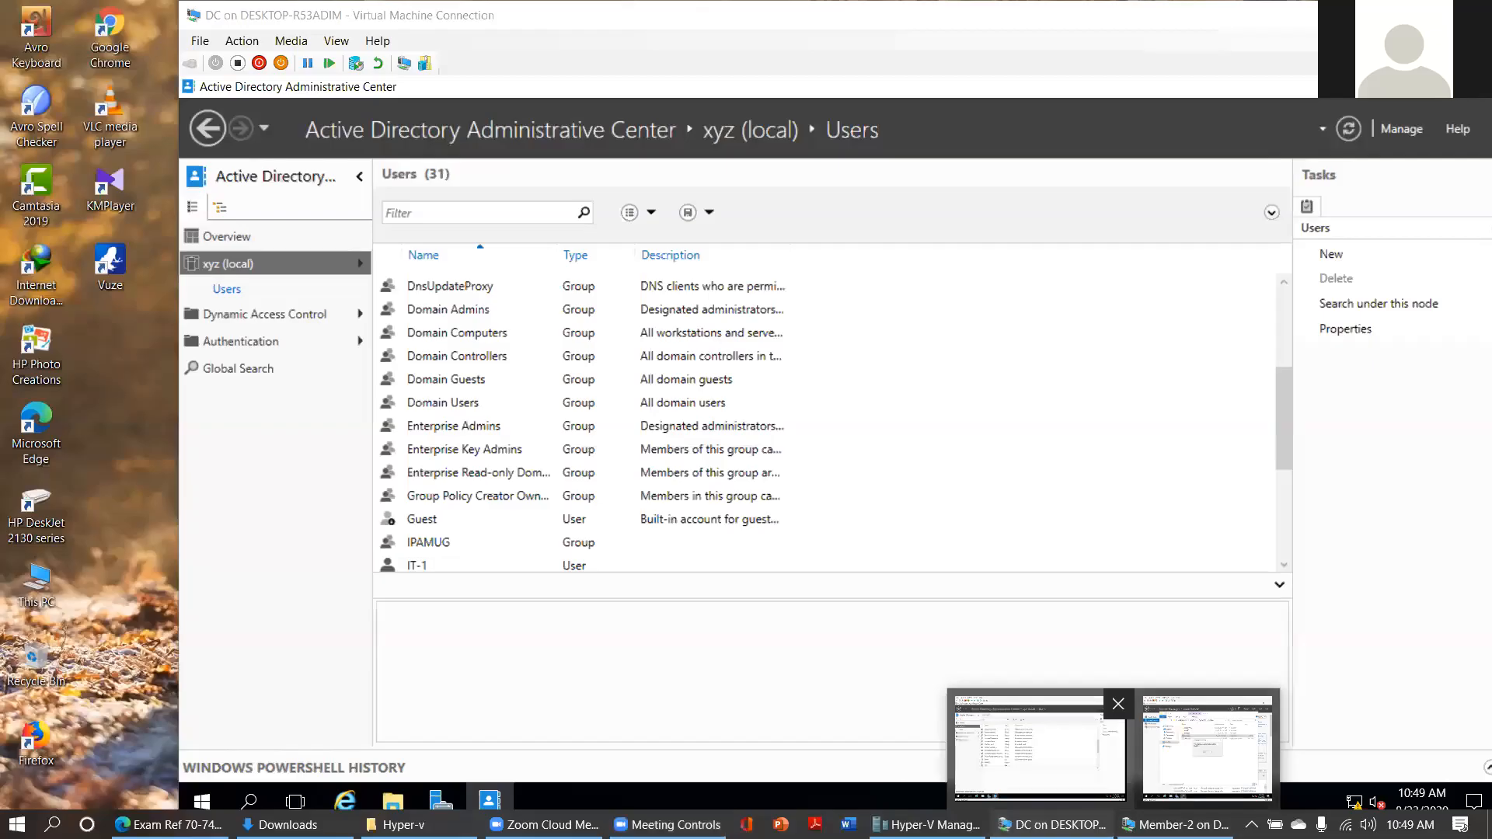
- Browse xyz (local)'s Deleted Objects on the other controller, then bring Active Directory Users and Computers forward
{"action": "left_click", "coordinate": [1040, 746]}
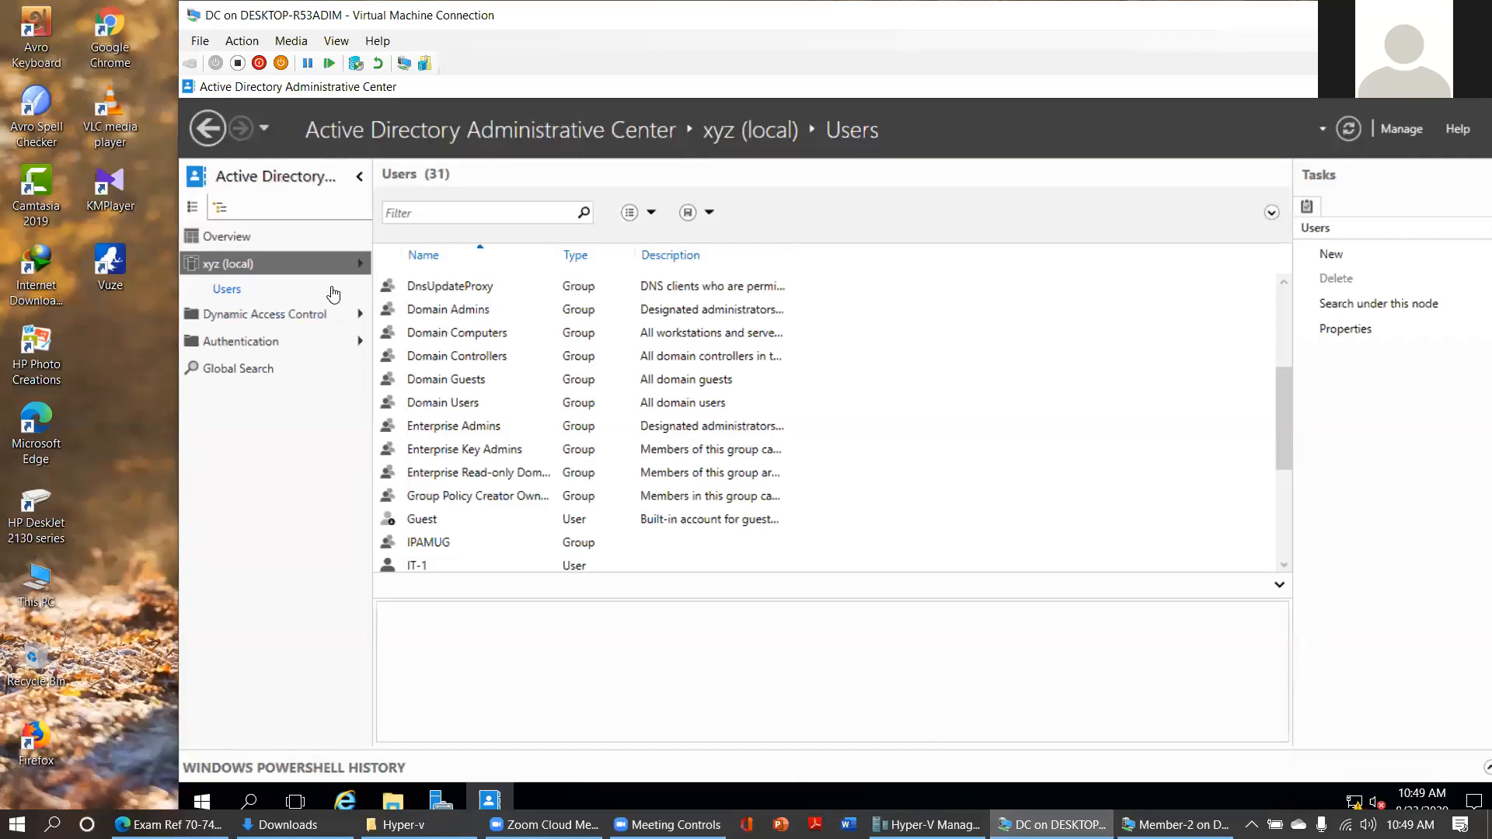
{"action": "left_click", "coordinate": [322, 267]}
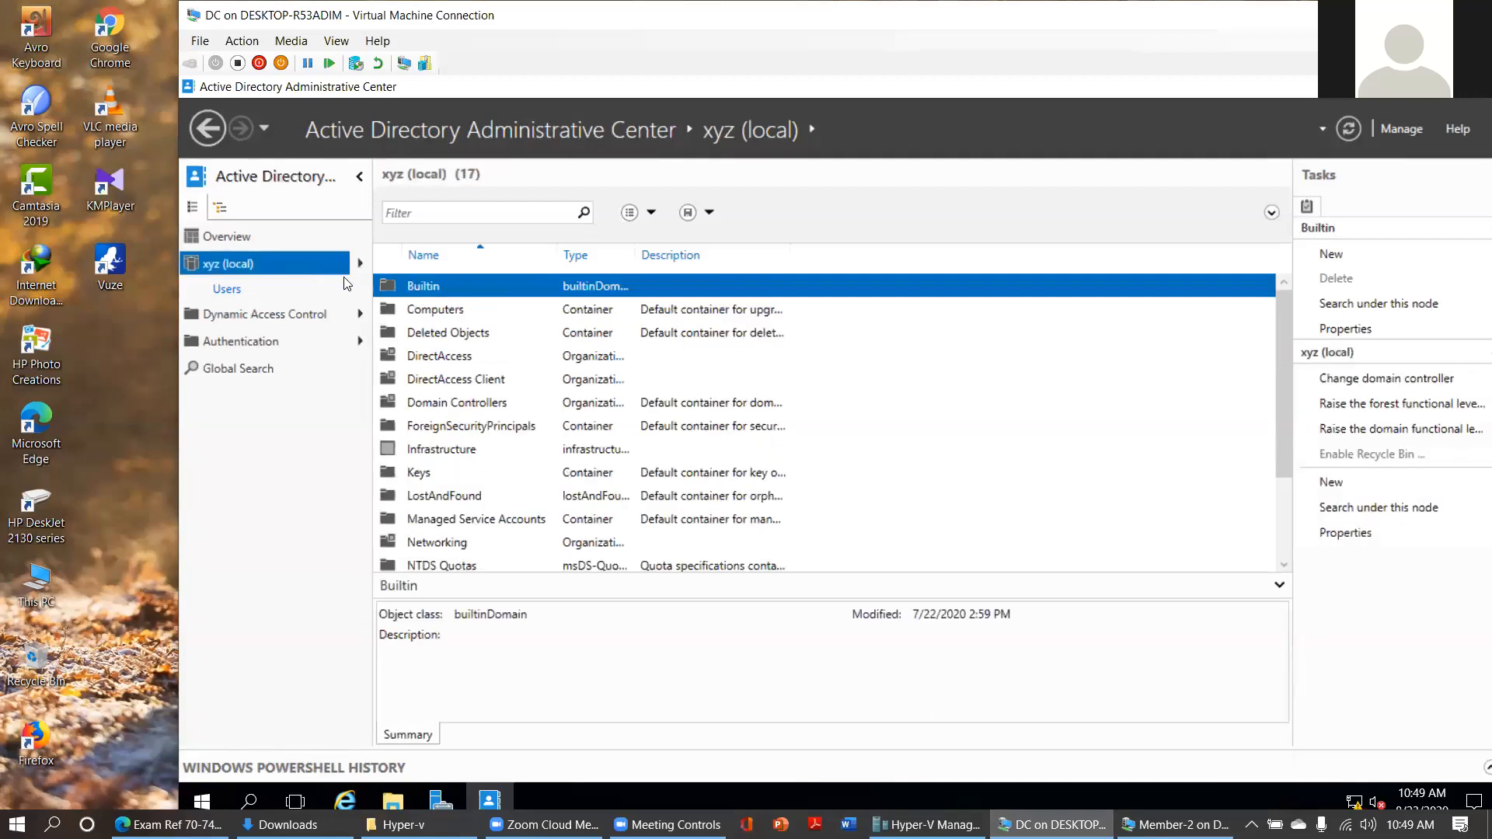
{"action": "right_click", "coordinate": [446, 334]}
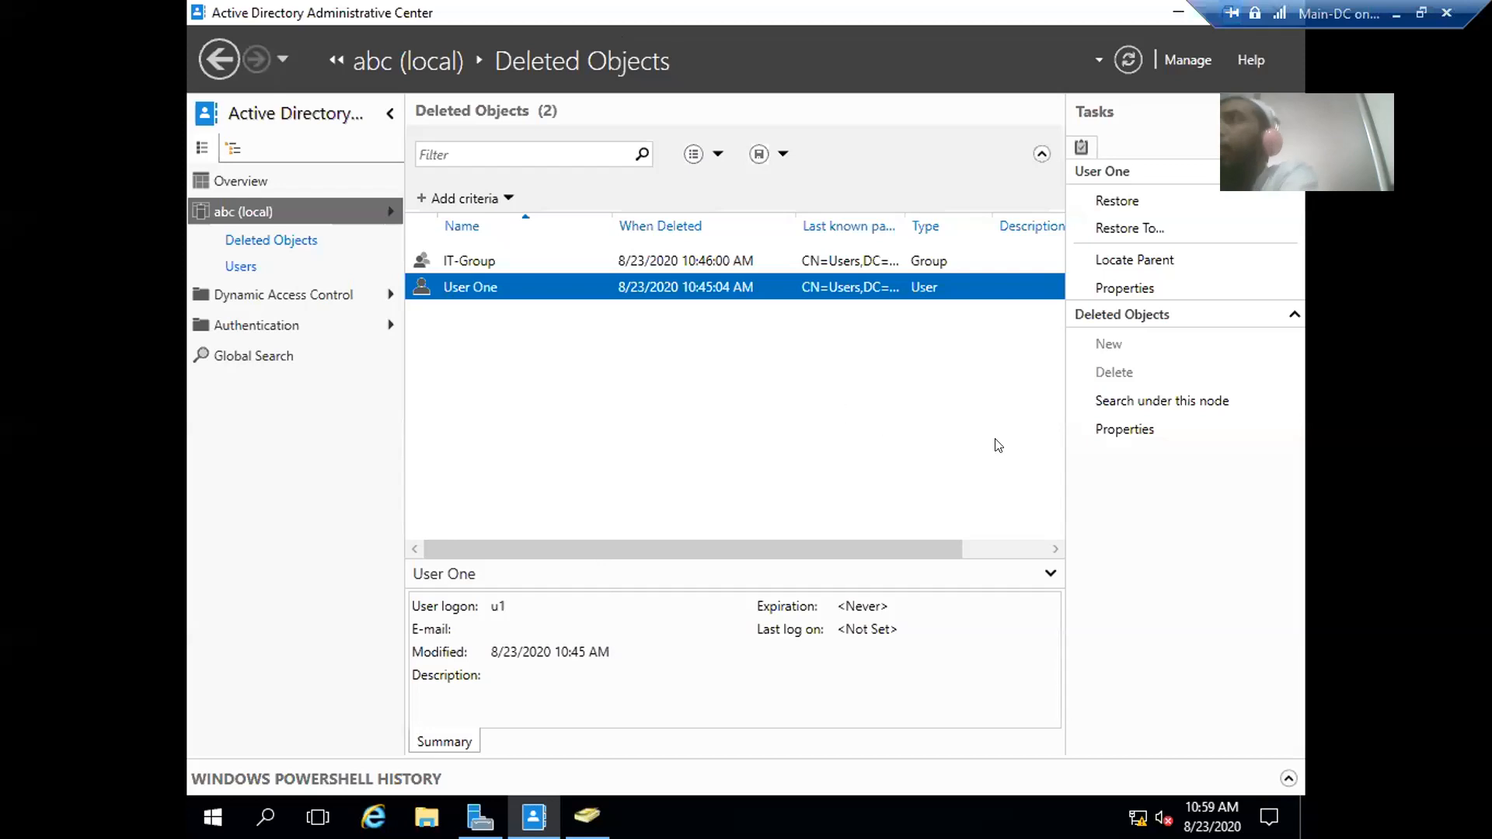
{"action": "left_click", "coordinate": [615, 263]}
{"action": "left_click", "coordinate": [583, 289]}
{"action": "left_click", "coordinate": [583, 263]}
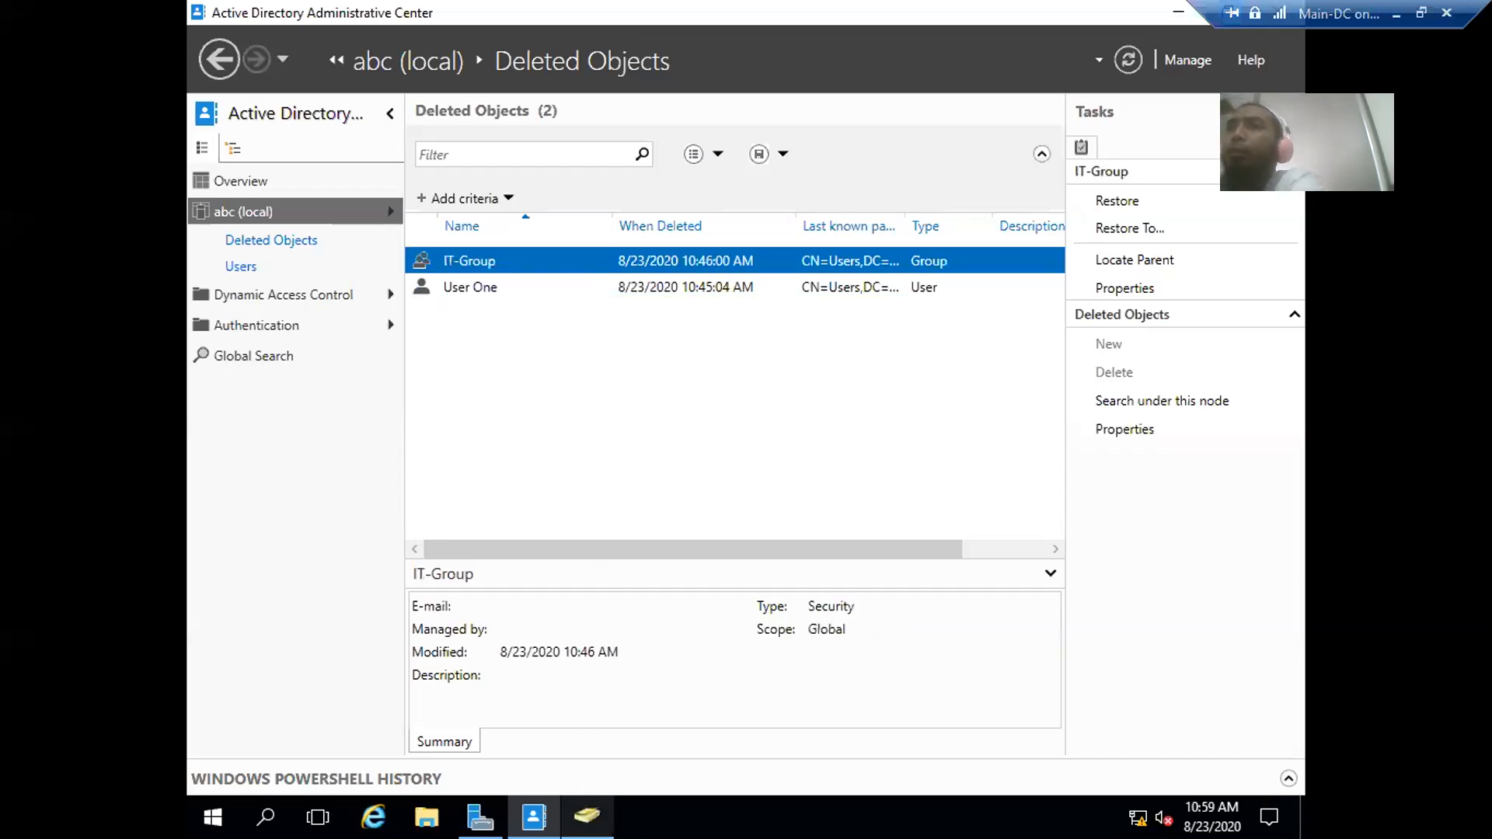
{"action": "left_click", "coordinate": [586, 816]}
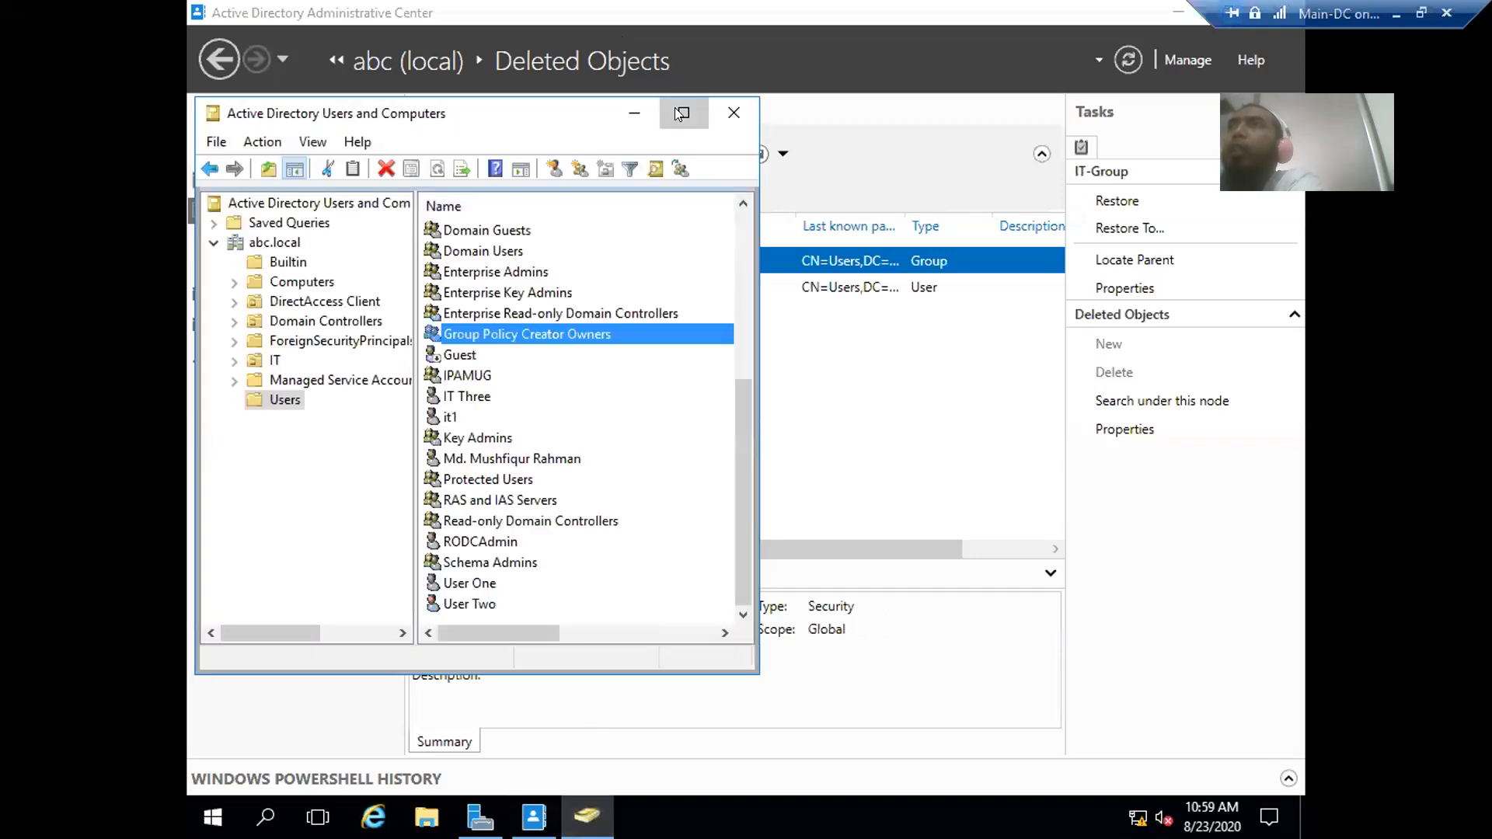
- Maximize Users and Computers, widen the tree pane, and refresh abc.local to reveal the Networking OU
{"action": "left_click", "coordinate": [681, 114]}
{"action": "left_click_drag", "start_coordinate": [398, 109], "coordinate": [663, 164]}
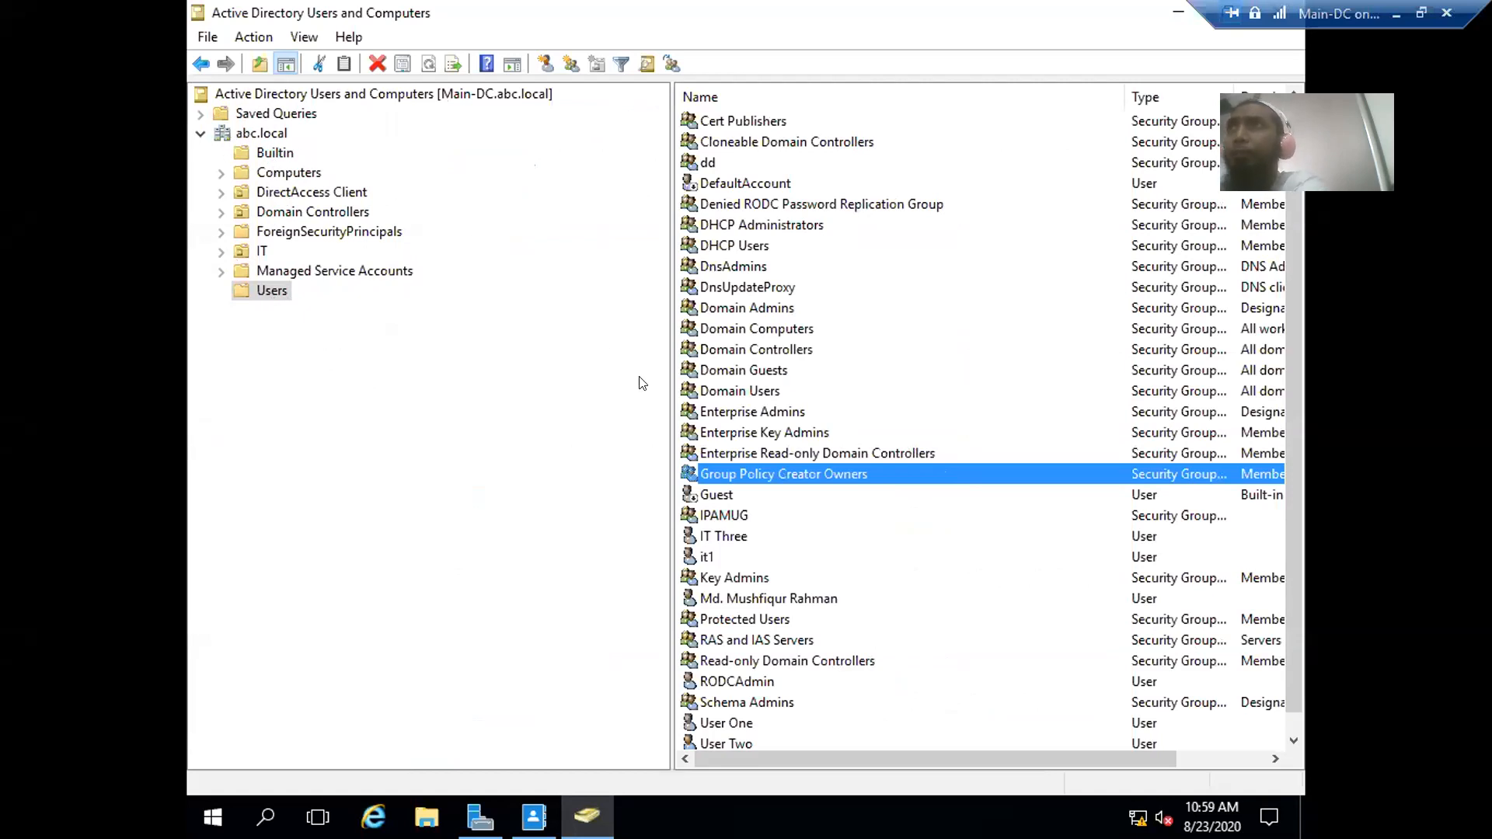
{"action": "left_click", "coordinate": [255, 134]}
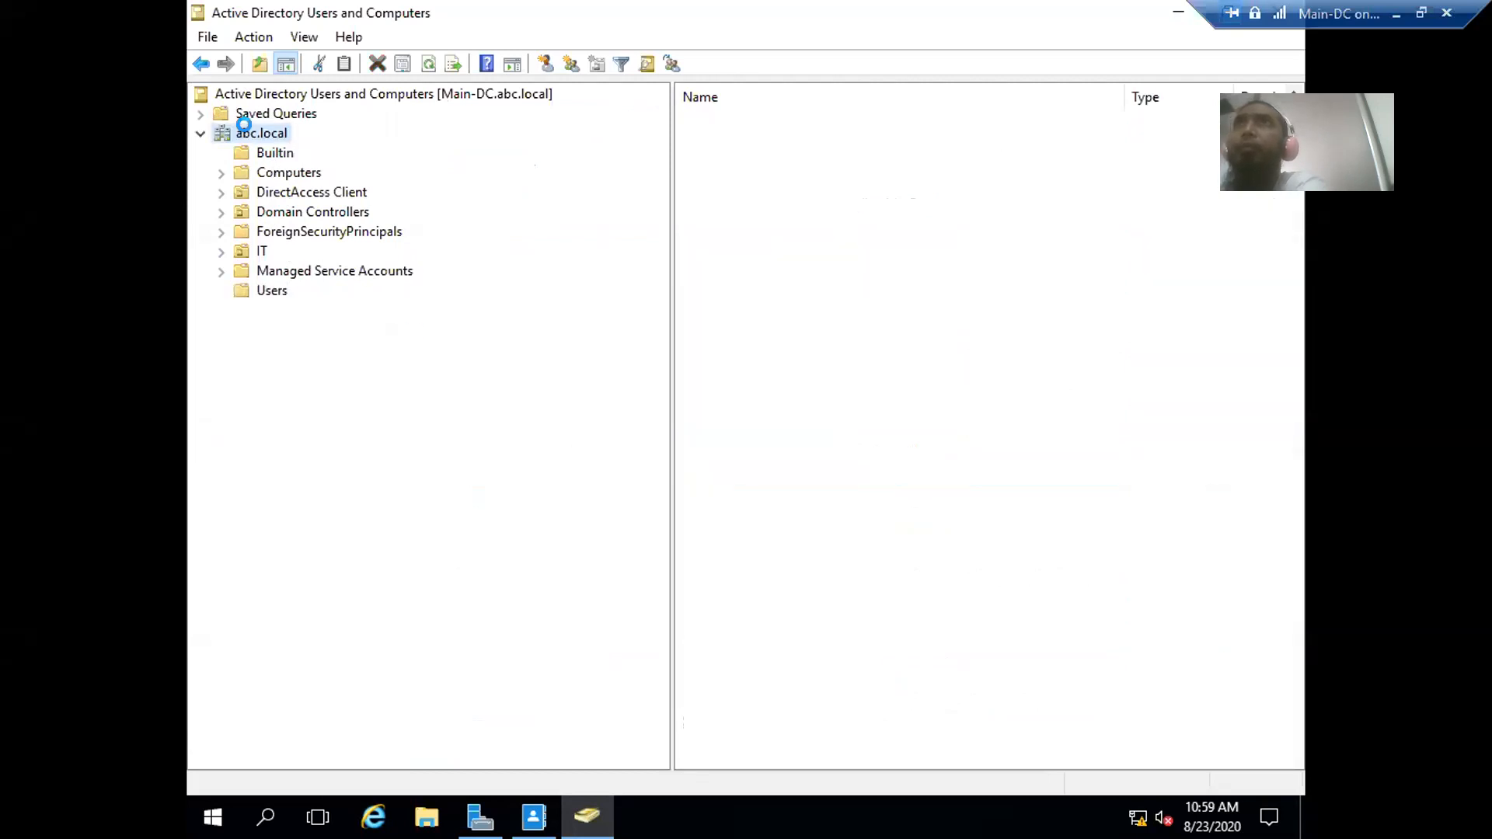
{"action": "left_click", "coordinate": [379, 64]}
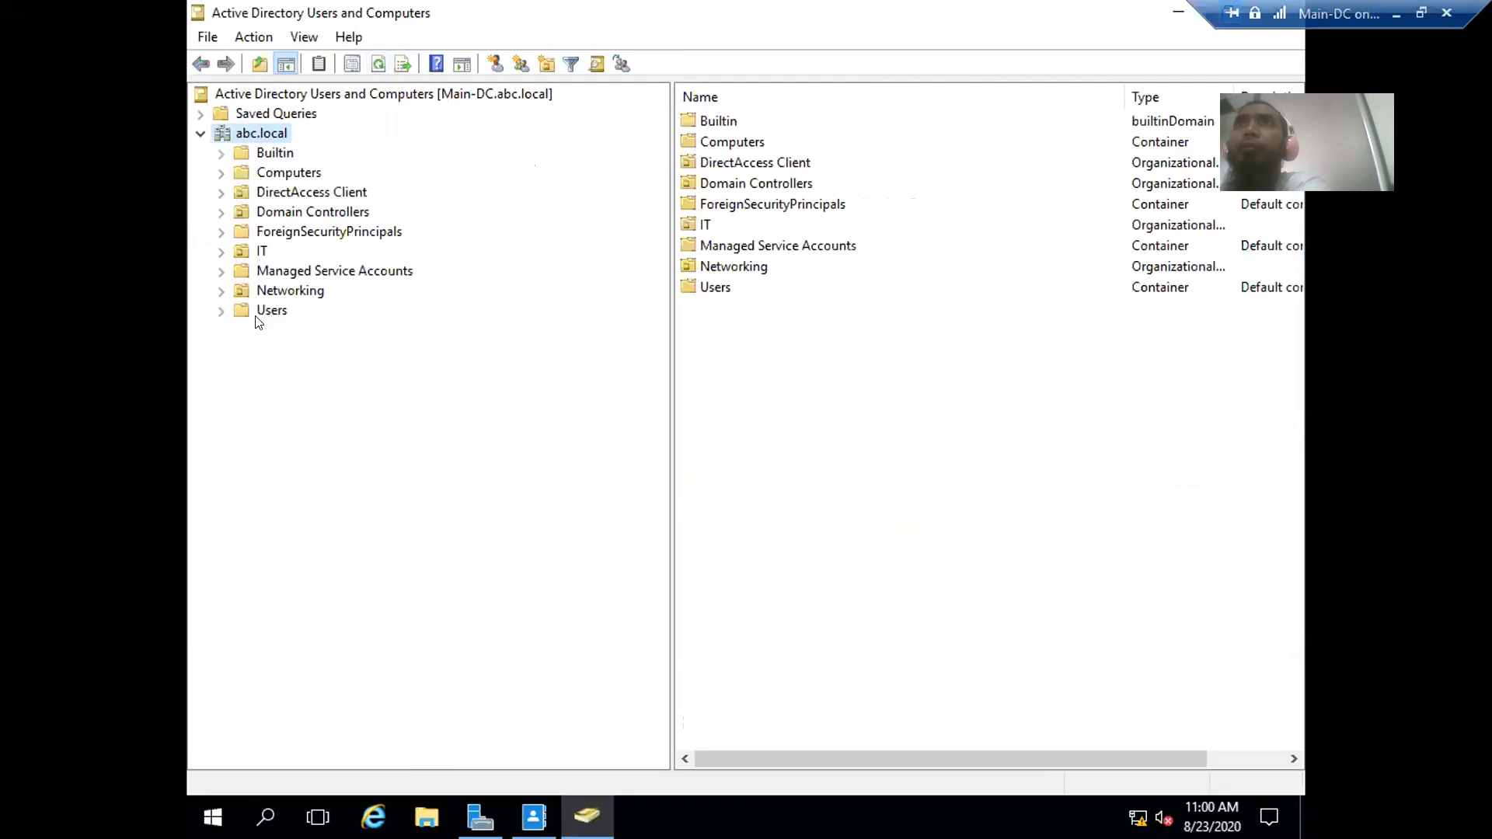
{"action": "left_click", "coordinate": [259, 312]}
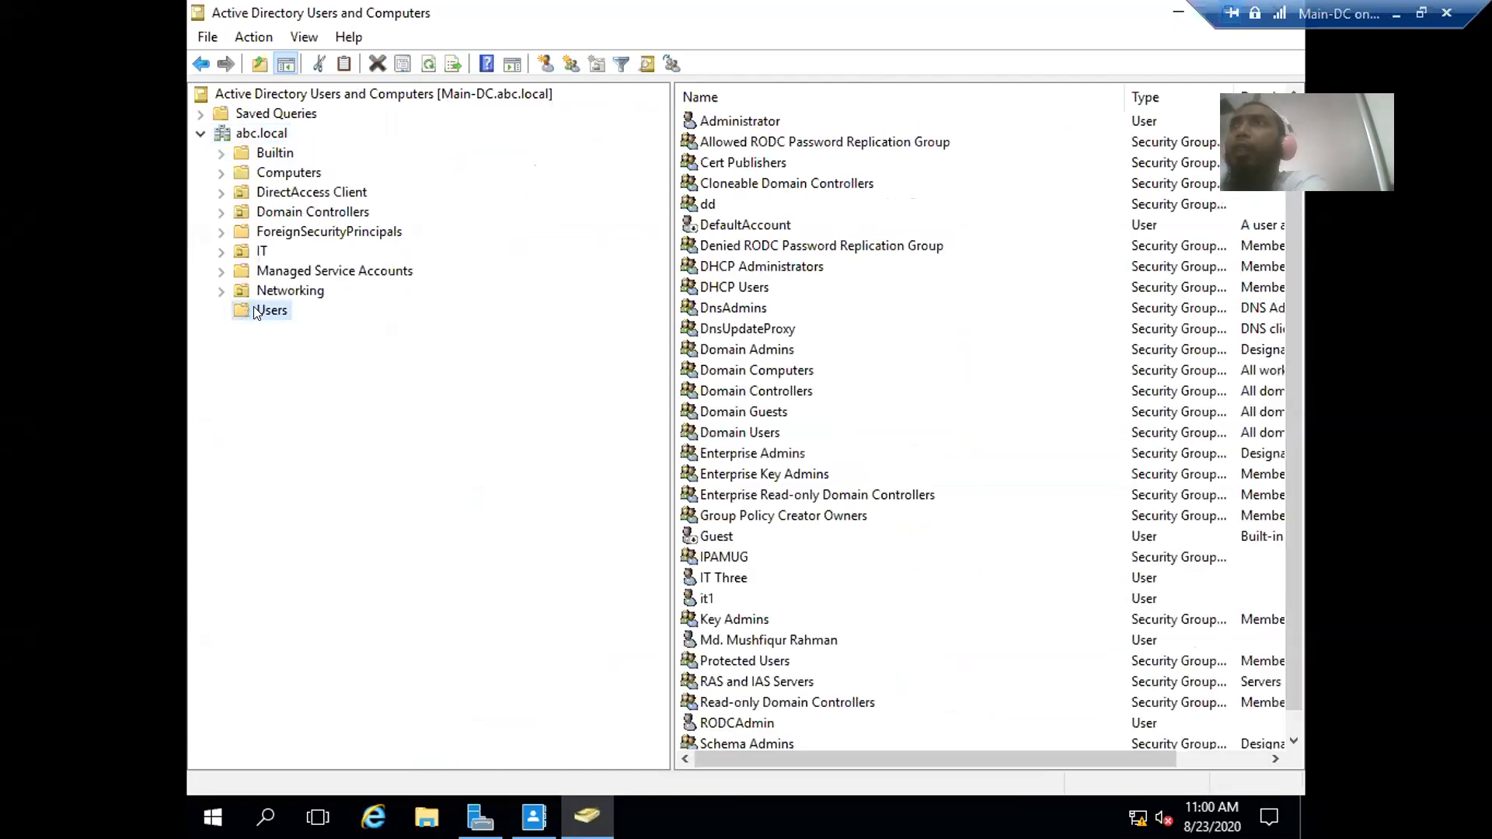
{"action": "left_click", "coordinate": [248, 135]}
- Add a new organizational unit named 'Test' to abc.local
{"action": "right_click", "coordinate": [248, 135]}
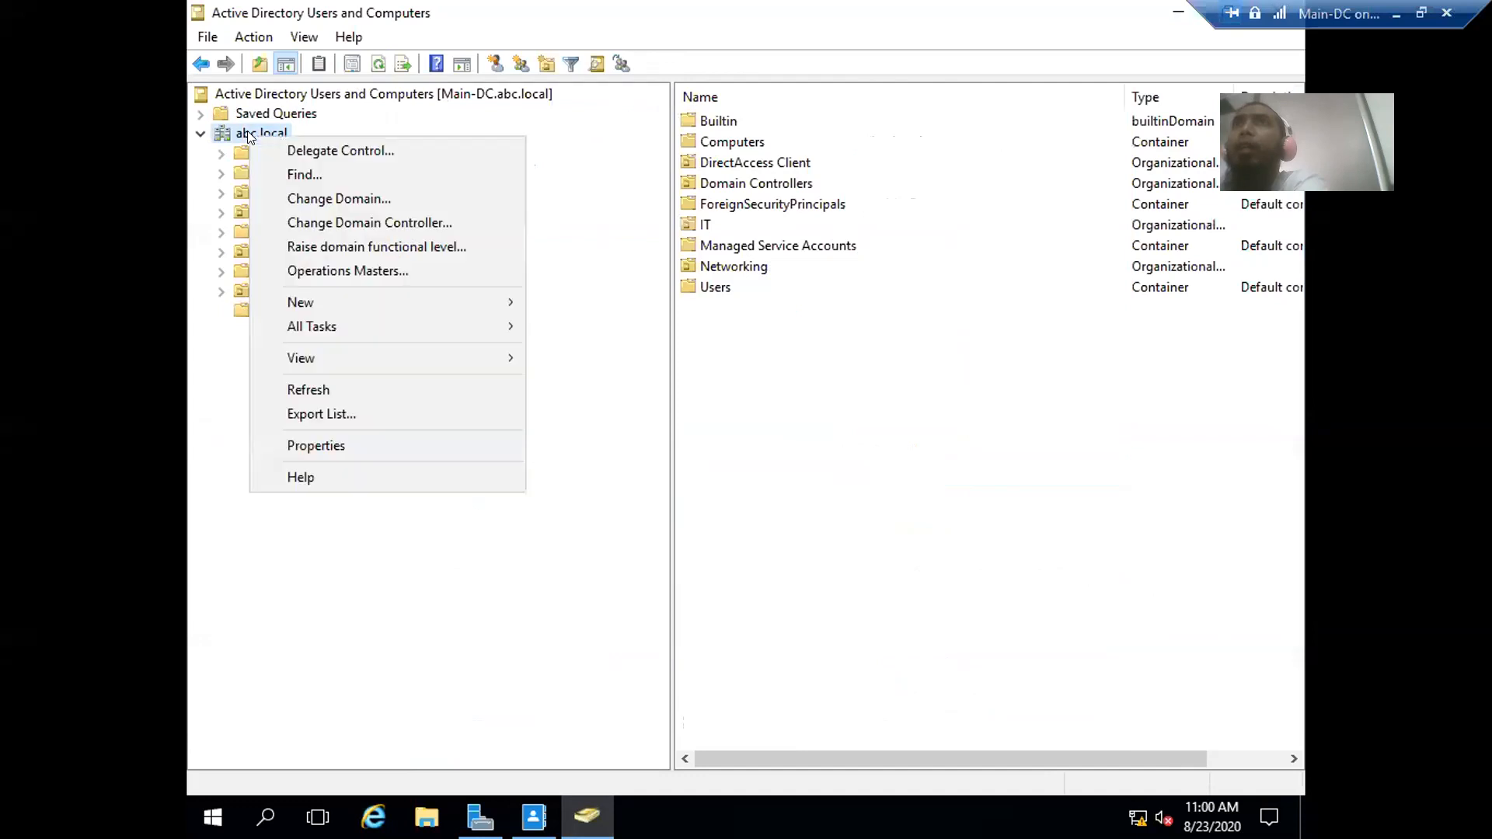
{"action": "mouse_move", "coordinate": [343, 301]}
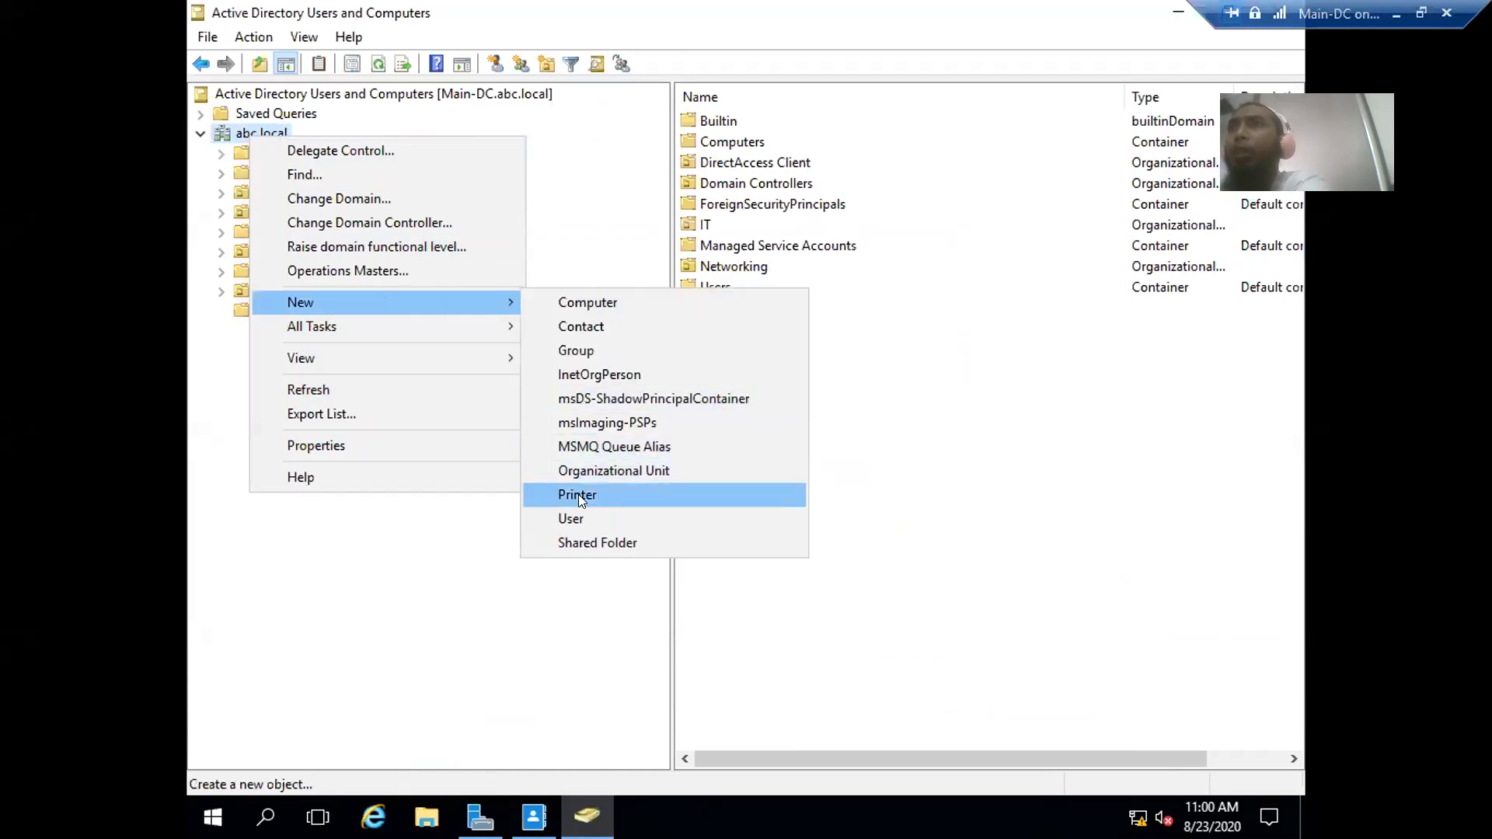
{"action": "left_click", "coordinate": [589, 475]}
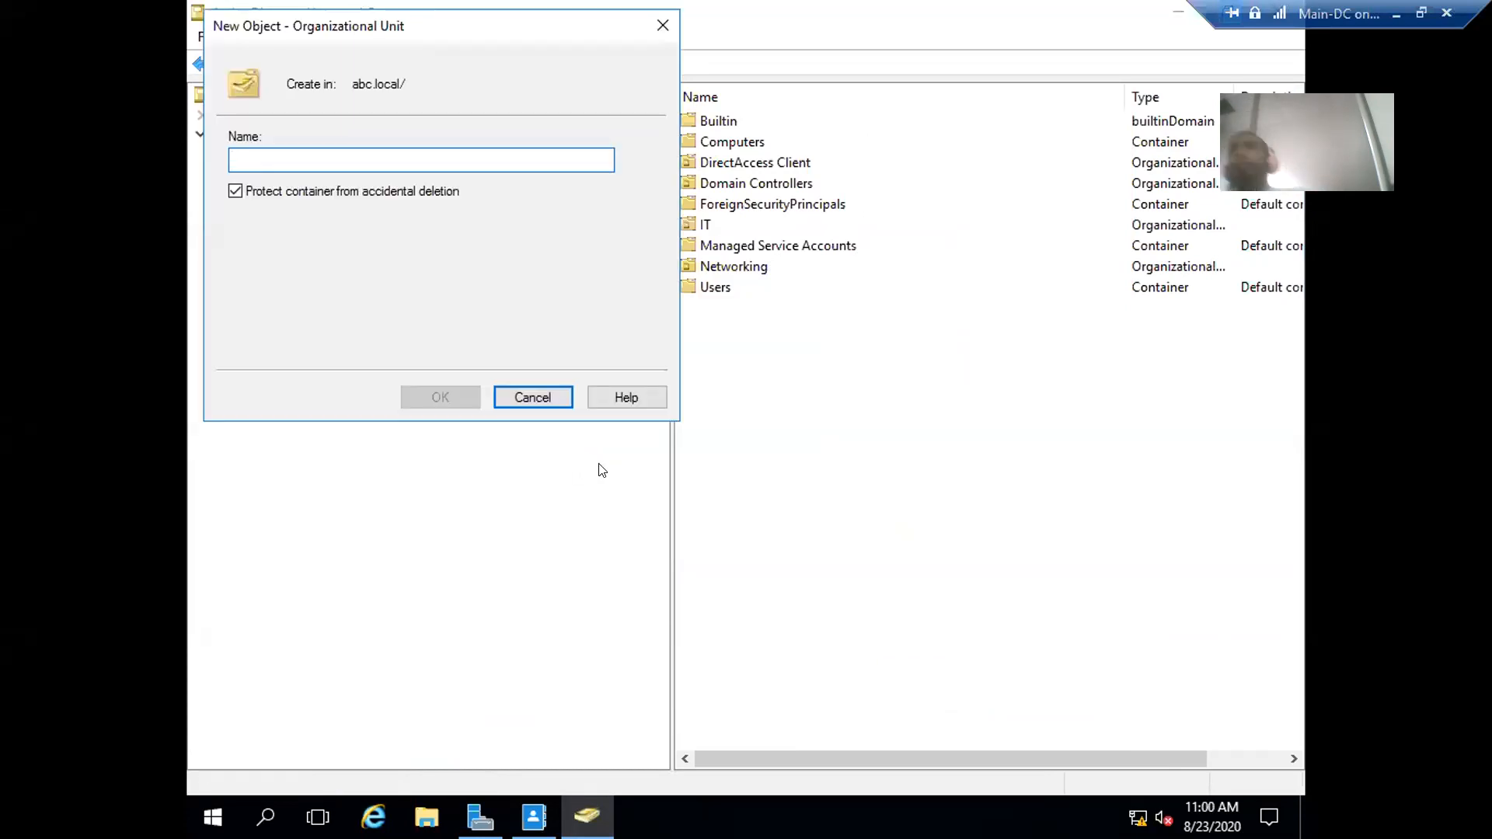
{"action": "type", "text": "Test"}
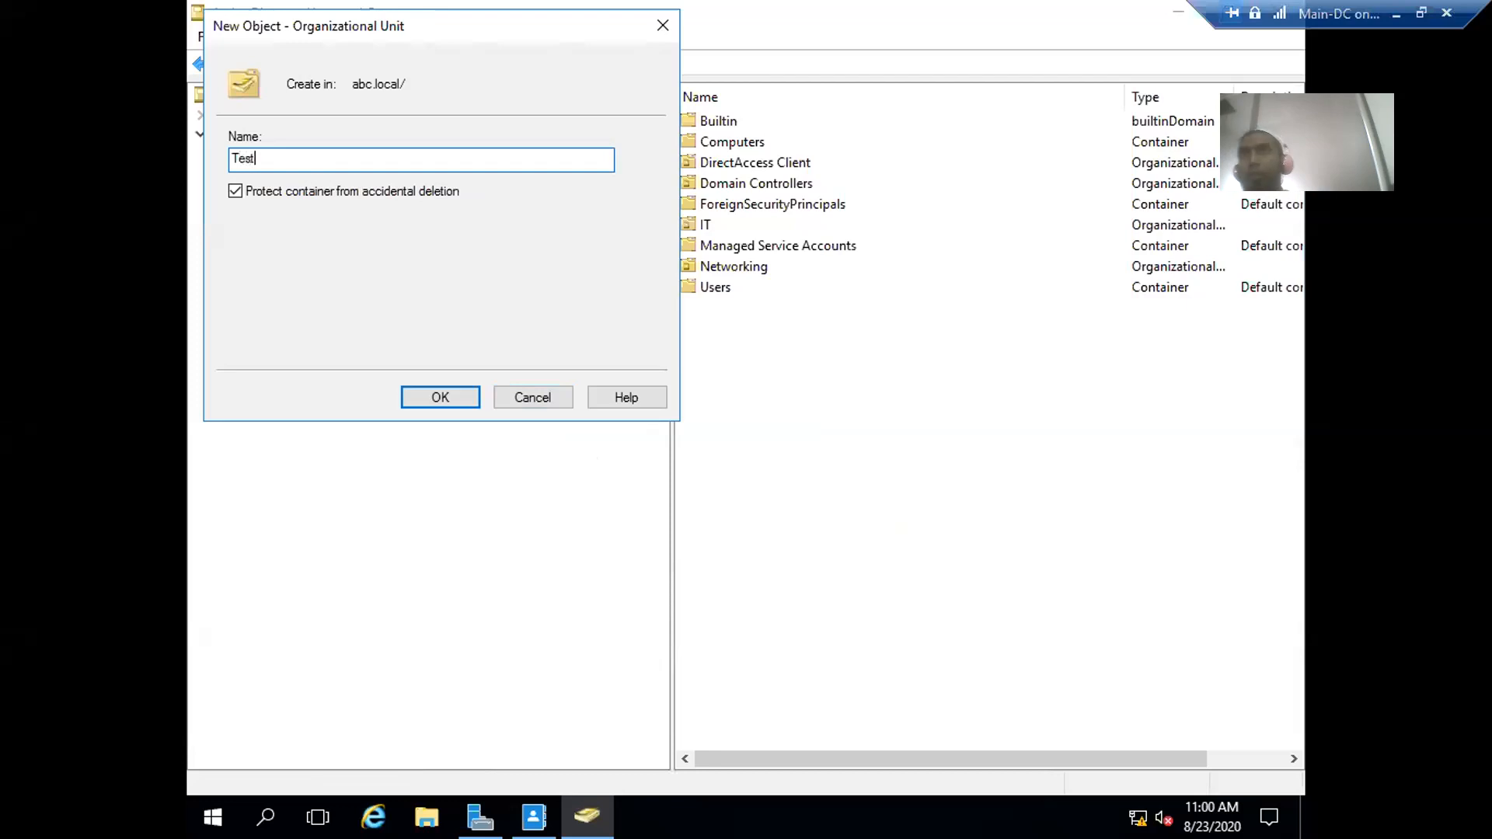
{"action": "key", "text": "Return"}
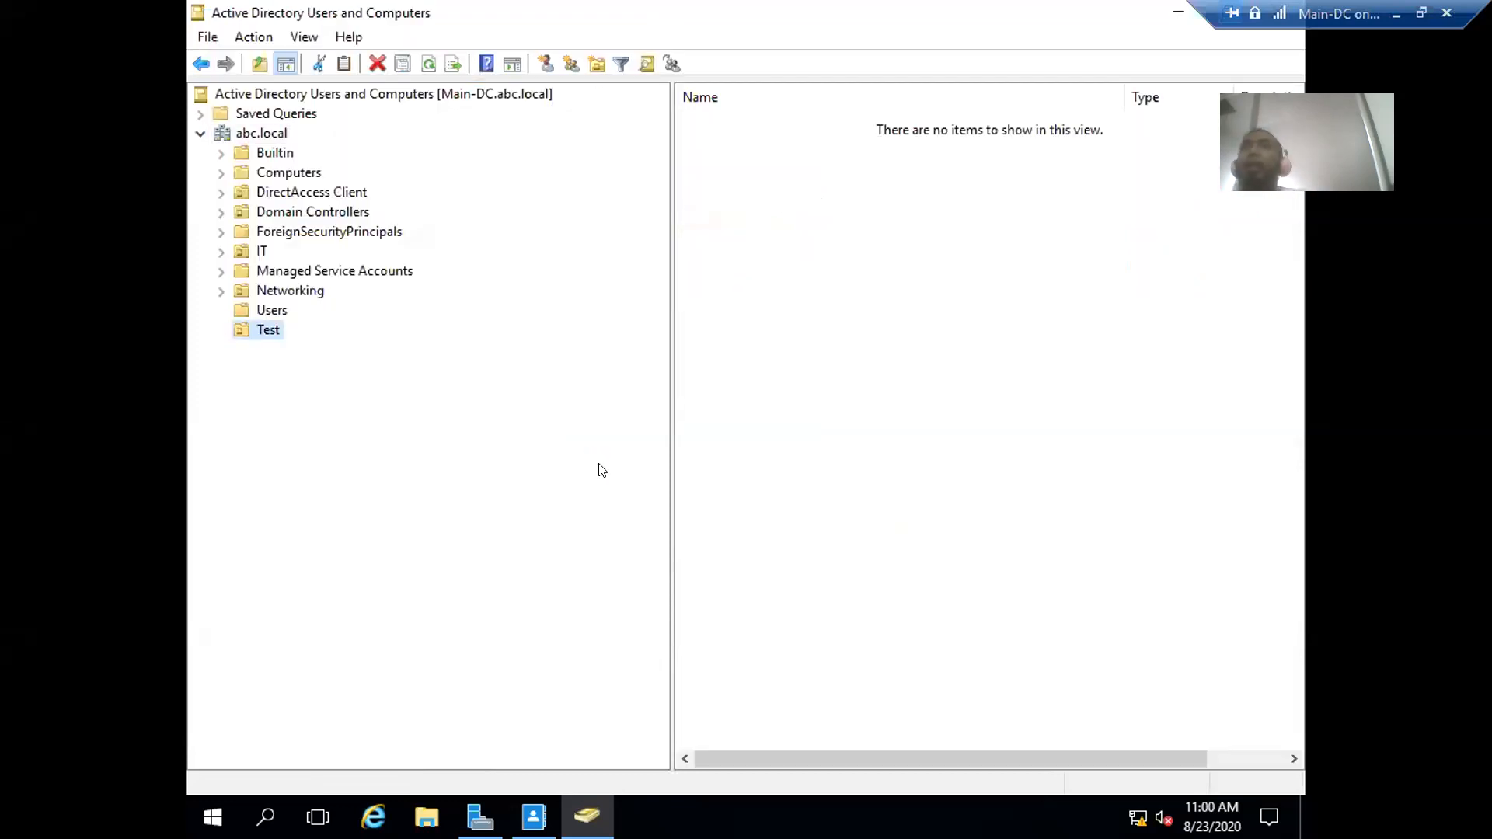
{"action": "right_click", "coordinate": [257, 329]}
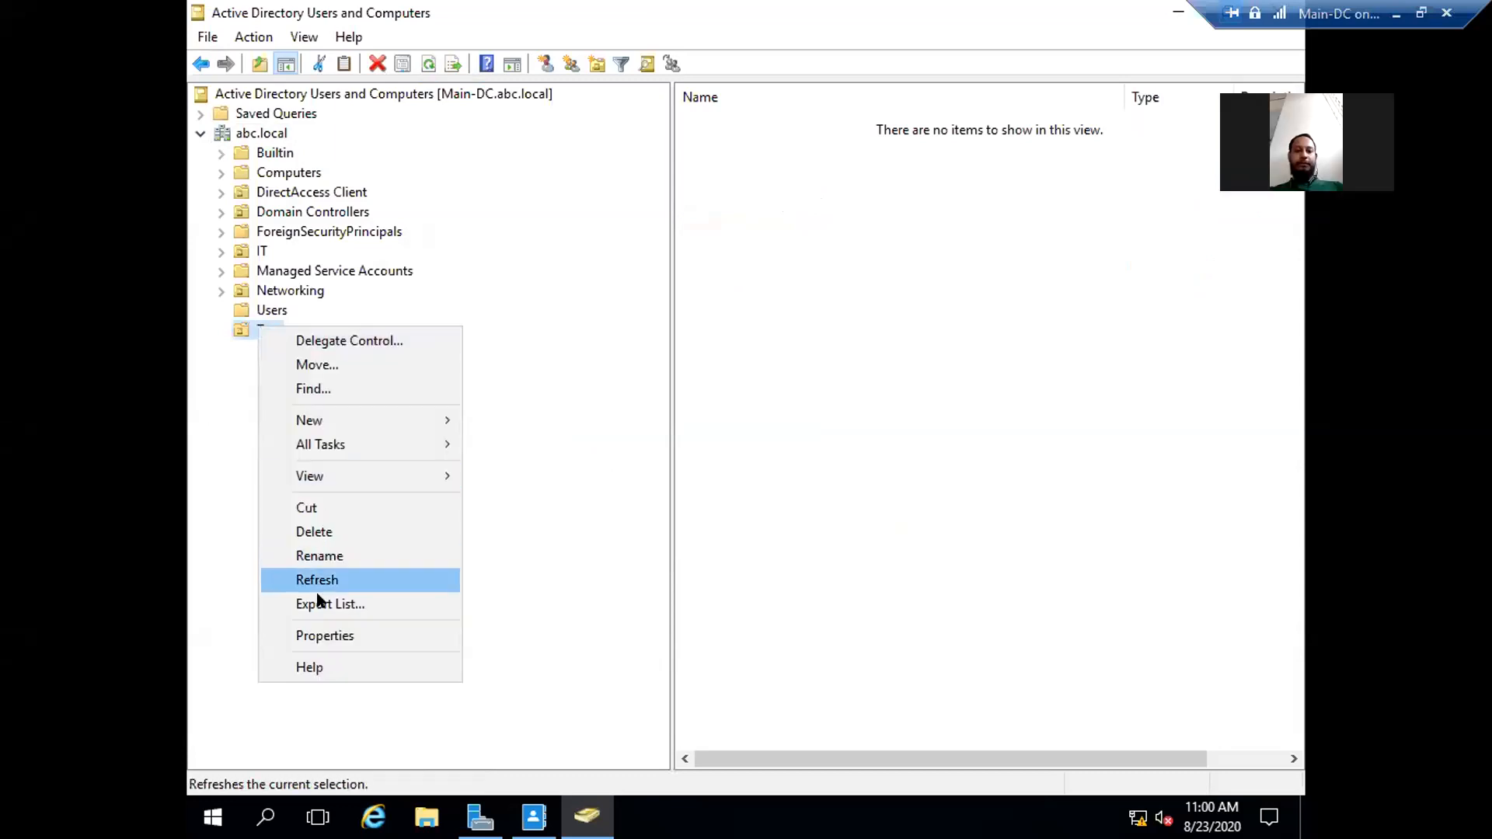
{"action": "left_click", "coordinate": [315, 530]}
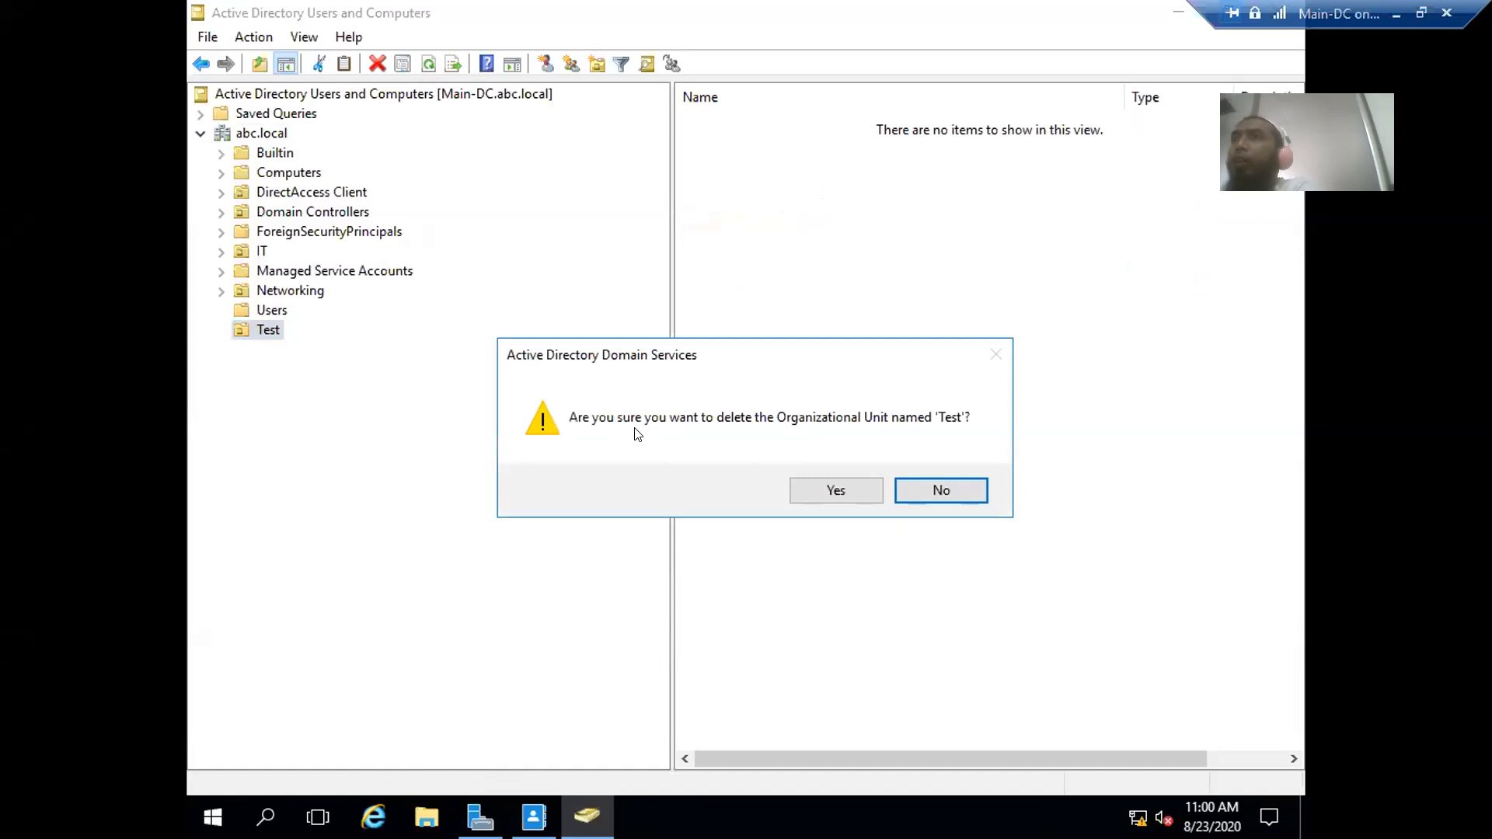
{"action": "left_click", "coordinate": [830, 494]}
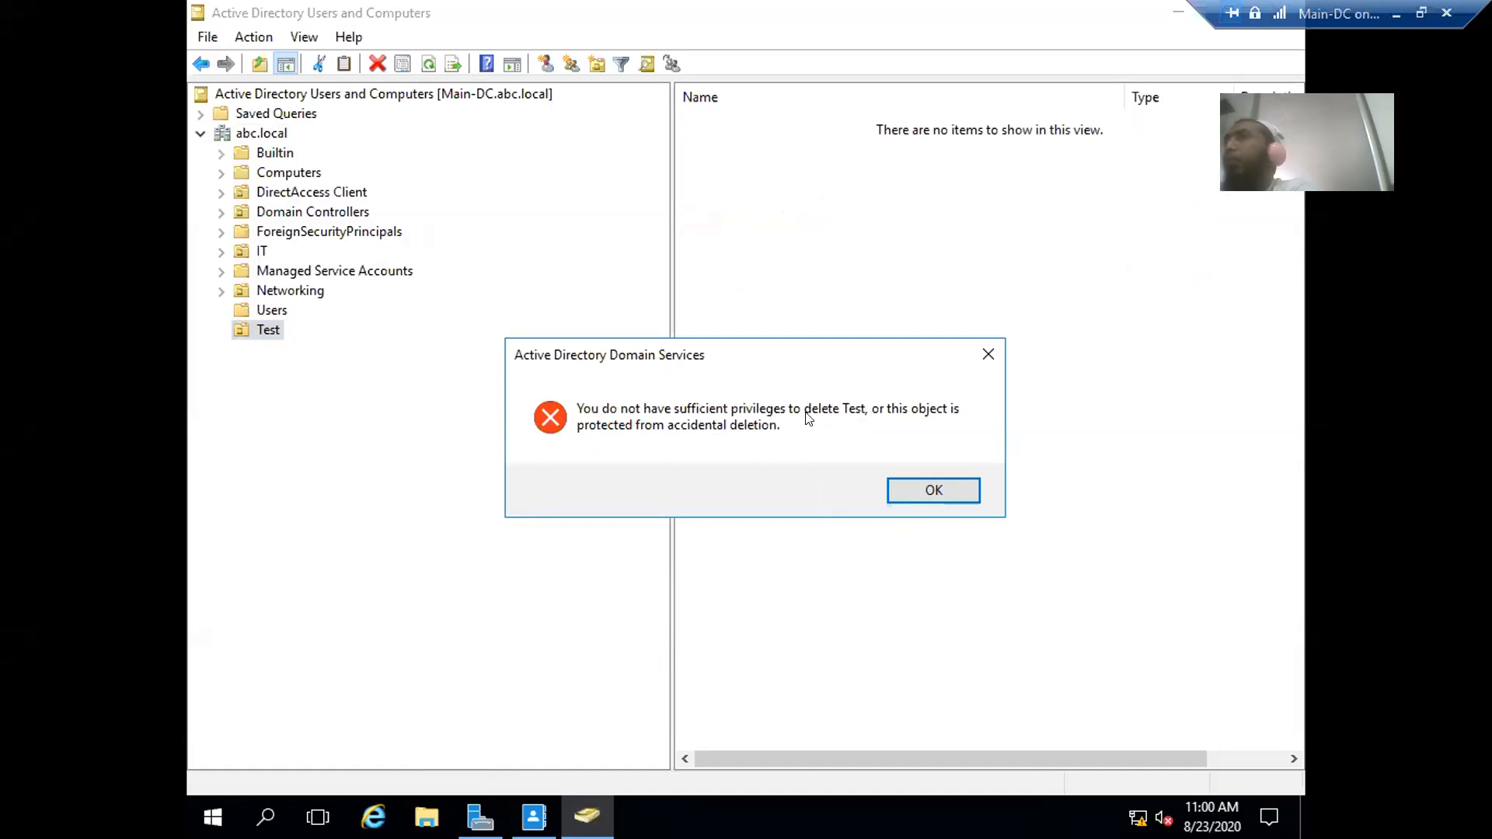
{"action": "left_click", "coordinate": [933, 489]}
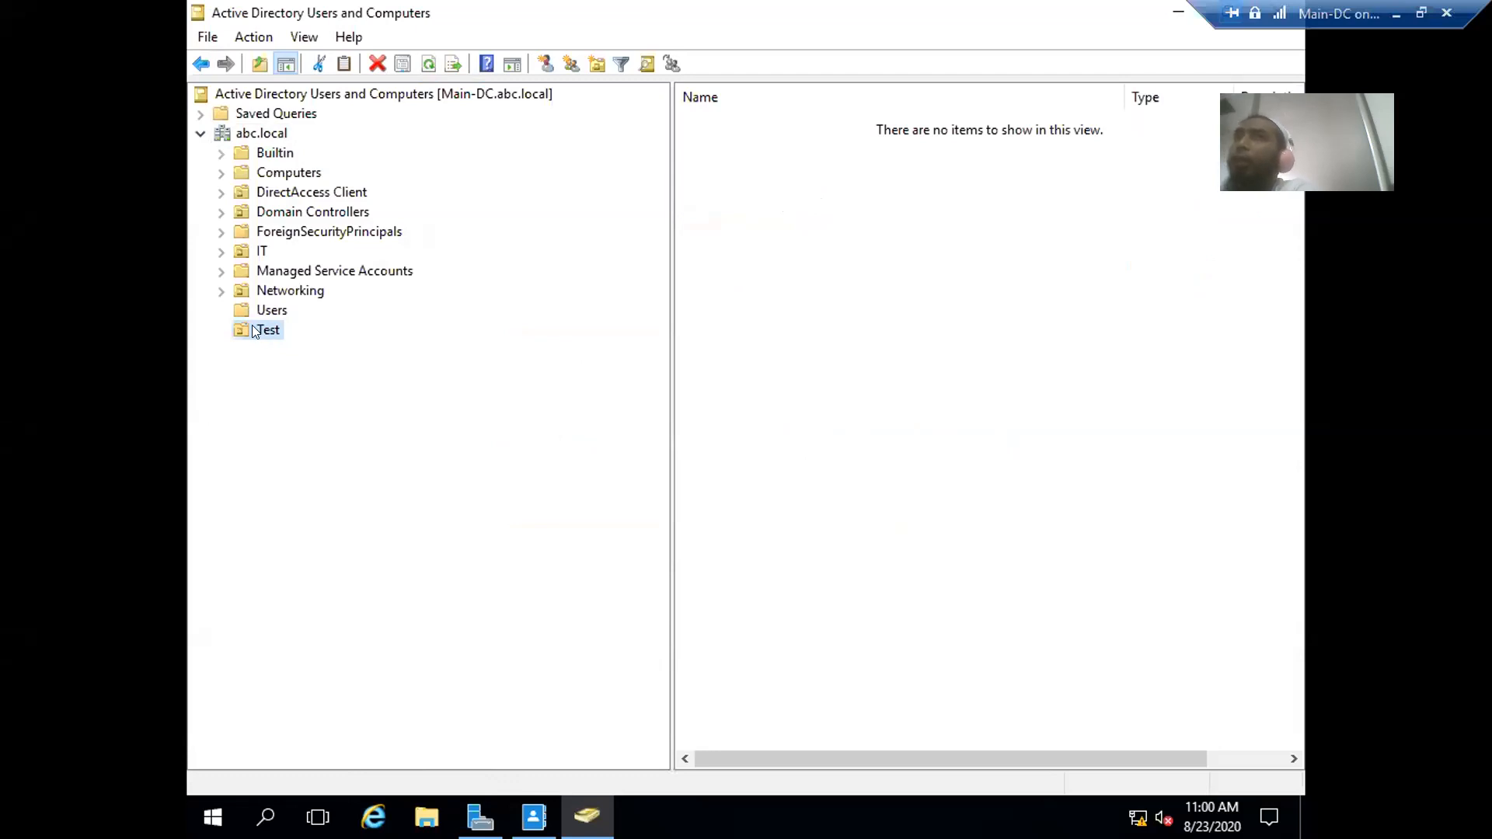
- Turn on Advanced Features in the View menu
{"action": "left_click", "coordinate": [242, 40]}
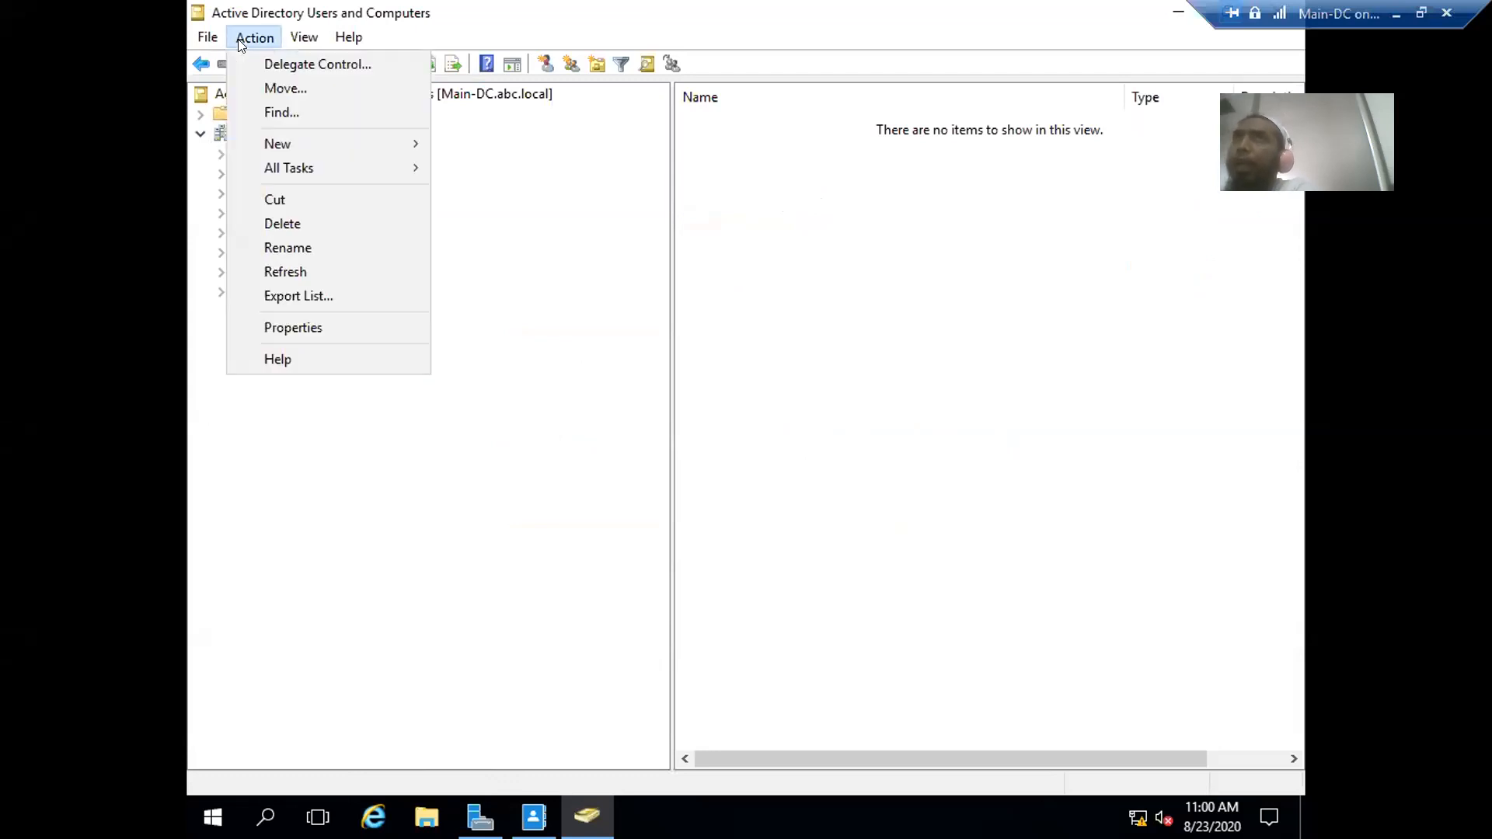
{"action": "mouse_move", "coordinate": [303, 40]}
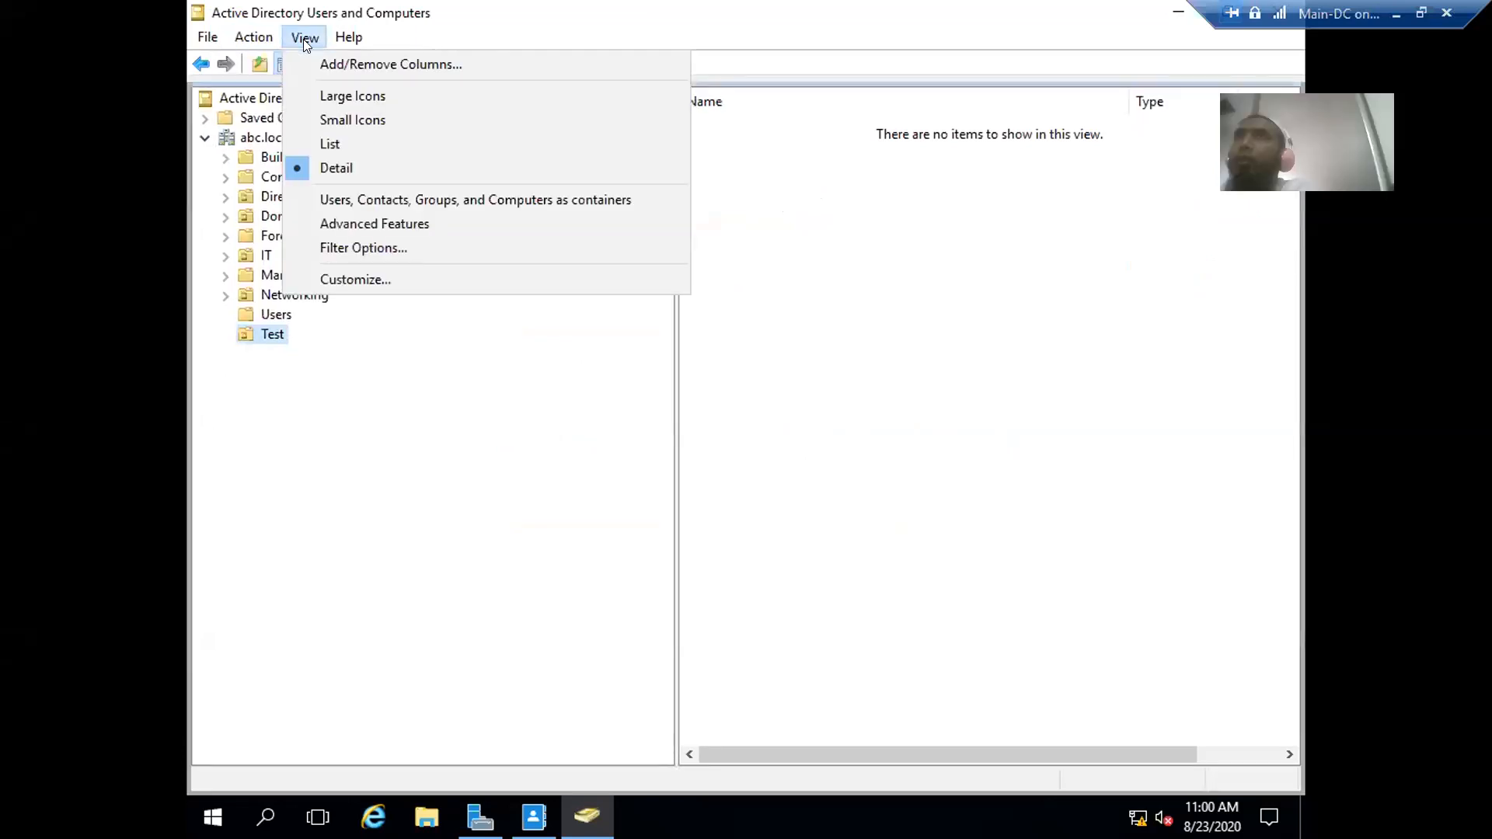
{"action": "left_click", "coordinate": [356, 225]}
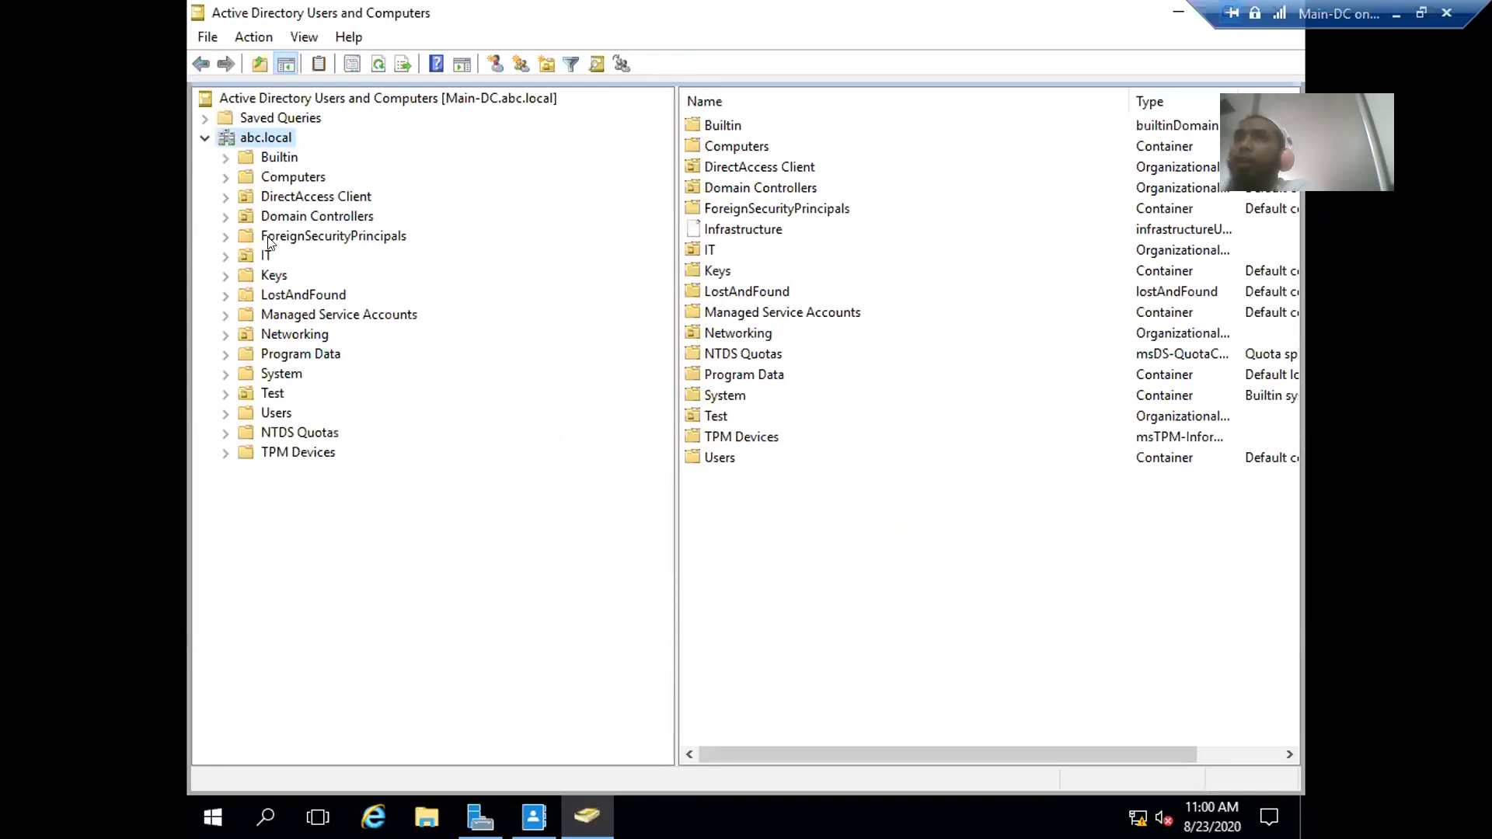
- Check the Test OU's Object tab for its deletion protection, then close Properties
{"action": "left_click", "coordinate": [250, 251]}
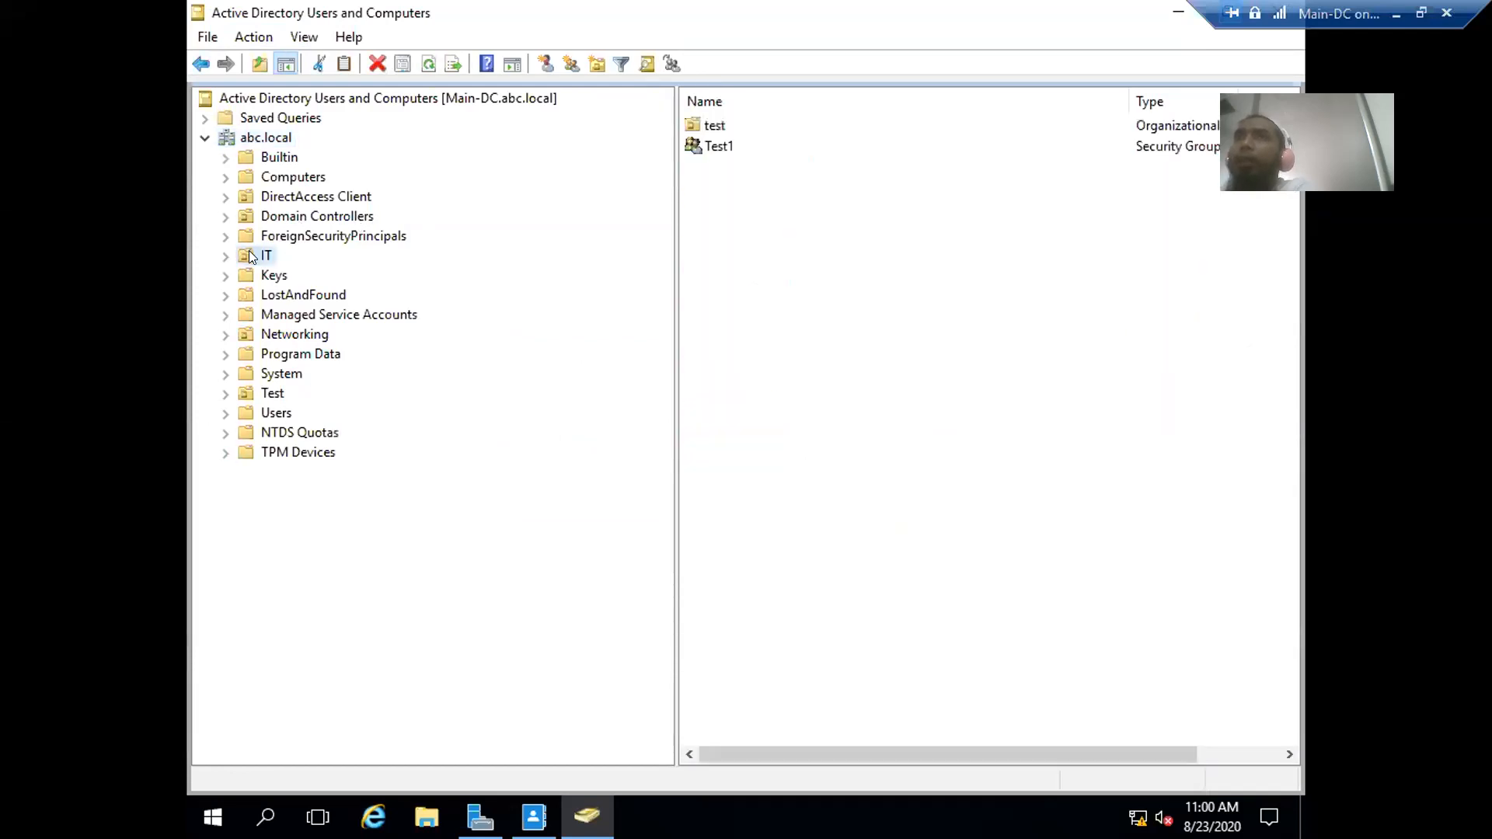
{"action": "left_click", "coordinate": [268, 392]}
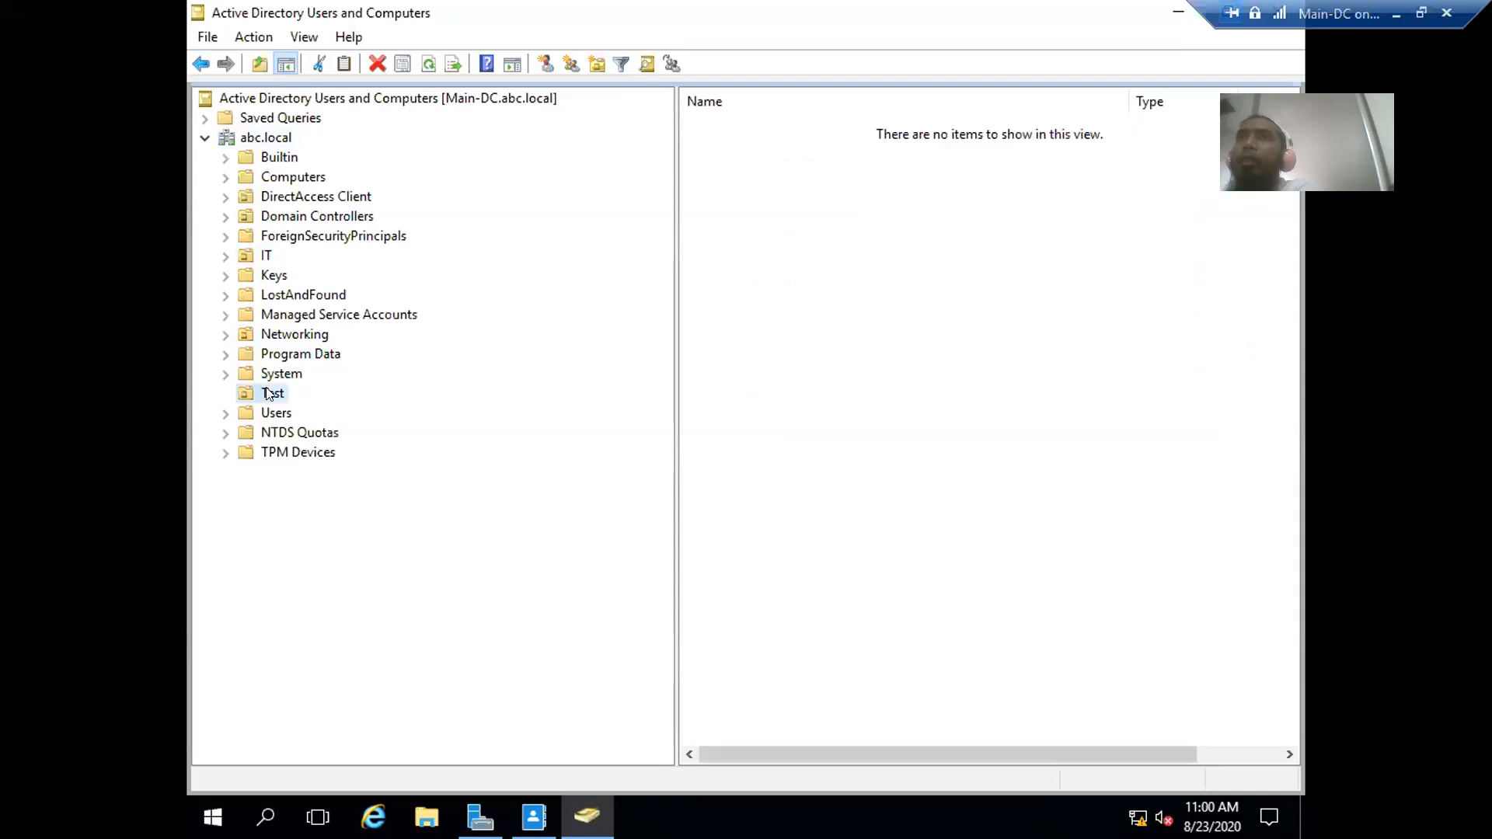
{"action": "right_click", "coordinate": [267, 393]}
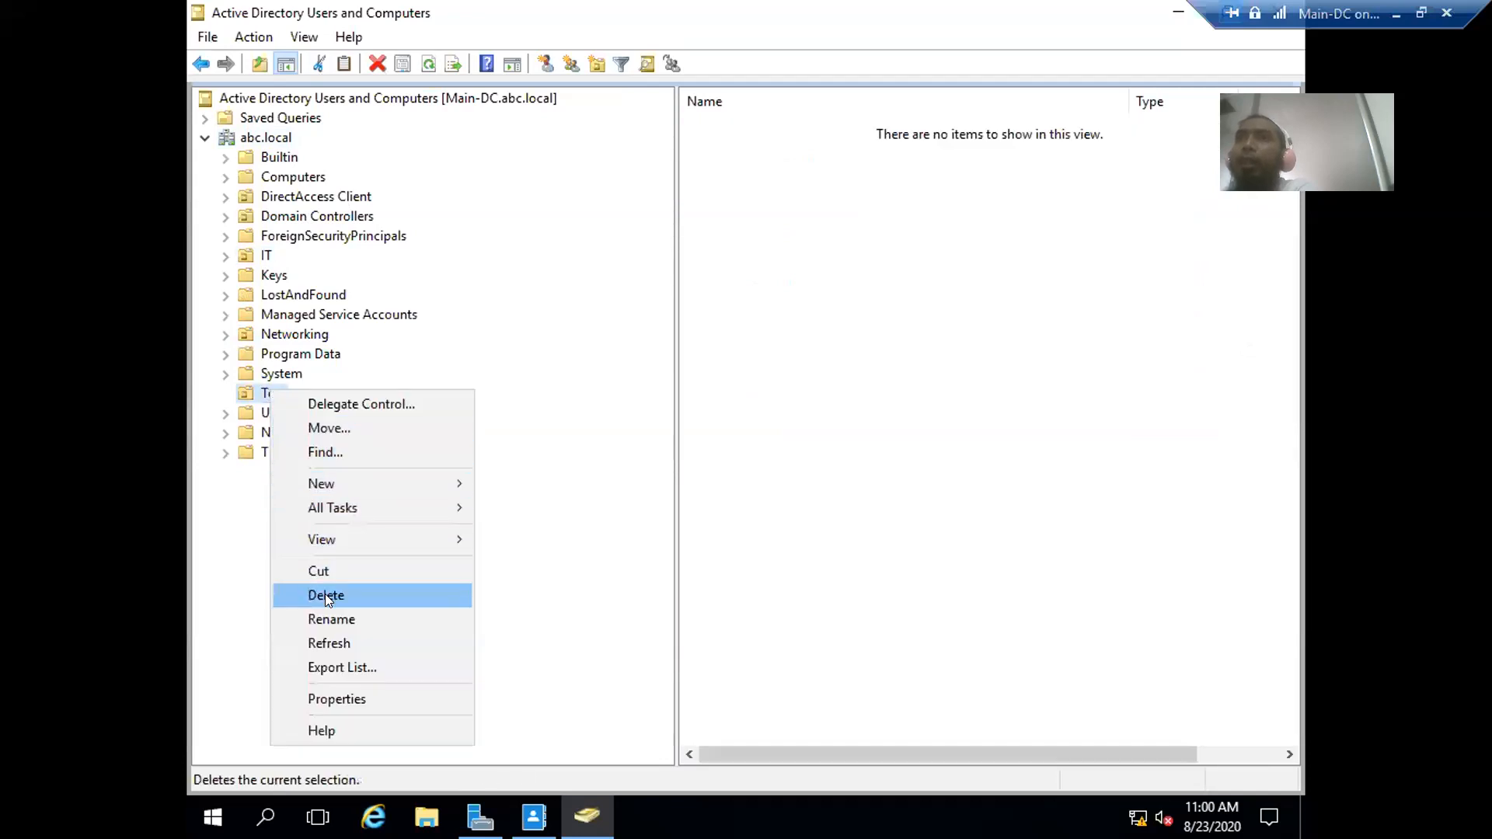
{"action": "left_click", "coordinate": [342, 699]}
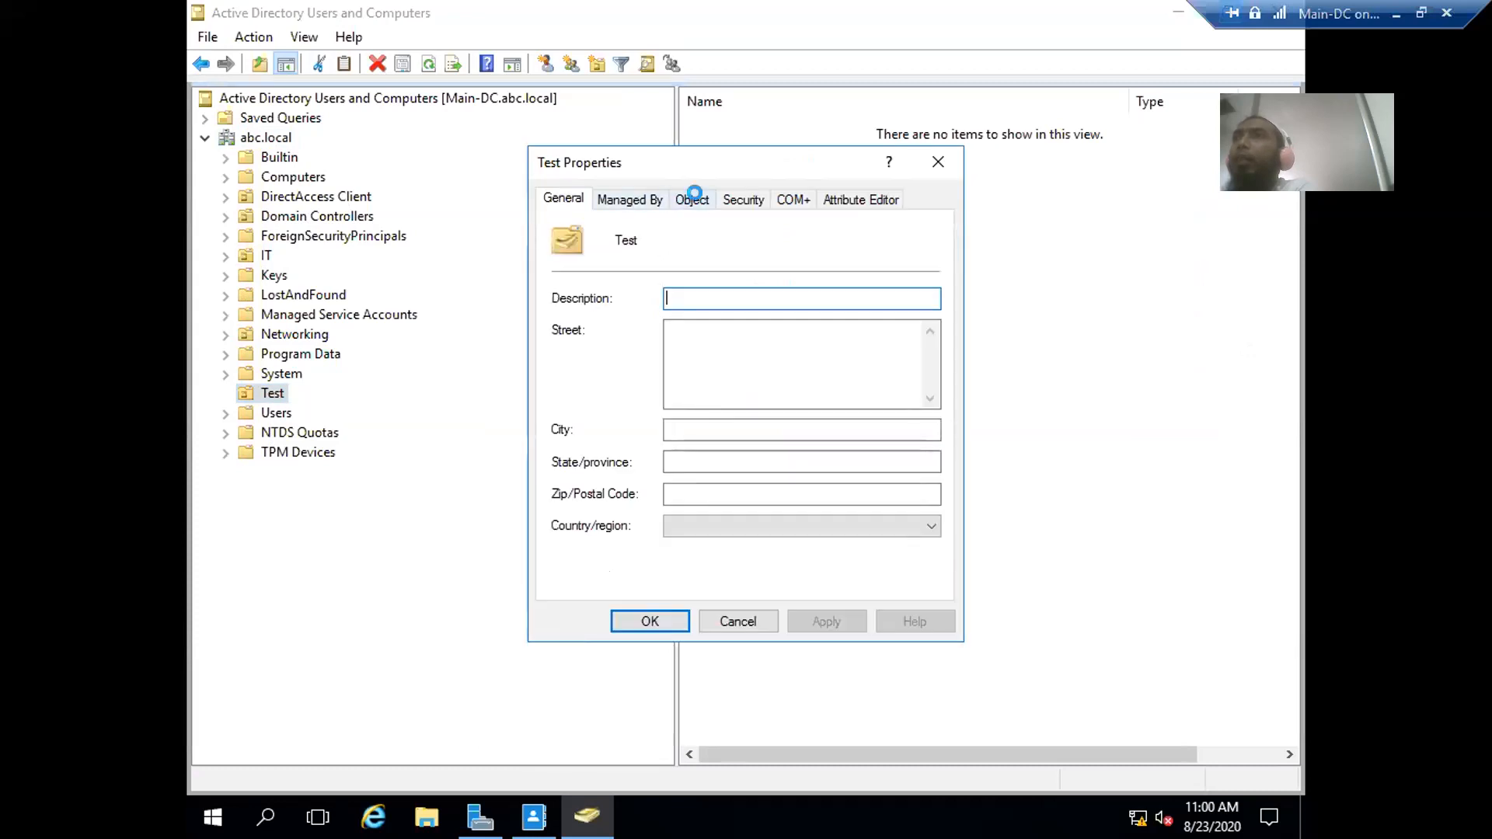
{"action": "left_click", "coordinate": [696, 199]}
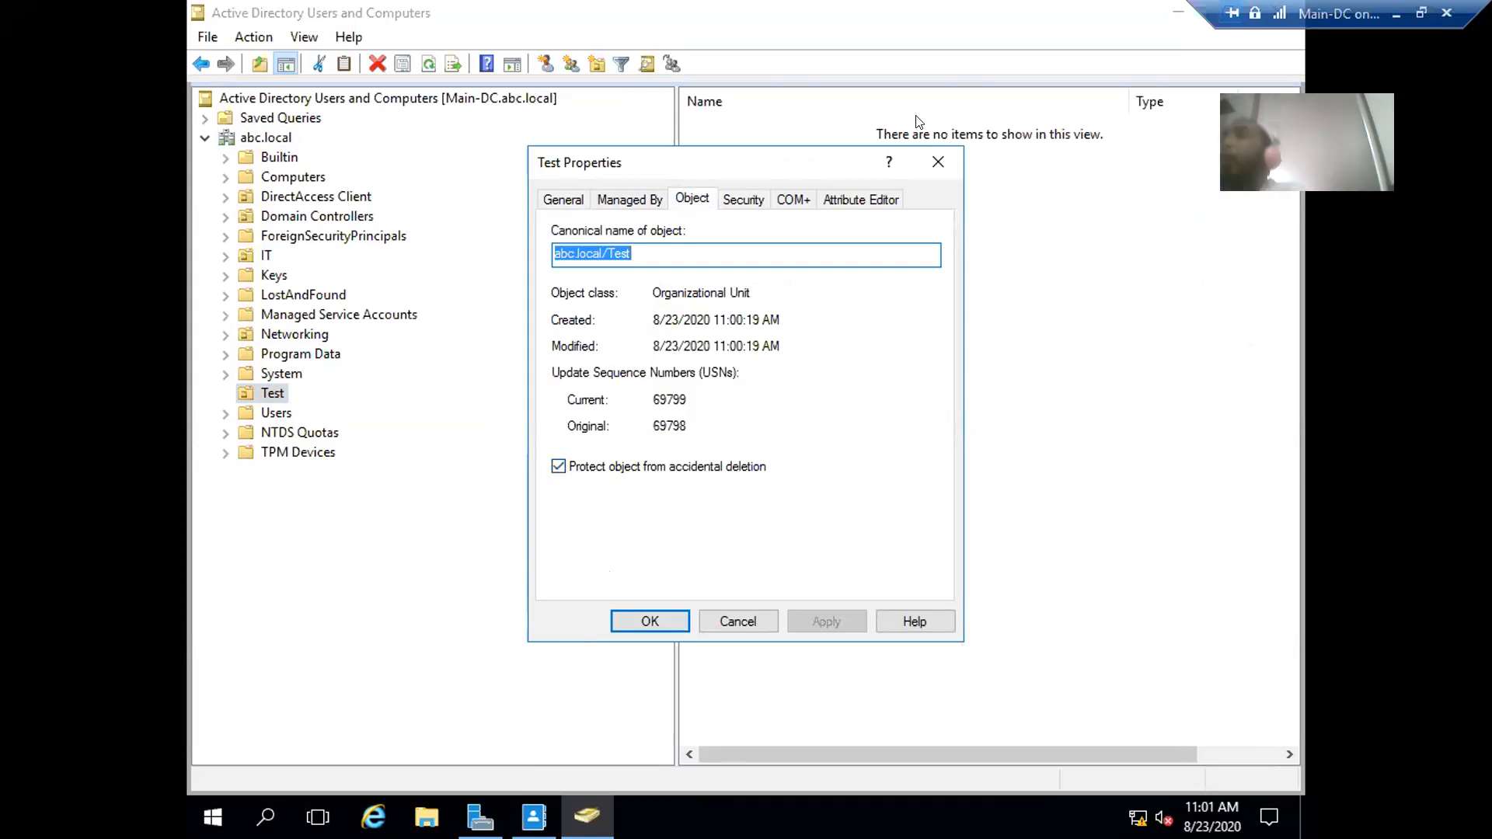
{"action": "left_click", "coordinate": [936, 163]}
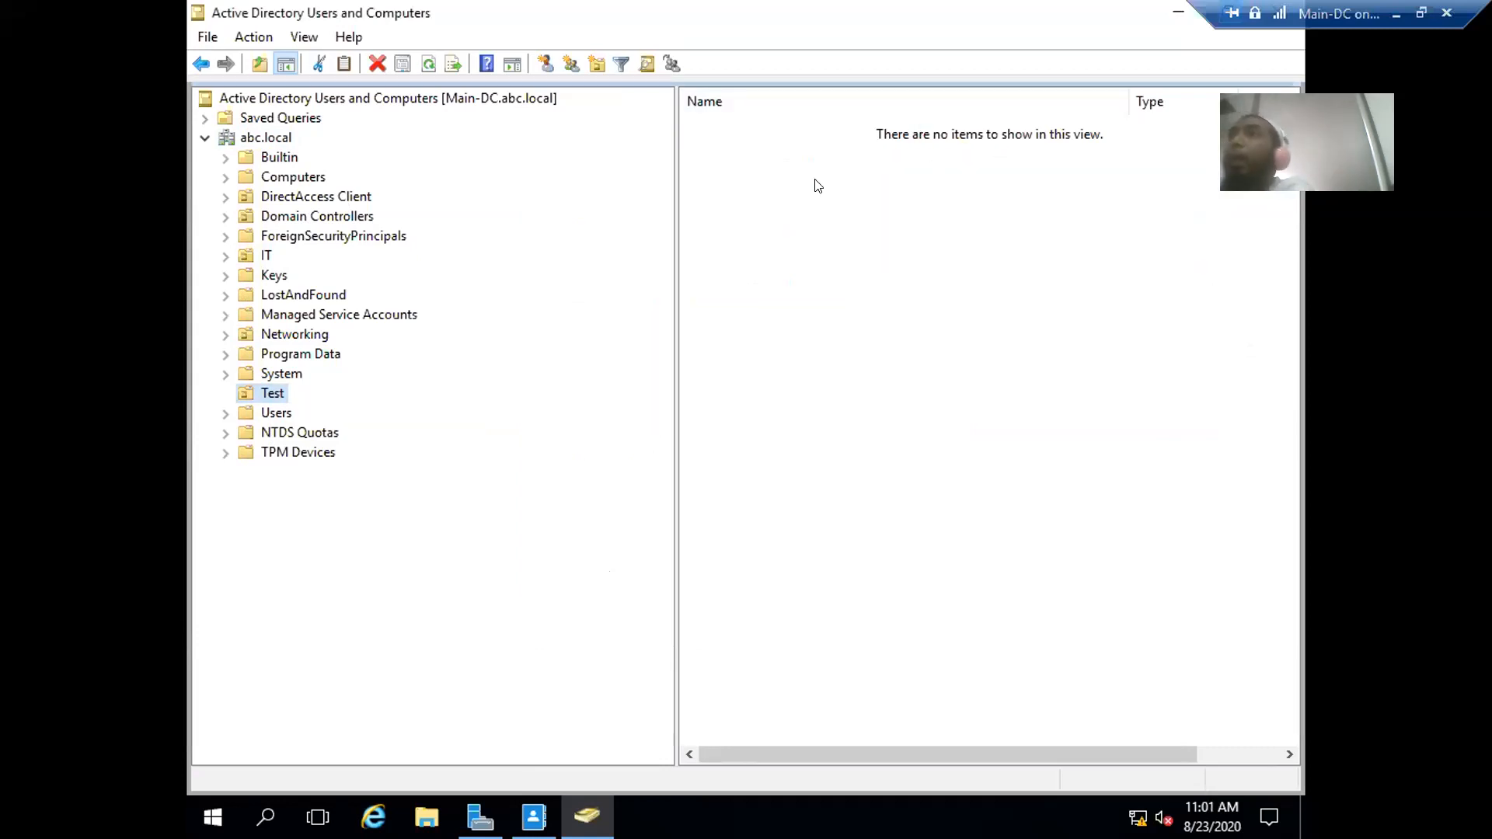
- Start a new organizational unit under abc.local, then cancel it
{"action": "right_click", "coordinate": [237, 139]}
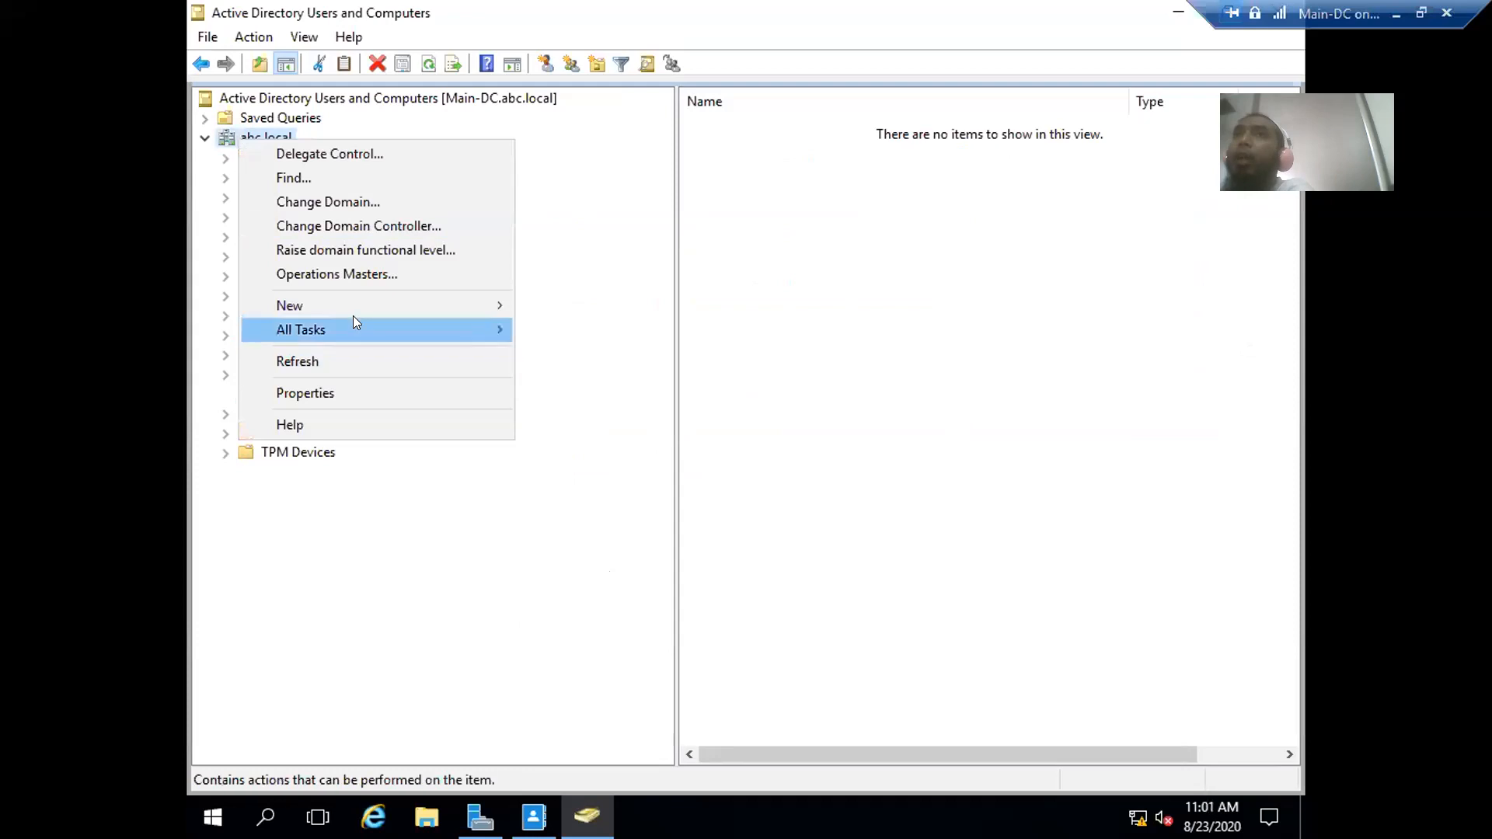
{"action": "mouse_move", "coordinate": [359, 304]}
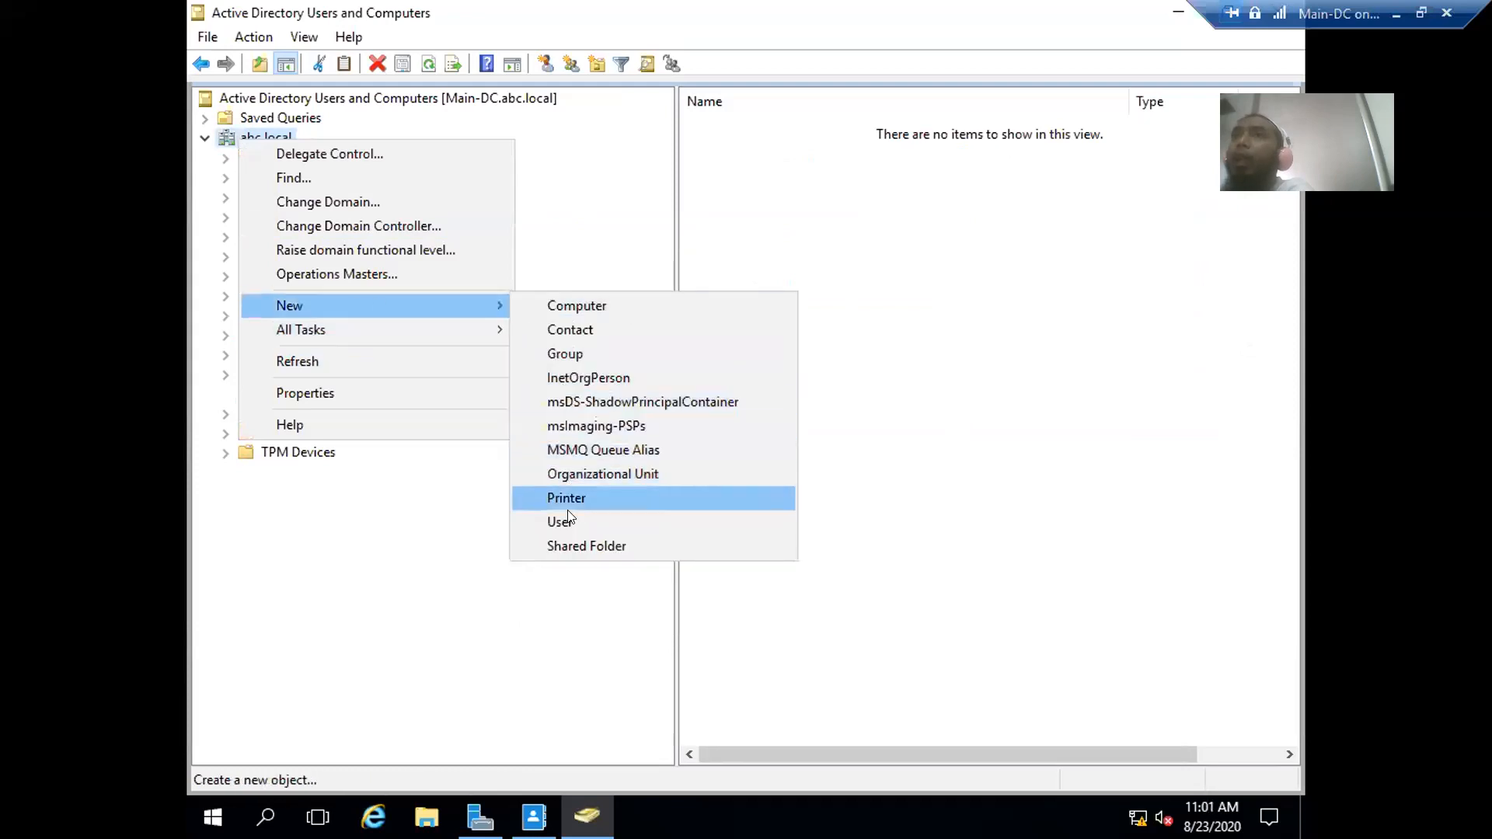
{"action": "left_click", "coordinate": [575, 474]}
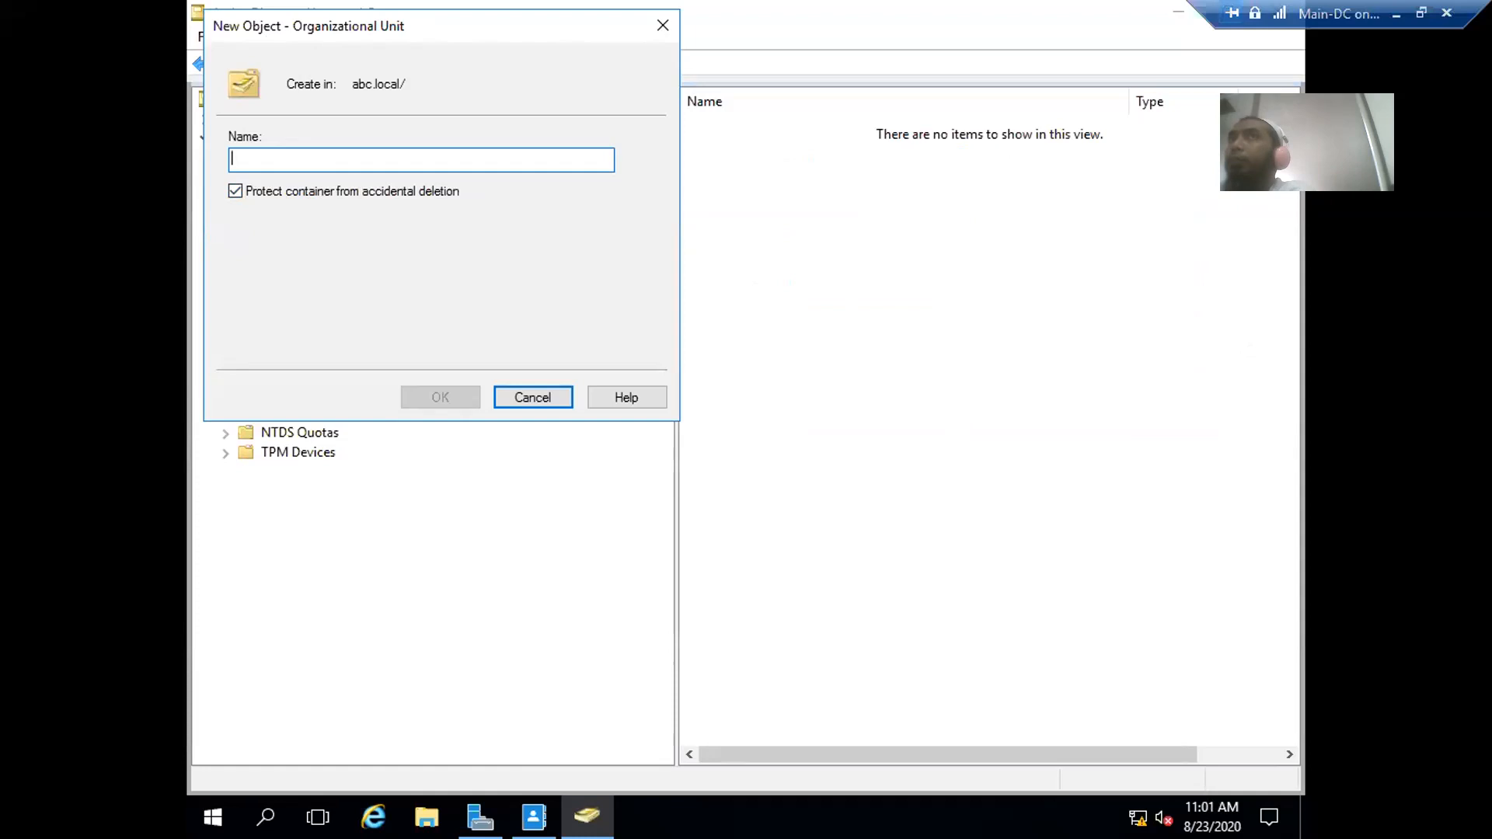
{"action": "left_click", "coordinate": [684, 113]}
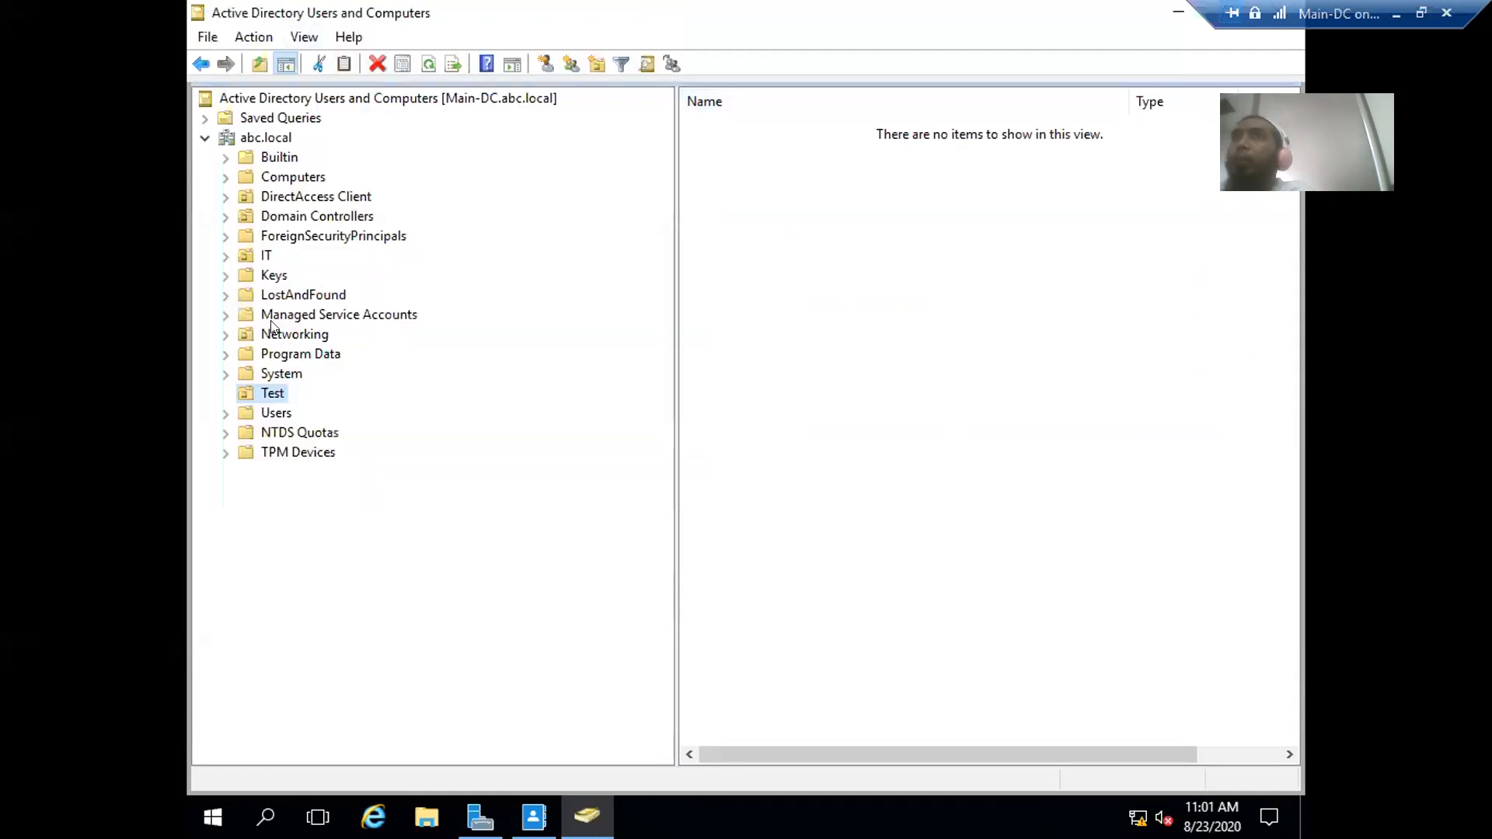
- Uncheck 'Protect object from accidental deletion' on the Test OU's Object tab and apply
{"action": "right_click", "coordinate": [267, 396]}
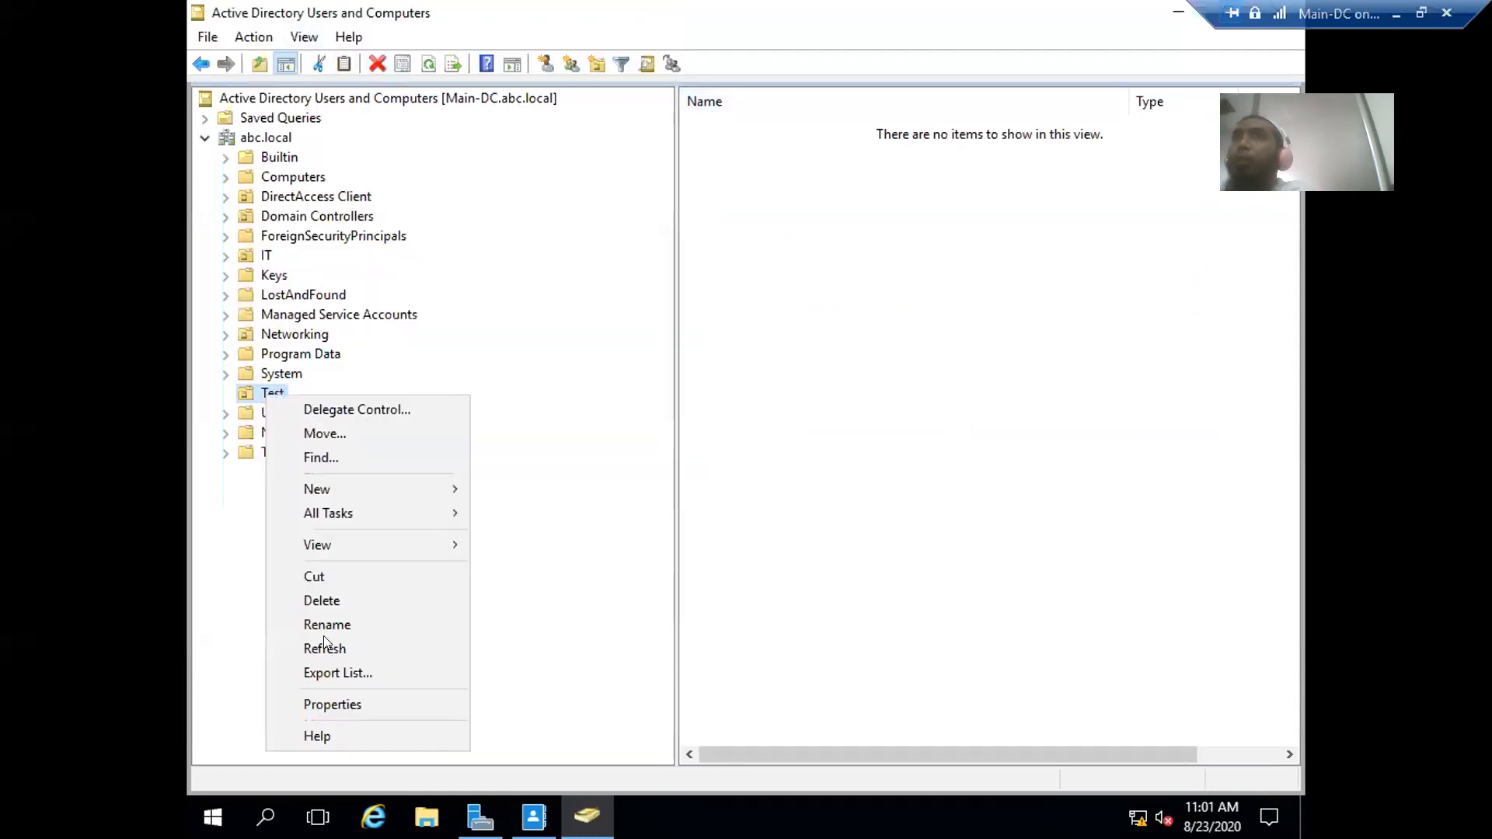
{"action": "left_click", "coordinate": [337, 702]}
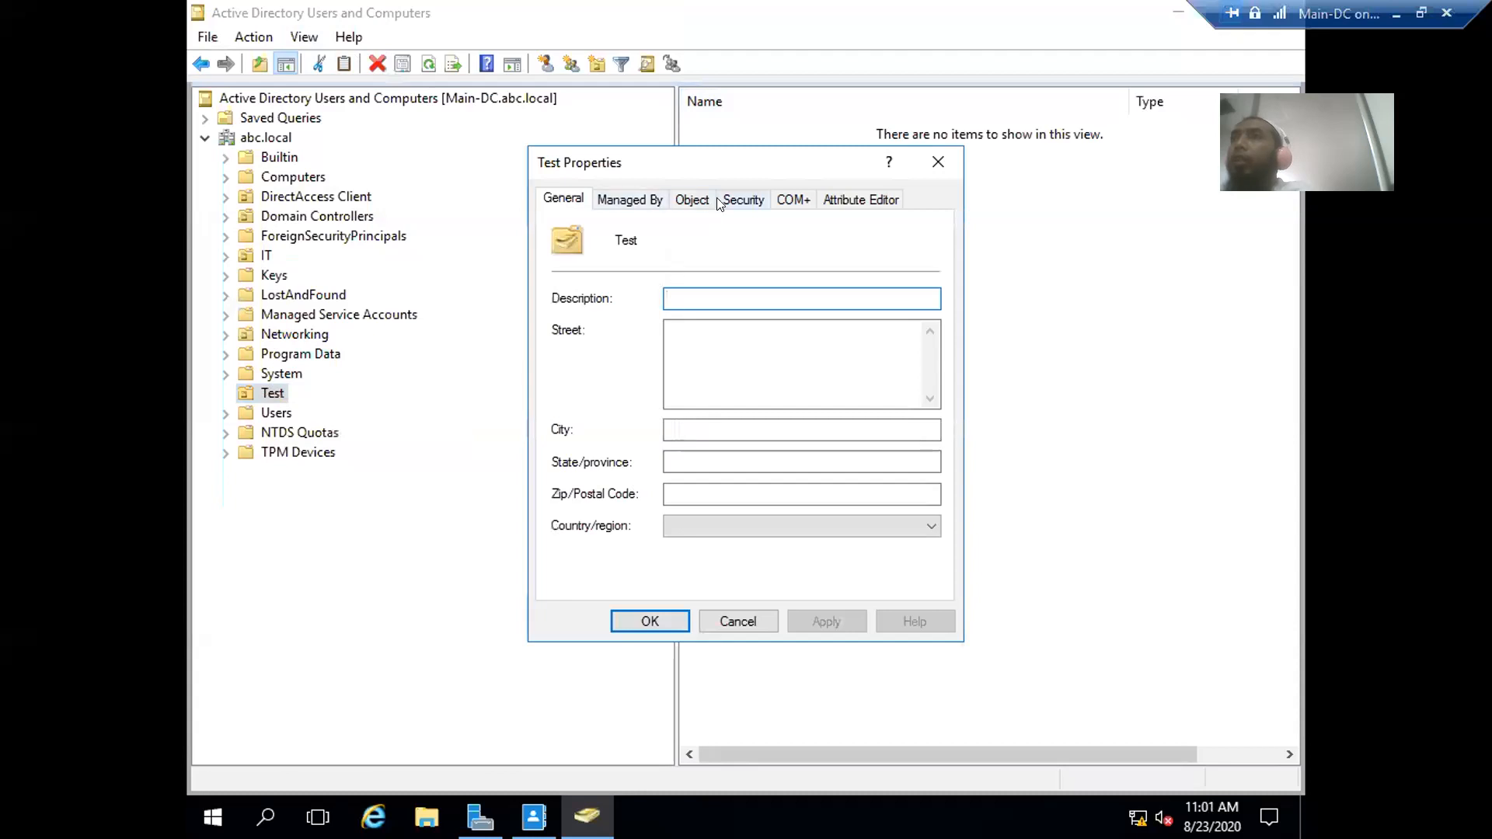
{"action": "left_click", "coordinate": [704, 199]}
{"action": "left_click", "coordinate": [558, 467]}
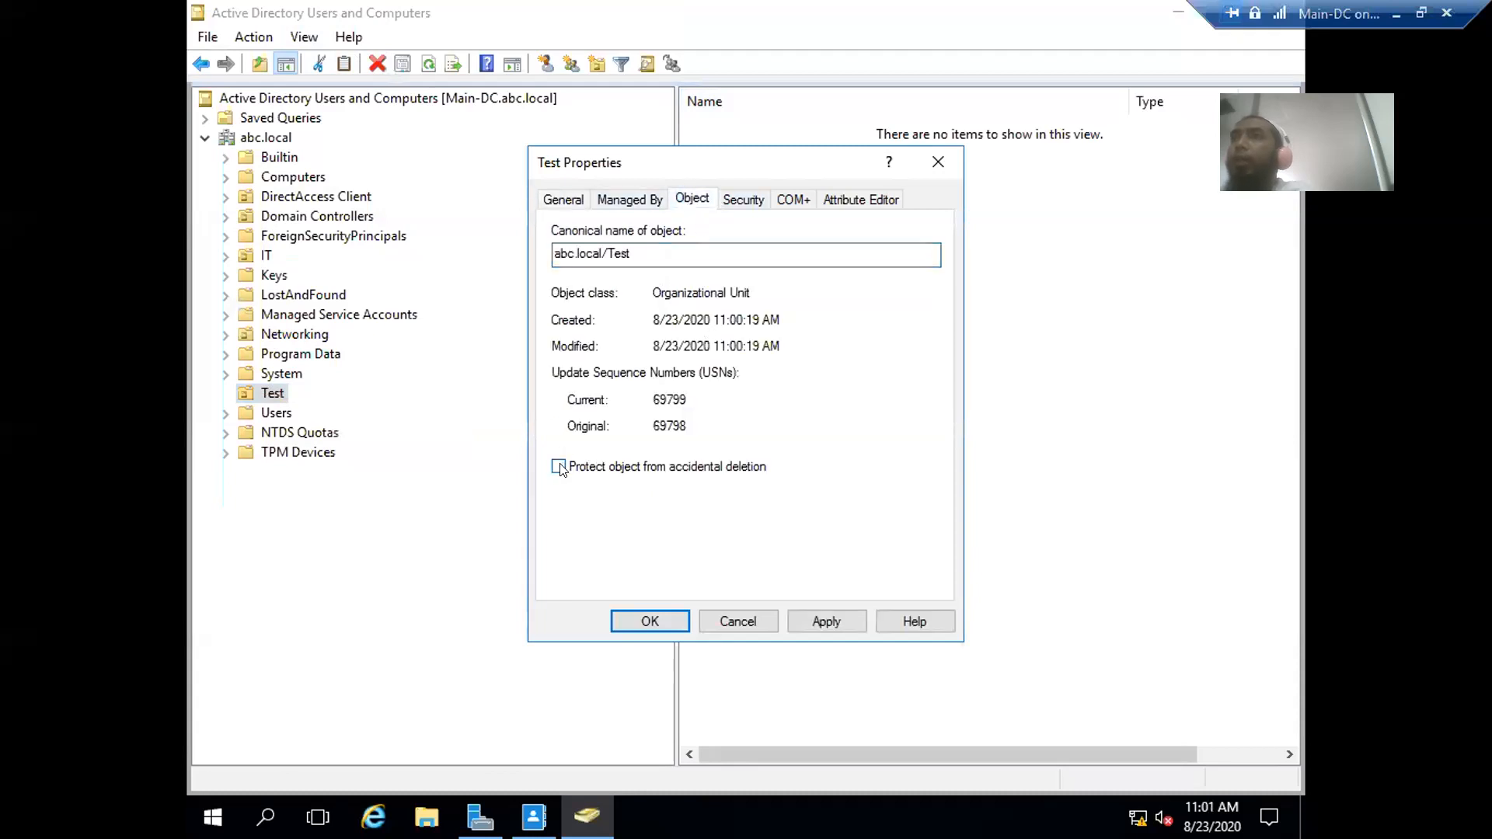
{"action": "left_click", "coordinate": [825, 622]}
{"action": "left_click", "coordinate": [652, 621]}
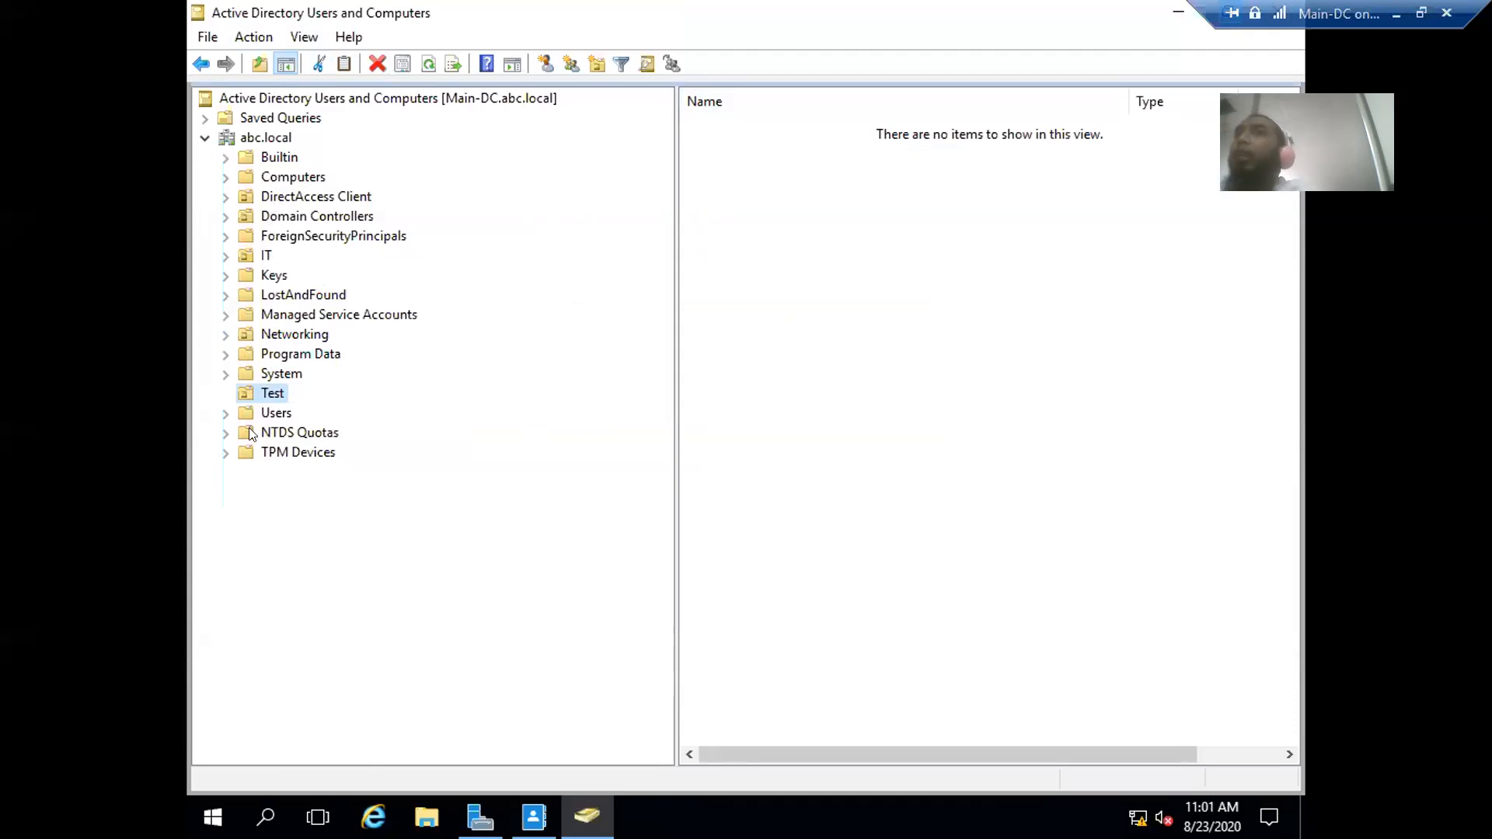
- Switch off View > Advanced Features, then delete the Test OU and confirm with Yes
{"action": "left_click", "coordinate": [301, 39]}
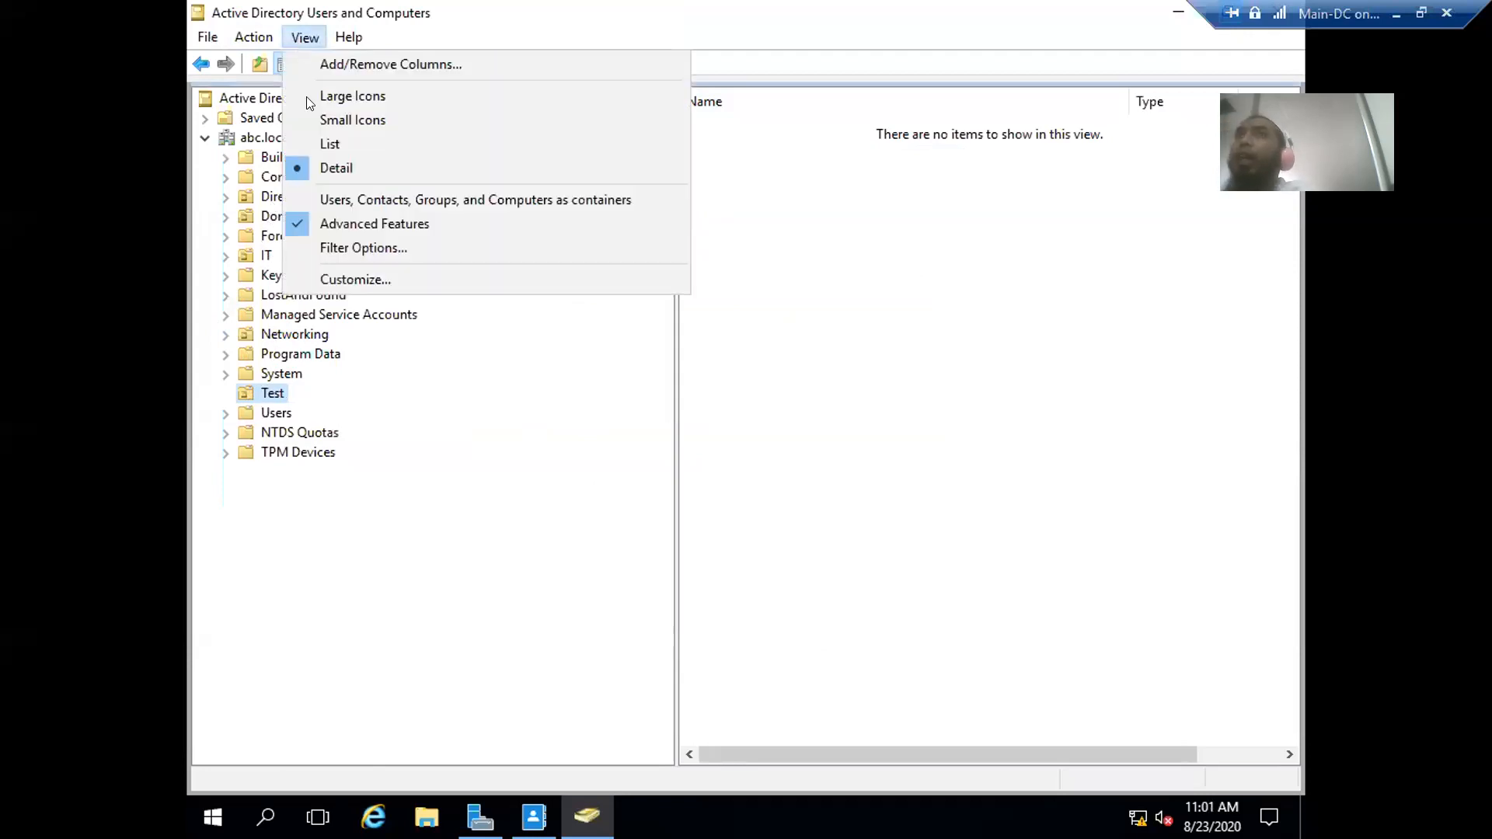
{"action": "left_click", "coordinate": [298, 222]}
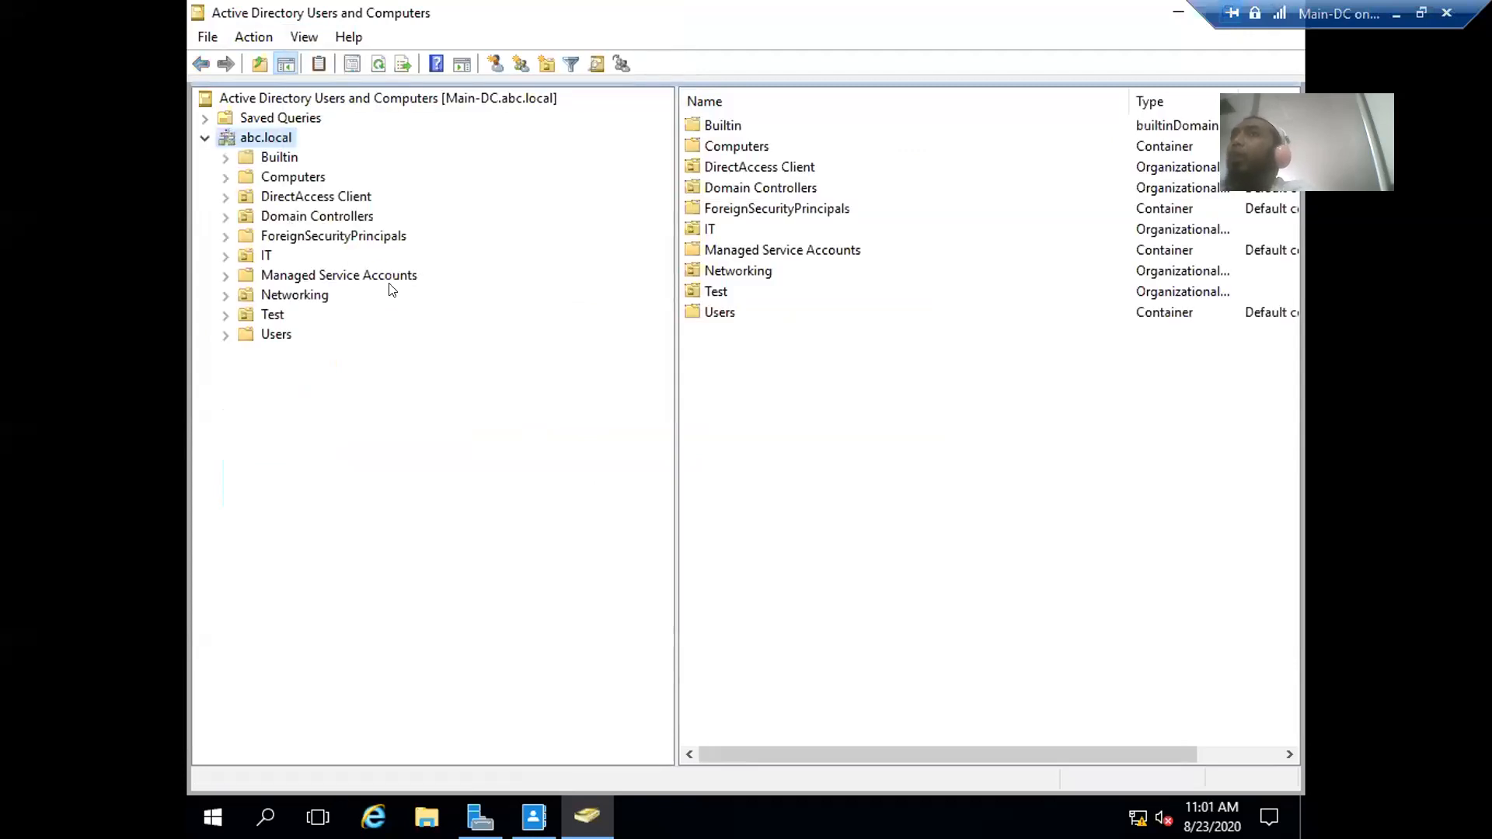
{"action": "left_click", "coordinate": [272, 315]}
{"action": "right_click", "coordinate": [272, 315]}
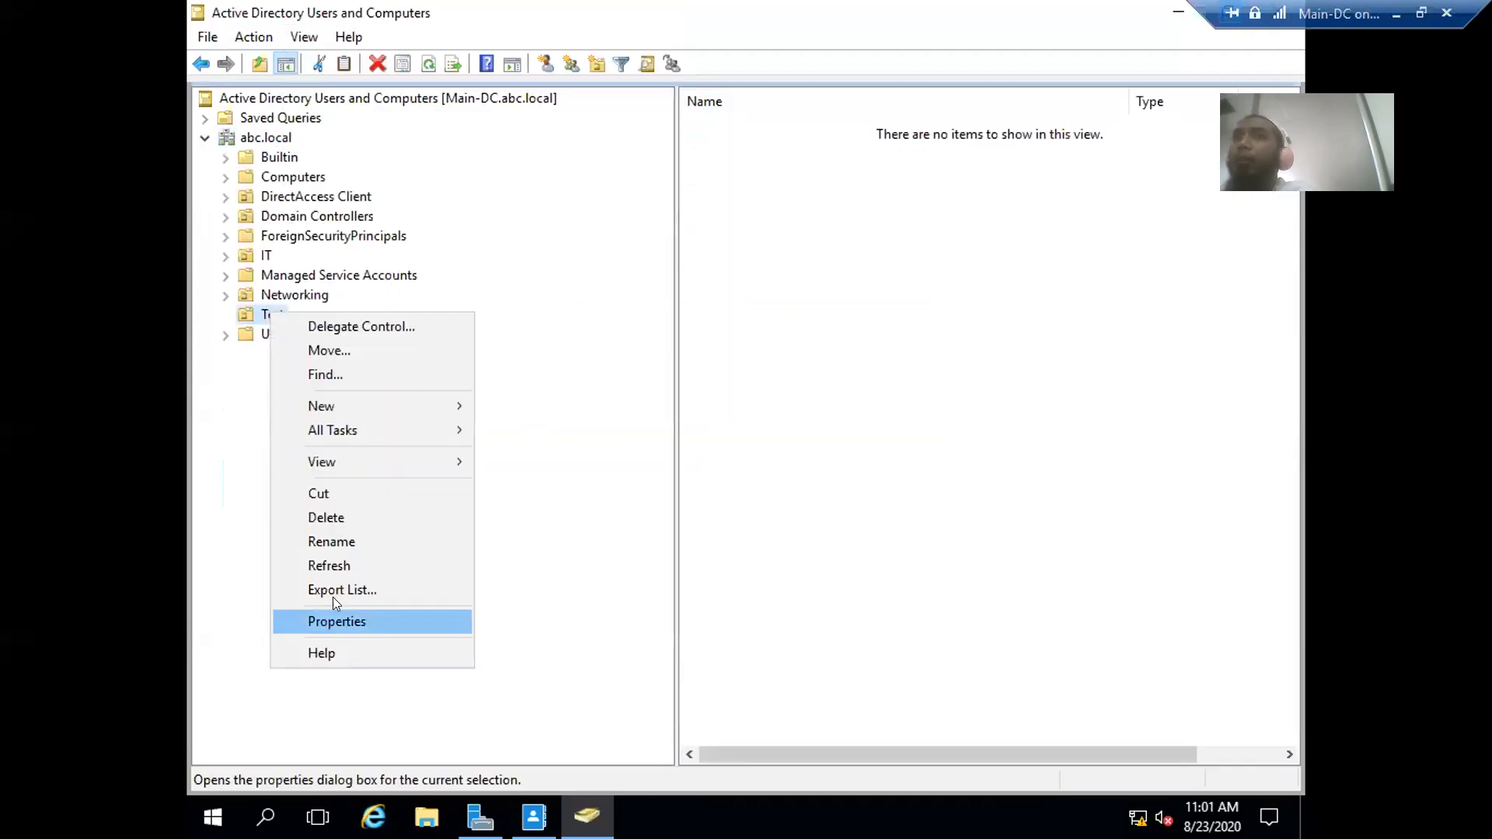
{"action": "left_click", "coordinate": [326, 517]}
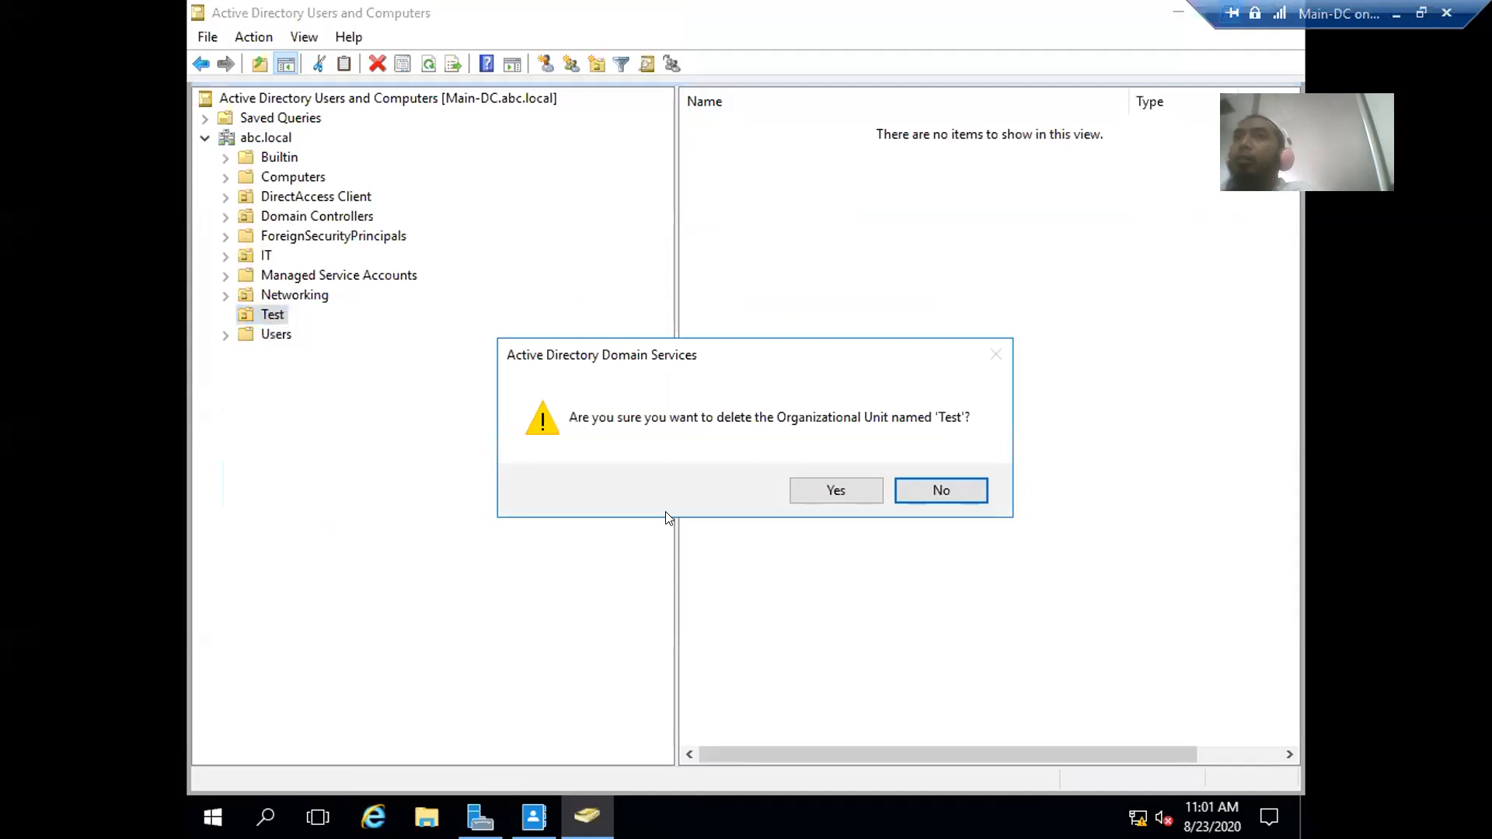
{"action": "left_click", "coordinate": [830, 490]}
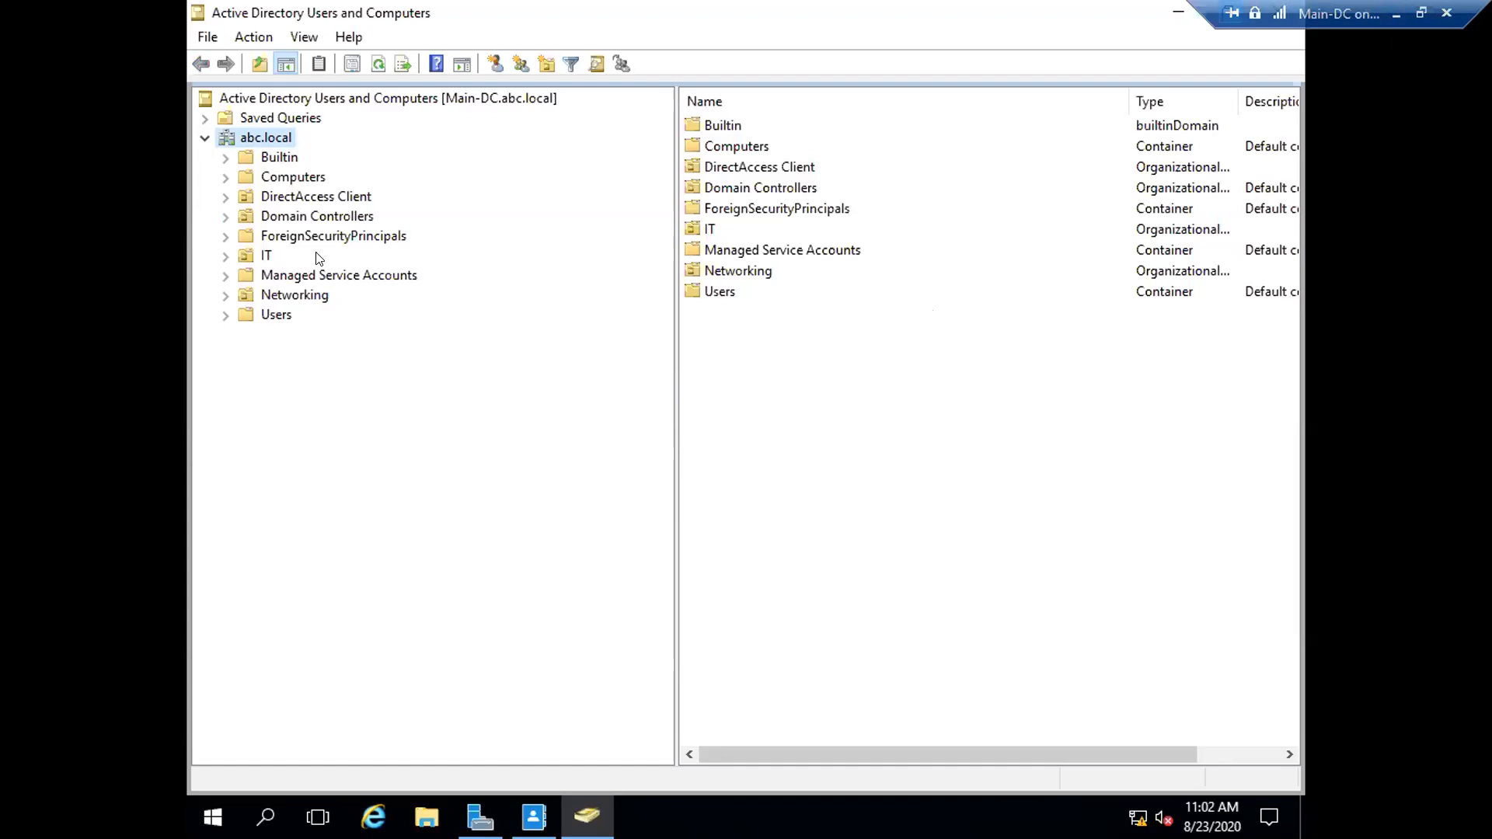
- Start a new user in the abc.local domain and move the form aside
{"action": "right_click", "coordinate": [250, 138]}
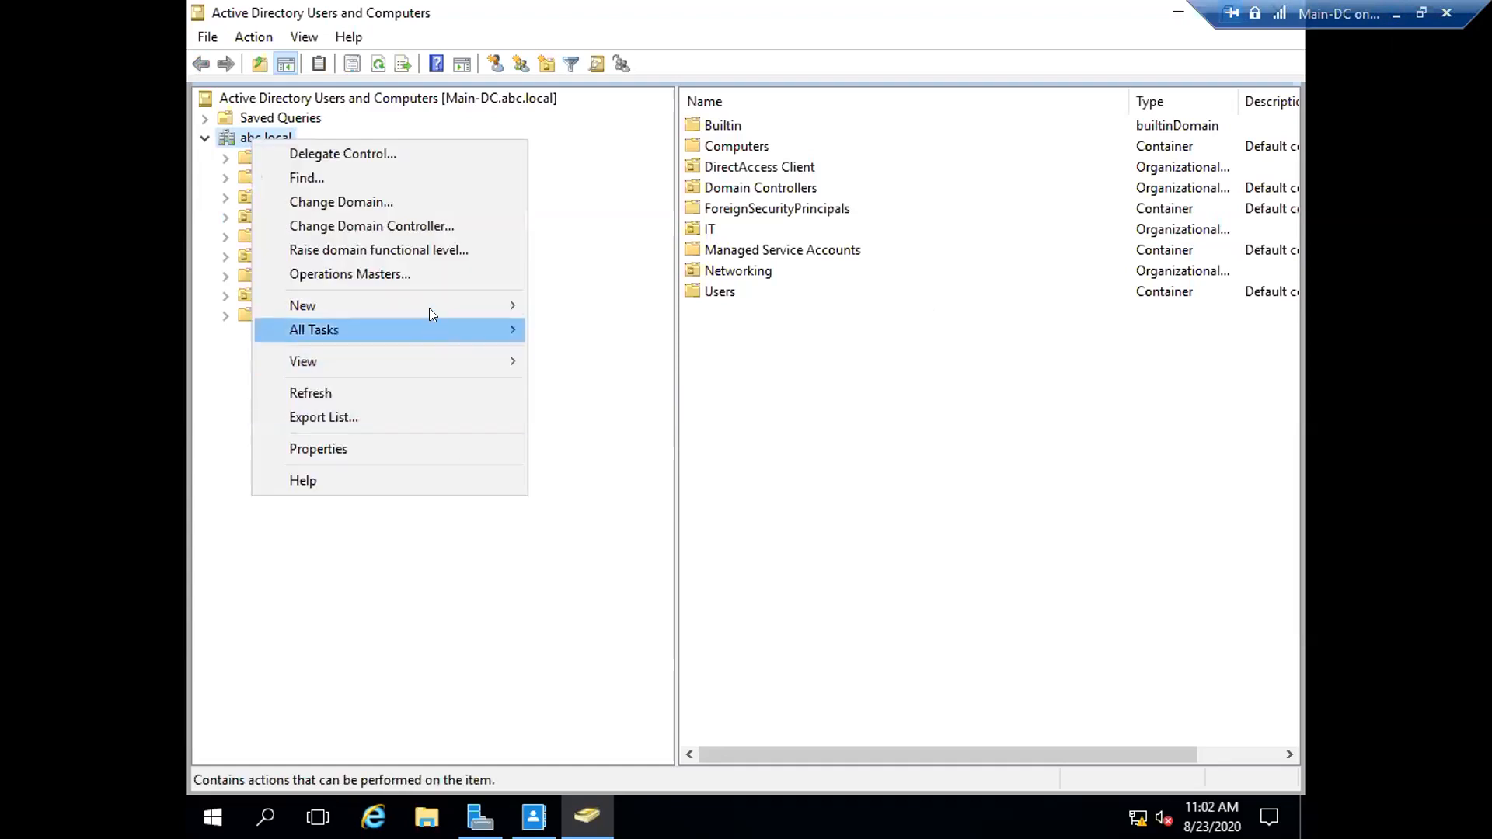
{"action": "mouse_move", "coordinate": [442, 305]}
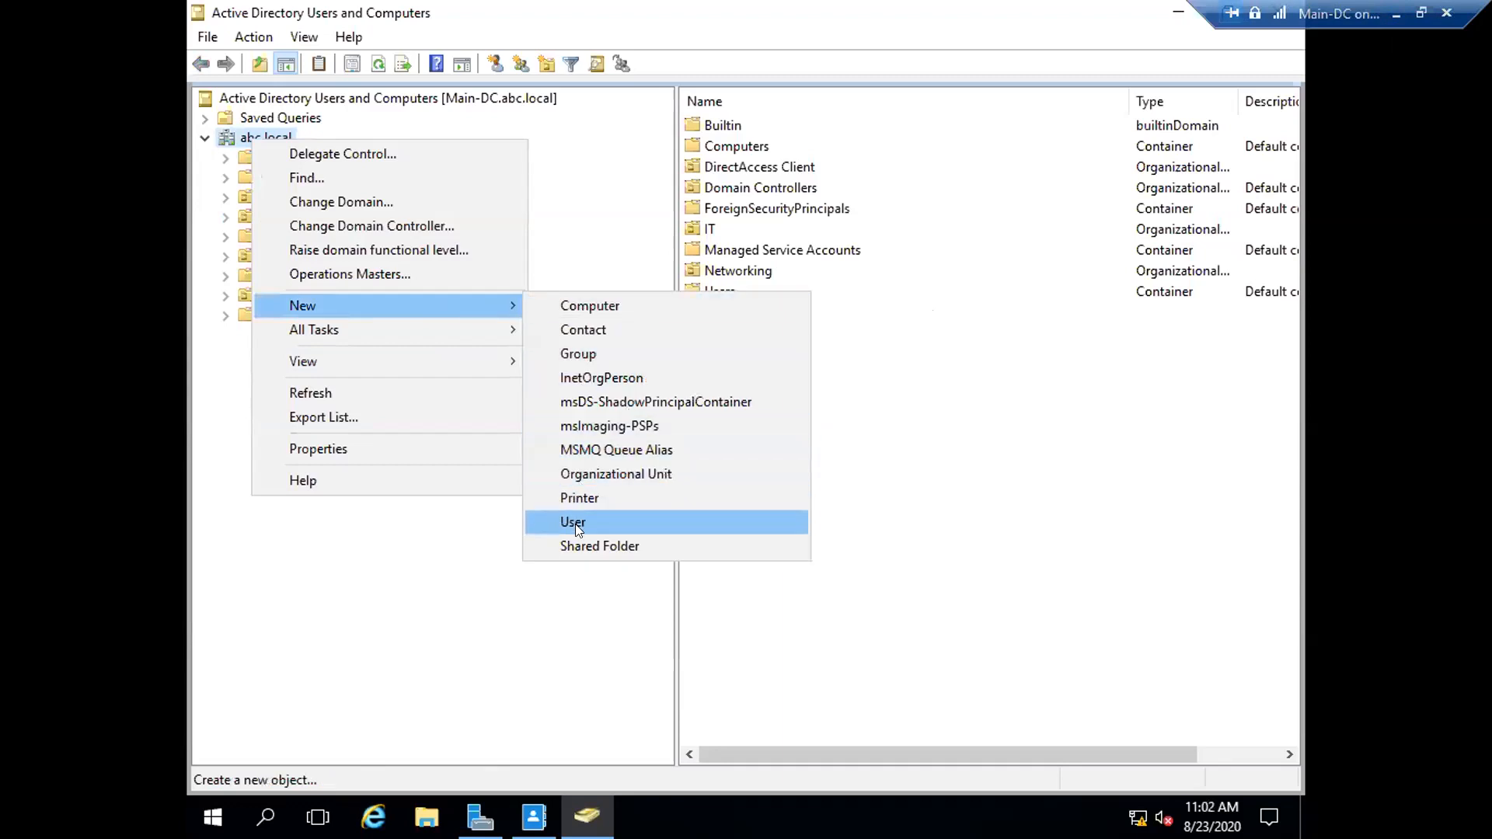
{"action": "left_click", "coordinate": [576, 522]}
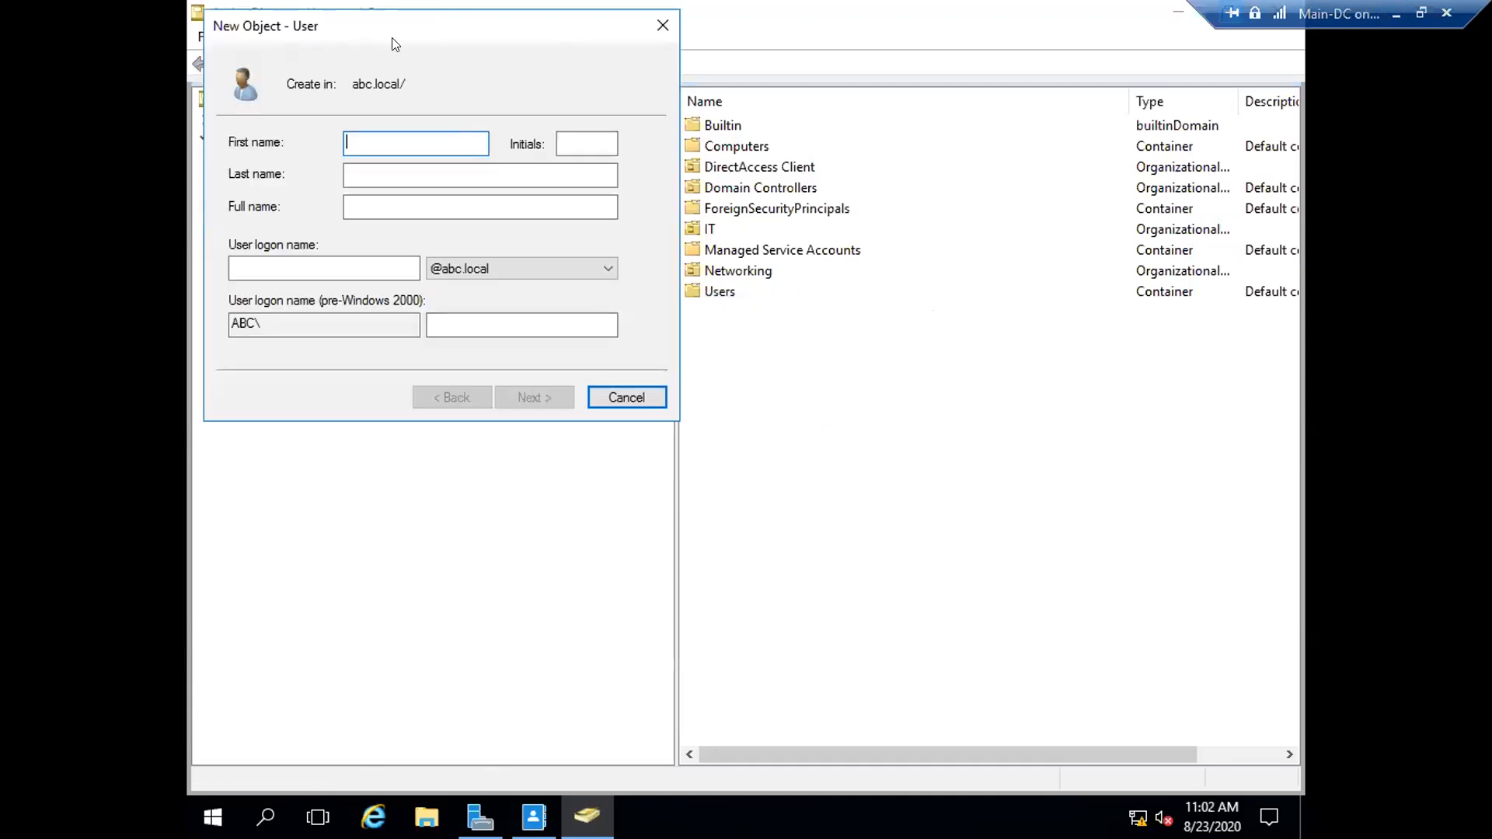
{"action": "left_click_drag", "start_coordinate": [391, 37], "coordinate": [816, 247]}
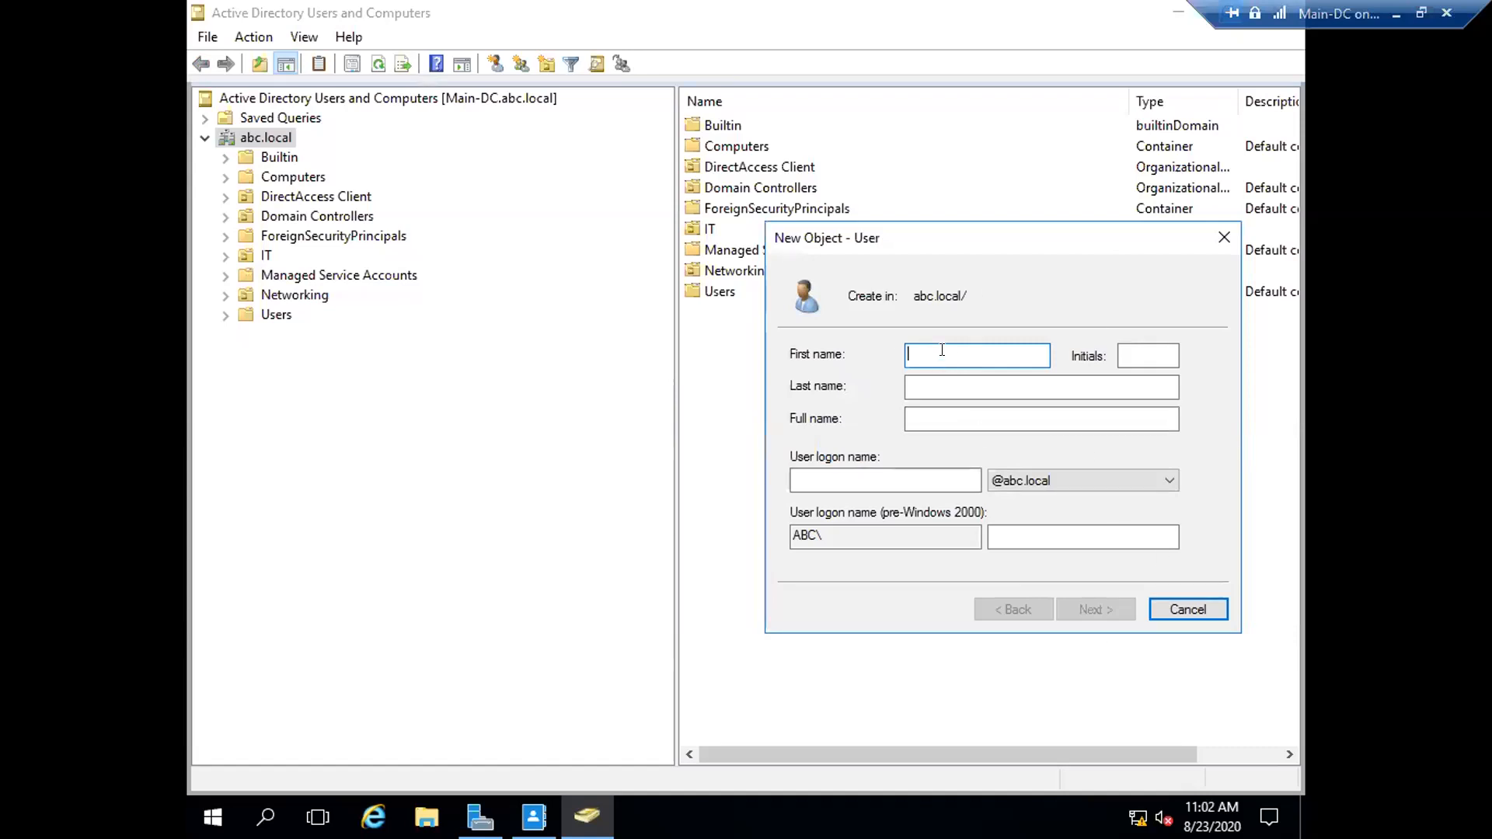
- Enter first name User, last name Three, logon u3, then tick Password never expires
{"action": "type", "text": "User"}
{"action": "left_click", "coordinate": [1148, 355]}
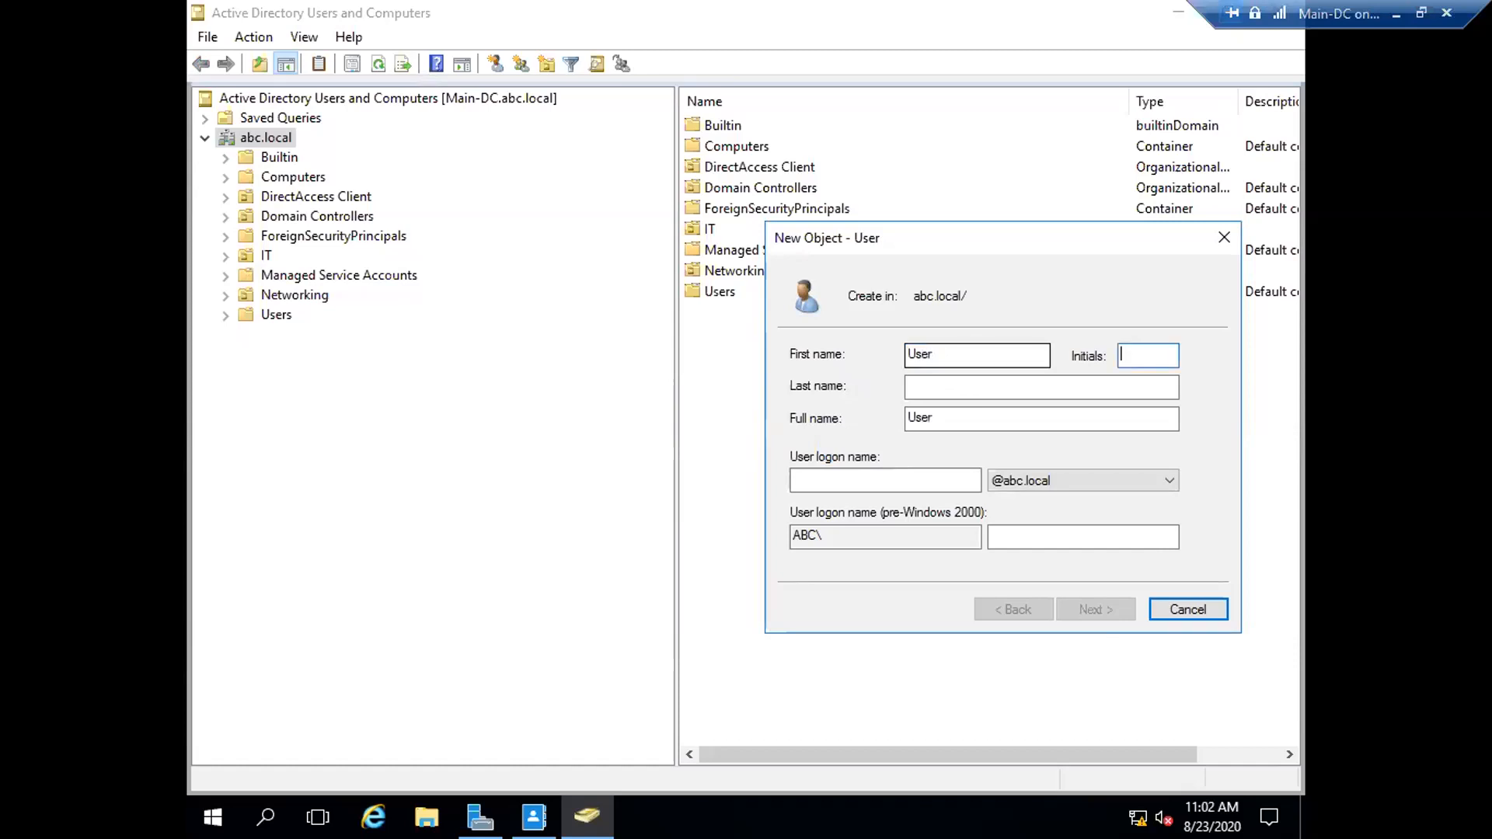
{"action": "left_click", "coordinate": [1041, 387]}
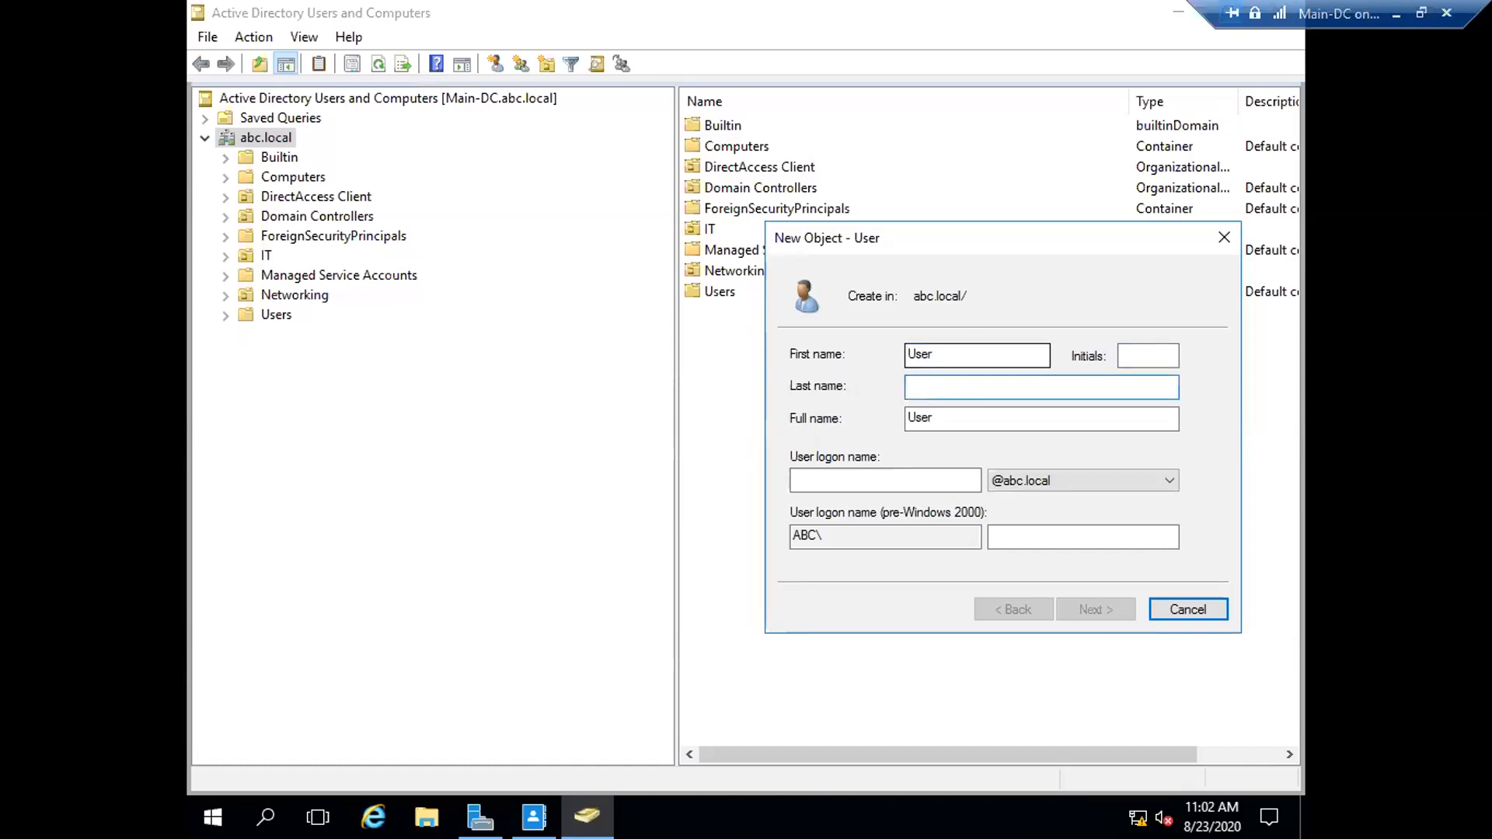
{"action": "type", "text": "Three"}
{"action": "key", "text": "Tab"}
{"action": "key", "text": "Tab"}
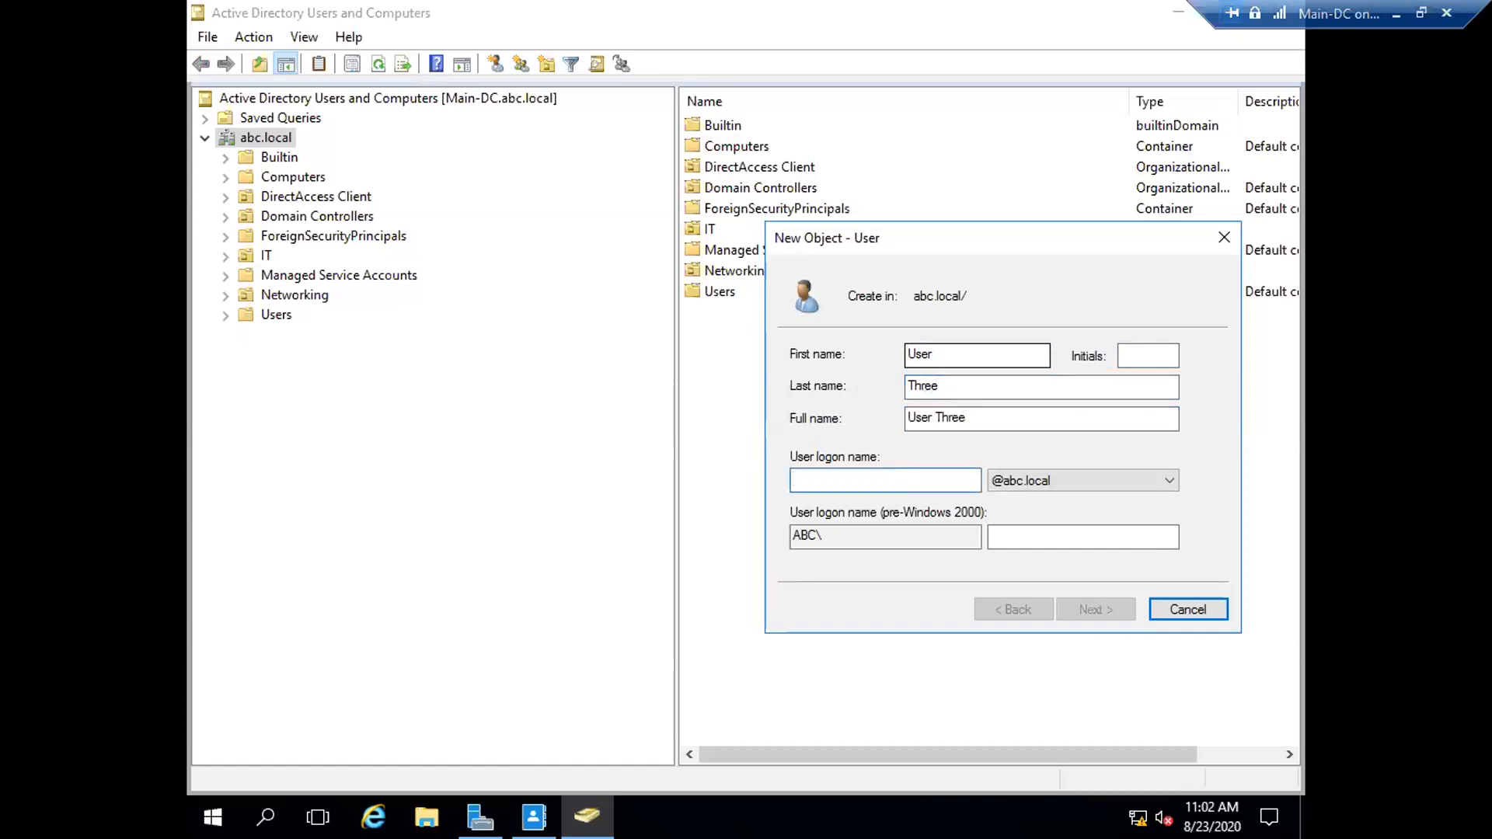
{"action": "type", "text": "u3"}
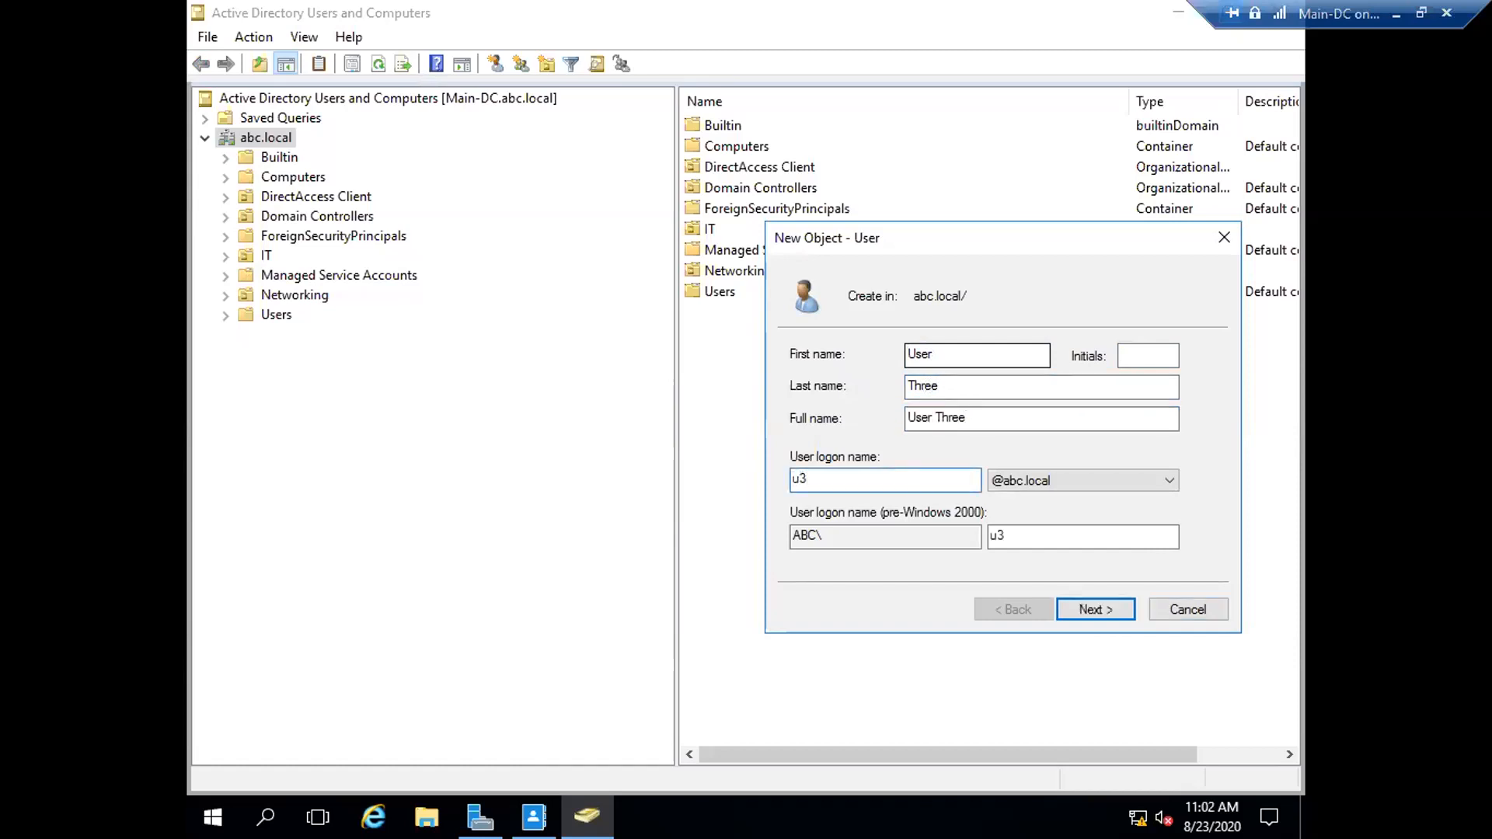
{"action": "left_click", "coordinate": [1104, 614]}
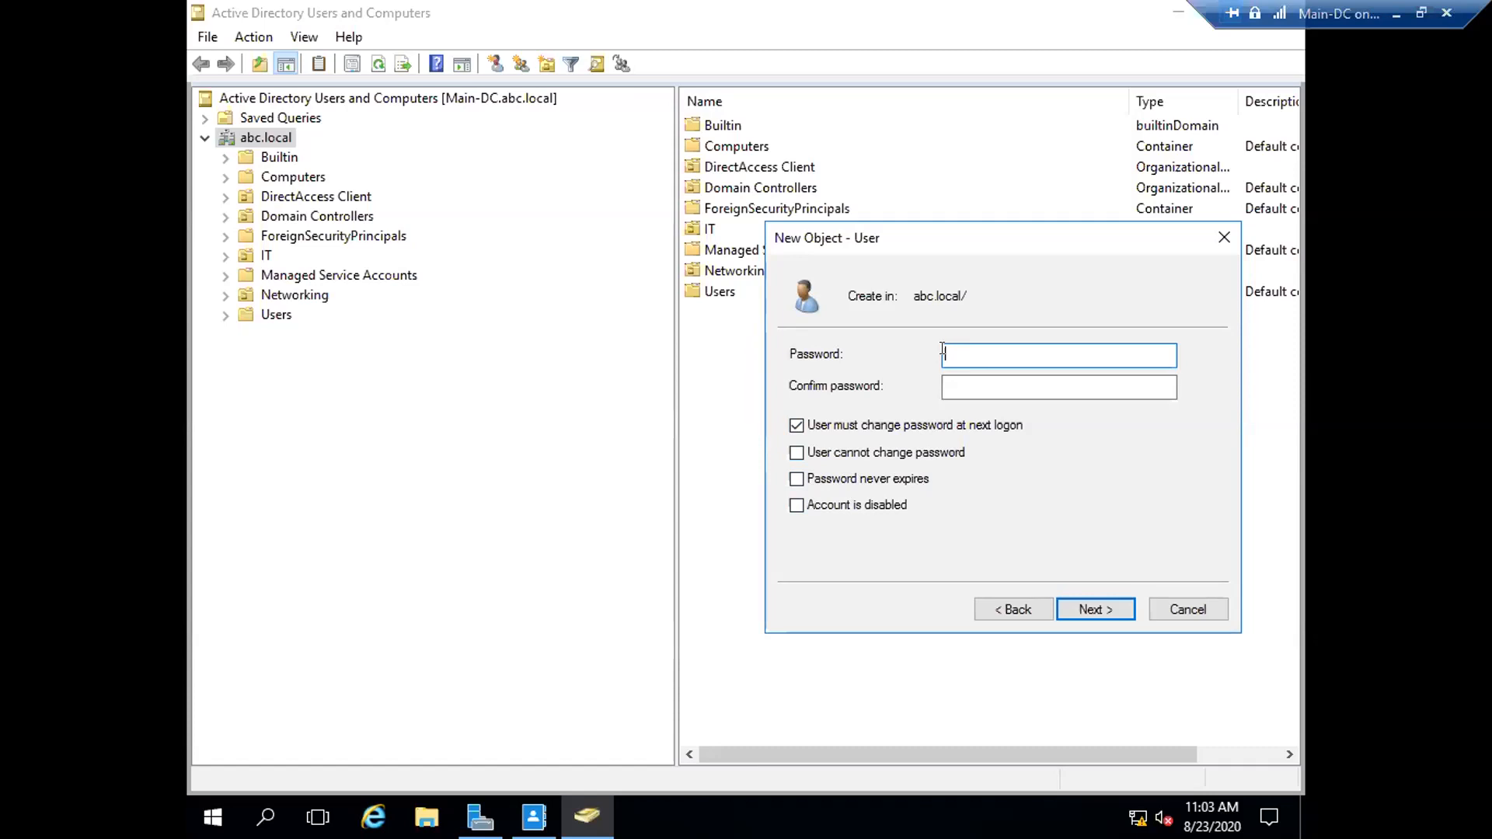
{"action": "left_click", "coordinate": [797, 479]}
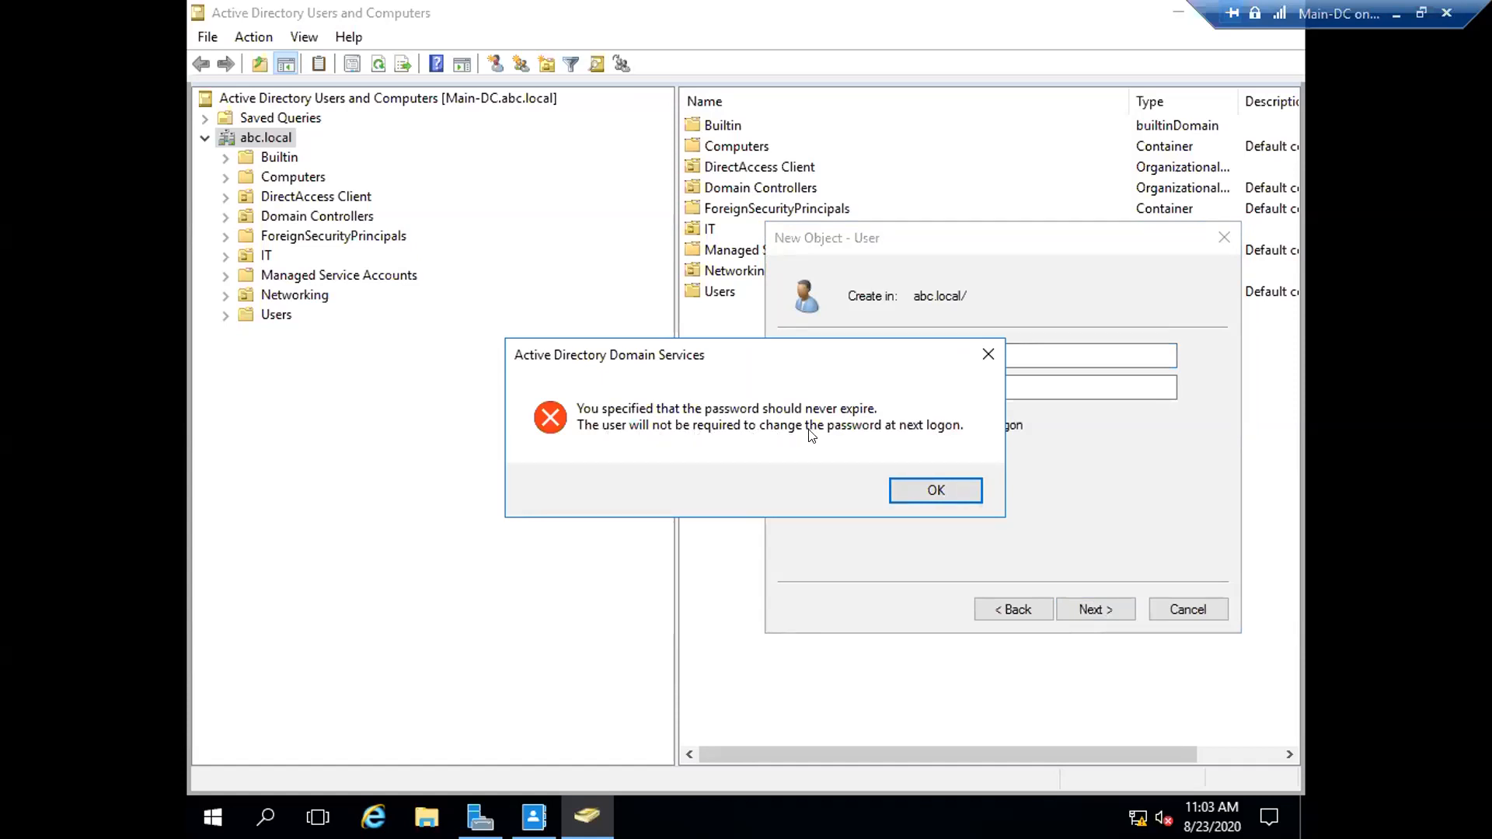
- Leave only 'User must change password at next logon' ticked, clearing never-expires and keeping the account enabled
{"action": "left_click", "coordinate": [985, 356]}
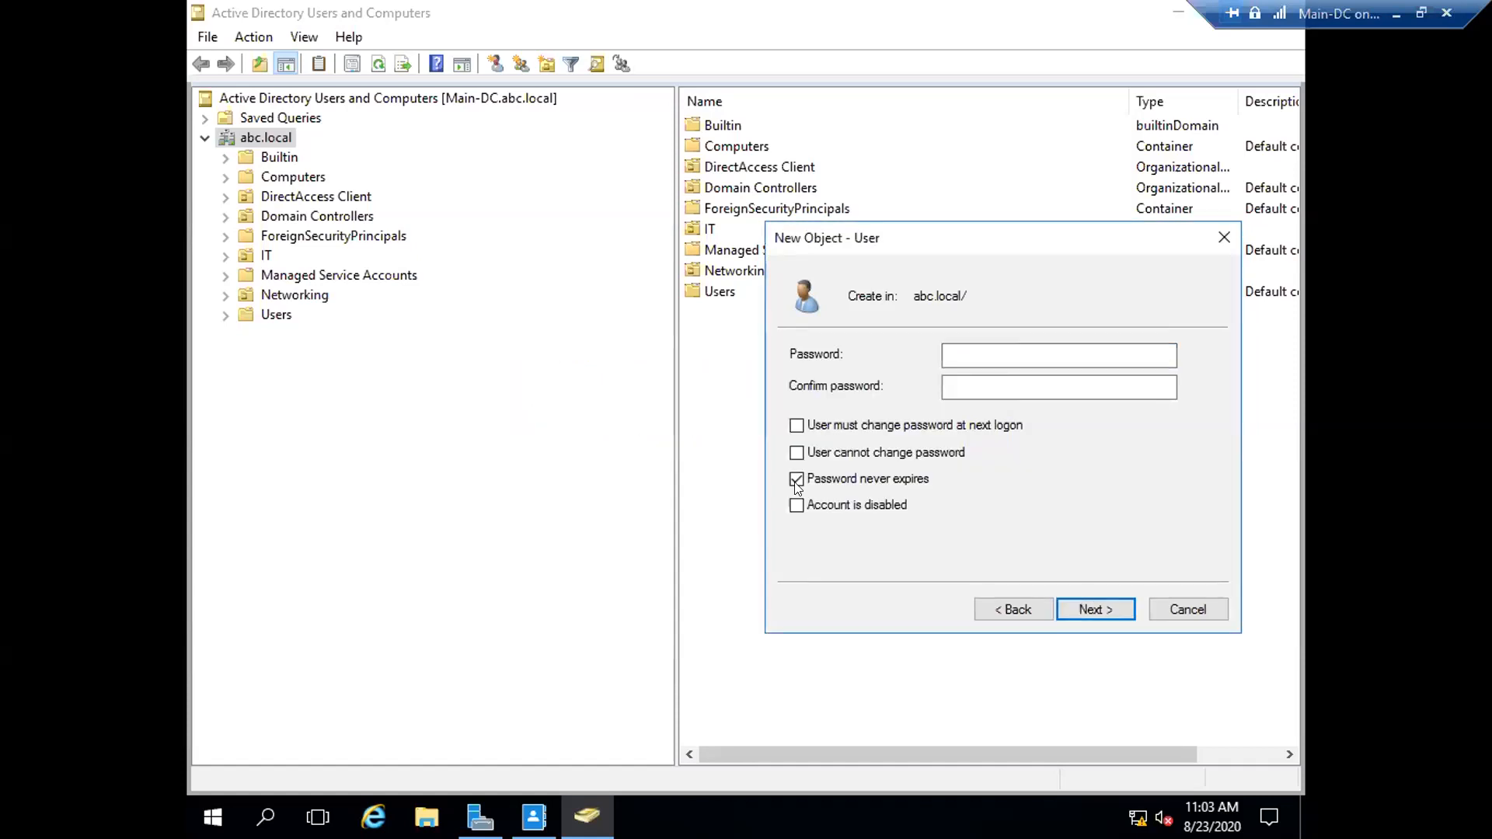
{"action": "left_click", "coordinate": [796, 427]}
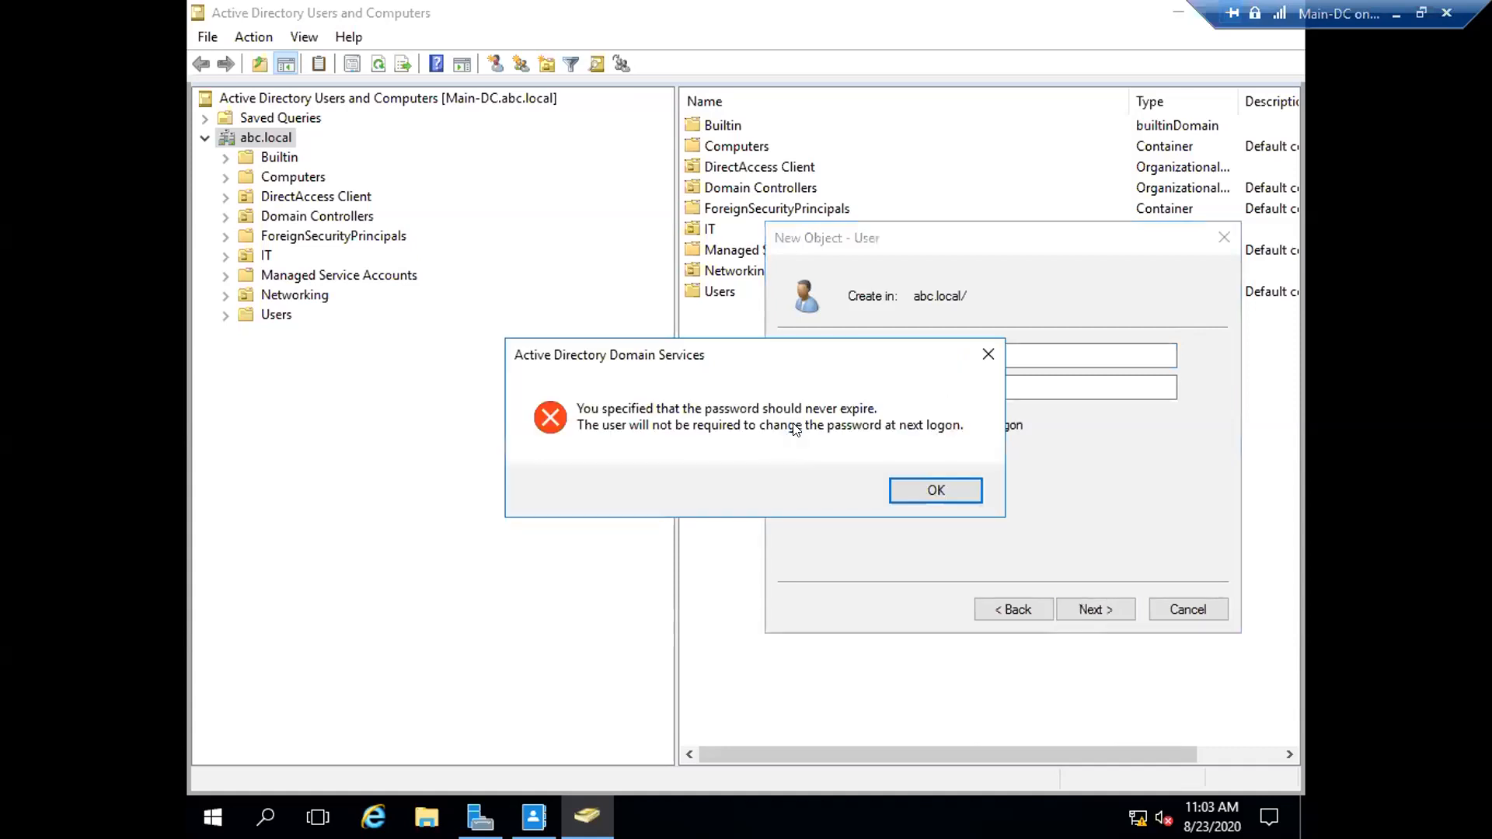
{"action": "left_click", "coordinate": [924, 491]}
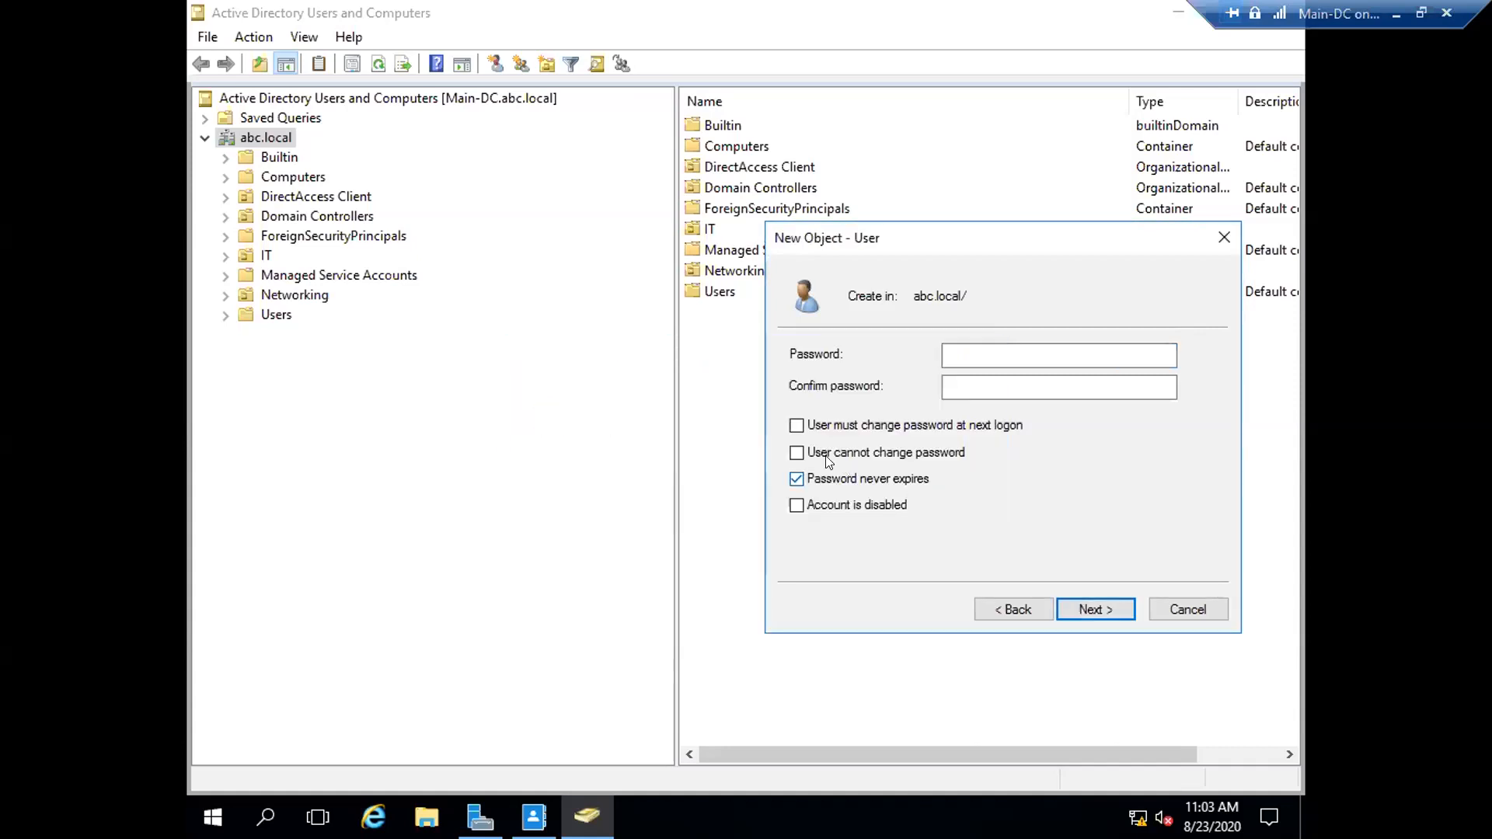
{"action": "left_click", "coordinate": [796, 427]}
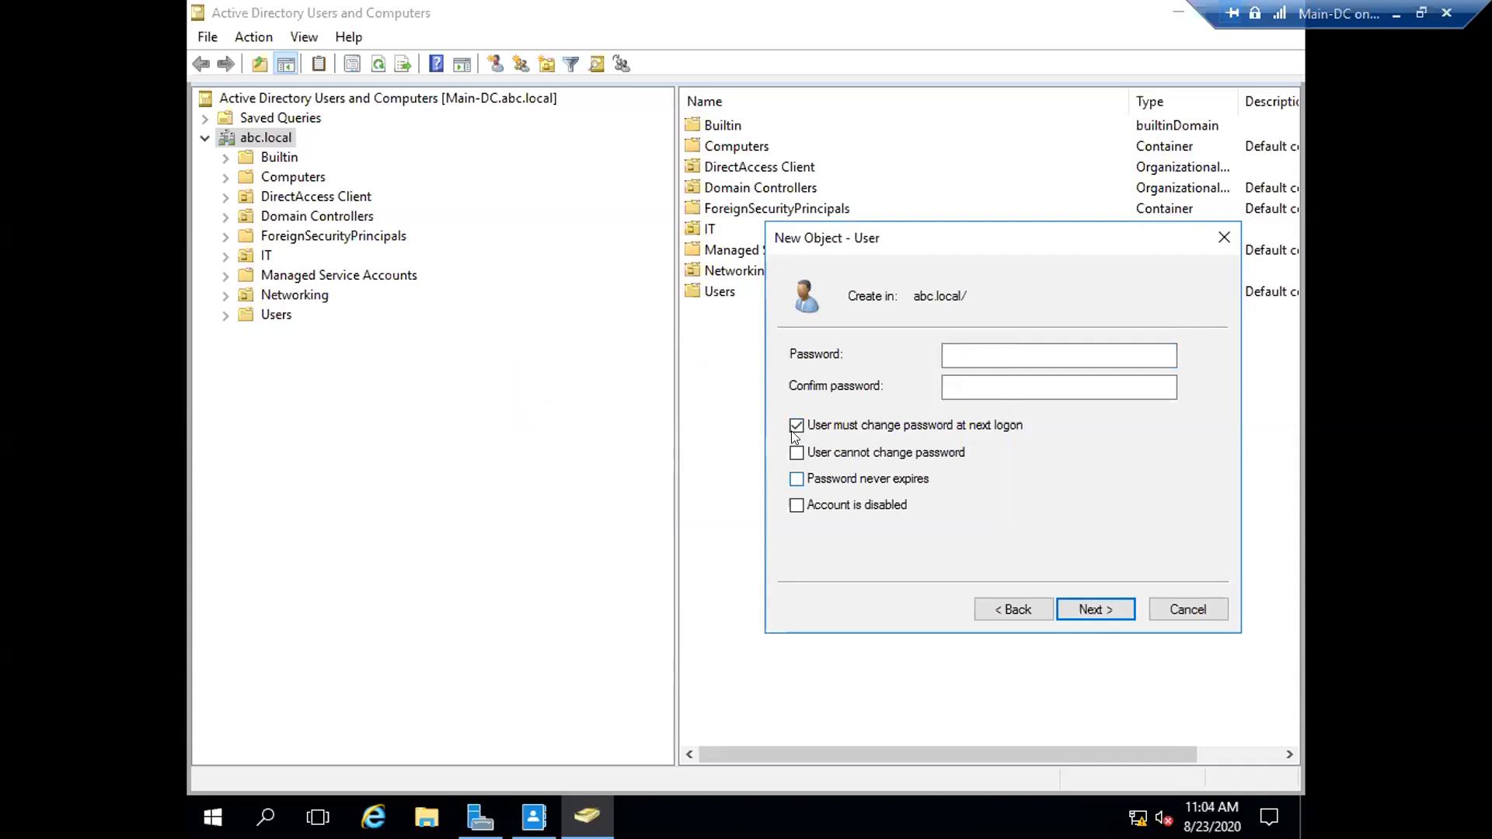
{"action": "left_click", "coordinate": [791, 478]}
{"action": "left_click", "coordinate": [934, 491]}
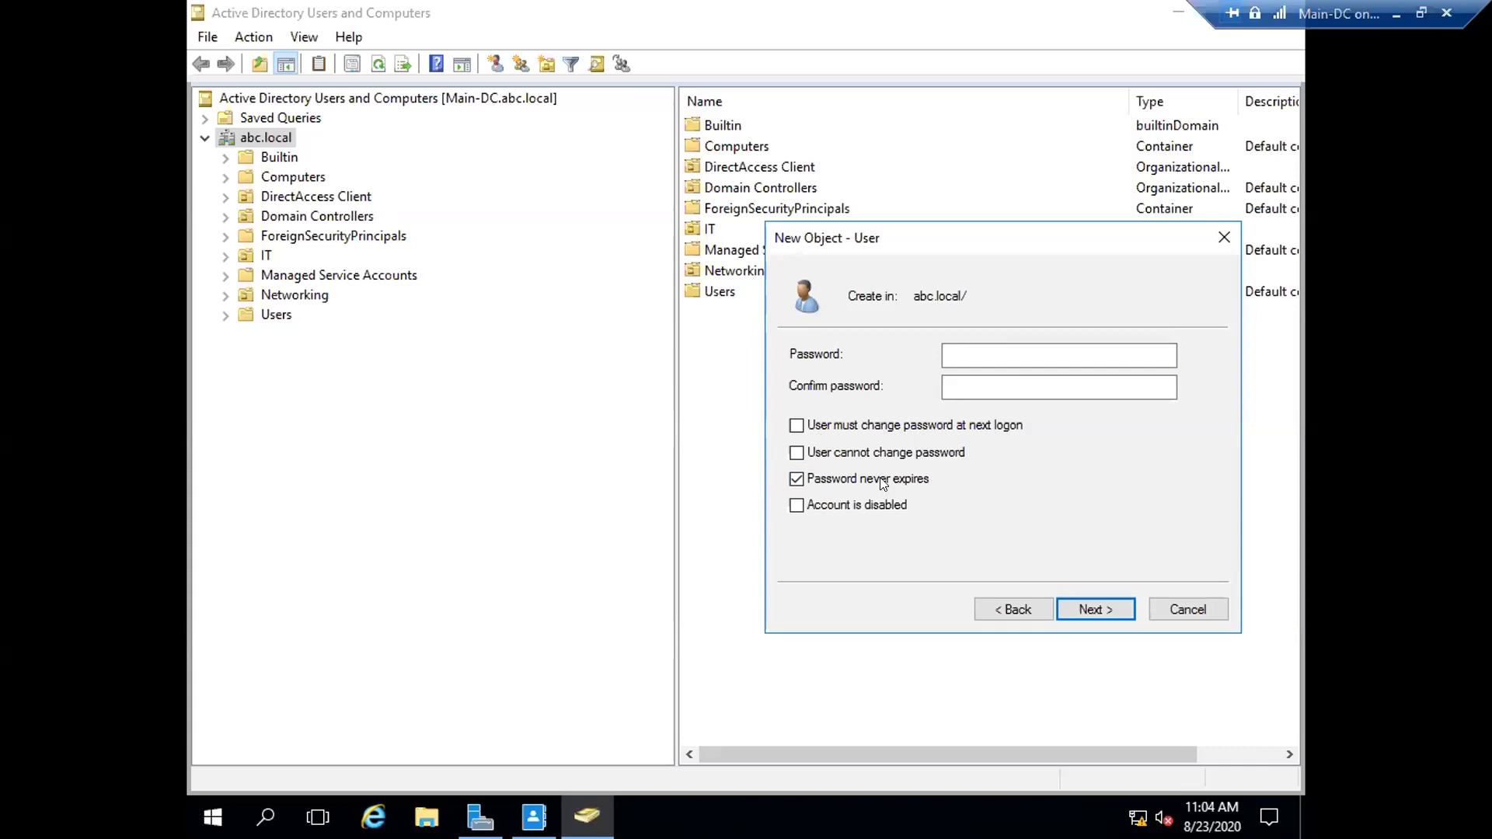
{"action": "left_click", "coordinate": [797, 479]}
{"action": "left_click", "coordinate": [878, 510]}
{"action": "left_click", "coordinate": [799, 506]}
{"action": "left_click", "coordinate": [797, 506]}
{"action": "left_click", "coordinate": [886, 506]}
{"action": "left_click", "coordinate": [958, 352]}
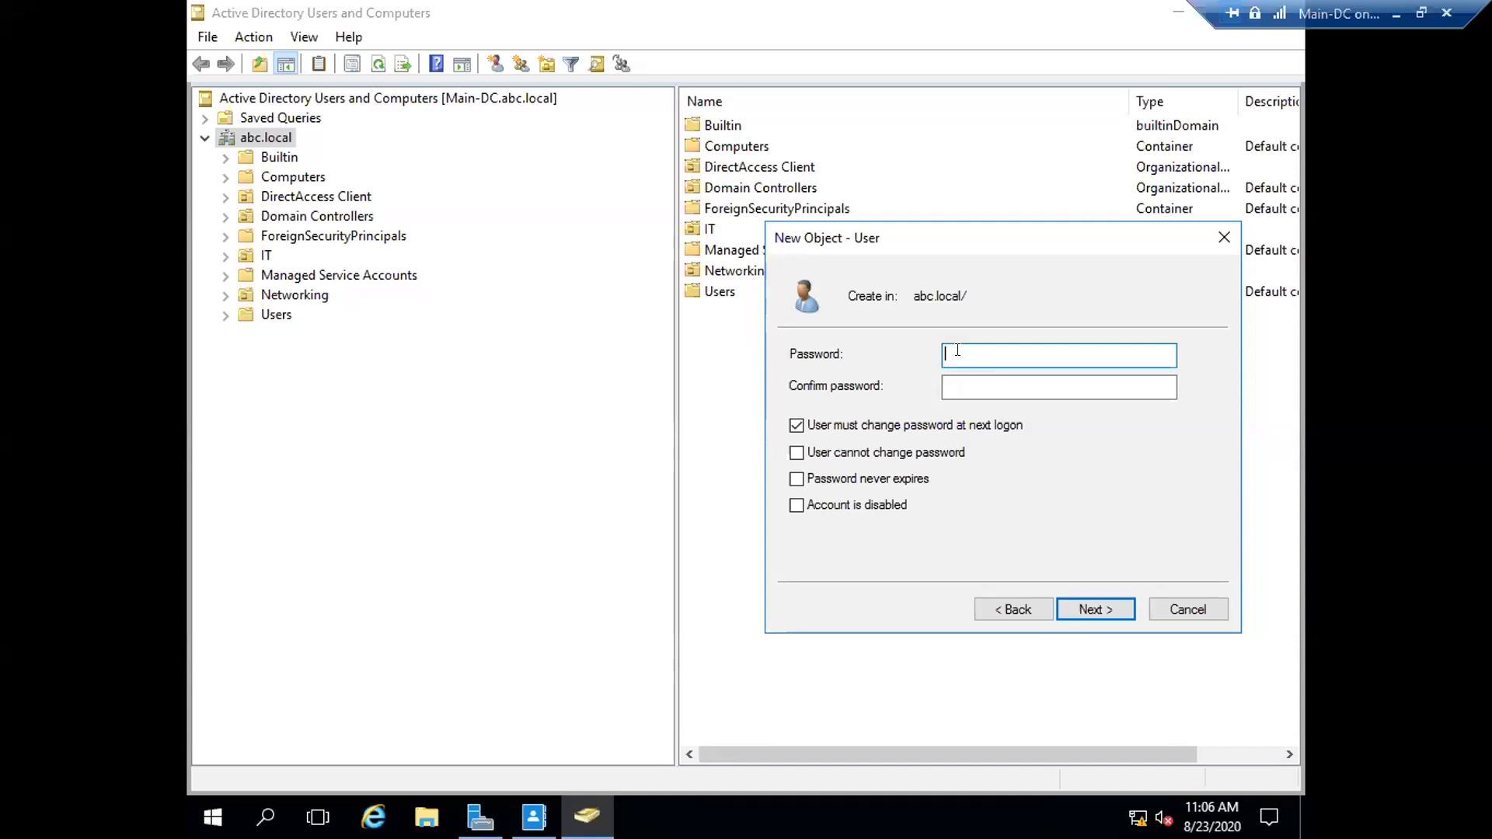
- Enter and confirm User Three's password, then finish the wizard to create the account
{"action": "type", "text": "••••••"}
{"action": "type", "text": "**"}
{"action": "key", "text": "Tab"}
{"action": "type", "text": "*****"}
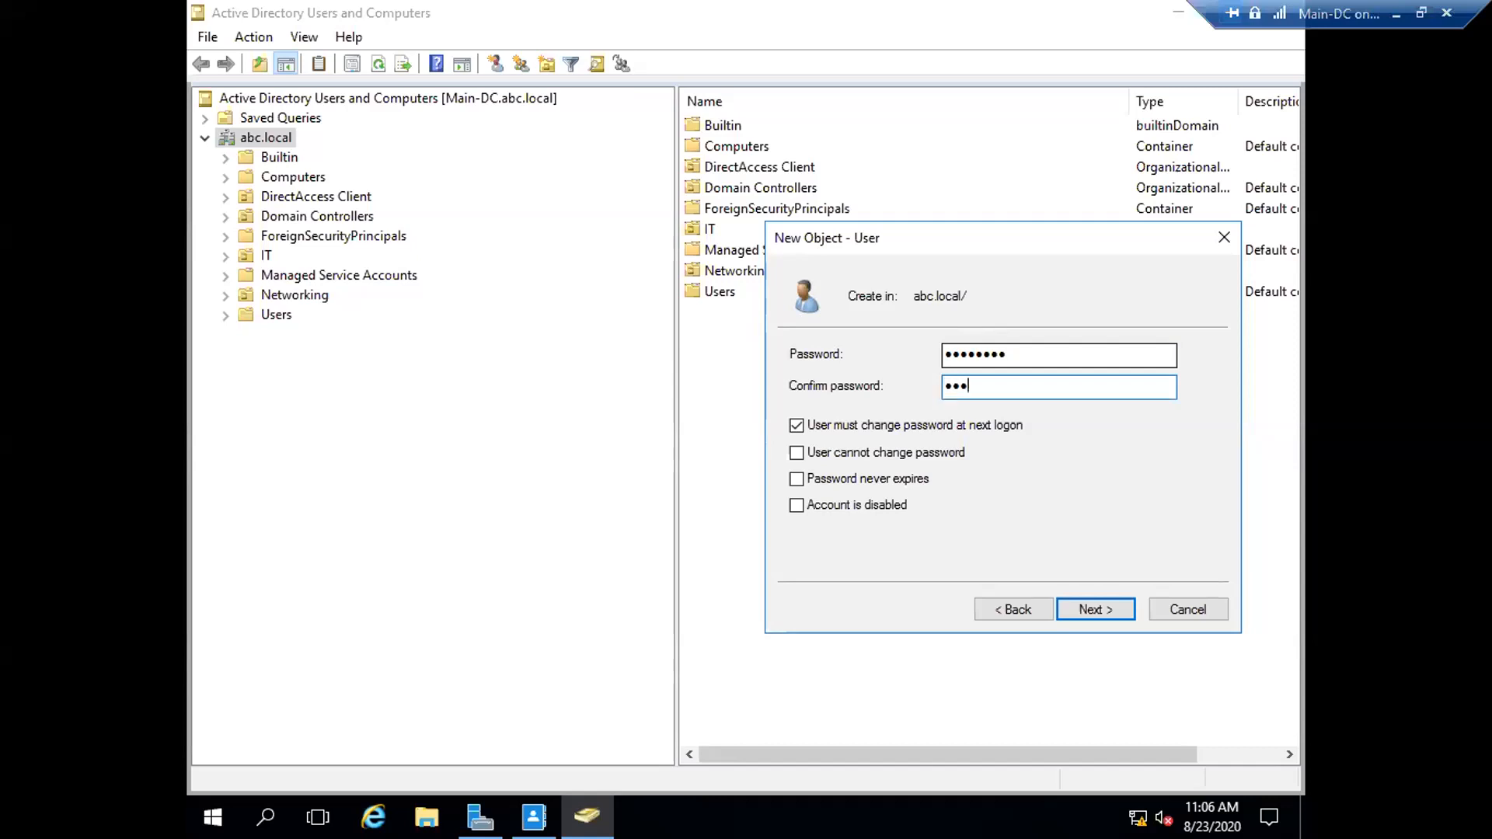
{"action": "type", "text": "***"}
{"action": "left_click", "coordinate": [1082, 603]}
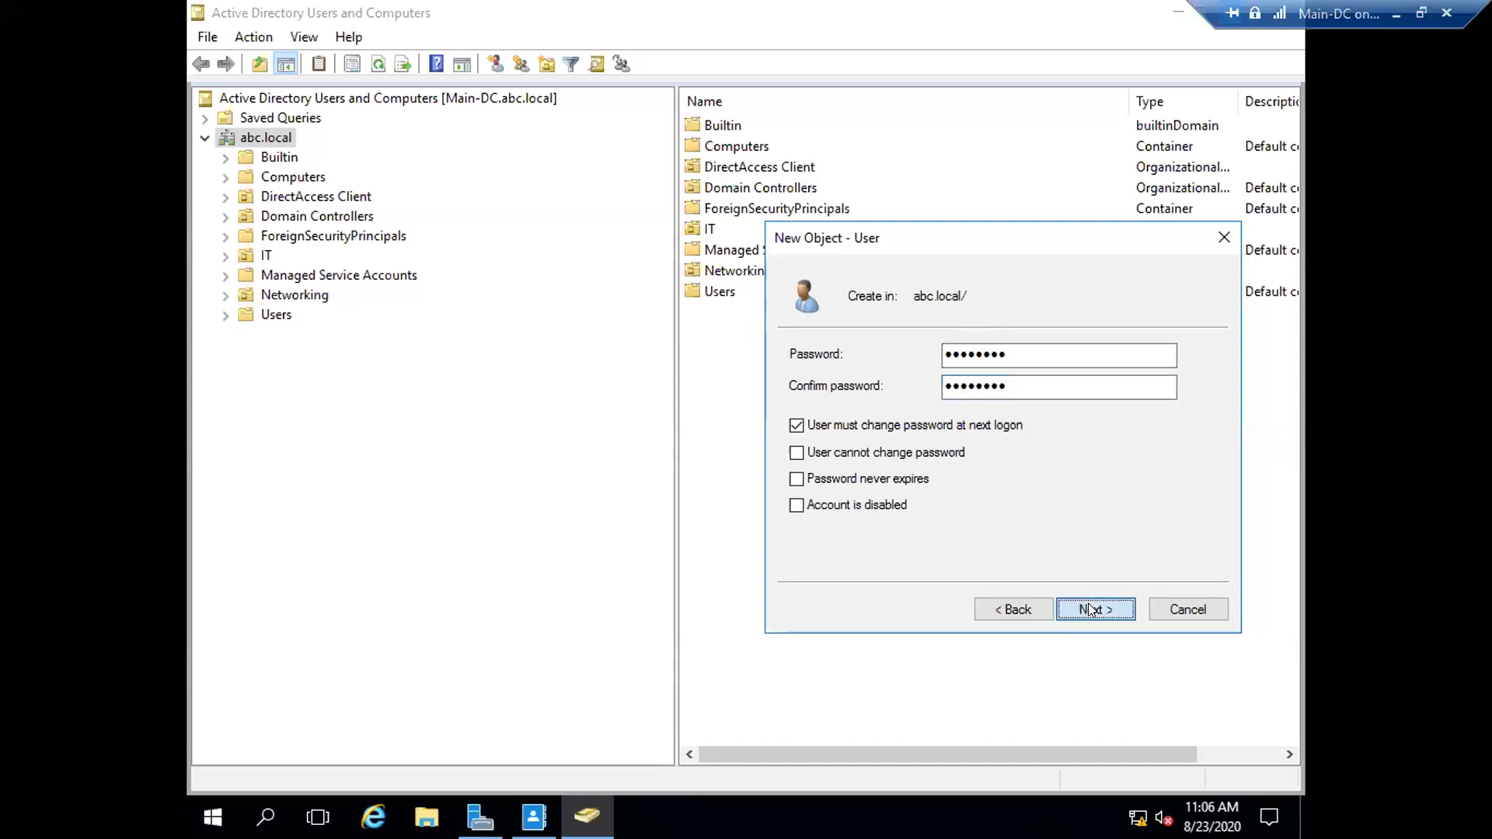
{"action": "left_click", "coordinate": [1091, 610]}
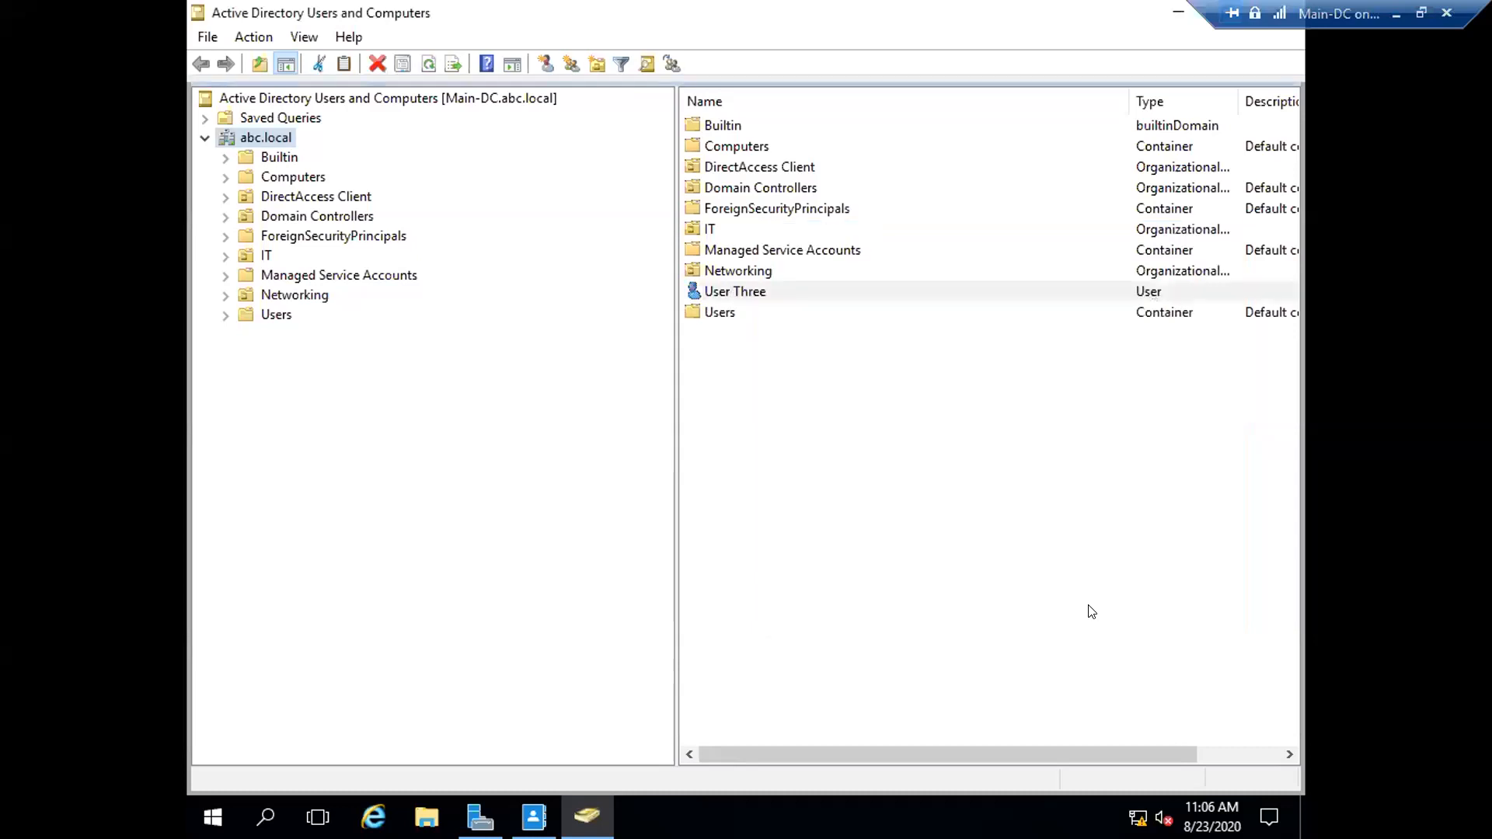
{"action": "right_click", "coordinate": [725, 293]}
{"action": "left_click", "coordinate": [787, 595]}
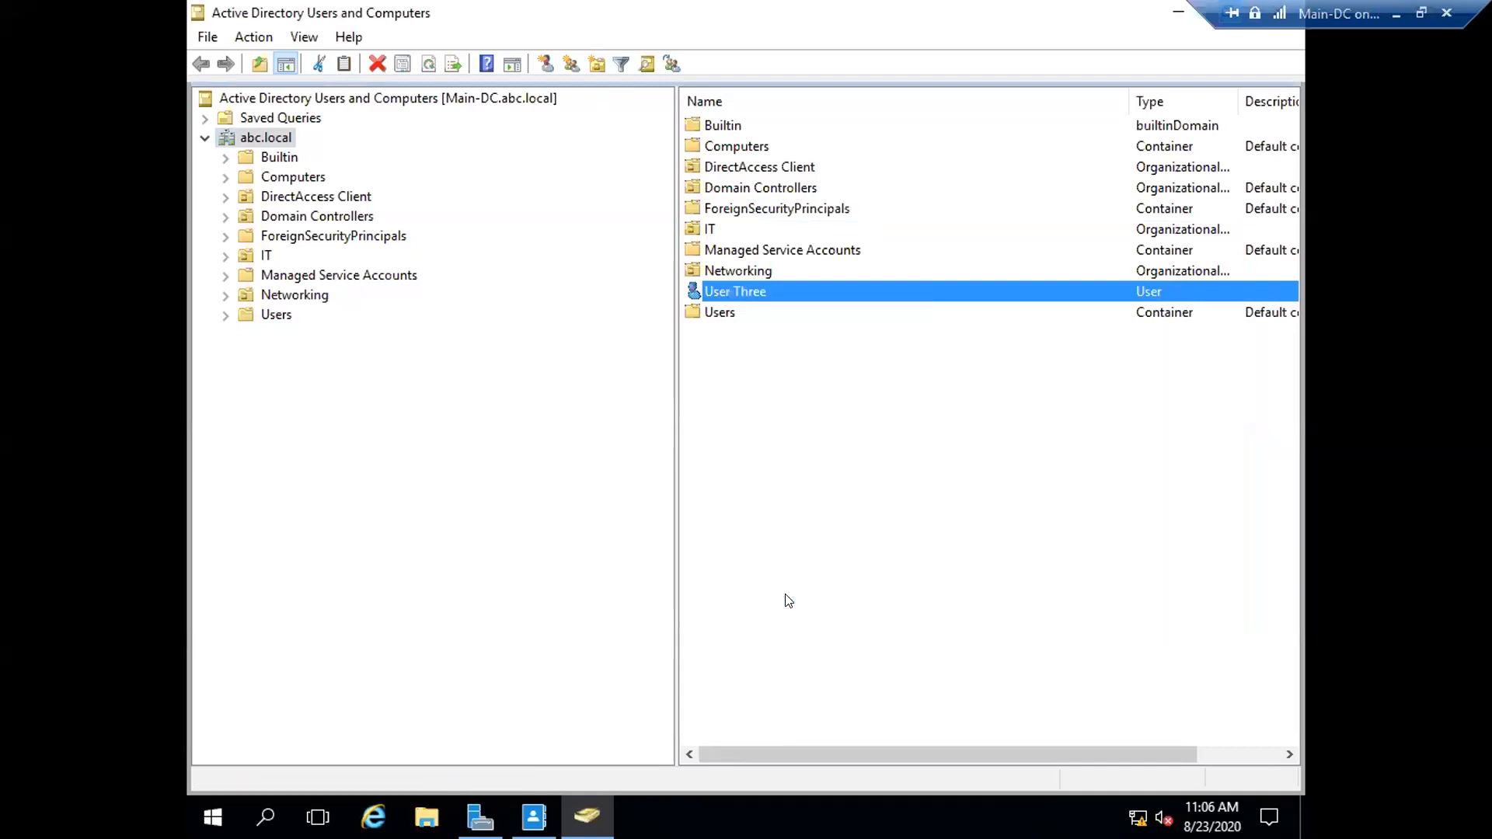
{"action": "left_click_drag", "start_coordinate": [715, 166], "coordinate": [607, 106]}
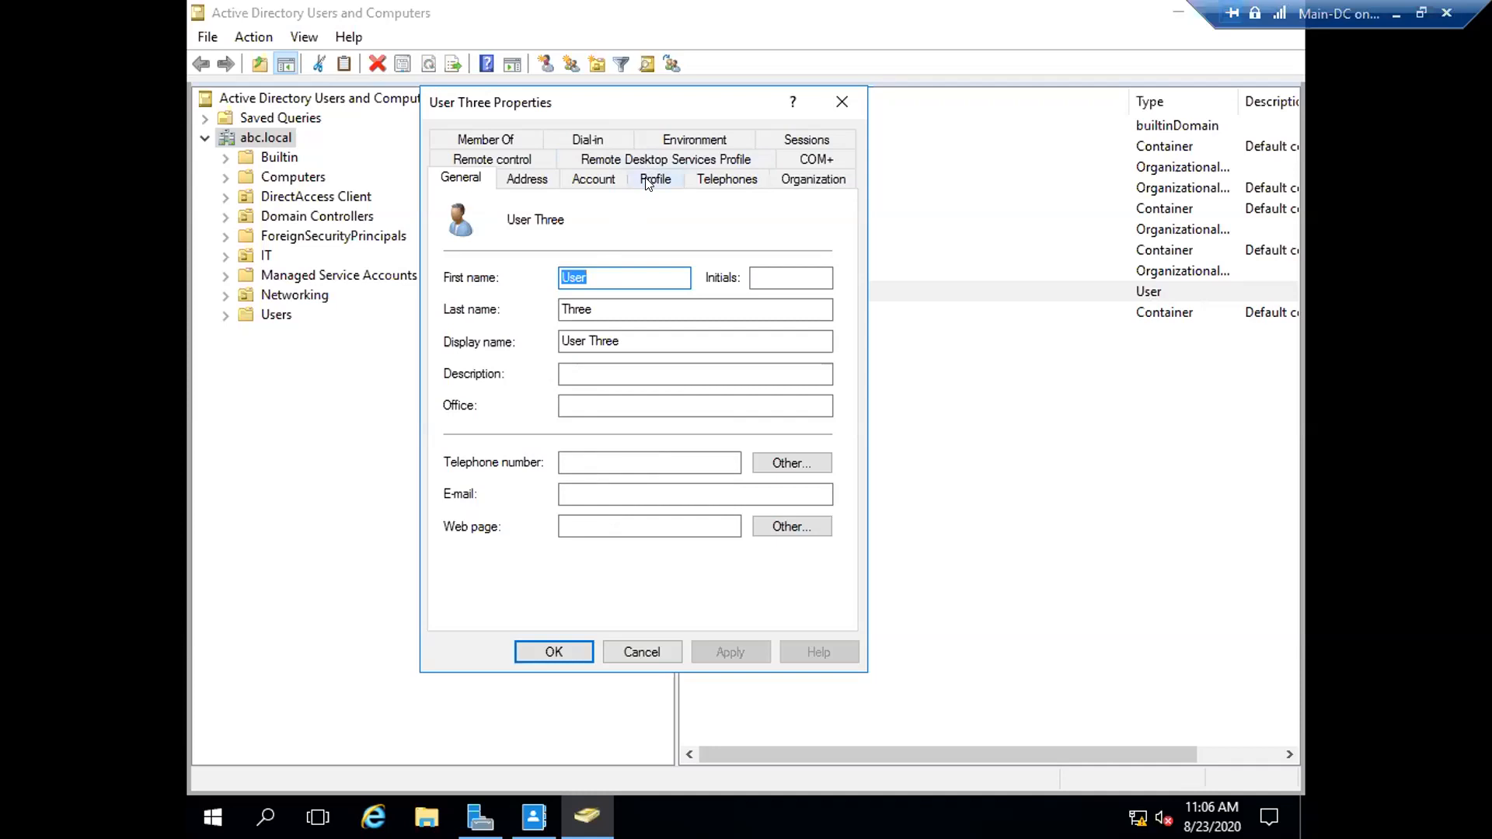
{"action": "left_click", "coordinate": [597, 183]}
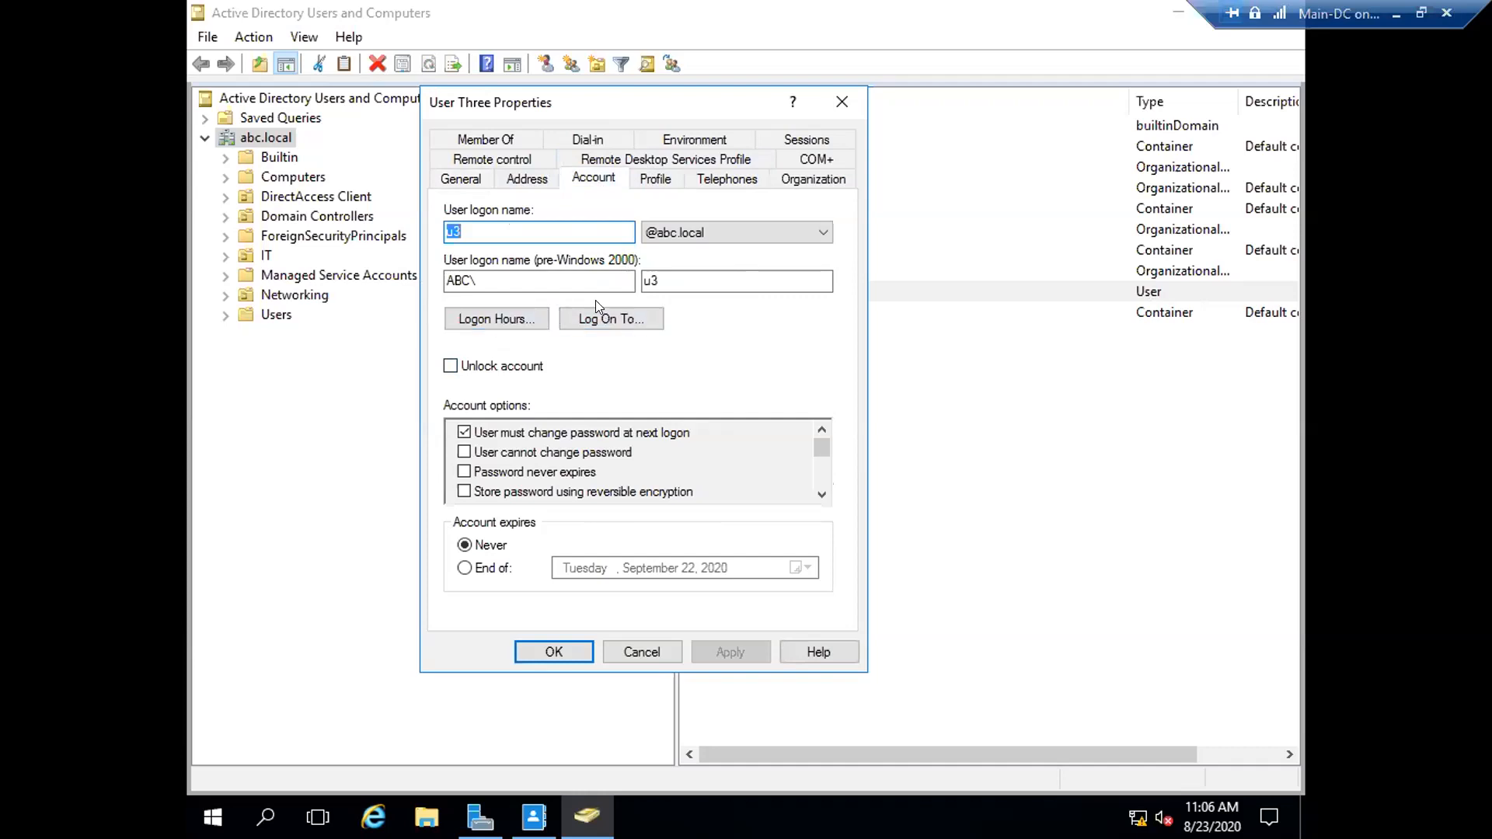
{"action": "left_click", "coordinate": [482, 320]}
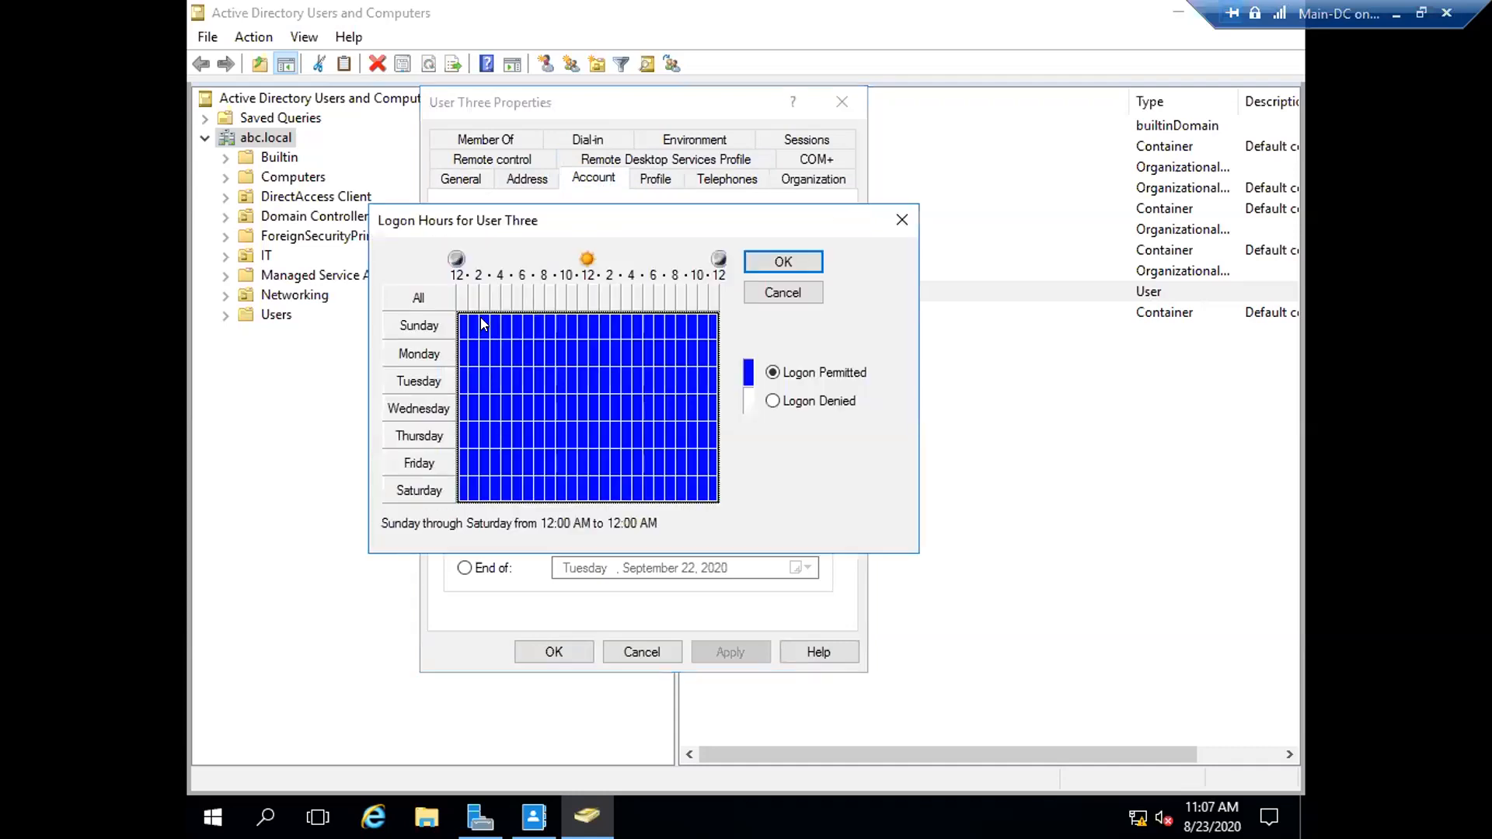
{"action": "left_click_drag", "start_coordinate": [640, 222], "coordinate": [1057, 118]}
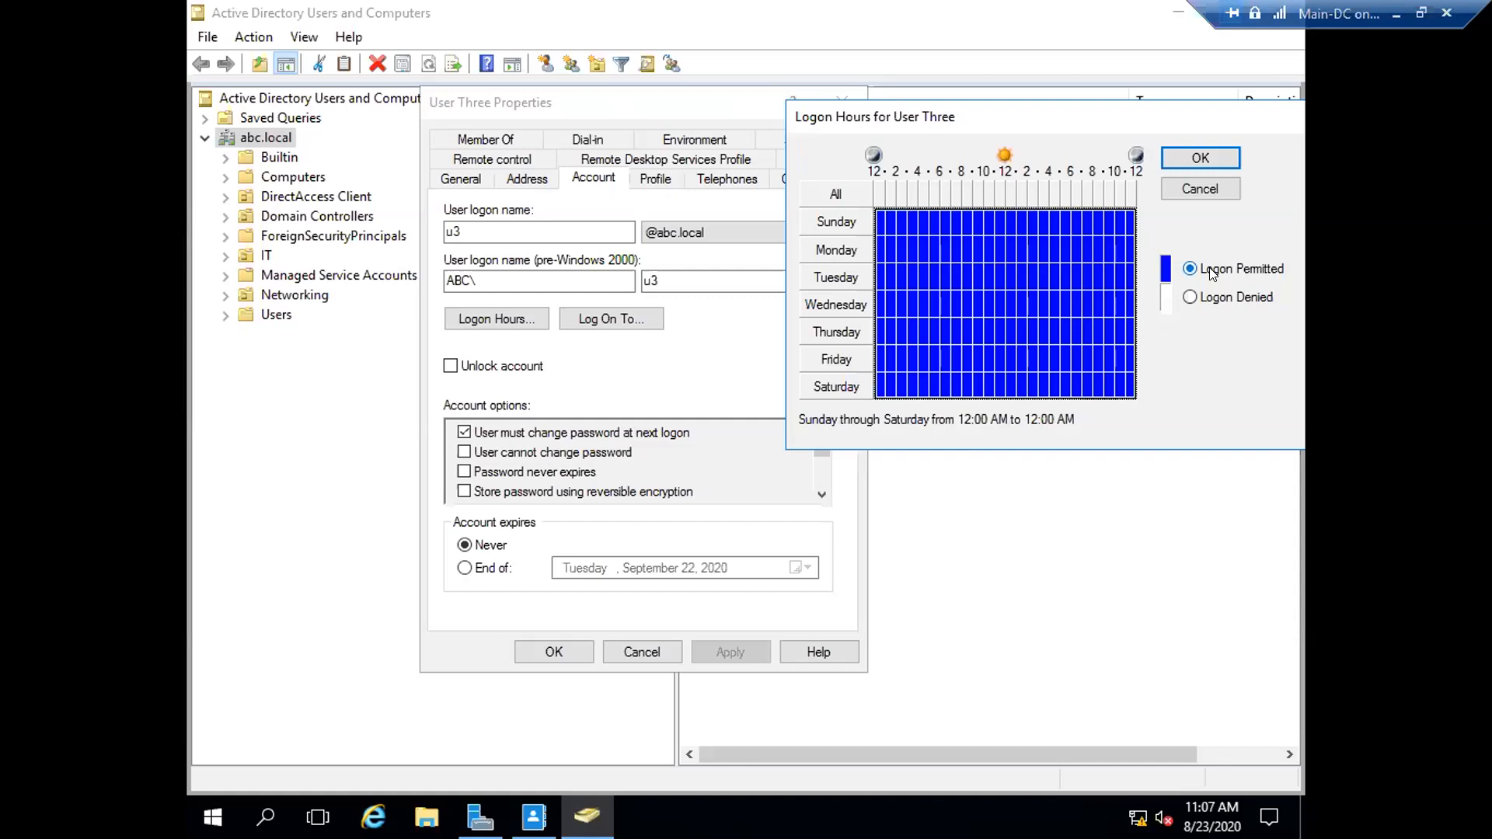
{"action": "left_click", "coordinate": [1189, 159]}
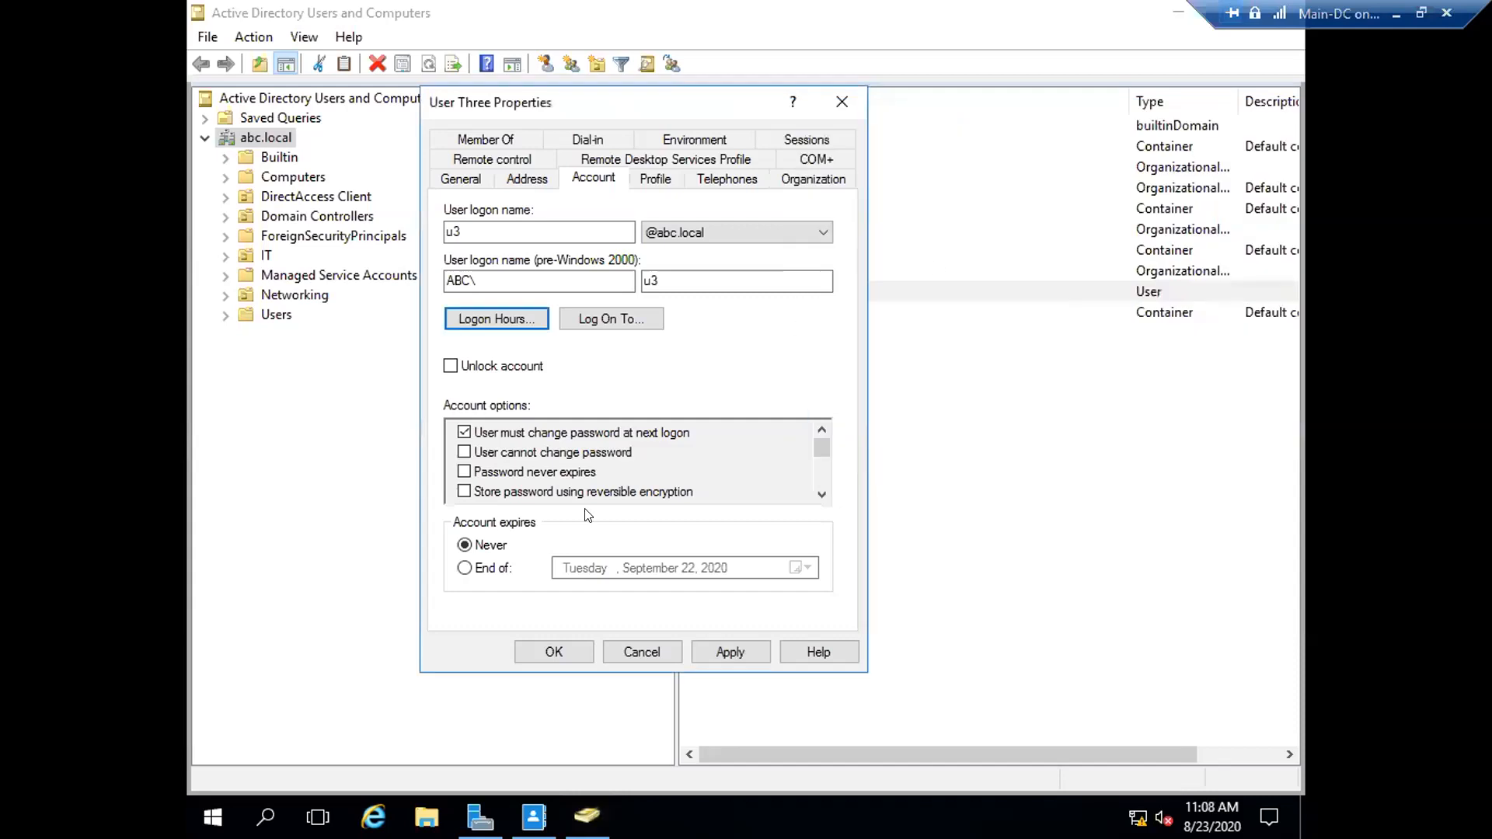
{"action": "left_click", "coordinate": [733, 657]}
- Close User Three's properties and bring up the Member-1 VM connection in full screen
{"action": "left_click", "coordinate": [553, 651]}
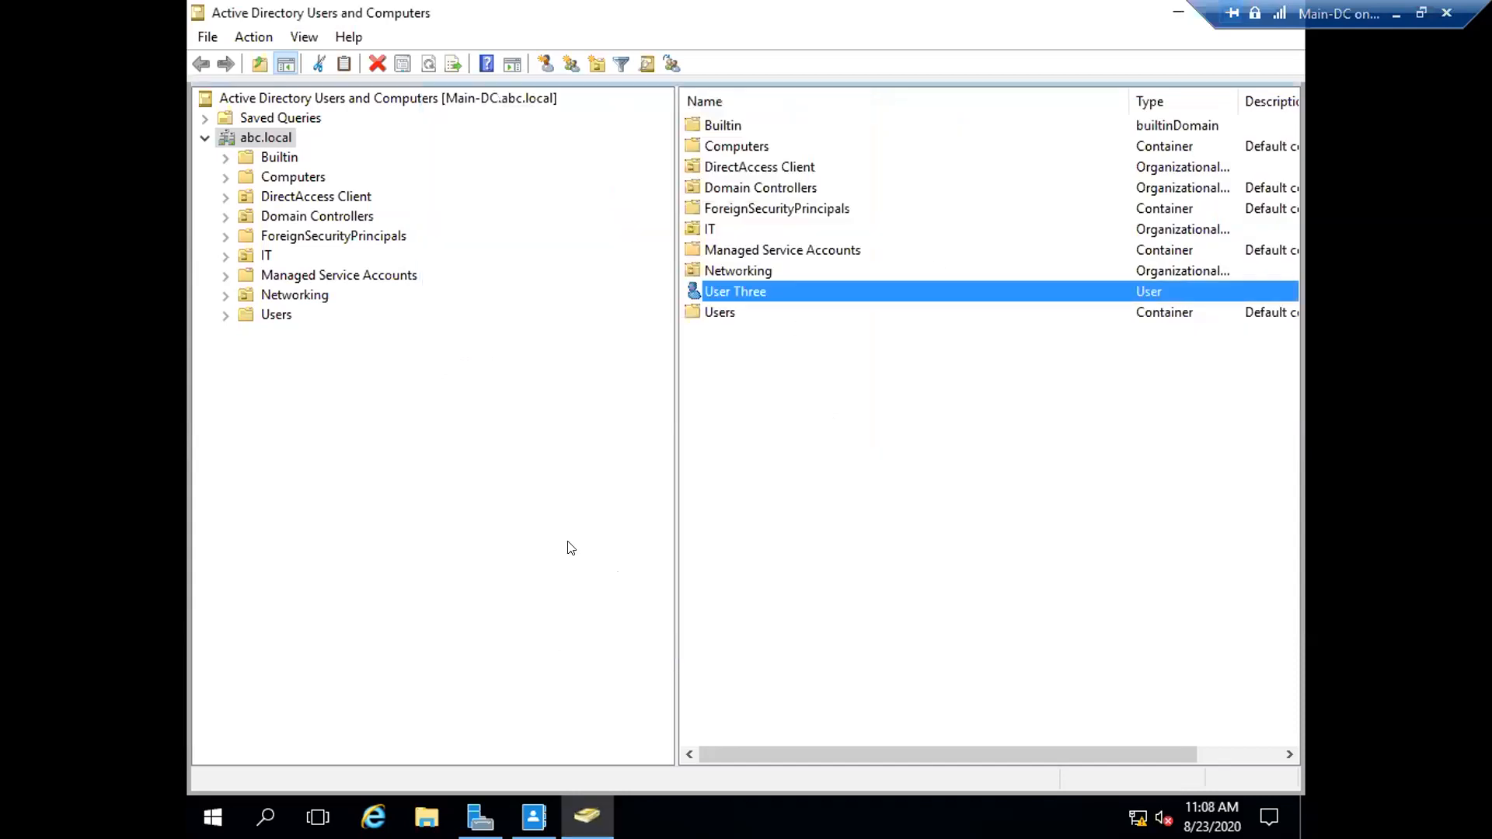
{"action": "left_click", "coordinate": [1399, 13]}
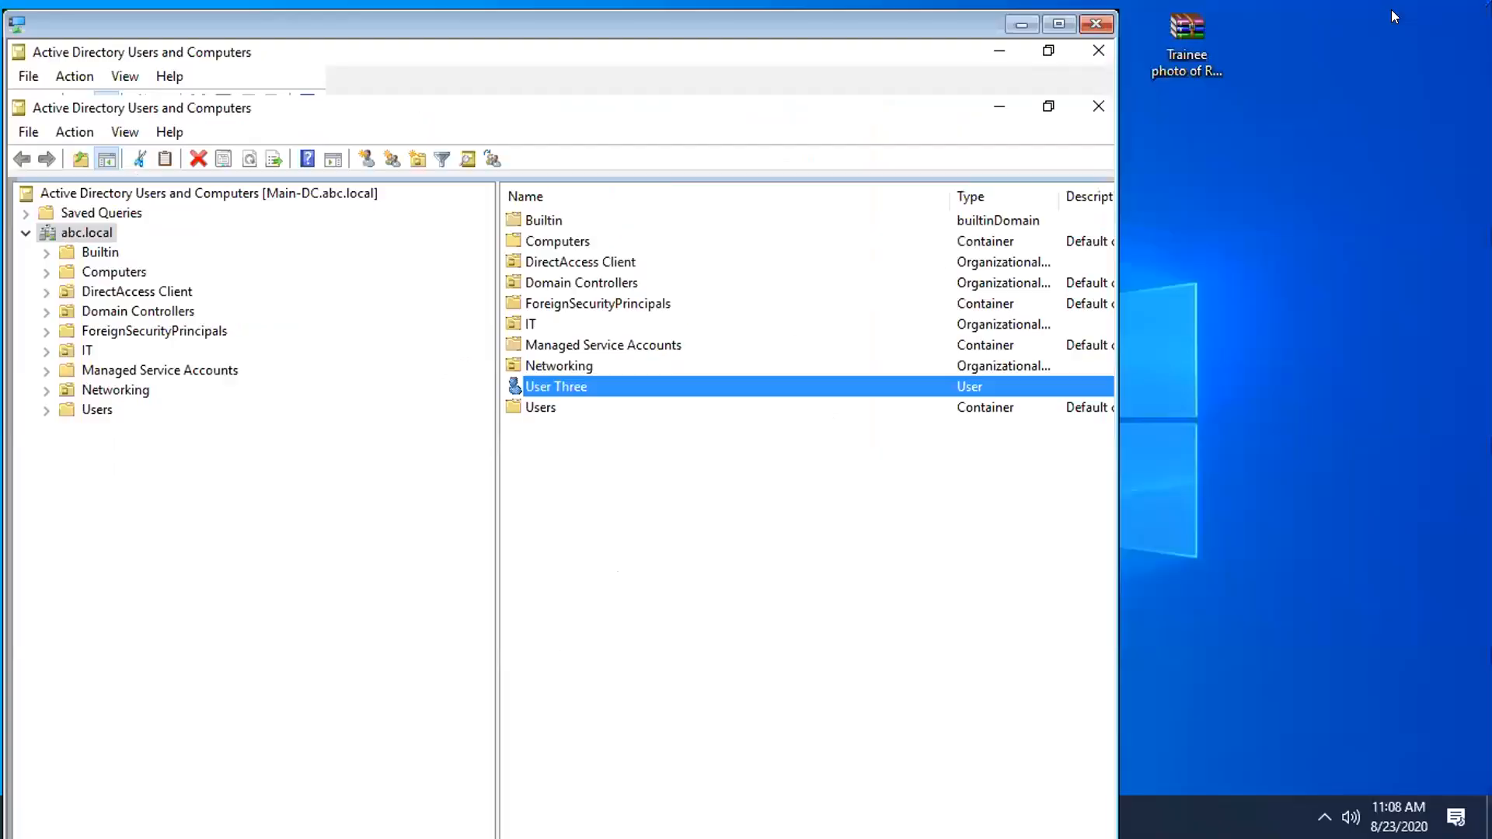
{"action": "mouse_move", "coordinate": [1044, 816]}
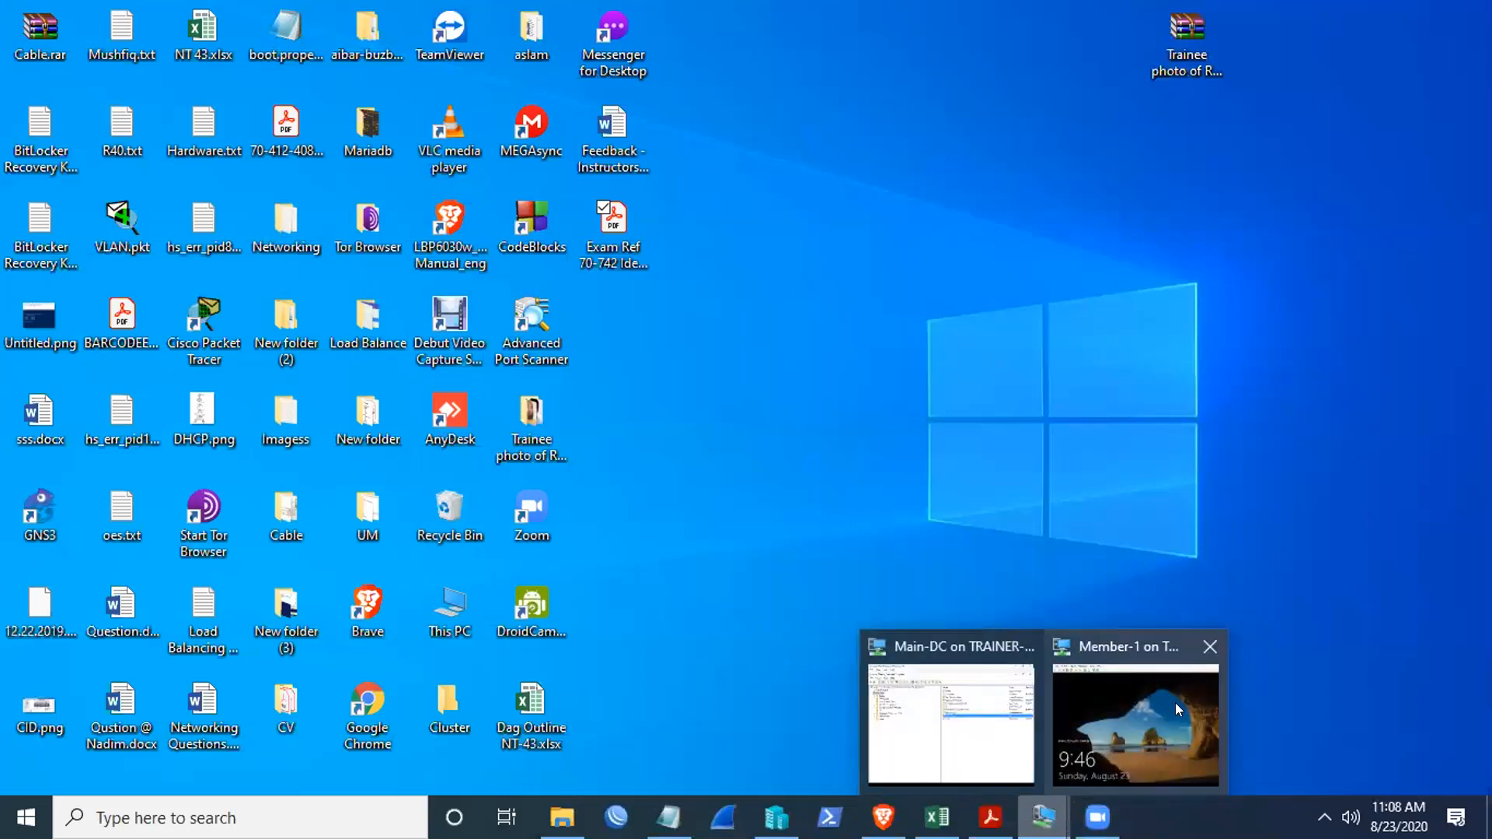
{"action": "left_click", "coordinate": [1135, 722]}
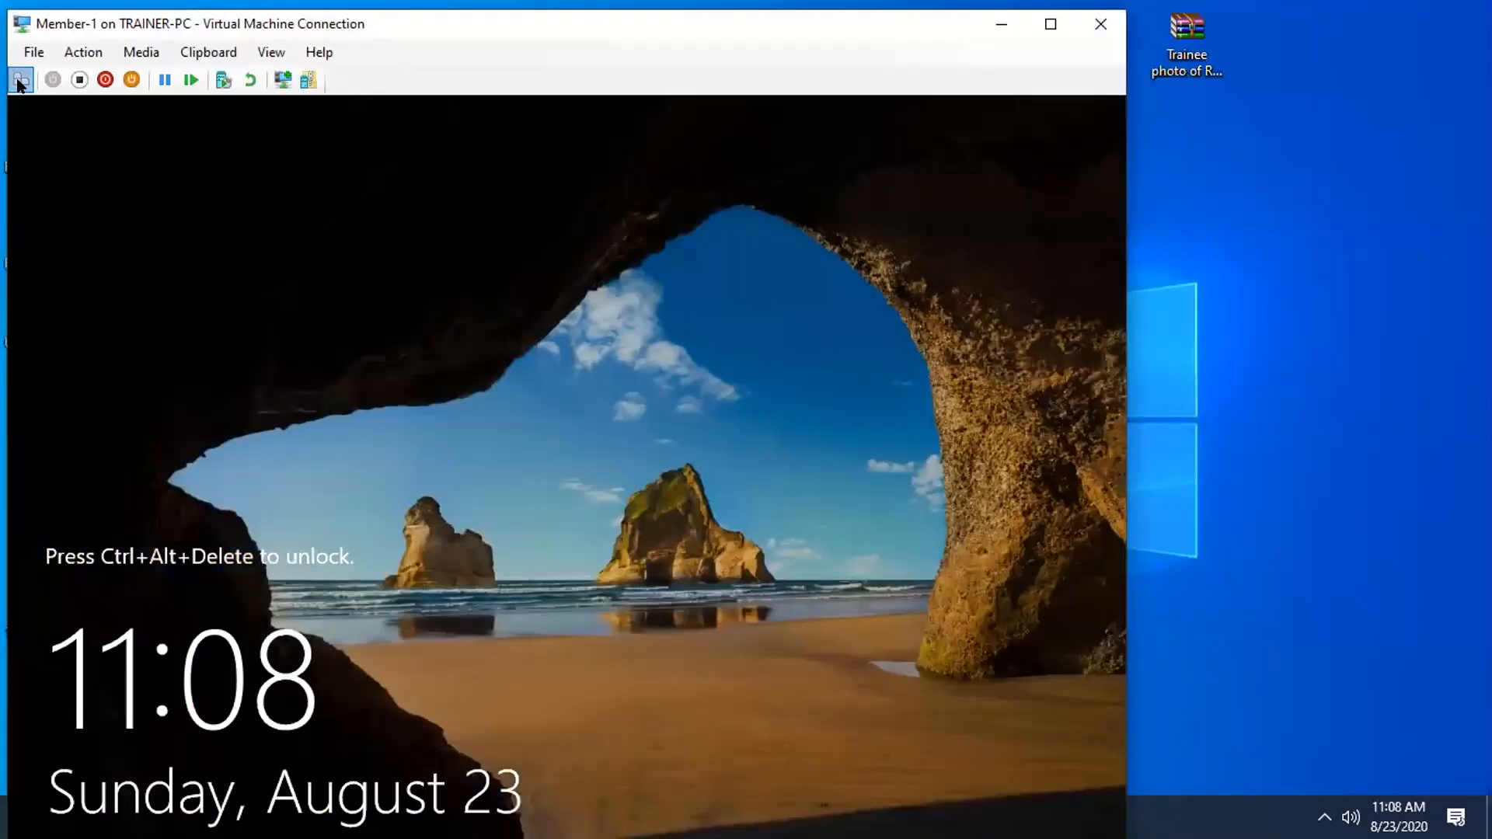
{"action": "left_click", "coordinate": [21, 79]}
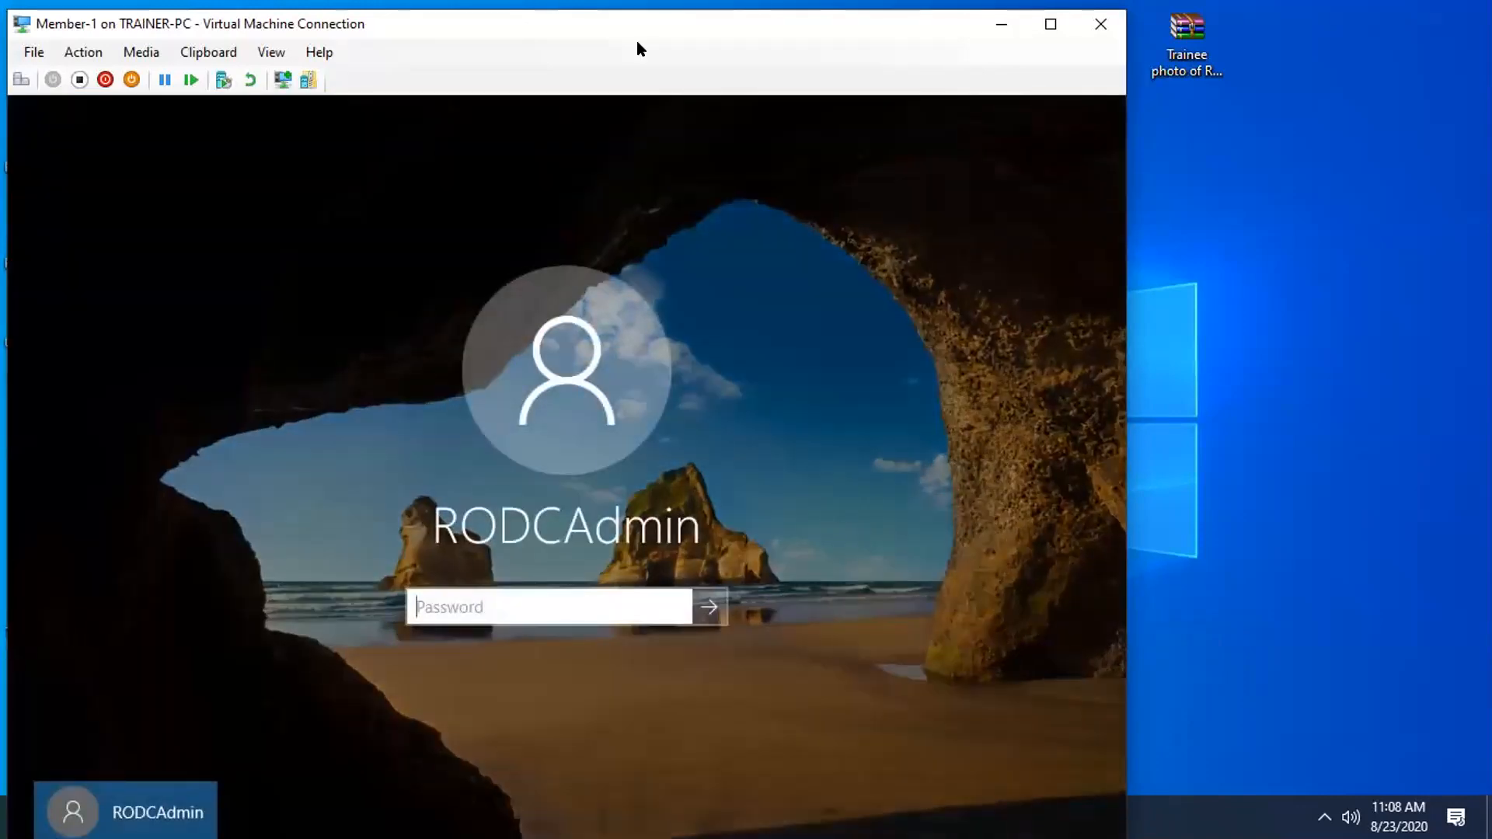
{"action": "left_click_drag", "start_coordinate": [637, 40], "coordinate": [648, 40]}
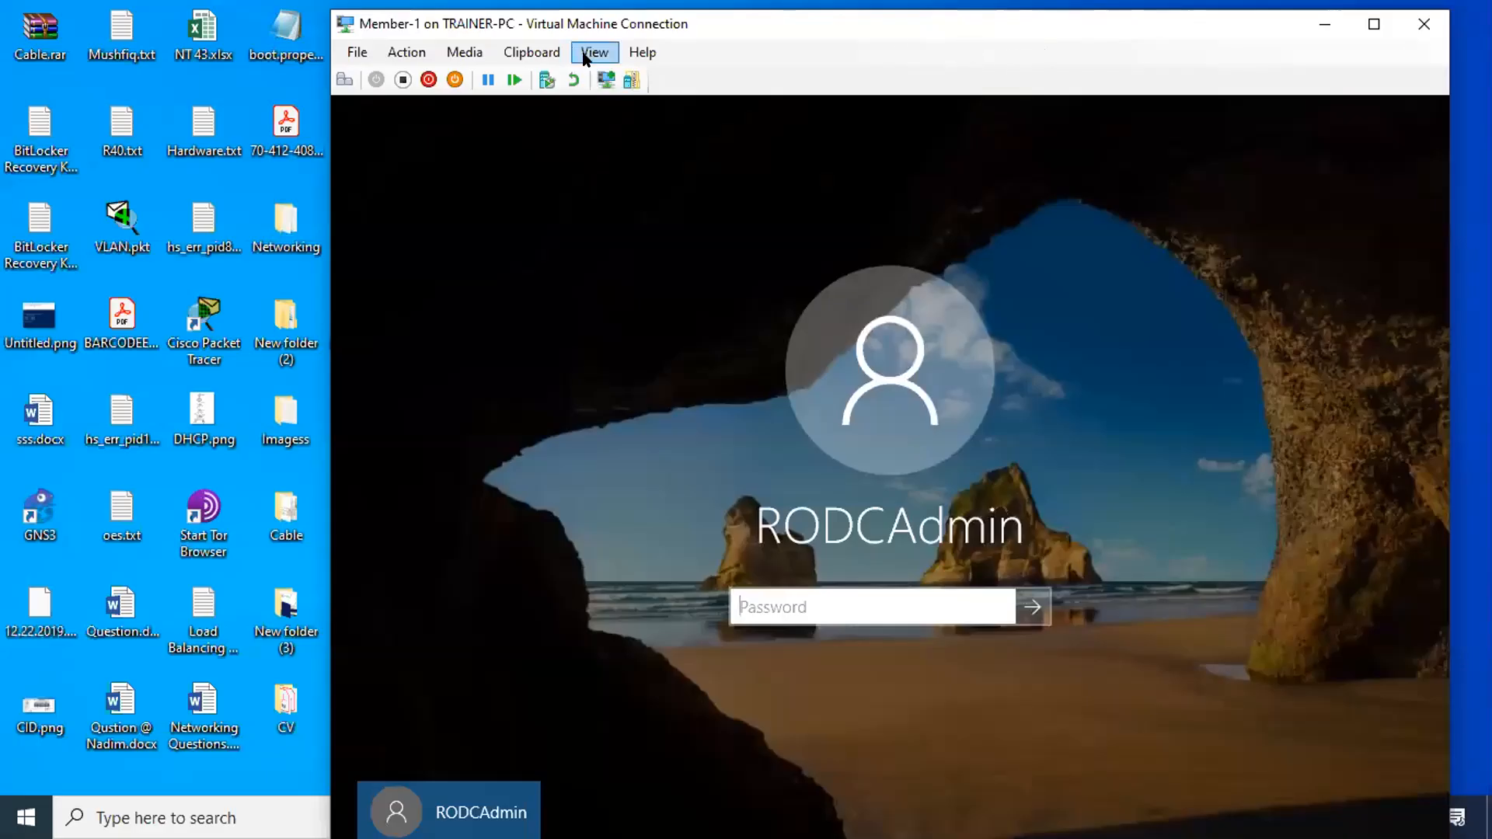
{"action": "left_click", "coordinate": [585, 50]}
{"action": "left_click", "coordinate": [625, 80]}
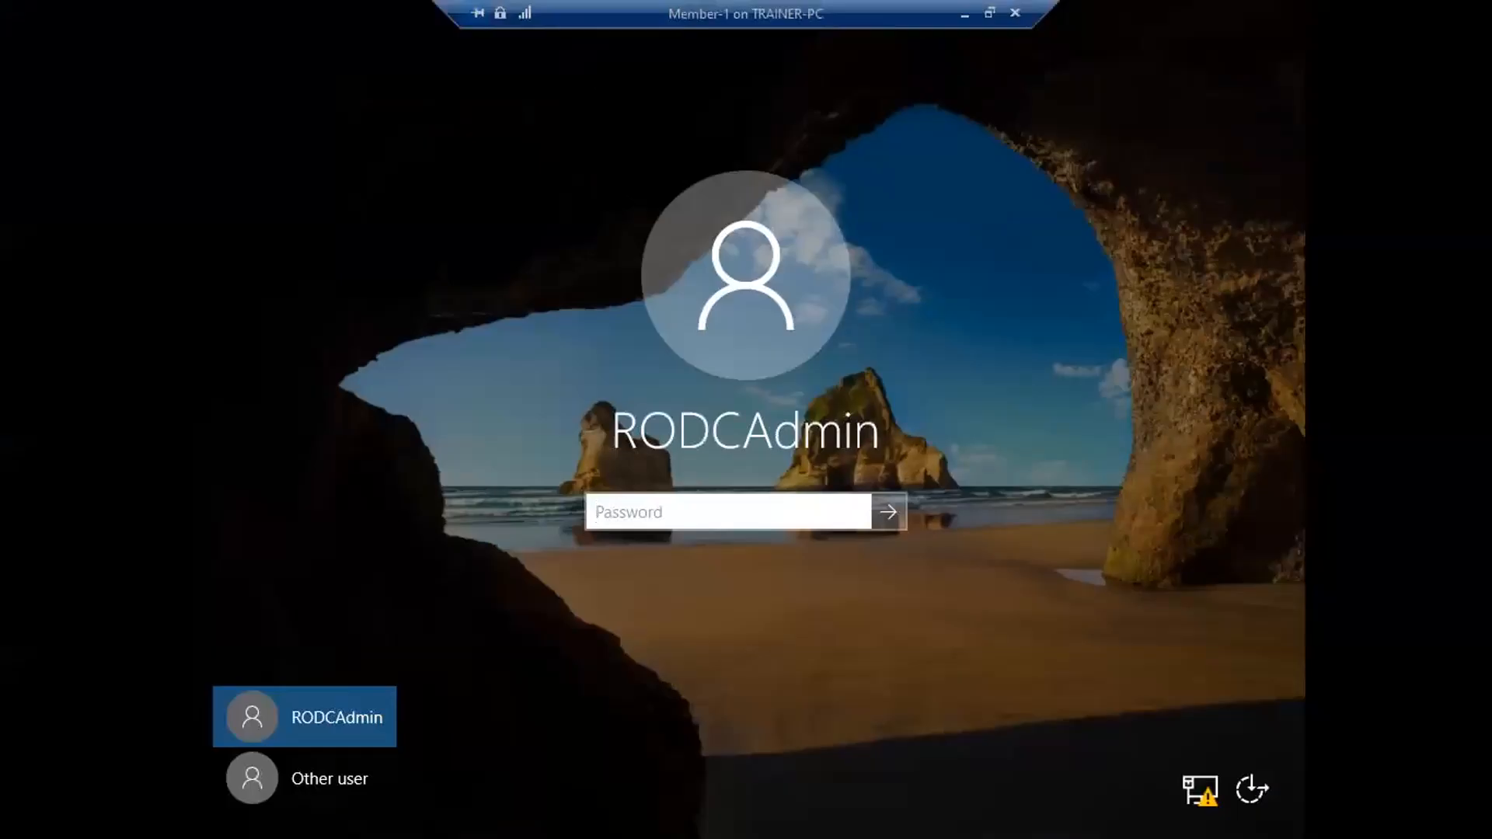
- Sign in on Member-1 as a different user, abc\u3, with its password
{"action": "left_click", "coordinate": [324, 780]}
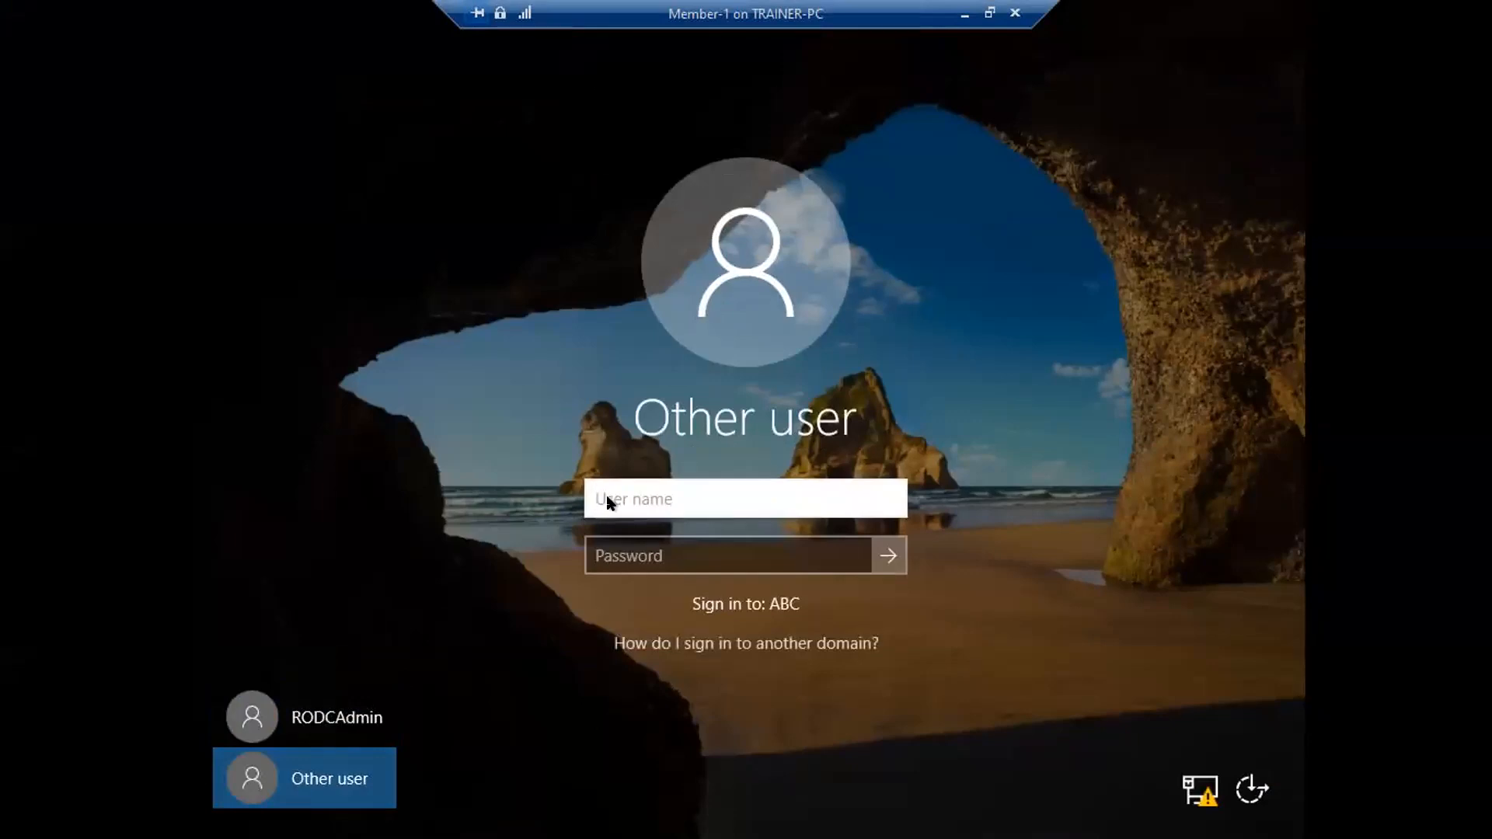
{"action": "type", "text": "abc\\u3"}
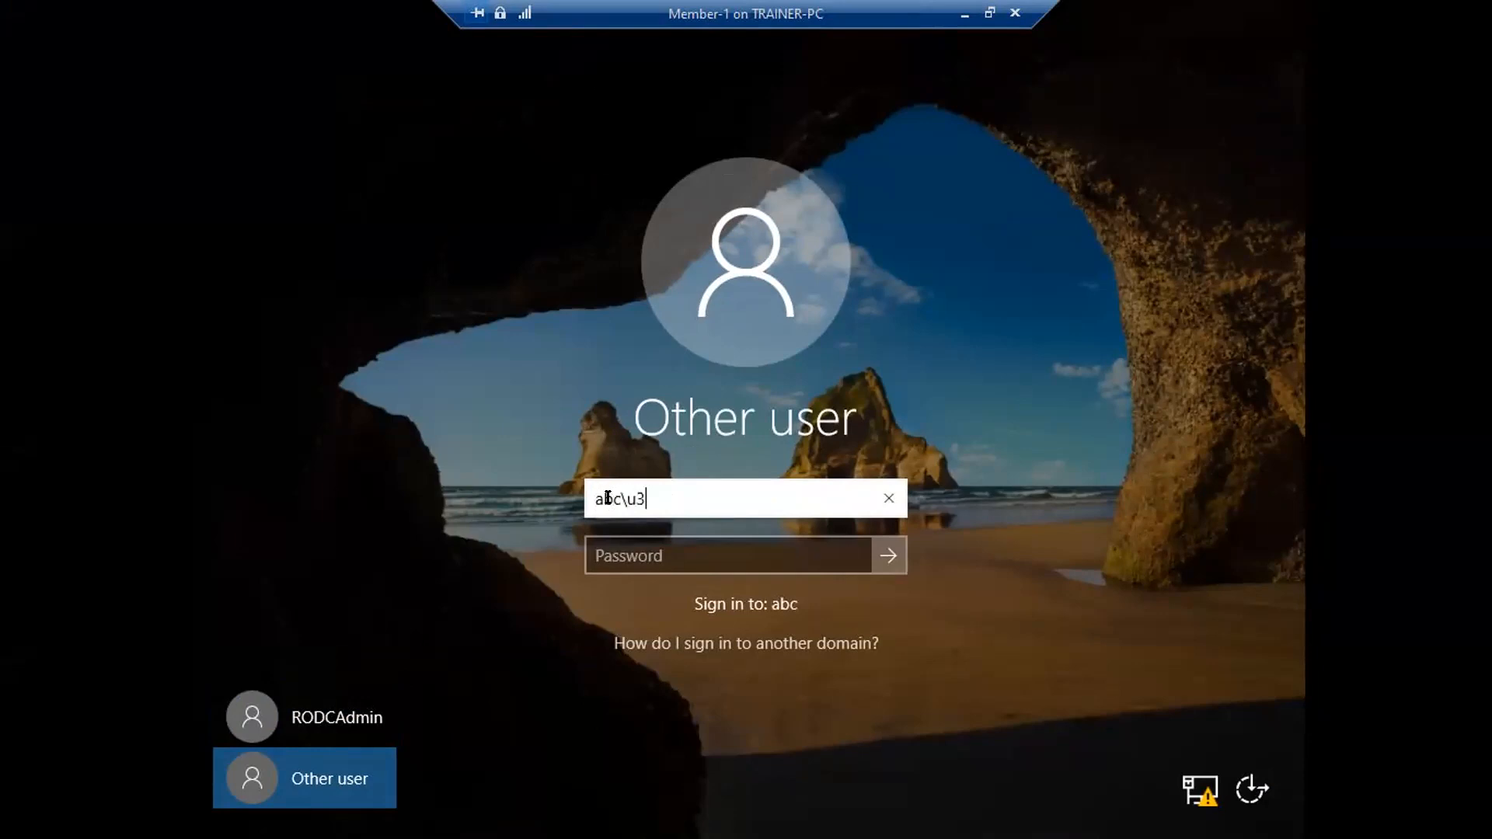
{"action": "key", "text": "Tab"}
{"action": "type", "text": "••••••"}
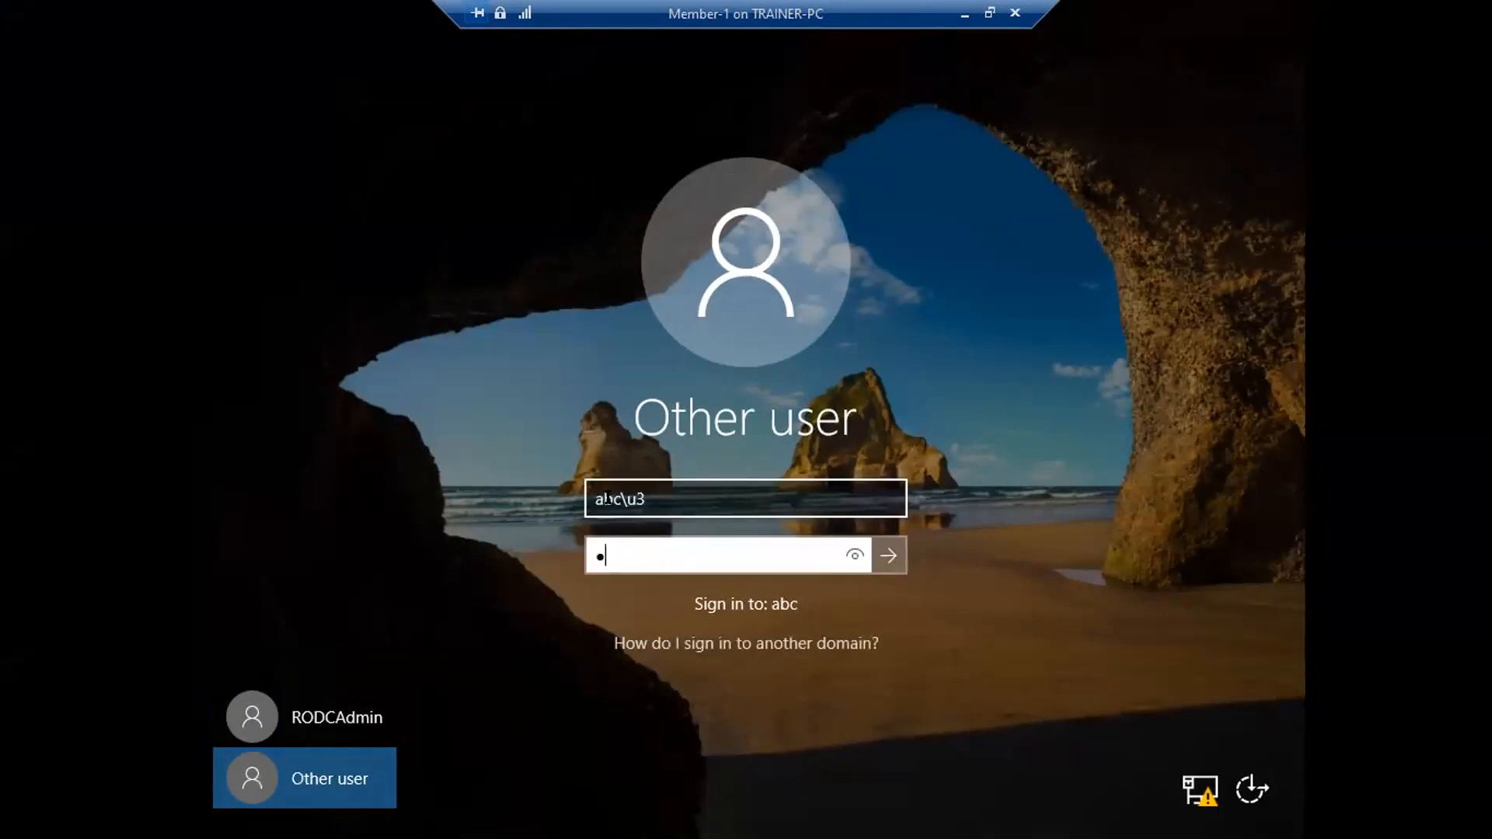
{"action": "type", "text": "••"}
{"action": "key", "text": "Return"}
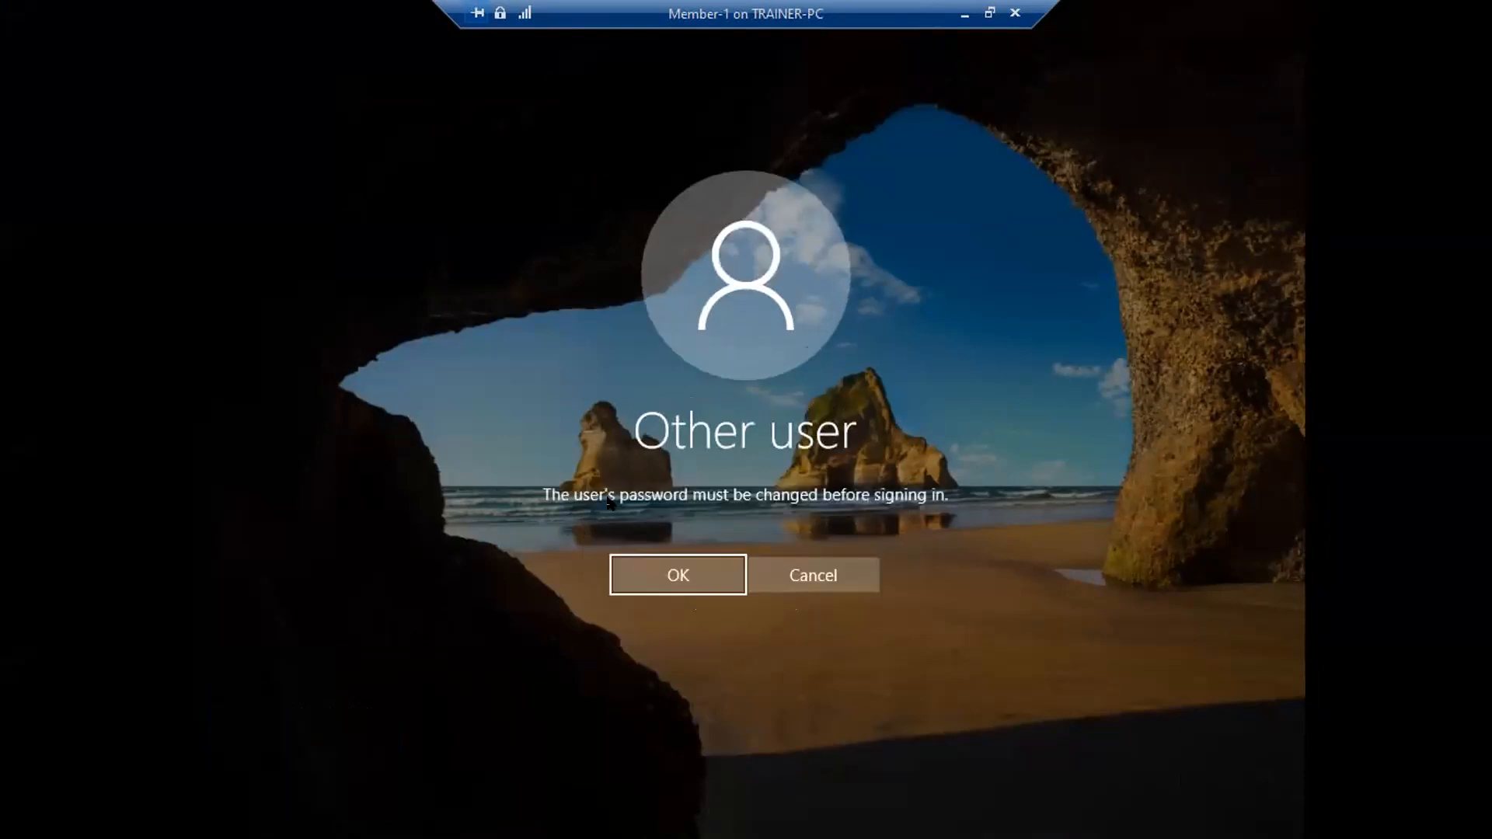
- Set and confirm a new password for User Three at the forced-change prompt
{"action": "left_click", "coordinate": [658, 575]}
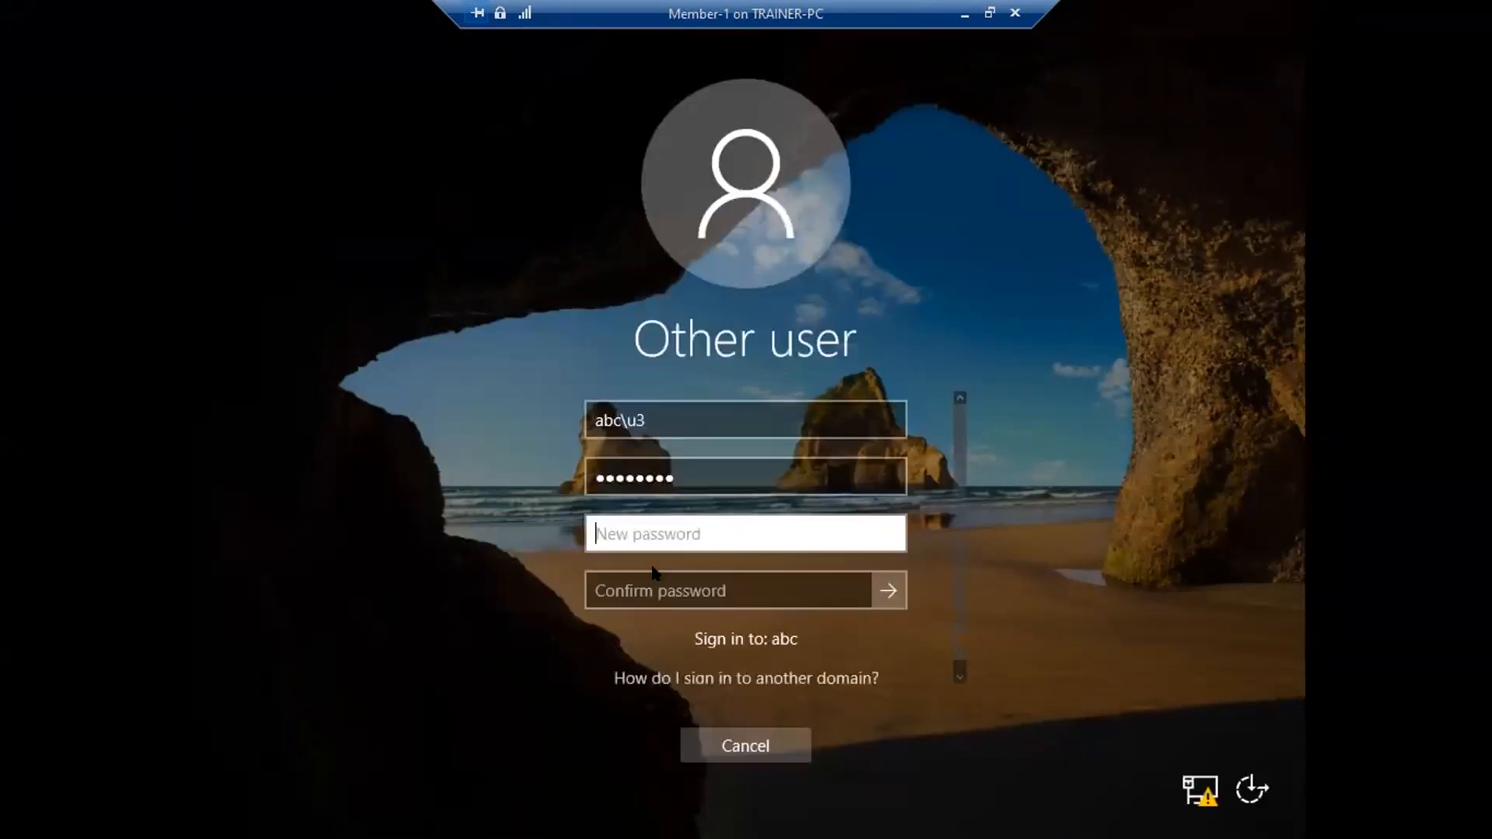
{"action": "type", "text": "••••••"}
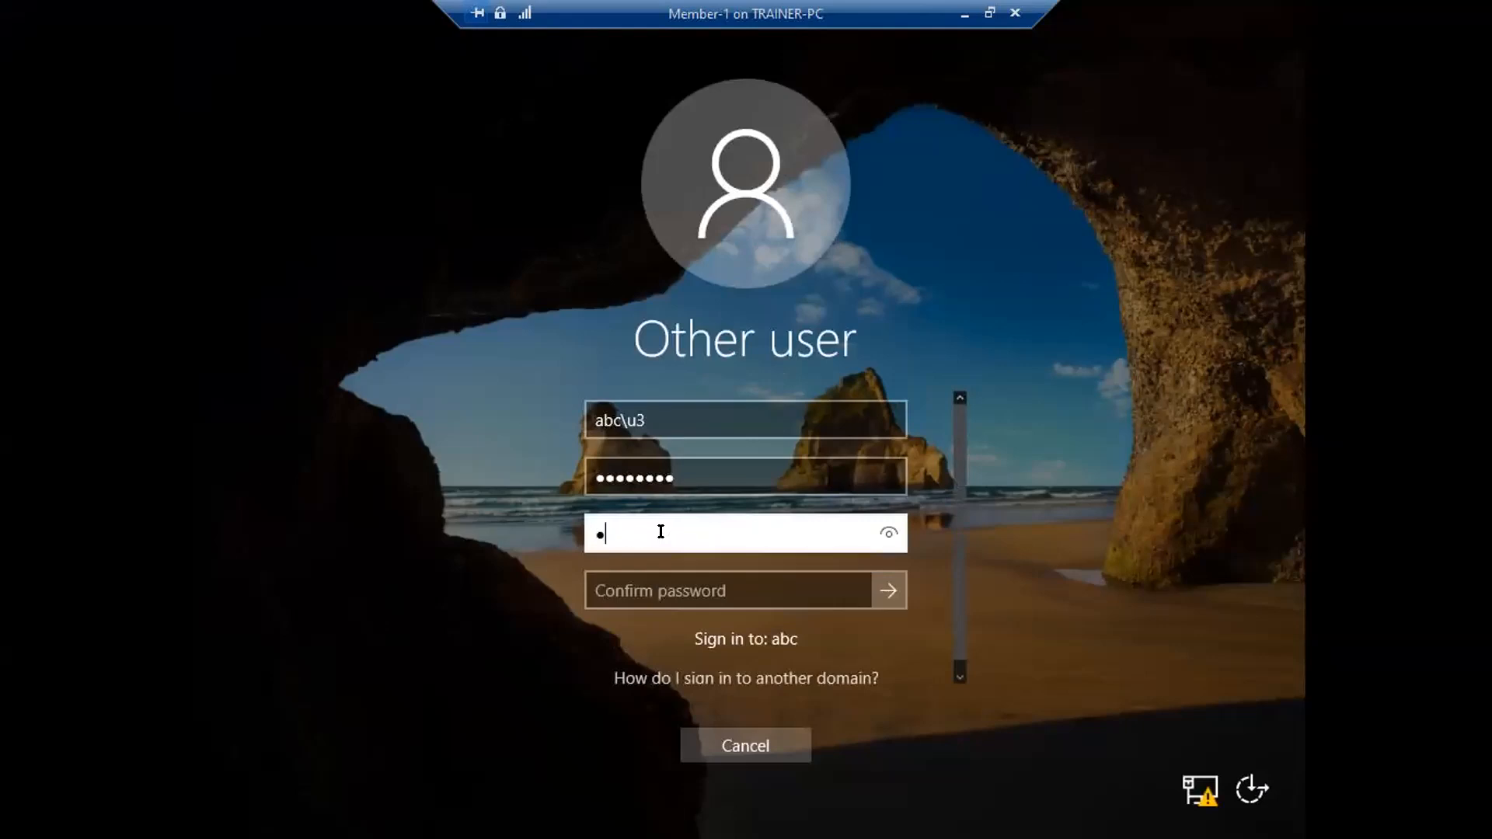
{"action": "type", "text": "•••"}
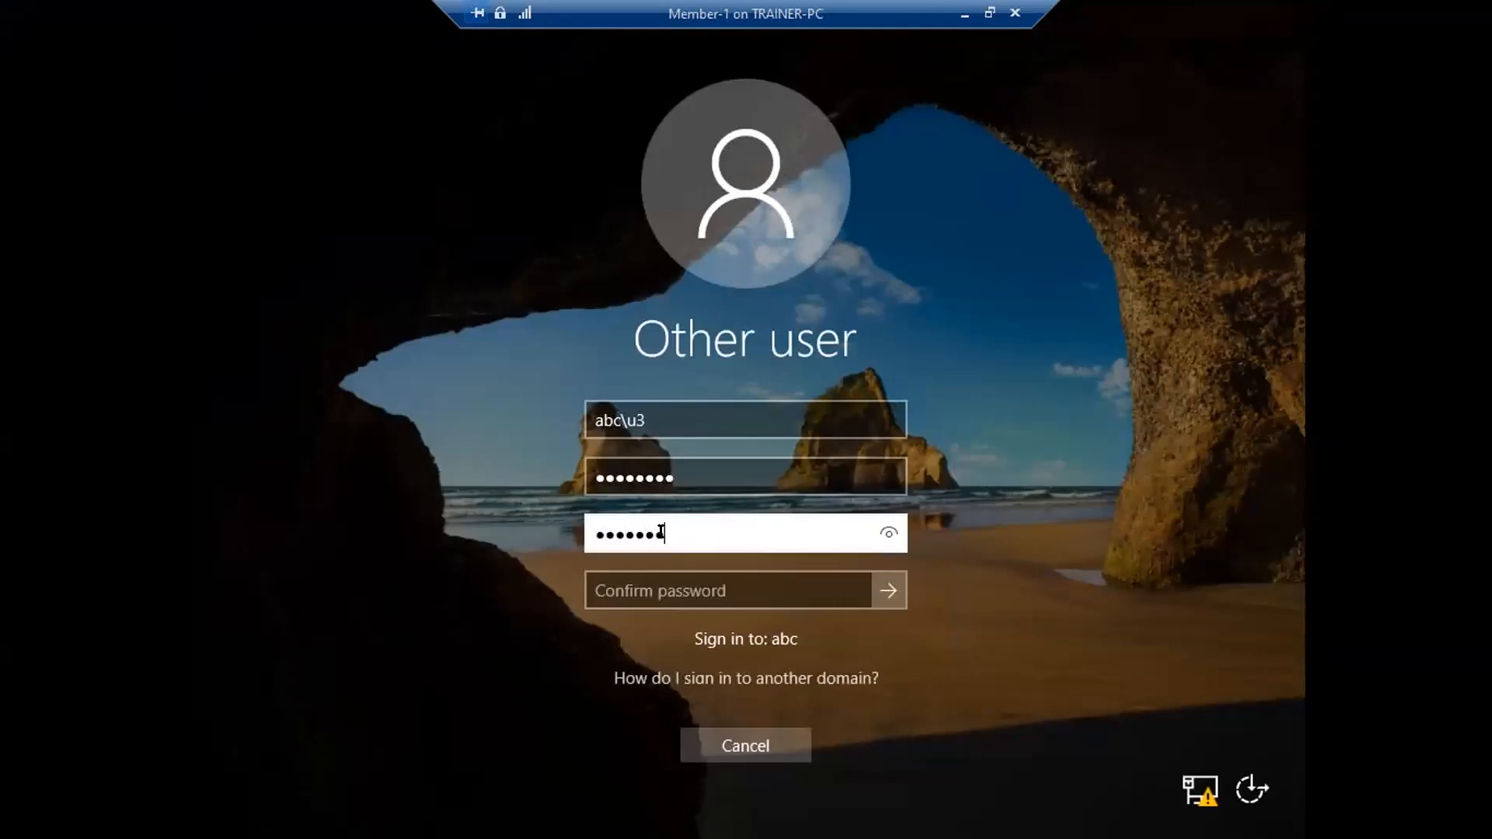
{"action": "key", "text": "Tab"}
{"action": "type", "text": "•••••••••"}
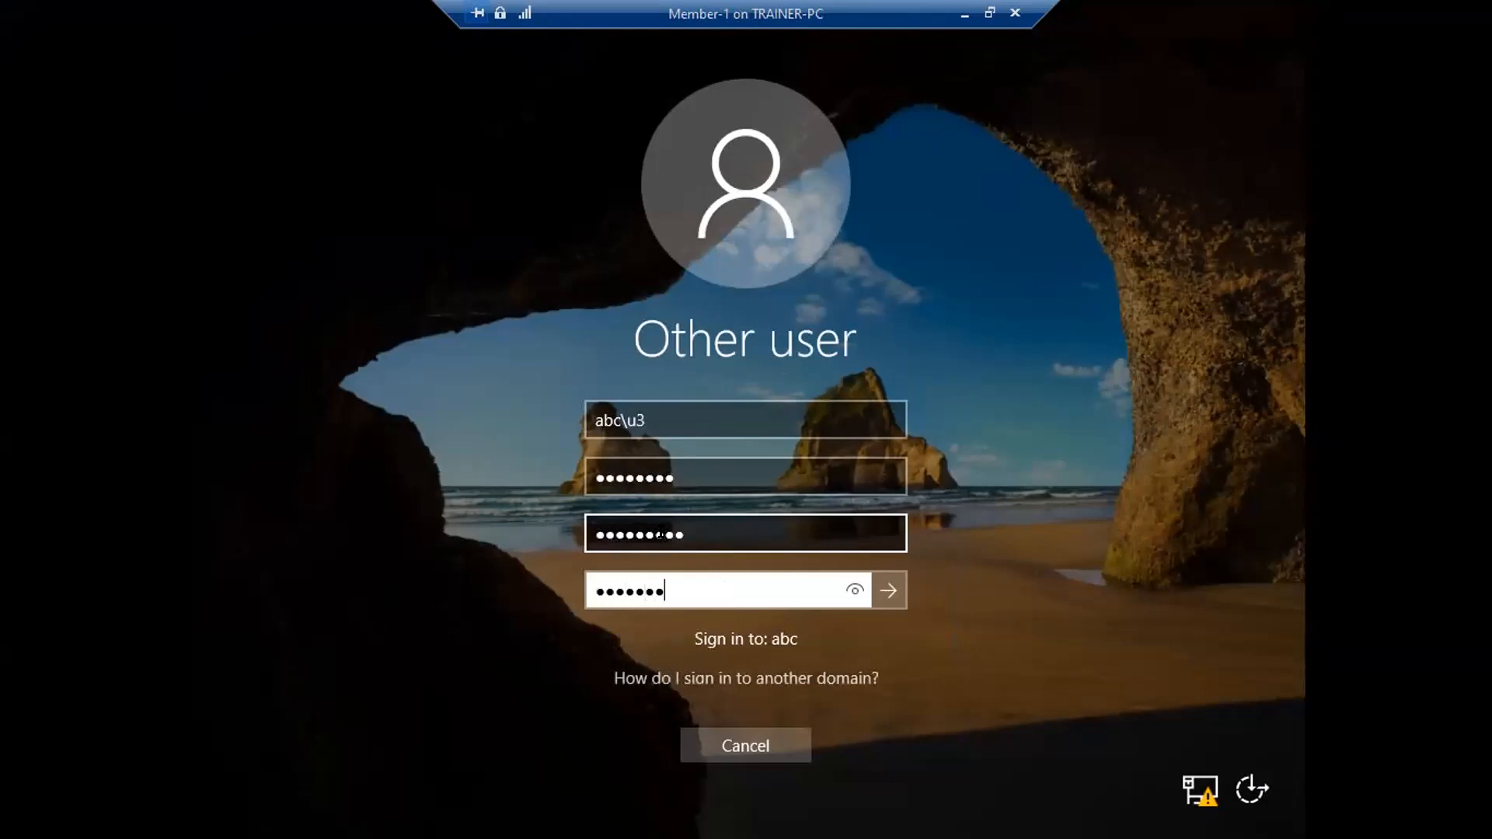
{"action": "key", "text": "Return"}
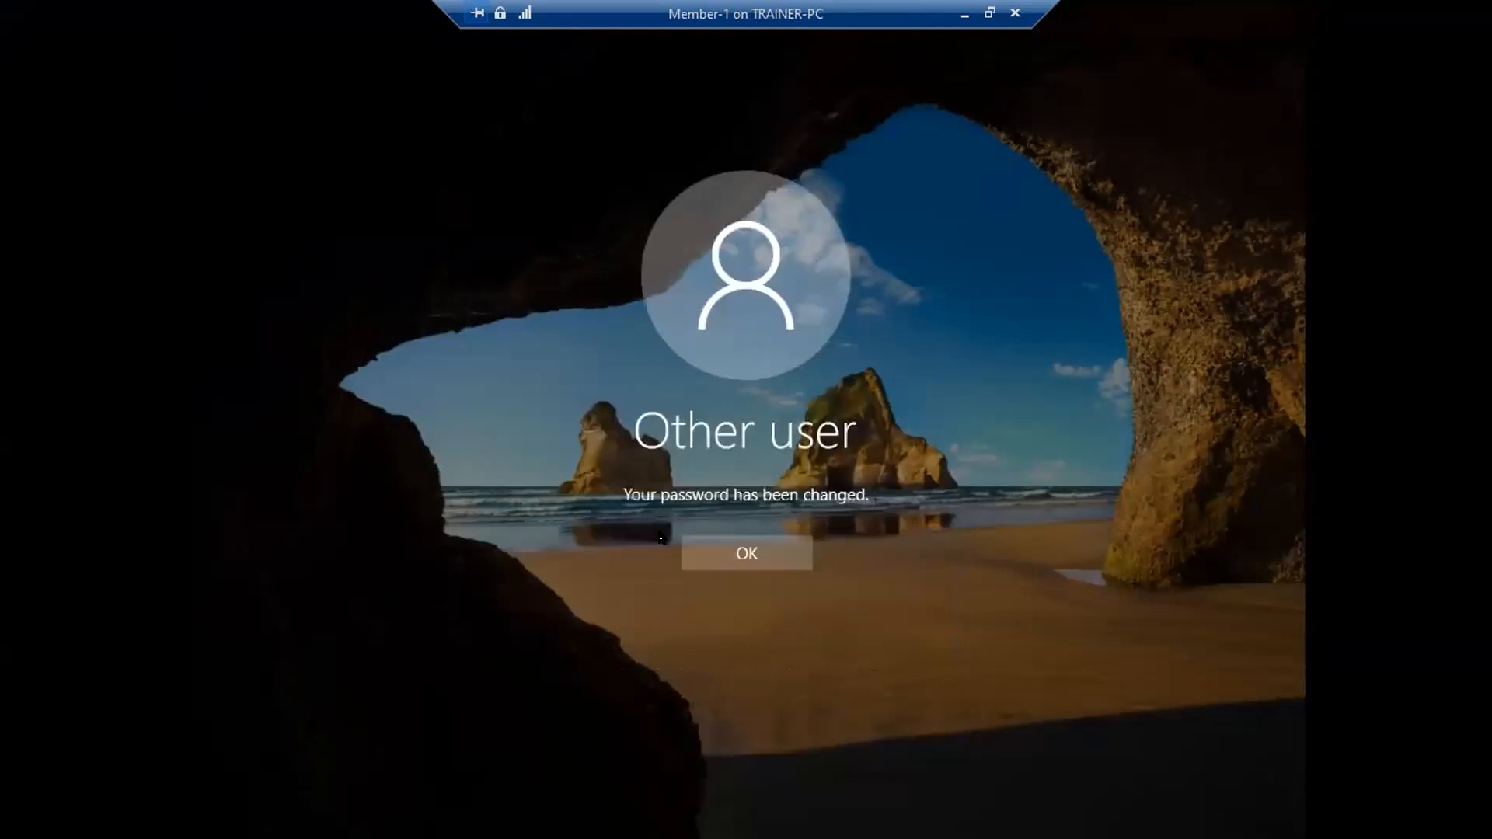
{"action": "left_click", "coordinate": [740, 549]}
{"action": "left_click", "coordinate": [742, 490]}
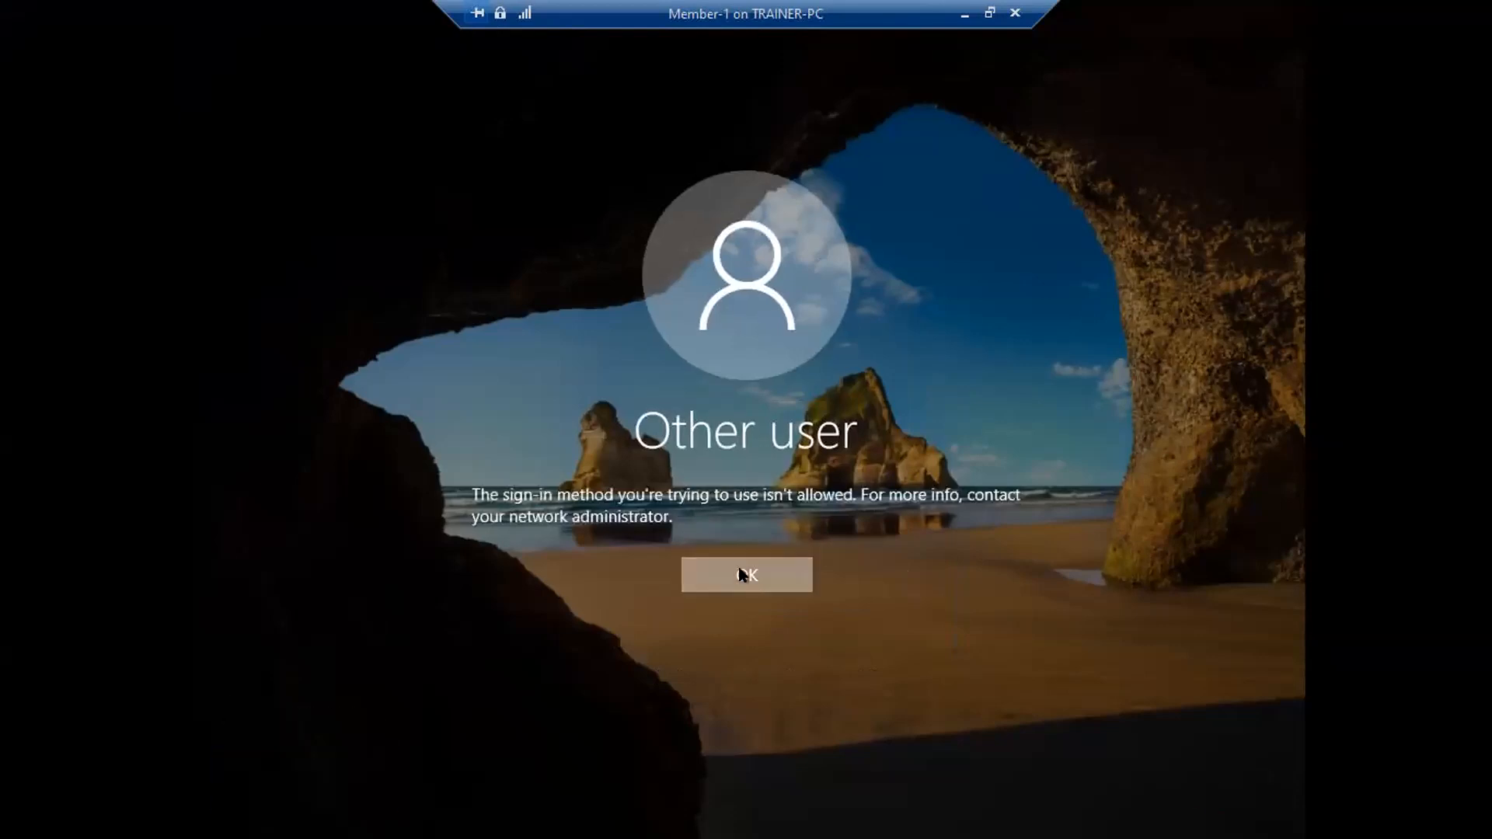
{"action": "left_click", "coordinate": [740, 571]}
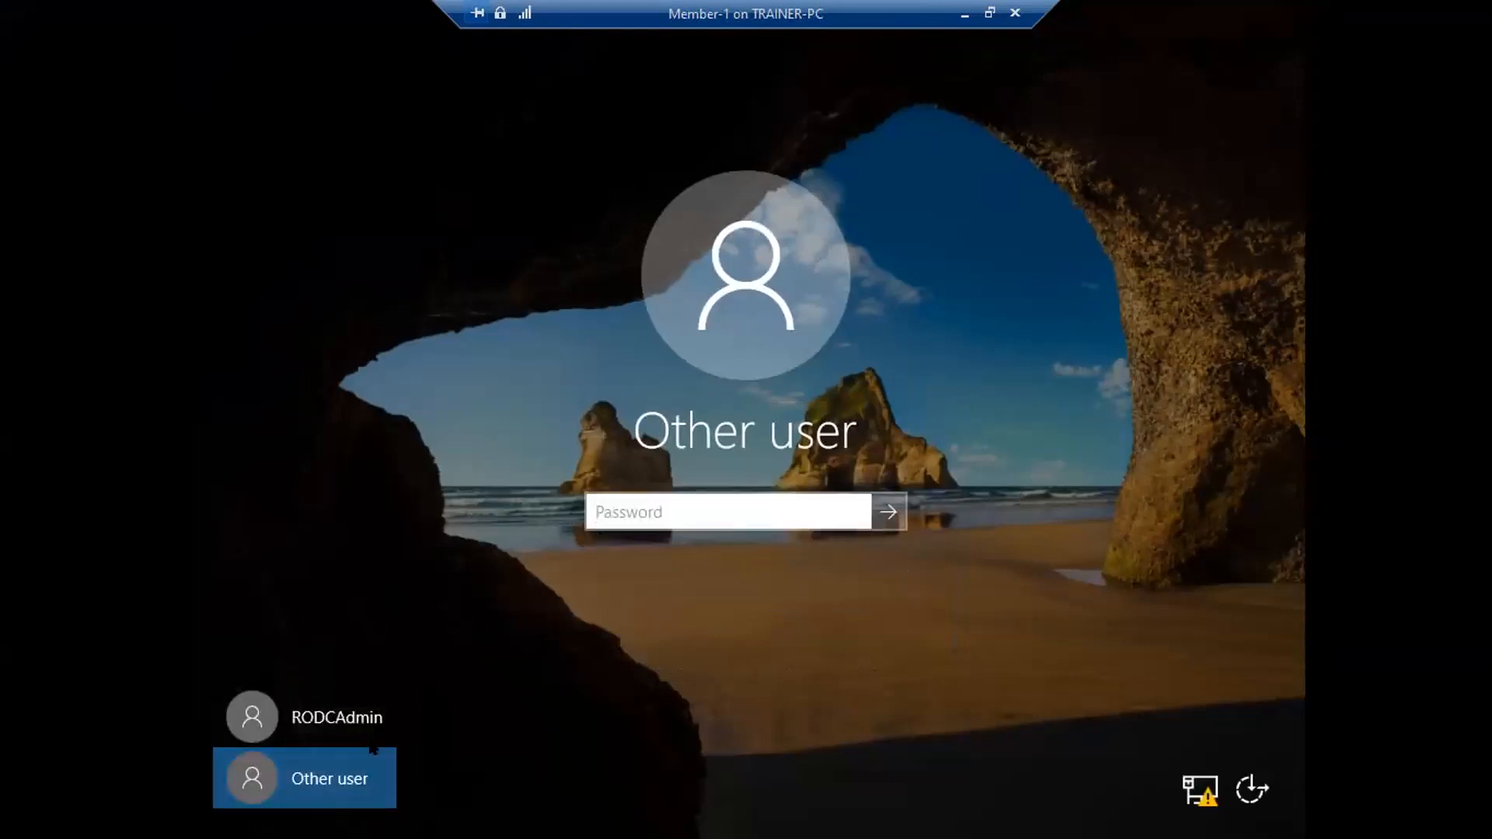
- Retry the sign-in, dismiss the not-allowed error, leave full screen and turn off Member-1
{"action": "left_click", "coordinate": [340, 786]}
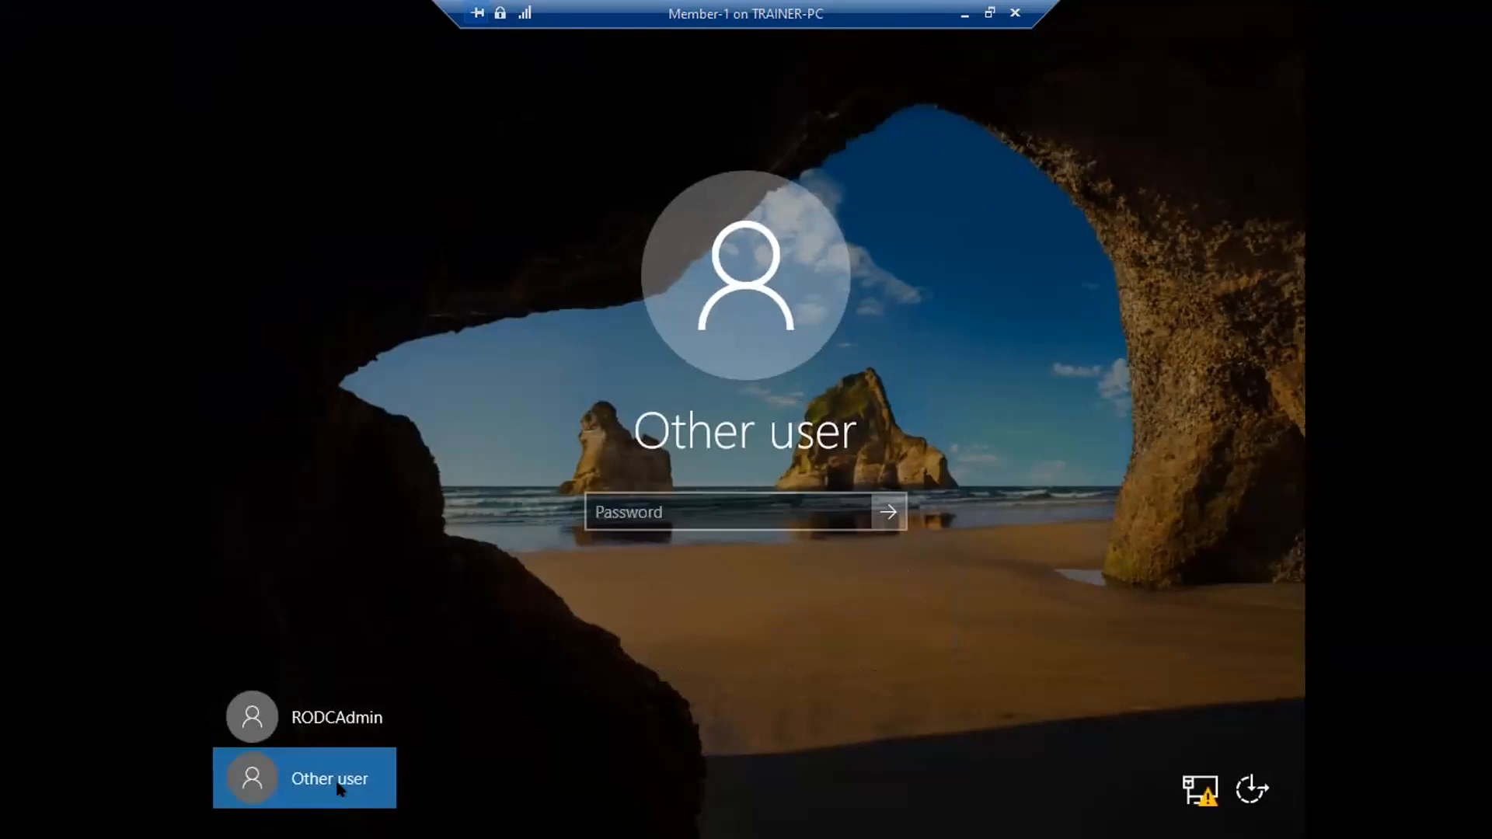
{"action": "left_click", "coordinate": [618, 514]}
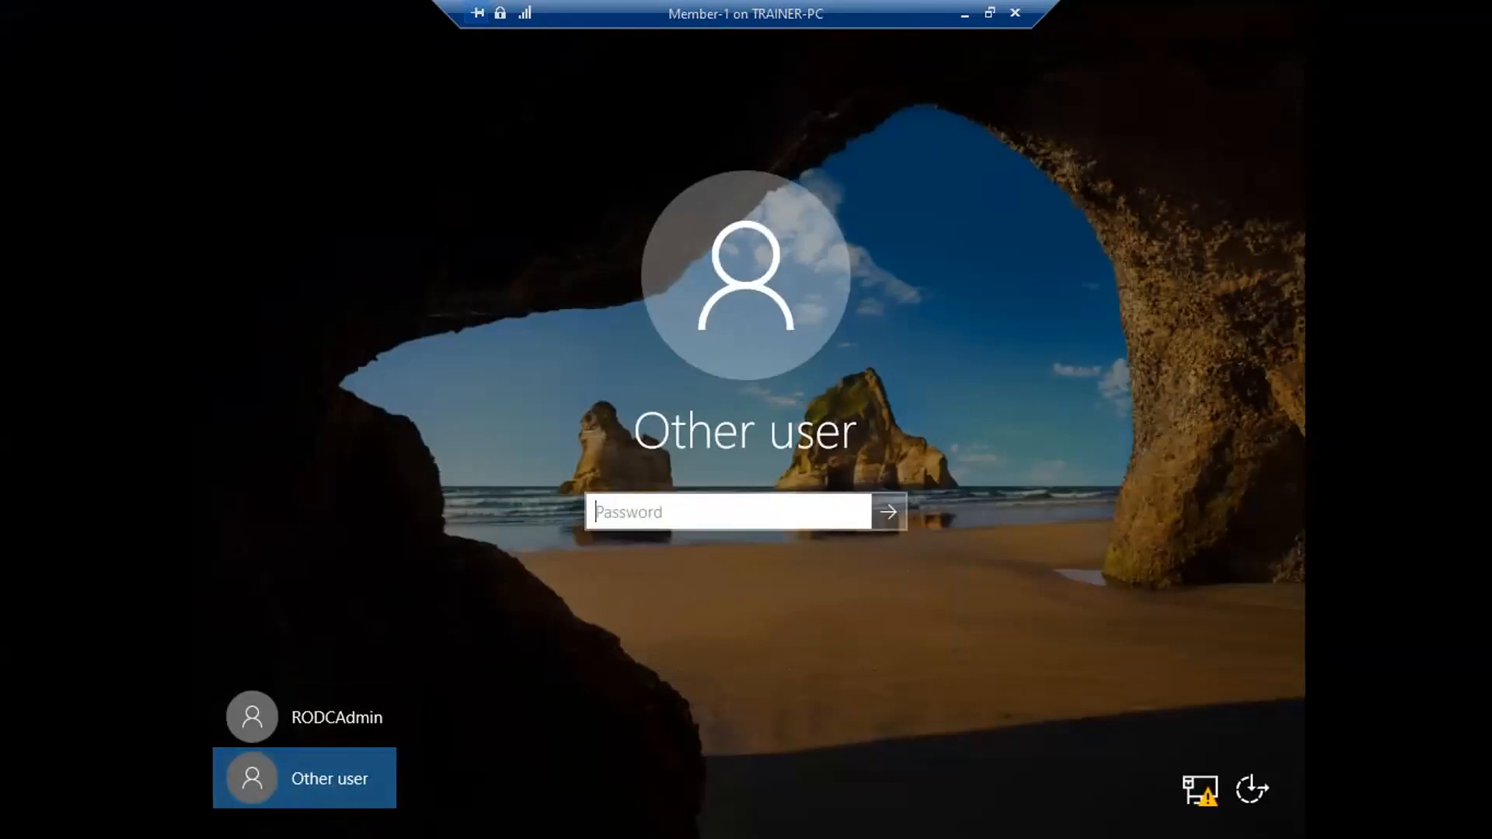
{"action": "left_click", "coordinate": [989, 12]}
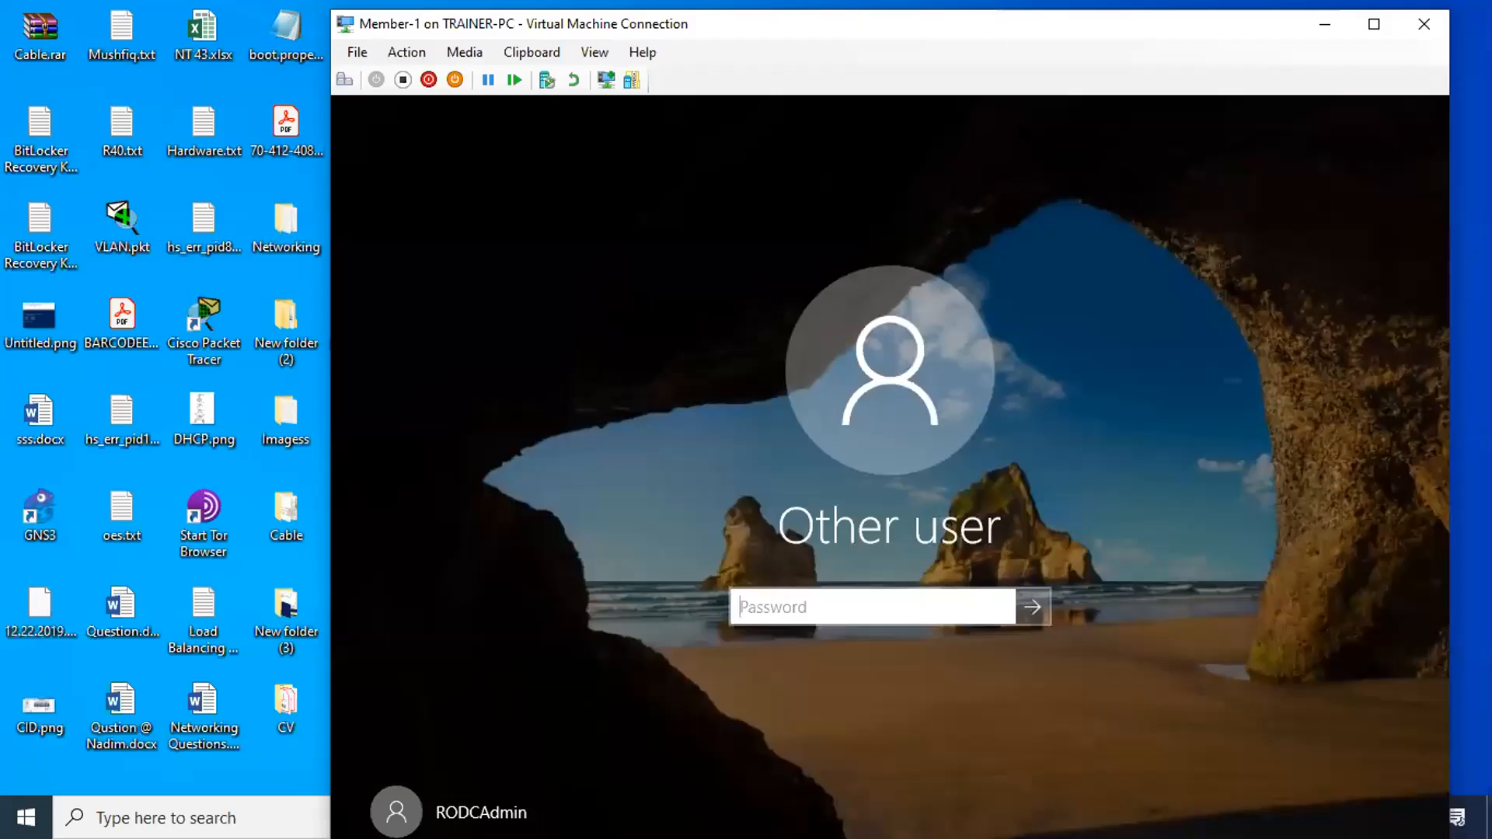
{"action": "left_click", "coordinate": [594, 52]}
{"action": "left_click", "coordinate": [602, 73]}
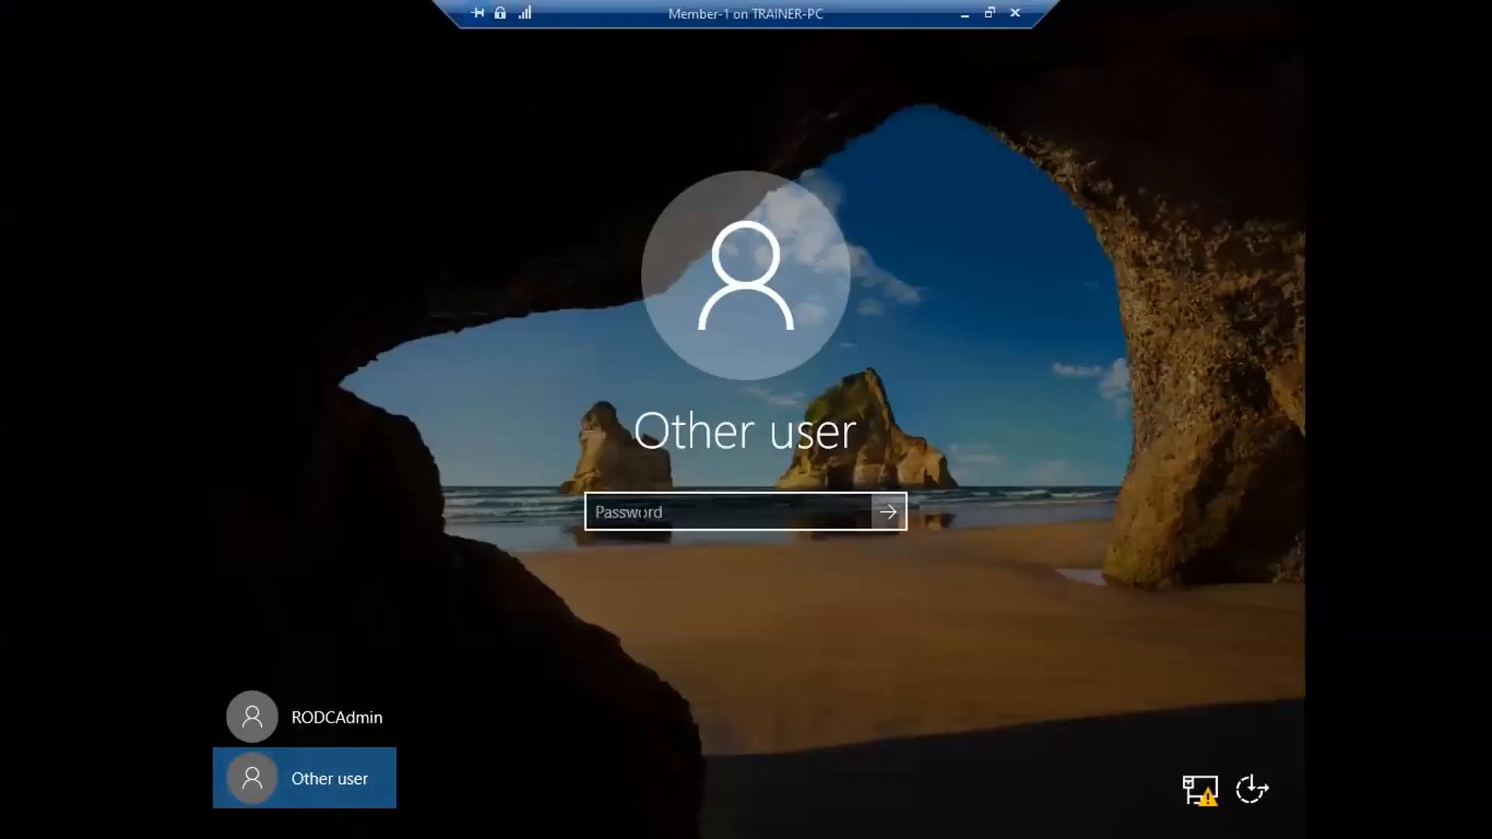
{"action": "left_click", "coordinate": [639, 514]}
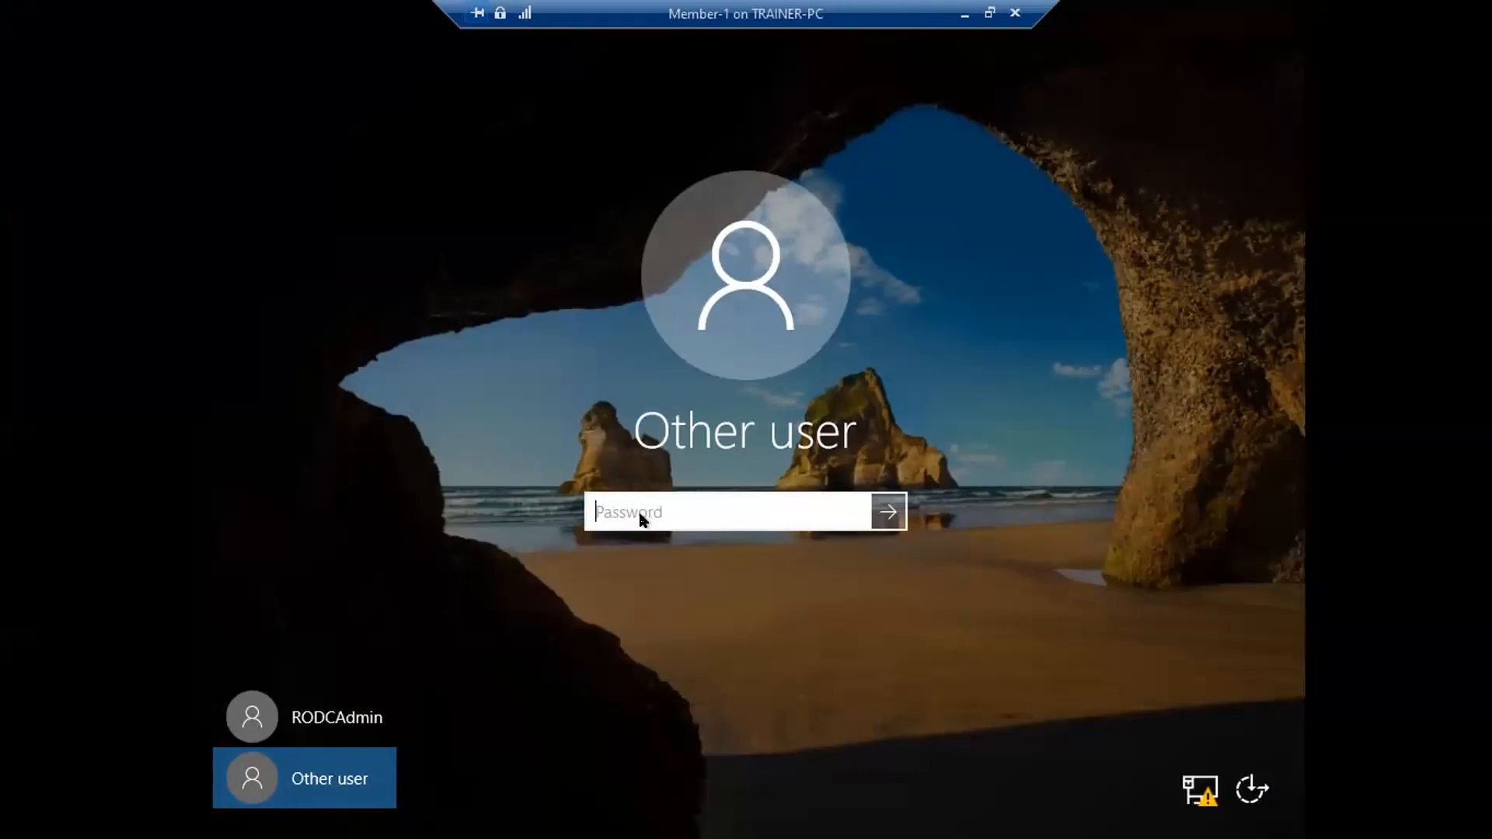
{"action": "type", "text": "•••••••••"}
{"action": "key", "text": "Return"}
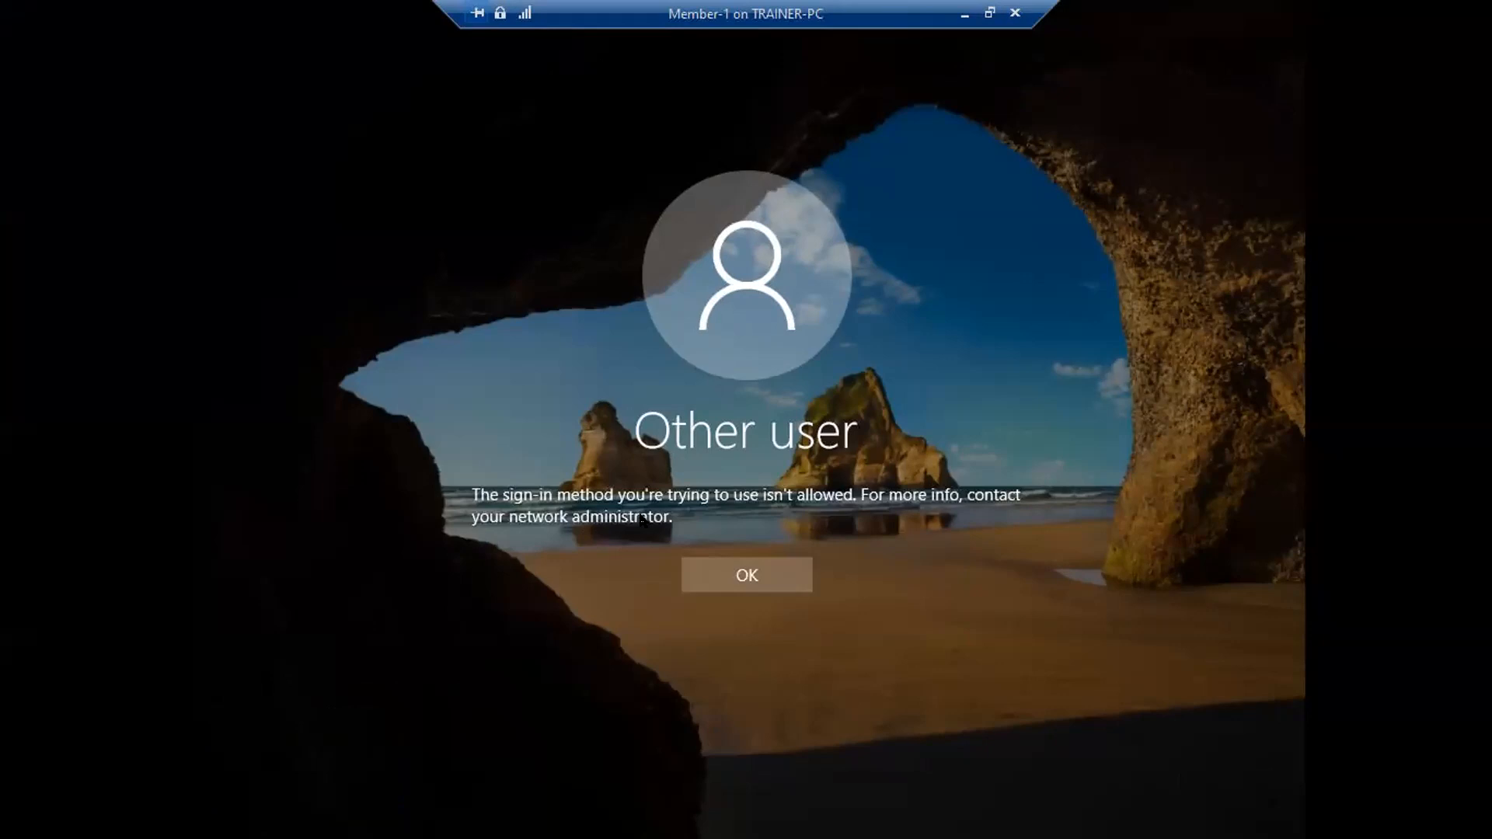
{"action": "left_click", "coordinate": [744, 573]}
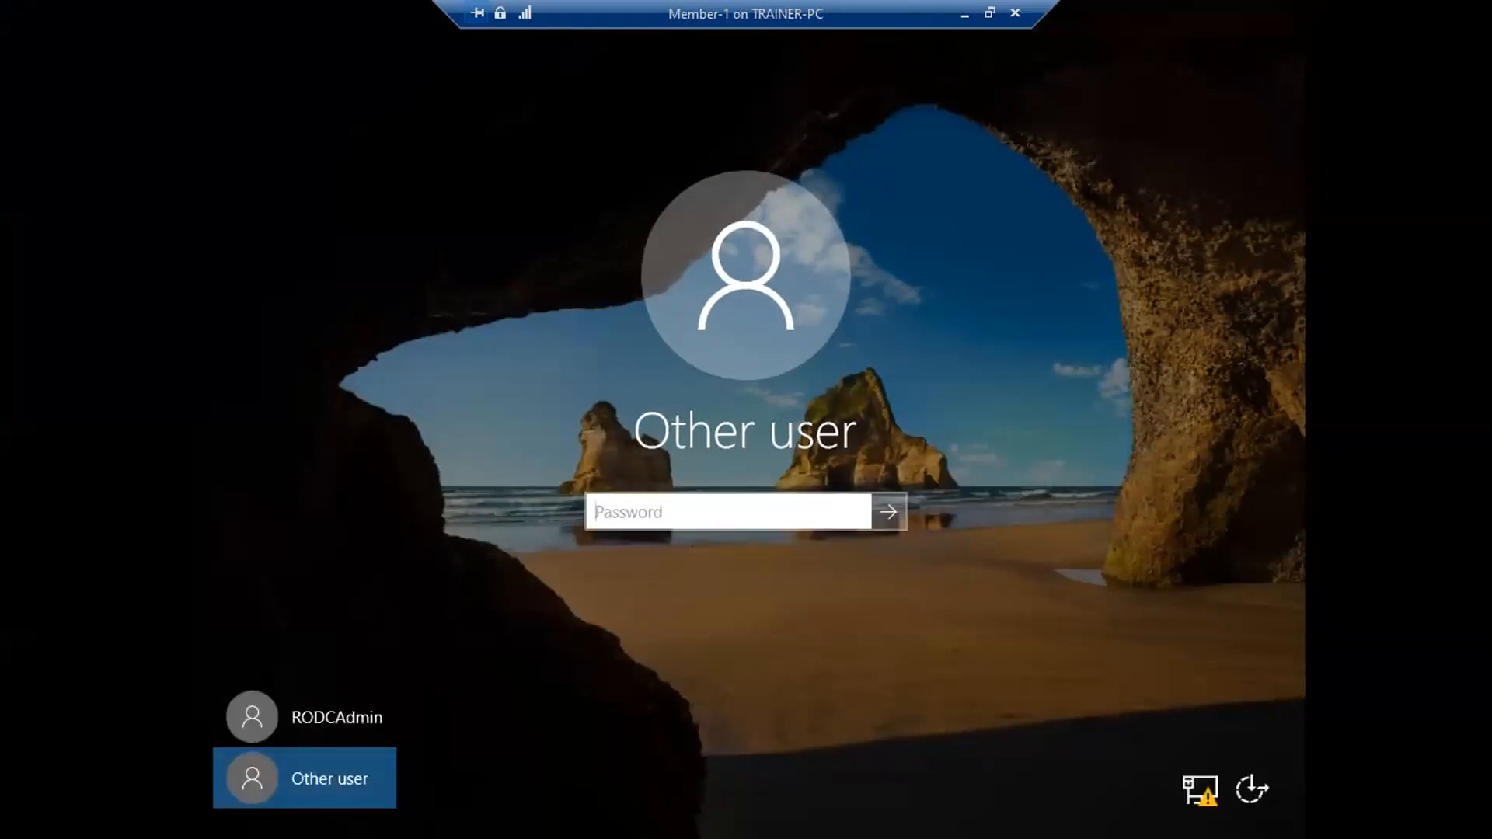
{"action": "left_click", "coordinate": [990, 13]}
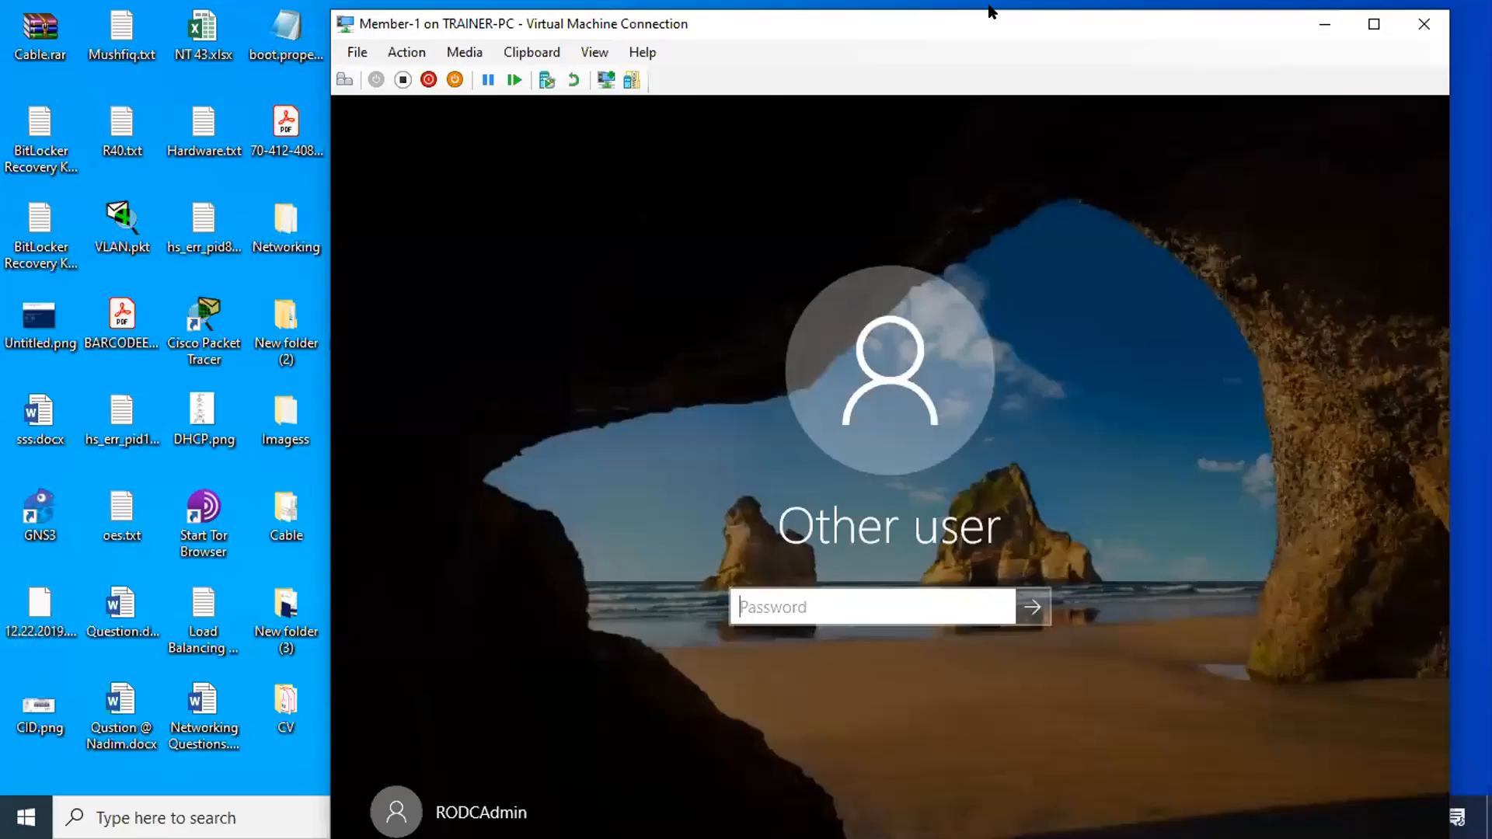
{"action": "left_click", "coordinate": [402, 79]}
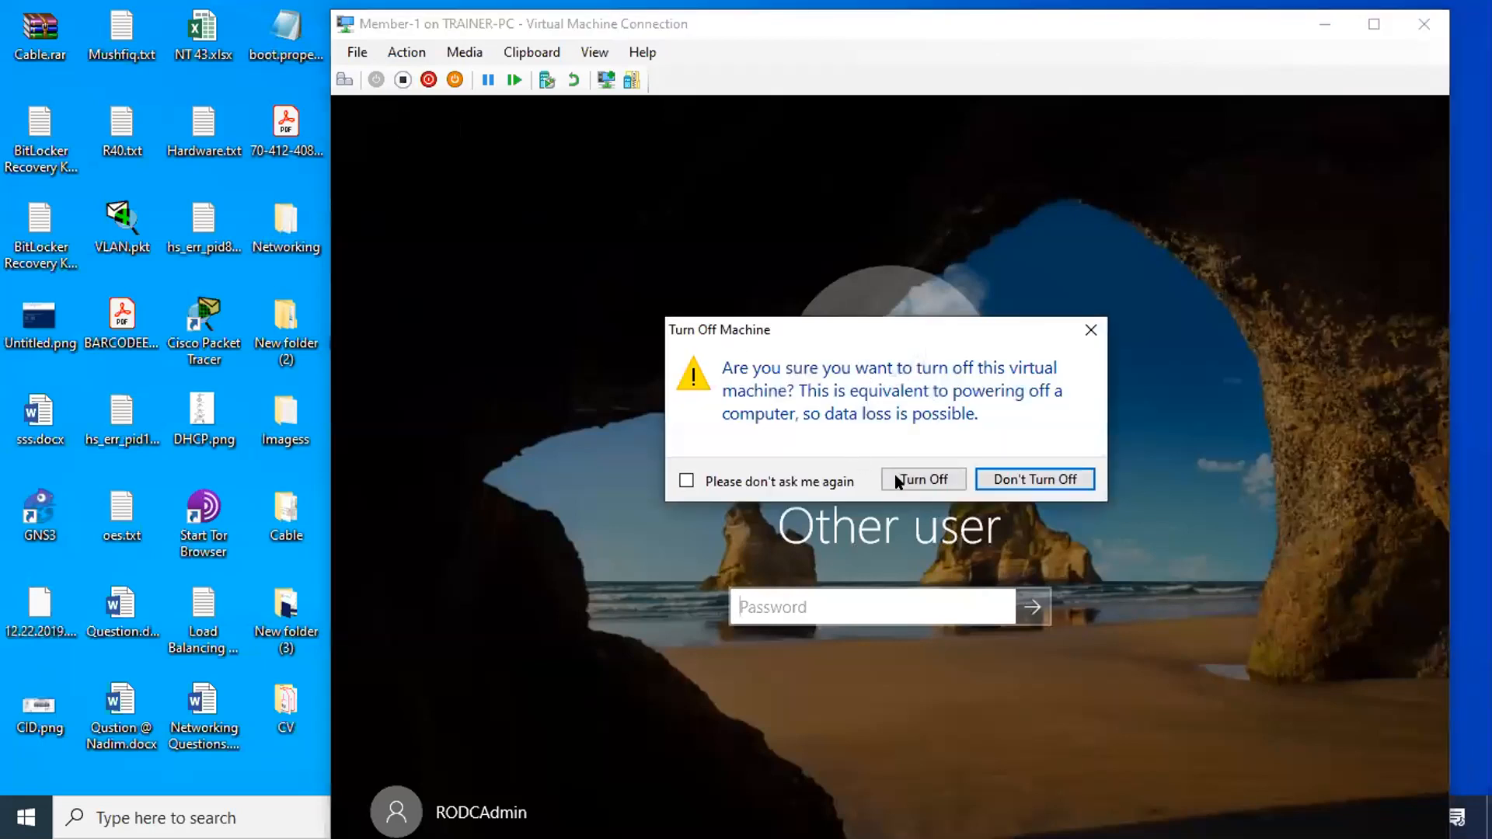
- Confirm turning off Member-1, start it again, then switch to the Main-DC session
{"action": "left_click", "coordinate": [894, 475]}
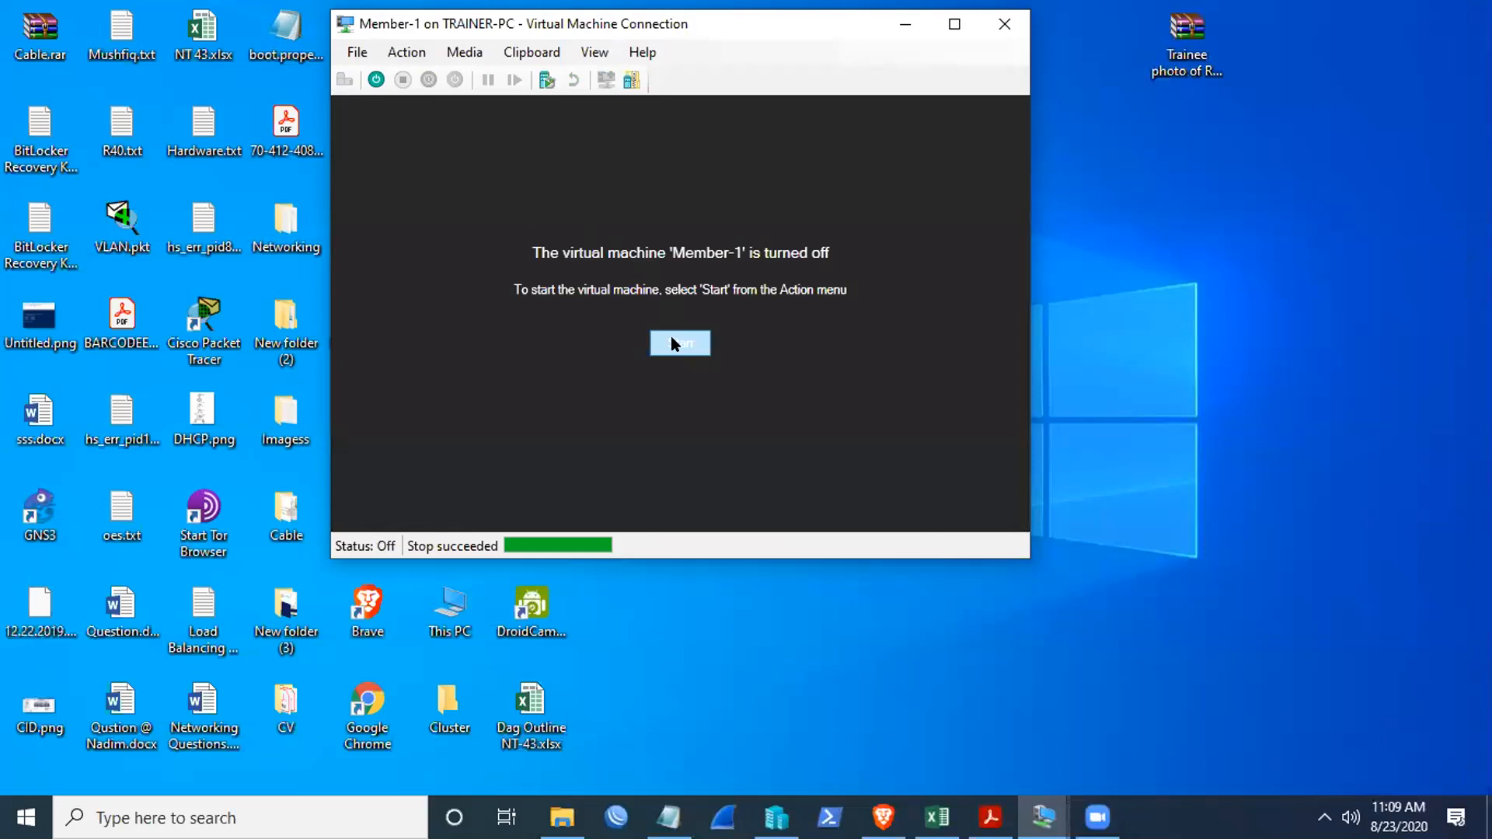
{"action": "left_click", "coordinate": [681, 344]}
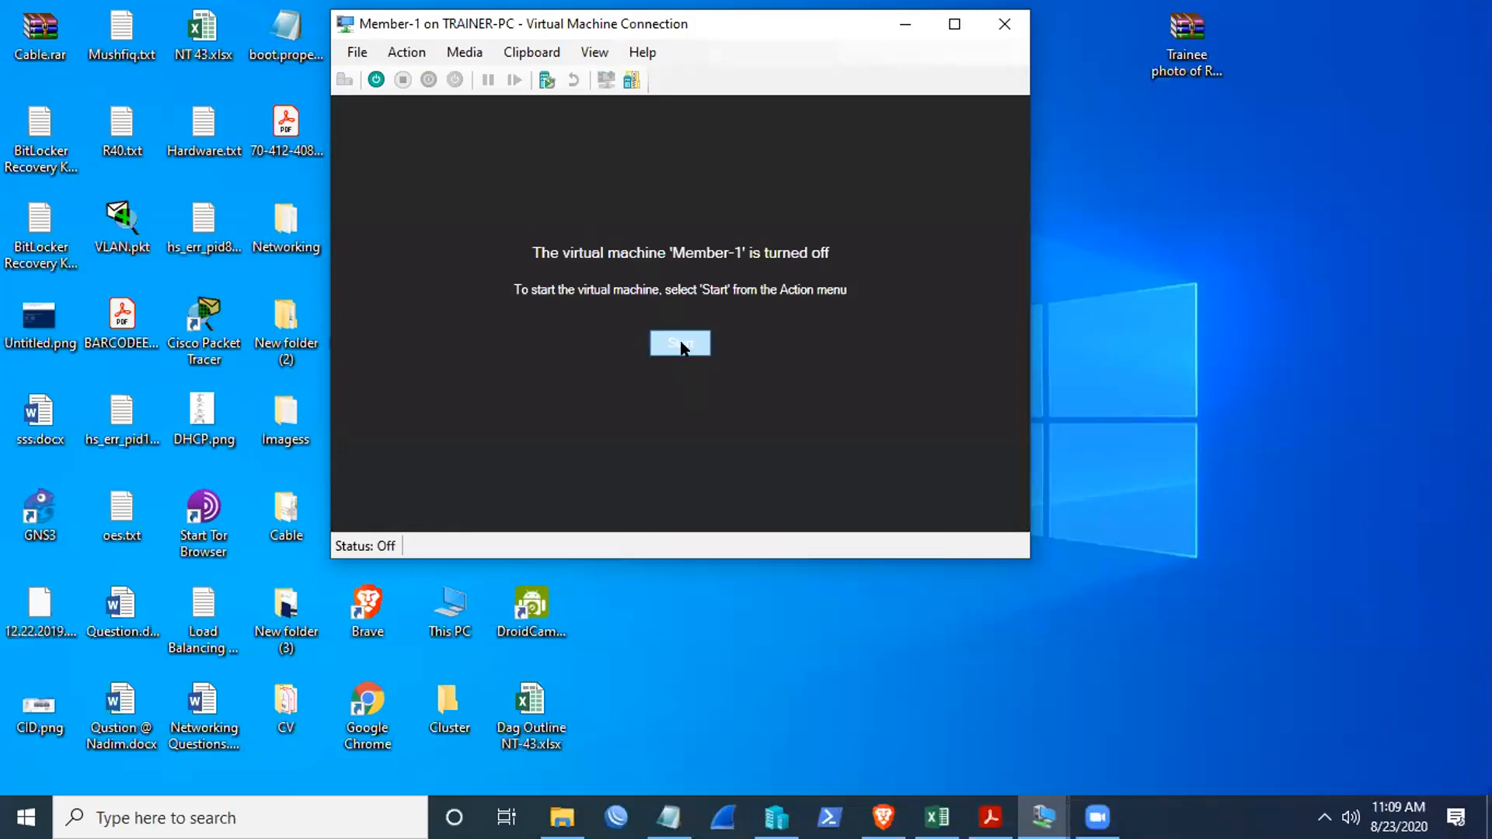
{"action": "left_click", "coordinate": [905, 24]}
{"action": "mouse_move", "coordinate": [1044, 817]}
{"action": "left_click", "coordinate": [963, 690]}
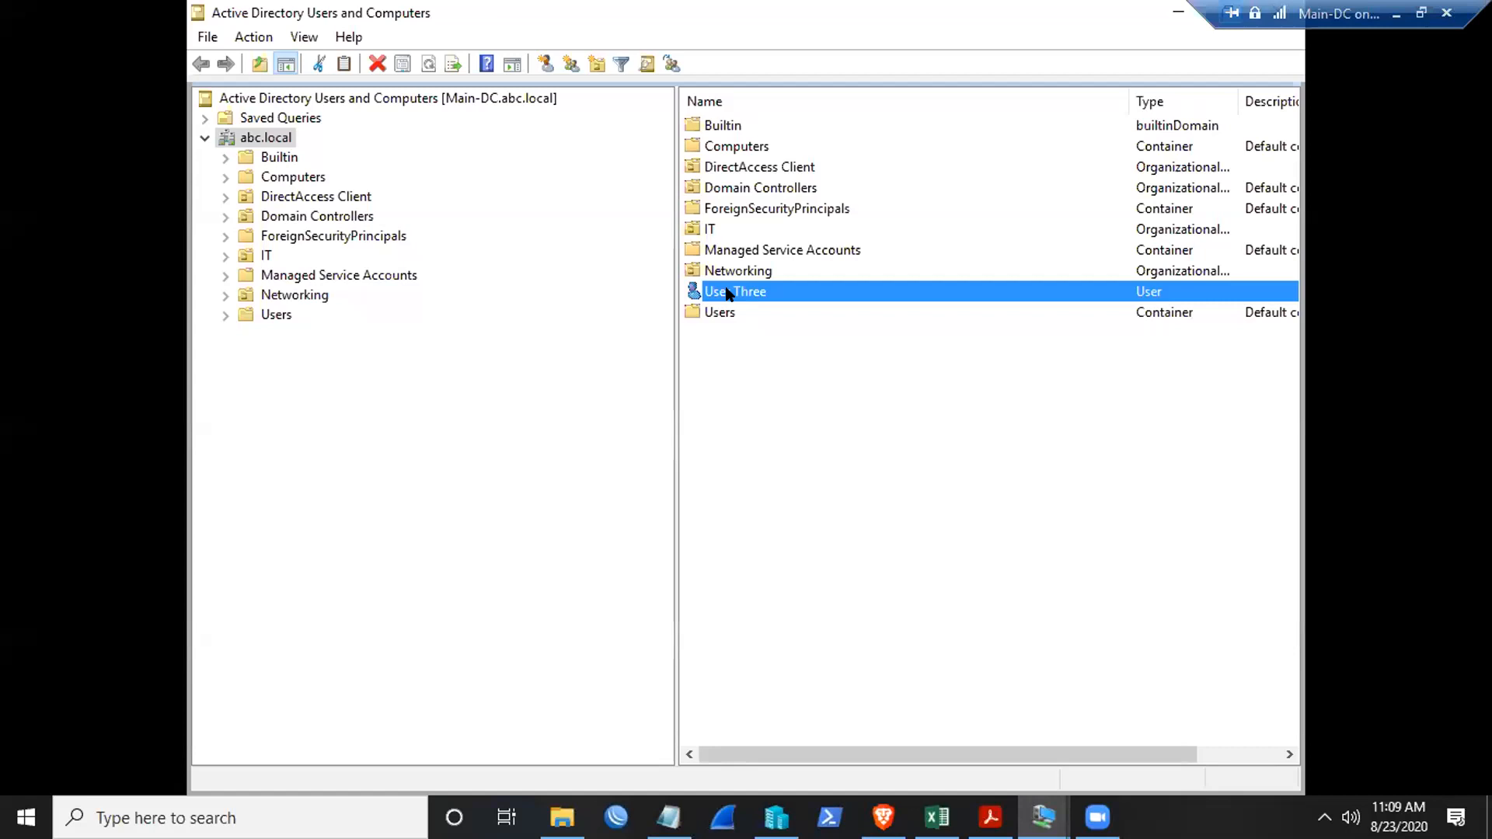
- Browse the Users and Networking containers, looking over Domain Admins and other groups
{"action": "left_click", "coordinate": [260, 309]}
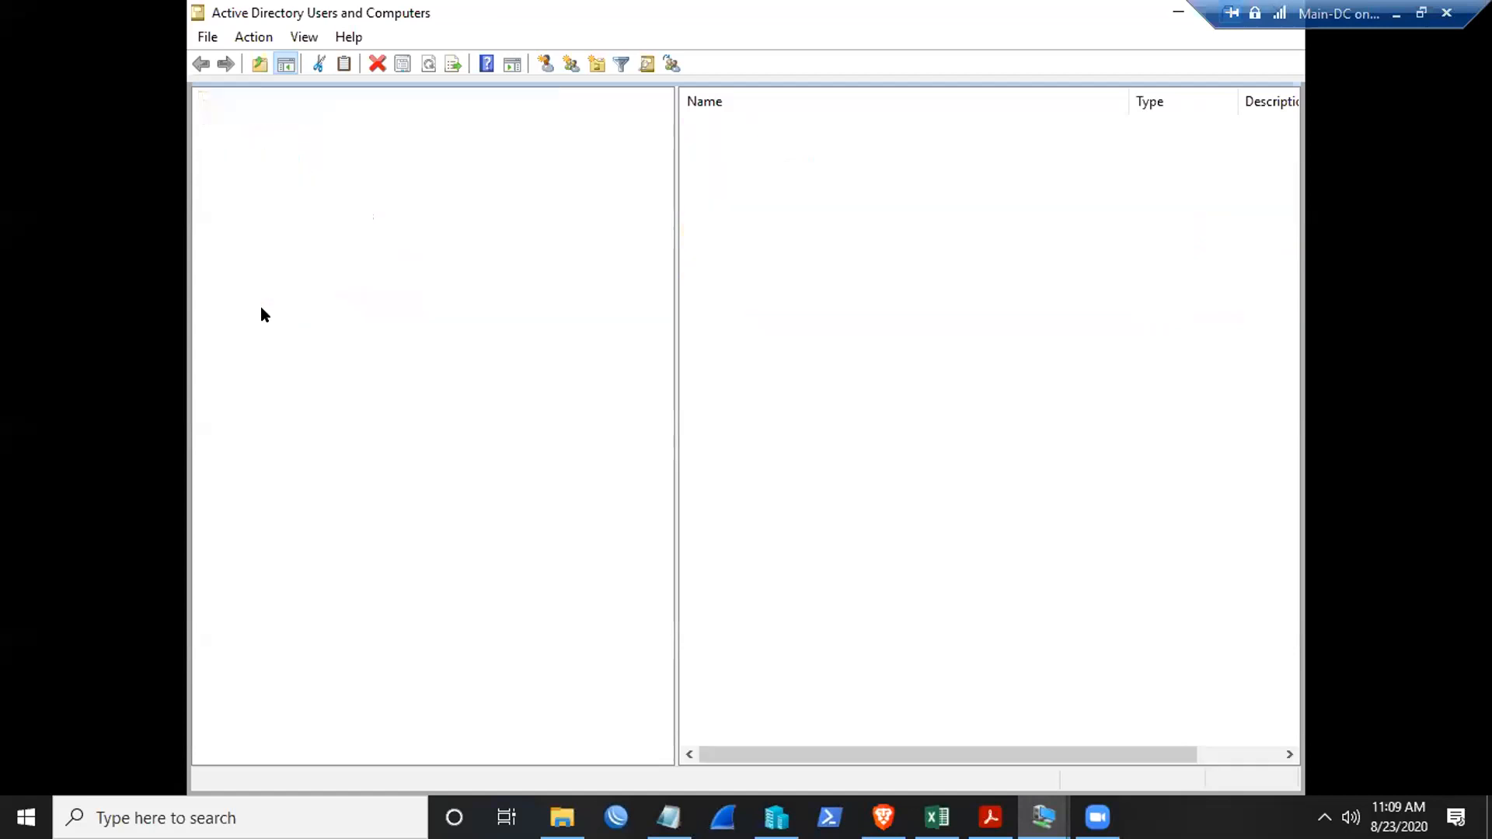
{"action": "scroll", "coordinate": [883, 453], "scroll_direction": "down", "scroll_amount": 1}
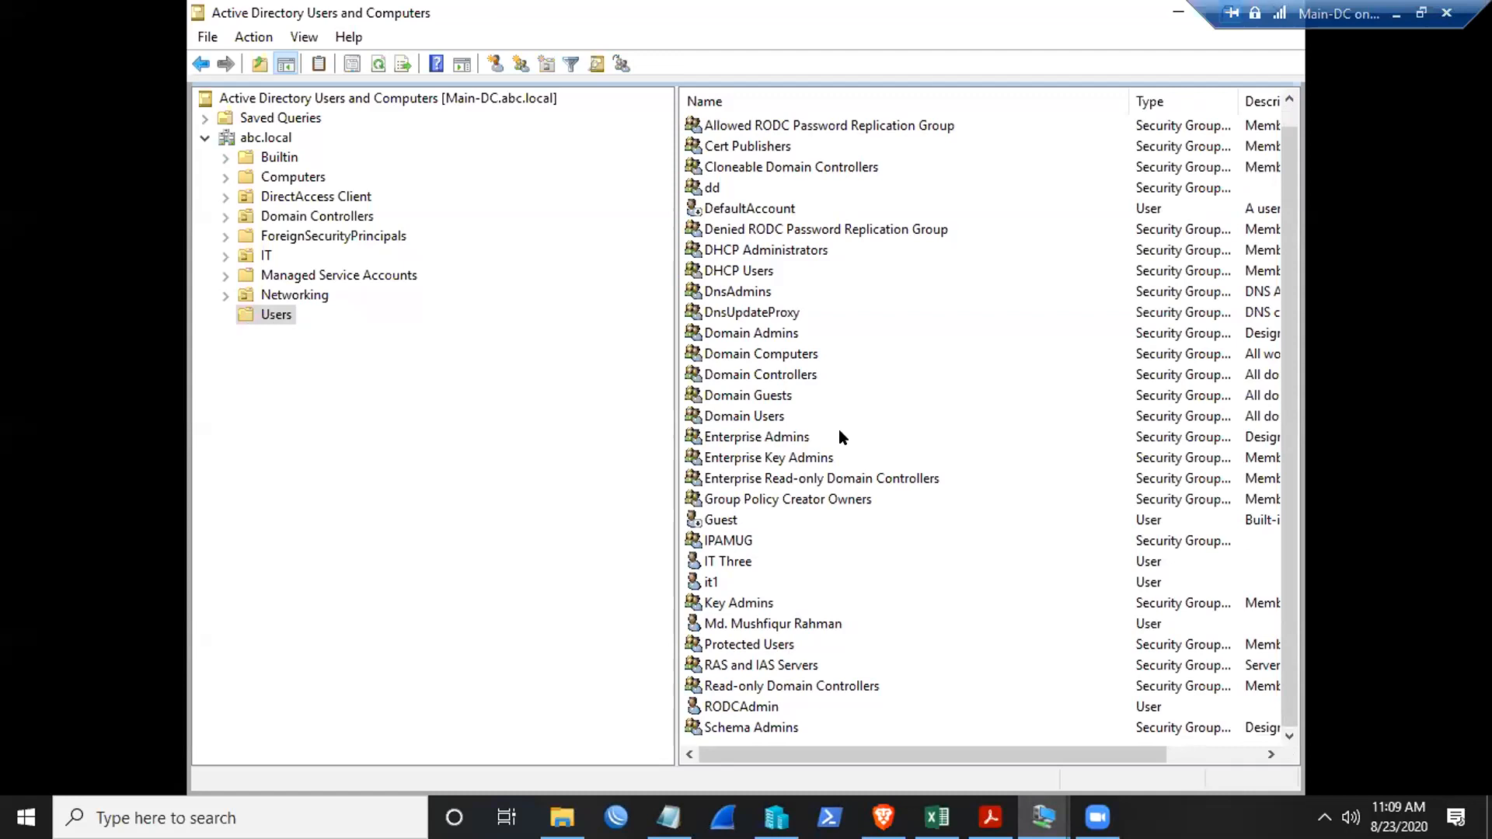
{"action": "left_click", "coordinate": [266, 294]}
{"action": "left_click", "coordinate": [235, 316]}
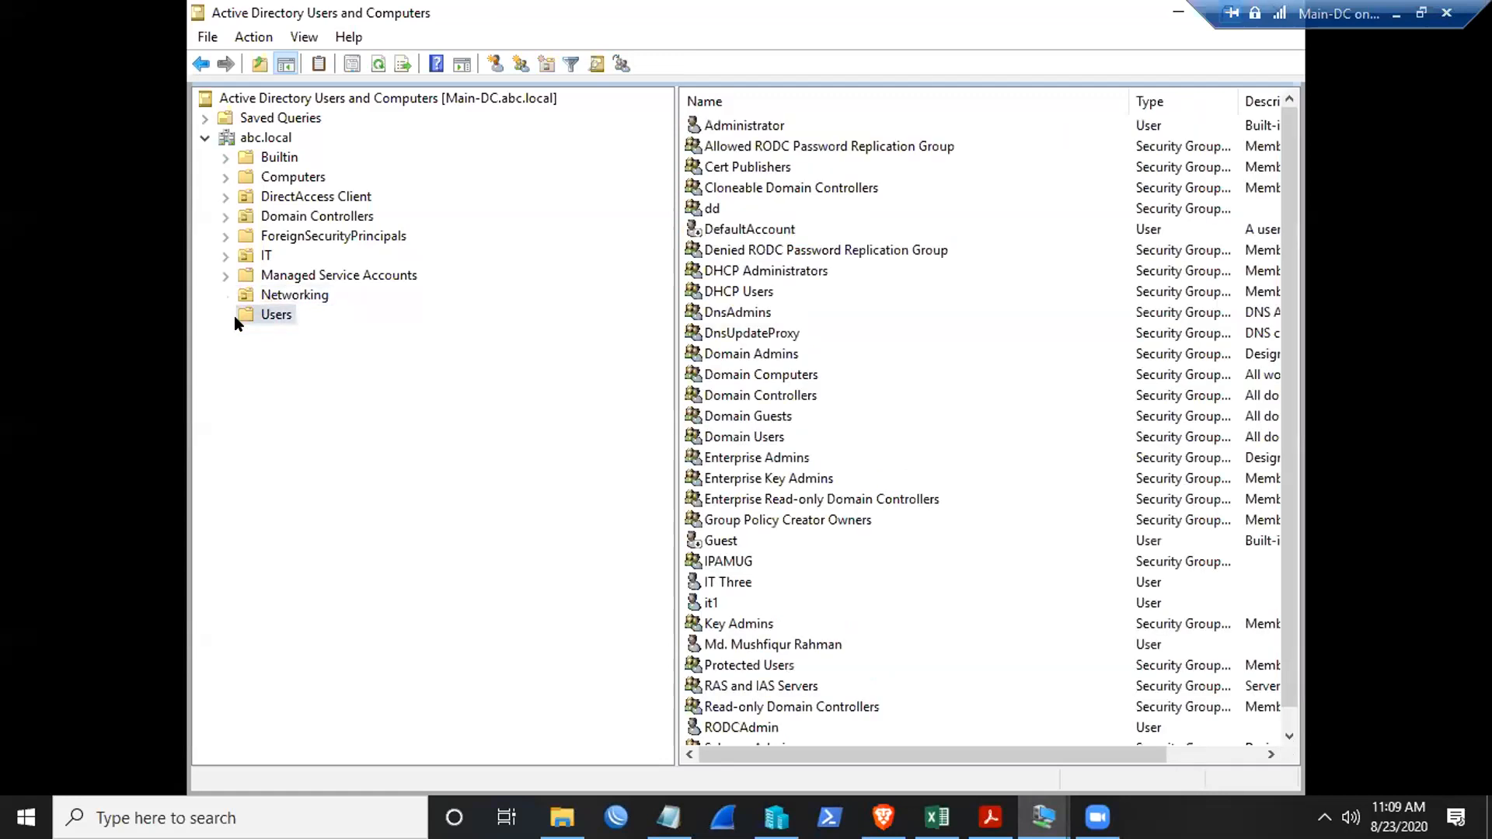
{"action": "left_click", "coordinate": [838, 347]}
{"action": "scroll", "coordinate": [838, 349], "scroll_direction": "down", "scroll_amount": 1}
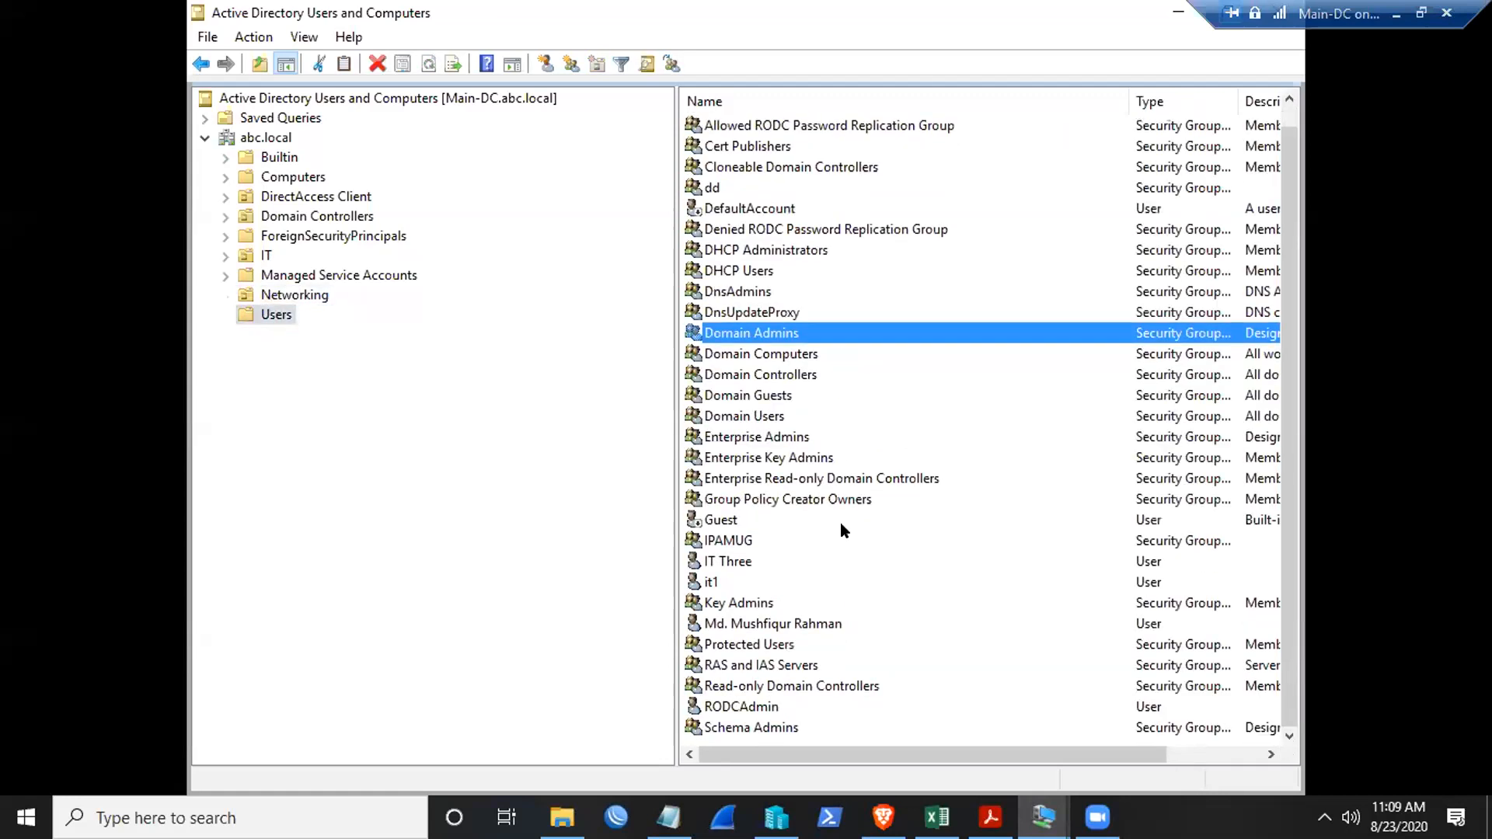
{"action": "scroll", "coordinate": [771, 498], "scroll_direction": "up", "scroll_amount": 1}
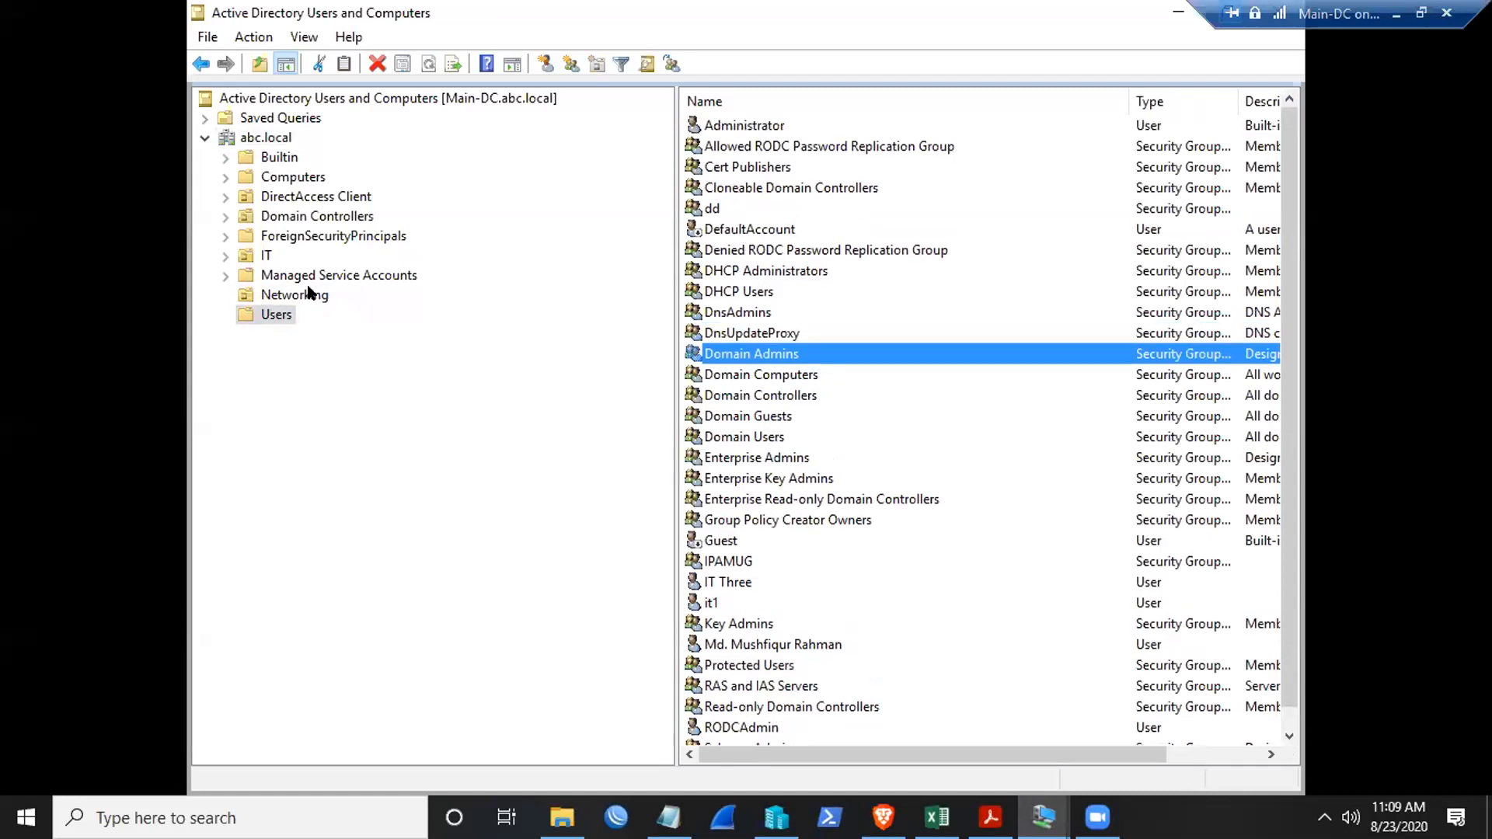
{"action": "left_click", "coordinate": [781, 499]}
{"action": "scroll", "coordinate": [788, 520], "scroll_direction": "down", "scroll_amount": 1}
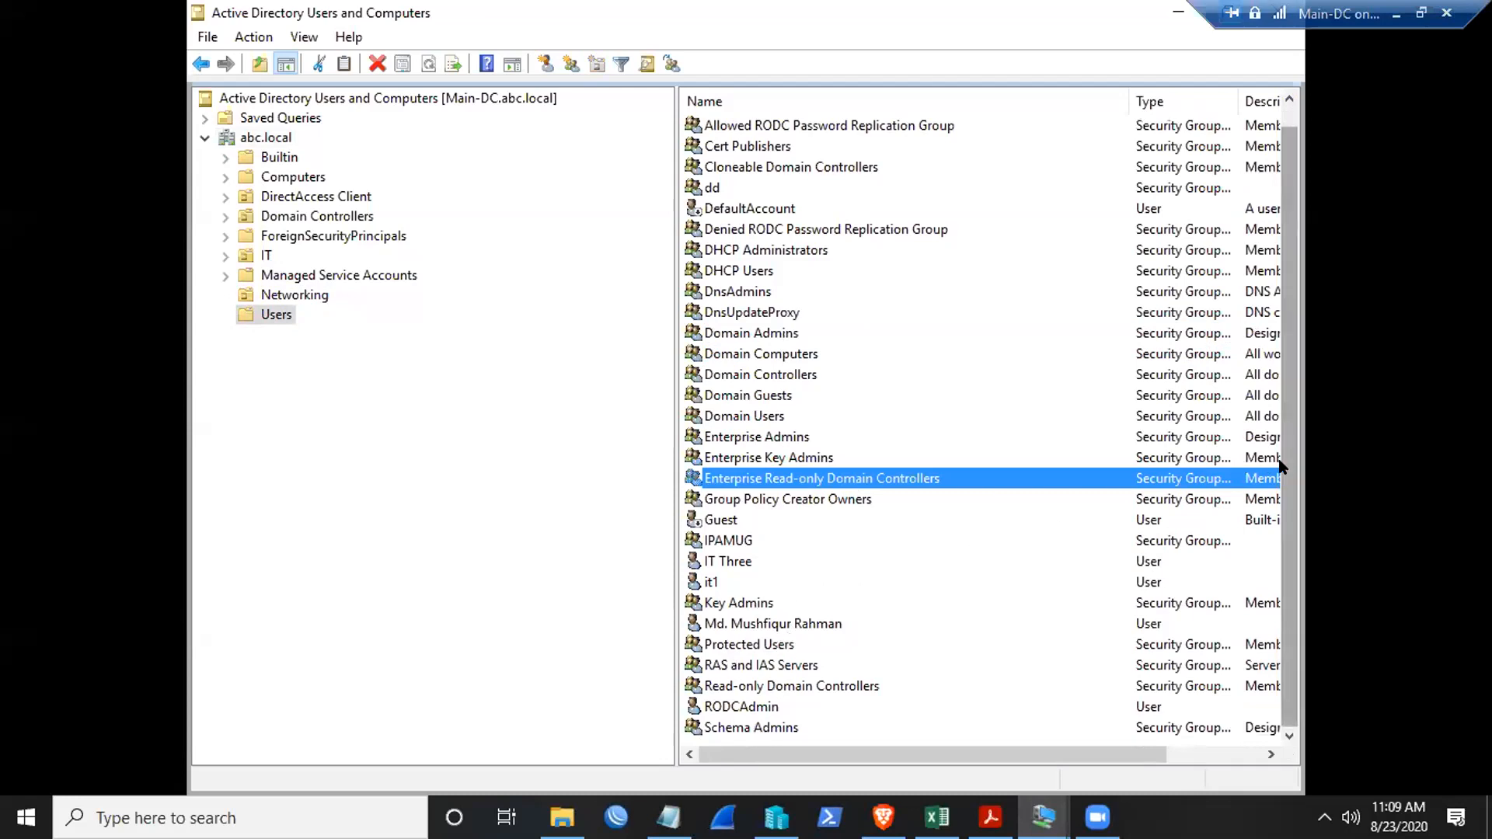
{"action": "scroll", "coordinate": [1280, 464], "scroll_direction": "up", "scroll_amount": 1}
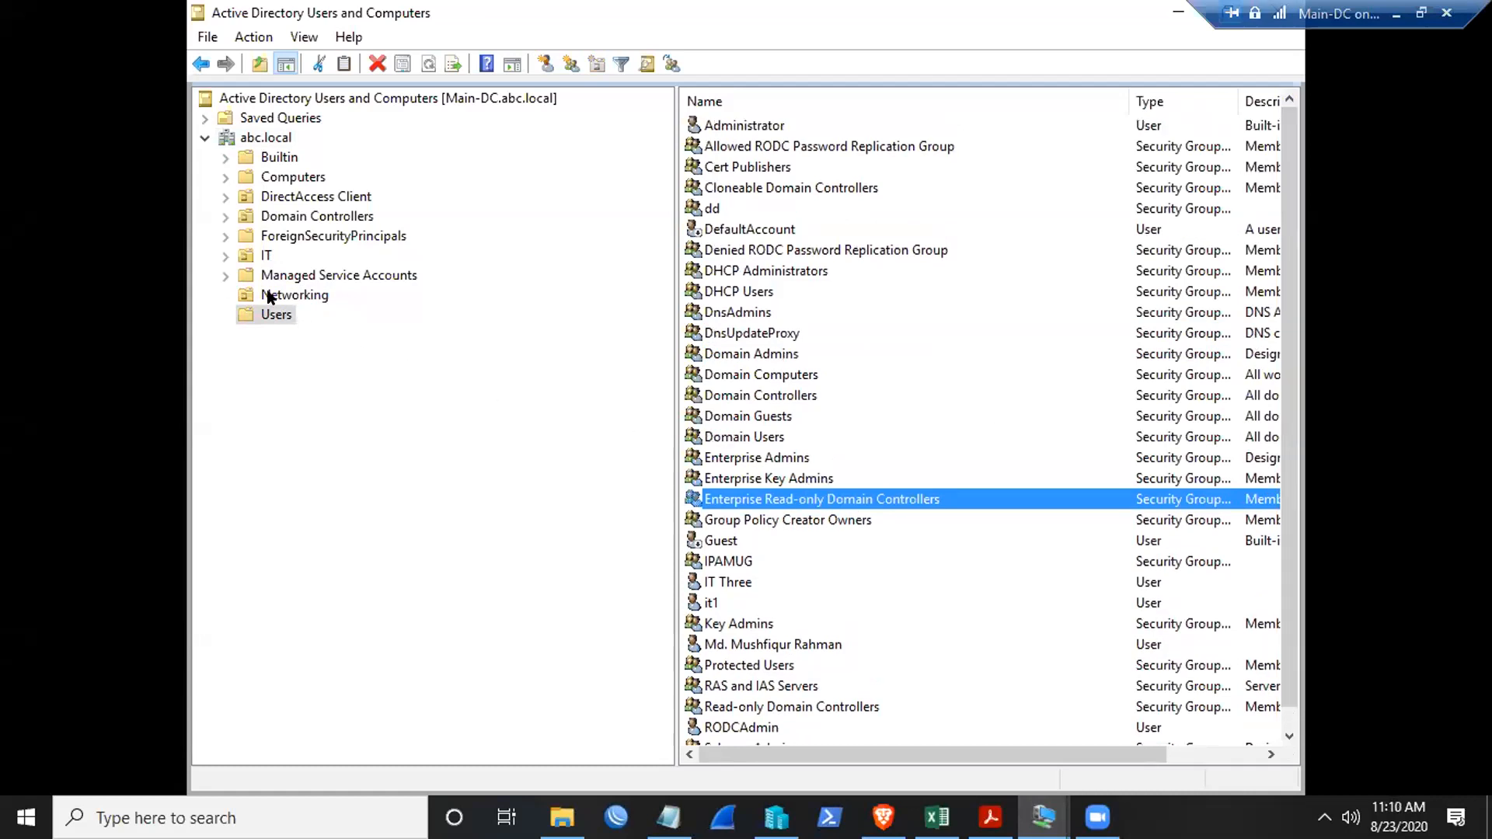
- Delete the User Three account from the top level of abc.local
{"action": "left_click", "coordinate": [253, 142]}
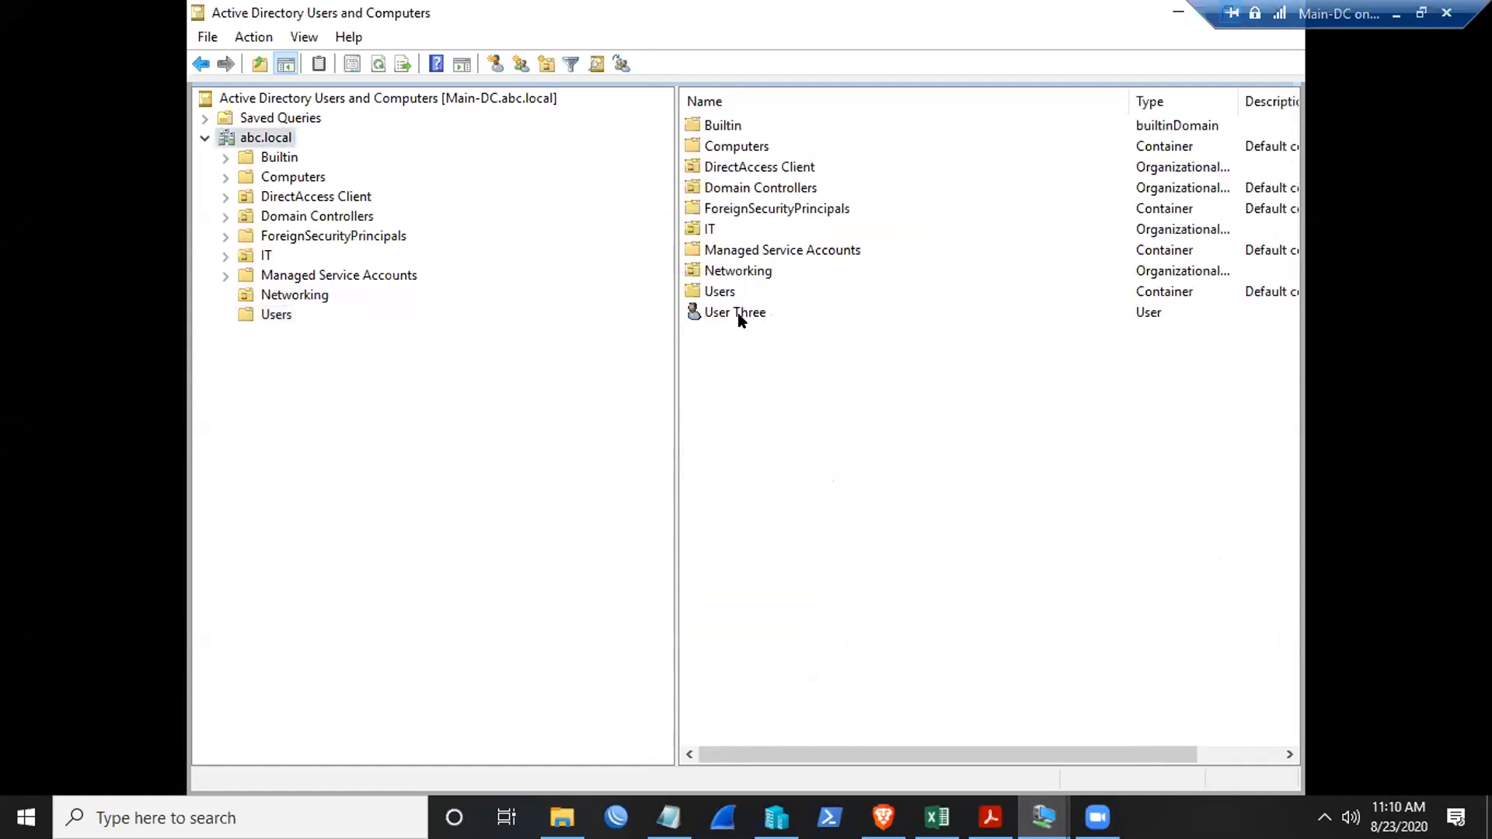
{"action": "left_click", "coordinate": [740, 315]}
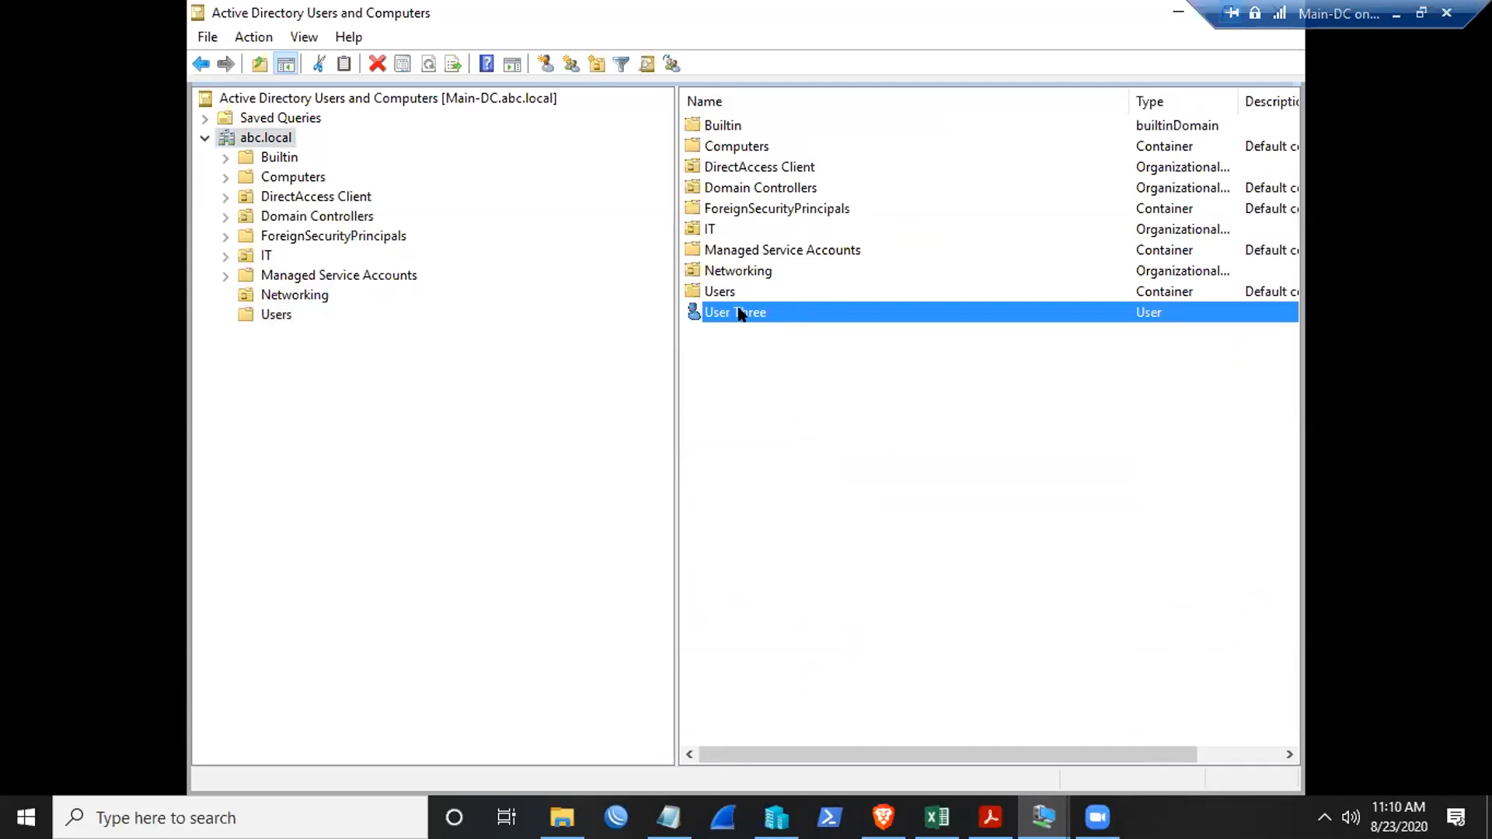
{"action": "right_click", "coordinate": [741, 314]}
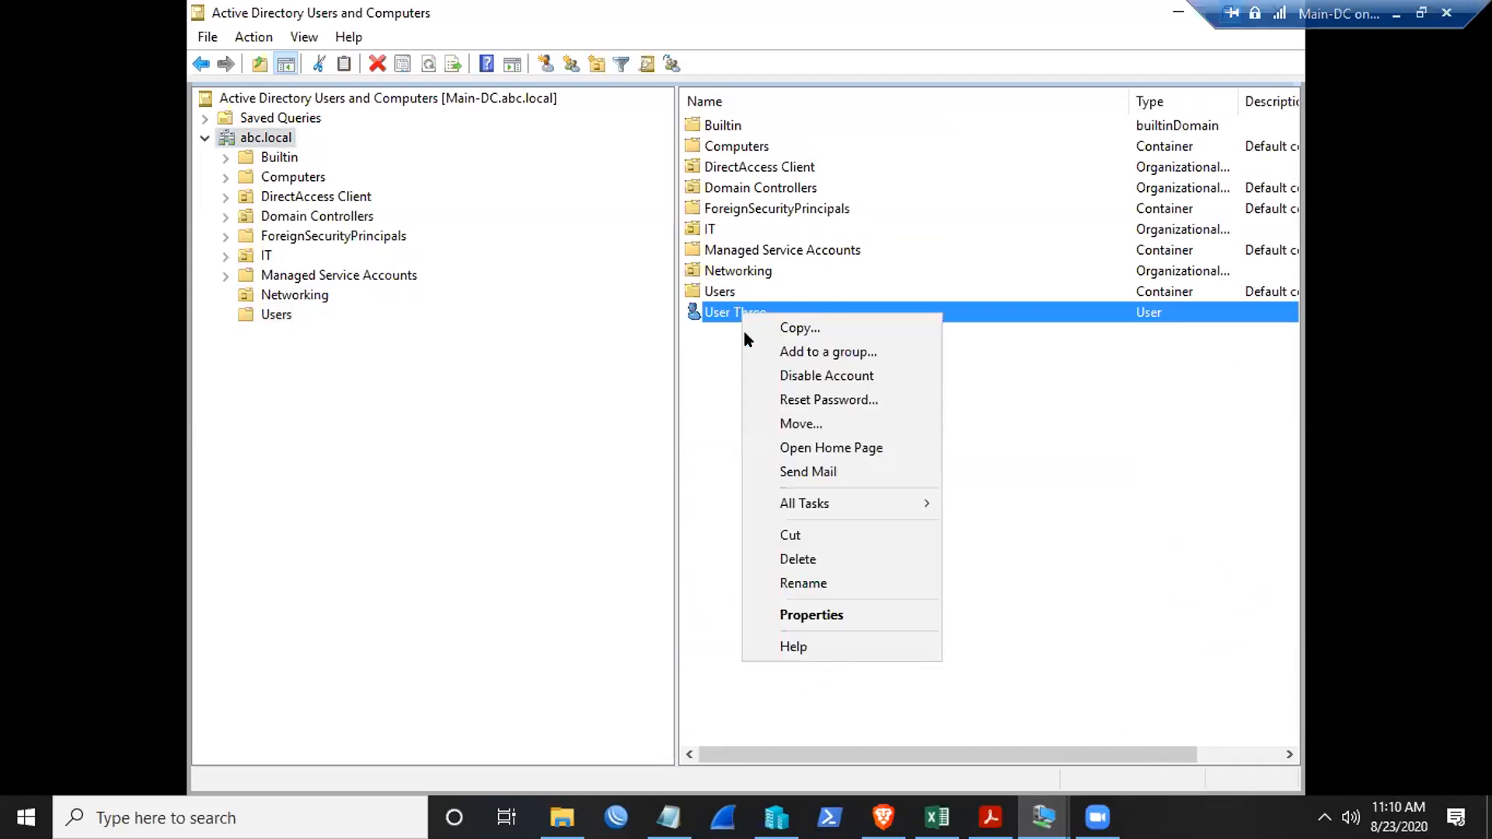
{"action": "left_click", "coordinate": [793, 559]}
{"action": "left_click", "coordinate": [811, 487]}
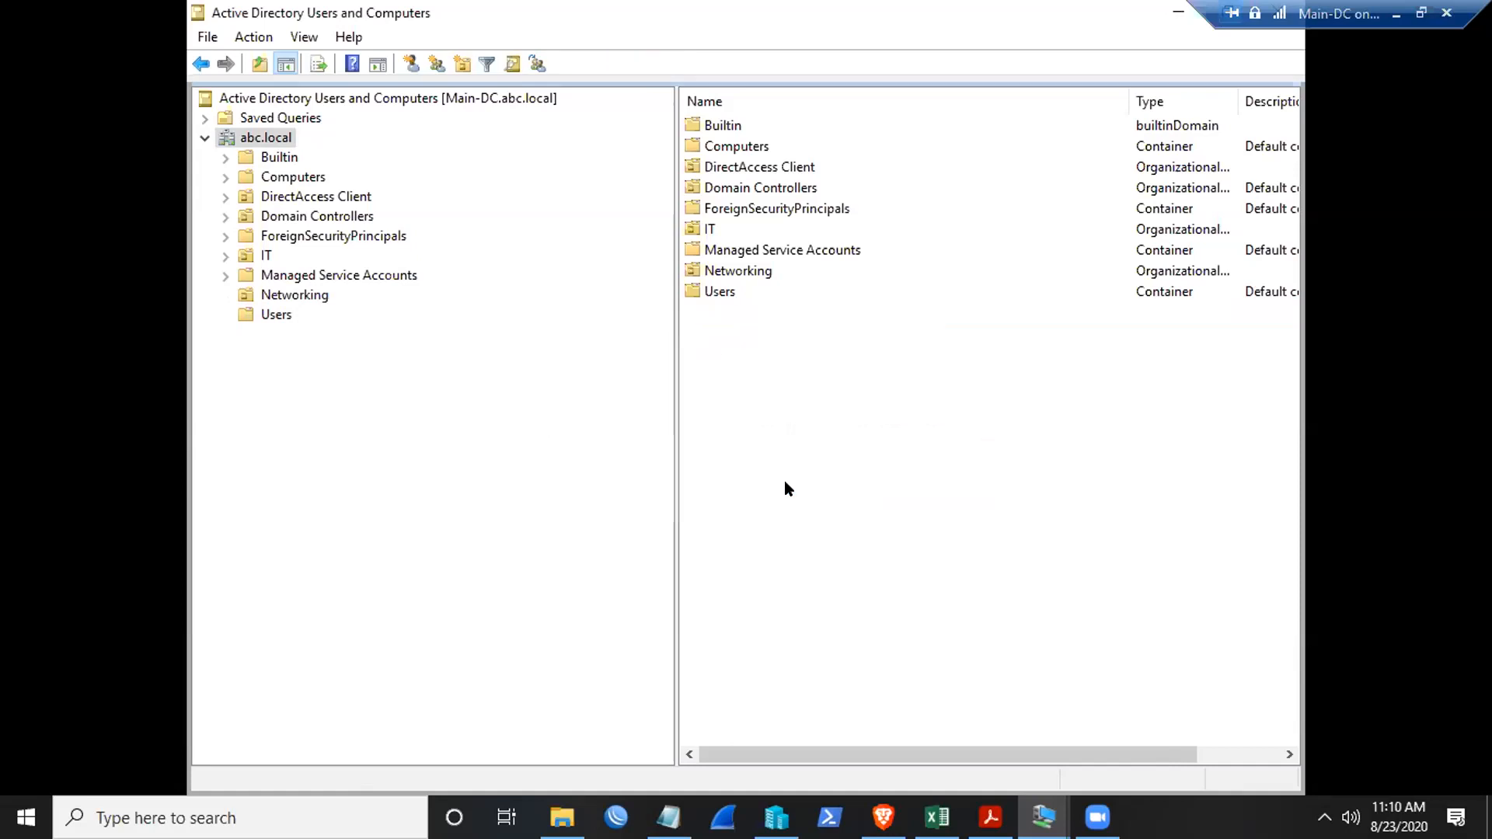
- Show the Users container's contents and bring up its context menu
{"action": "left_click", "coordinate": [276, 315]}
{"action": "right_click", "coordinate": [991, 420]}
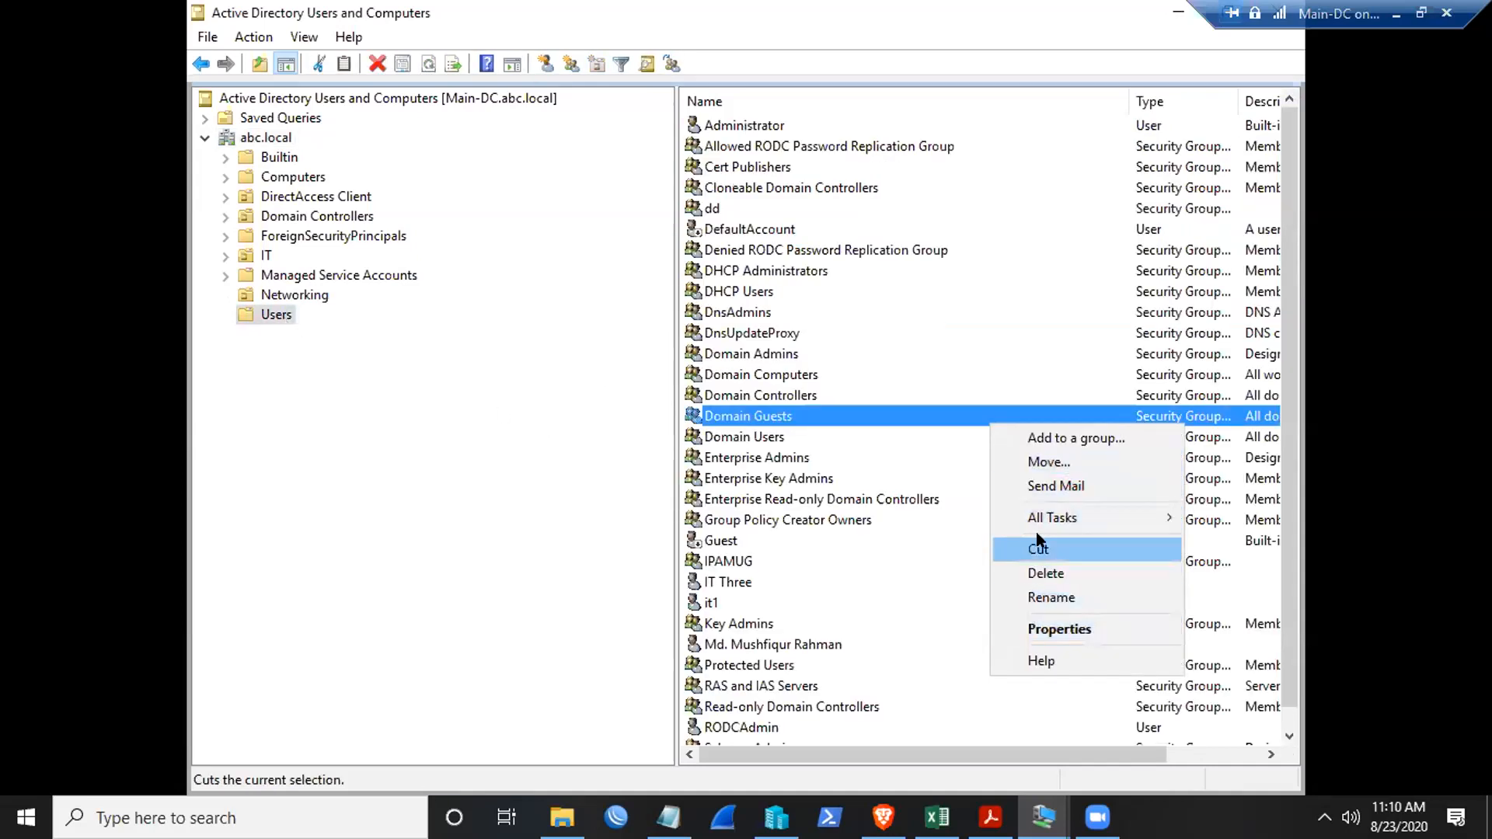
{"action": "left_click", "coordinate": [898, 460]}
{"action": "right_click", "coordinate": [255, 311]}
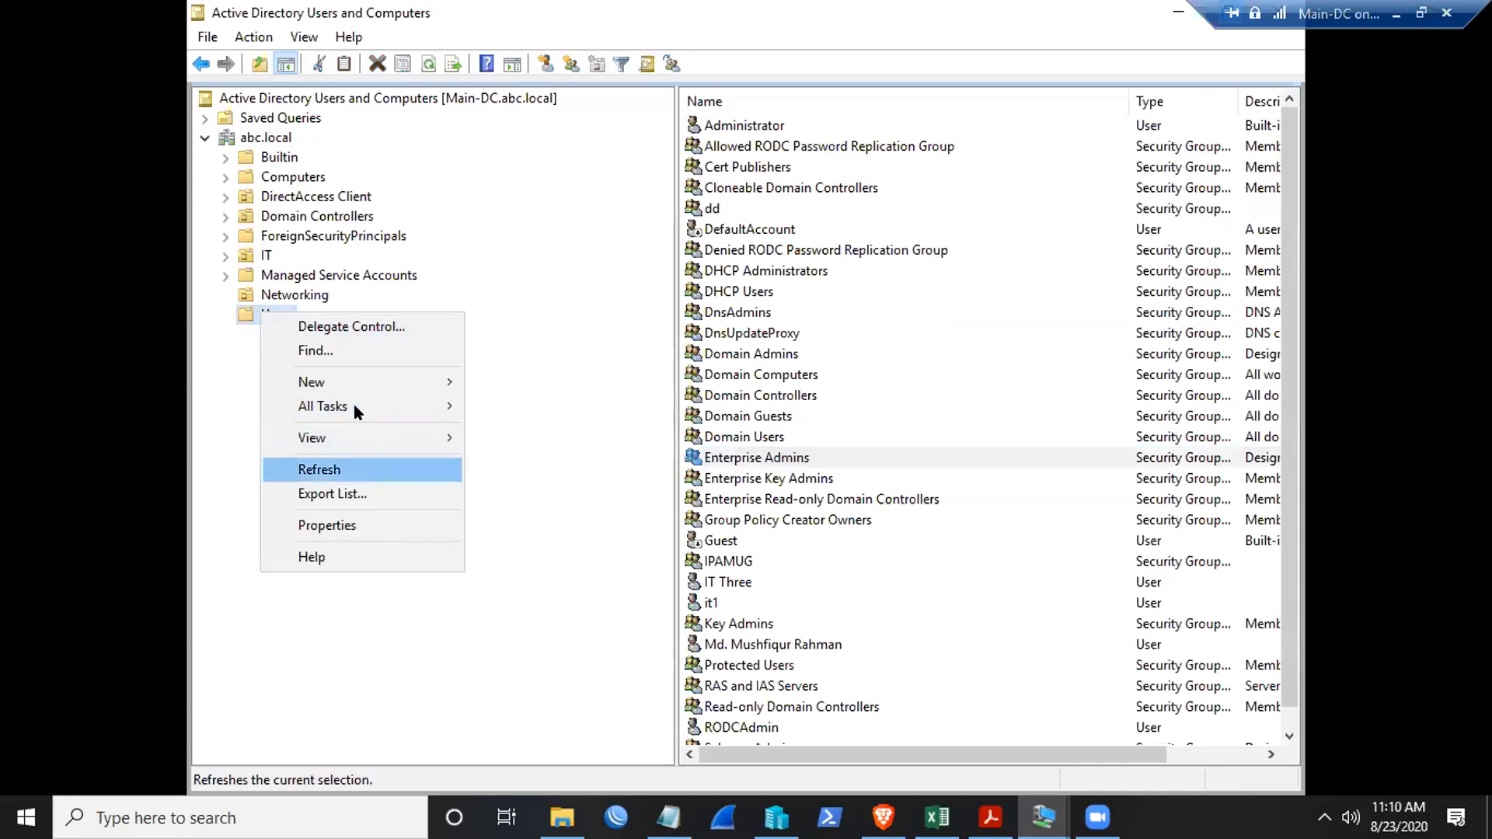
{"action": "mouse_move", "coordinate": [338, 377]}
{"action": "left_click", "coordinate": [502, 622]}
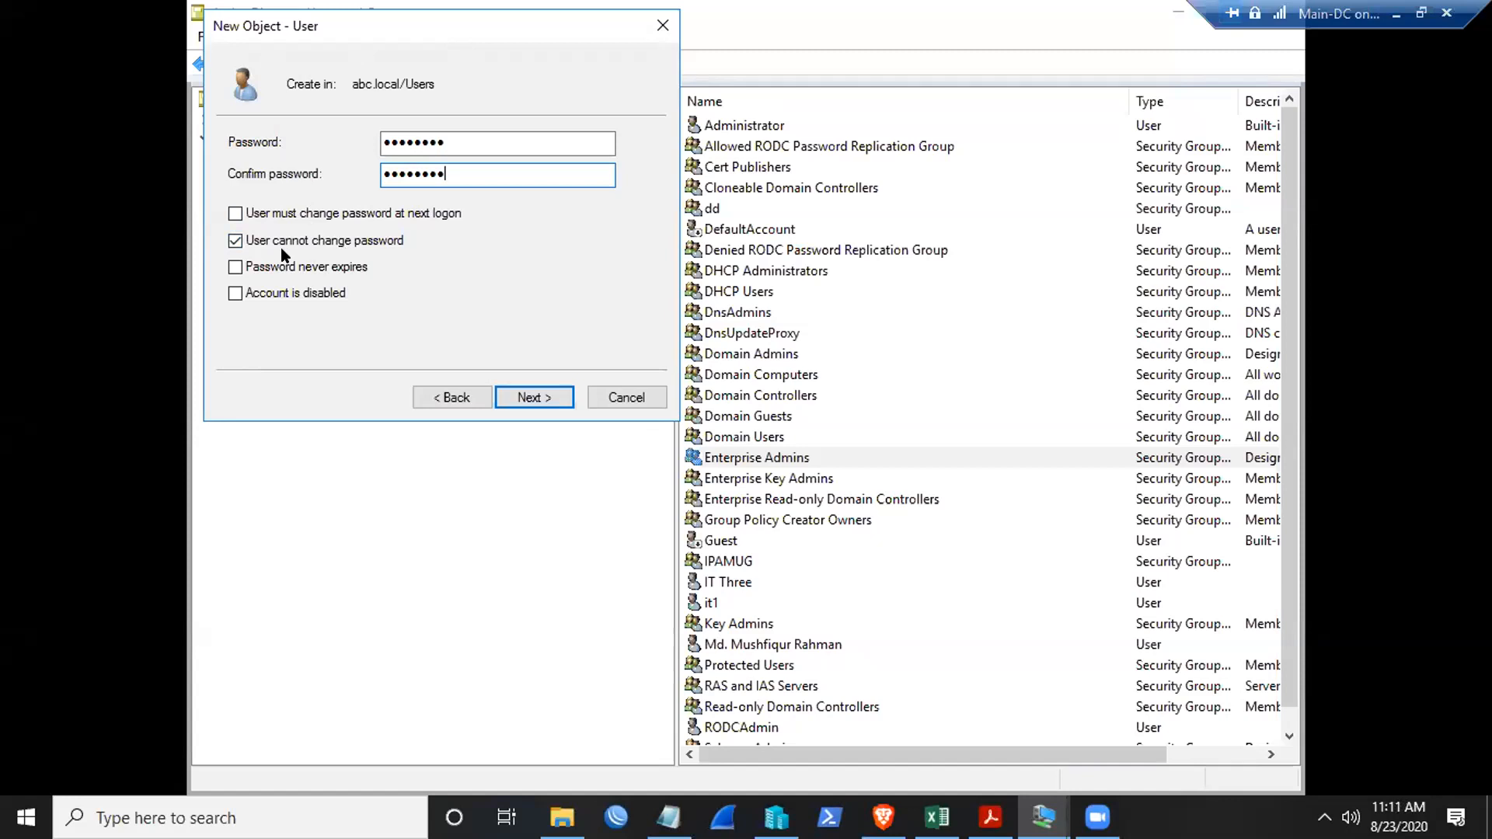
{"action": "left_click", "coordinate": [525, 397]}
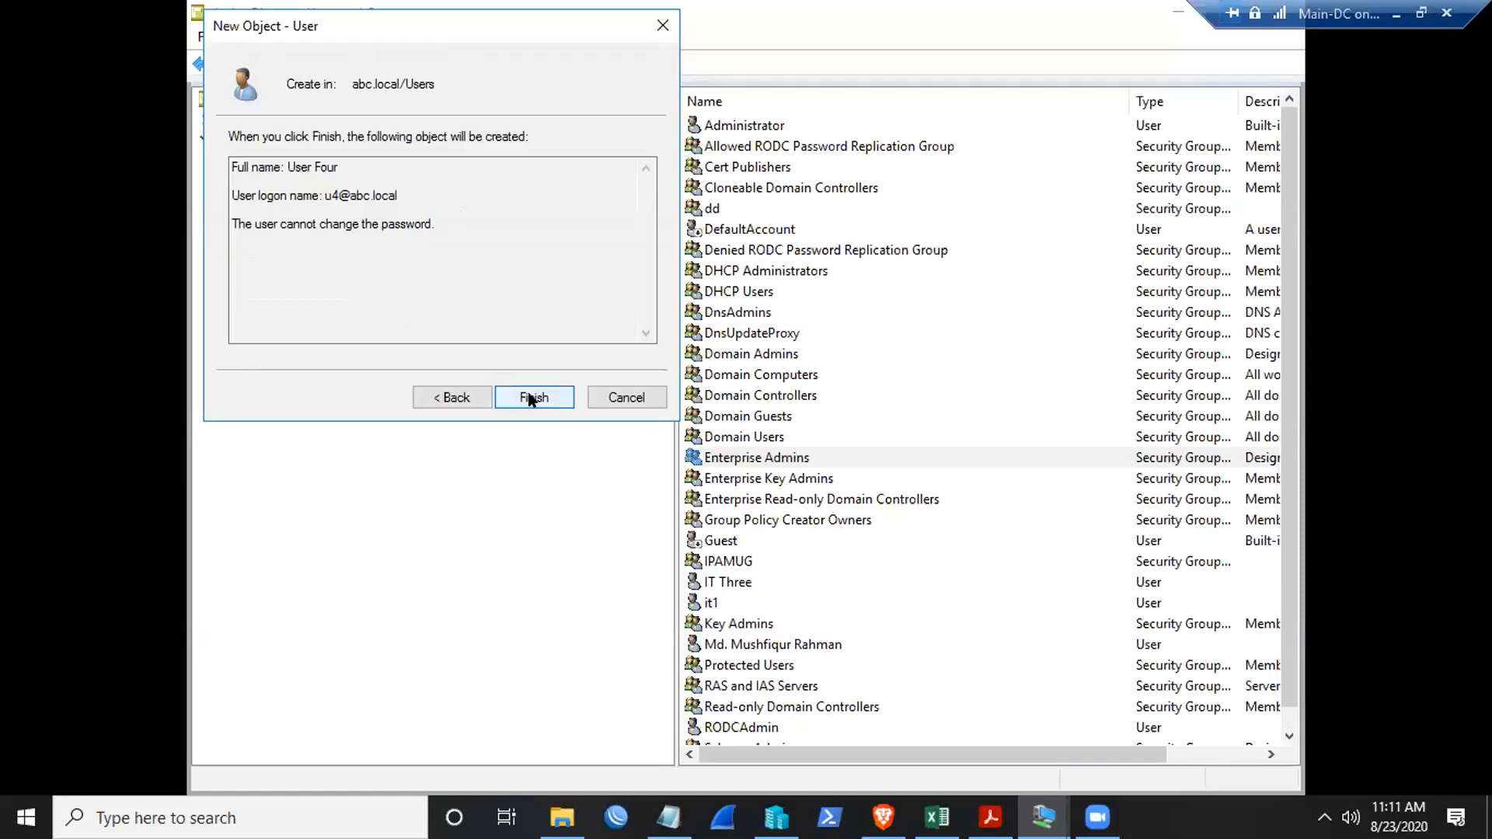
{"action": "left_click", "coordinate": [525, 397]}
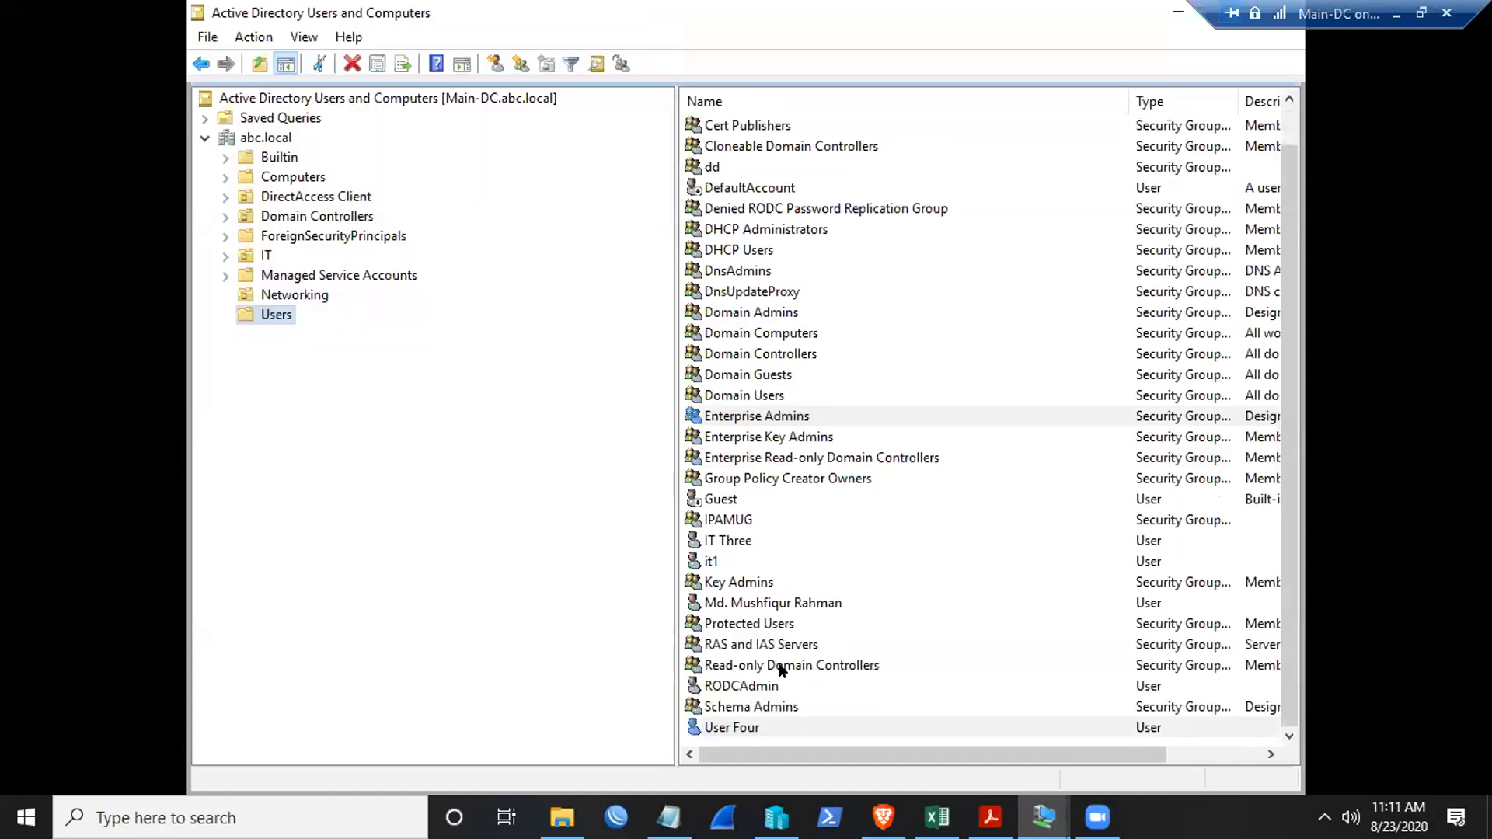
{"action": "left_click", "coordinate": [728, 726]}
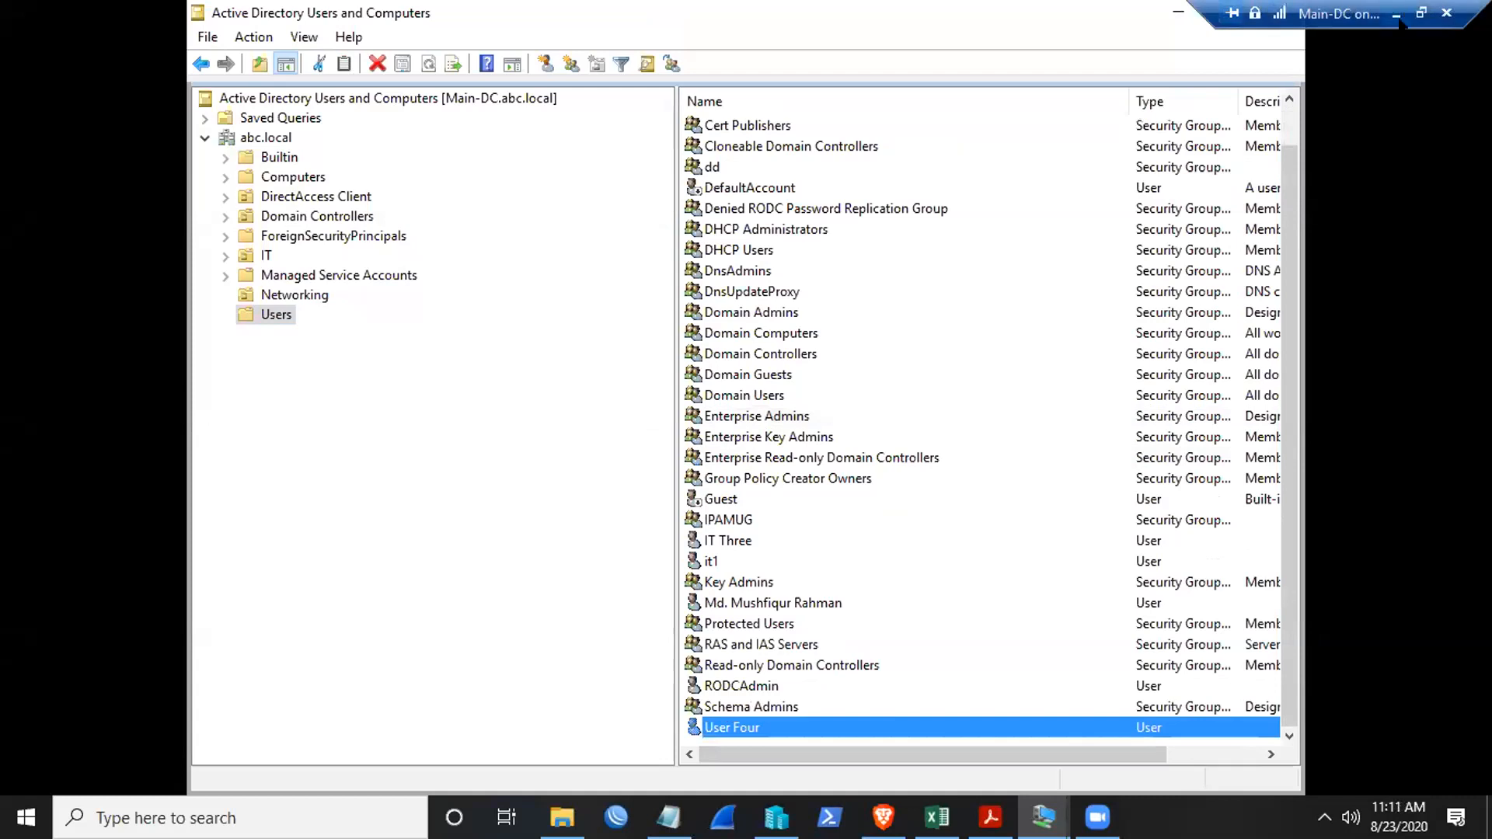
{"action": "right_click", "coordinate": [758, 728]}
{"action": "left_click", "coordinate": [809, 677]}
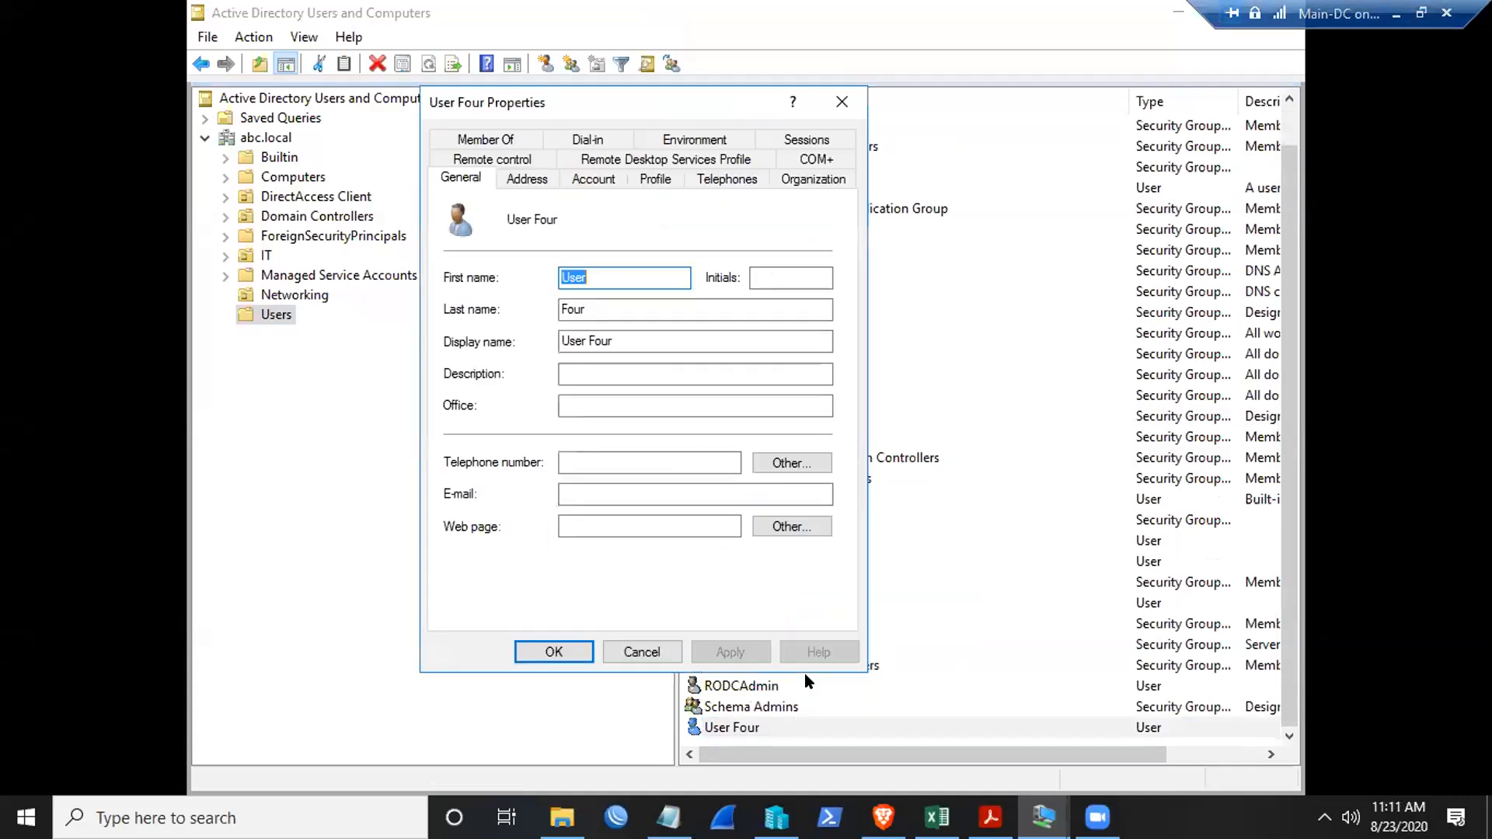
{"action": "left_click", "coordinate": [595, 179]}
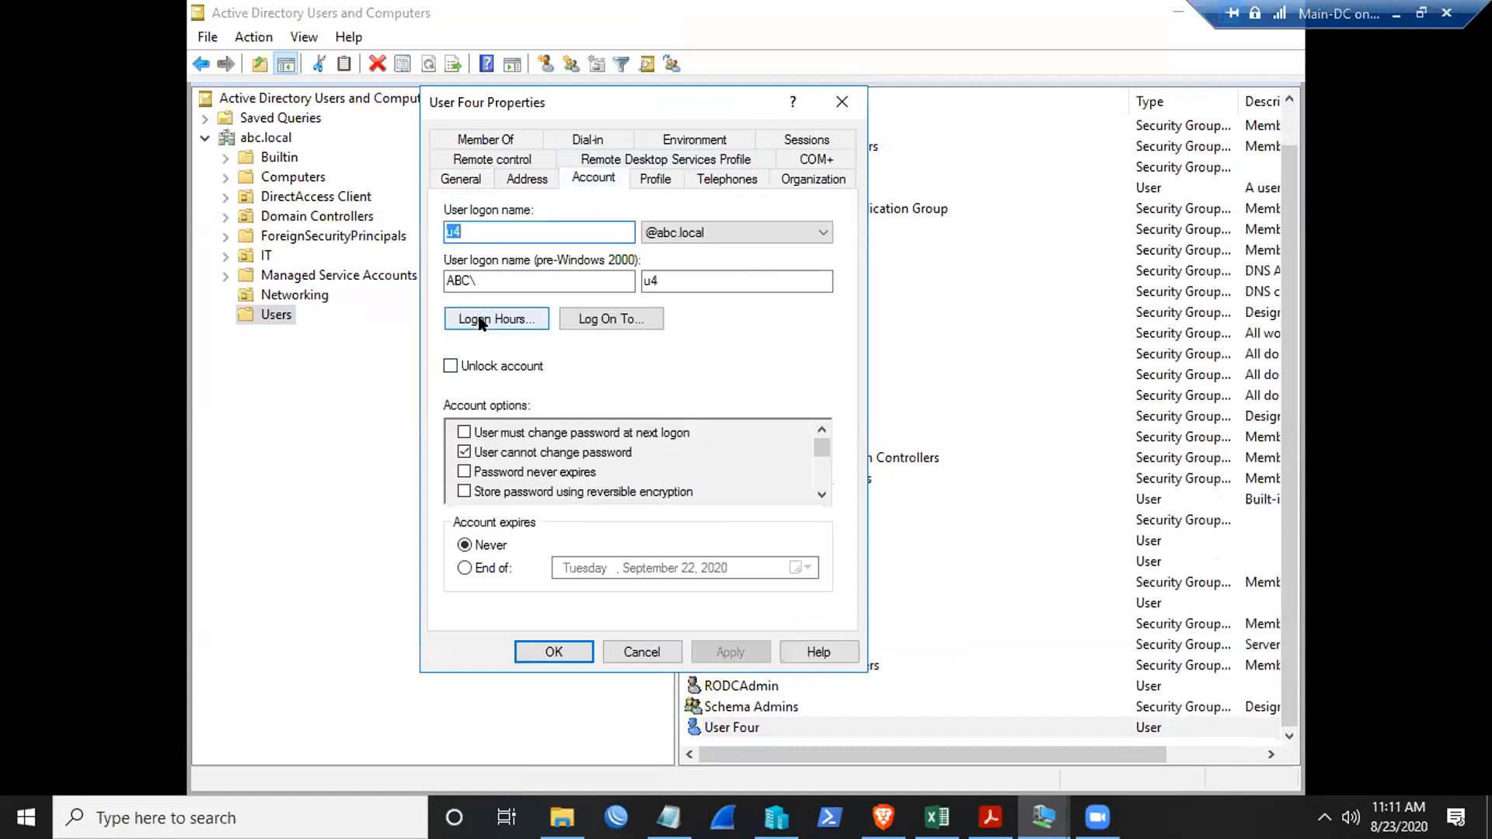
{"action": "left_click", "coordinate": [483, 322]}
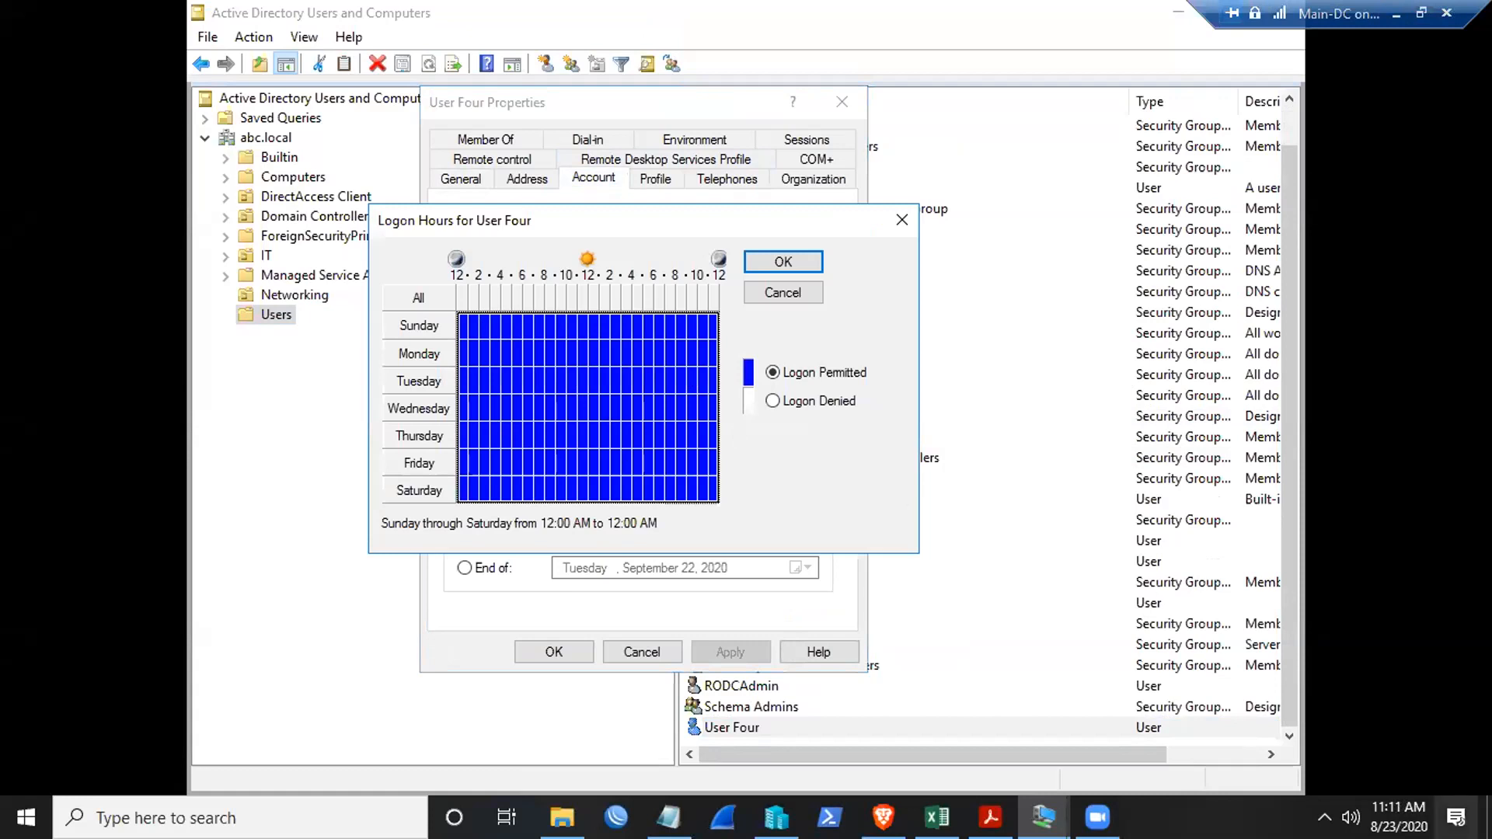
{"action": "mouse_move", "coordinate": [1398, 816]}
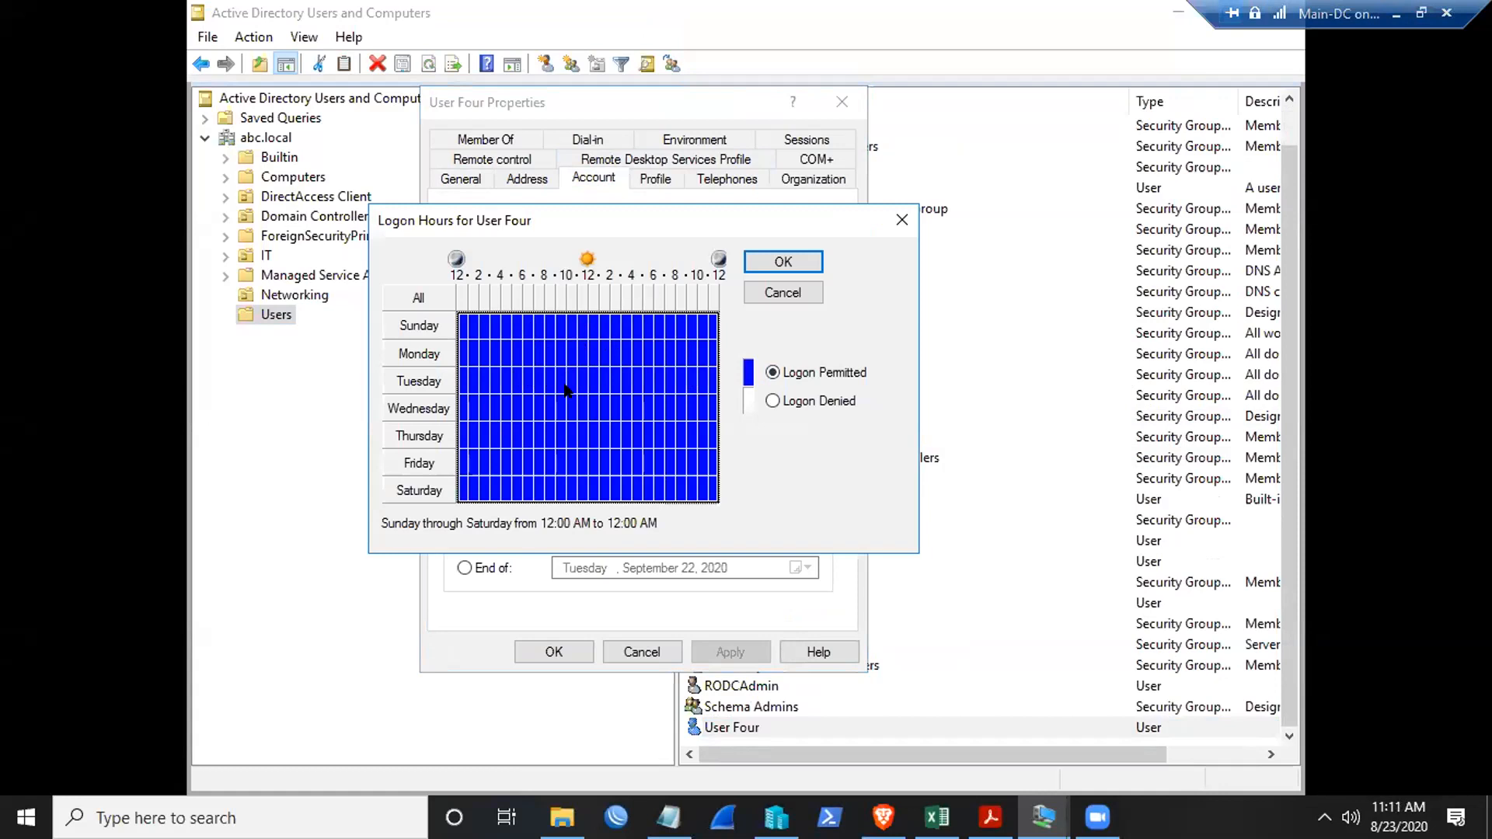
{"action": "left_click", "coordinate": [899, 223]}
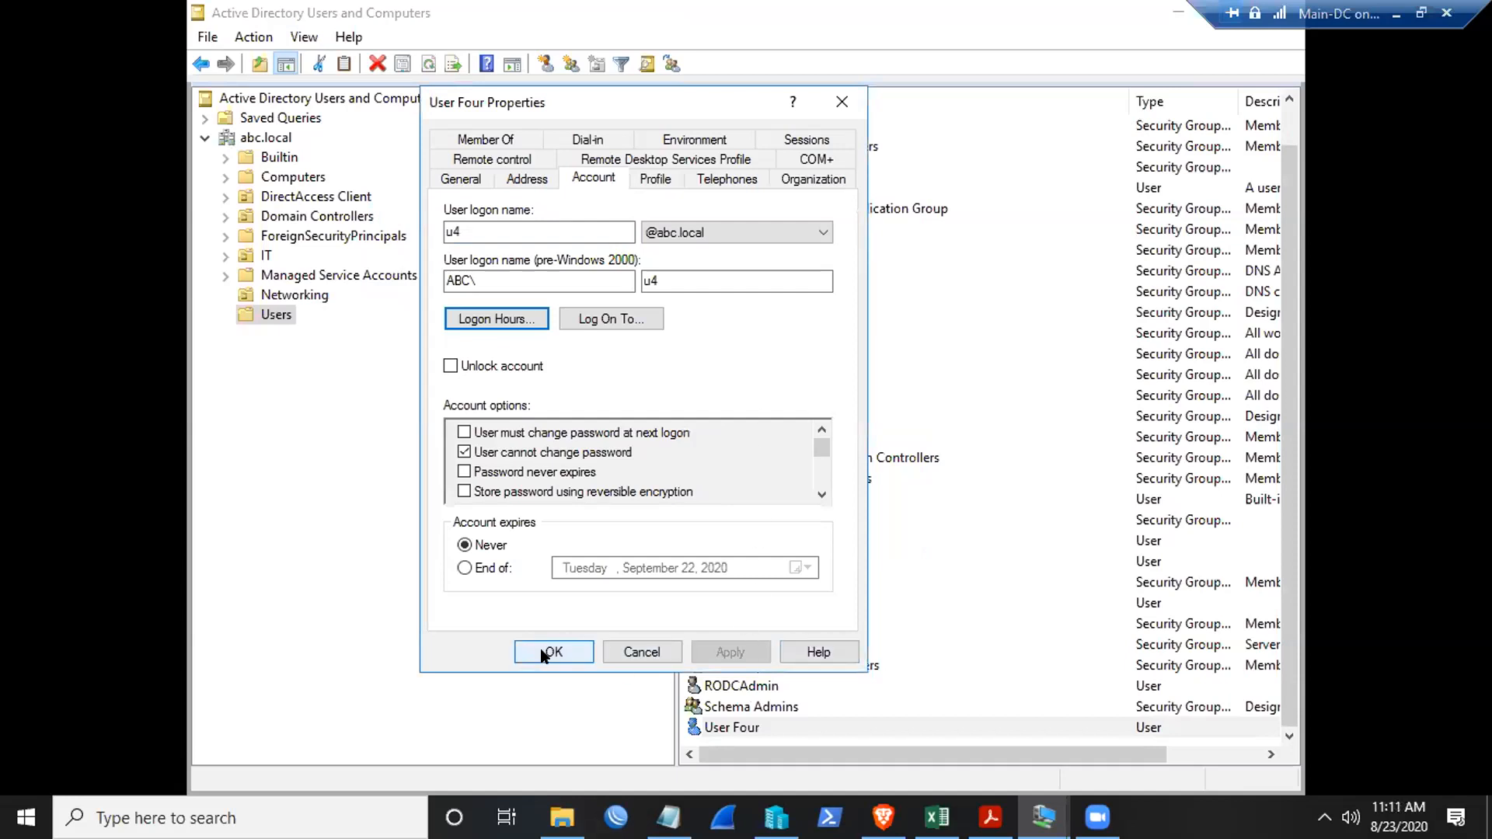
{"action": "left_click", "coordinate": [554, 652]}
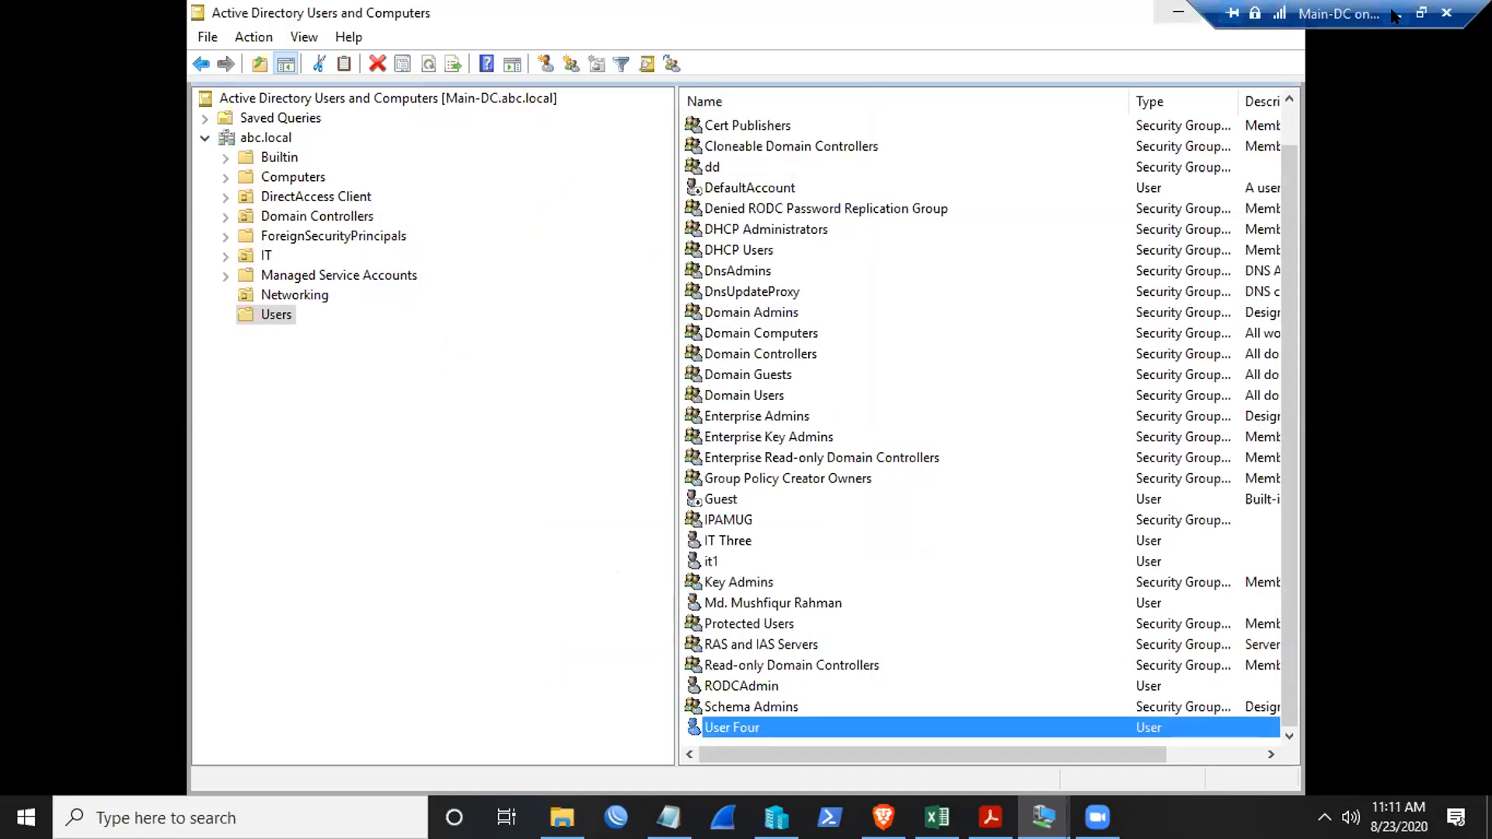
{"action": "left_click", "coordinate": [1396, 14]}
- Close the logon hours schedule and User Four's properties, then reopen the properties
{"action": "mouse_move", "coordinate": [1044, 817]}
{"action": "left_click", "coordinate": [1143, 718]}
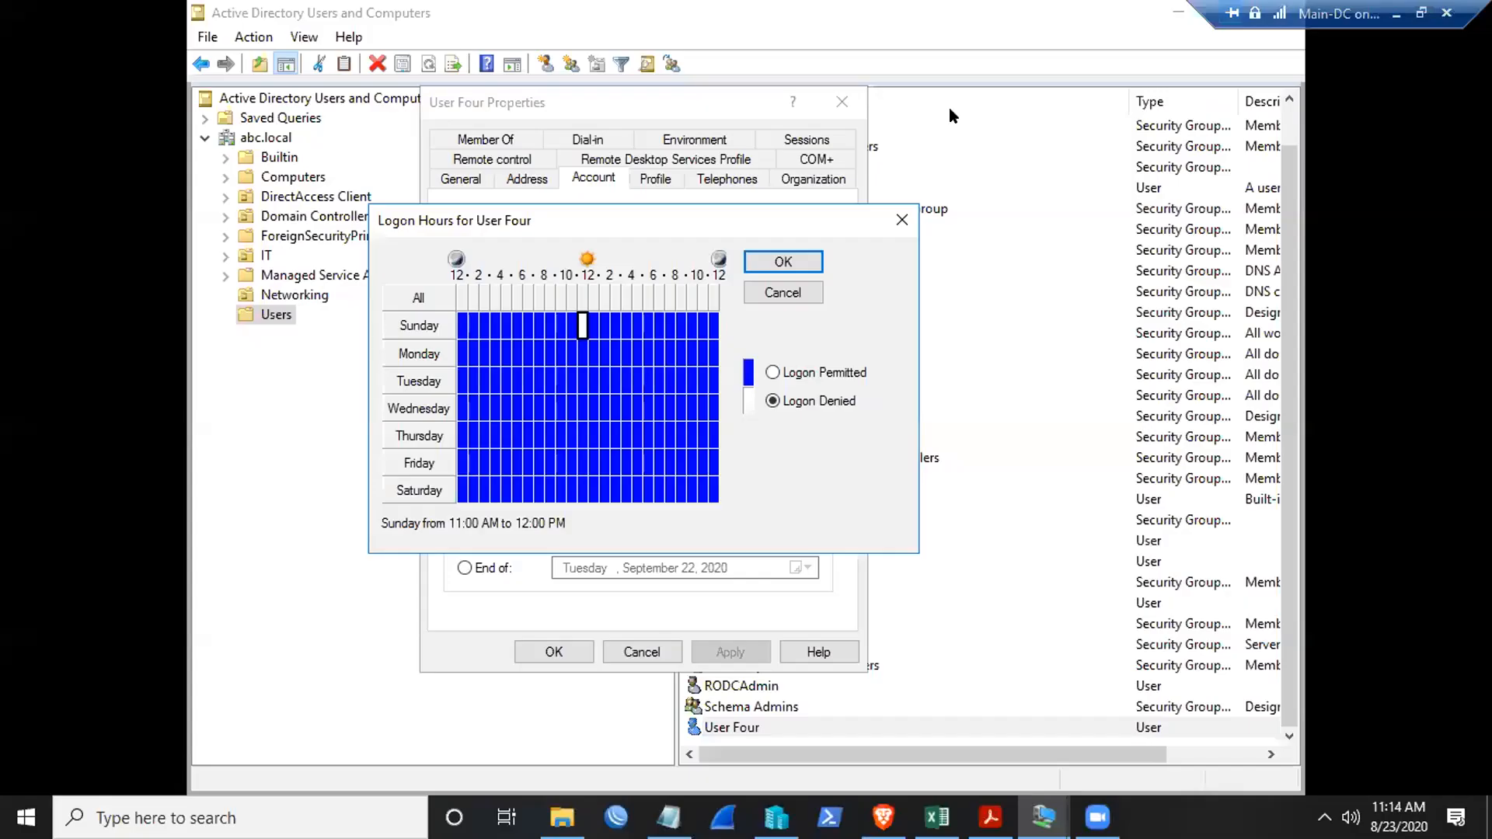
{"action": "left_click", "coordinate": [901, 221]}
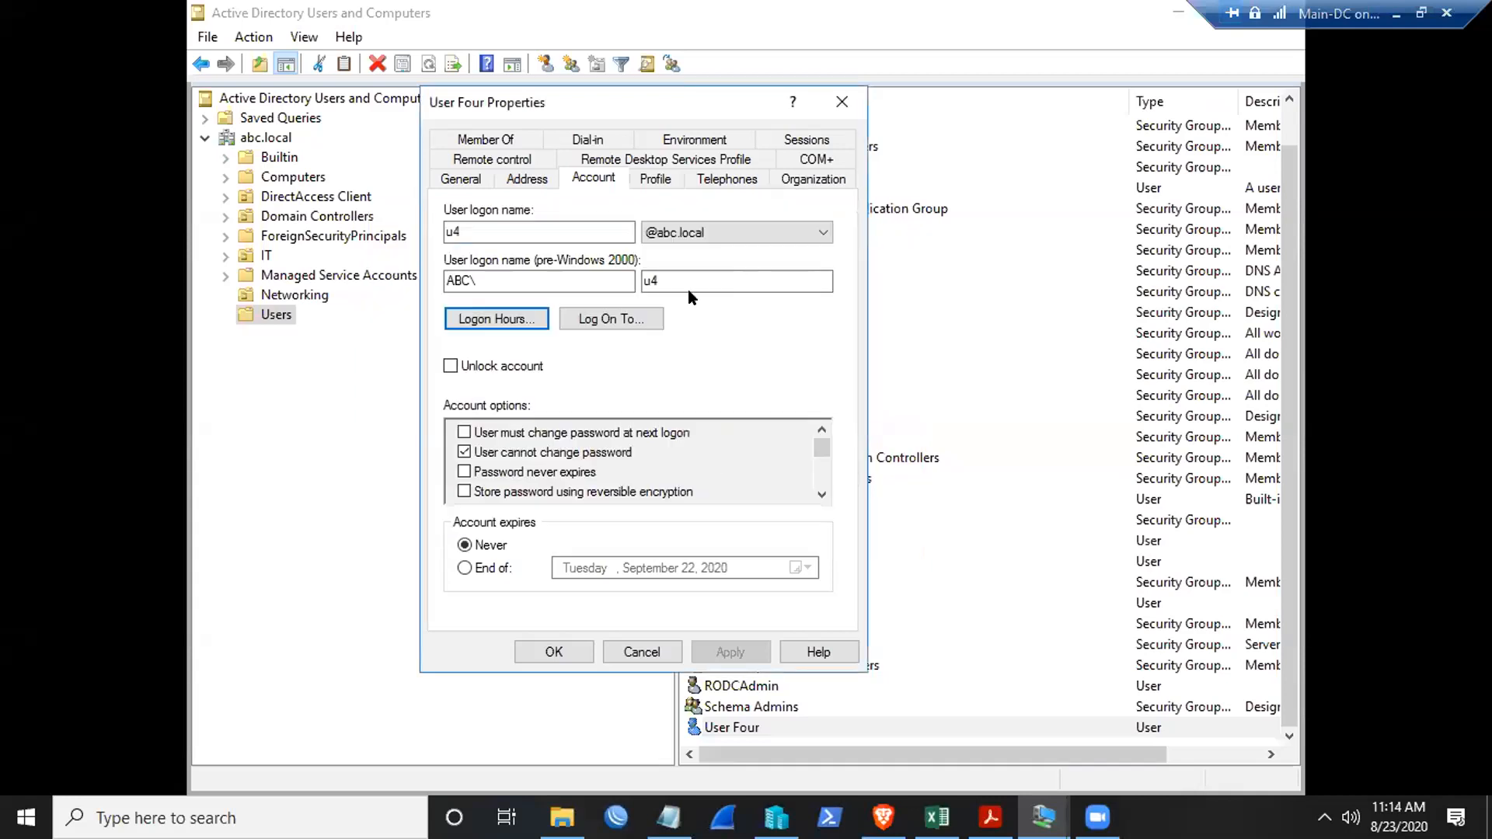
{"action": "left_click", "coordinate": [482, 322]}
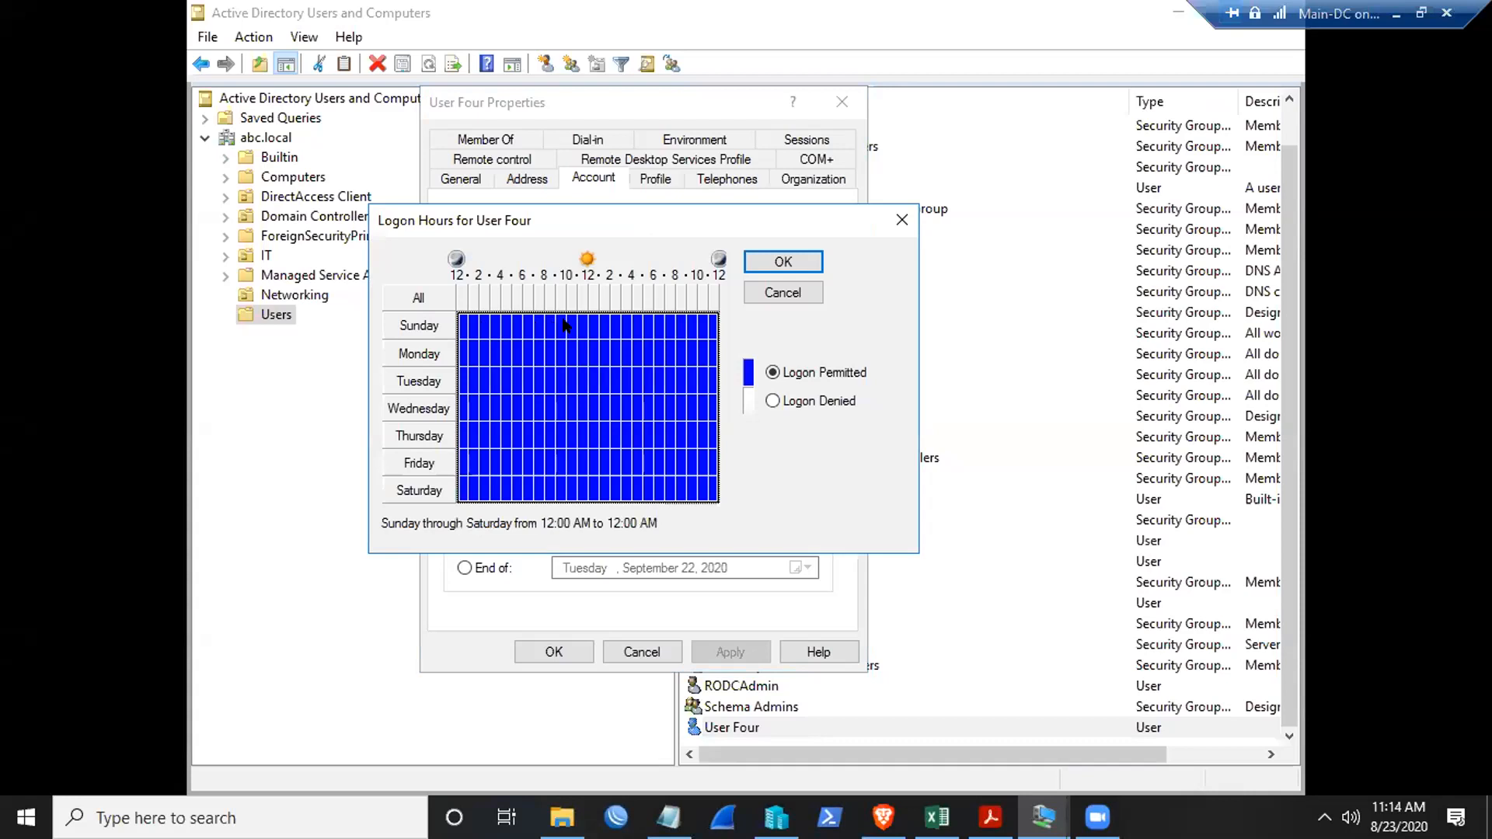
{"action": "left_click", "coordinate": [901, 222]}
{"action": "left_click", "coordinate": [842, 102]}
{"action": "right_click", "coordinate": [753, 729]}
{"action": "left_click", "coordinate": [812, 678]}
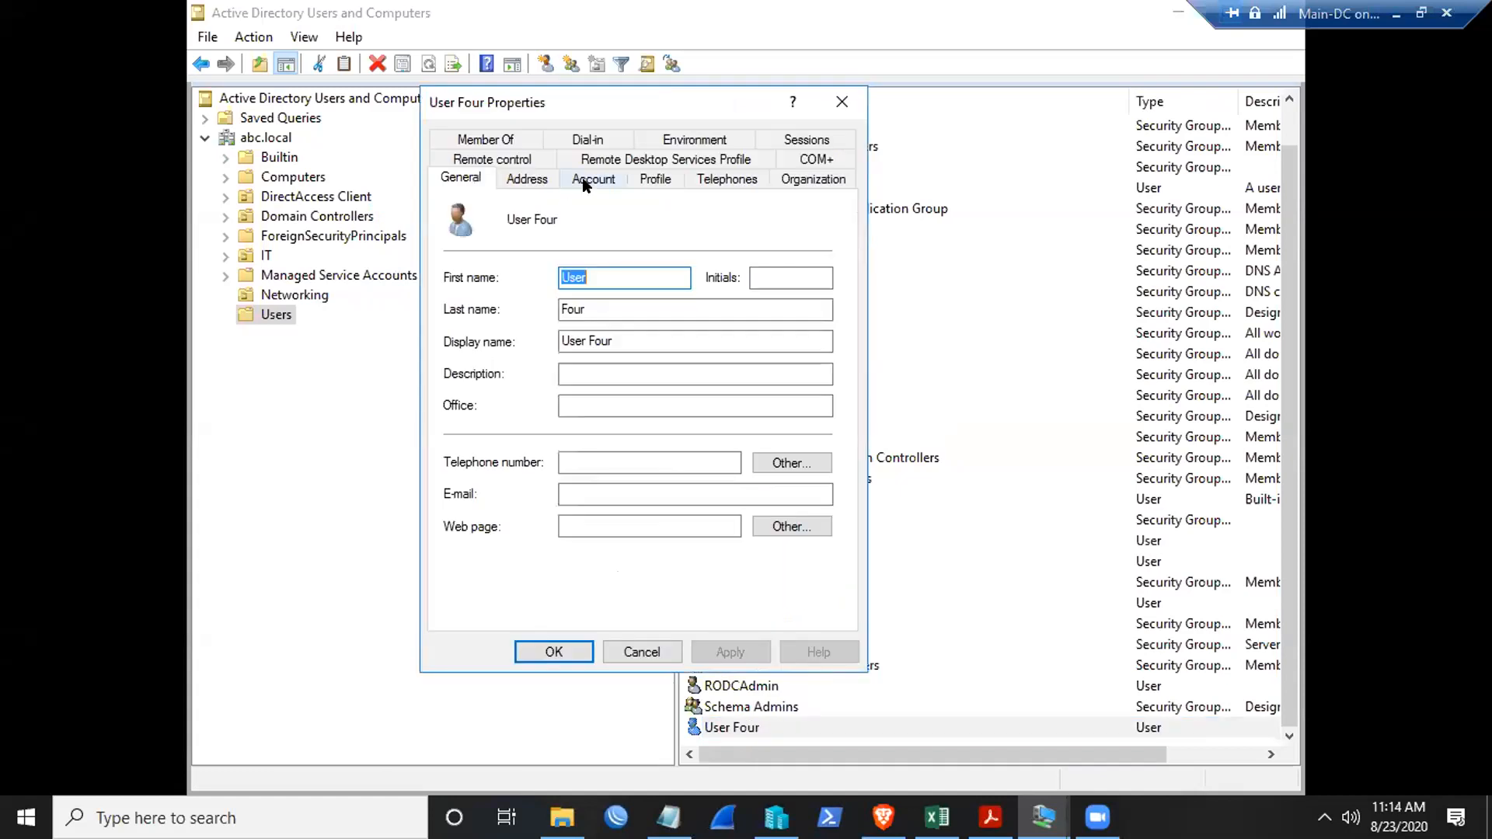
- Deny User Four logon on Sunday 11 AM–12 PM and apply the change
{"action": "left_click", "coordinate": [585, 181]}
{"action": "left_click", "coordinate": [491, 319]}
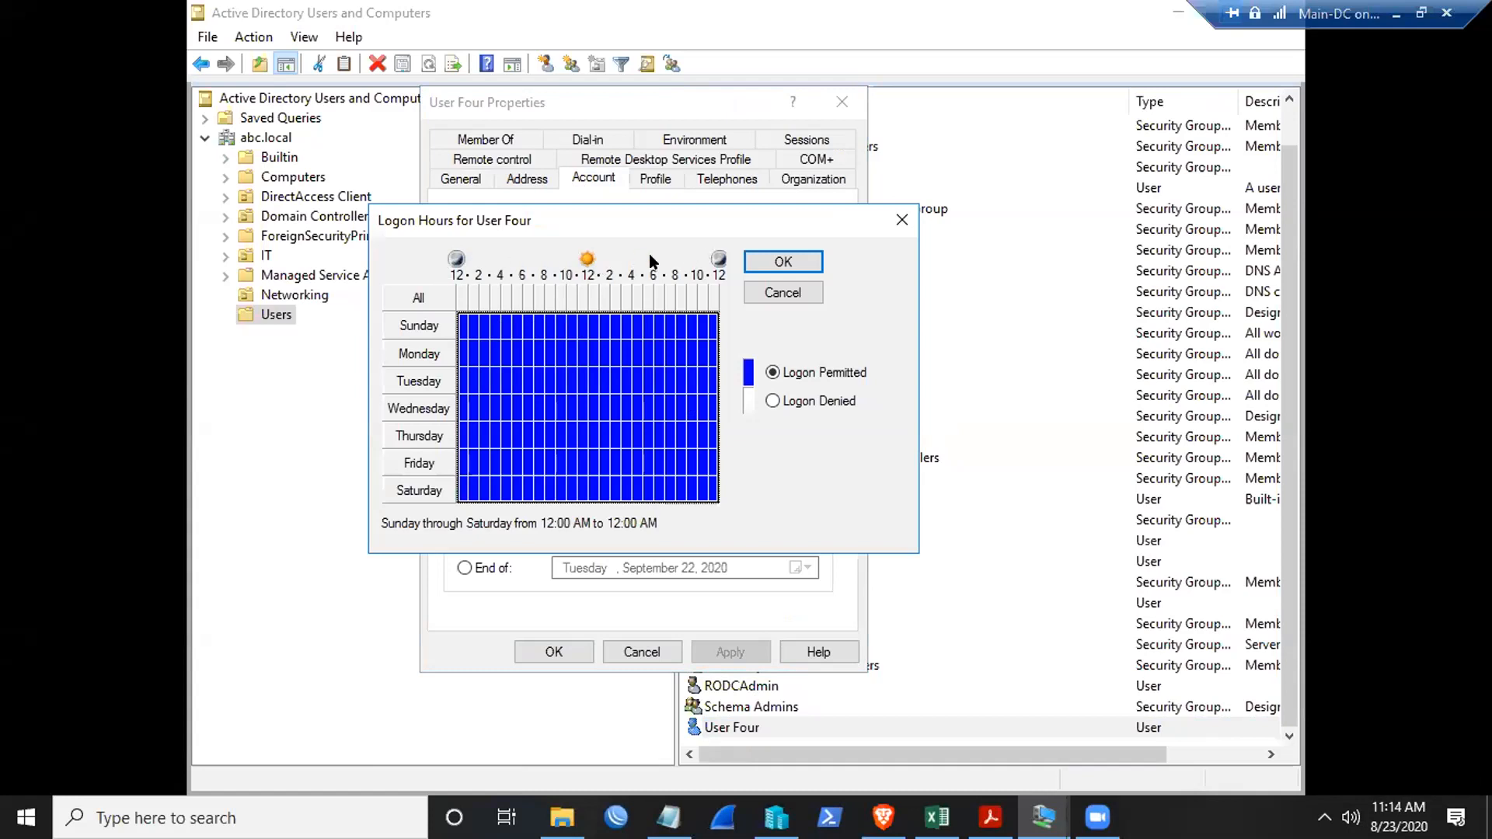
{"action": "left_click", "coordinate": [579, 322]}
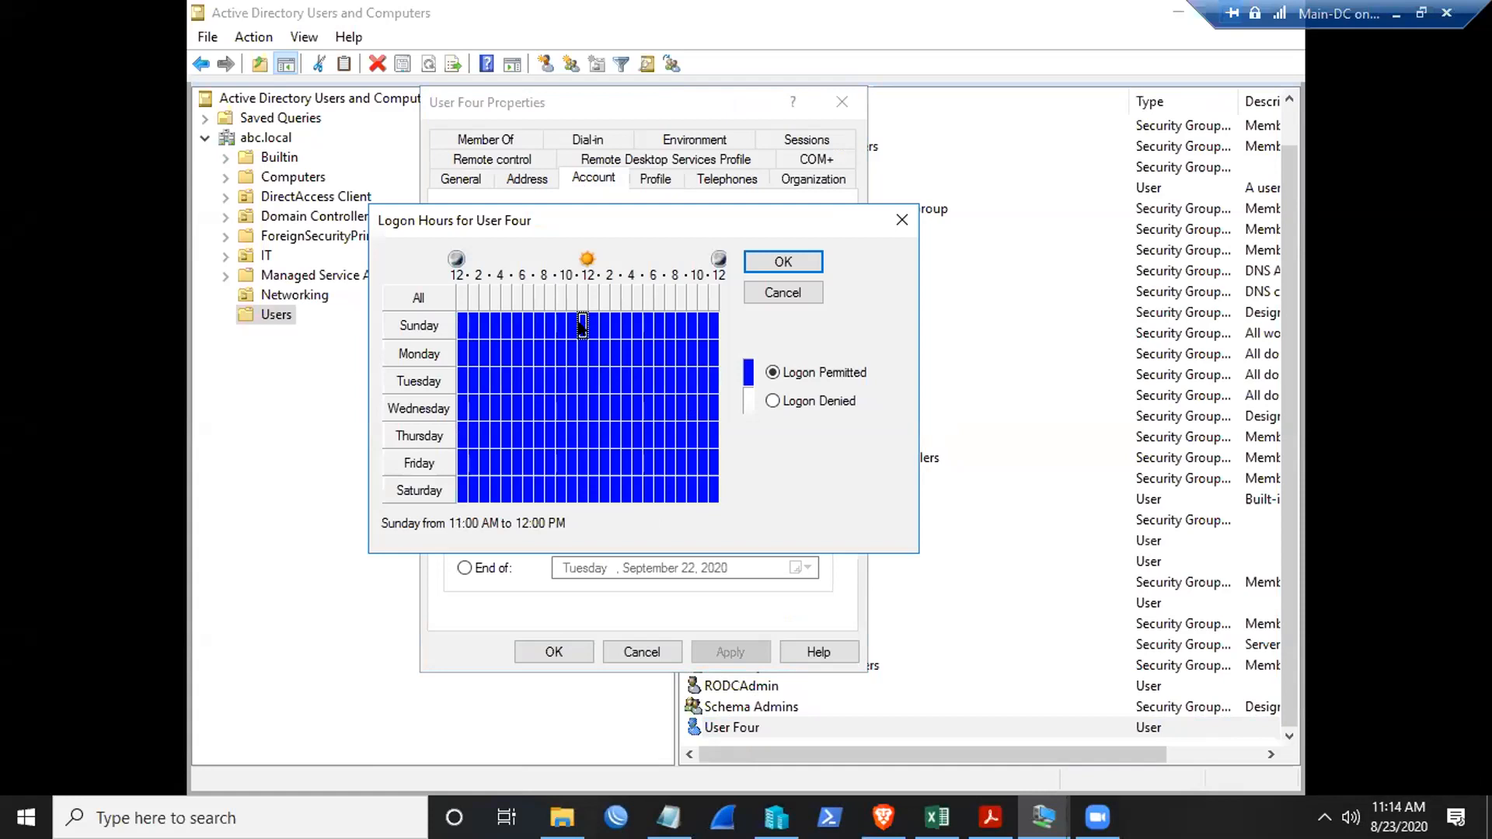
{"action": "left_click", "coordinate": [772, 400]}
{"action": "left_click", "coordinate": [779, 261]}
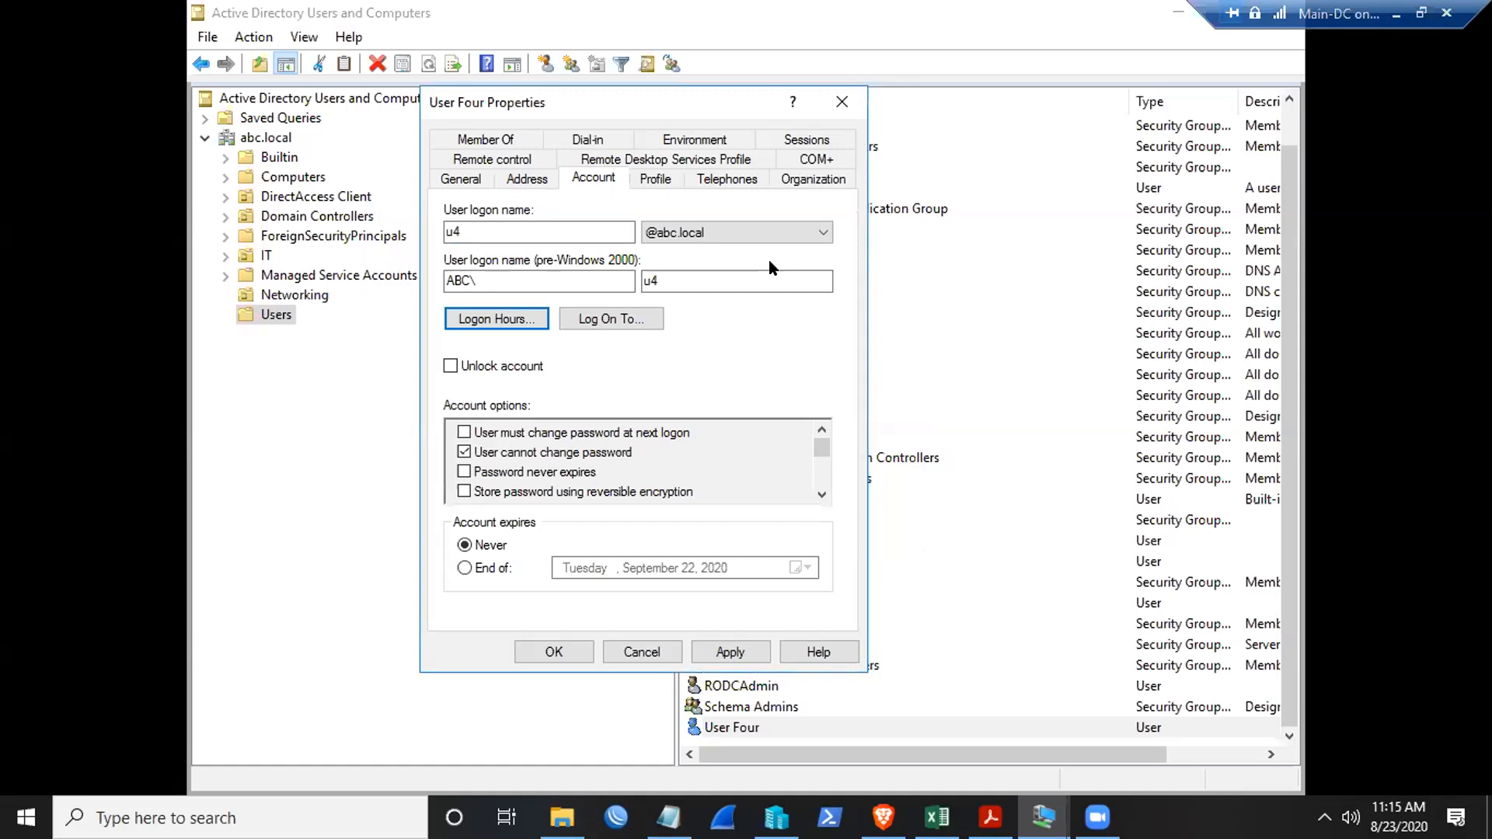
{"action": "left_click", "coordinate": [735, 652]}
{"action": "left_click", "coordinate": [561, 653]}
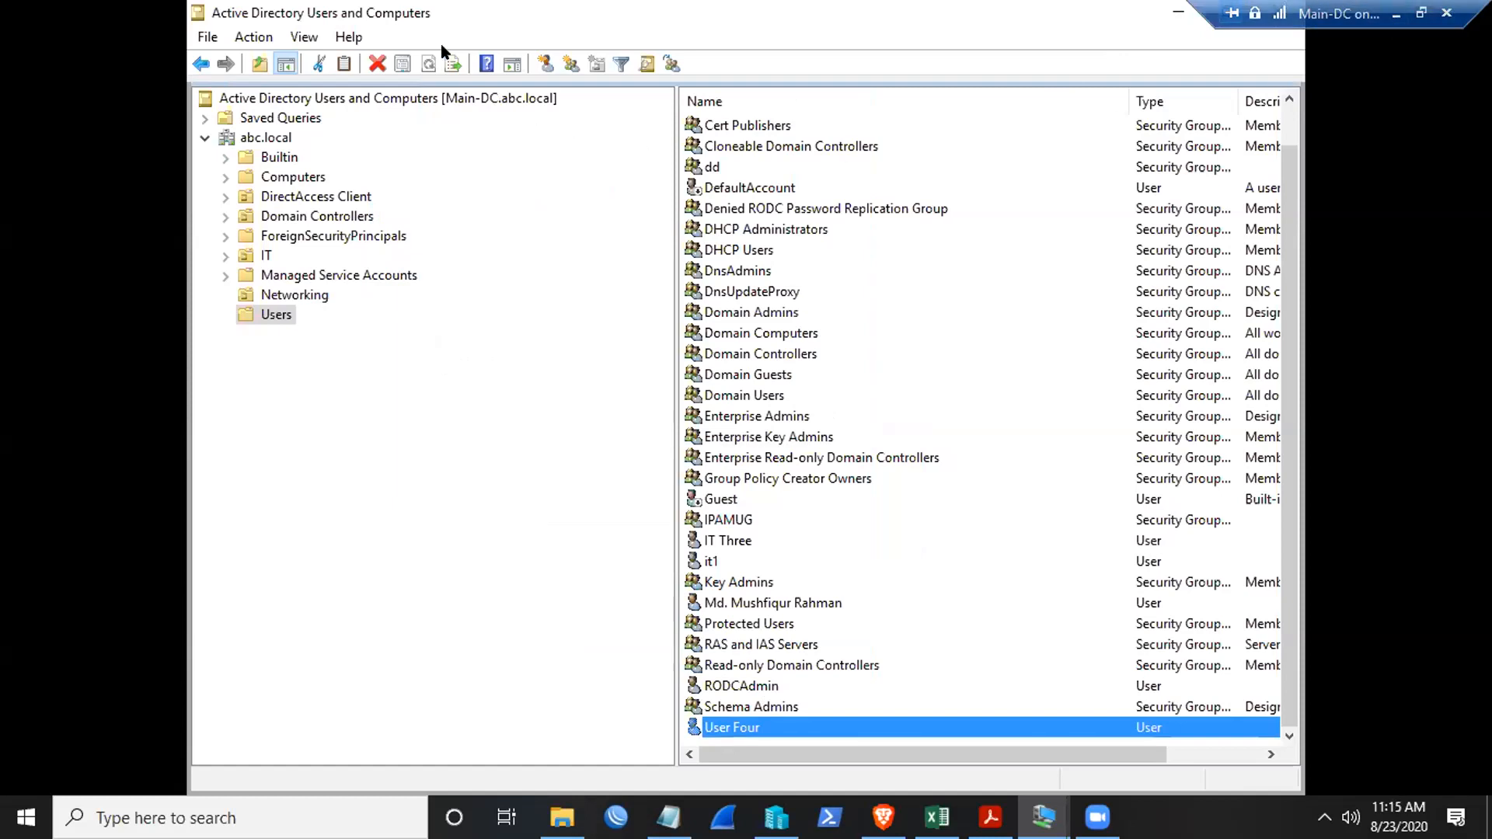
- Minimize the Main-DC window and connect to the Member-2 virtual machine from Hyper-V Manager
{"action": "left_click", "coordinate": [1397, 13]}
{"action": "right_click", "coordinate": [527, 244]}
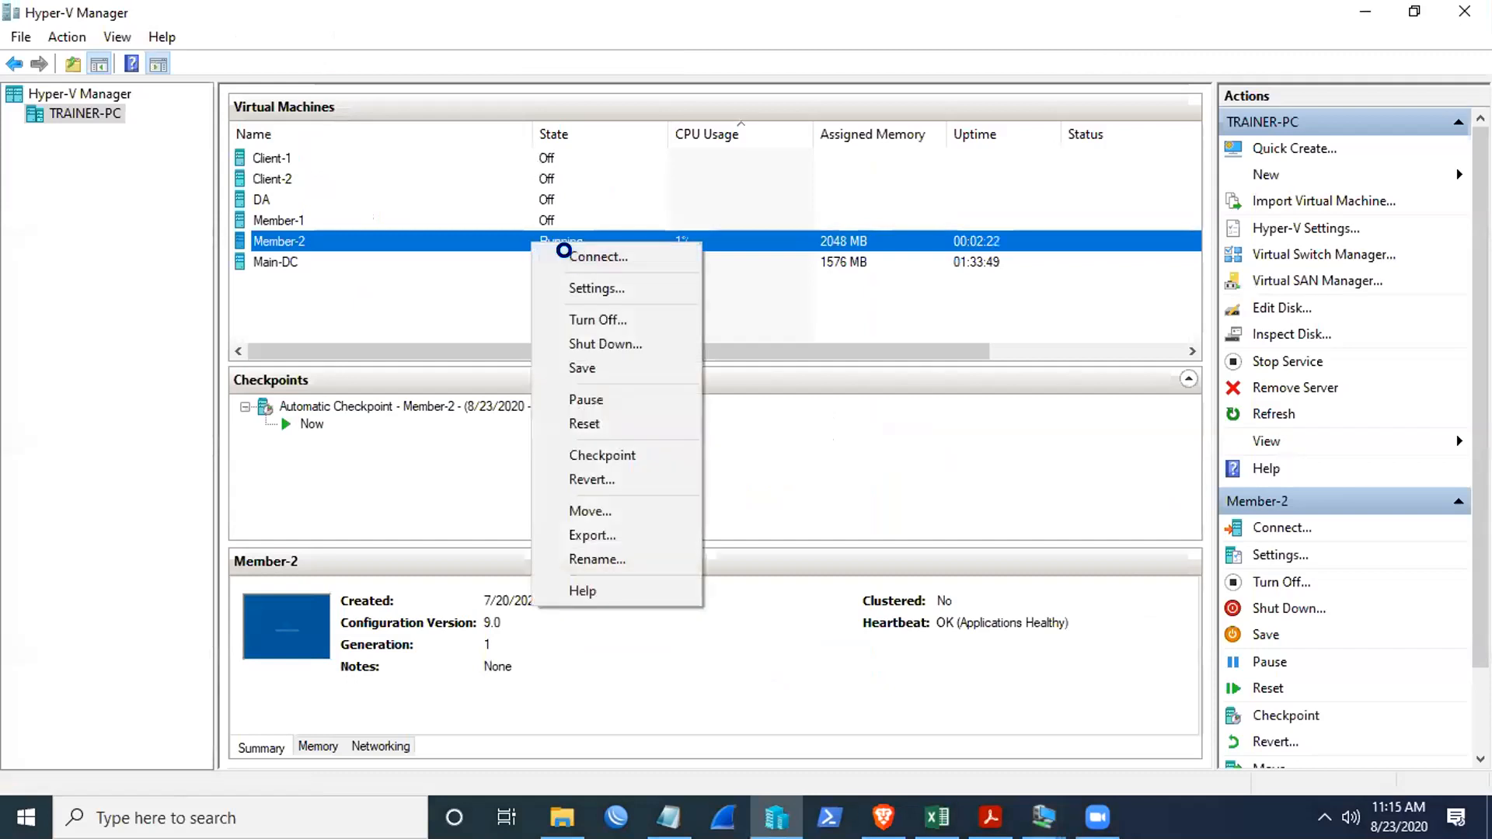
{"action": "left_click", "coordinate": [570, 254]}
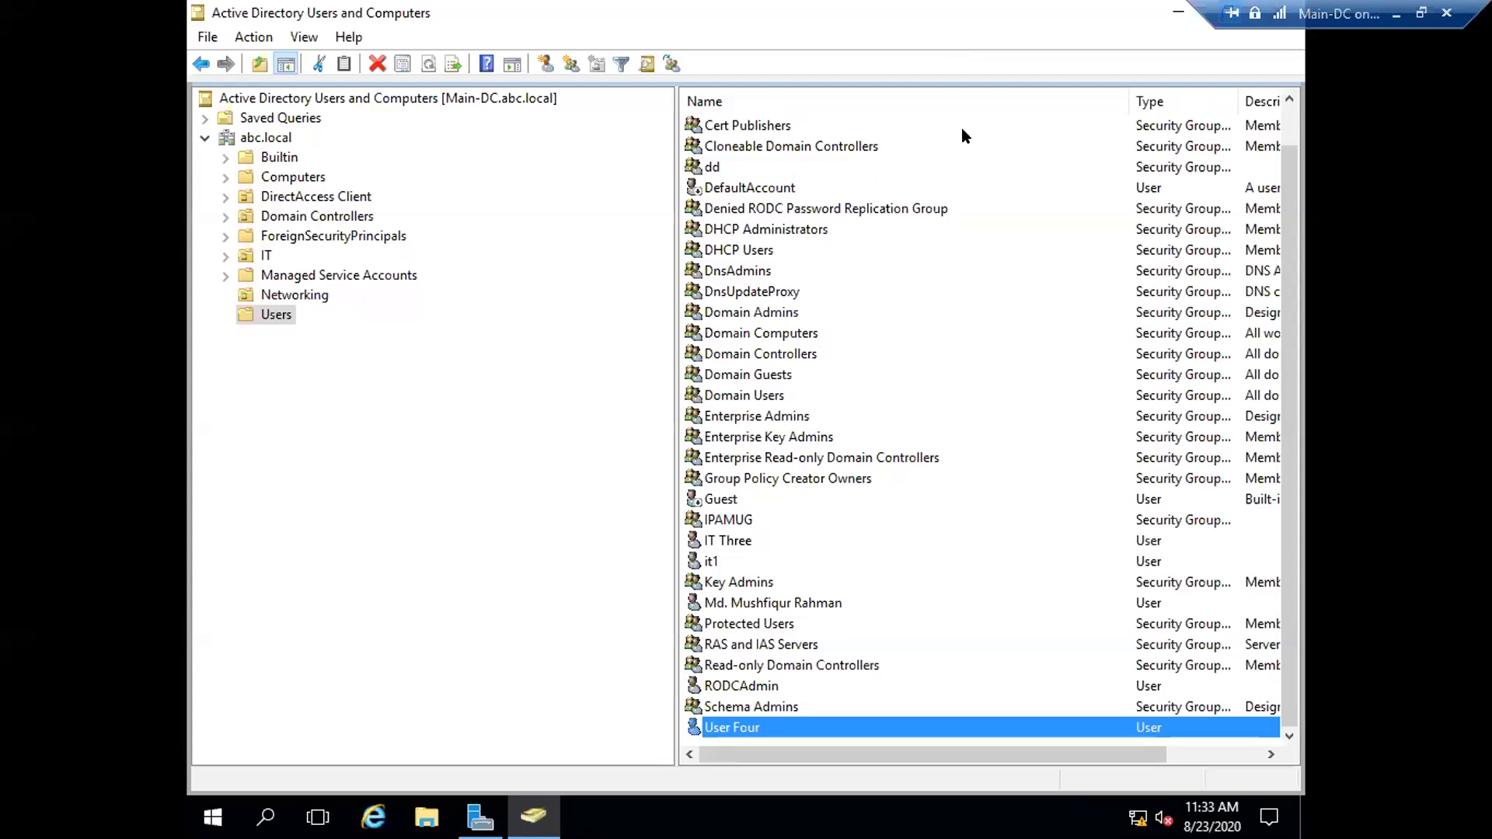
- Show the Account tab of User Four's properties, then minimize the server's VM window
{"action": "double_click", "coordinate": [721, 728]}
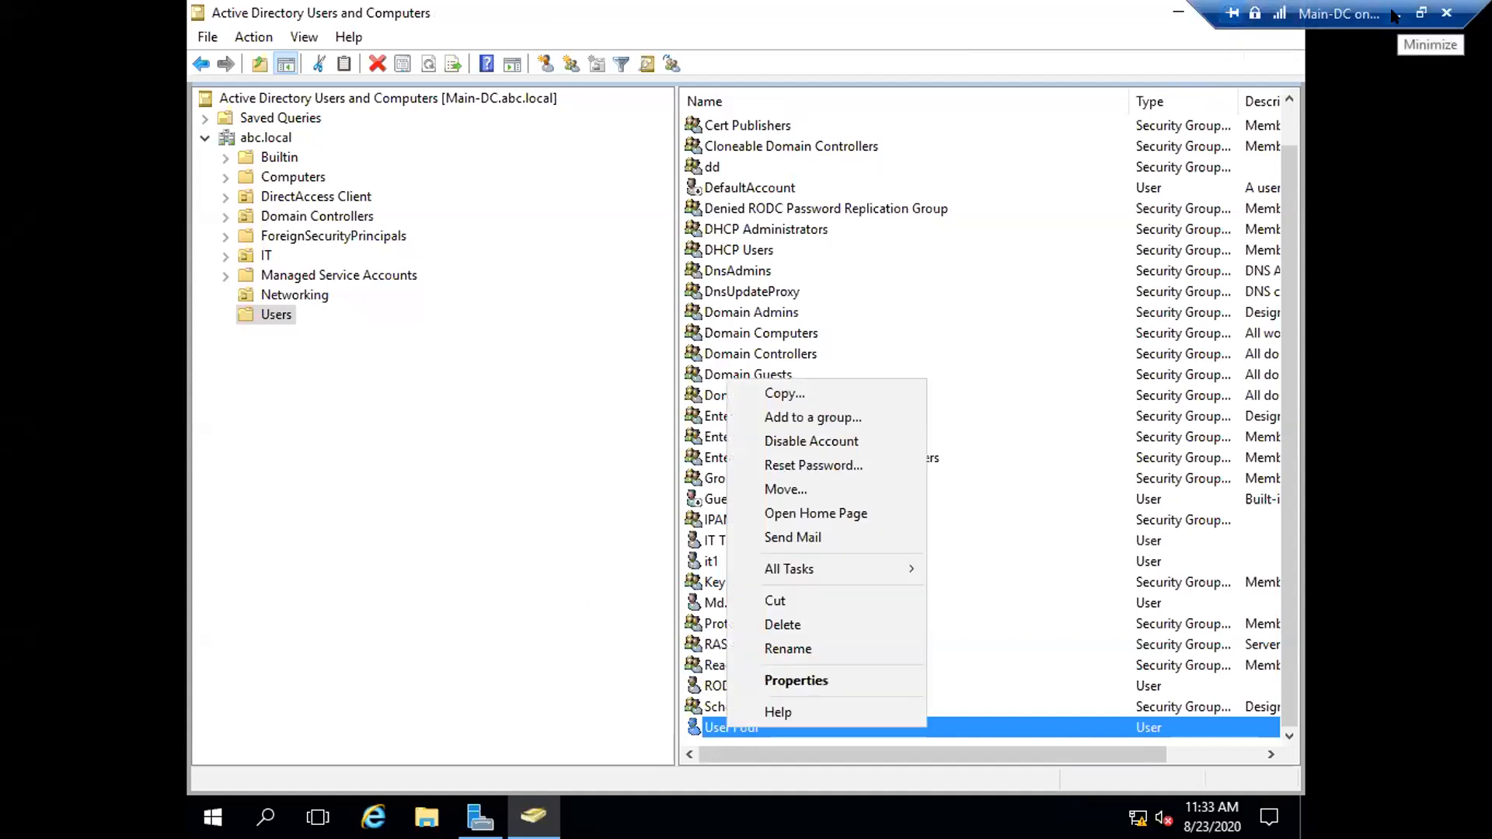
{"action": "left_click", "coordinate": [785, 673]}
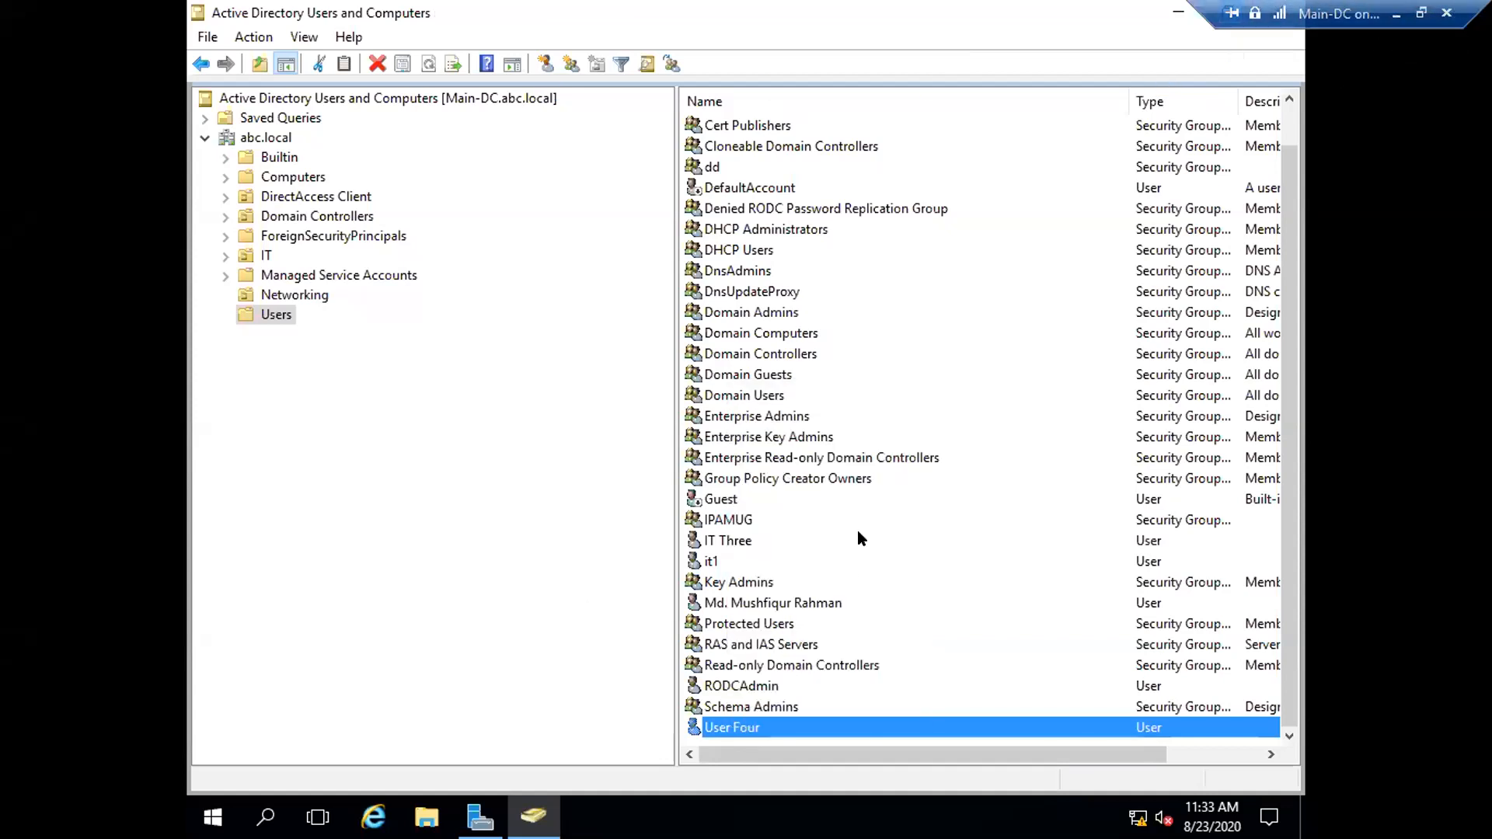
{"action": "left_click", "coordinate": [586, 183]}
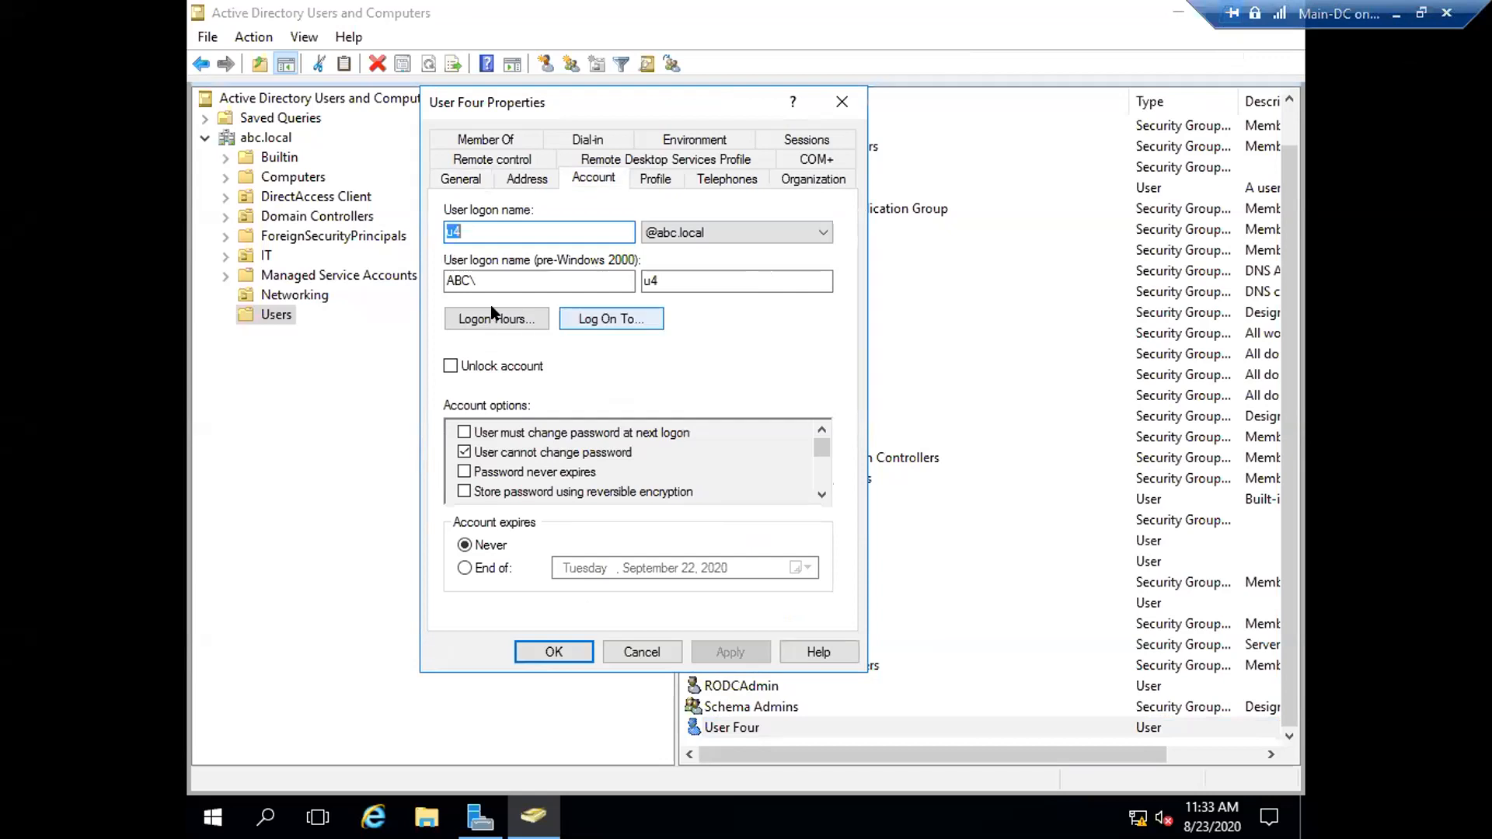
{"action": "left_click", "coordinate": [1396, 14]}
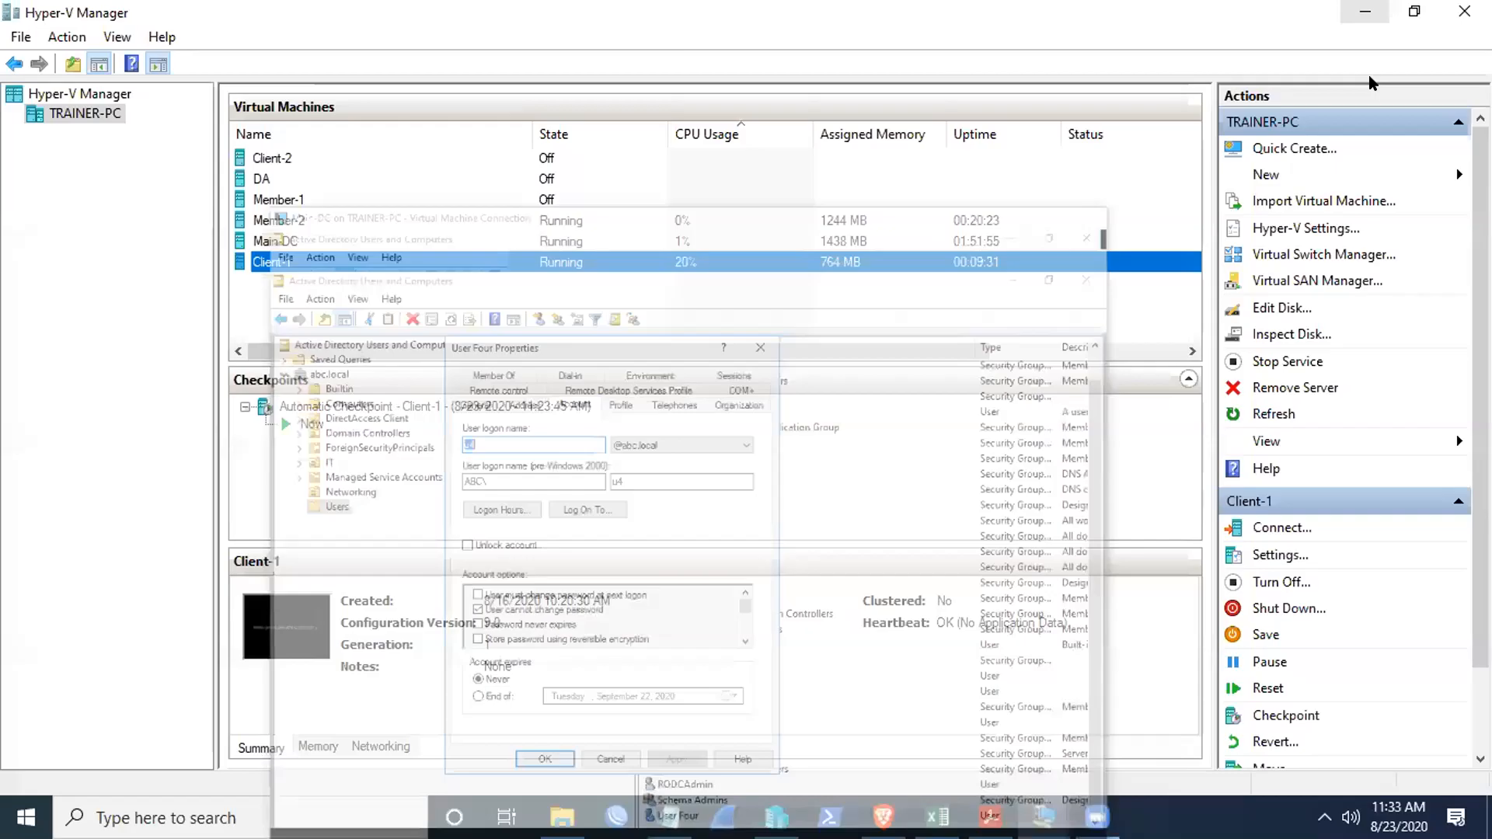
- Bring up the existing Client-1 window, leave full screen, and minimize it
{"action": "mouse_move", "coordinate": [1044, 816]}
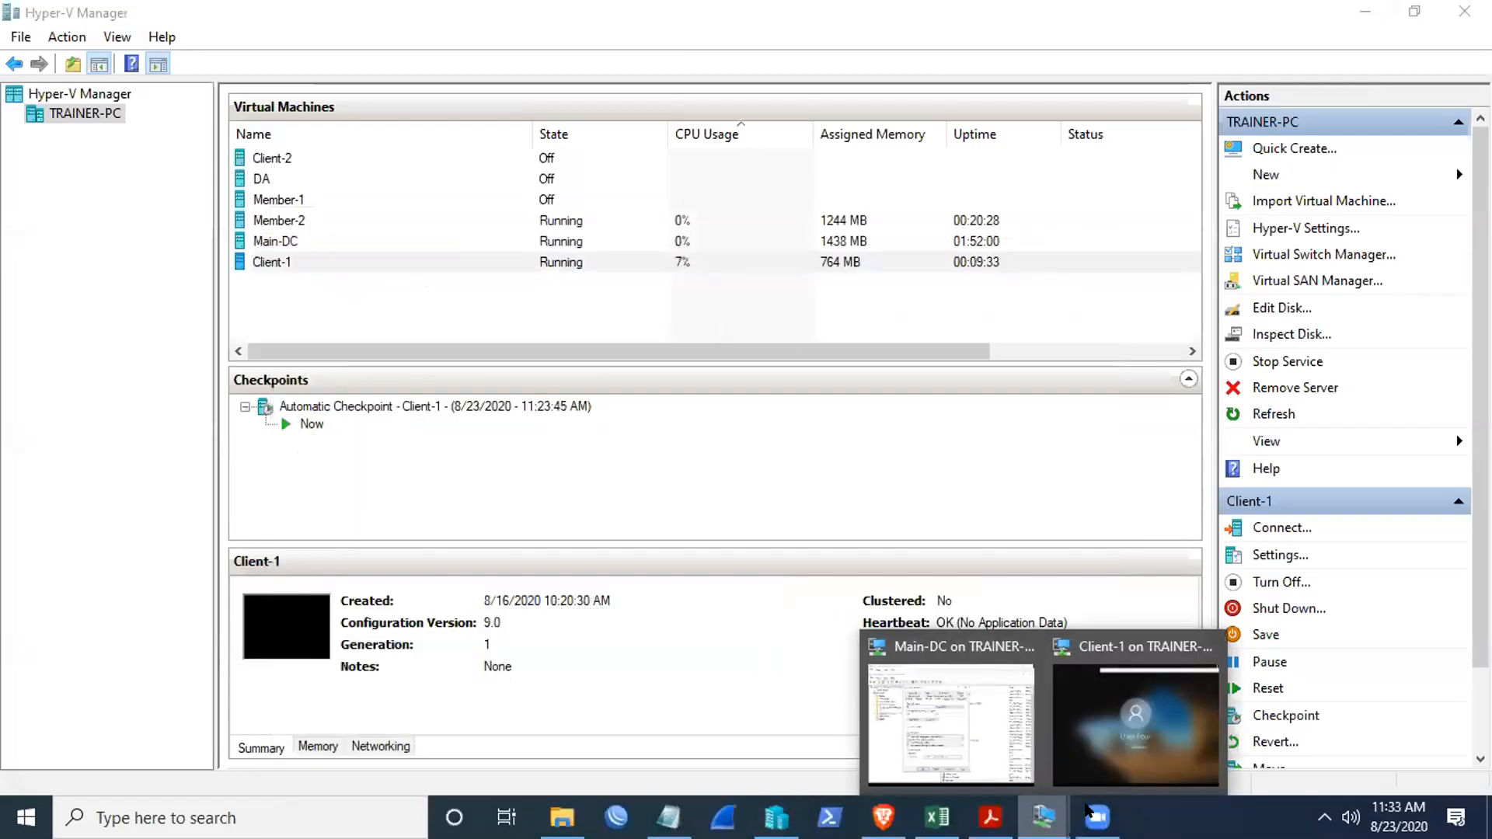
{"action": "left_click", "coordinate": [1148, 711]}
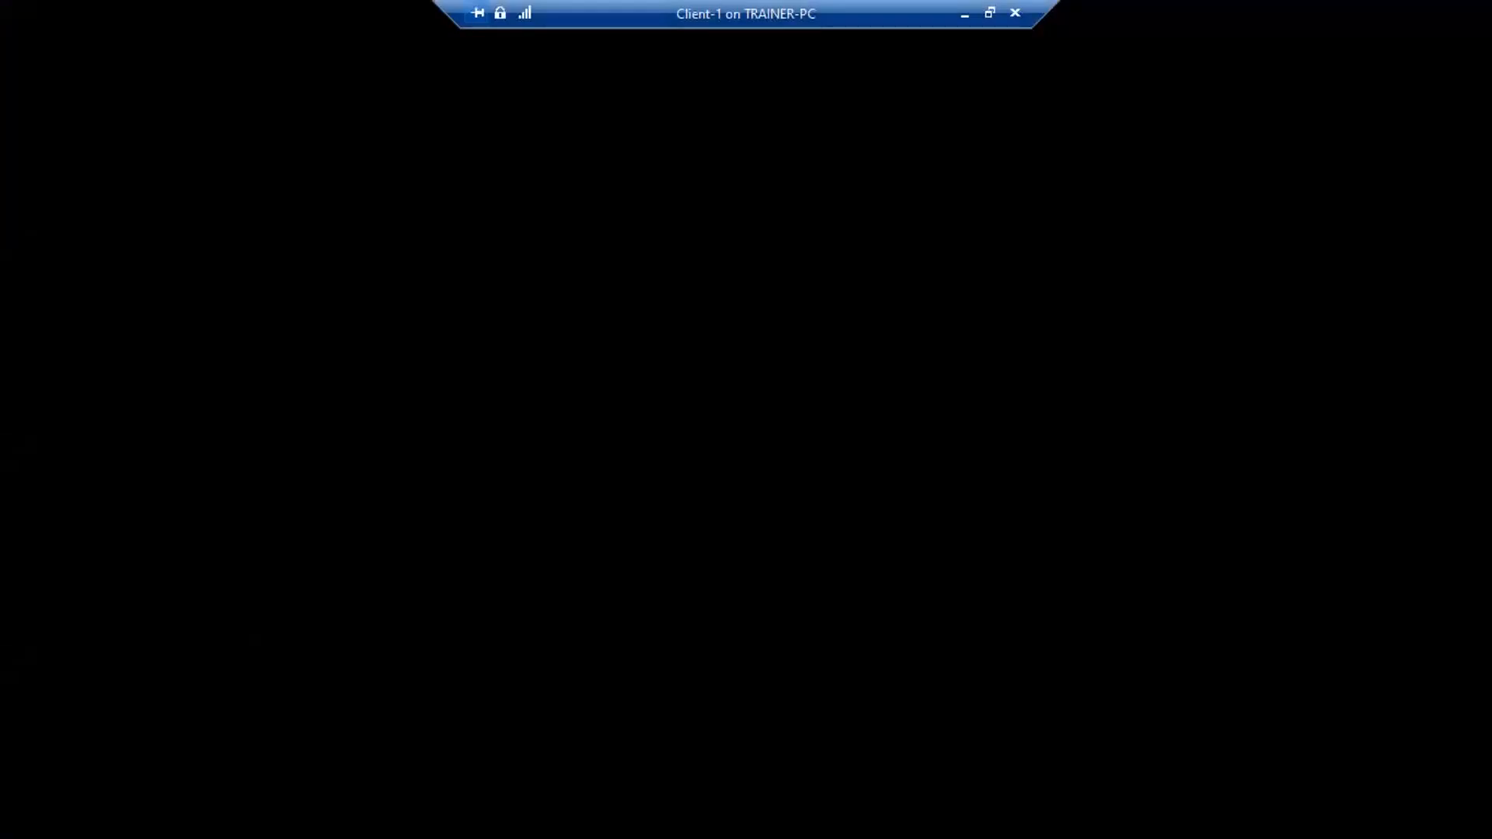
{"action": "left_click", "coordinate": [989, 13]}
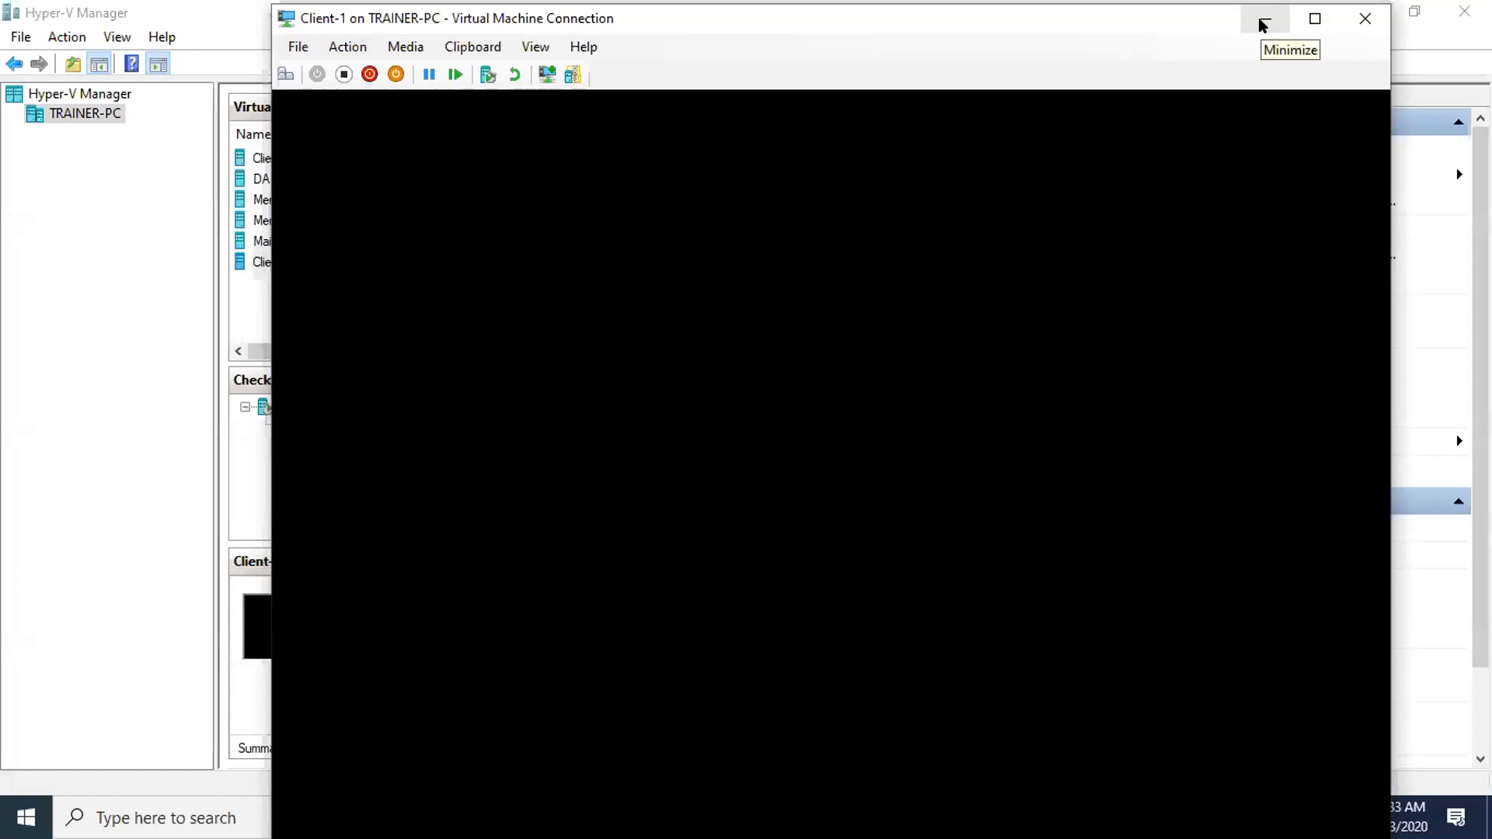
{"action": "left_click", "coordinate": [1263, 22]}
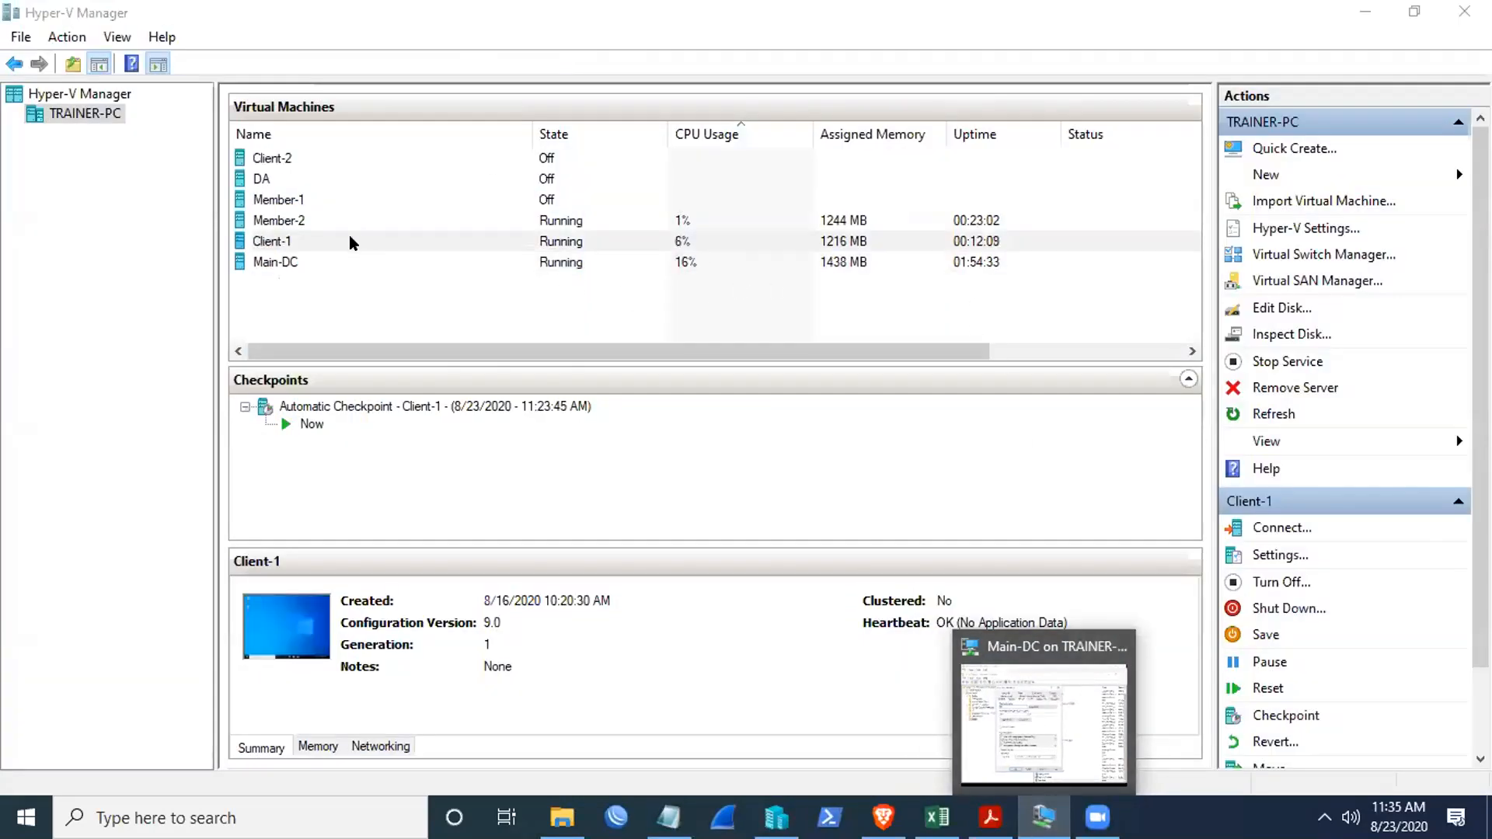
- Open a new connection to Client-1 and dismiss the 1366 by 768 display size prompt
{"action": "right_click", "coordinate": [354, 241]}
{"action": "left_click", "coordinate": [390, 255]}
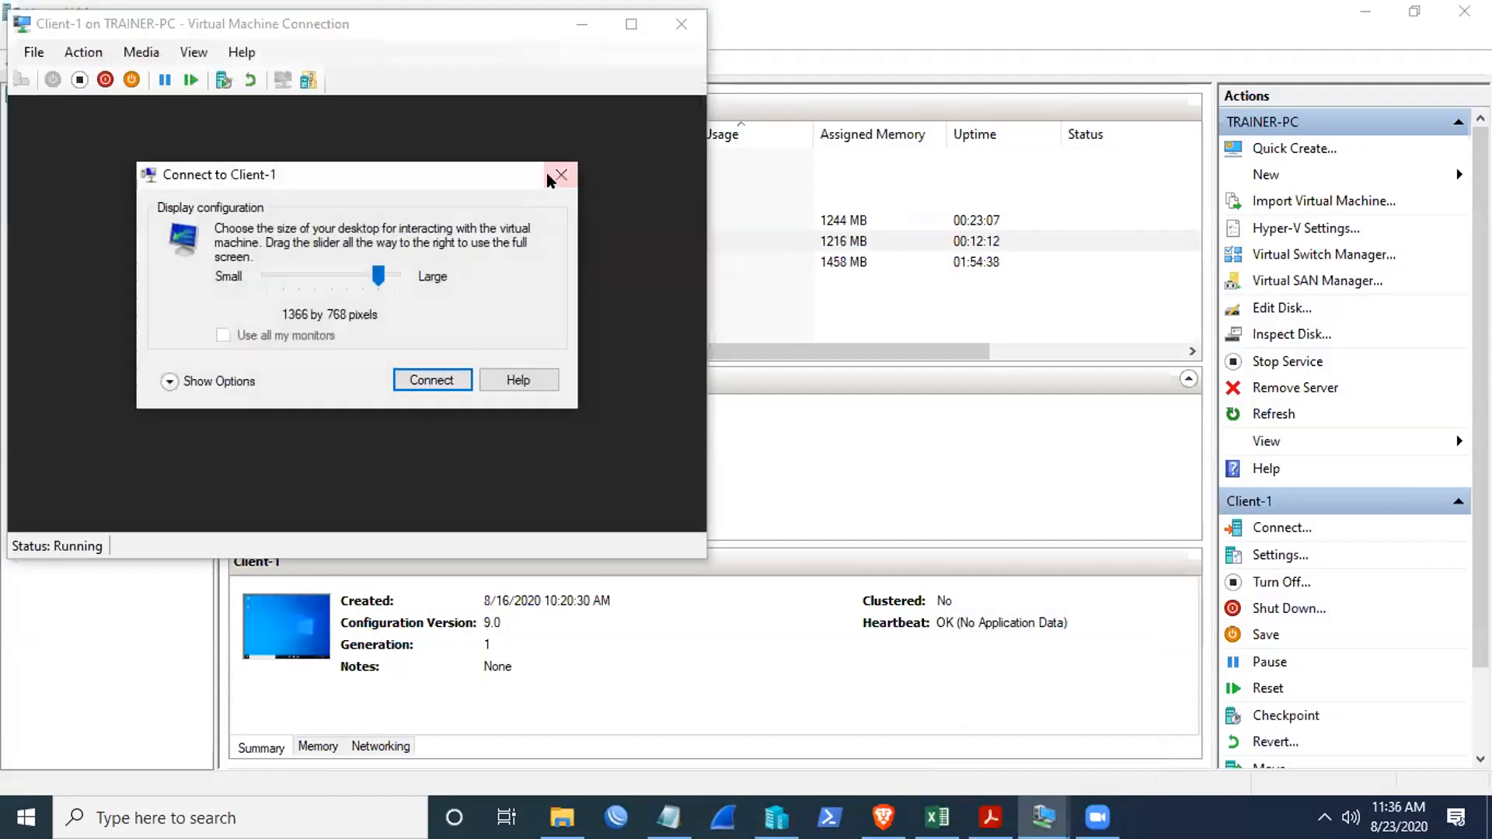
{"action": "left_click", "coordinate": [560, 175]}
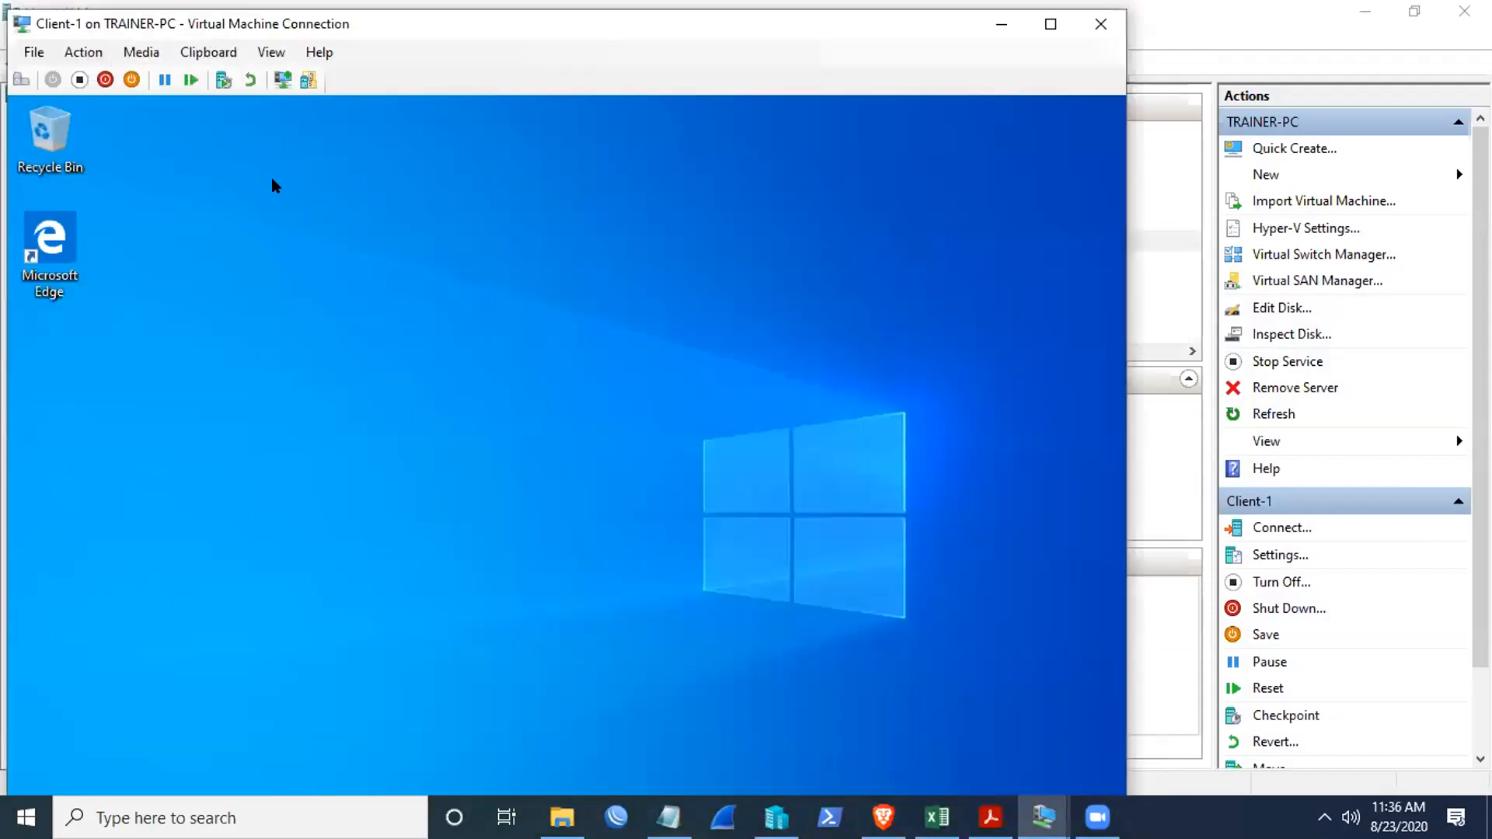
- Show the Client-1 session full screen, run cmd from the Run box, then close it
{"action": "left_click", "coordinate": [269, 52]}
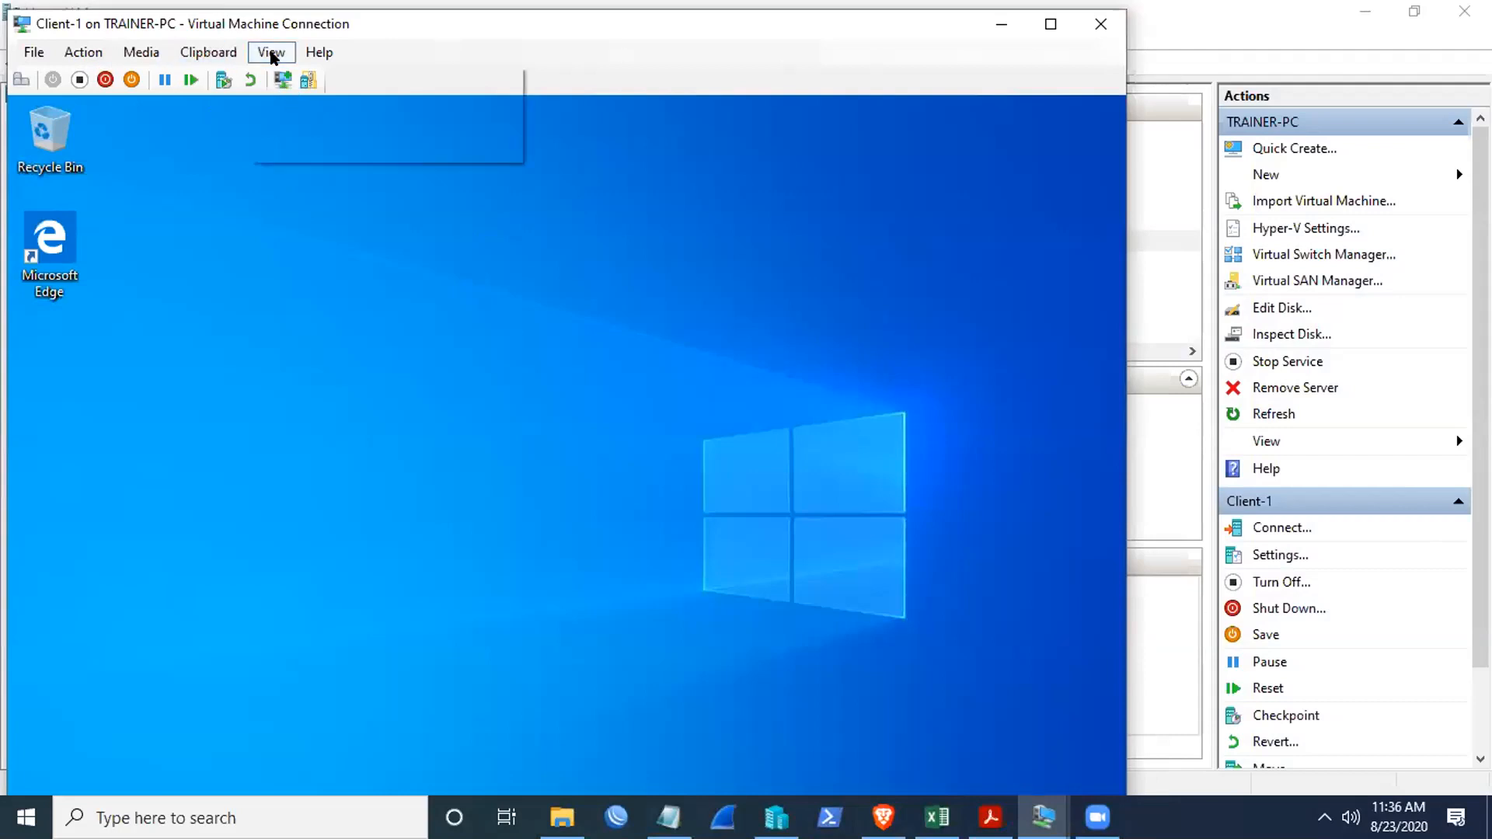
{"action": "left_click", "coordinate": [282, 71]}
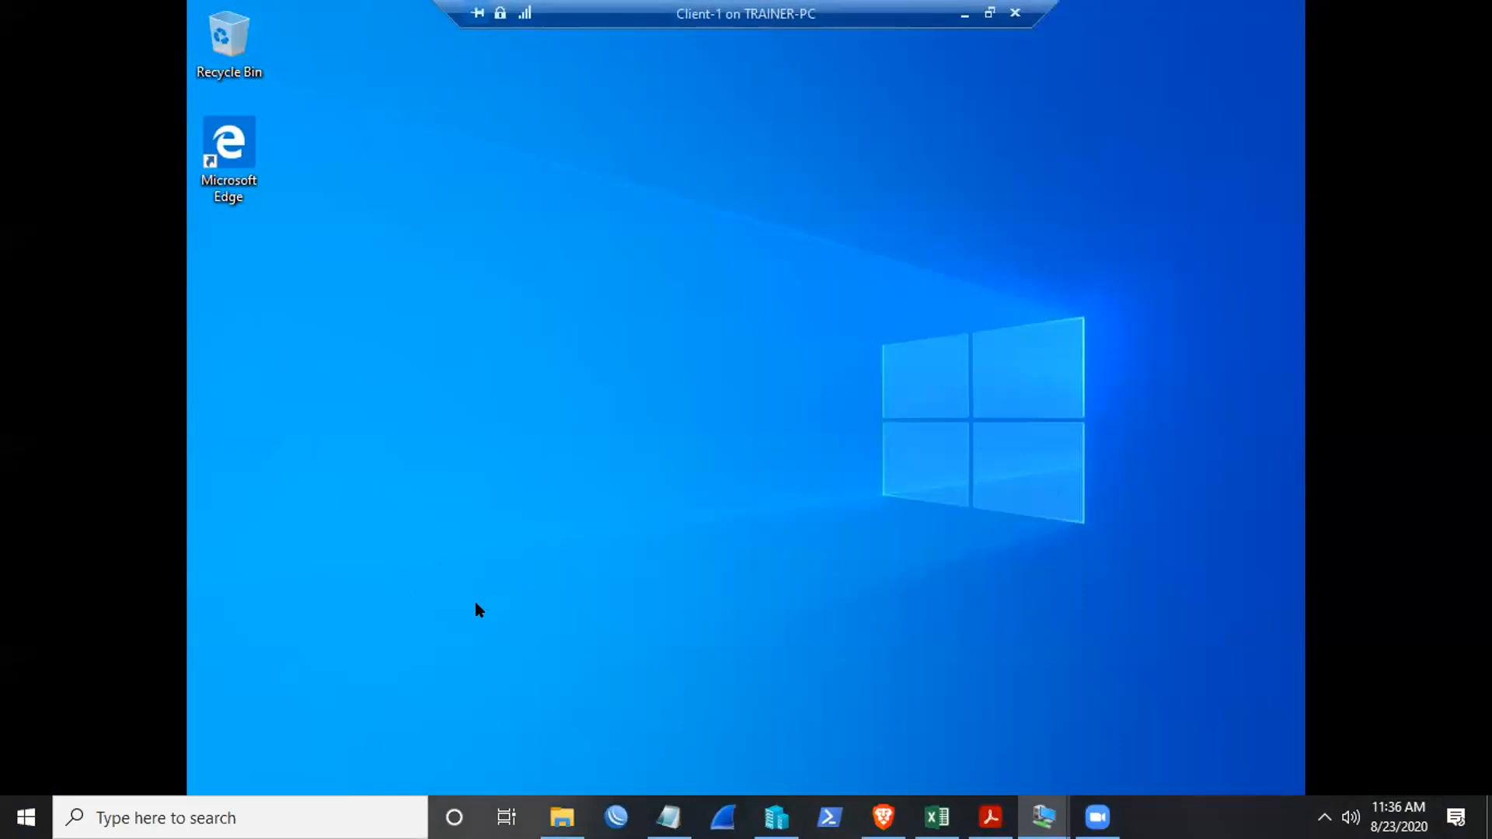
{"action": "key", "text": "super+r"}
{"action": "type", "text": "cmd"}
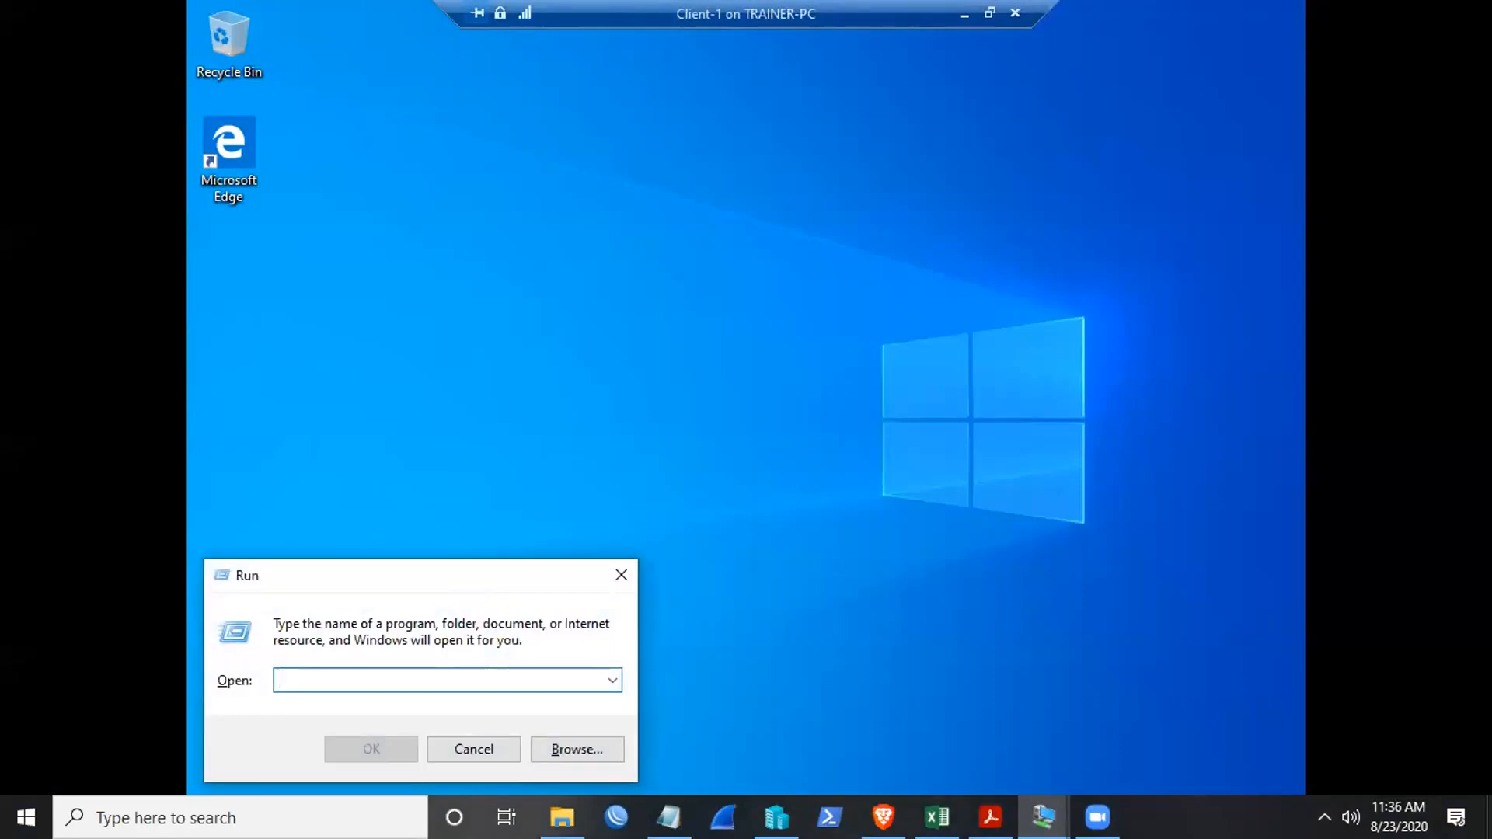
{"action": "key", "text": "Return"}
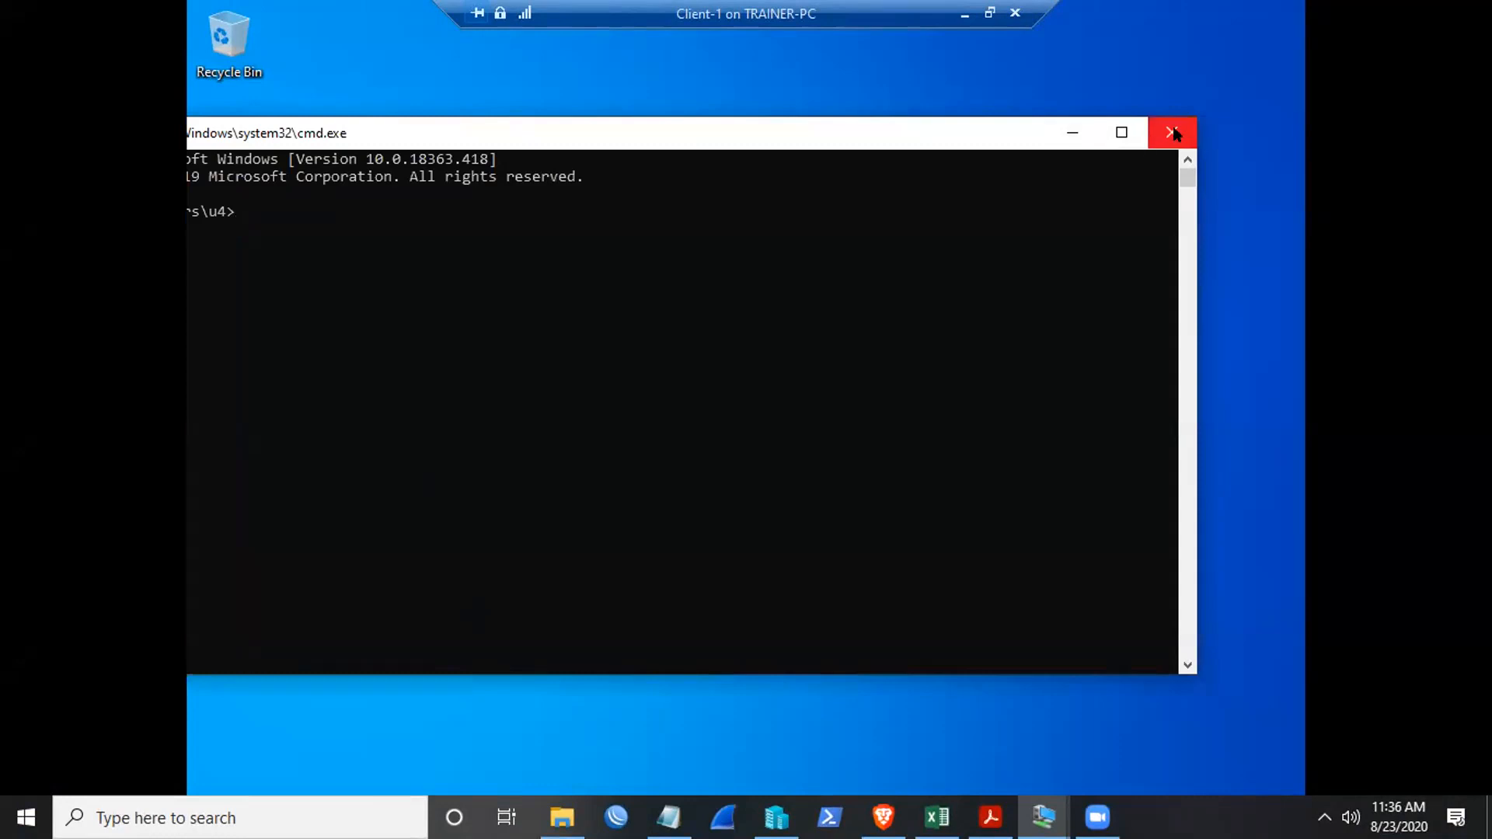
{"action": "left_click", "coordinate": [1173, 130]}
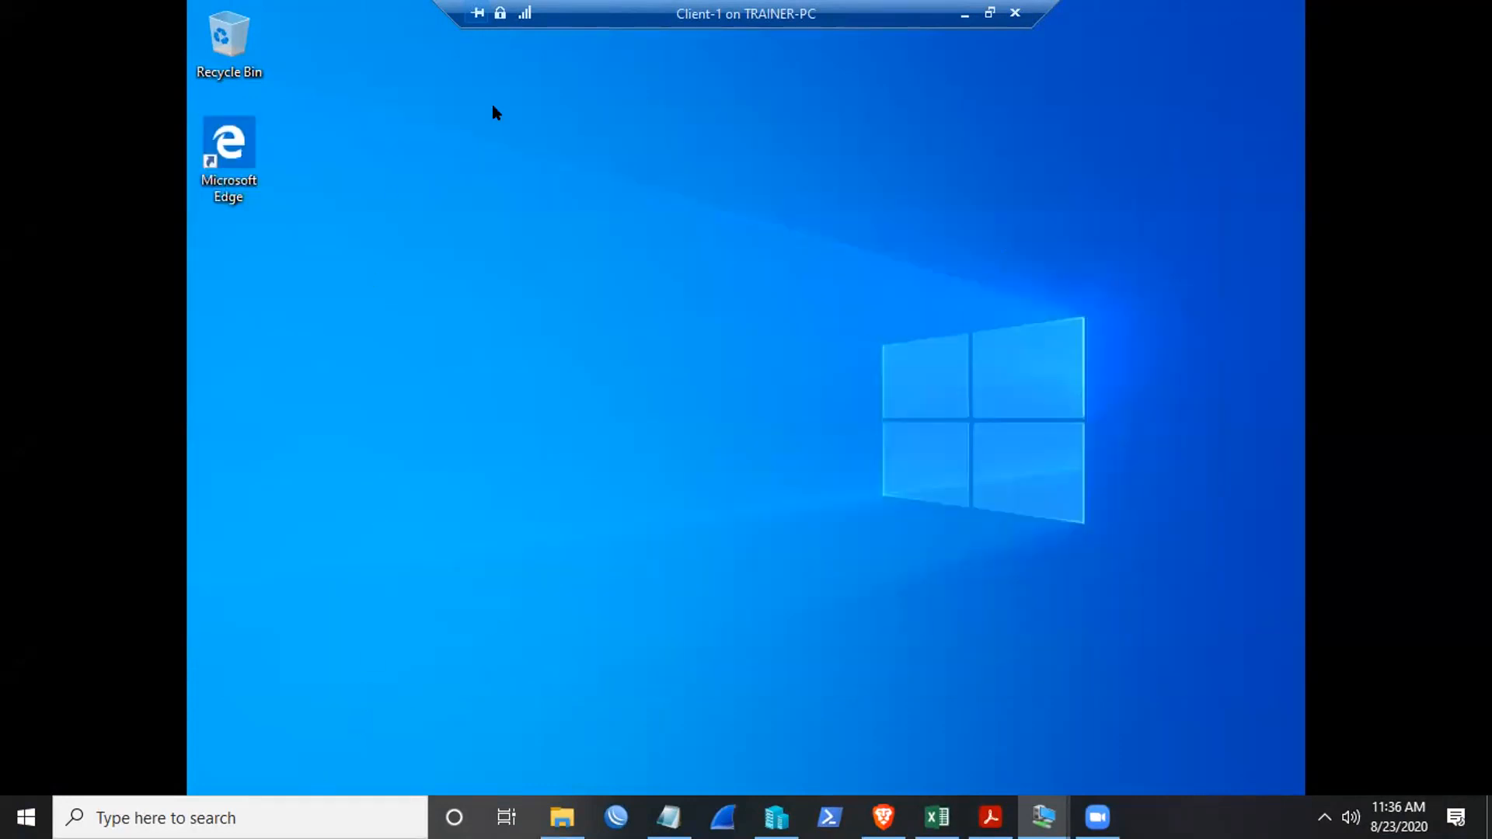
- Exit full screen, sign the current user out of Client-1, and return to Main-DC
{"action": "left_click", "coordinate": [990, 14]}
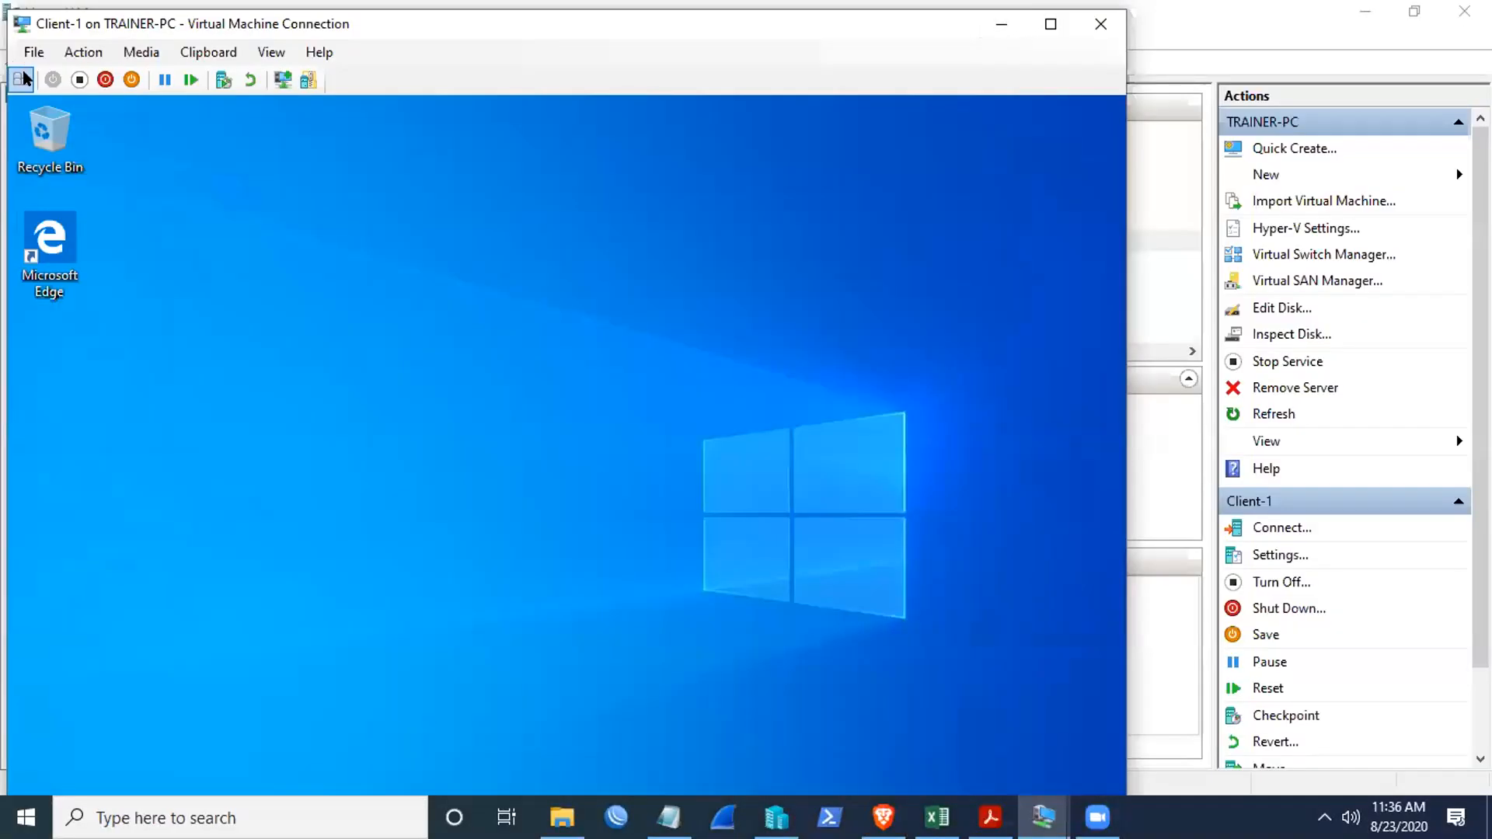
{"action": "left_click", "coordinate": [21, 80]}
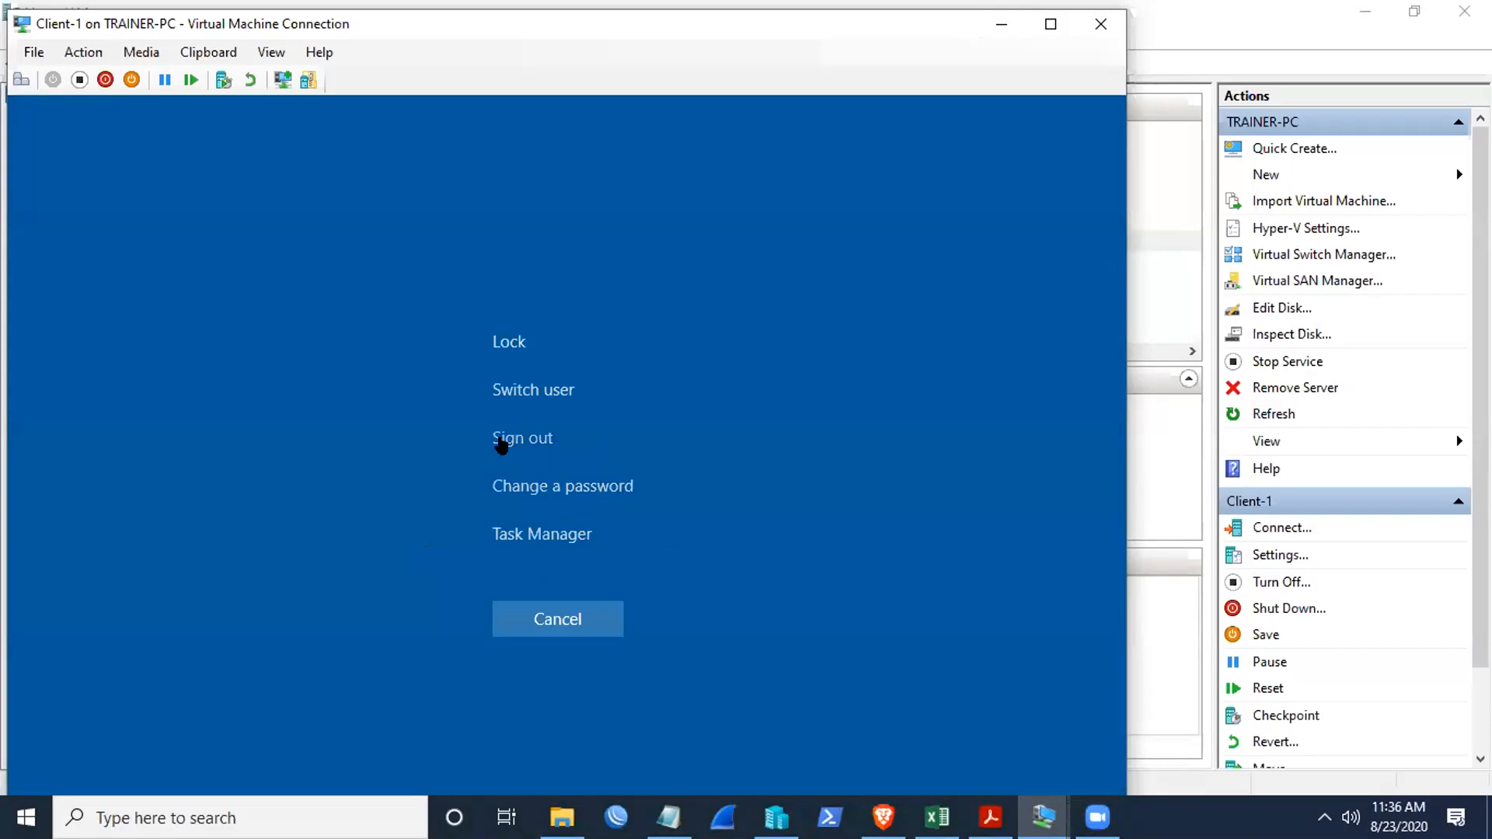
{"action": "left_click", "coordinate": [505, 441]}
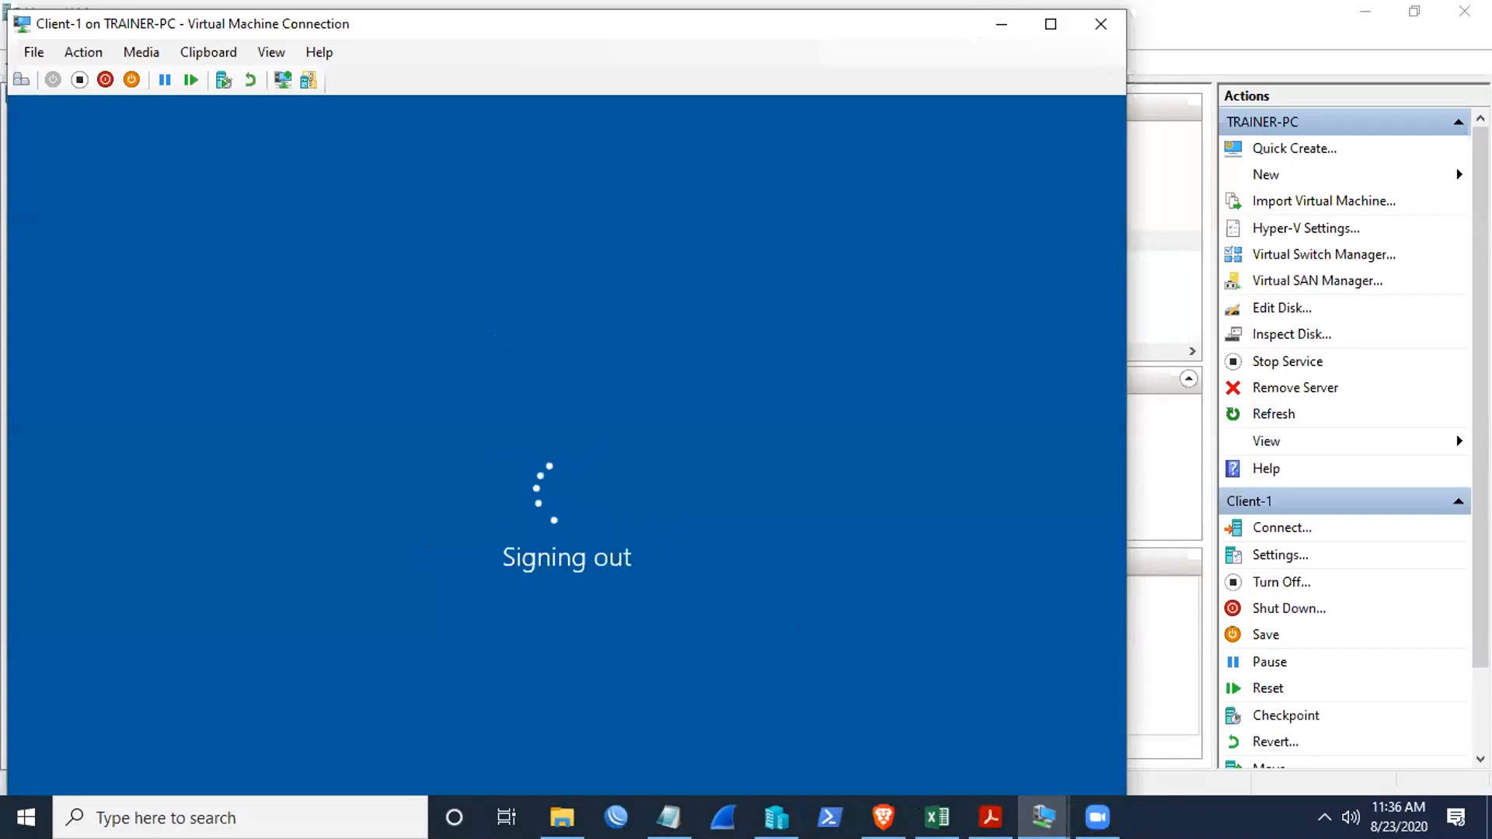
{"action": "mouse_move", "coordinate": [1044, 818]}
{"action": "left_click", "coordinate": [963, 713]}
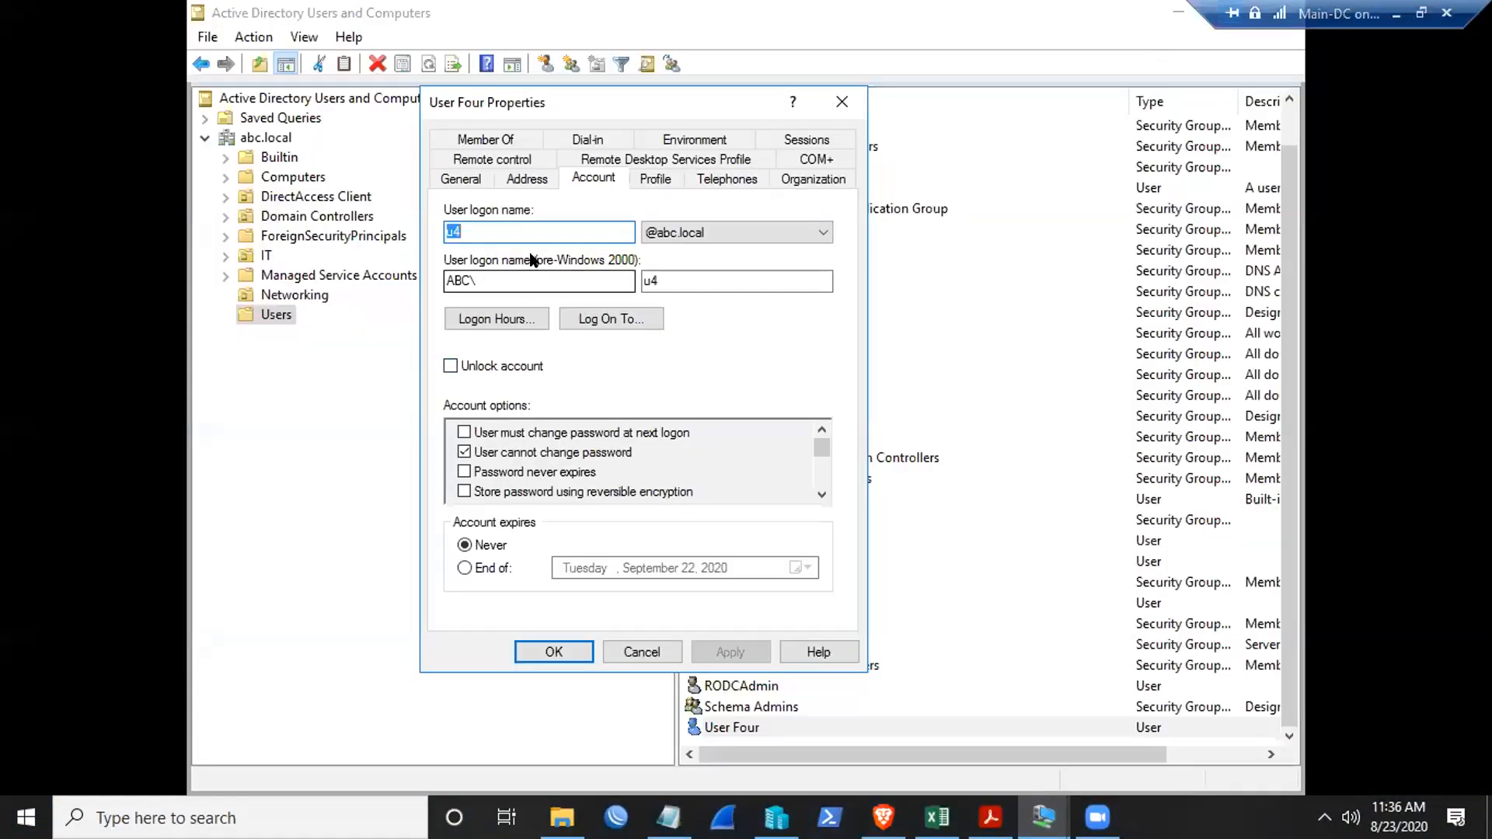
- Deny User Four logon on Sunday 11:00 AM–12:00 PM, apply, verify the grid, and close Properties
{"action": "left_click", "coordinate": [488, 320]}
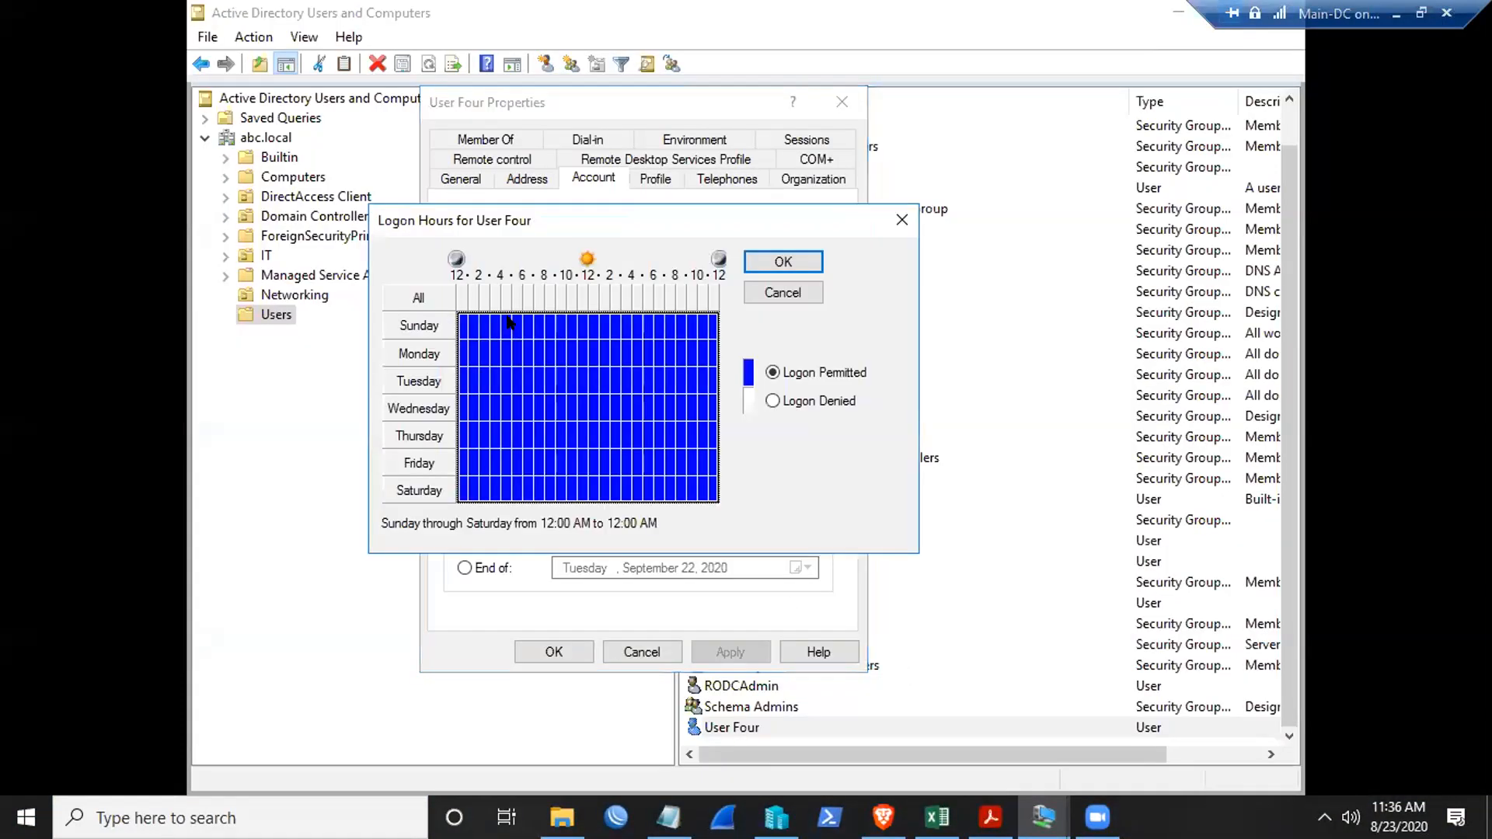
{"action": "left_click", "coordinate": [582, 325]}
{"action": "left_click", "coordinate": [773, 401]}
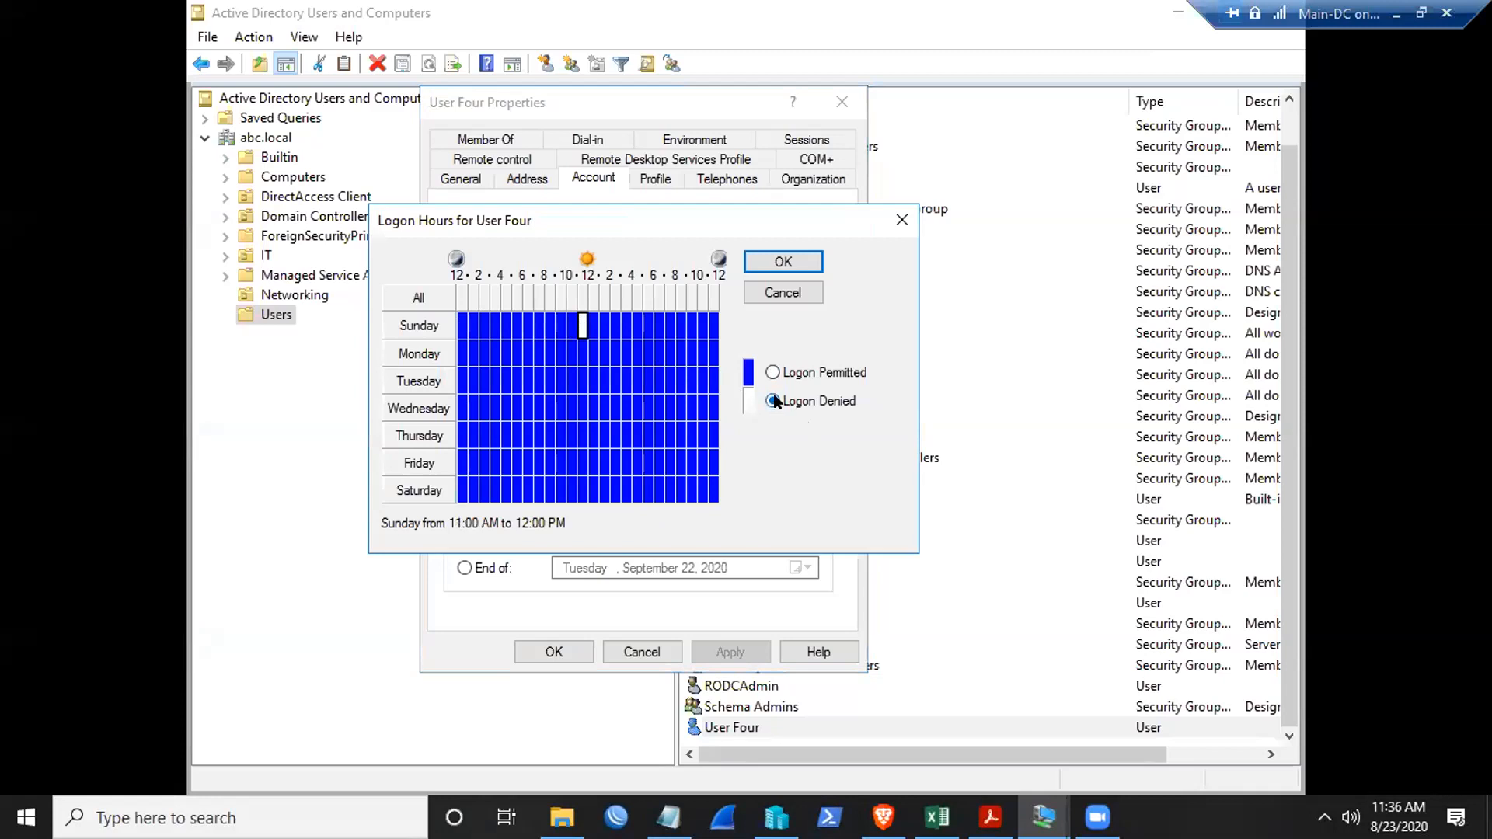
{"action": "left_click", "coordinate": [778, 262]}
{"action": "left_click", "coordinate": [730, 652]}
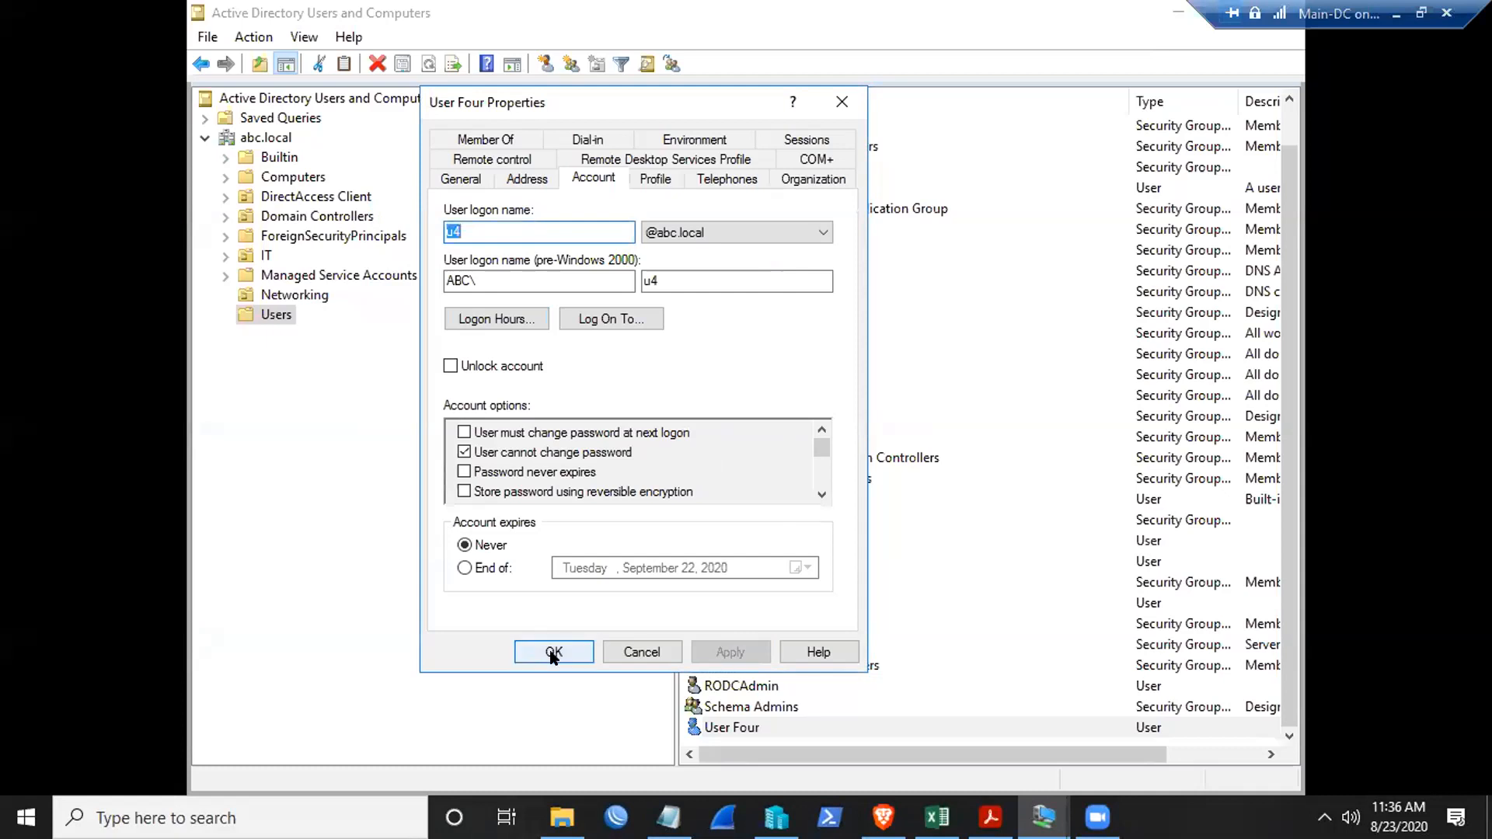
{"action": "left_click", "coordinate": [522, 322]}
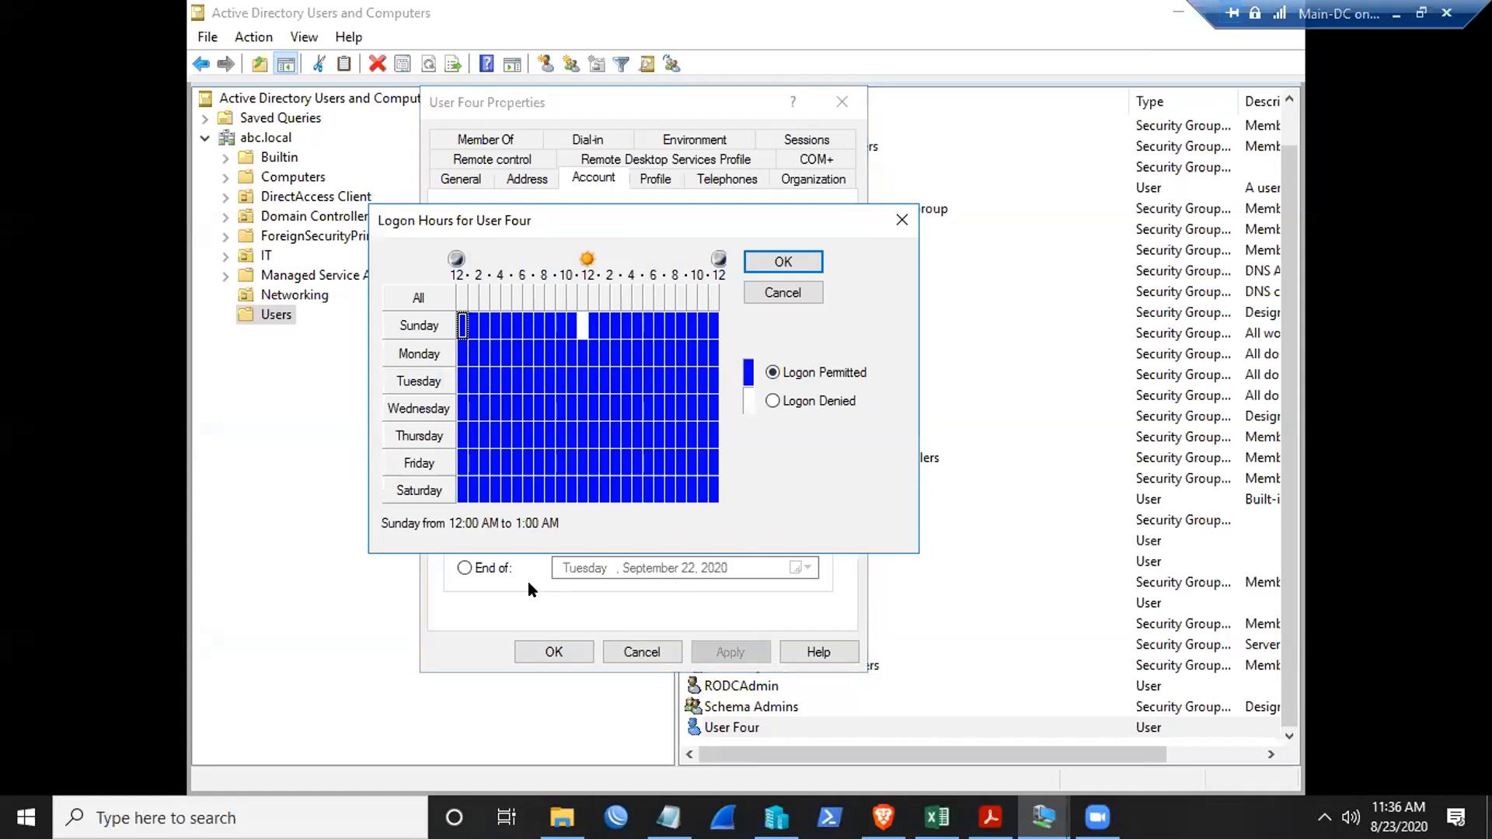
{"action": "left_click", "coordinate": [778, 262]}
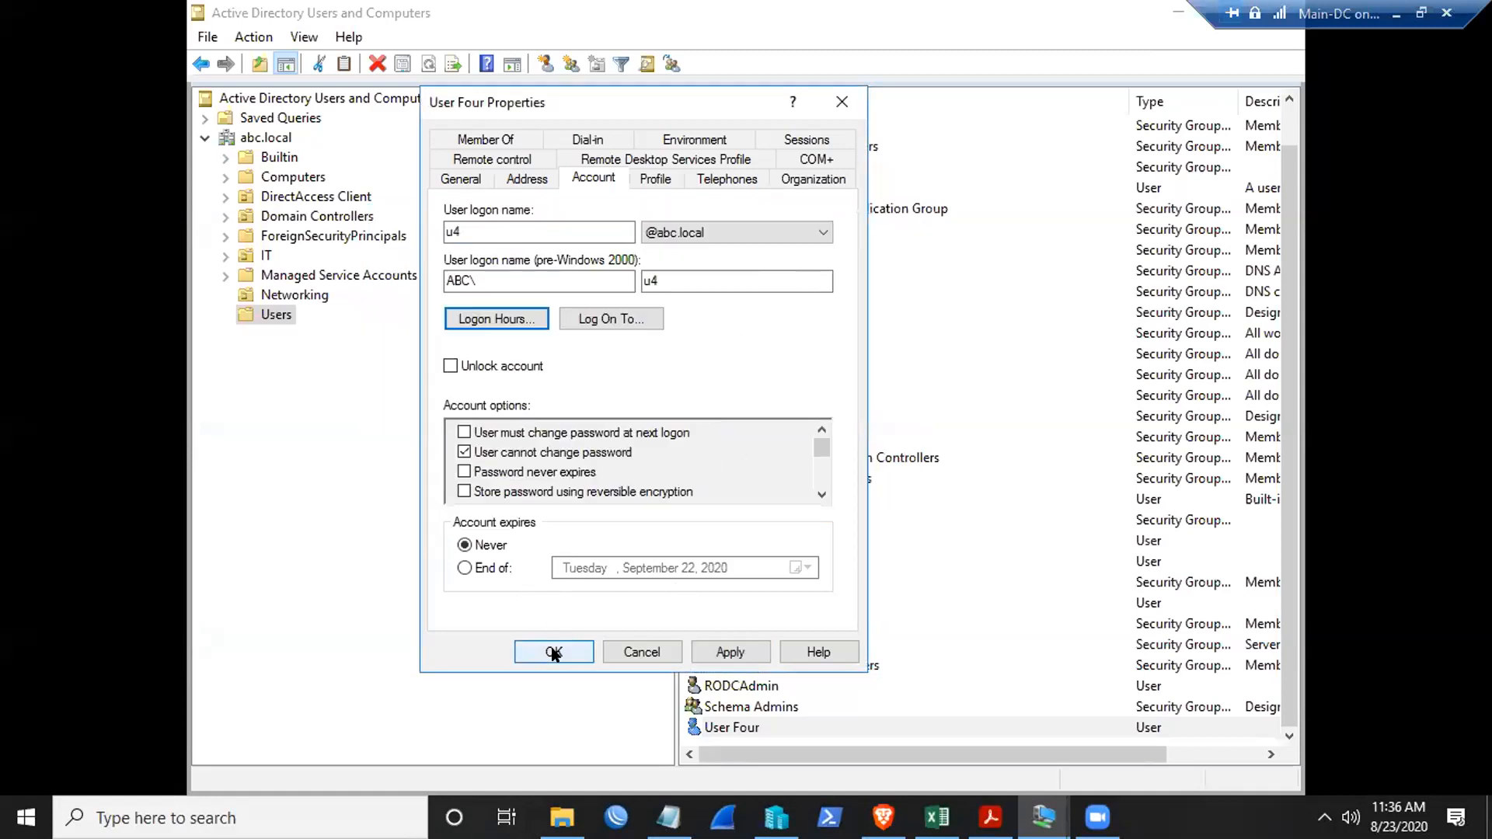
{"action": "left_click", "coordinate": [554, 653]}
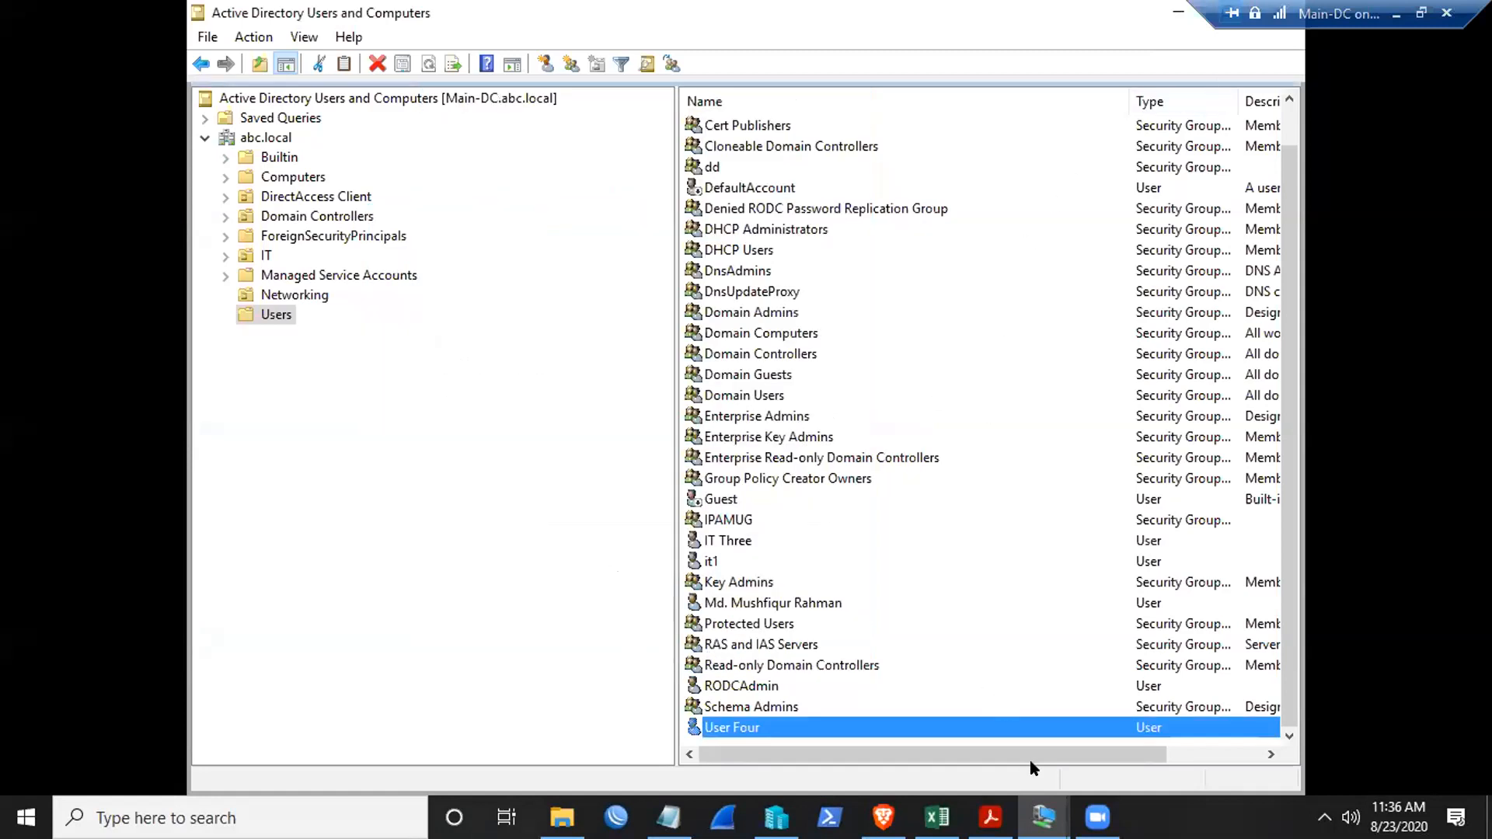
- Try signing in to Client-1 as User Four with the account password, dismiss the time-restriction error, then minimize
{"action": "mouse_move", "coordinate": [1044, 817]}
{"action": "left_click", "coordinate": [1158, 719]}
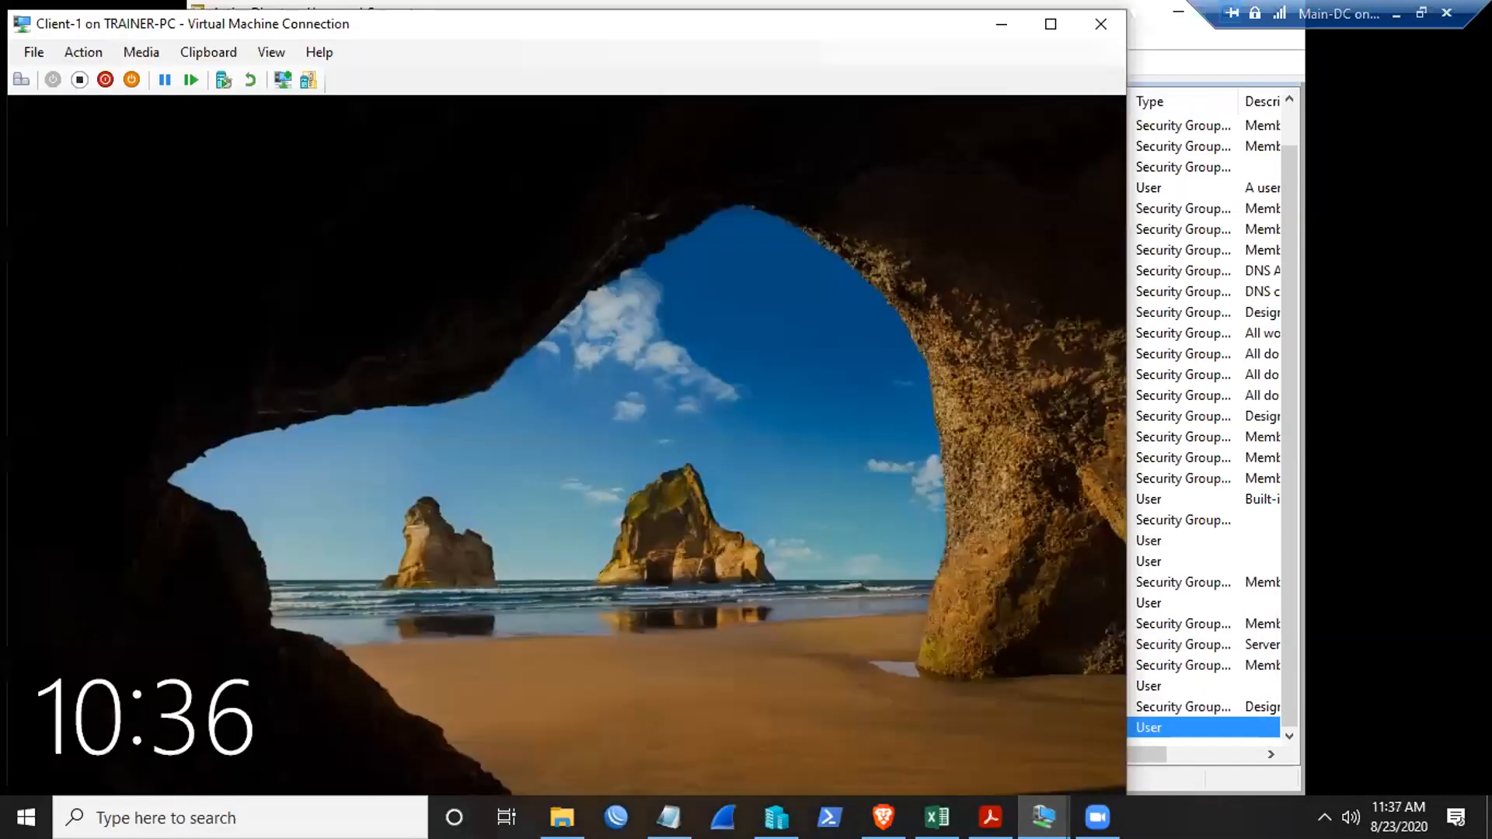
{"action": "left_click", "coordinate": [21, 80]}
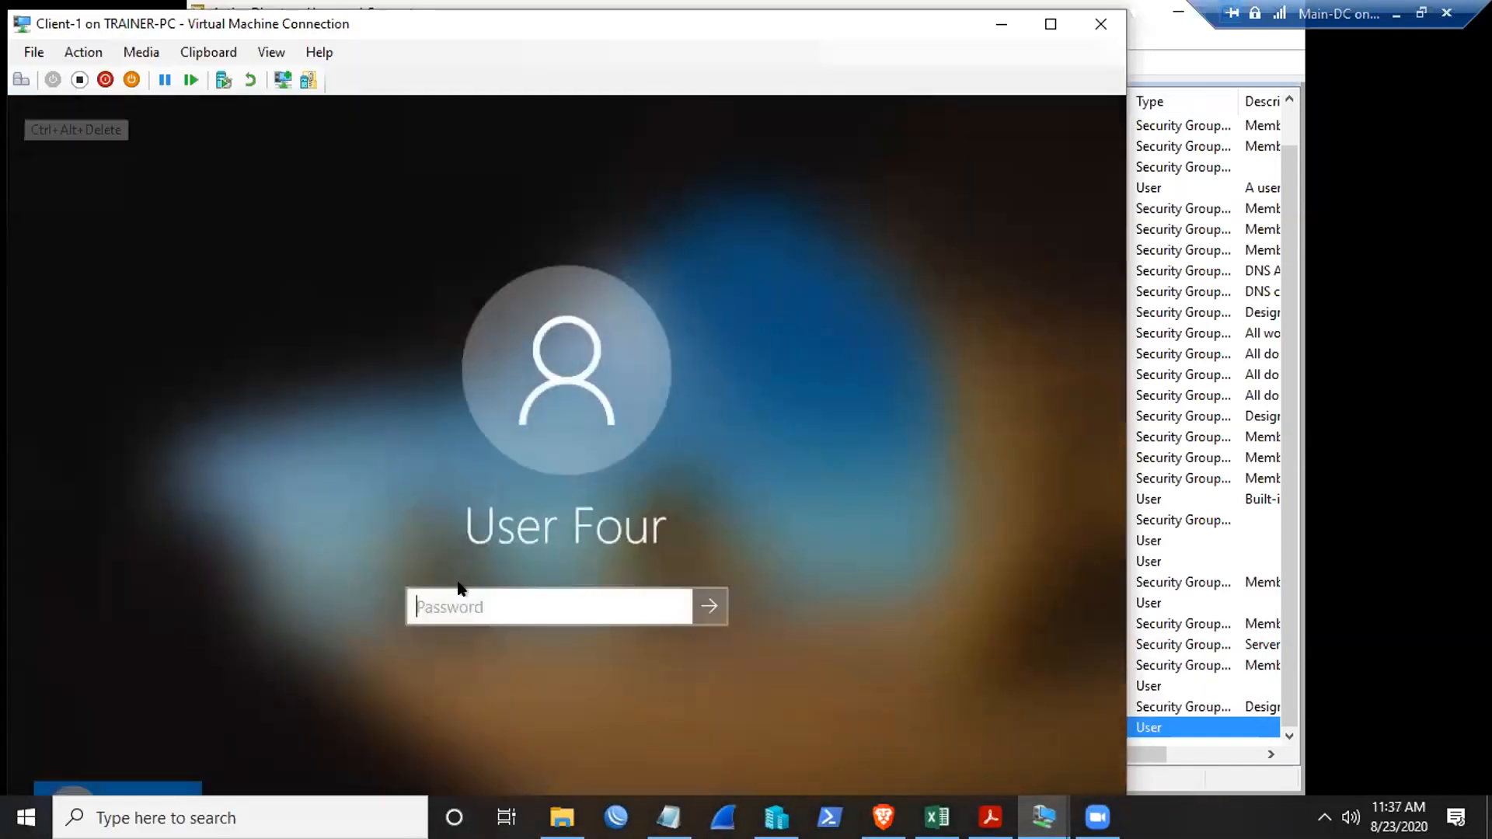
{"action": "type", "text": "Pa$$w0"}
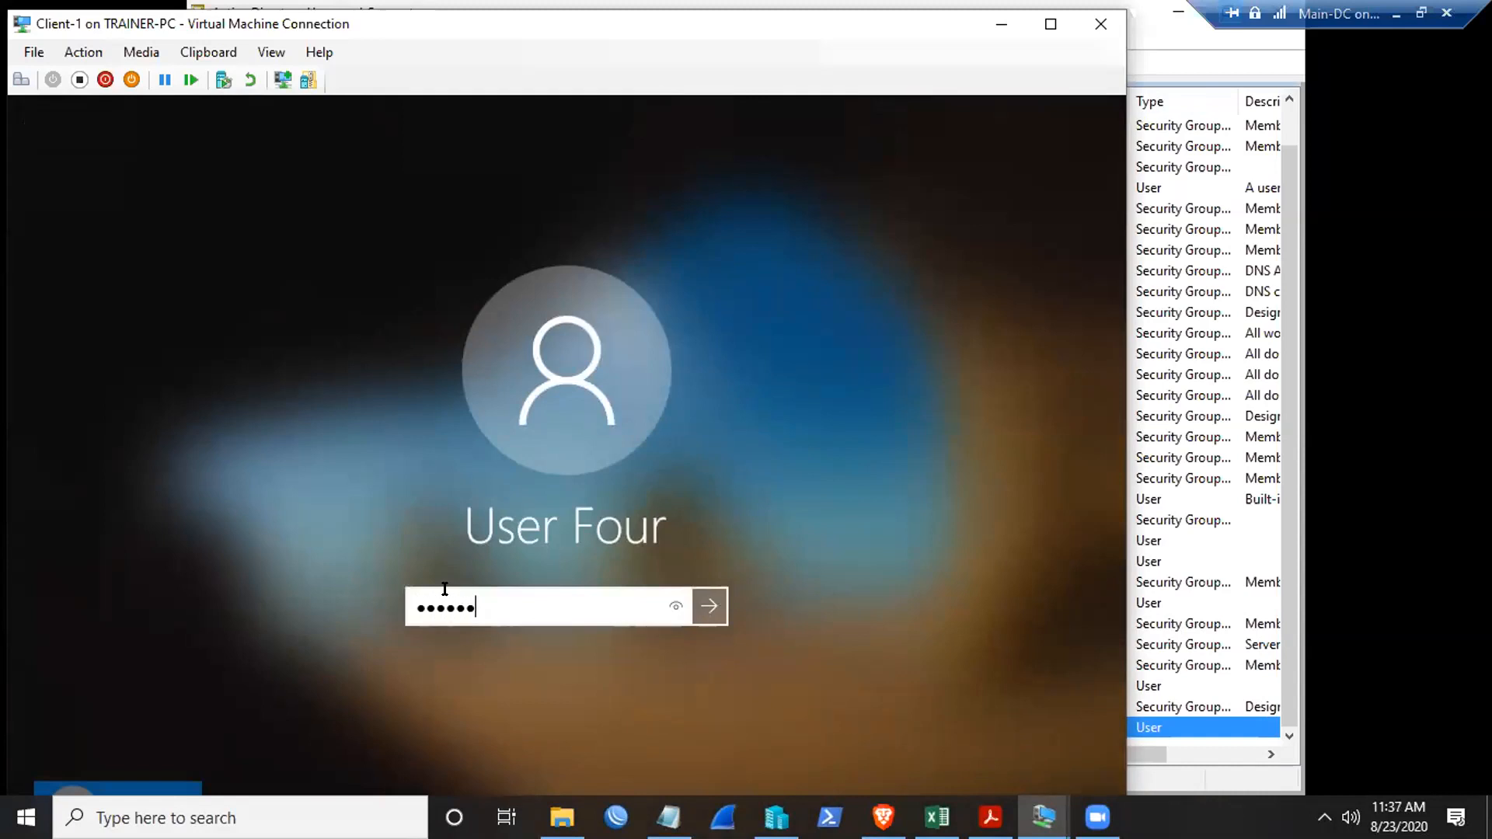
{"action": "type", "text": "rd"}
{"action": "key", "text": "Return"}
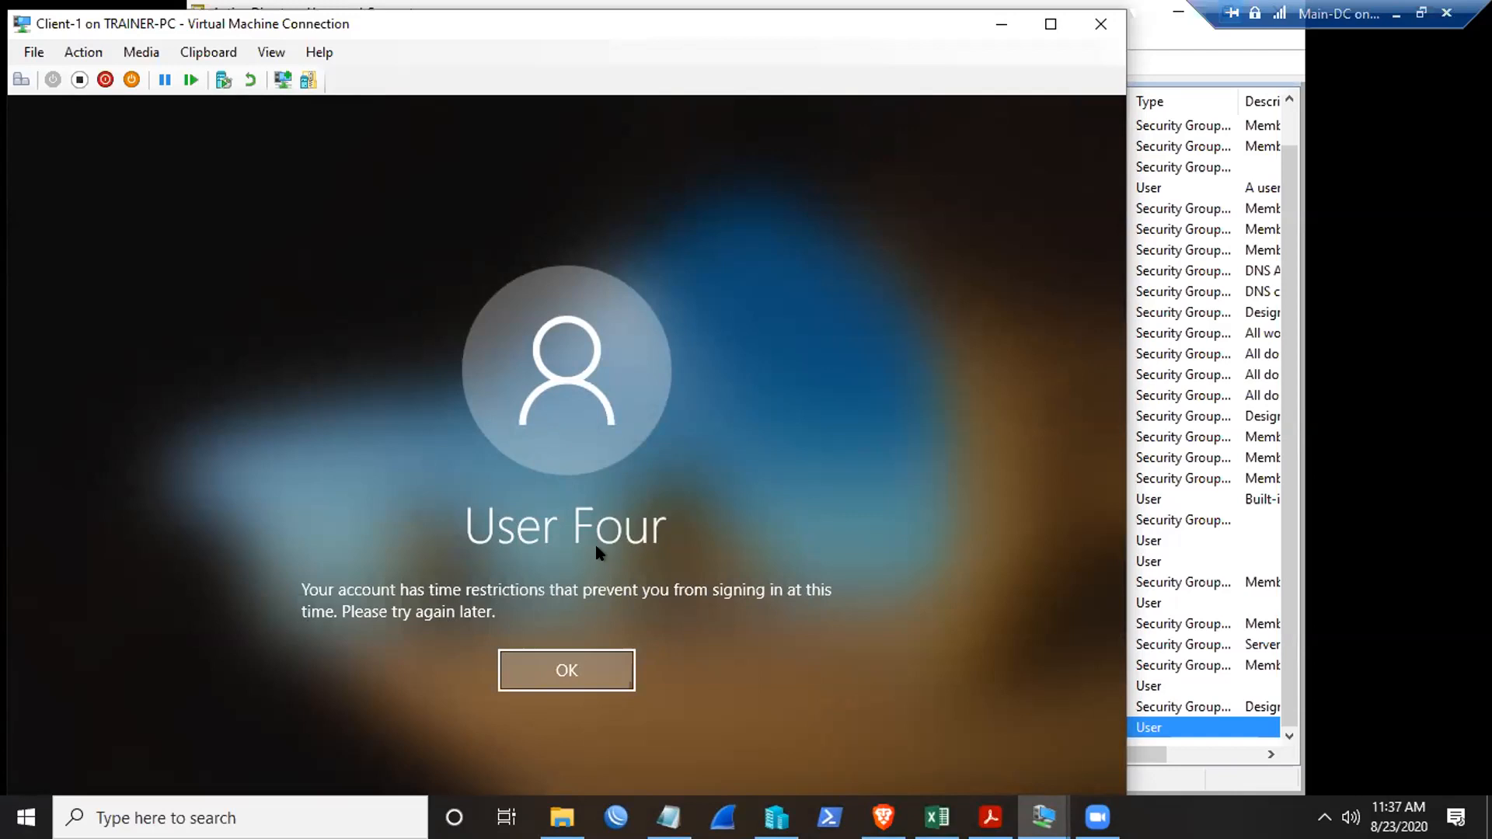
{"action": "left_click", "coordinate": [557, 671]}
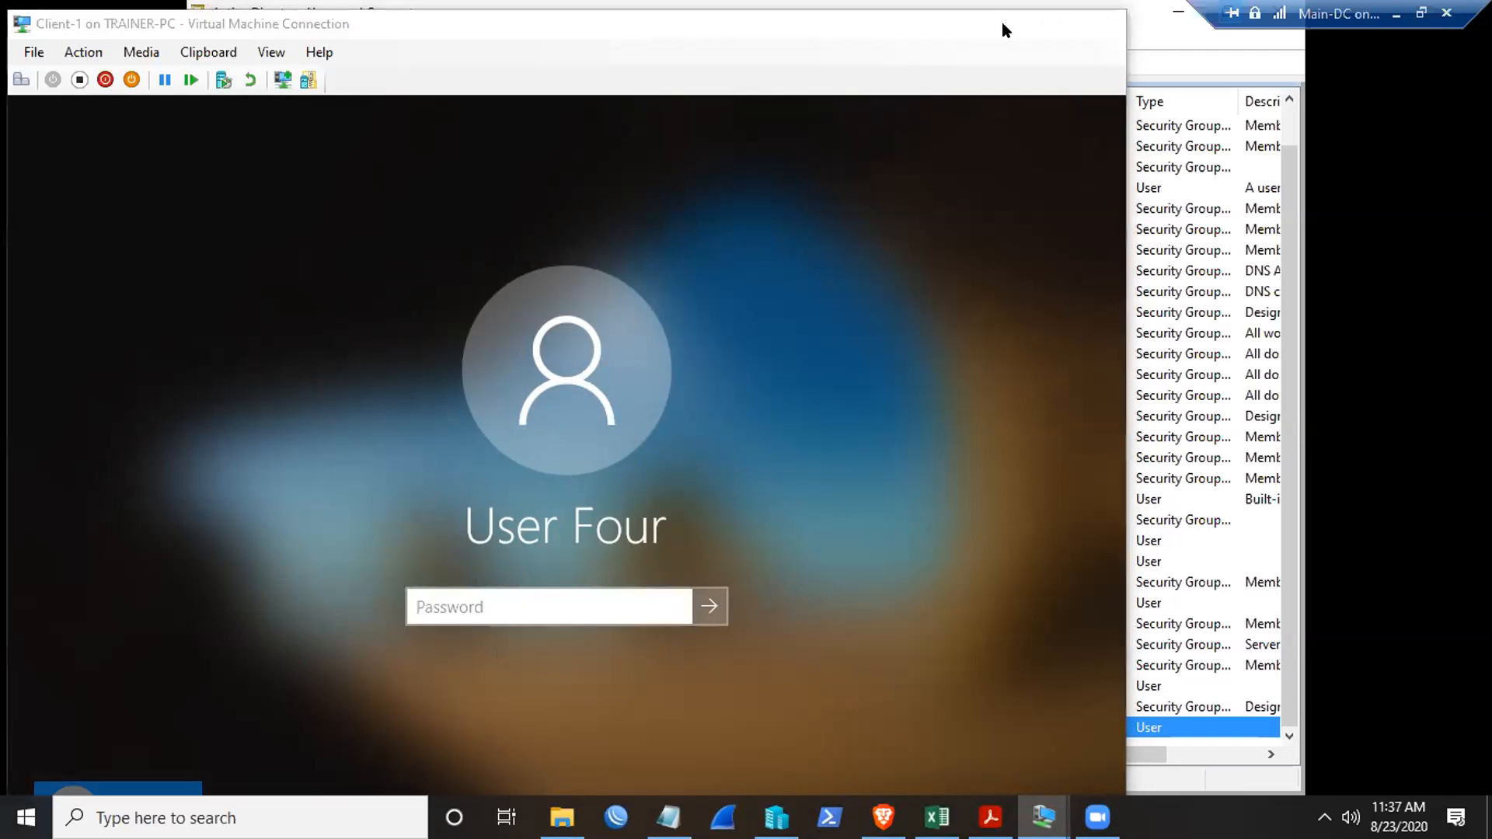
{"action": "left_click", "coordinate": [1001, 24]}
- Open User Four's Log On To dialog from the Account tab and show the Computers container
{"action": "right_click", "coordinate": [741, 726]}
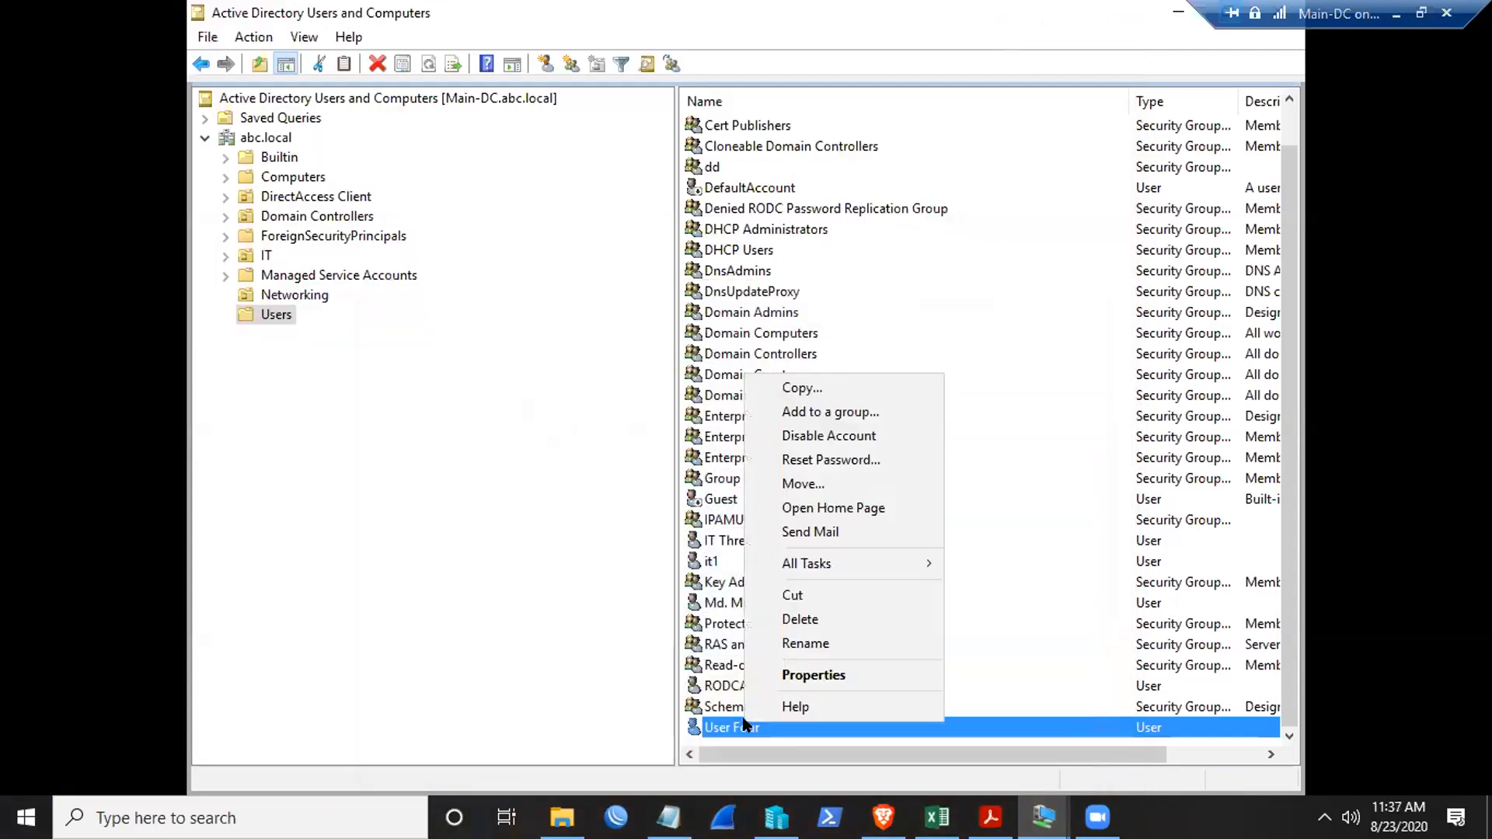
{"action": "left_click", "coordinate": [791, 675]}
{"action": "left_click", "coordinate": [595, 179]}
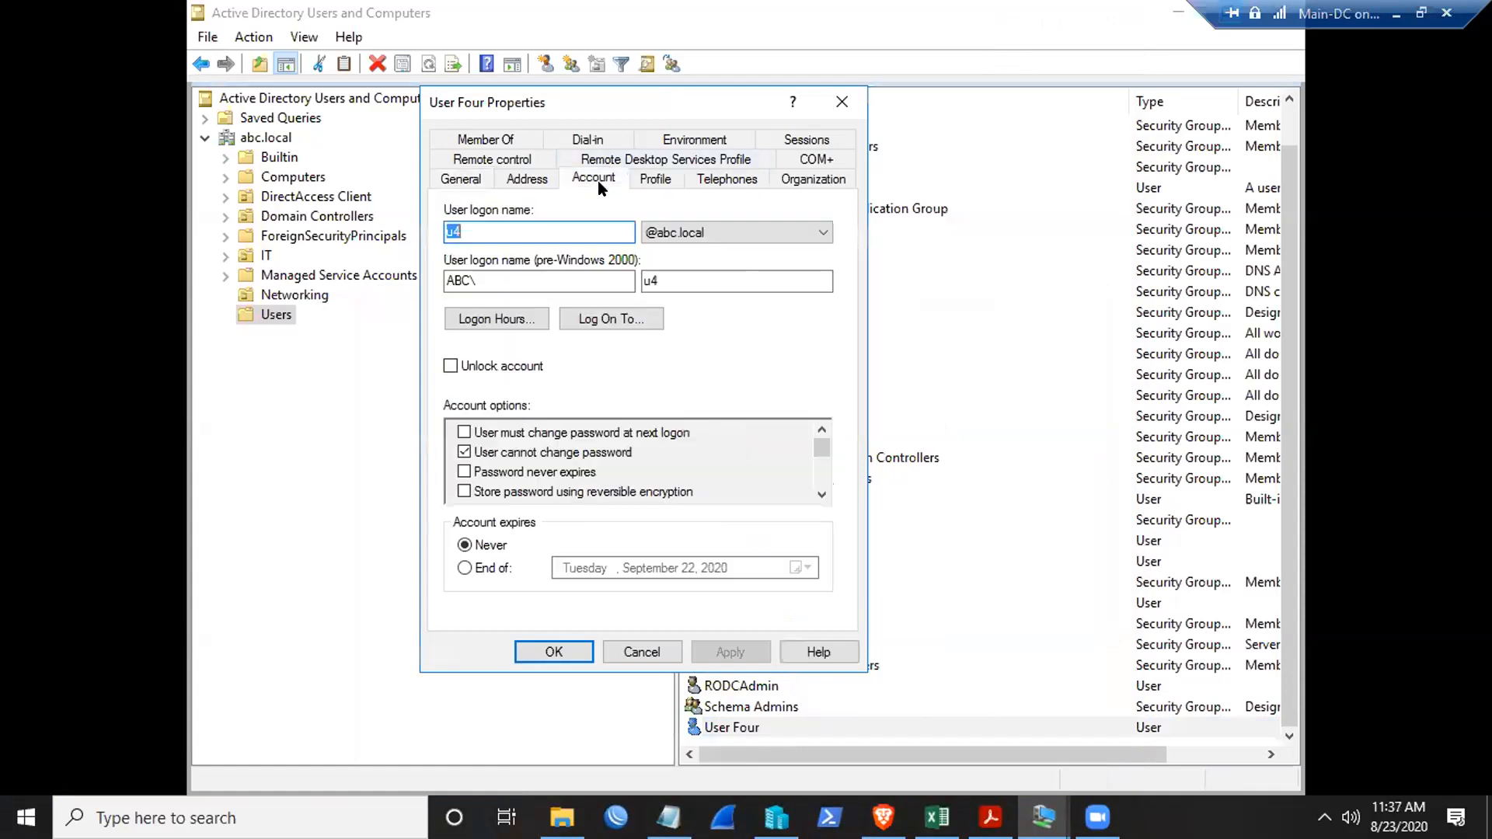
{"action": "left_click", "coordinate": [617, 322]}
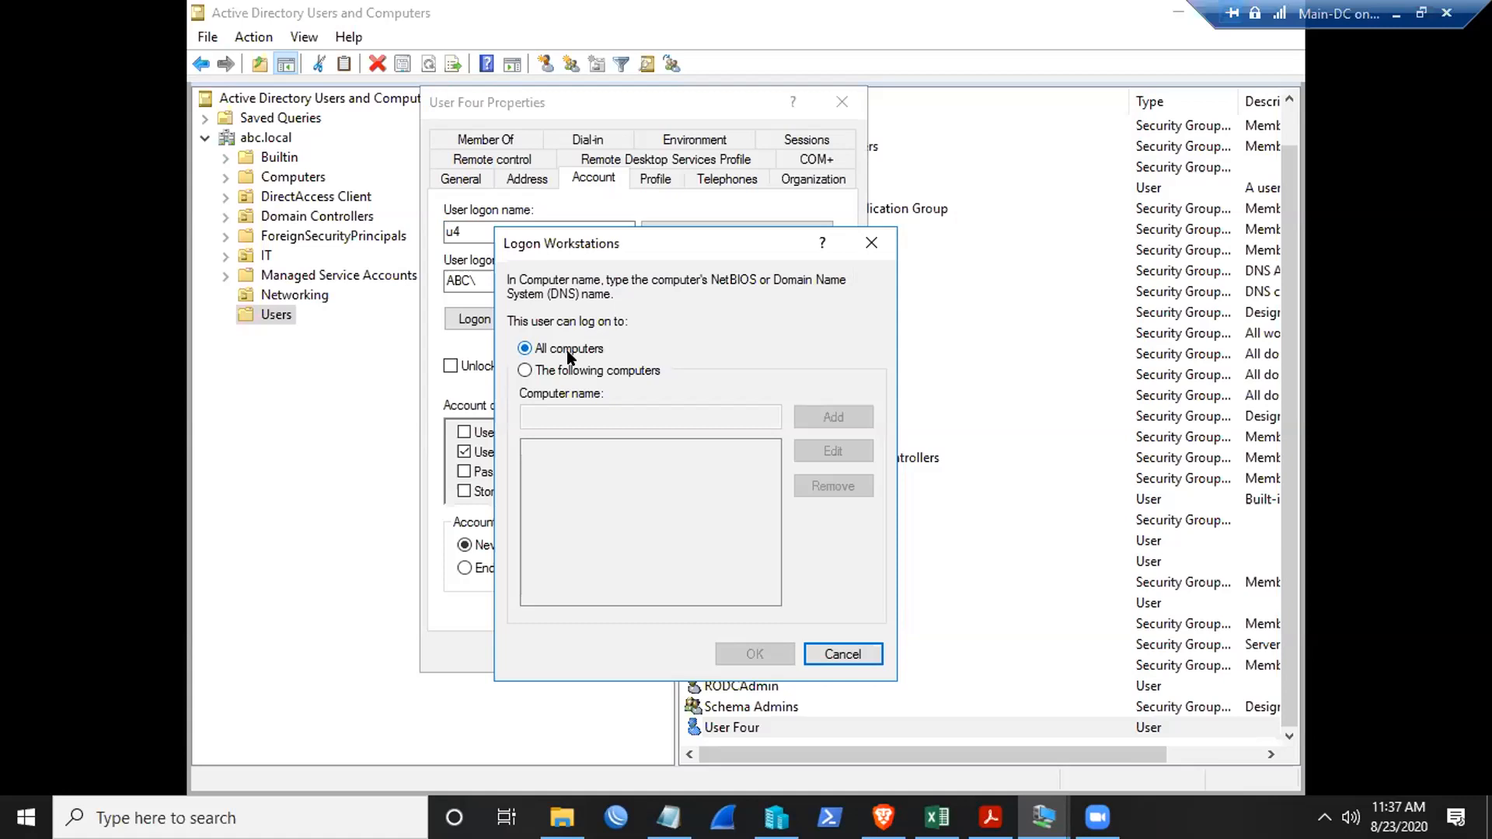
{"action": "left_click", "coordinate": [284, 179]}
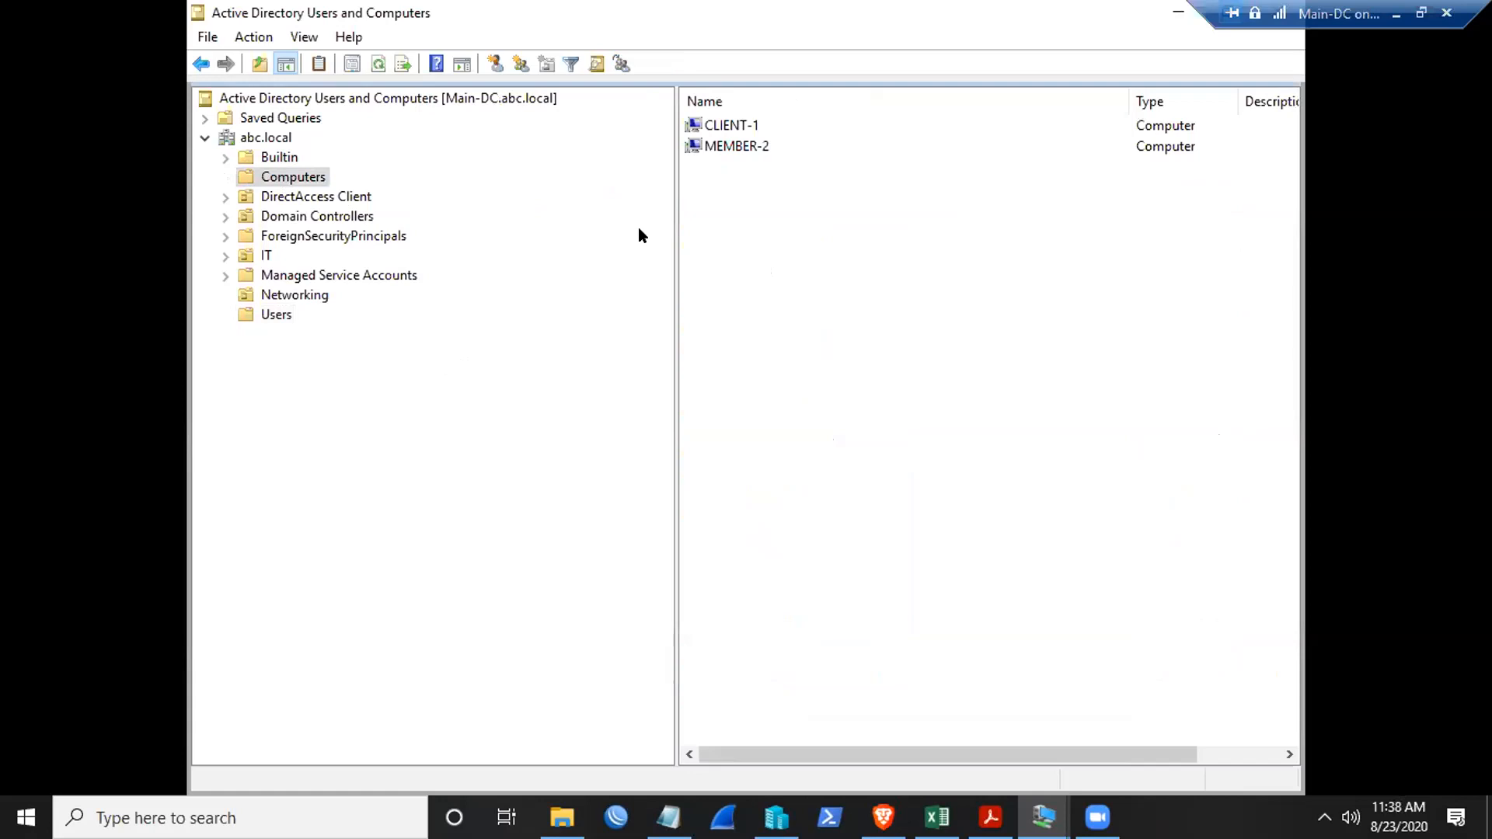
- Limit User Four to 'The following computers' and add Client-1 to the Logon Workstations list
{"action": "left_click", "coordinate": [727, 127]}
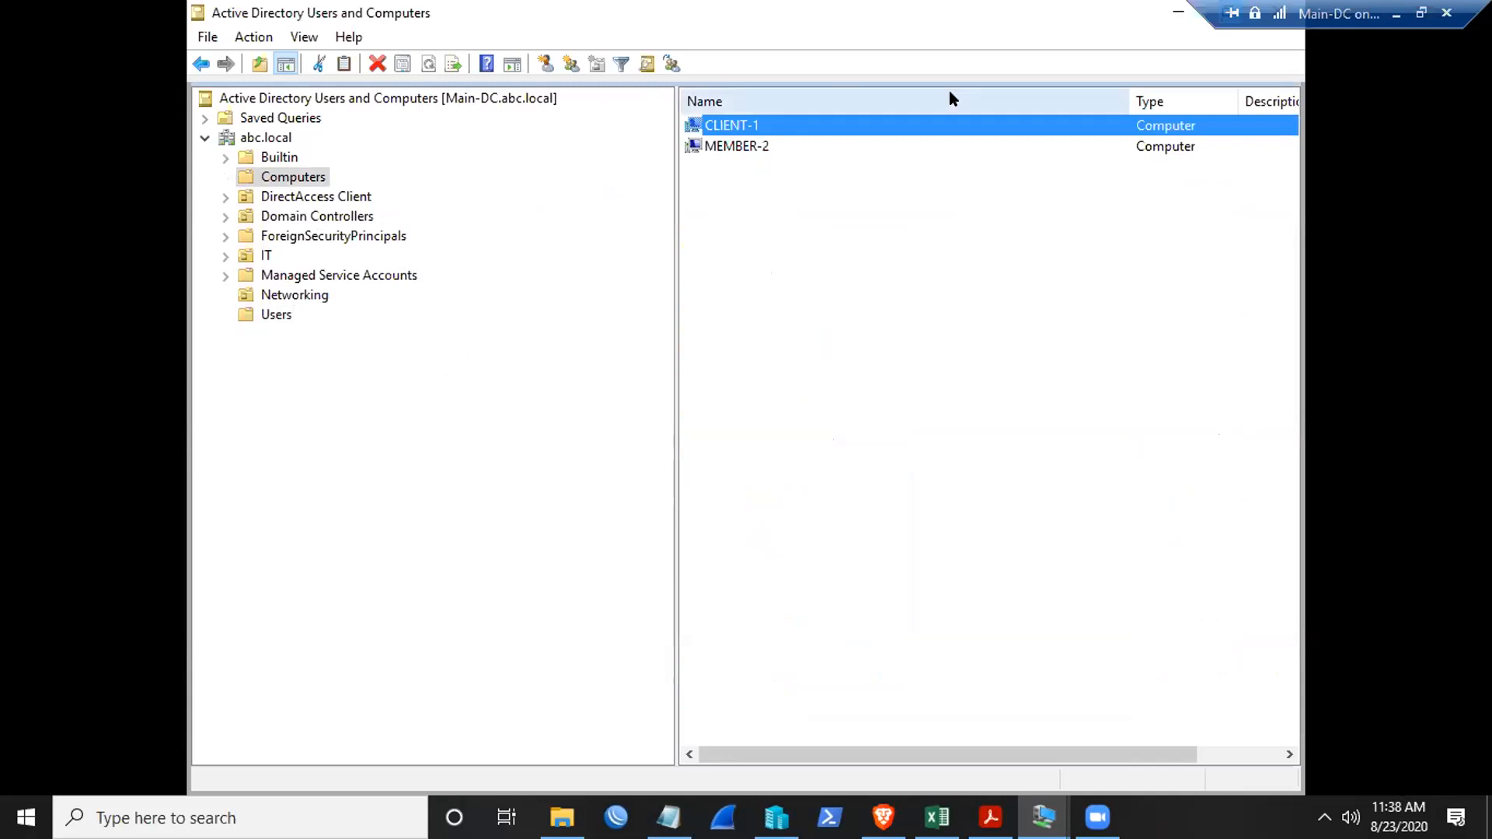
{"action": "left_click", "coordinate": [1177, 12]}
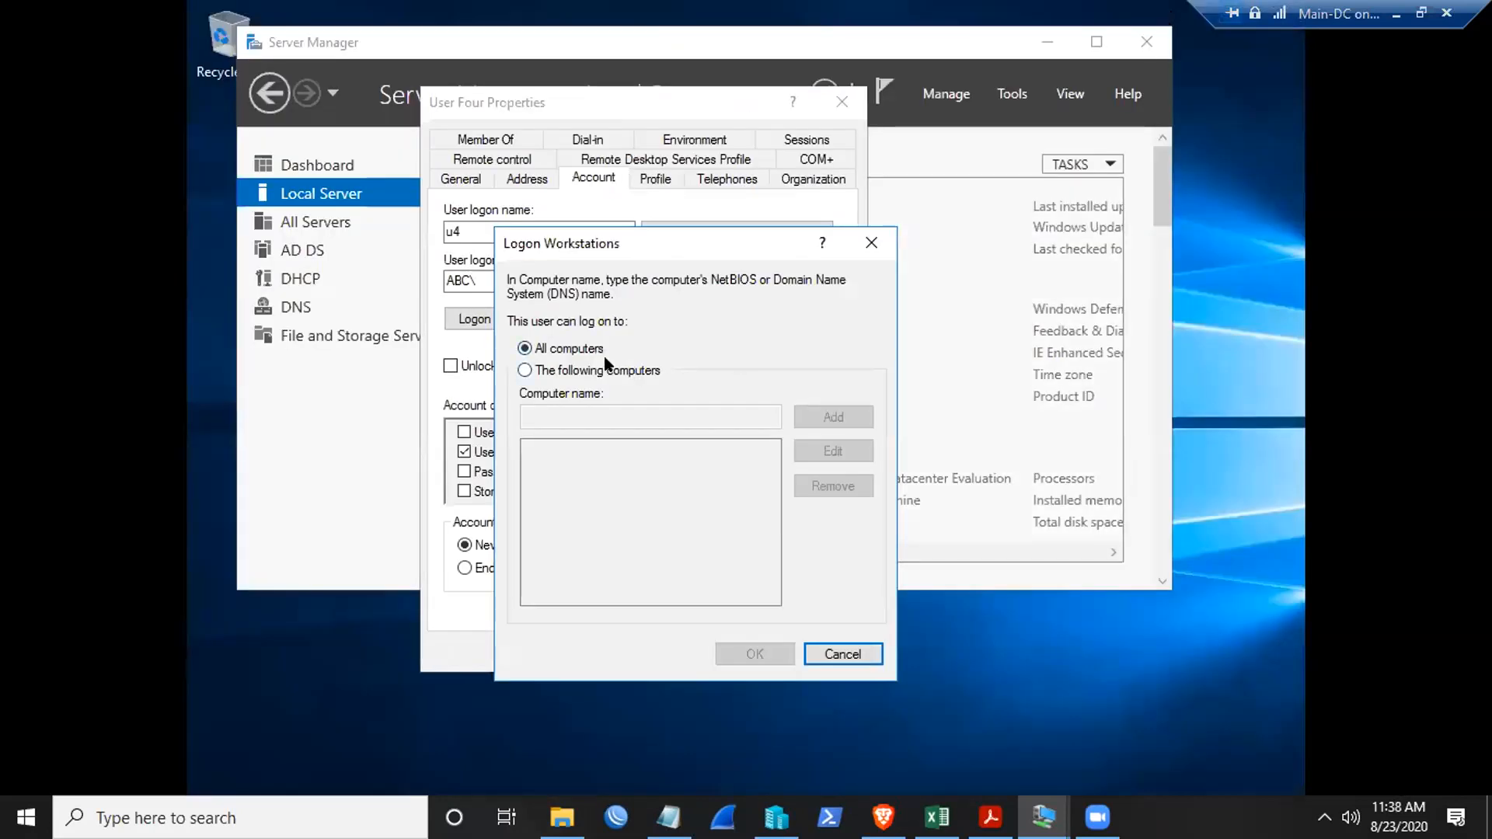
{"action": "left_click", "coordinate": [525, 371]}
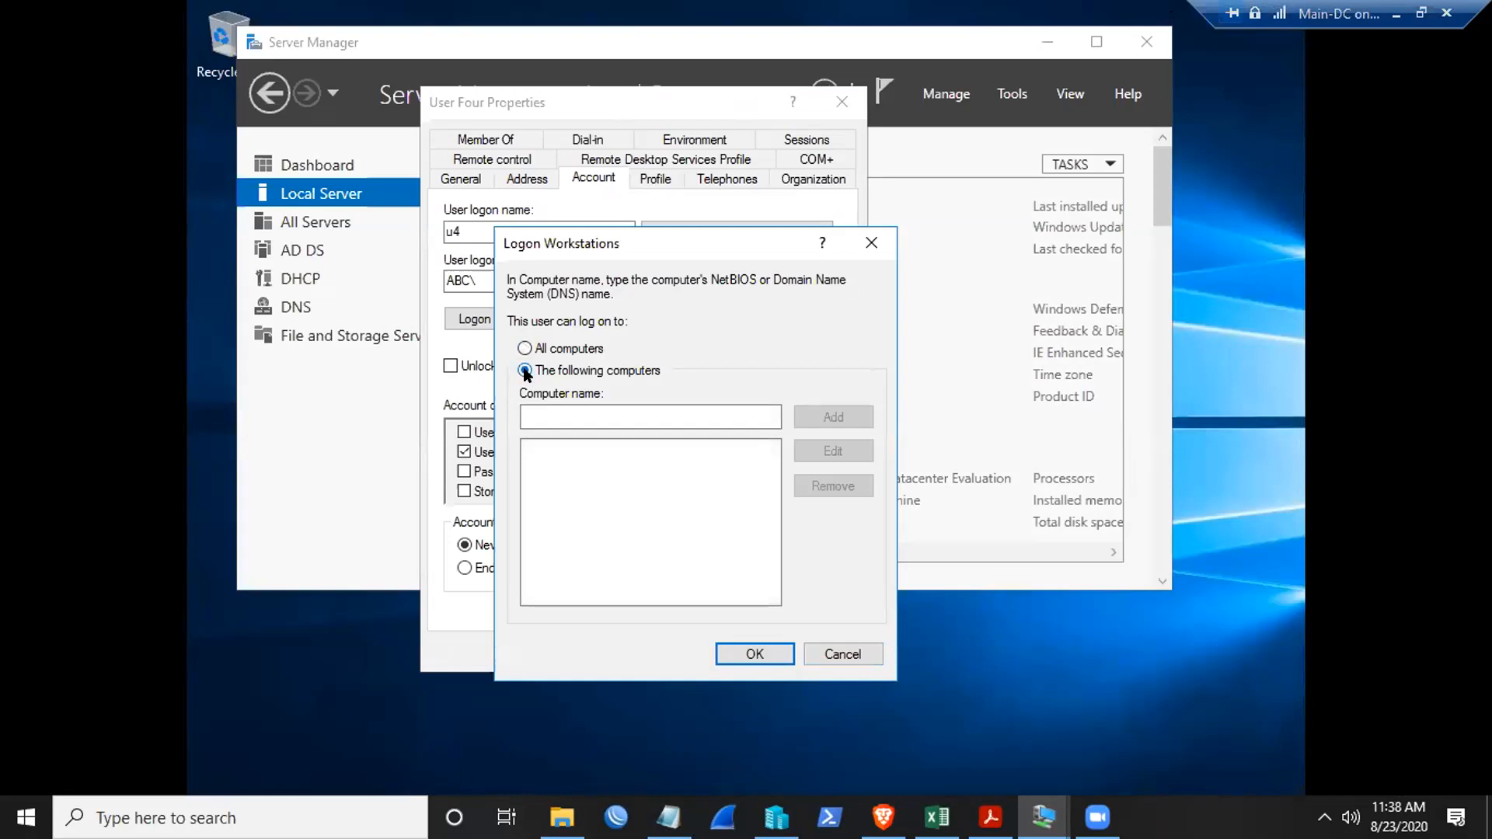
{"action": "left_click", "coordinate": [556, 416]}
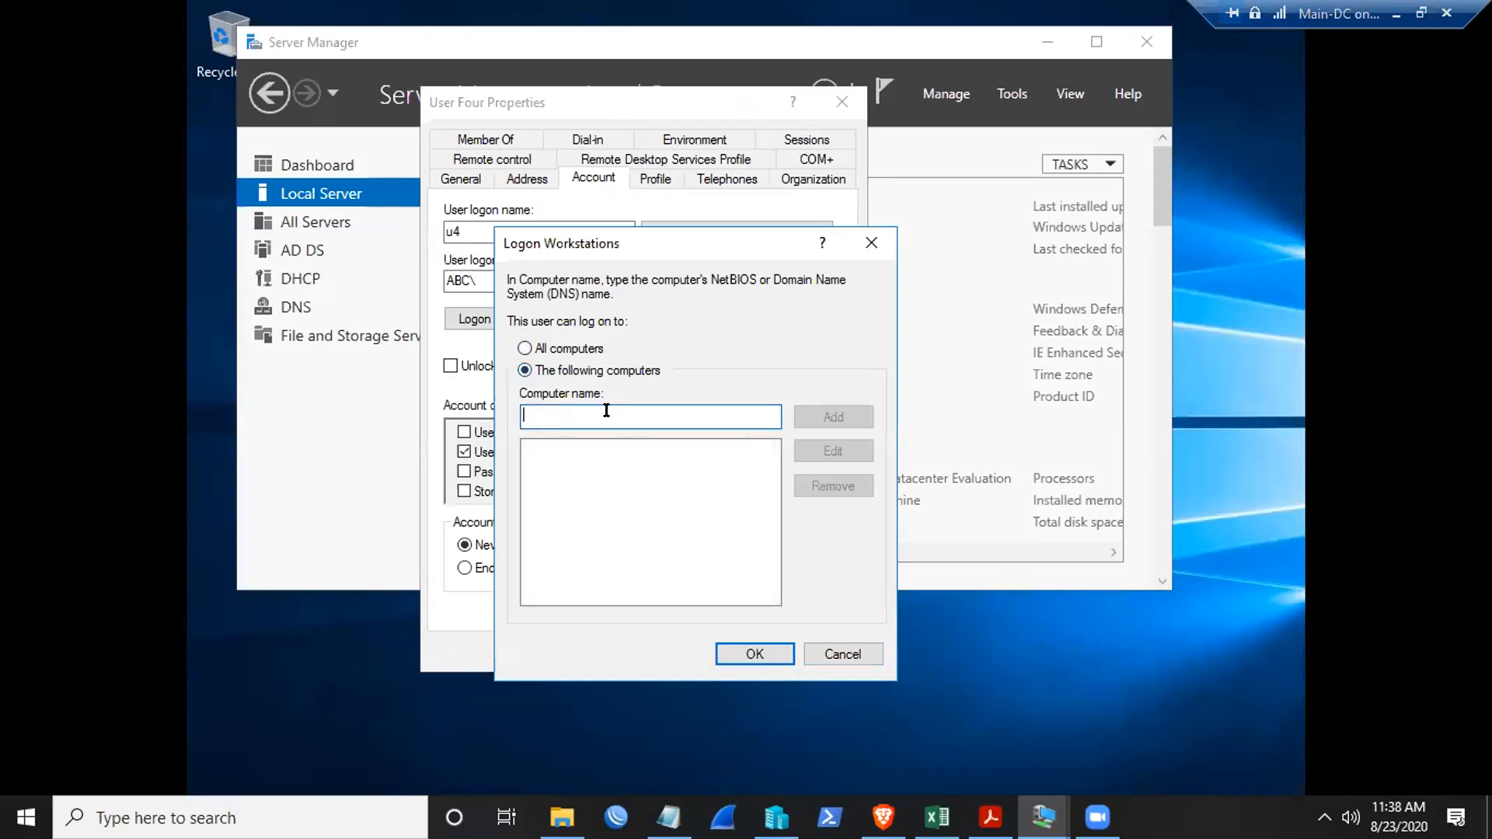
{"action": "type", "text": "C"}
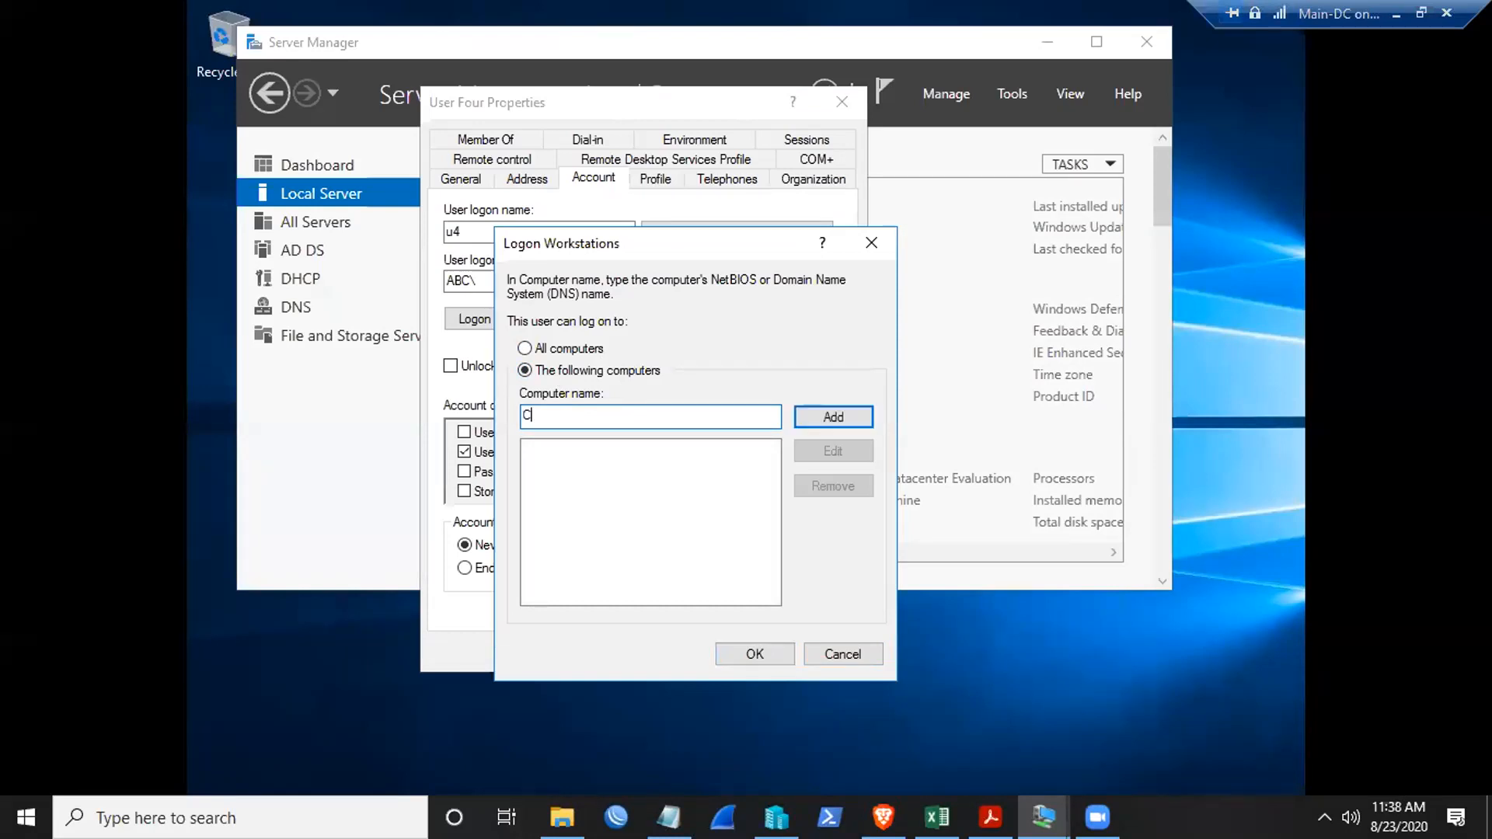
{"action": "type", "text": "lient-1"}
{"action": "left_click", "coordinate": [812, 424]}
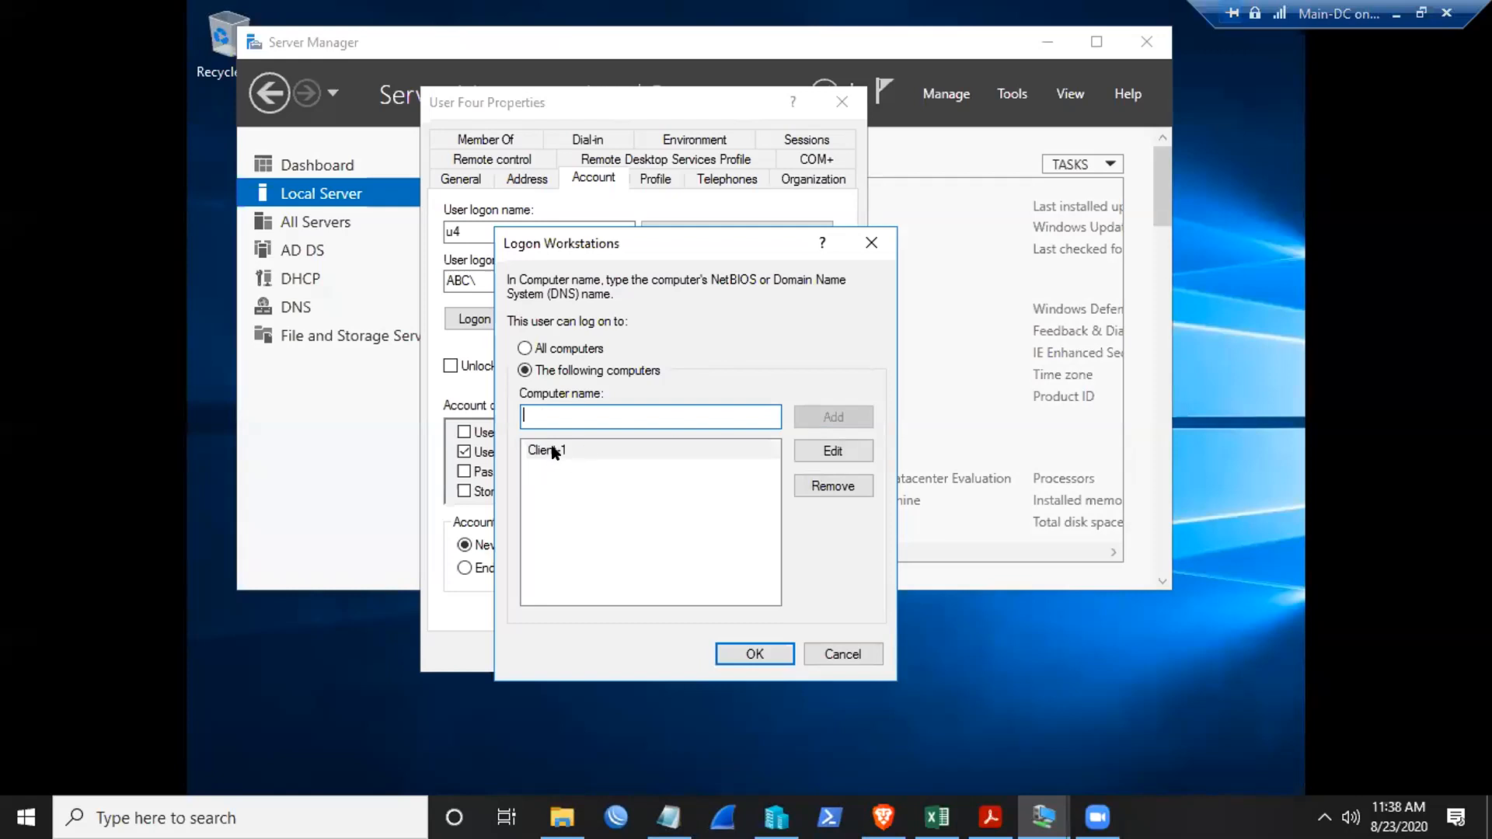
{"action": "left_click", "coordinate": [1397, 13]}
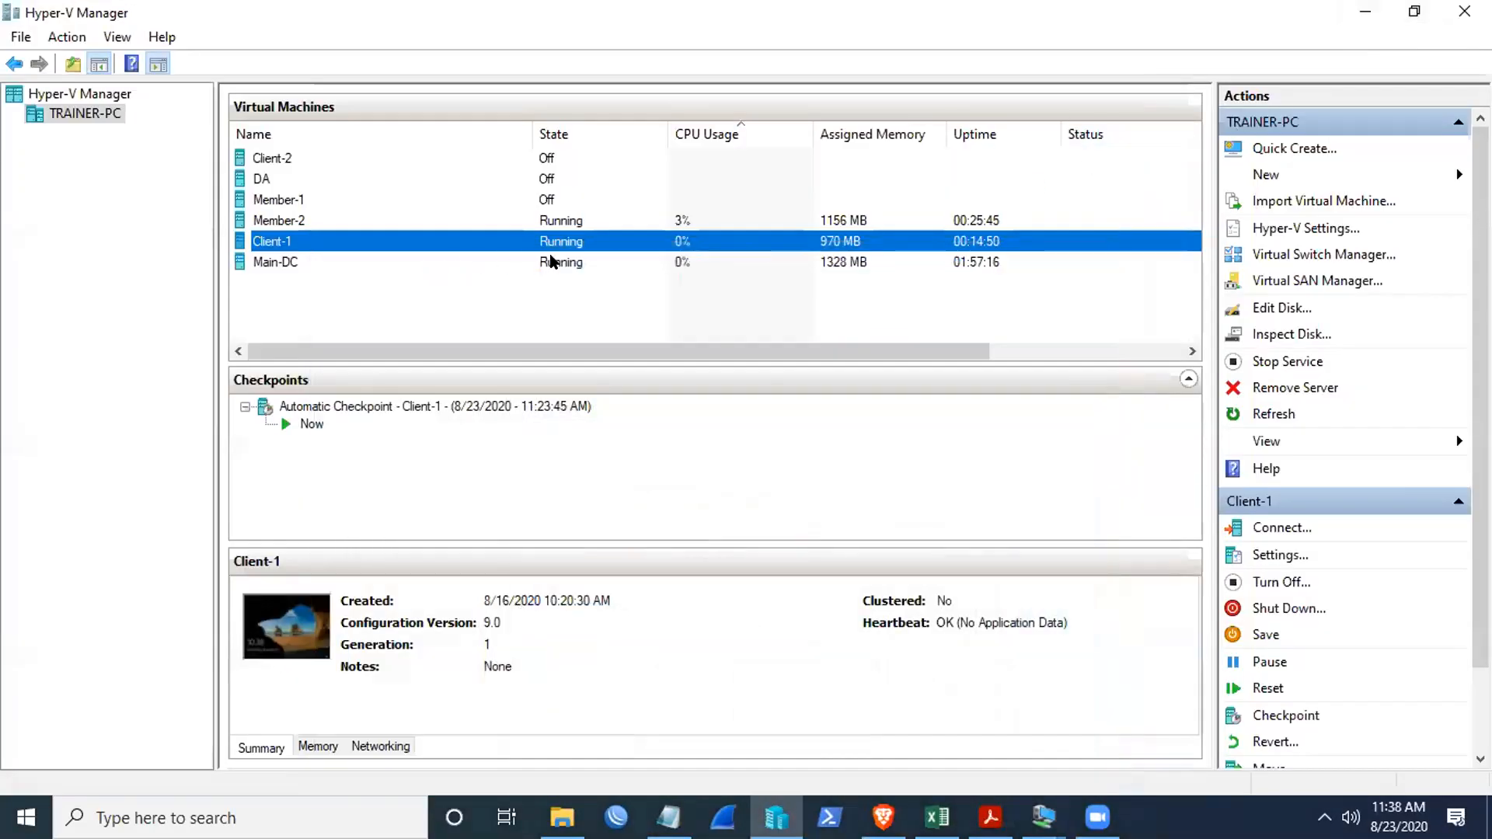
- Reconnect to Main-DC, maximize the connection, and bring Server Manager to the front
{"action": "right_click", "coordinate": [556, 262]}
{"action": "left_click", "coordinate": [622, 275]}
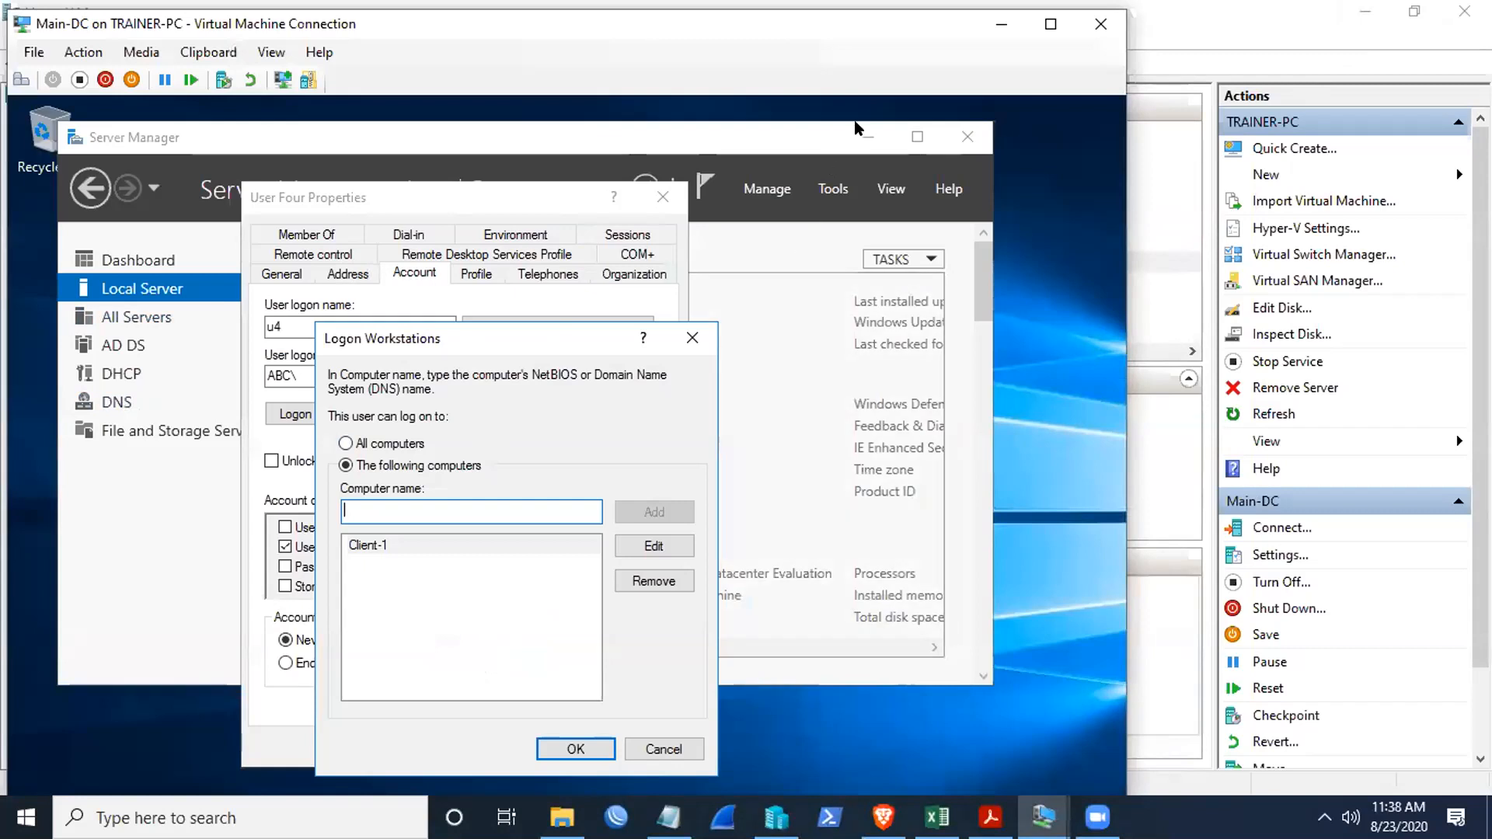
{"action": "left_click", "coordinate": [1051, 23]}
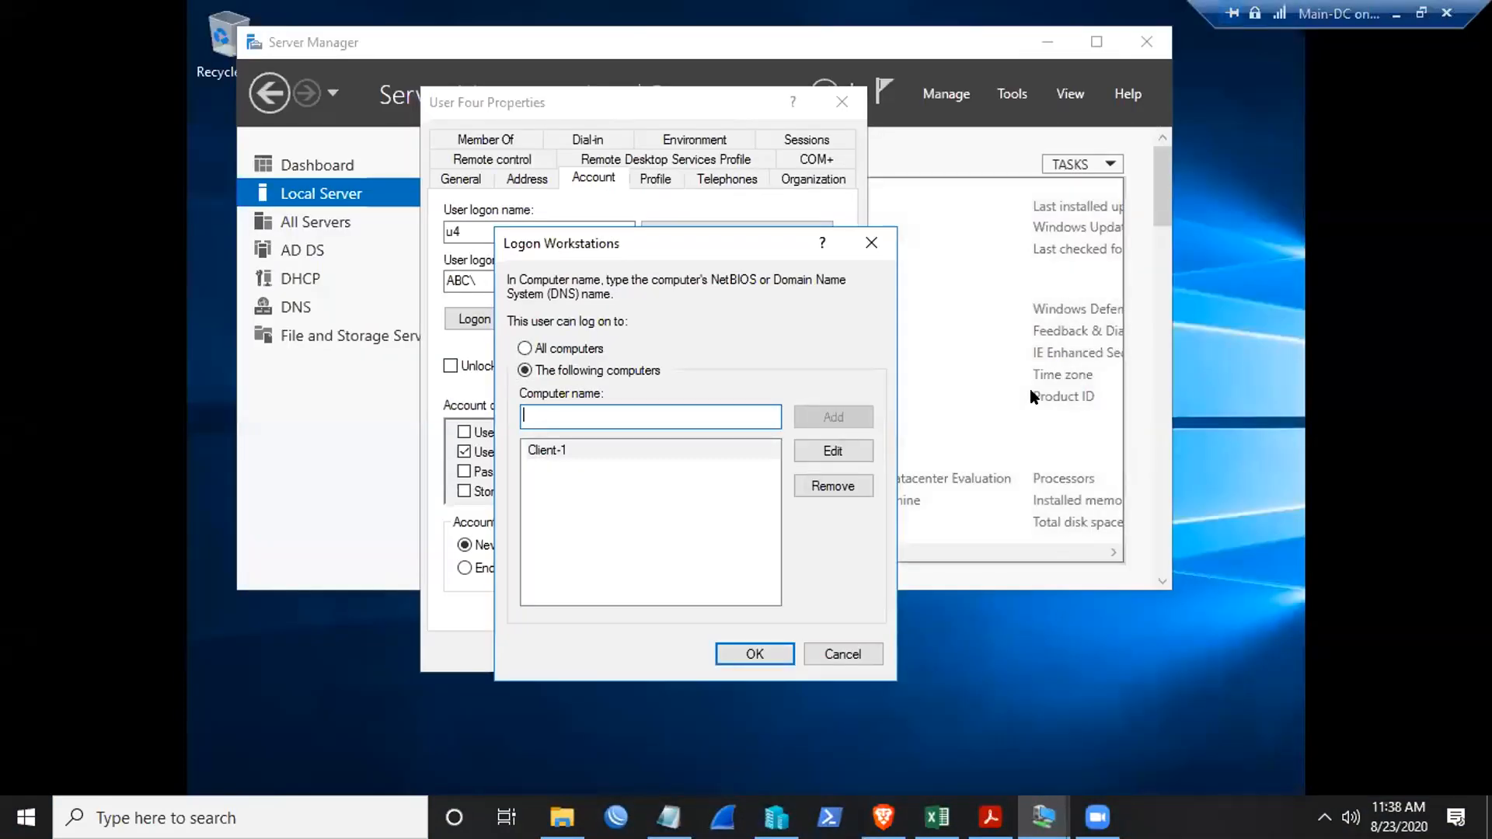
{"action": "left_click", "coordinate": [1031, 393]}
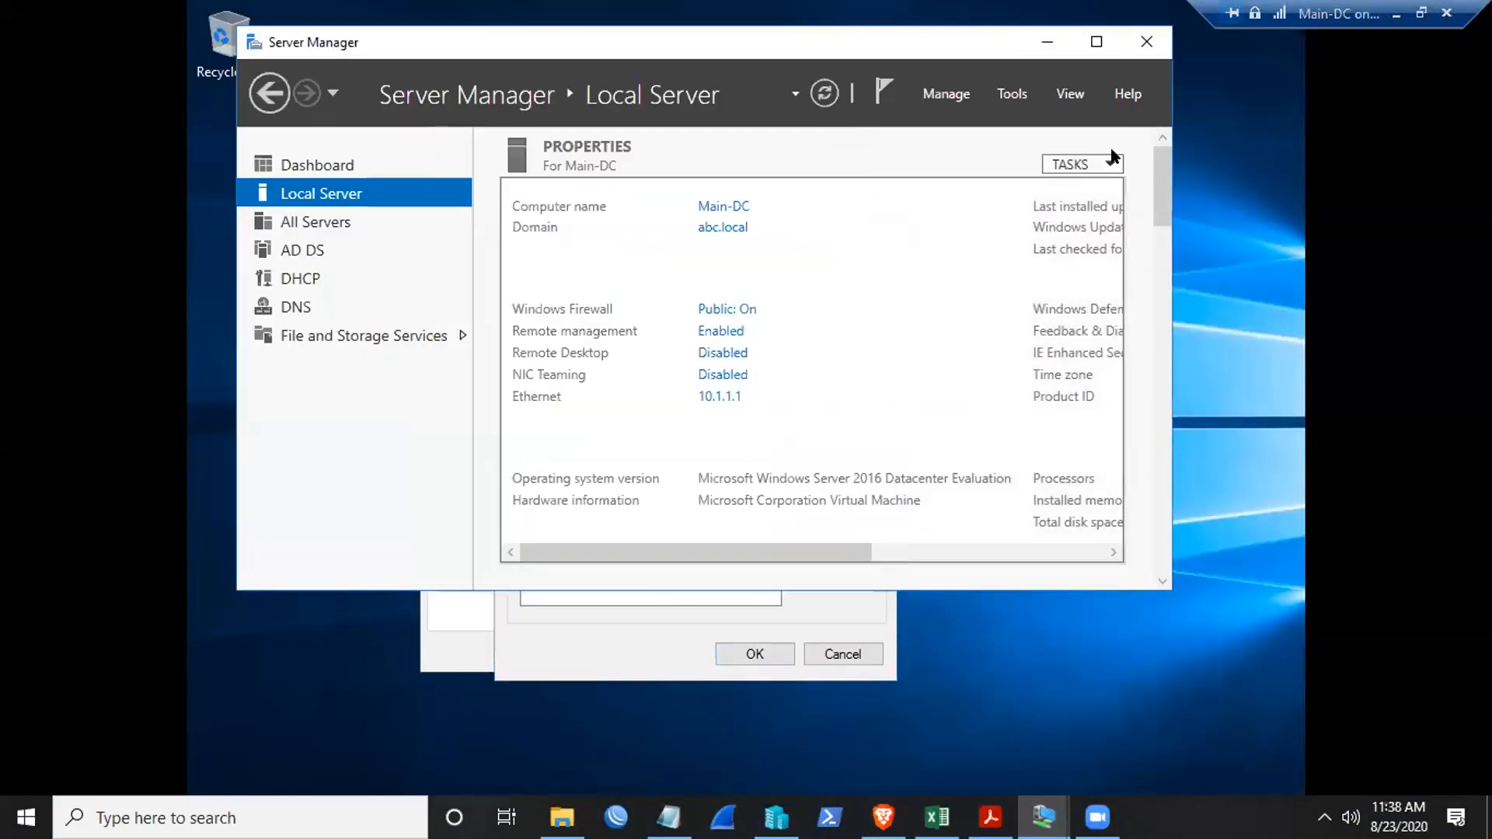
{"action": "left_click", "coordinate": [1005, 94]}
- Relaunch Active Directory Users and Computers, open User Four's Log On To dialog, and view Computers
{"action": "left_click", "coordinate": [1020, 209]}
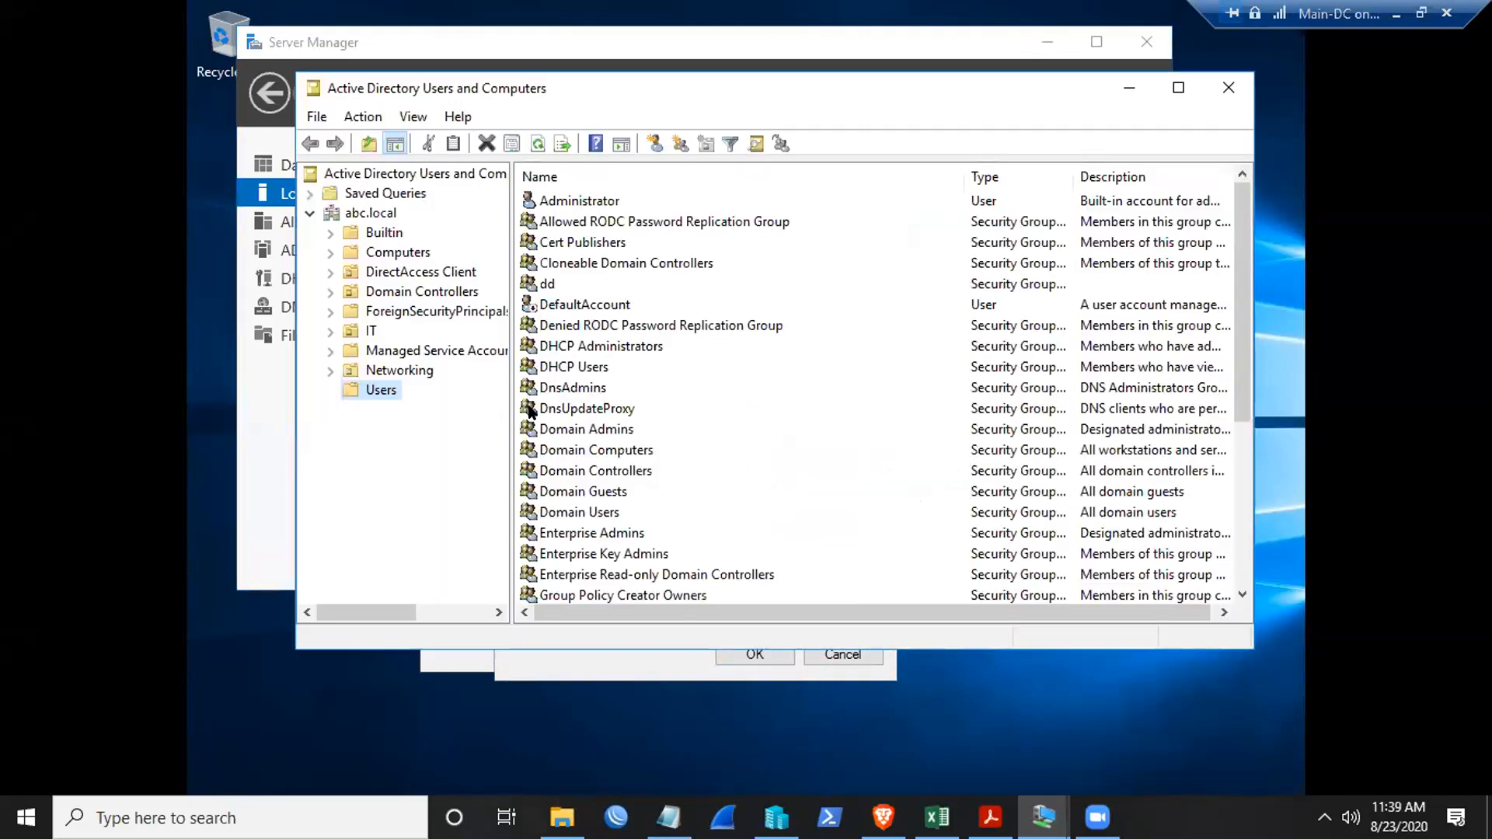
{"action": "scroll", "coordinate": [769, 393], "scroll_direction": "down", "scroll_amount": 4}
{"action": "left_click", "coordinate": [587, 574]}
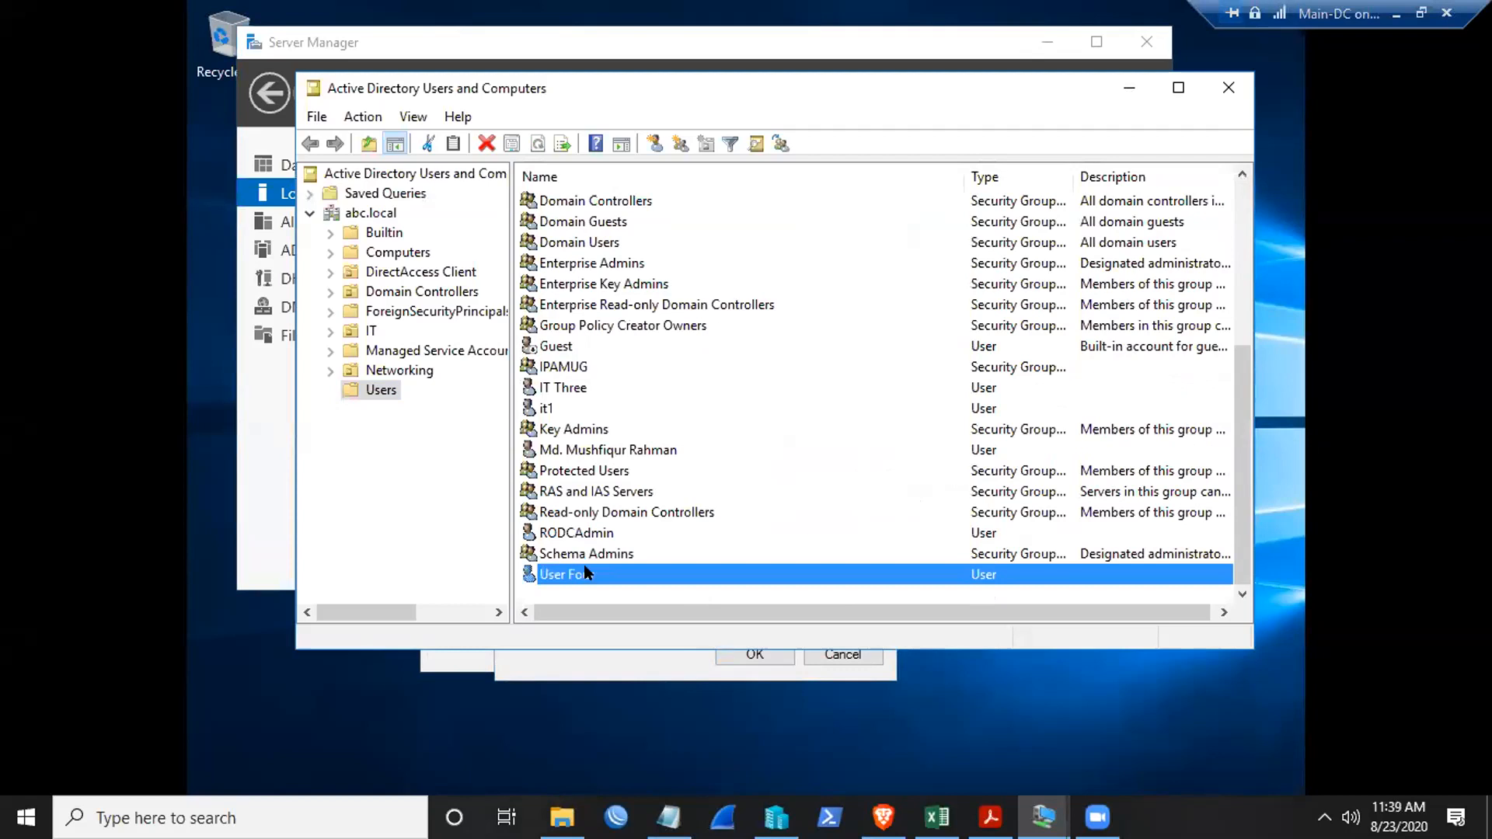
{"action": "right_click", "coordinate": [588, 572]}
{"action": "left_click", "coordinate": [636, 520]}
{"action": "left_click", "coordinate": [724, 162]}
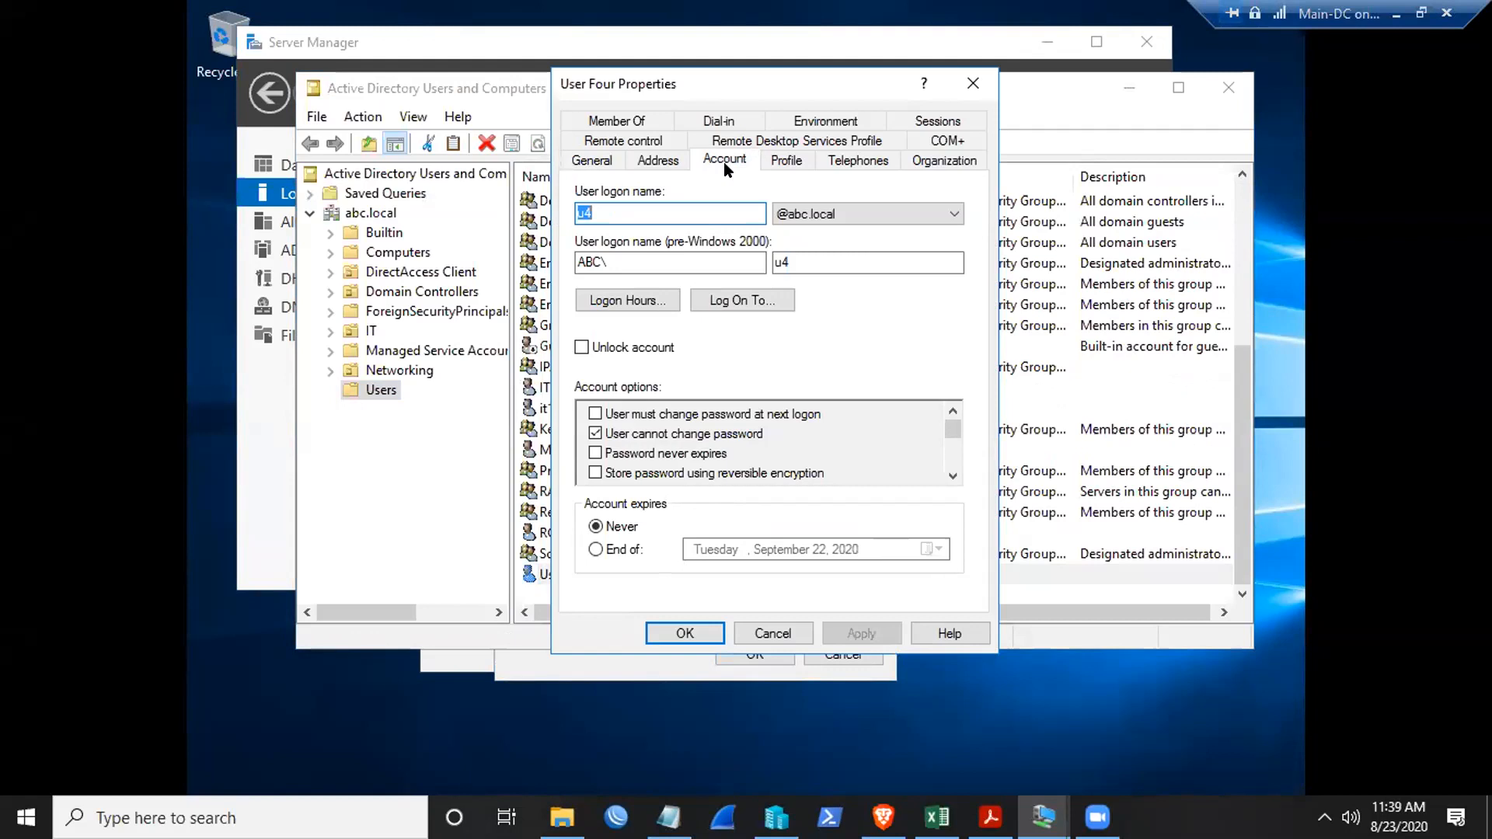
{"action": "left_click", "coordinate": [743, 301]}
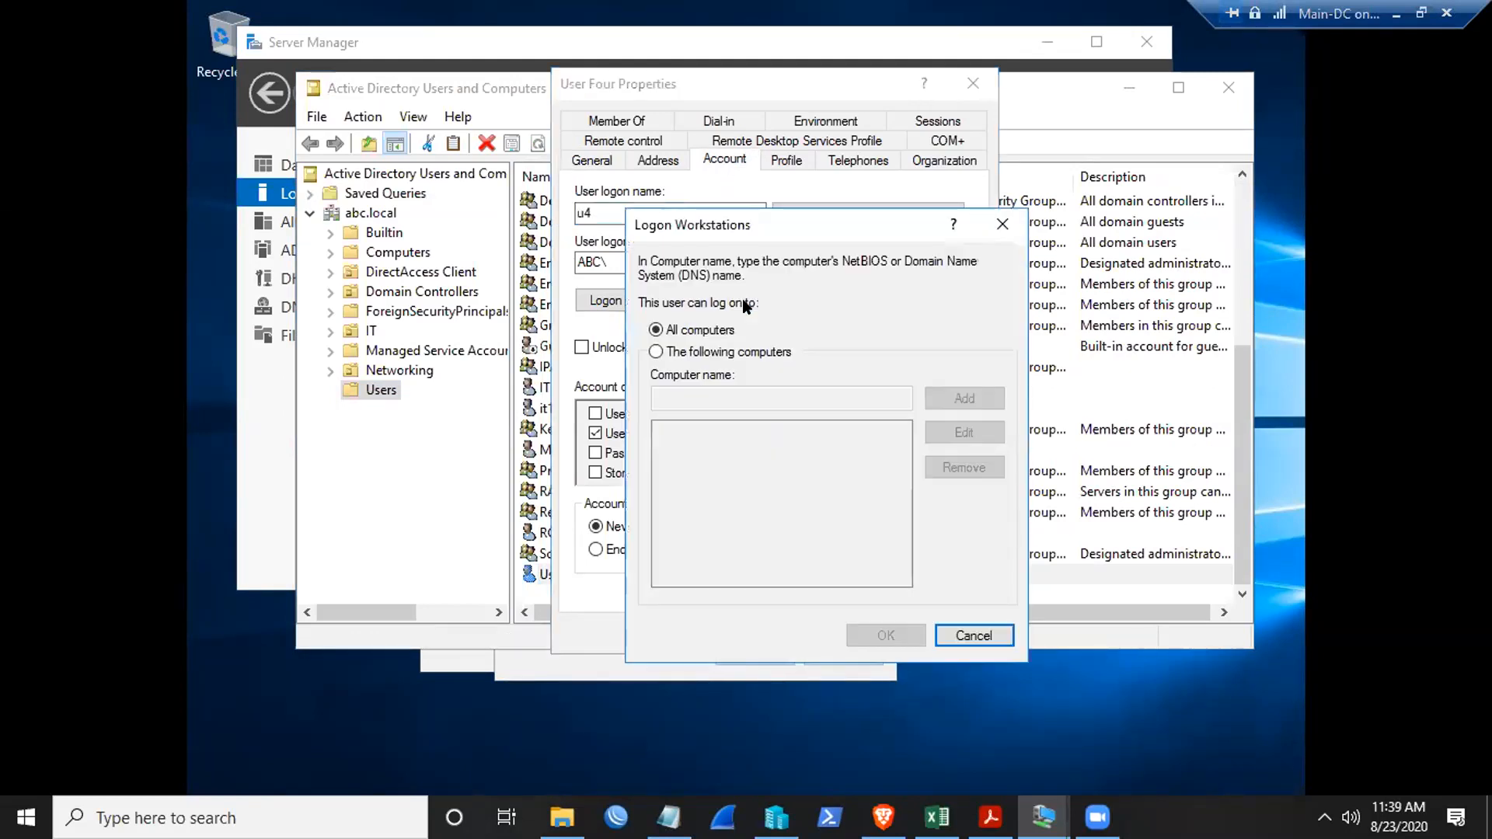
{"action": "left_click", "coordinate": [396, 253]}
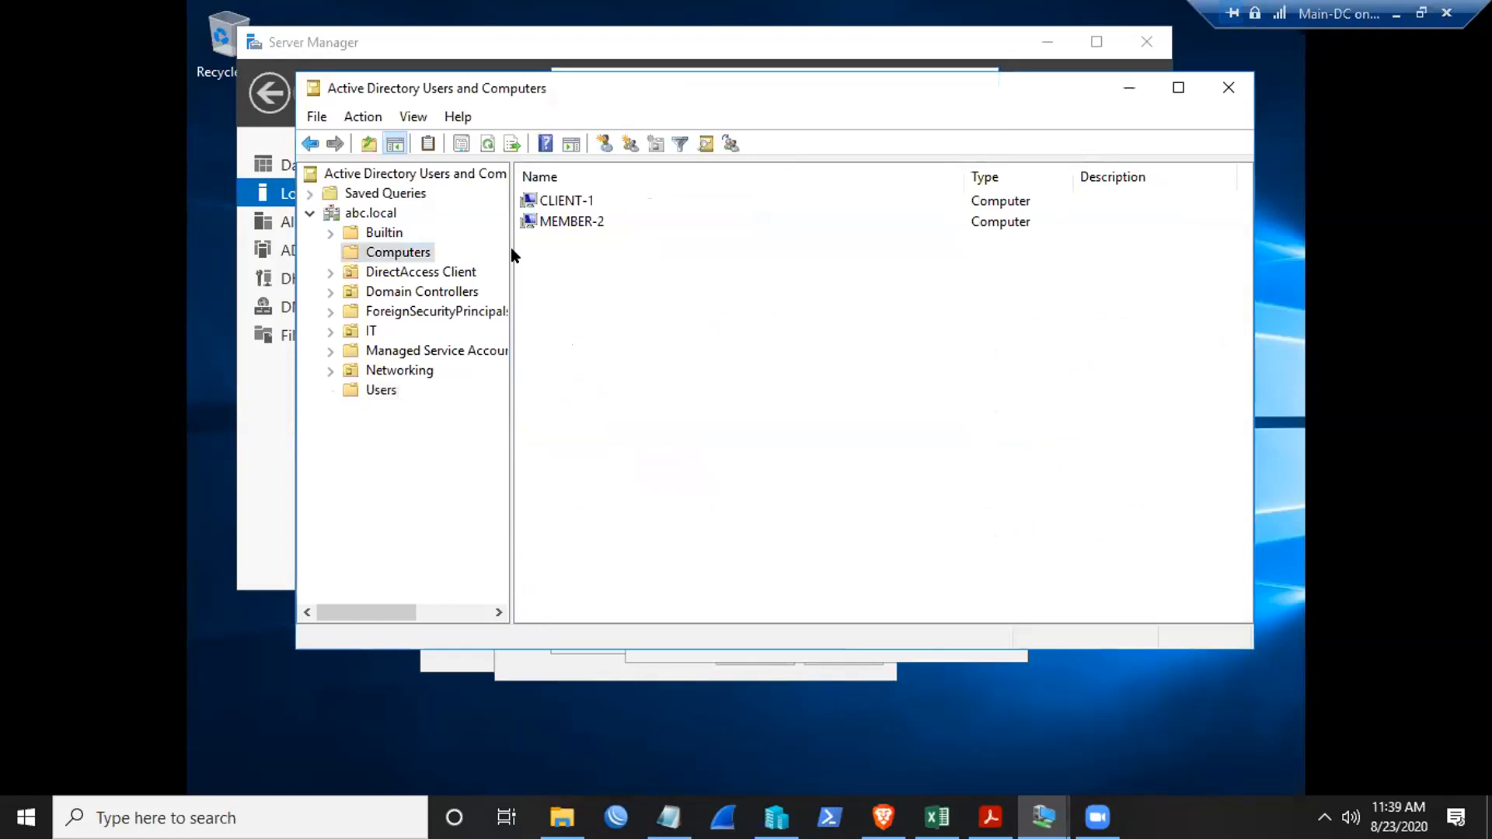
- Pick out the CLIENT-1 computer account, then minimize the console to reach User Four's Logon Workstations dialog
{"action": "left_click", "coordinate": [568, 223]}
{"action": "left_click", "coordinate": [565, 204]}
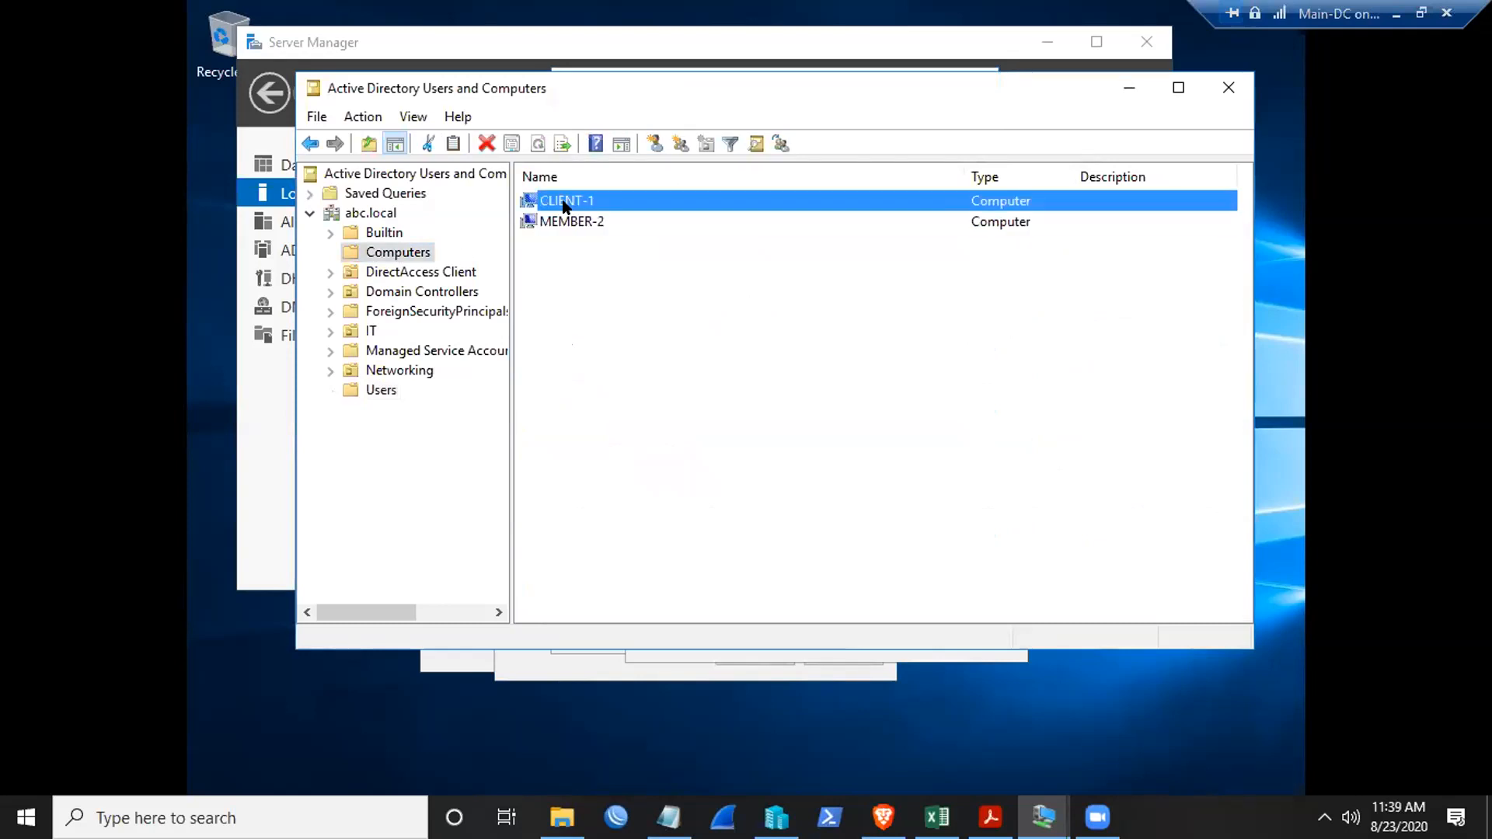
{"action": "left_click_drag", "start_coordinate": [569, 268], "coordinate": [613, 506]}
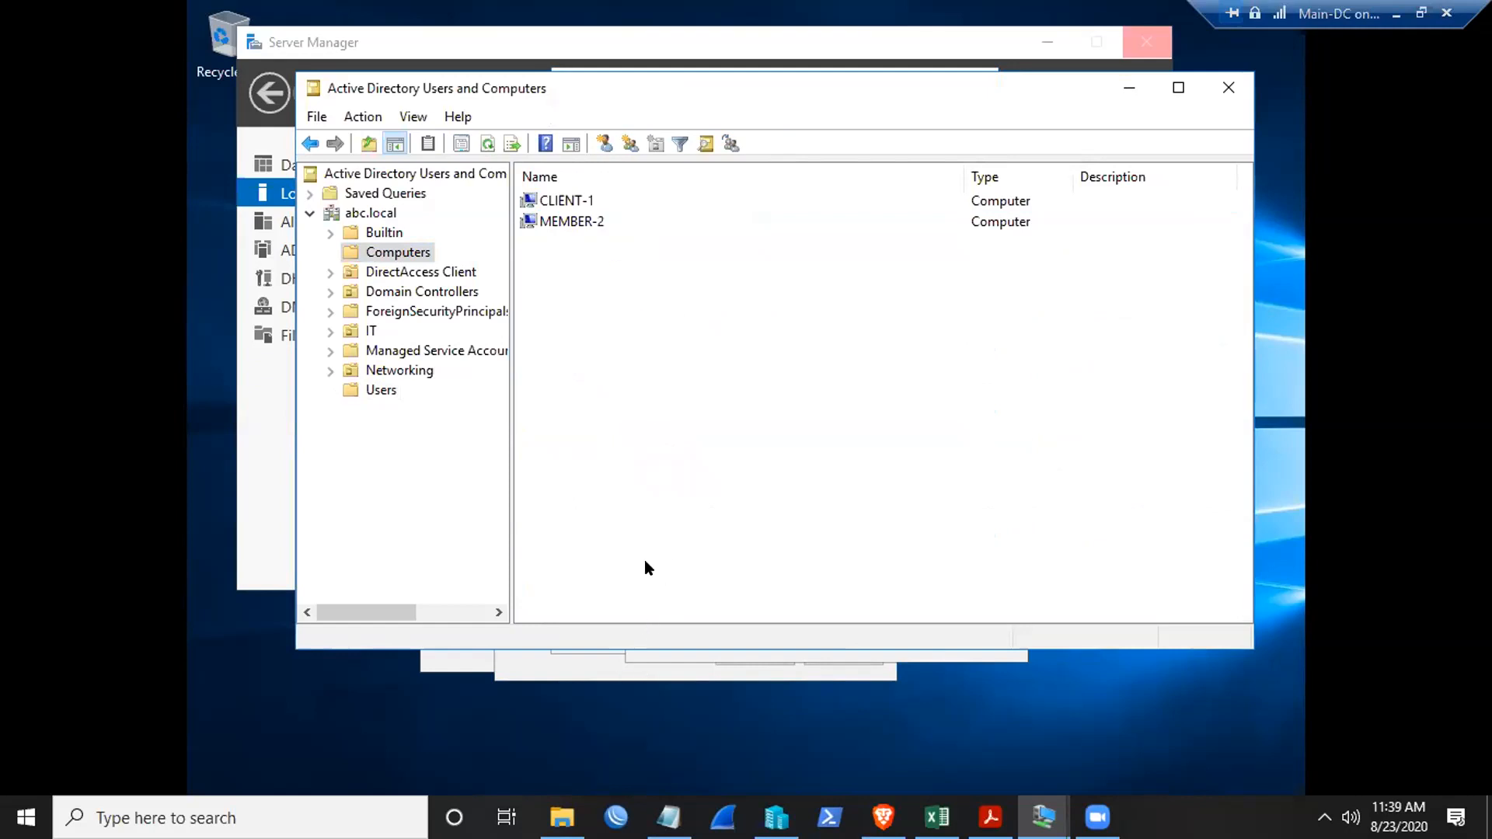
{"action": "left_click", "coordinate": [669, 657]}
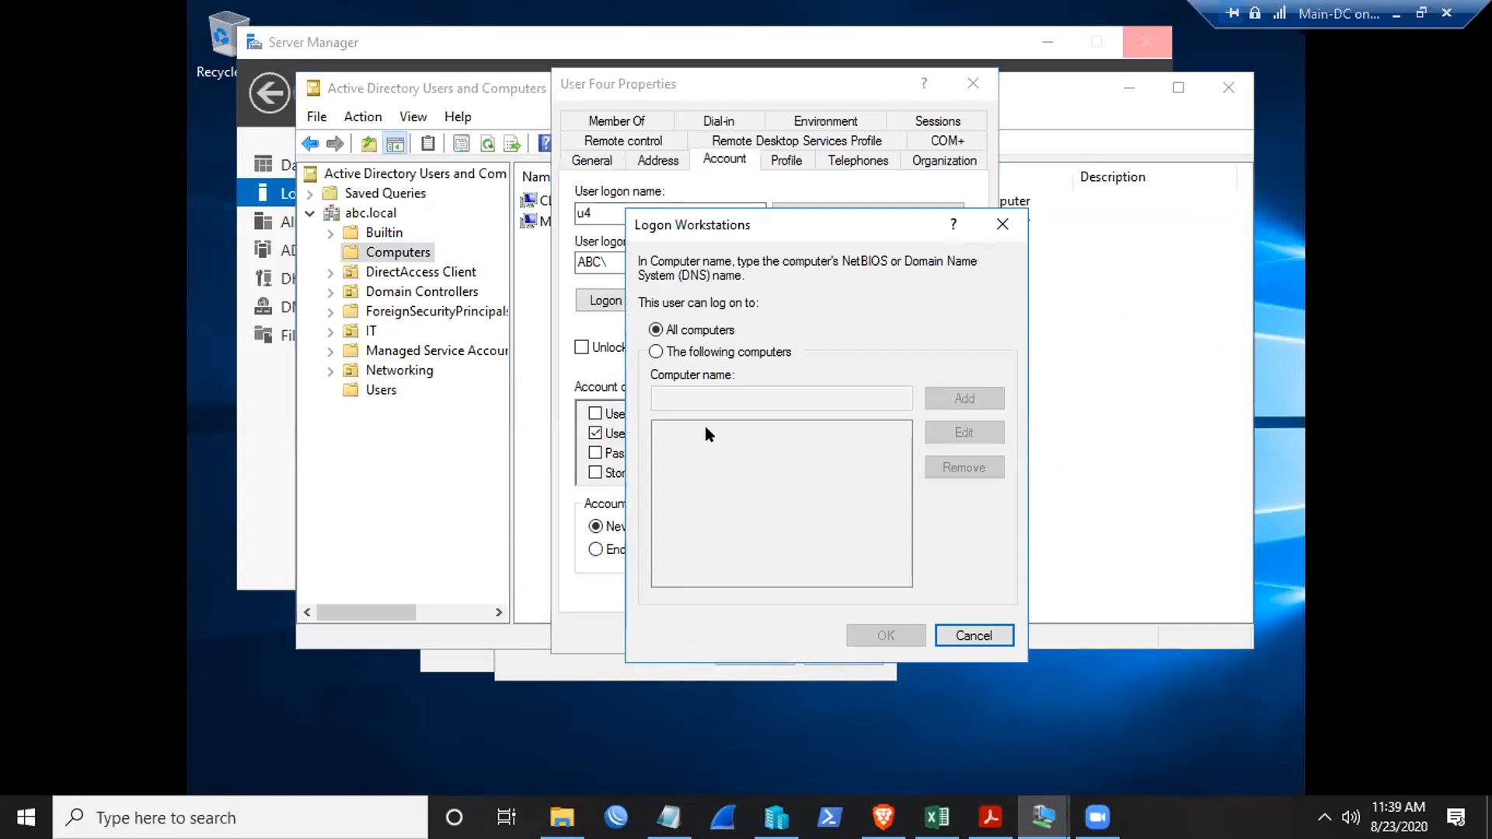
{"action": "left_click", "coordinate": [531, 224]}
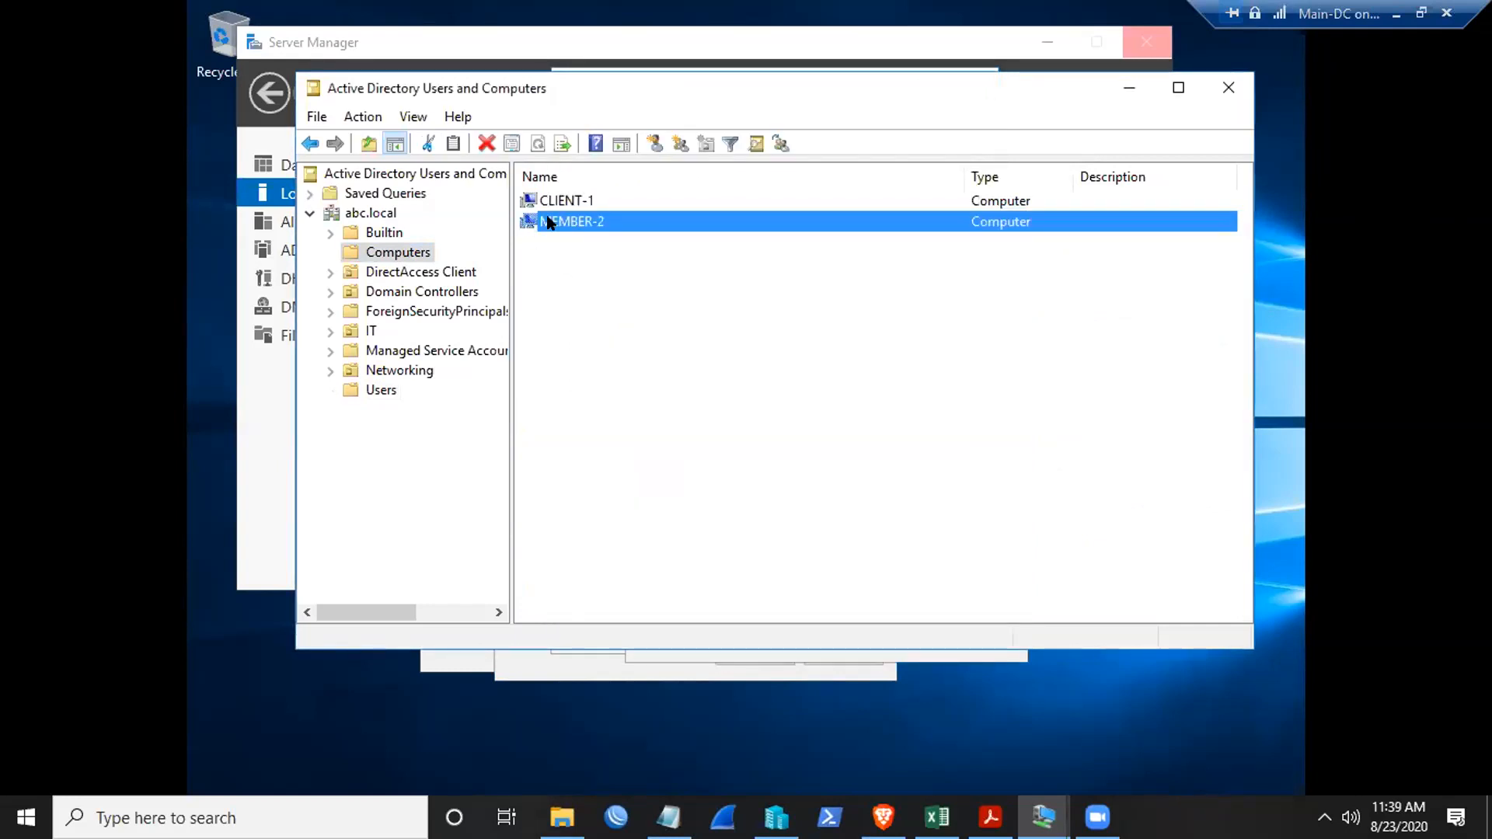
{"action": "left_click", "coordinate": [562, 201]}
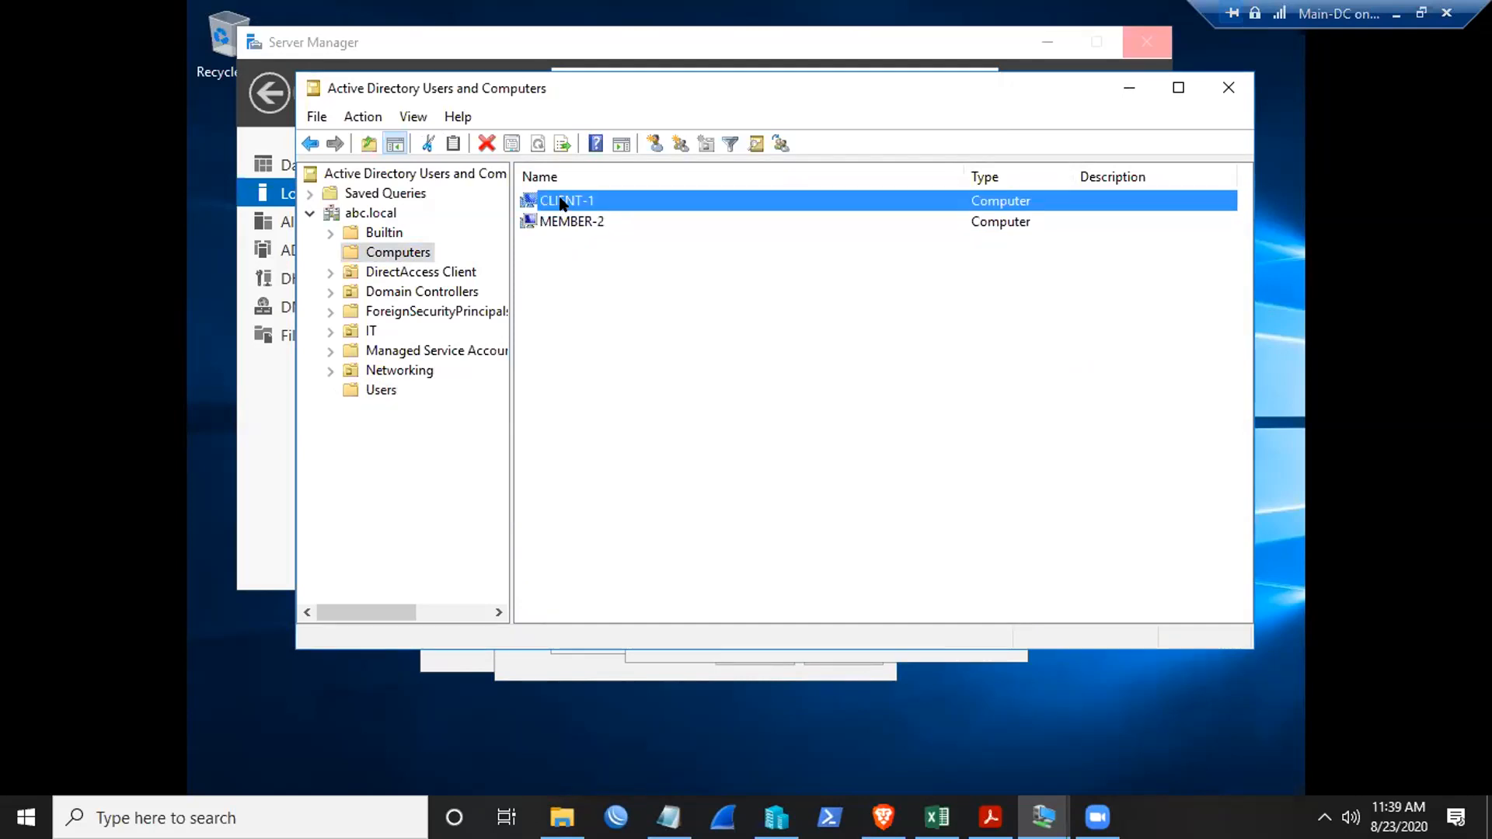
{"action": "left_click", "coordinate": [1124, 87]}
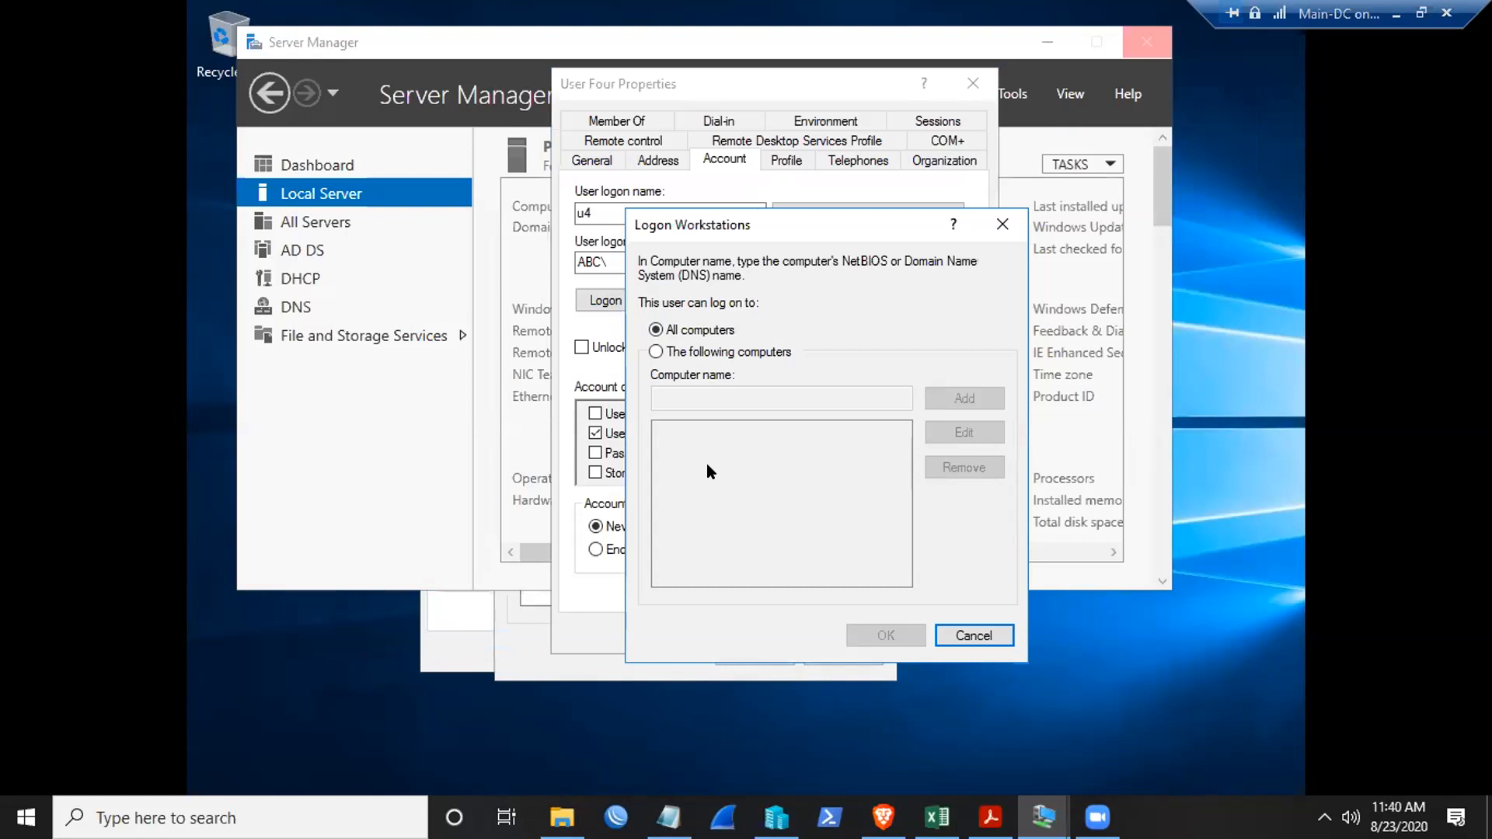
- Restrict User Four to log on only to Client-1 via 'The following computers' and confirm
{"action": "left_click", "coordinate": [673, 351]}
{"action": "left_click", "coordinate": [693, 398]}
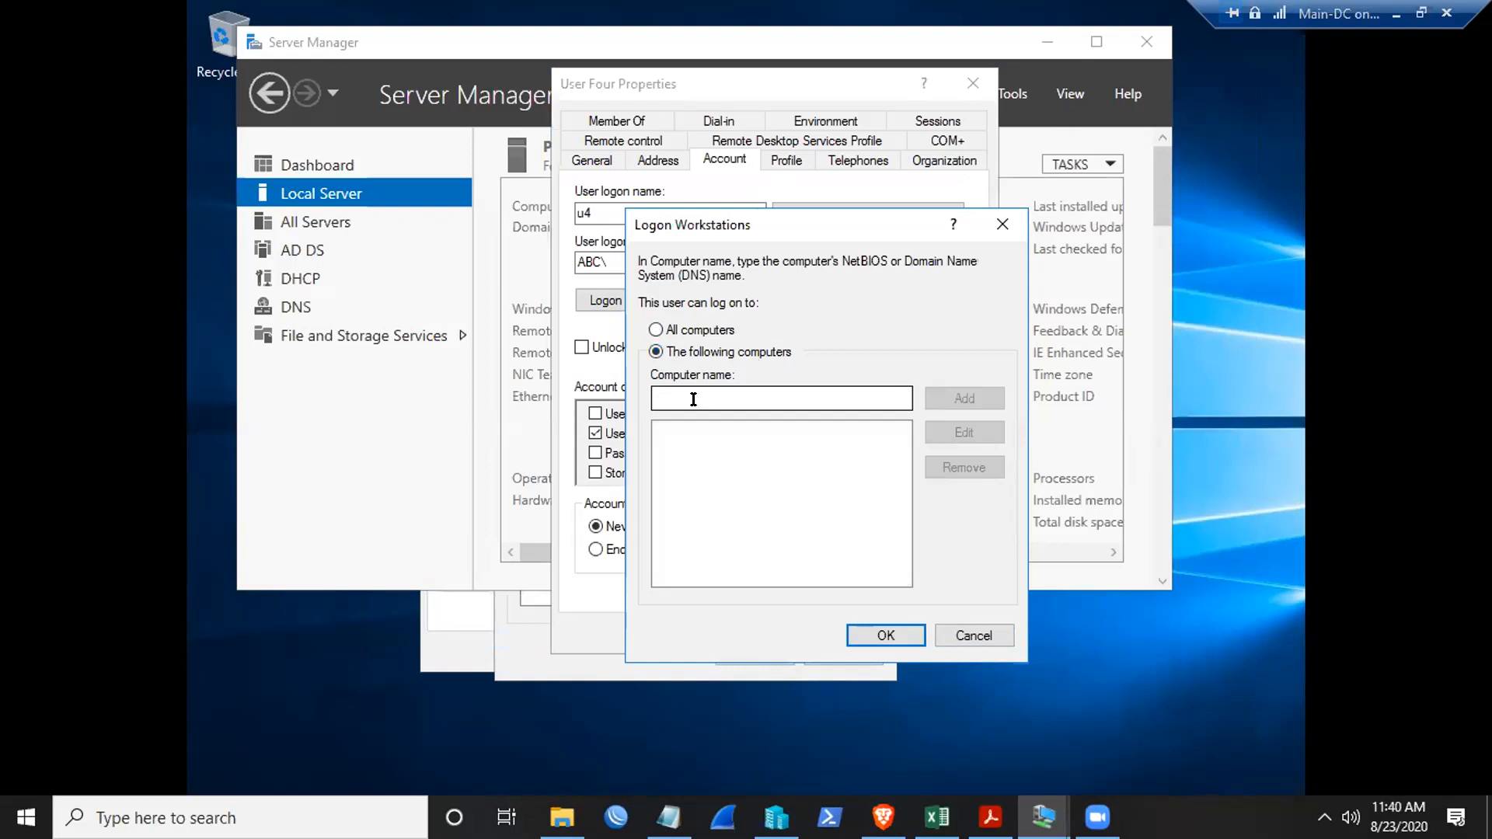
{"action": "type", "text": "Client-1"}
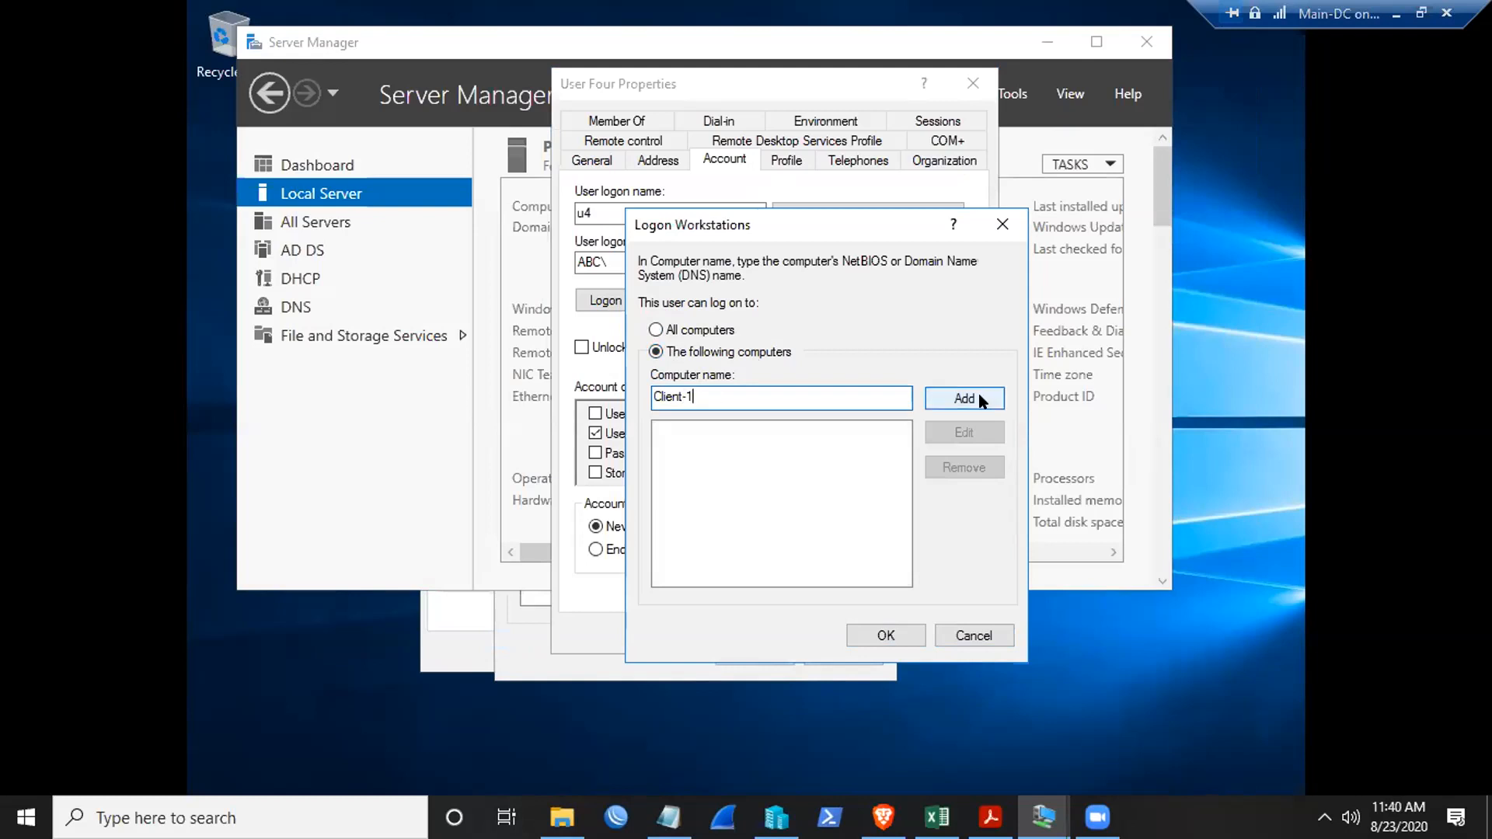
{"action": "left_click", "coordinate": [983, 401]}
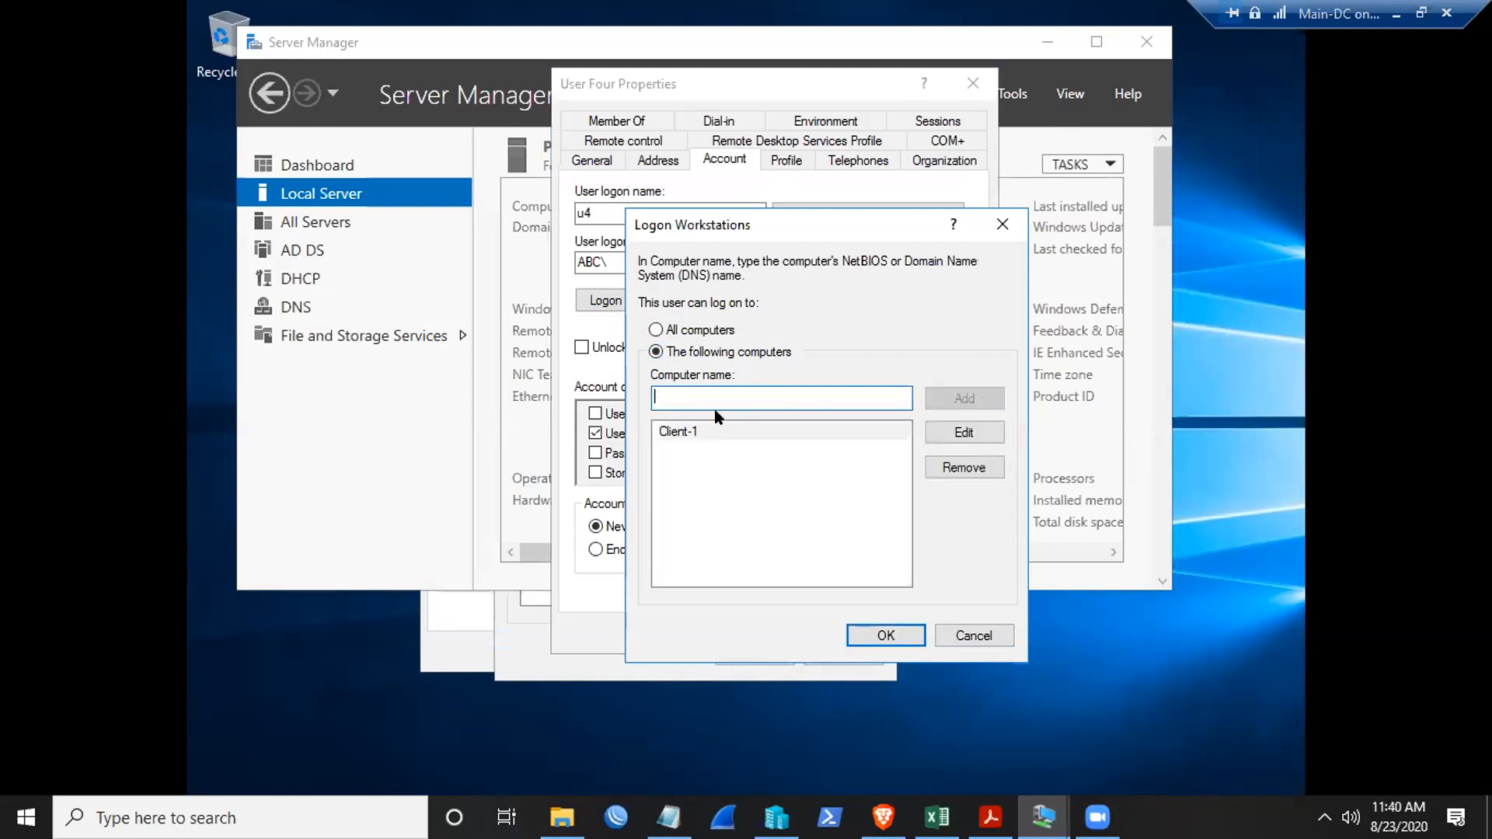
{"action": "left_click", "coordinate": [675, 434]}
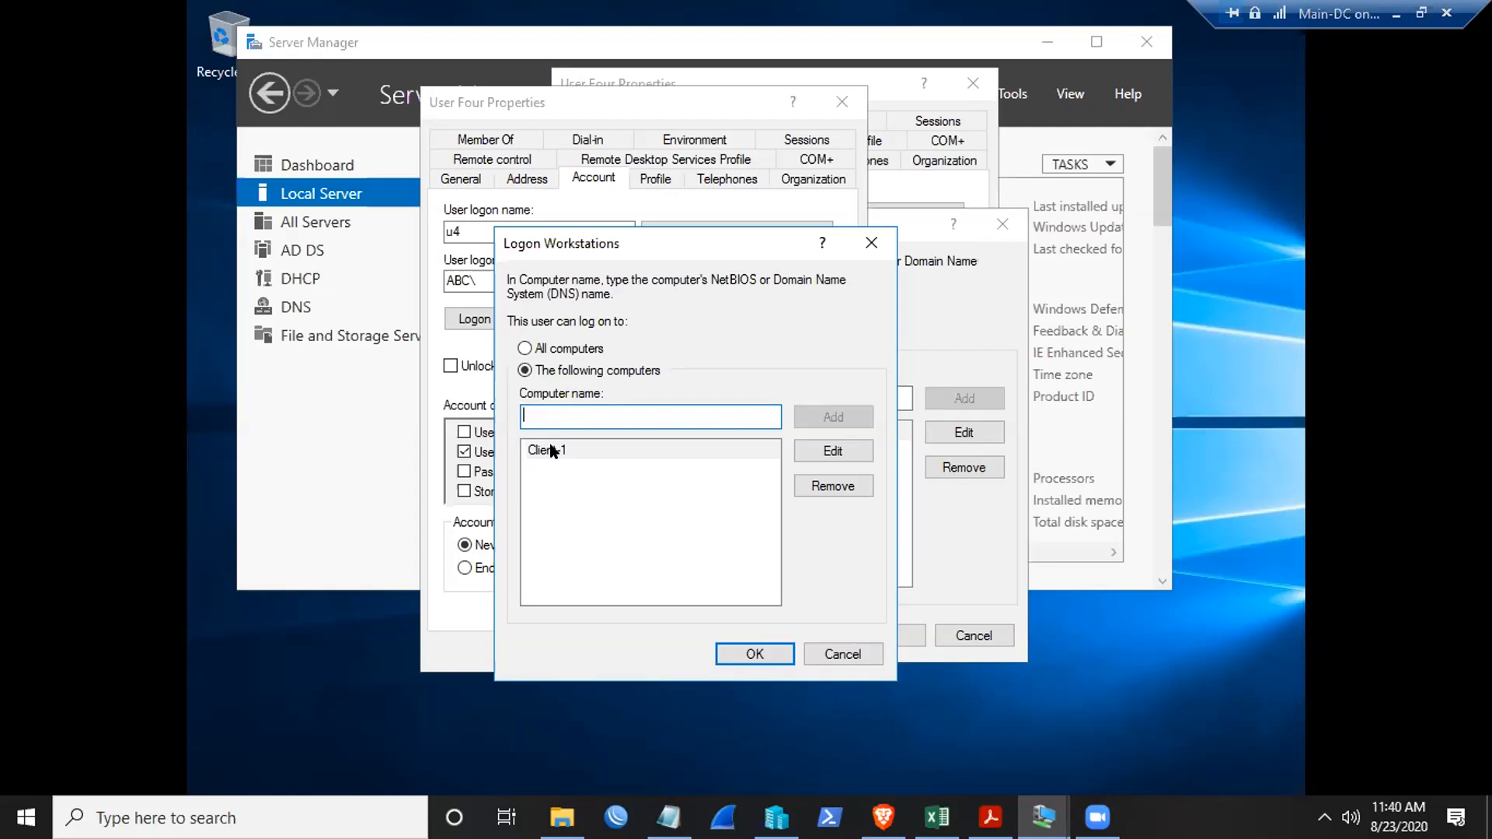
{"action": "left_click", "coordinate": [769, 656]}
- In the duplicate Logon Workstations dialog, remove Client-1, set All computers, and confirm
{"action": "left_click", "coordinate": [699, 321]}
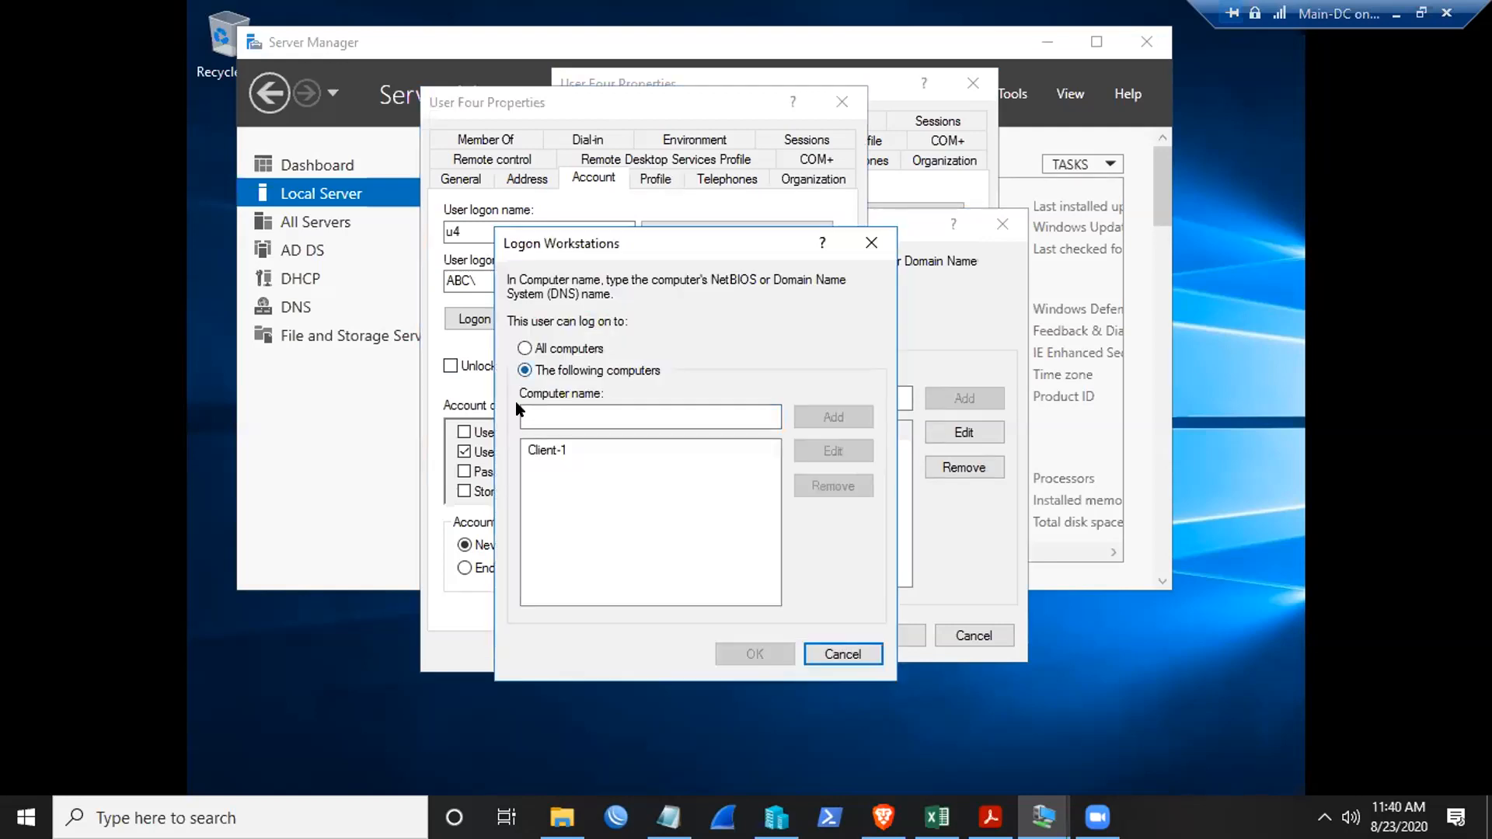
{"action": "left_click", "coordinate": [533, 453]}
{"action": "left_click", "coordinate": [813, 491]}
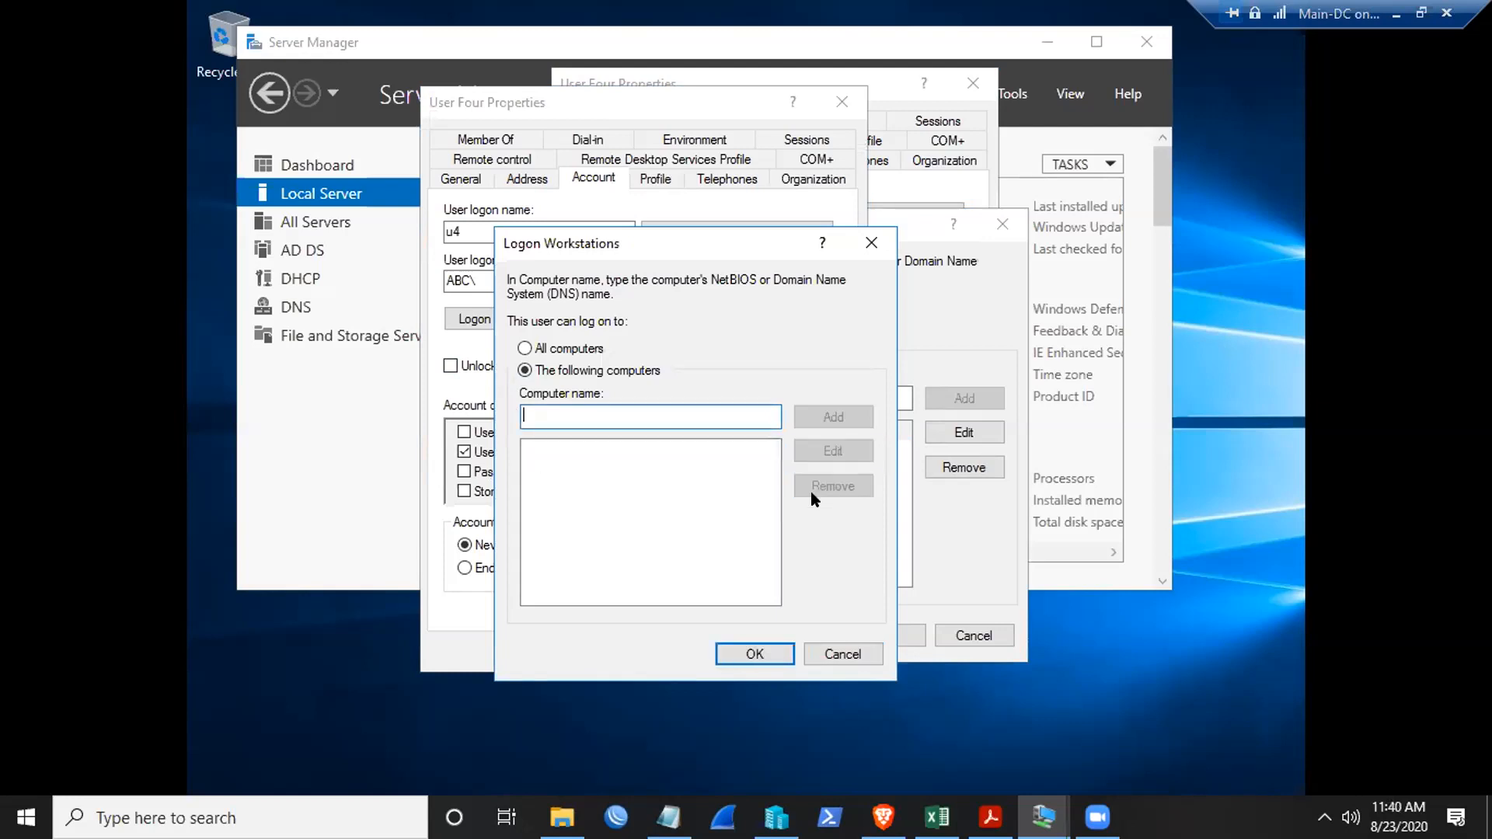
{"action": "left_click", "coordinate": [525, 348]}
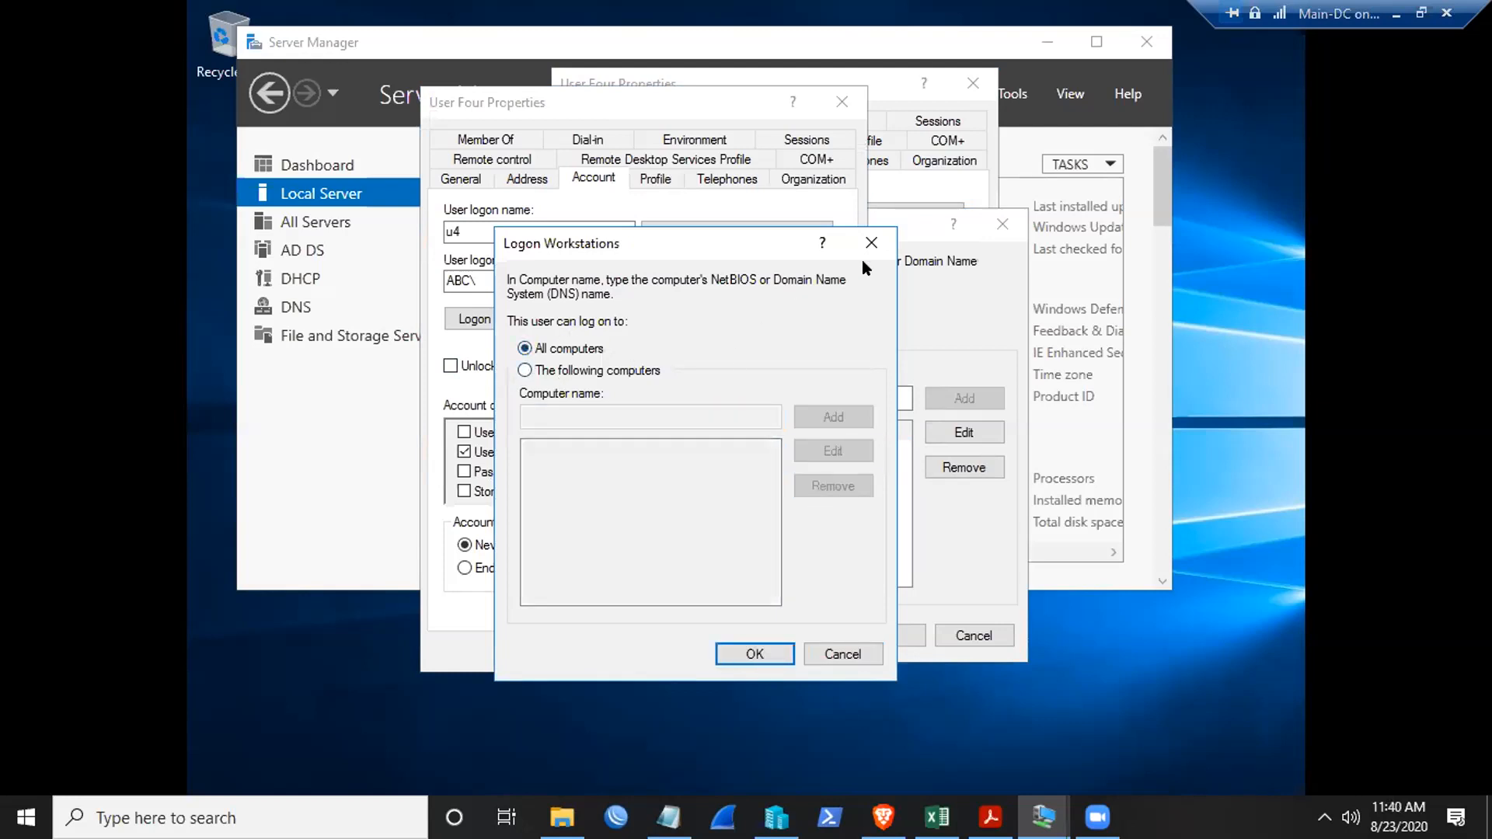
{"action": "left_click", "coordinate": [748, 655]}
- Save and close the duplicate User Four Properties, view the other's Profile tab, then close it
{"action": "left_click", "coordinate": [731, 652]}
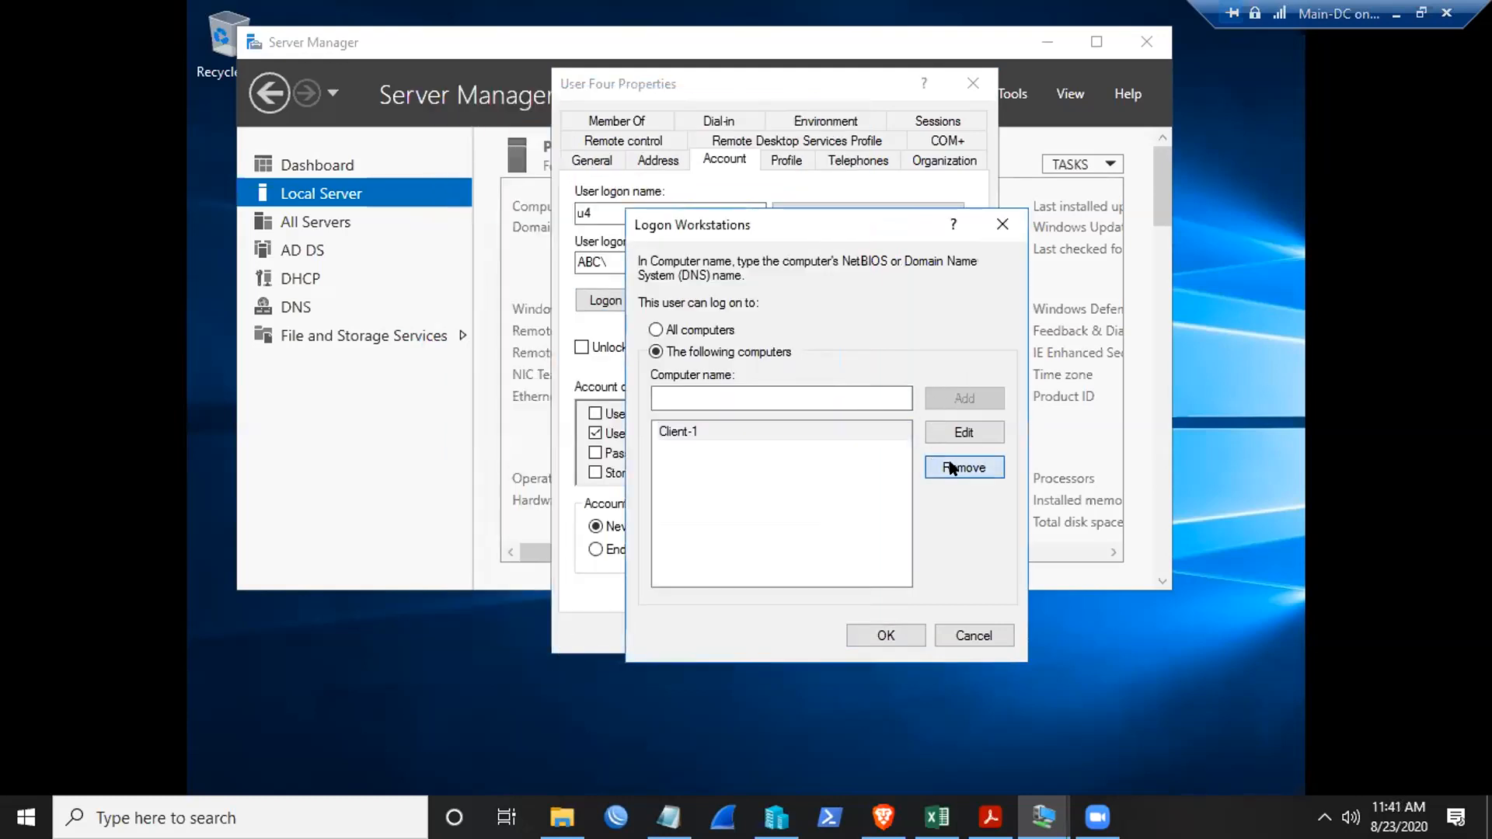
{"action": "left_click", "coordinate": [953, 467]}
{"action": "left_click", "coordinate": [884, 635]}
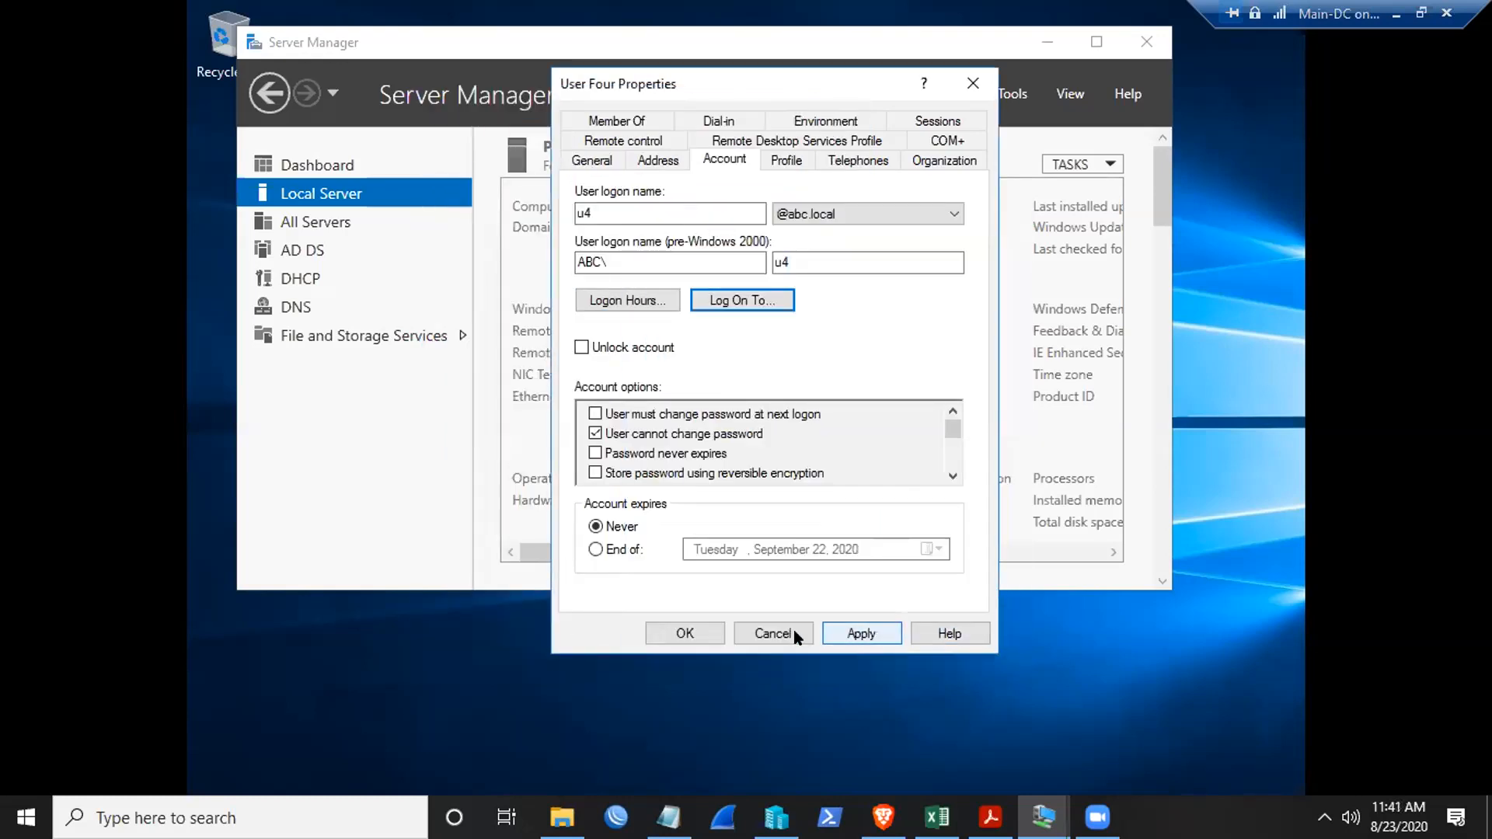
{"action": "left_click", "coordinate": [783, 161]}
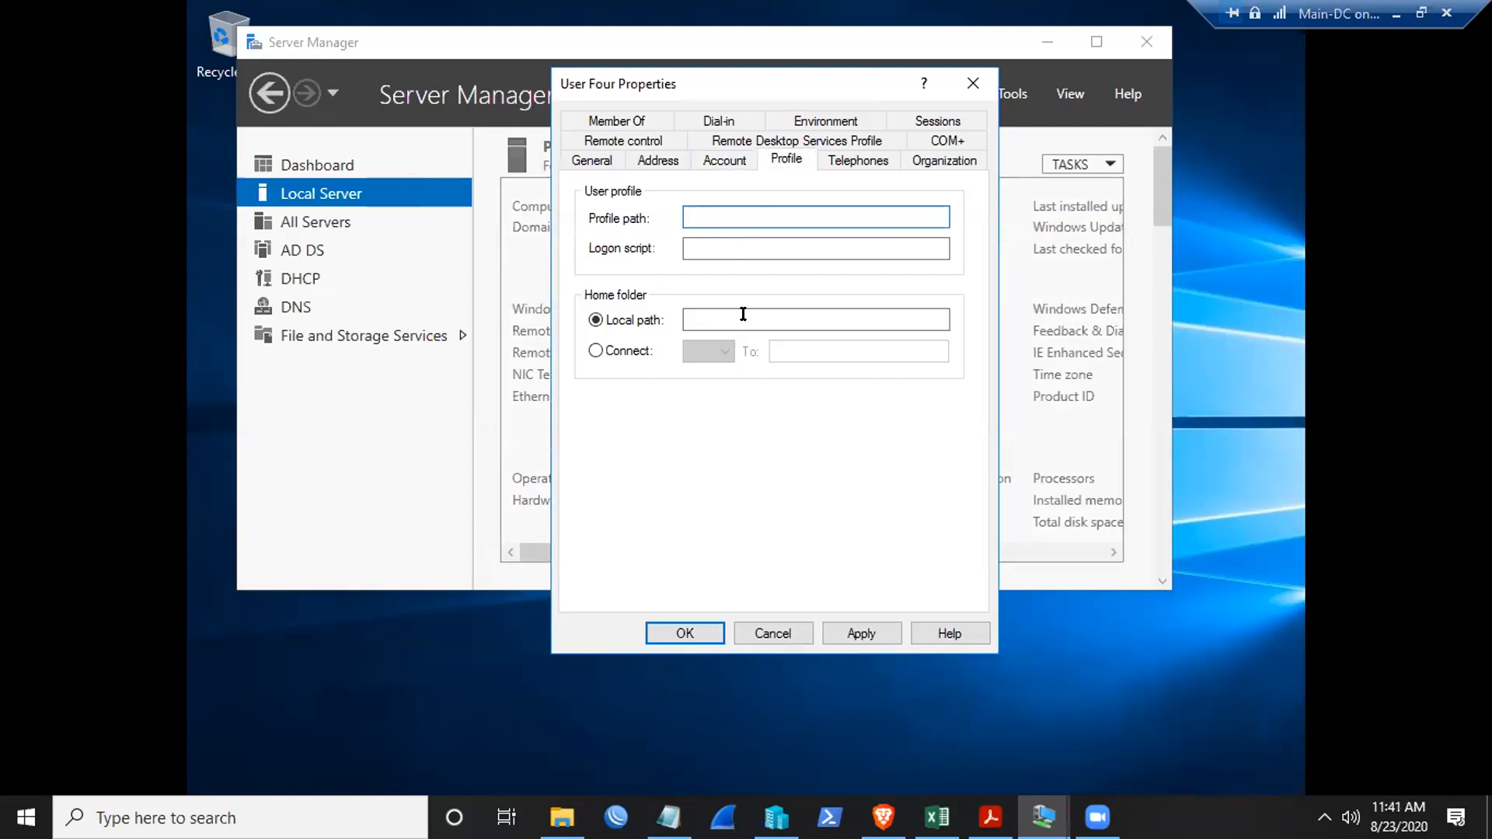
{"action": "left_click", "coordinate": [970, 85]}
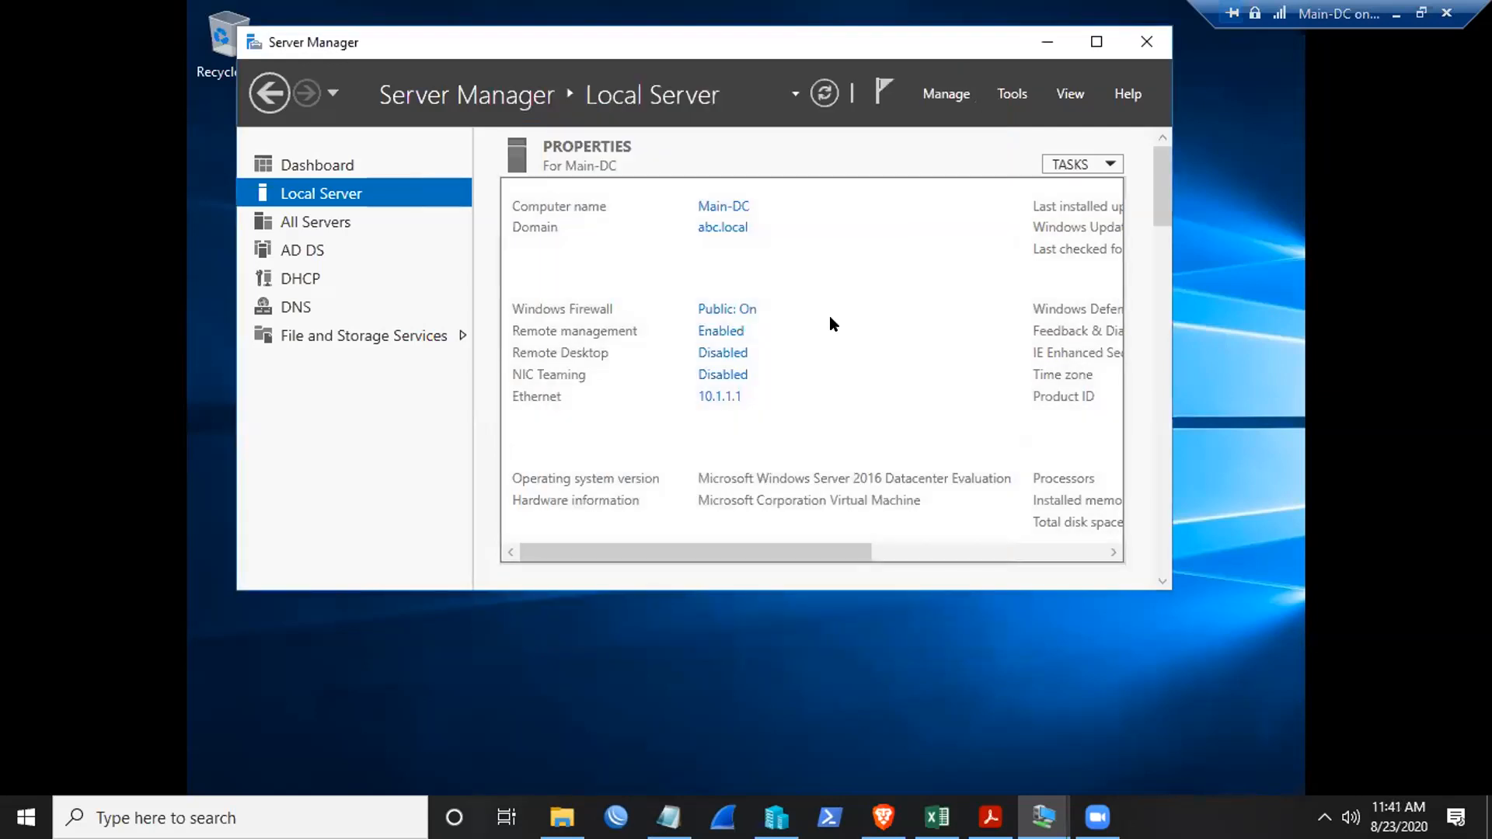